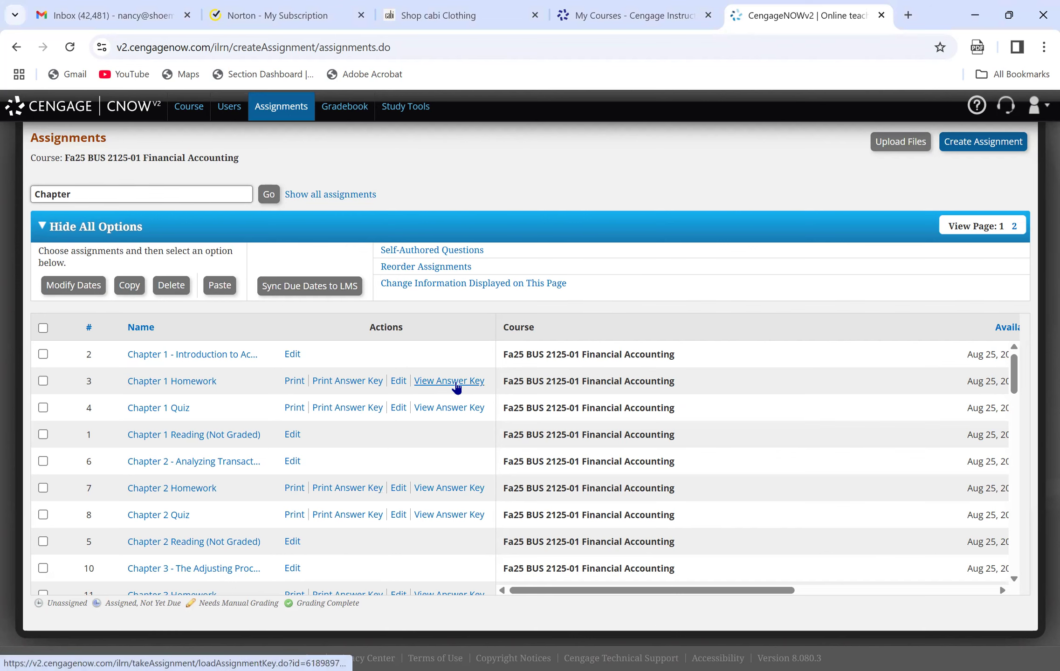
Start the student preview of the Chapter 2 Homework assignment and open problem PR.02.04A.BLANKSHEET.
click(187, 490)
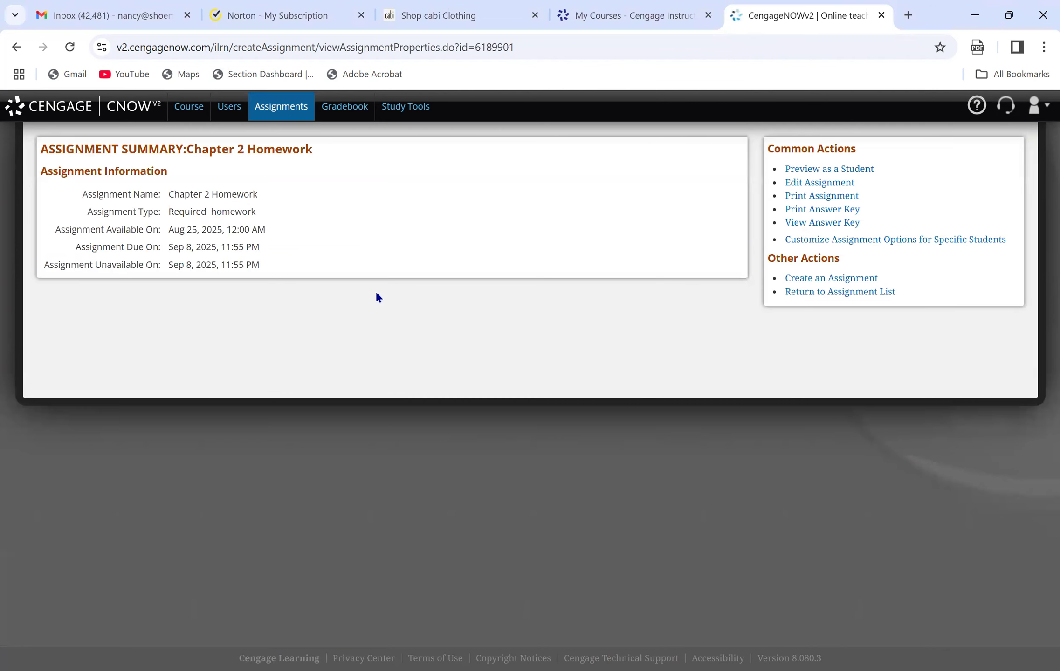
click(812, 169)
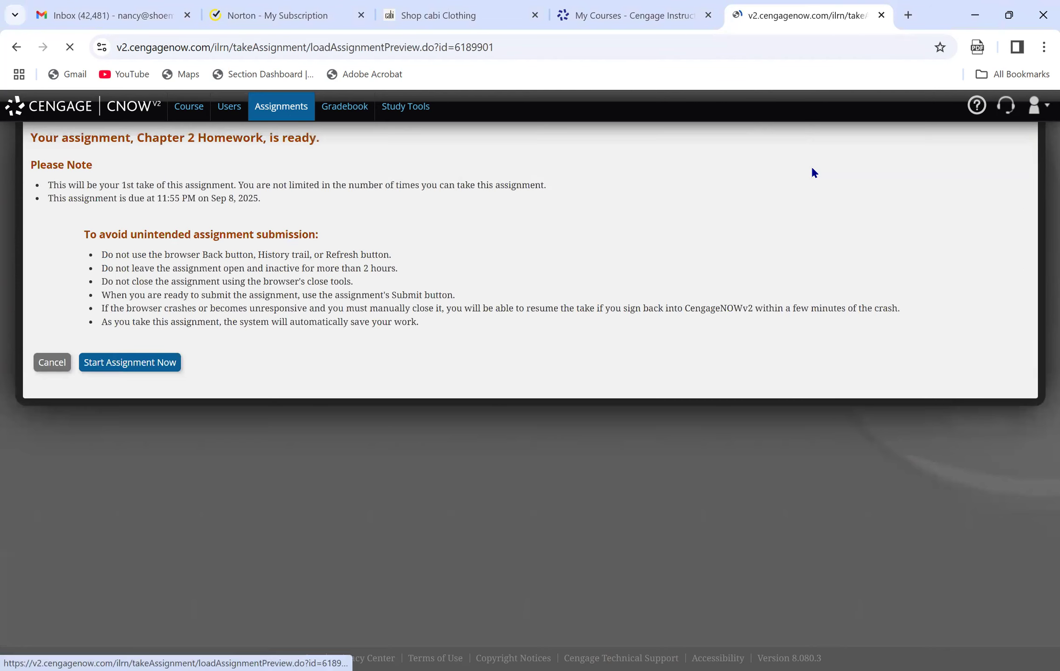
click(134, 360)
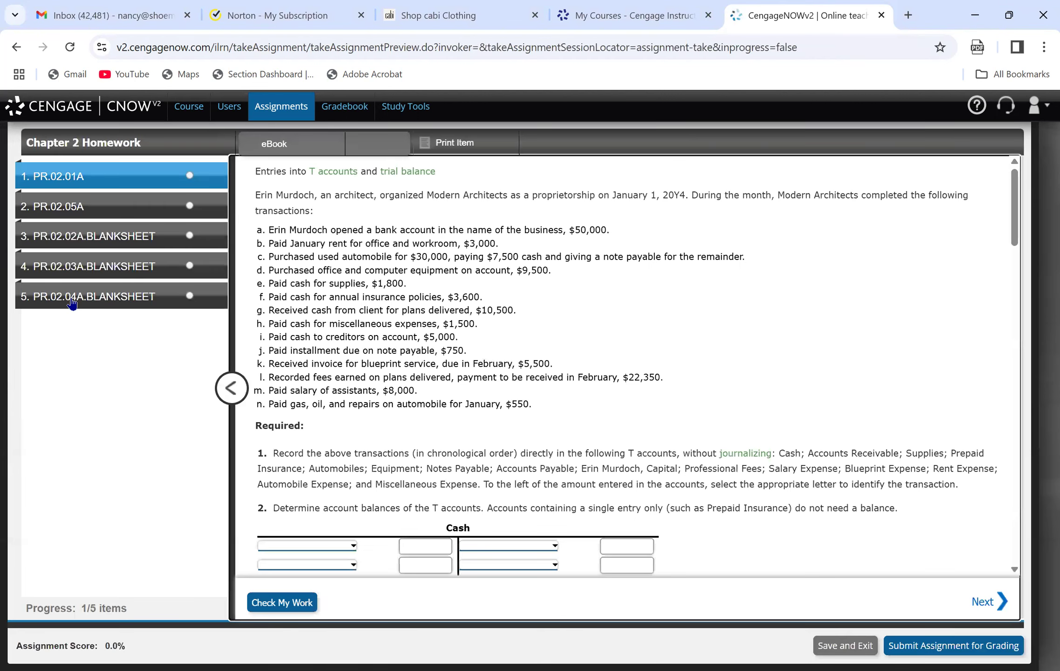
click(73, 302)
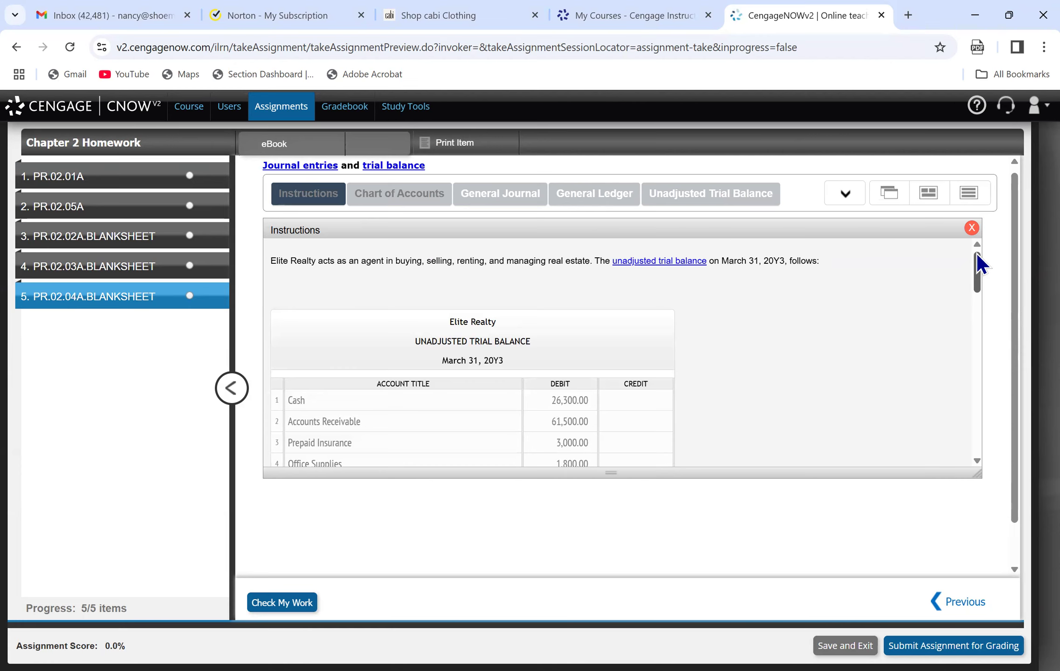
Read the problem instructions, covering the March 31 trial balance, the April transactions and the required tasks.
scroll(988, 290, down, 3)
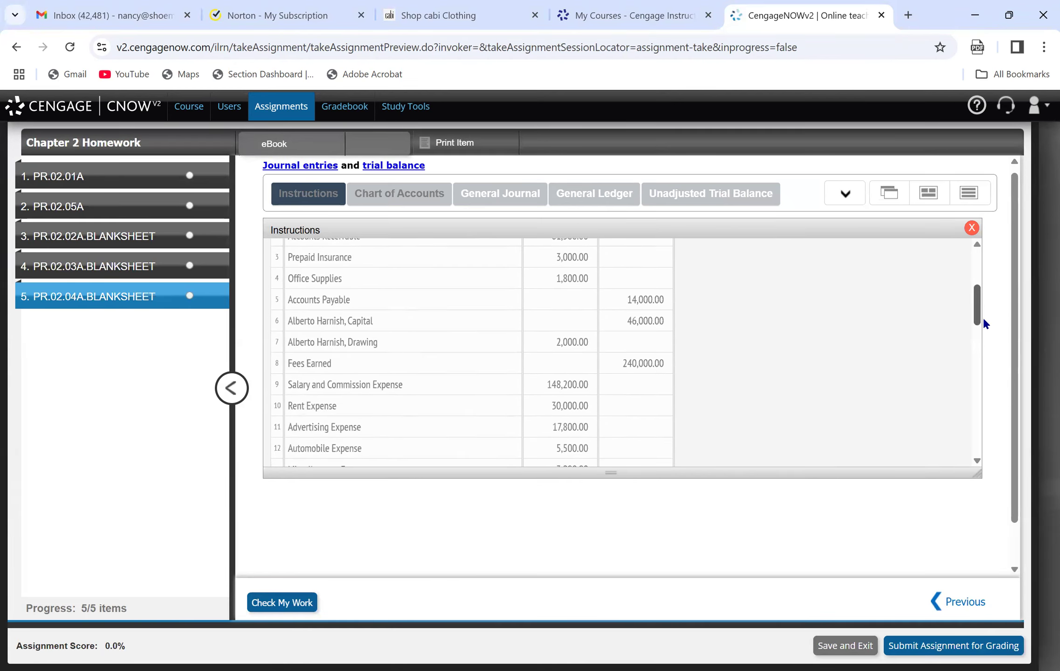
scroll(984, 324, down, 3)
scroll(983, 329, down, 1)
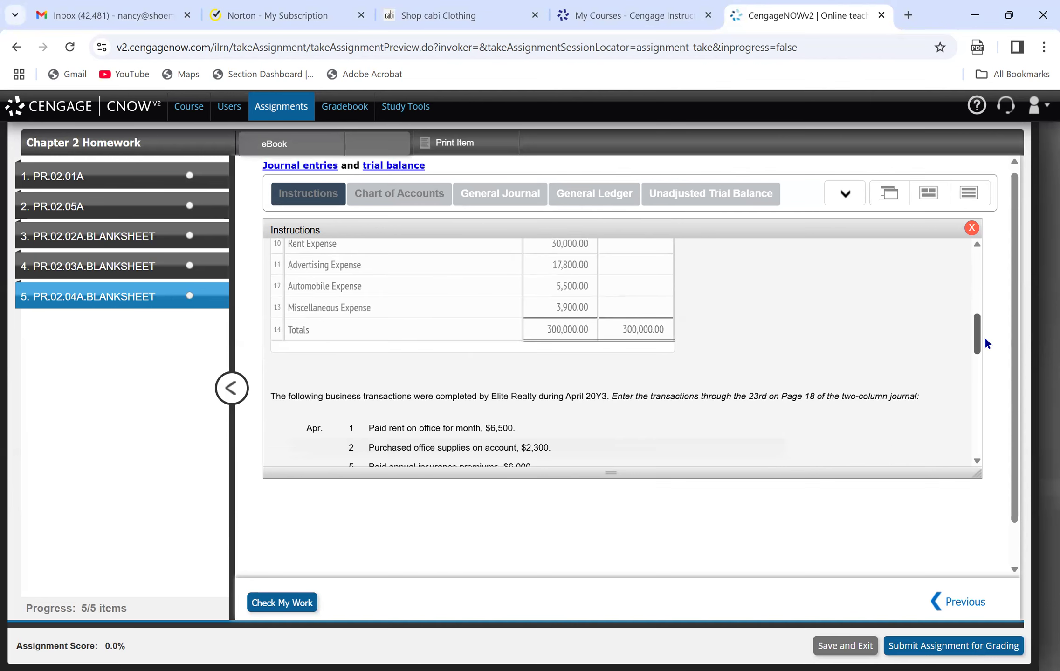
scroll(984, 336, down, 1)
scroll(985, 345, down, 2)
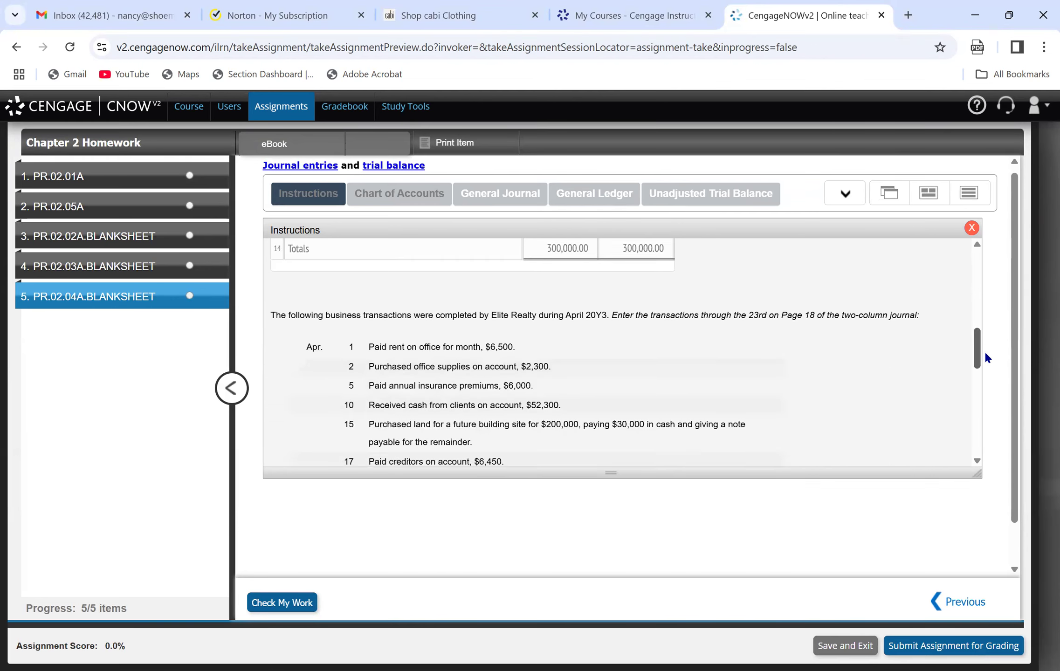
scroll(986, 357, down, 4)
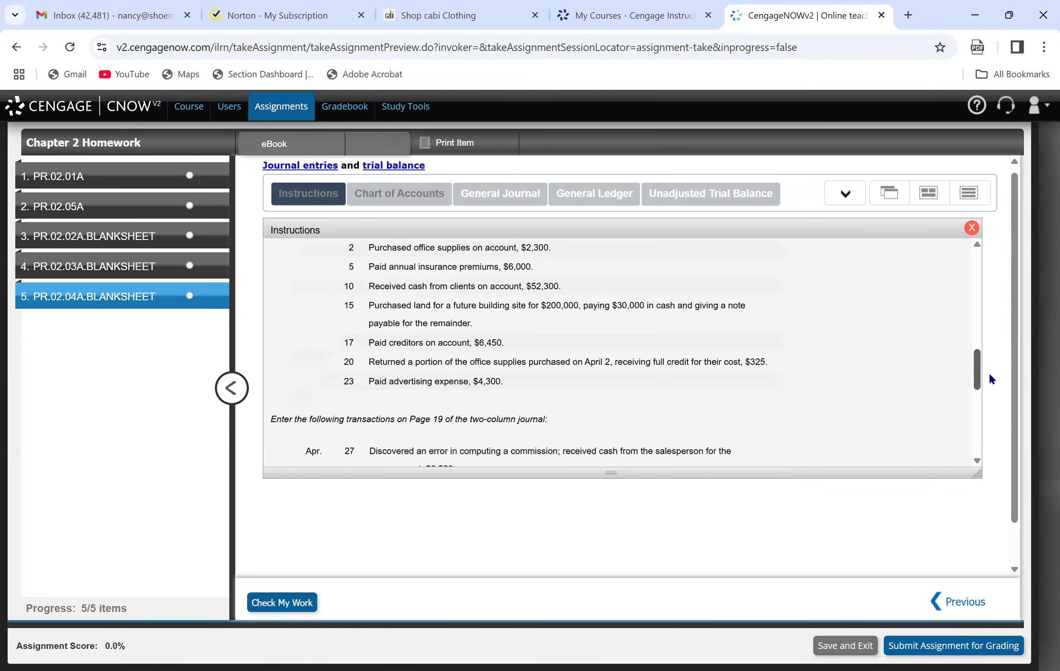
scroll(994, 397, down, 1)
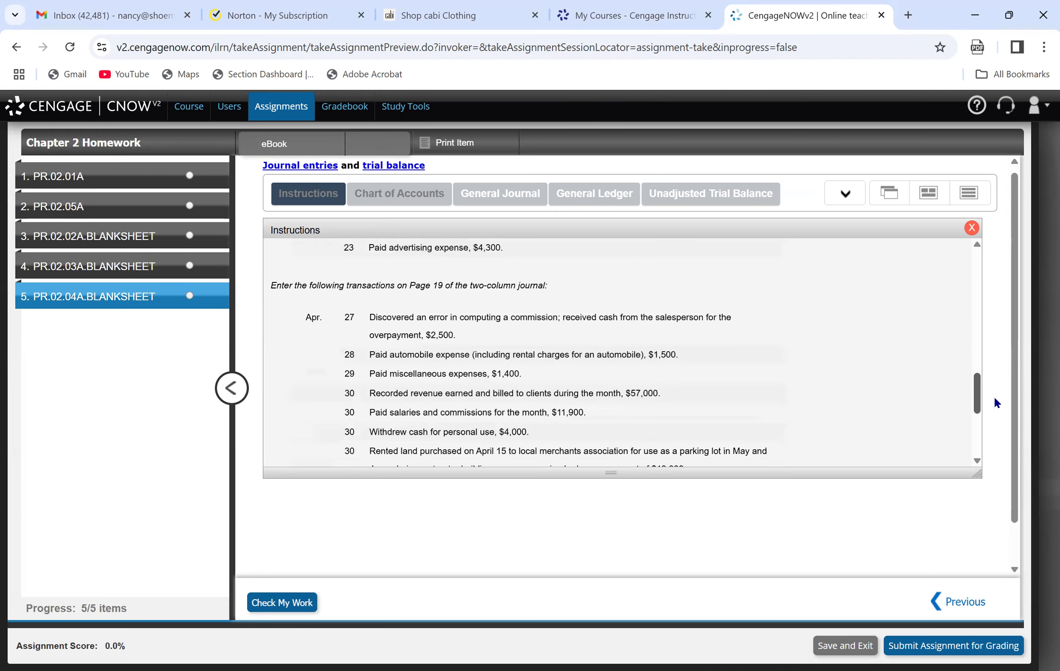
scroll(994, 395, down, 5)
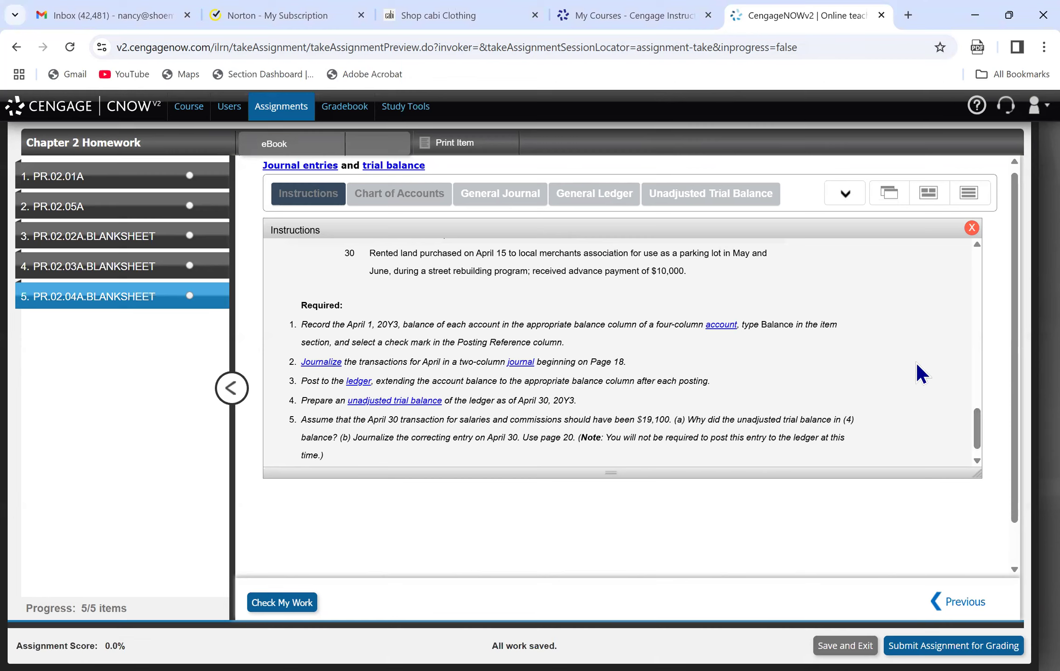
drag(974, 424, 977, 268)
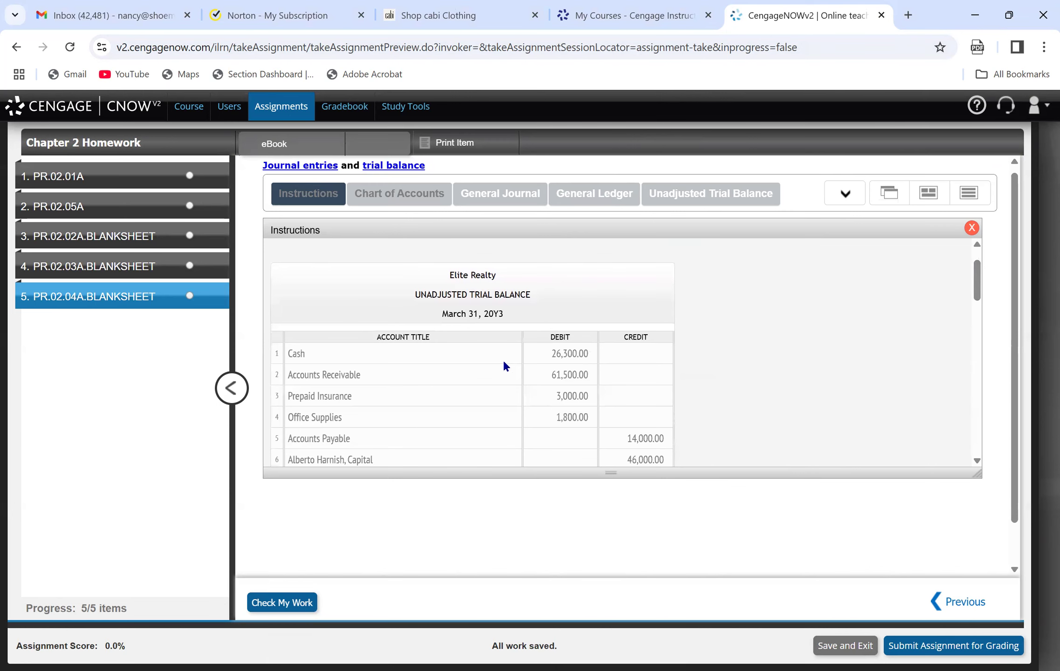
Expand the Cash account in the general ledger and date its first line April 1, entered as 4/1/24.
click(589, 182)
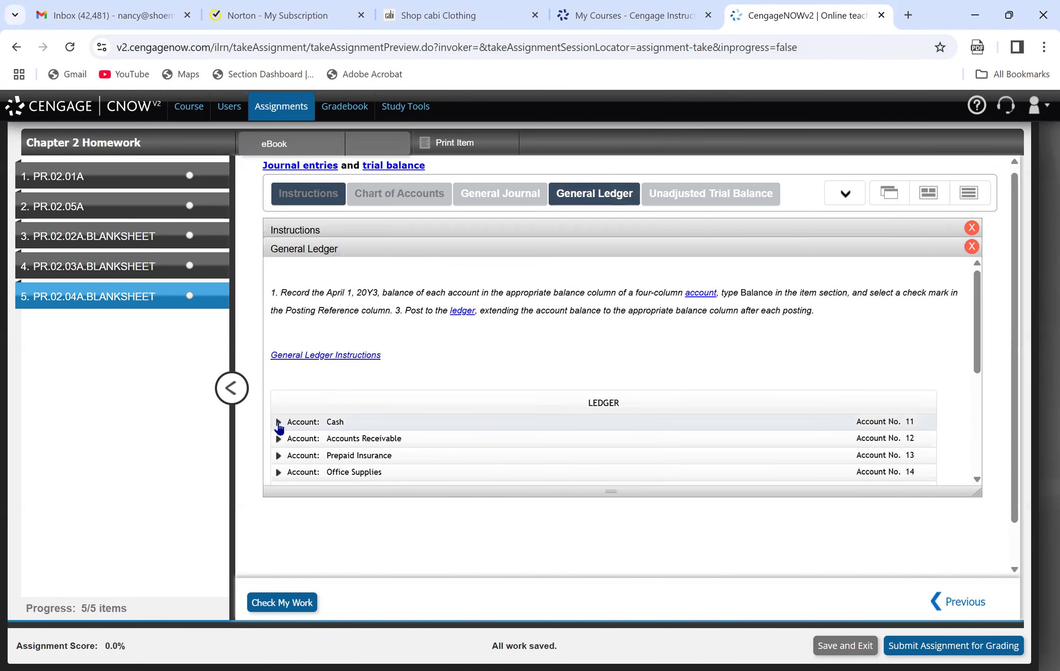
click(278, 422)
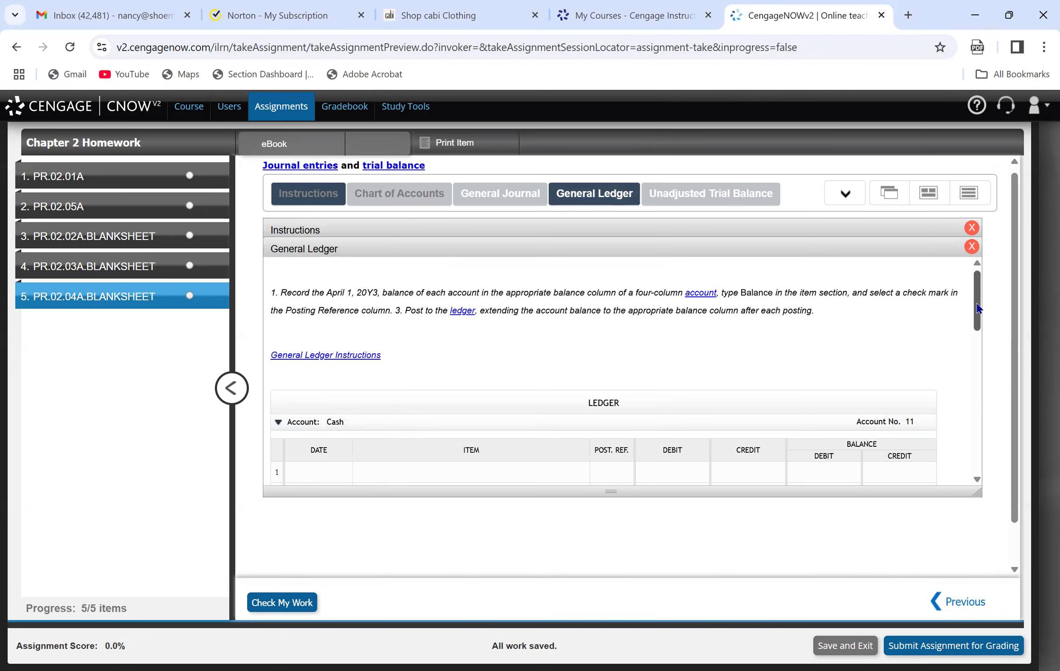
drag(984, 301, 986, 337)
click(322, 335)
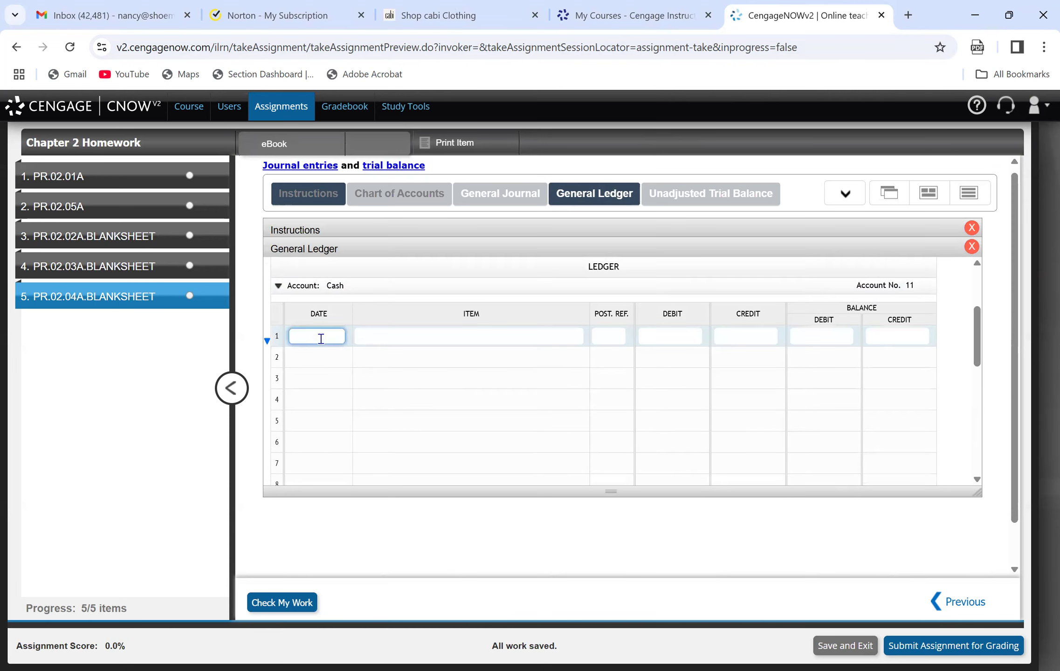
text(4/)
text(1)
text(/)
text(24)
Enter "bal" as the item on the first line of the Cash account, skipping the posting reference.
click(426, 341)
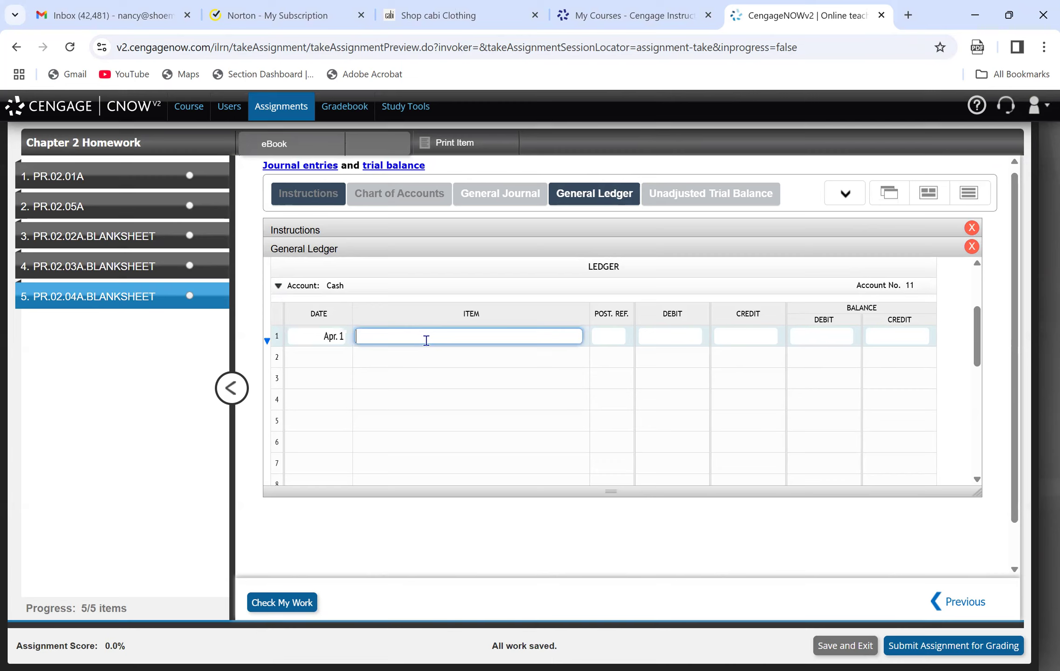
text(bal)
key(Tab)
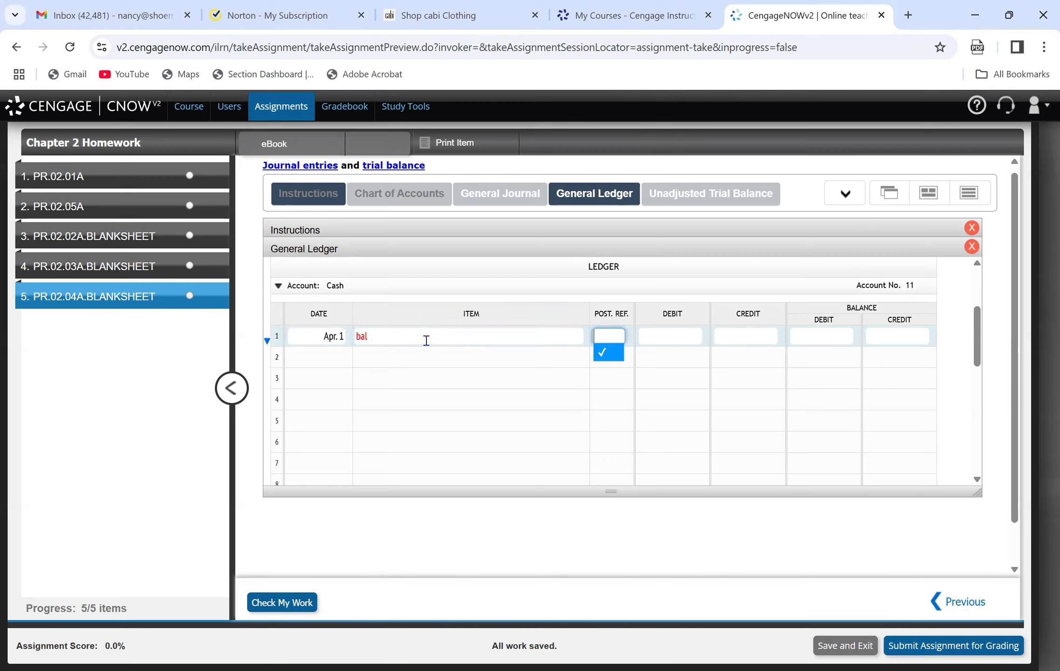
key(Tab)
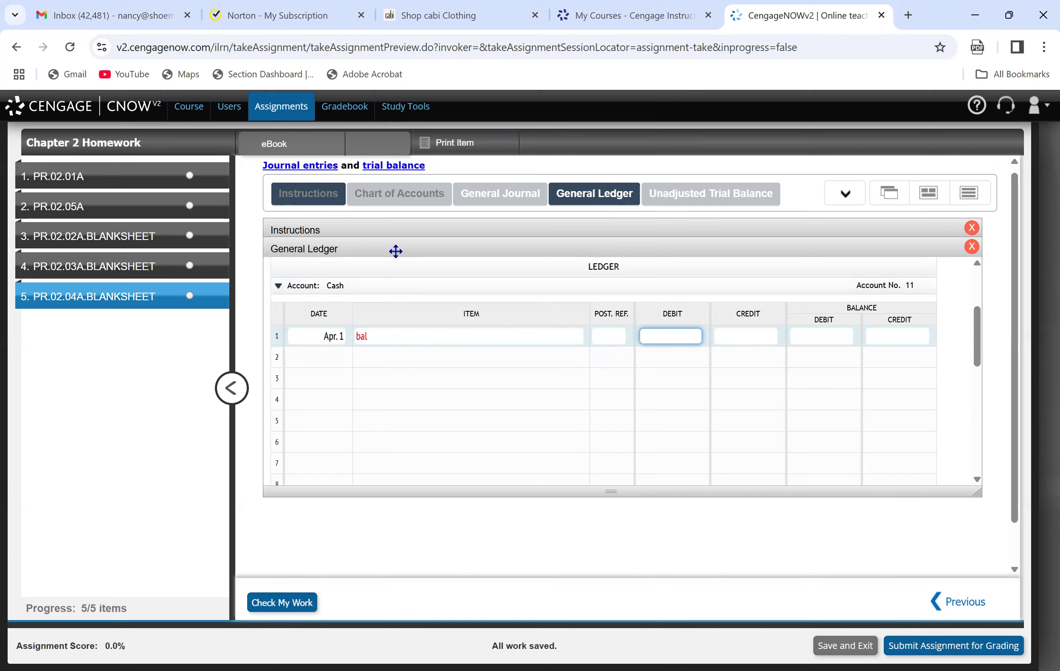
Look up Cash in the instructions' trial balance and enter 26,300.00 as the debit balance on the account's first line.
click(304, 200)
double_click(977, 246)
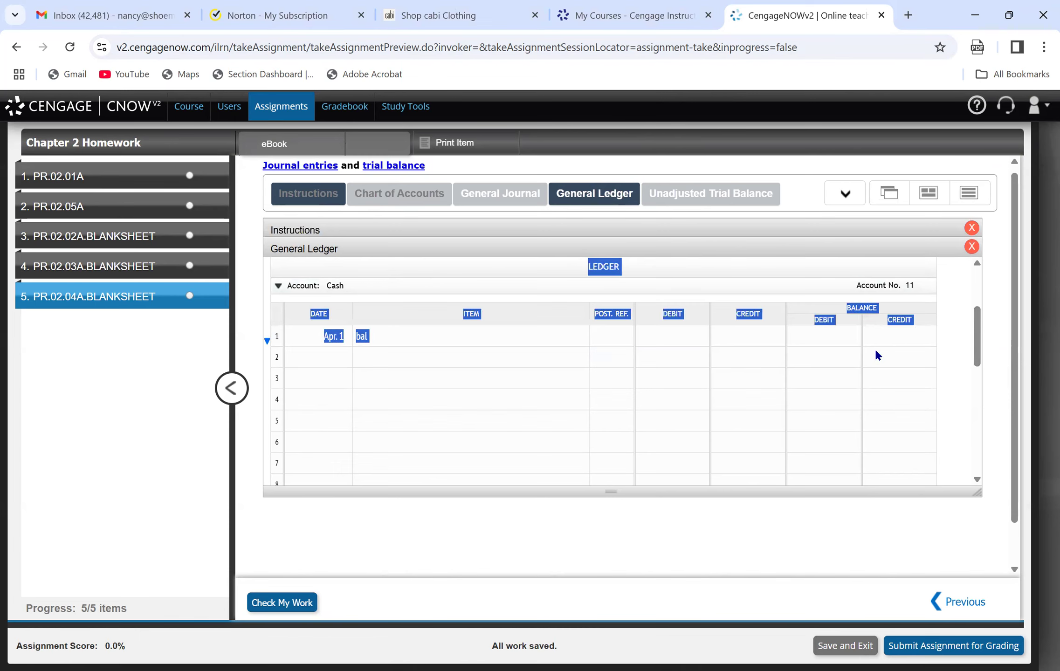
click(513, 334)
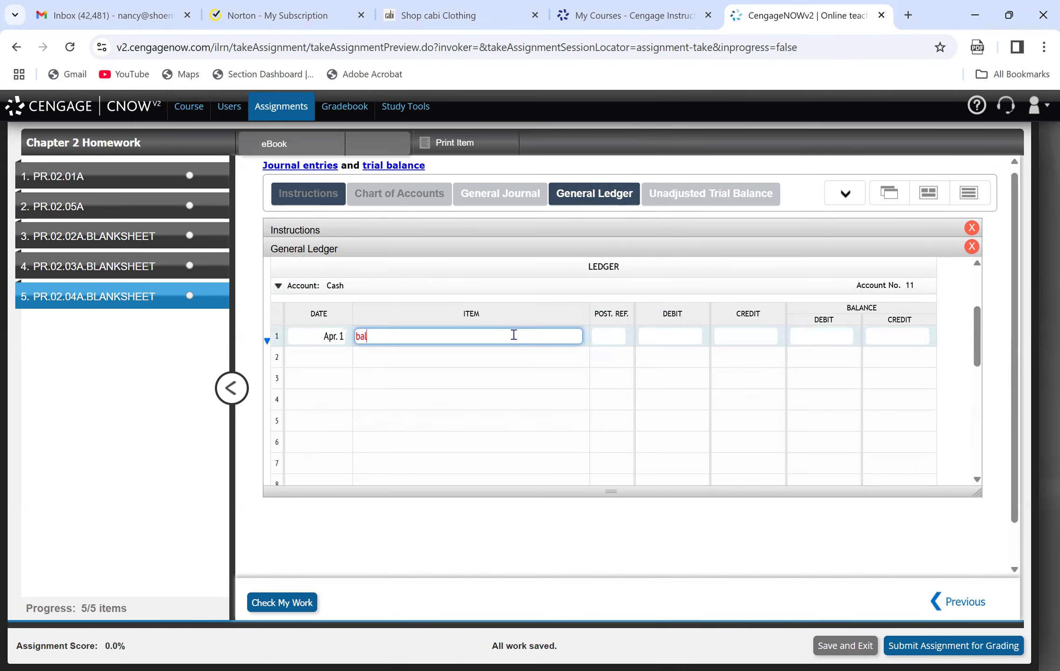
click(309, 201)
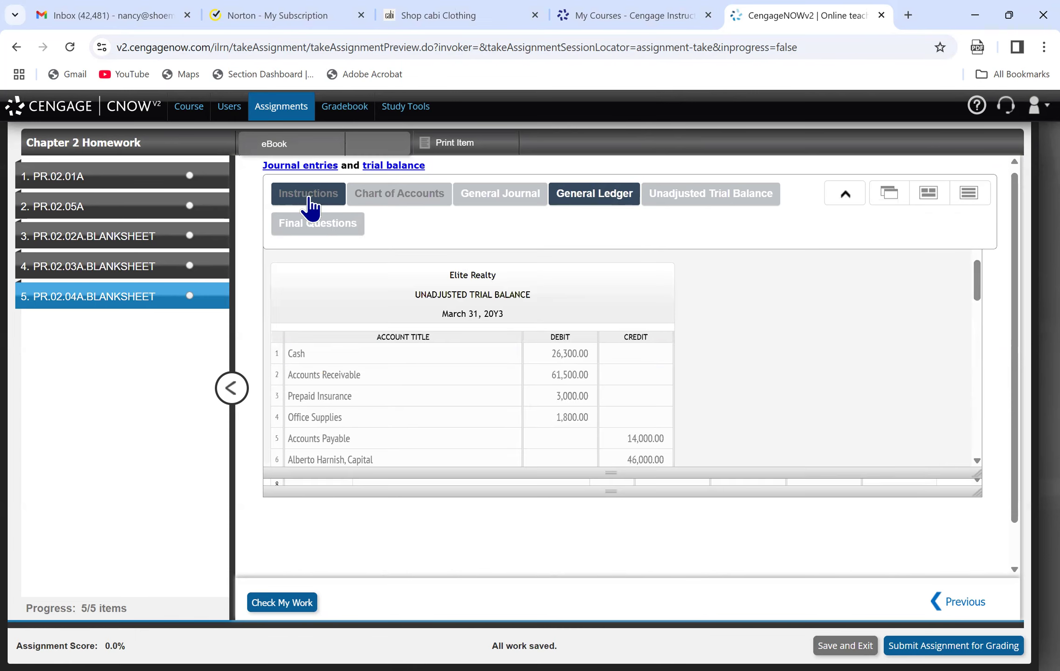
click(606, 194)
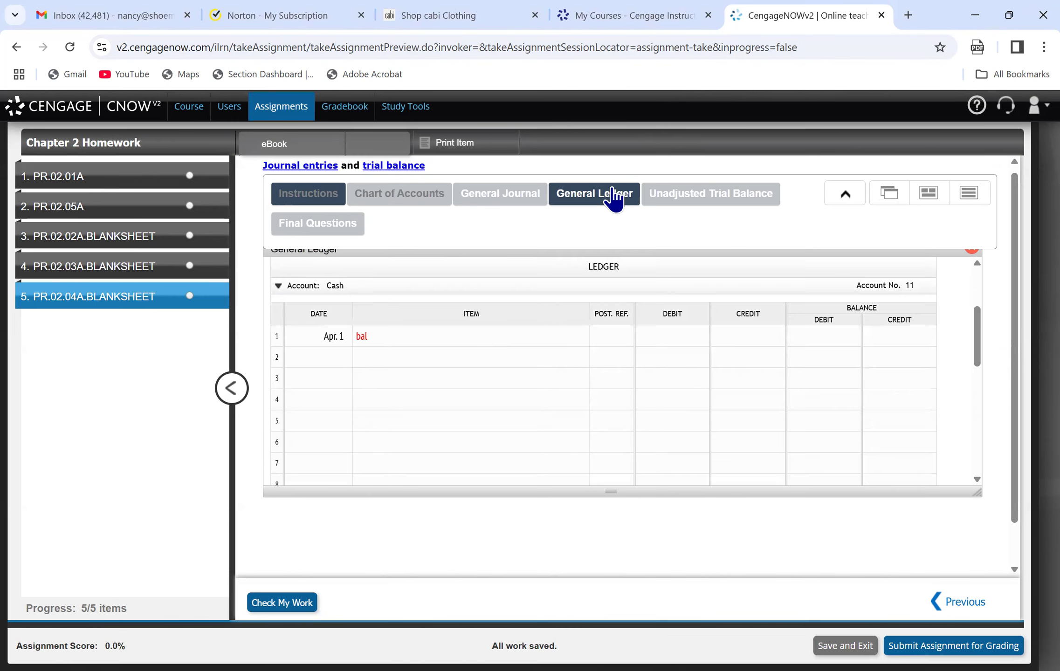
click(689, 338)
click(827, 334)
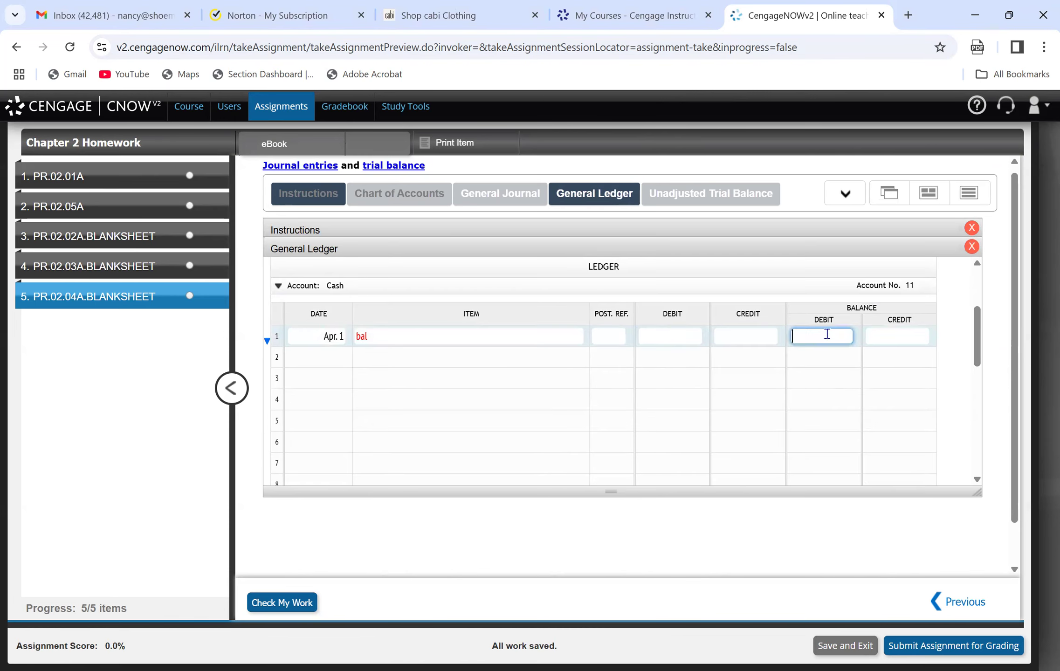
text(26,300.00)
click(839, 377)
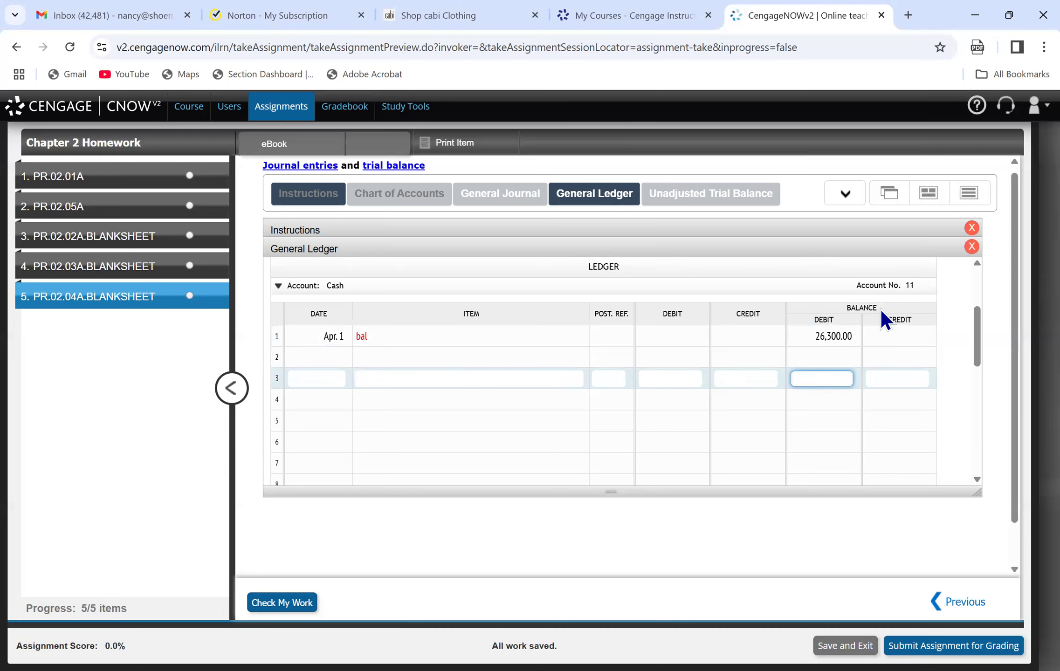
Compare the March 31 trial balance in the instructions with the Cash account, closing and reopening the general ledger as needed.
click(972, 246)
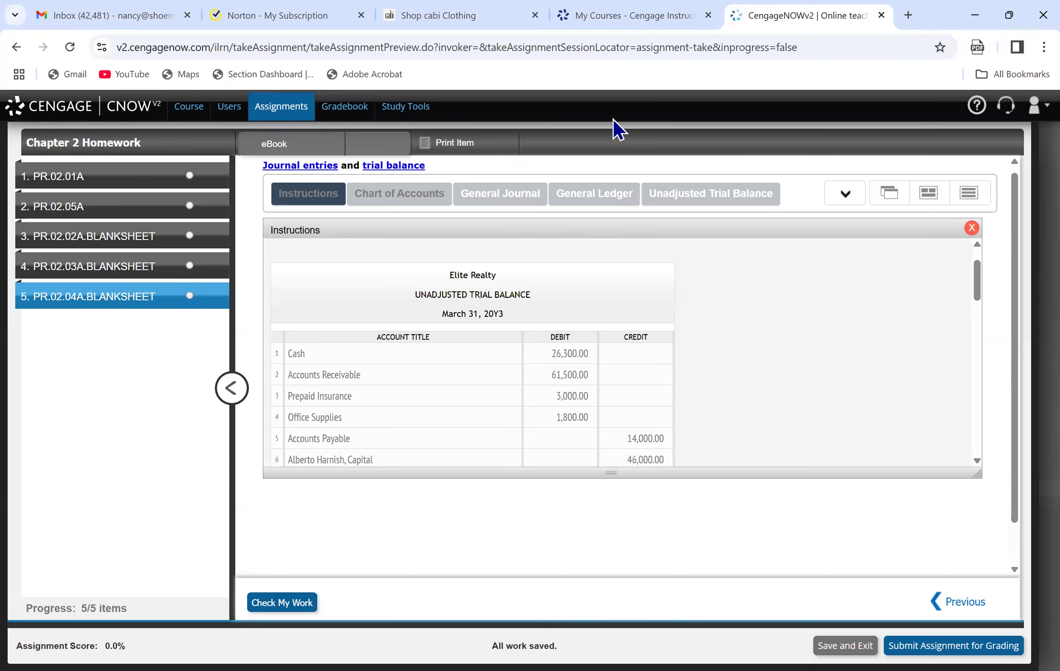
mouse_move(319, 202)
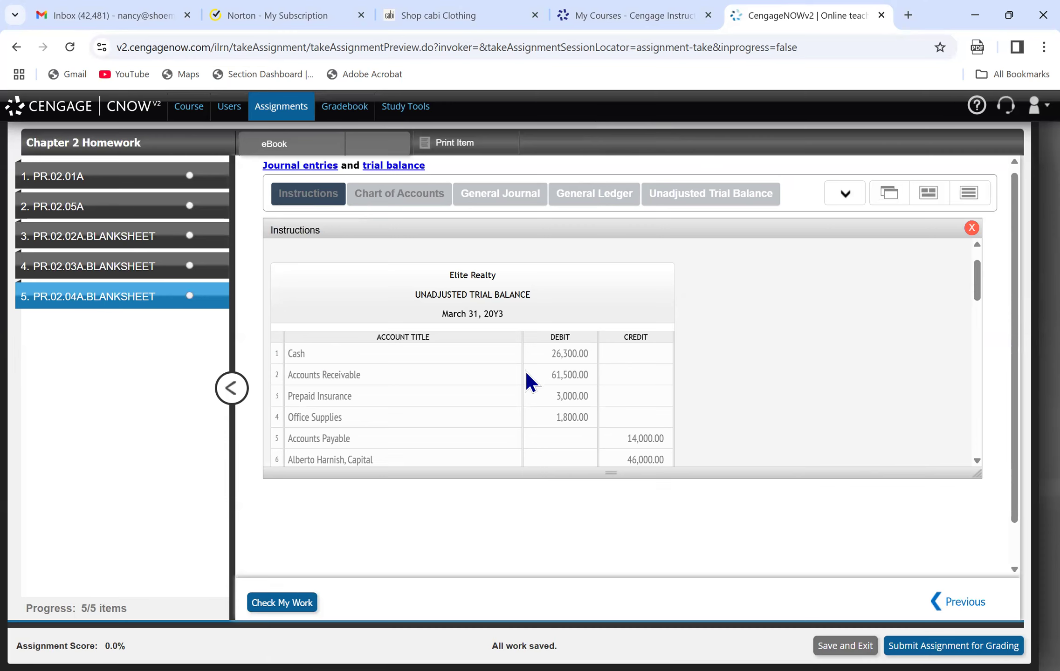
click(570, 206)
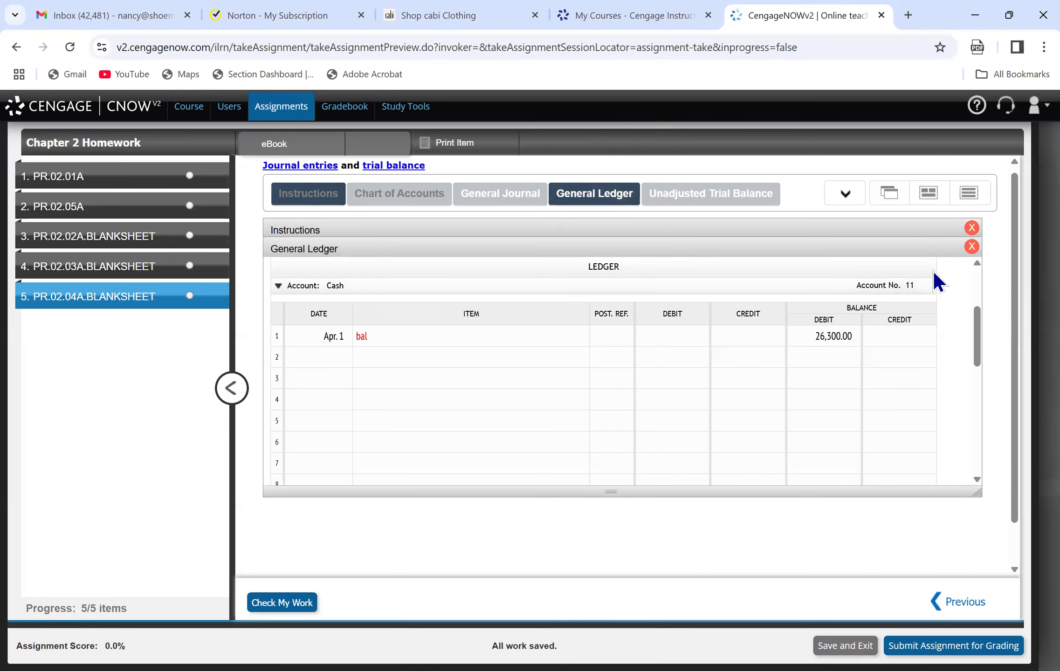
click(971, 246)
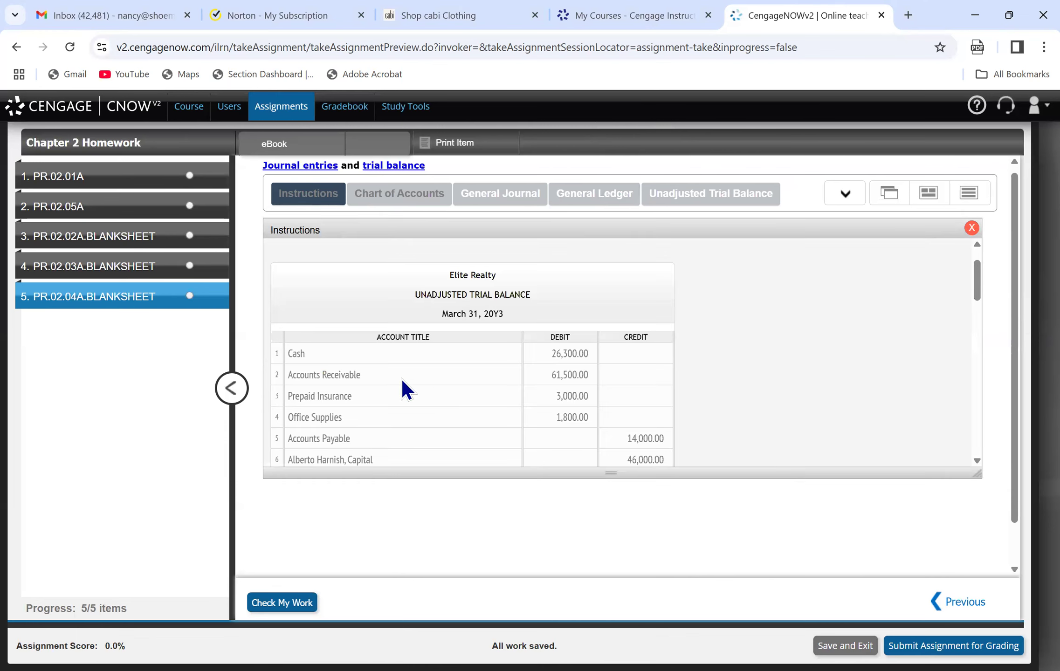
click(570, 200)
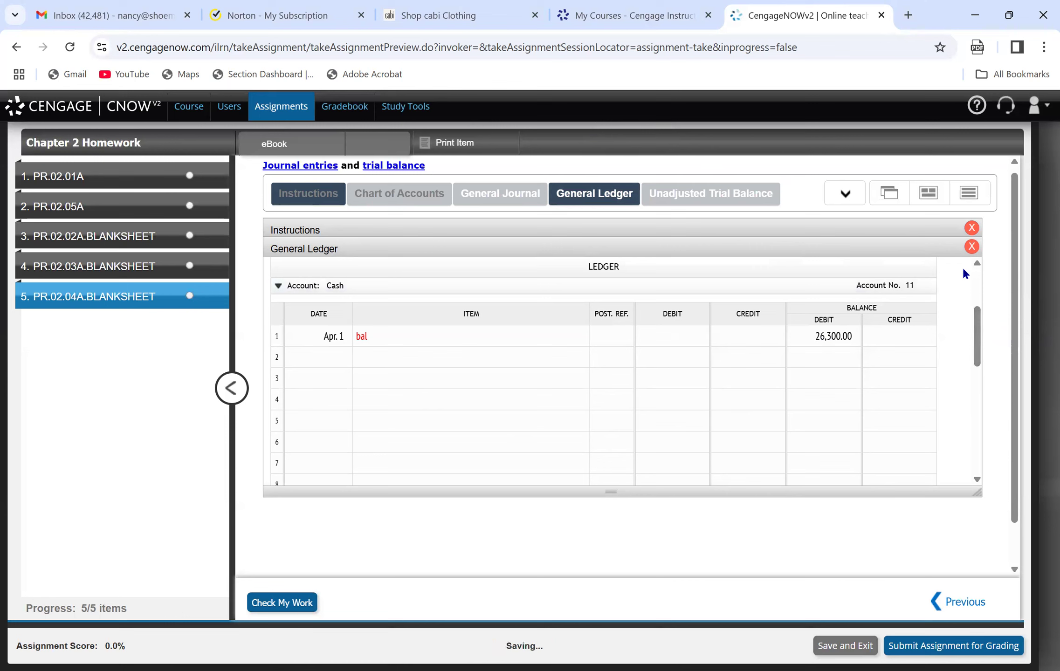
Read the General Ledger Instructions on recording beginning balances, and return to the general ledger.
scroll(972, 262, up, 3)
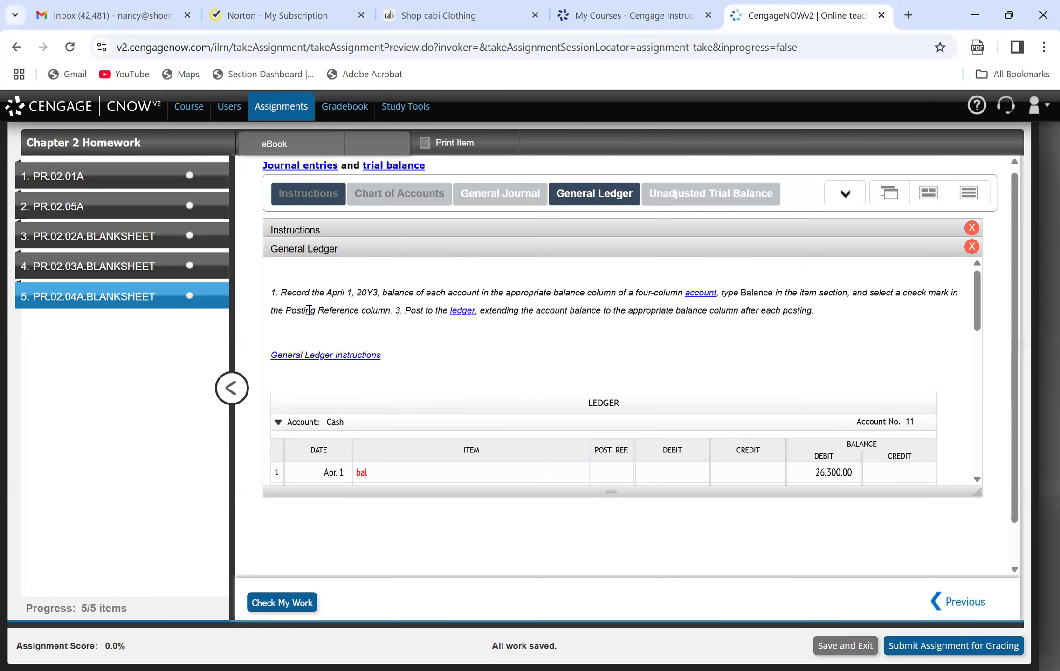
click(308, 356)
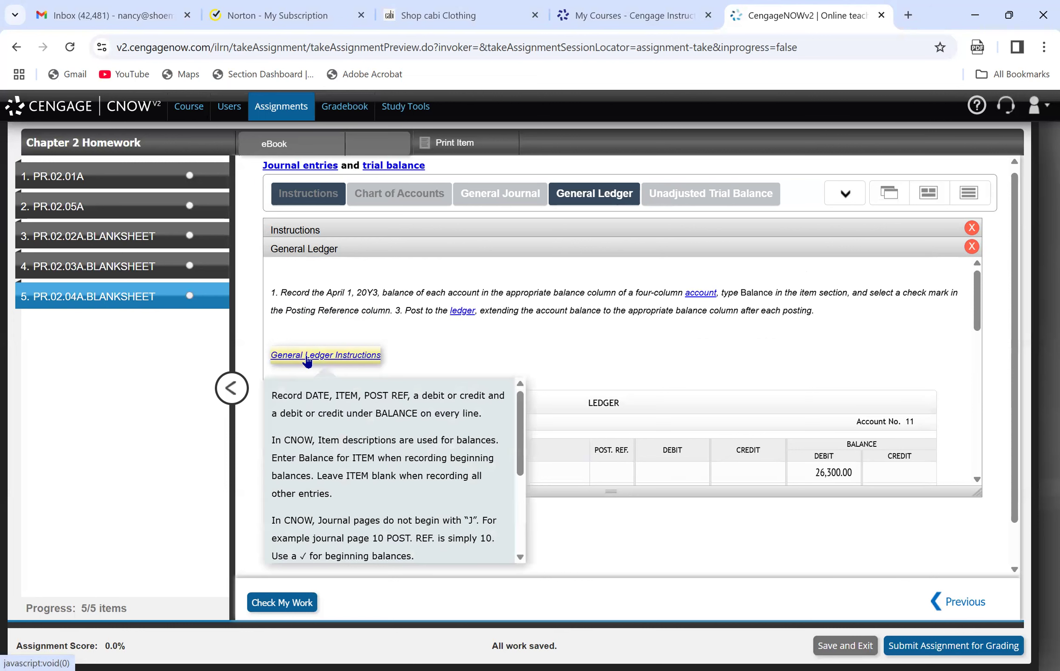
click(971, 246)
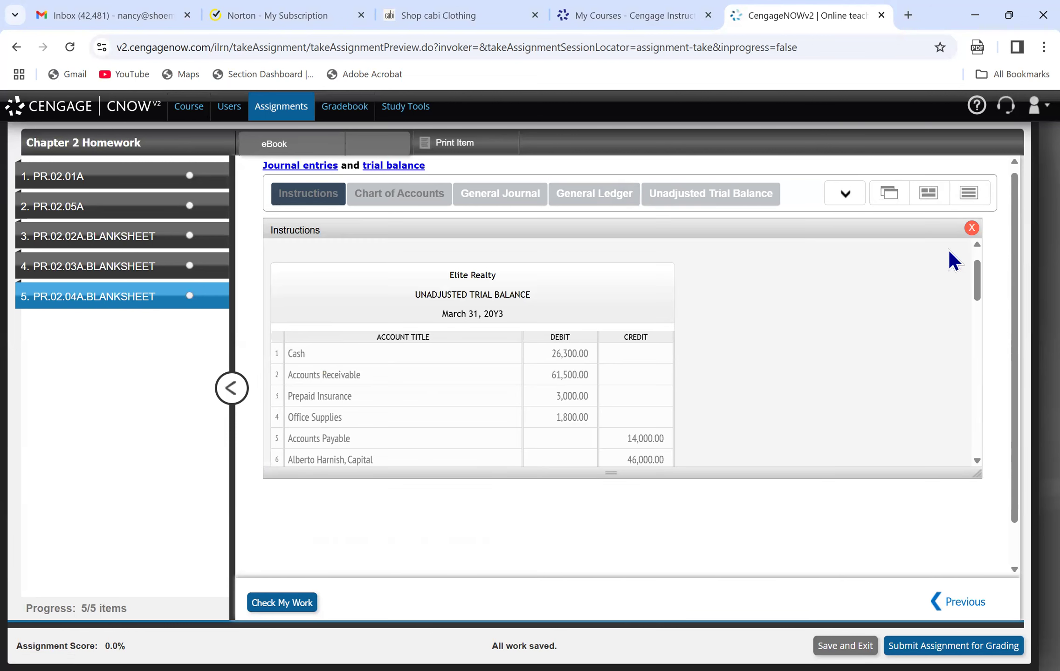
mouse_move(524, 180)
click(563, 187)
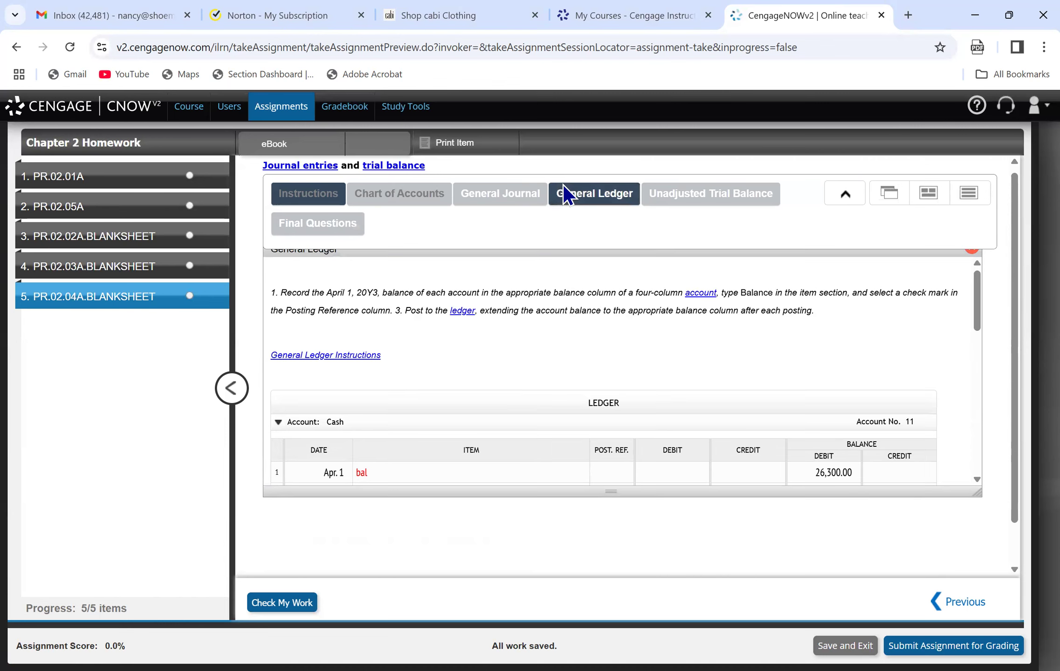
Open the Accounts Receivable account in the general ledger and enter Apr. 1 as the date on its first line.
drag(977, 301, 994, 417)
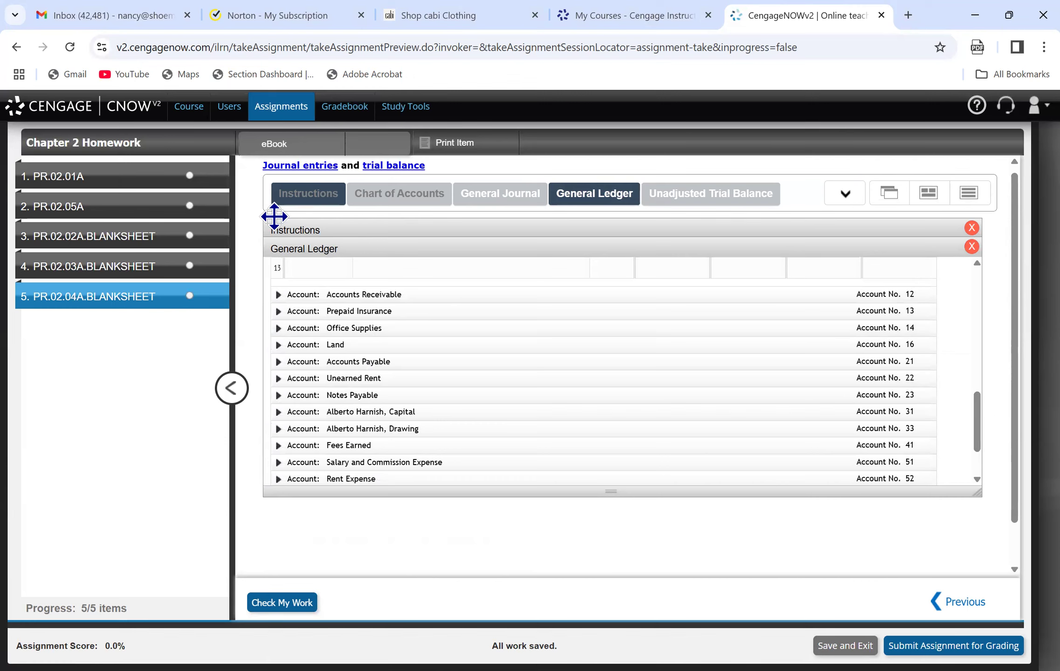
scroll(278, 303, down, 2)
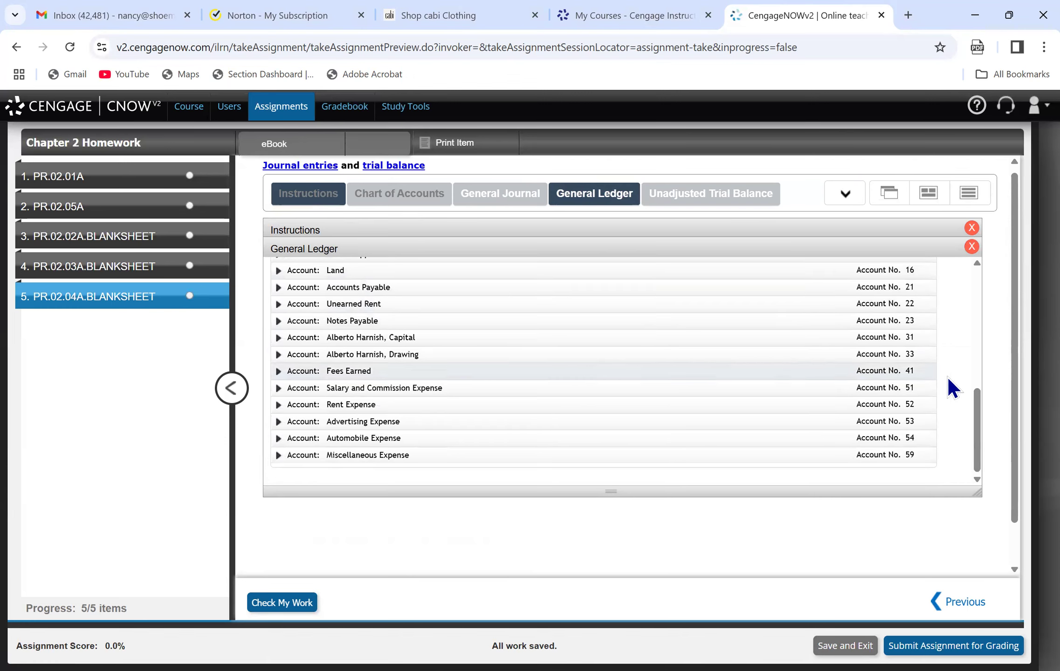
drag(977, 402, 986, 311)
click(311, 407)
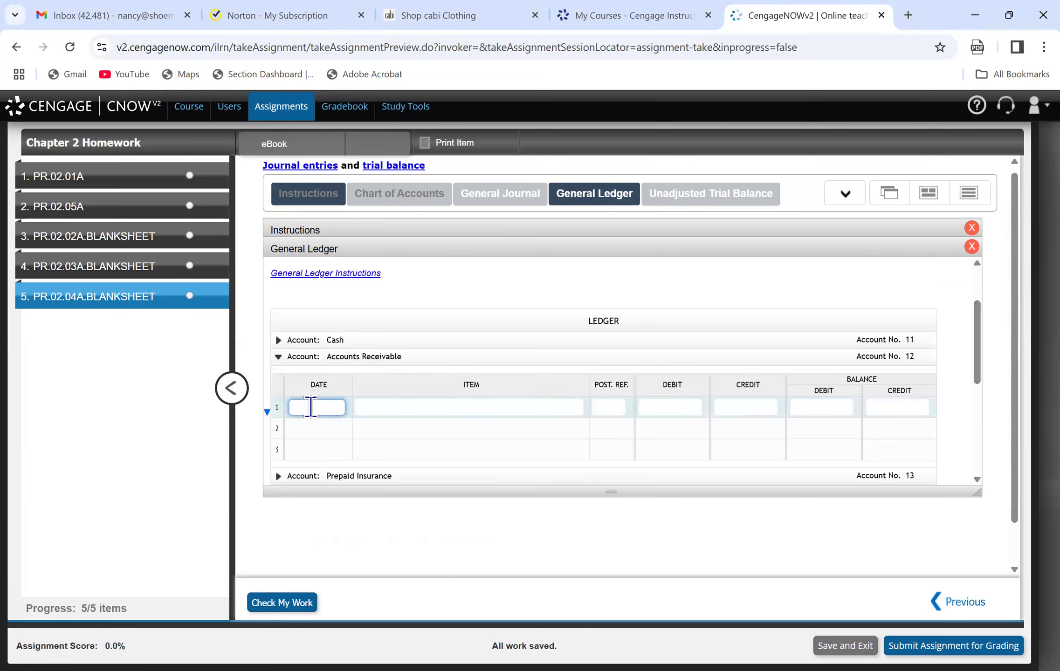
text(1)
key(BackSpace)
text(4/1/25)
click(429, 400)
click(432, 405)
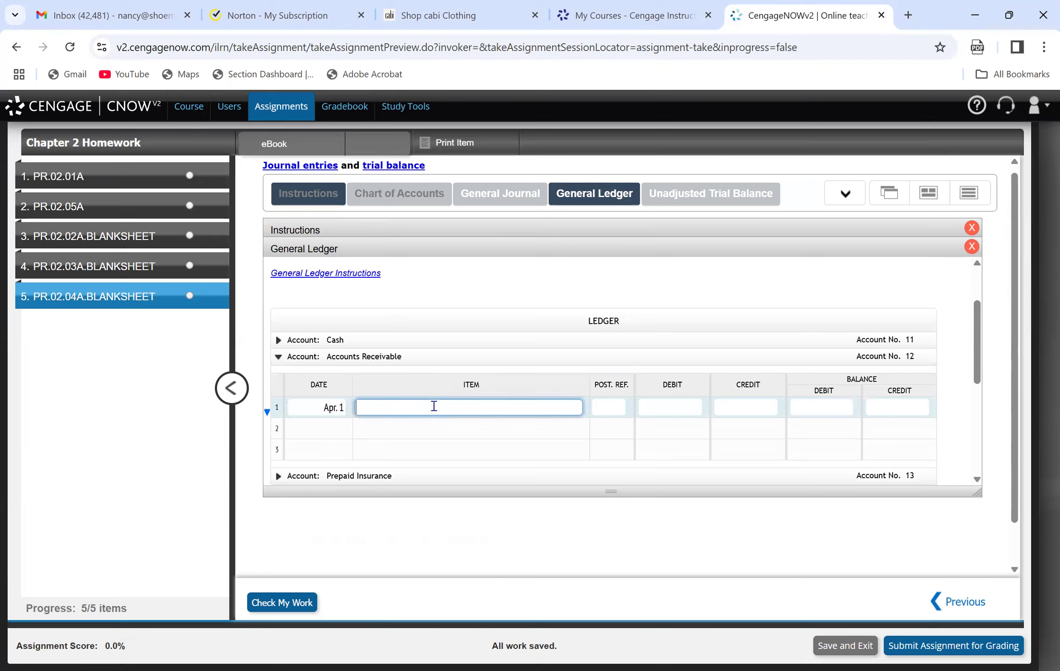
Enter "bal" as the item and 61,500.00 as the debit balance on the first line of Accounts Receivable, skipping the posting reference.
text(bal)
key(Tab)
key(Tab)
key(Tab)
key(Tab)
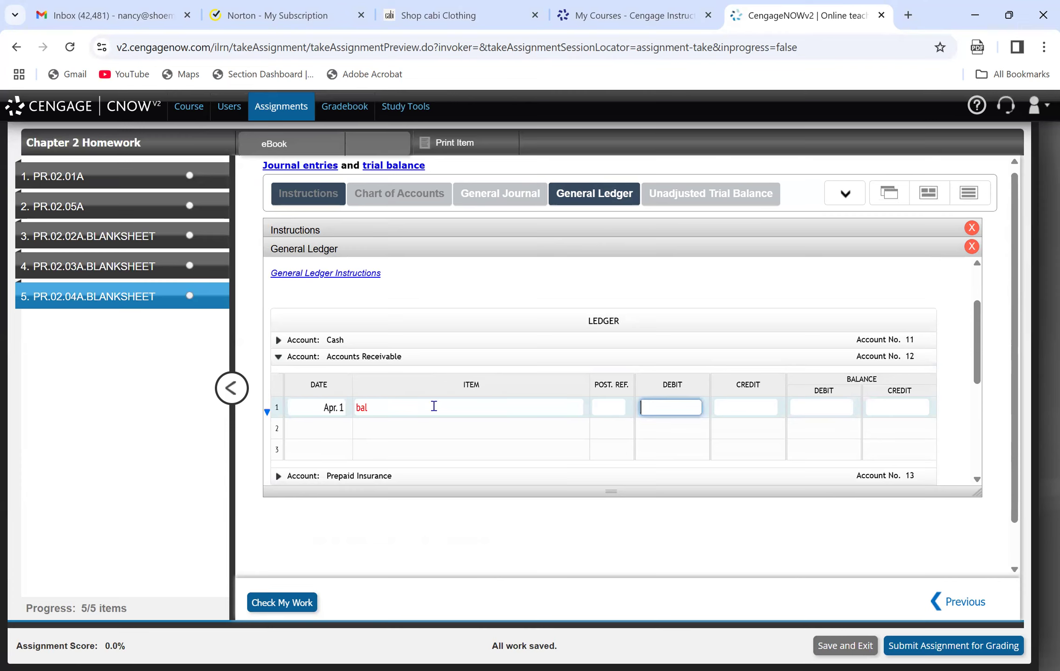
text(61,500)
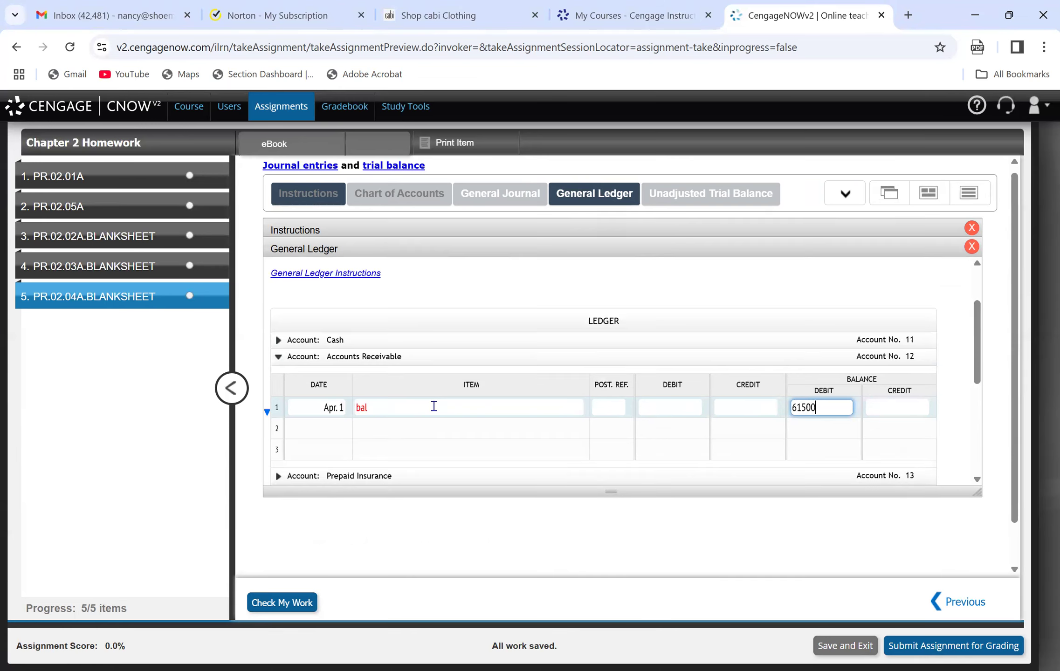
text(.00)
key(Return)
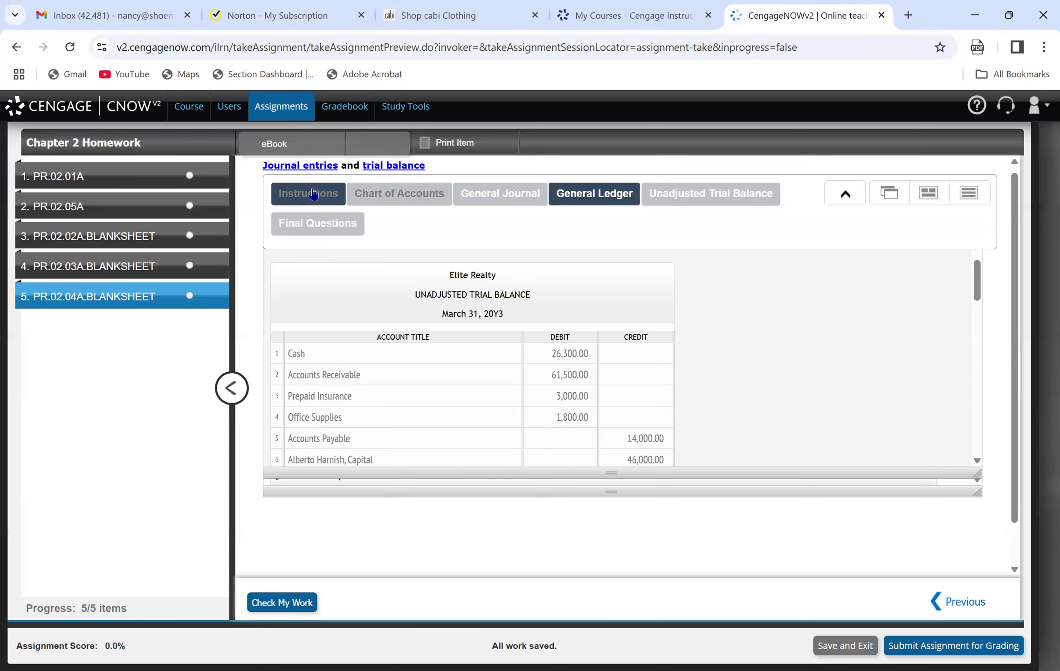
Return to the general ledger, open the Prepaid Insurance account and enter Apr. 15 as the date on its first line.
click(566, 200)
drag(972, 336, 977, 415)
scroll(268, 315, down, 1)
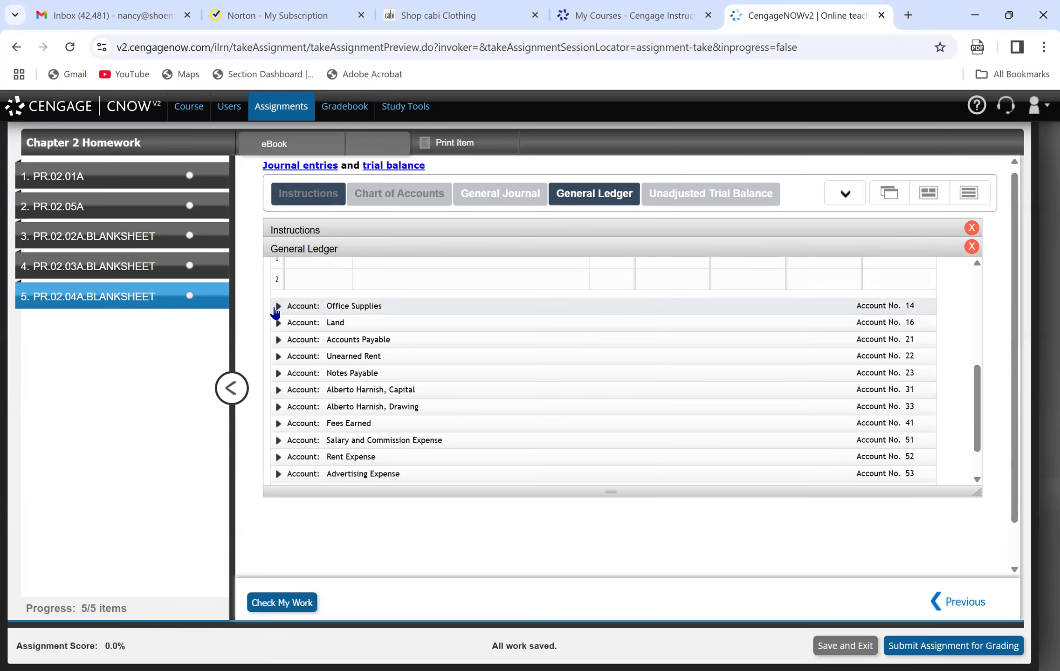
drag(978, 401, 972, 347)
click(329, 404)
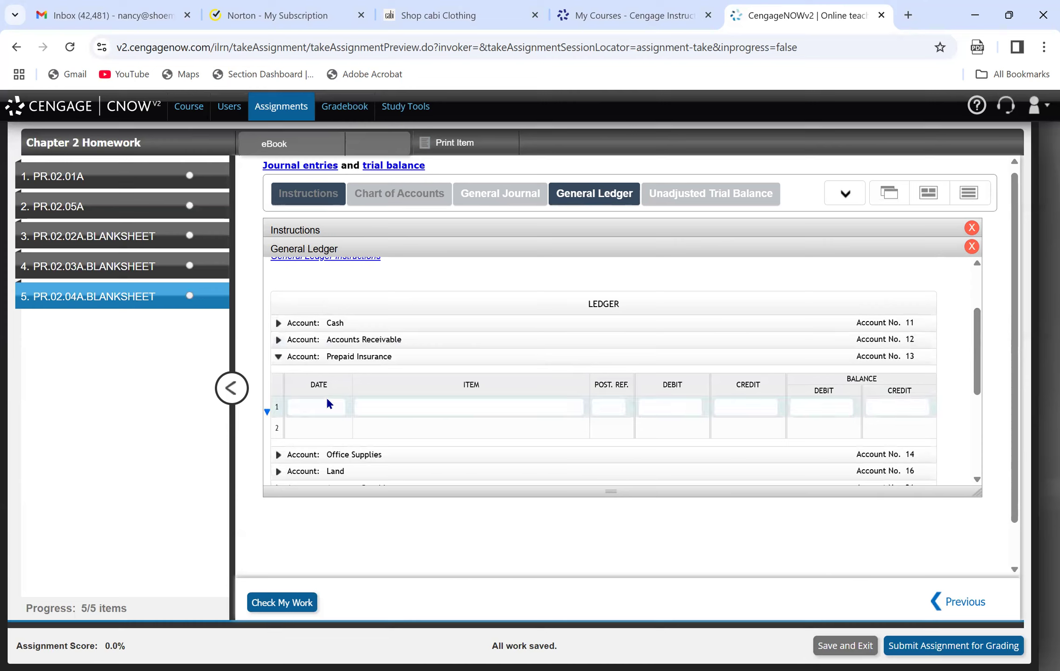
click(325, 401)
text(4/15)
key(Tab)
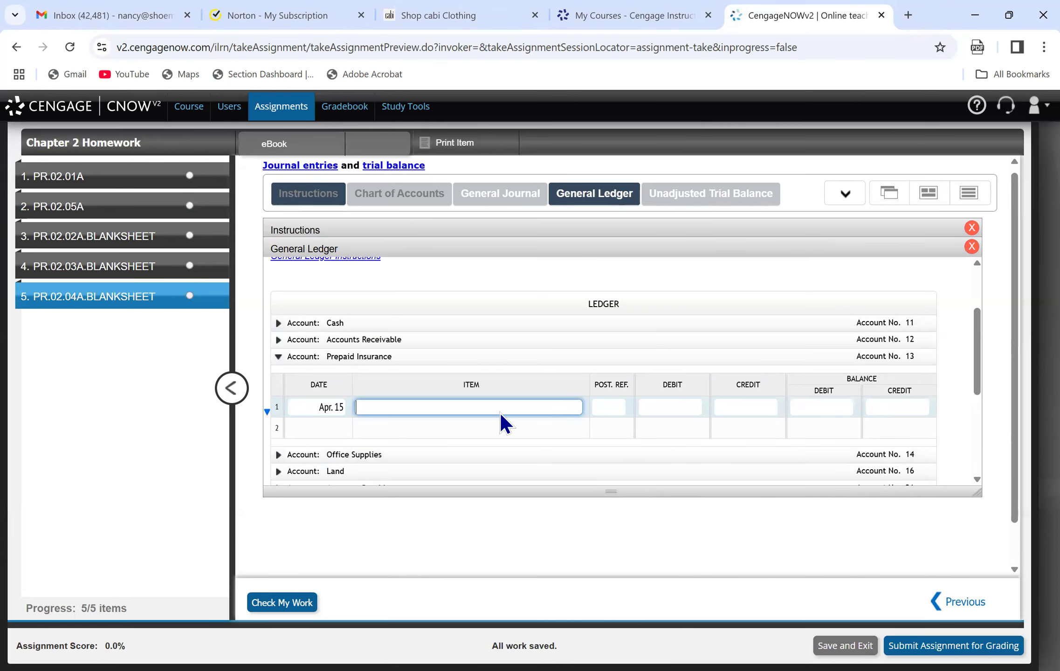
Enter "bal" as the item and 3,000.00 as the debit balance on the first line of Prepaid Insurance.
text(bal)
key(Tab)
key(Tab)
key(Tab)
key(Tab)
text(300)
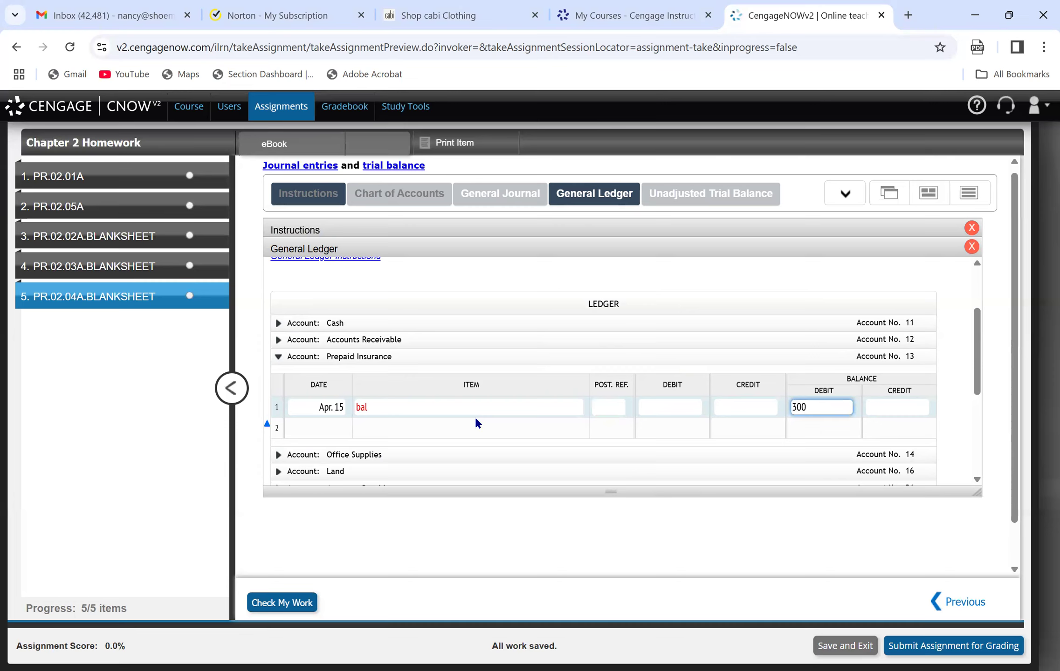
text(0.00)
Check the instructions' trial balance, then enter Apr. 1 and the item "bal" on the first line of the Office Supplies account.
click(287, 231)
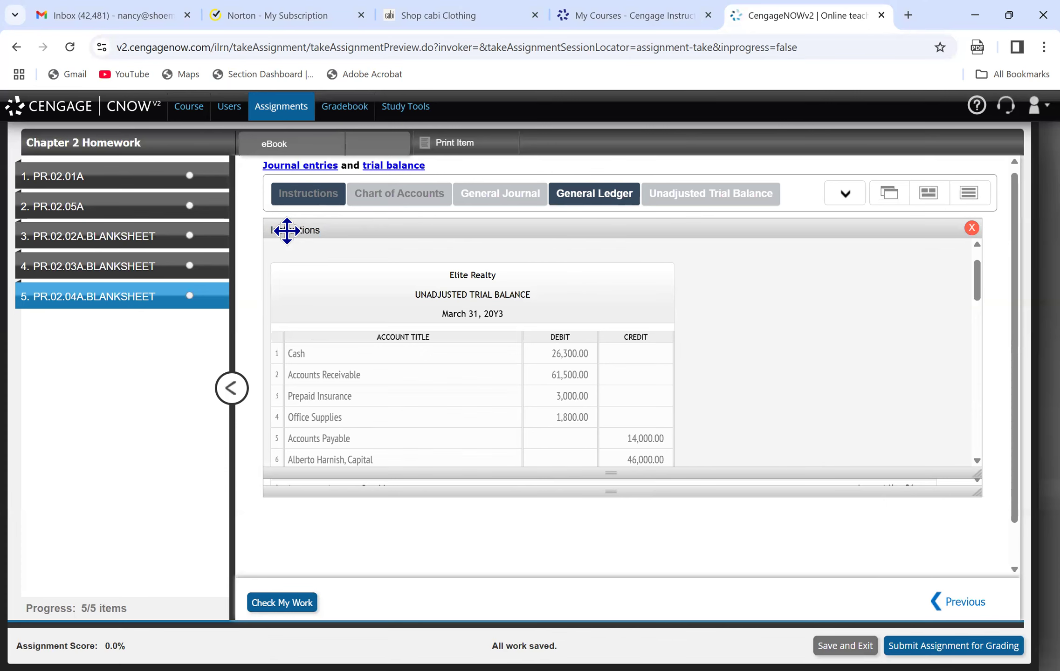
click(595, 193)
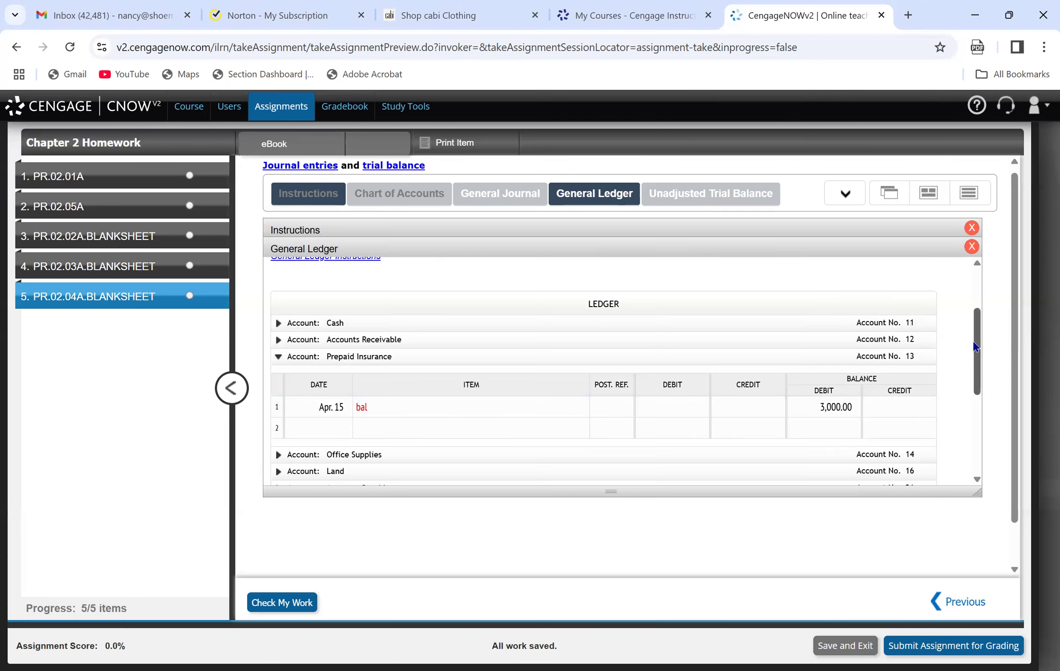
scroll(979, 359, down, 2)
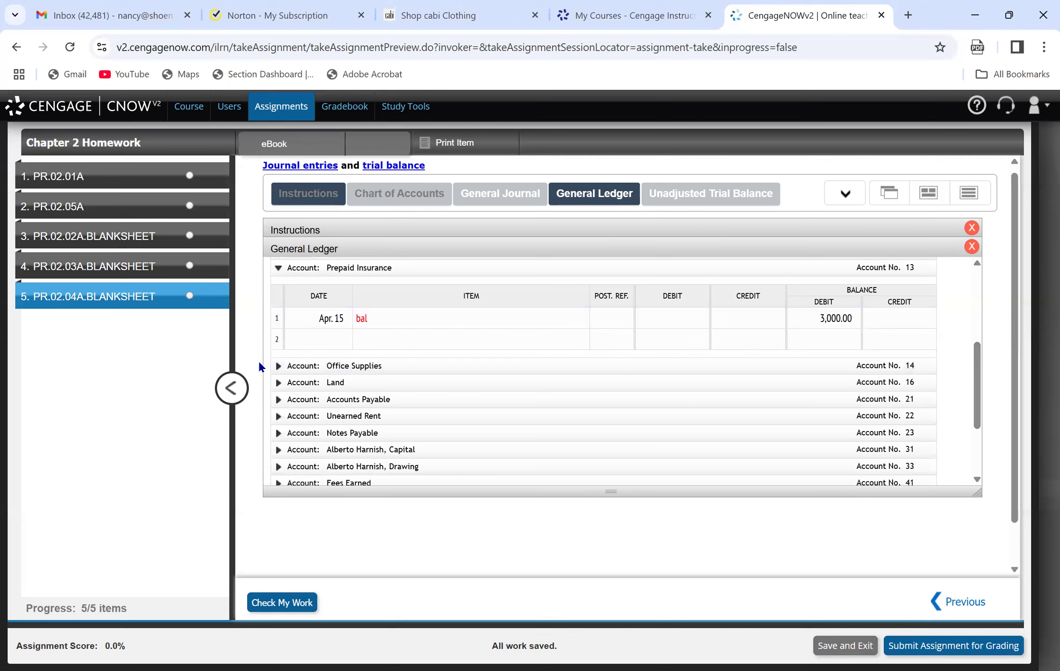
click(279, 366)
click(316, 339)
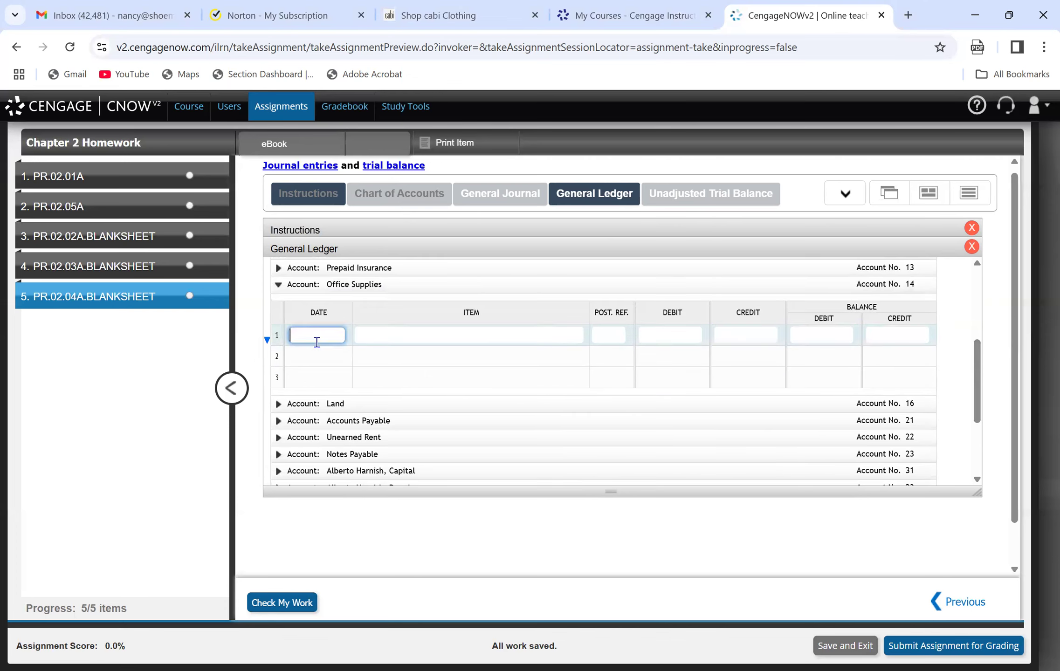
text(4/1/24)
key(Tab)
text(bal)
key(Tab)
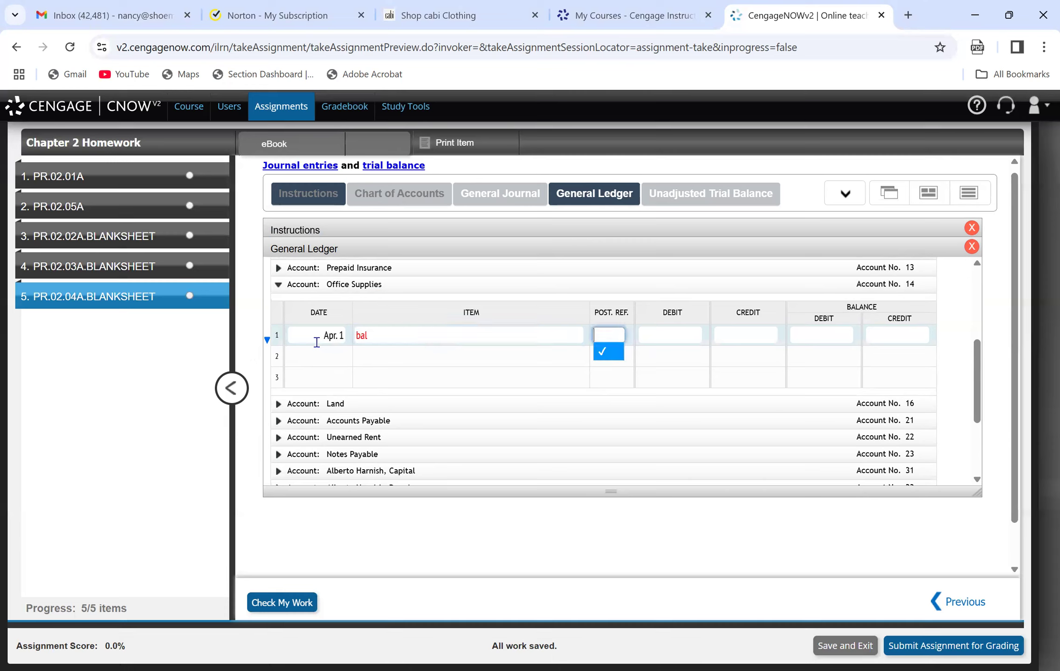
Look up Office Supplies in the instructions' trial balance and enter 1,800.00 as the debit balance on the account's first line.
key(Tab)
key(Tab)
key(Tab)
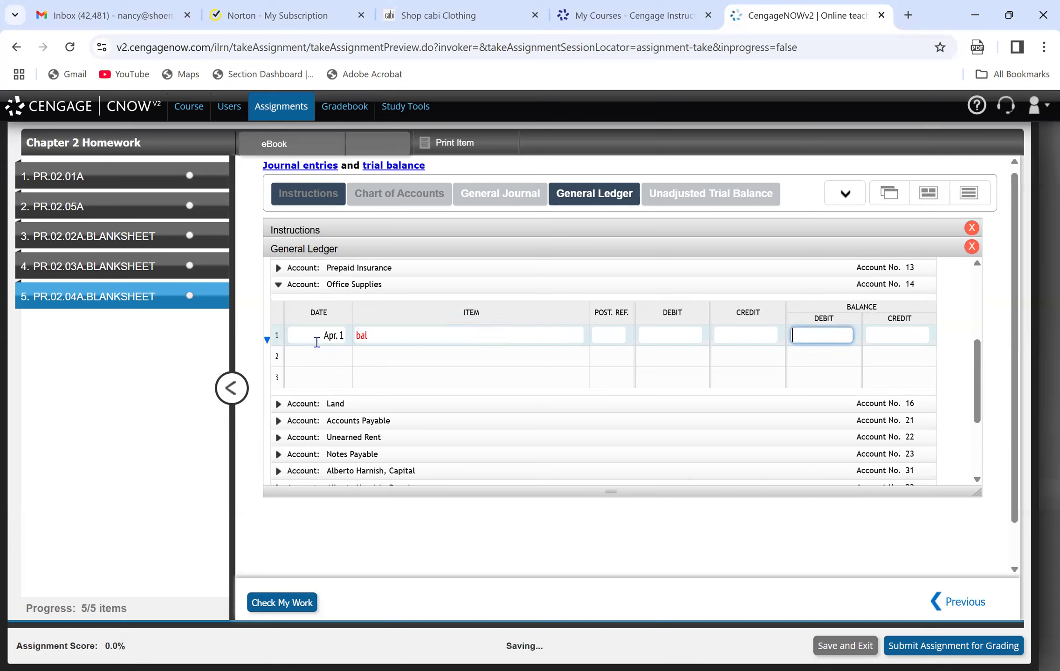
click(335, 229)
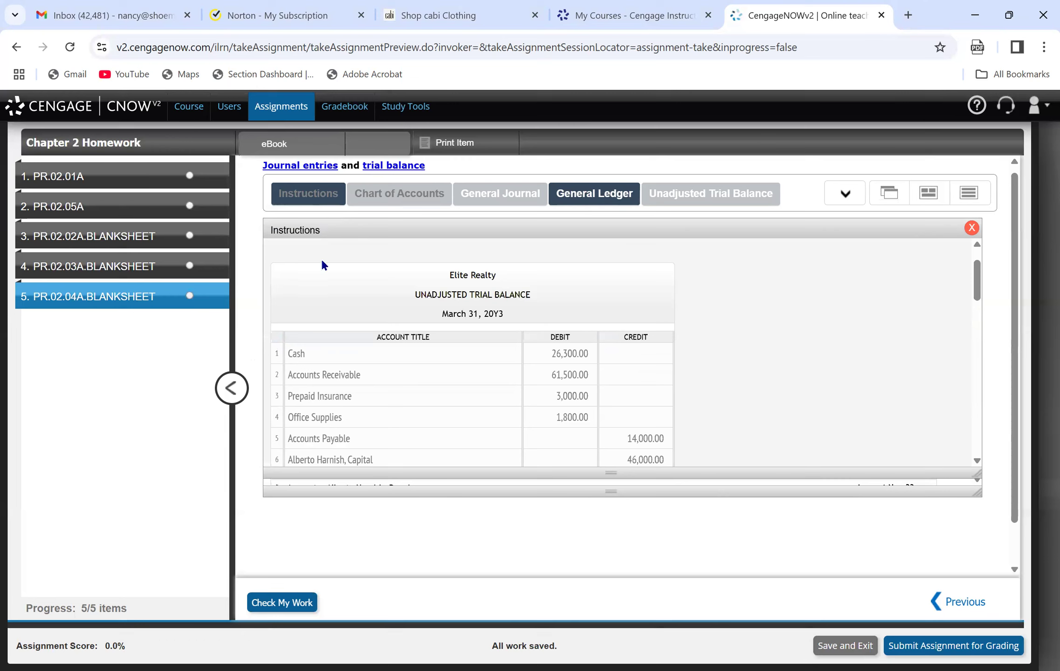
click(585, 200)
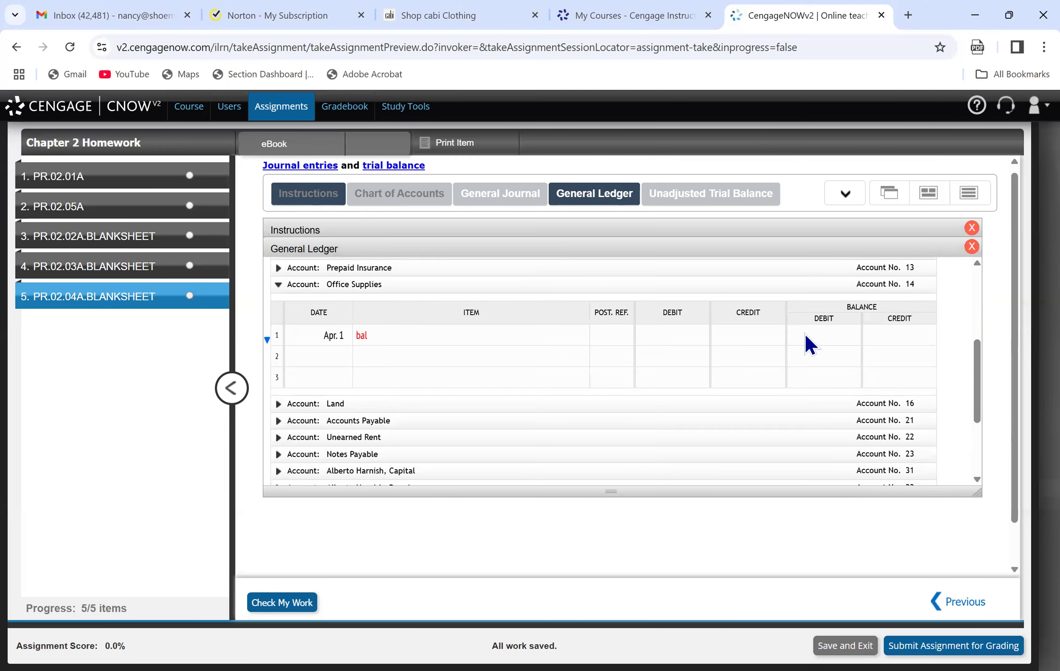
click(820, 347)
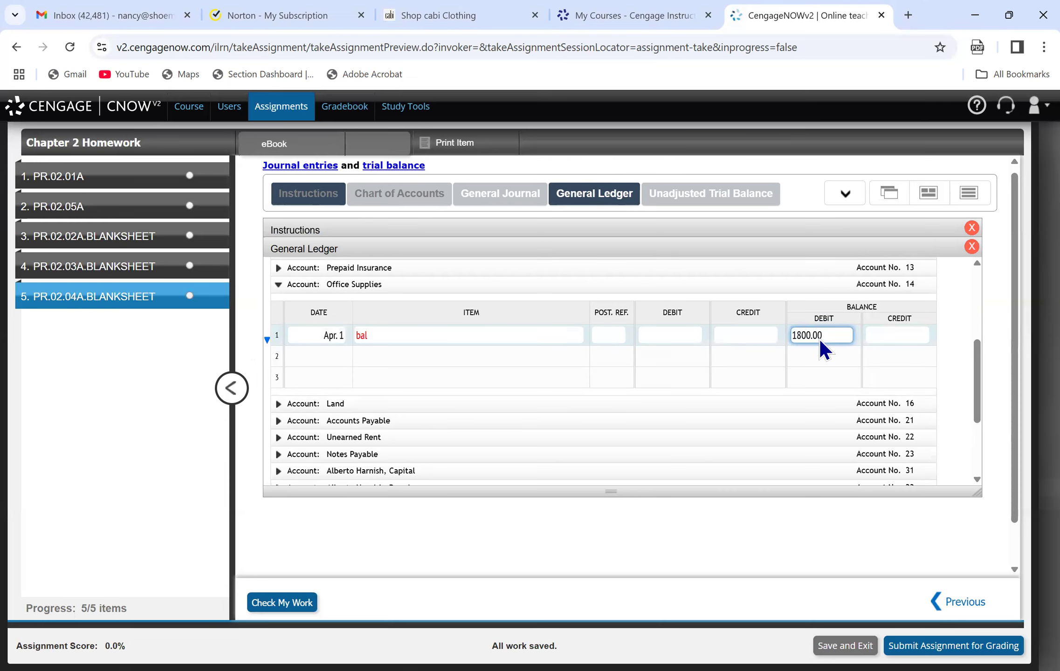
Look up Accounts Payable in the instructions' trial balance and enter 14,000.00 as the credit balance on the account's first line.
click(292, 203)
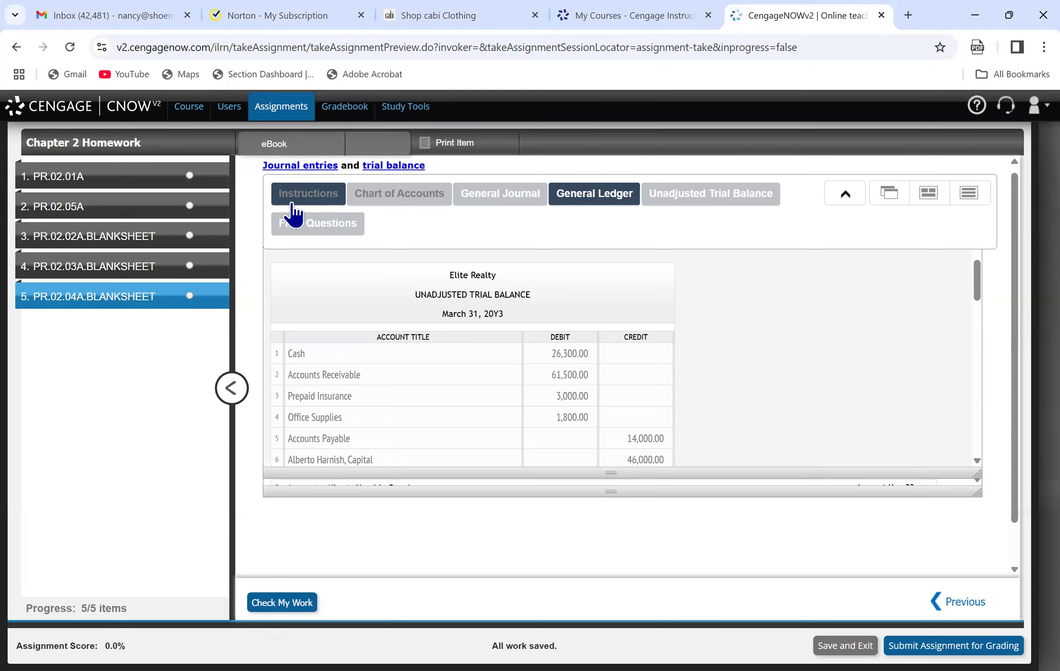
click(602, 200)
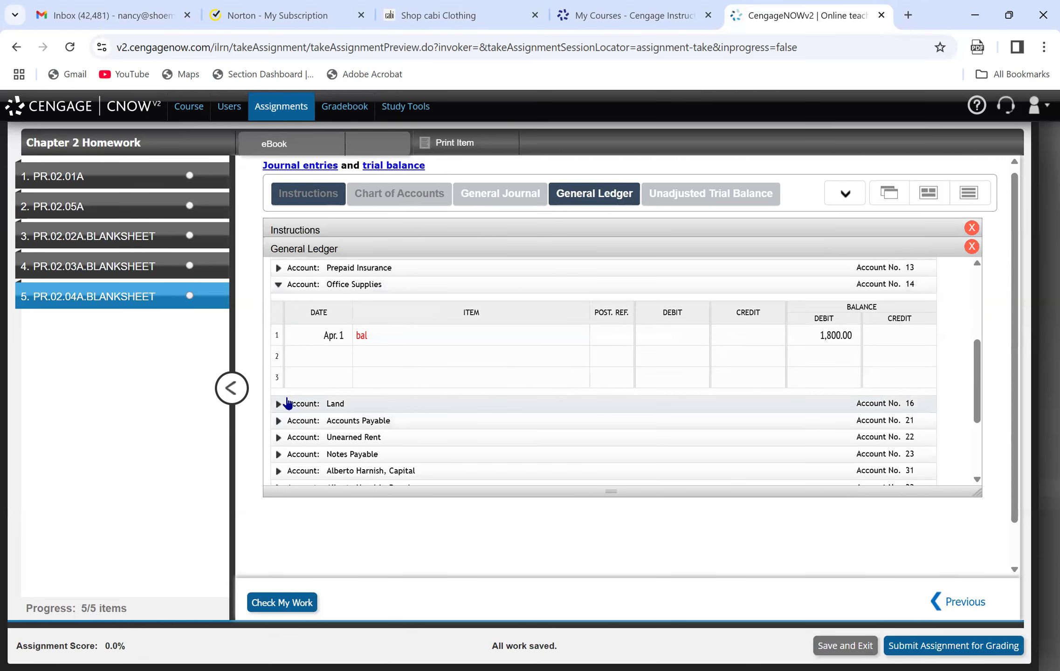
click(279, 421)
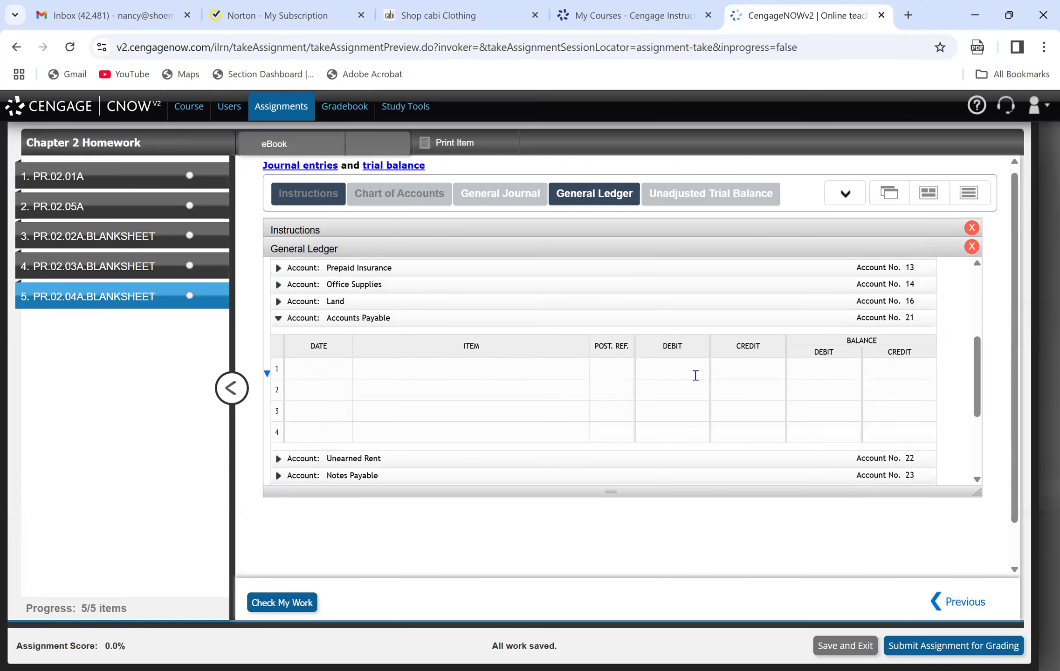
click(903, 369)
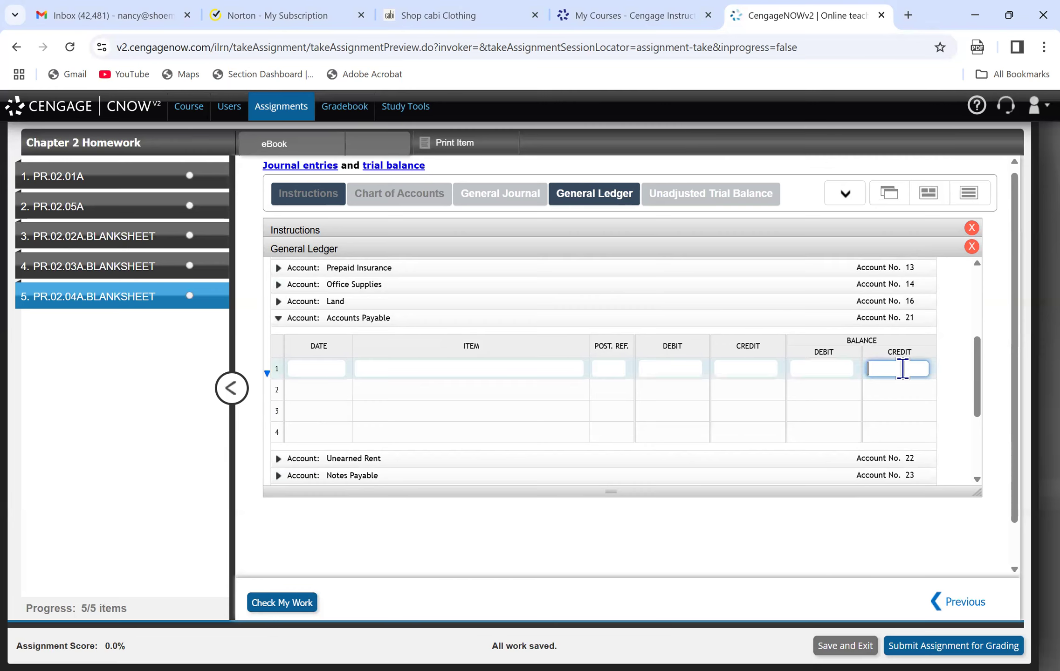
text(14000.)
Enter Apr. 1 as the date and "bal" as the item on the first line of Accounts Payable.
click(317, 366)
text(Apr. 1)
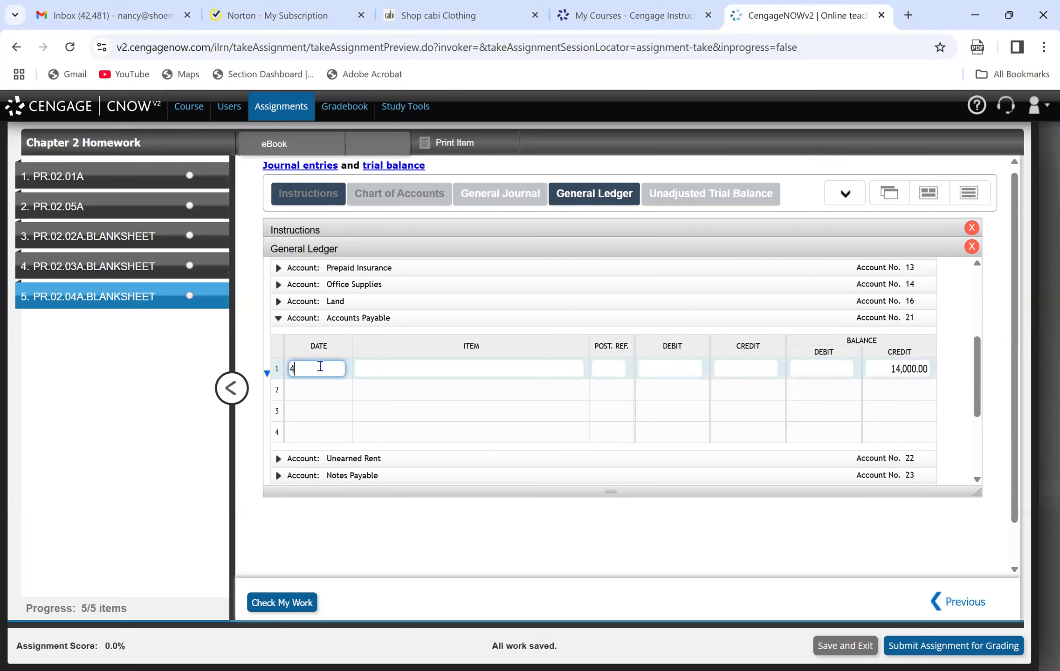
key(Tab)
text(bal)
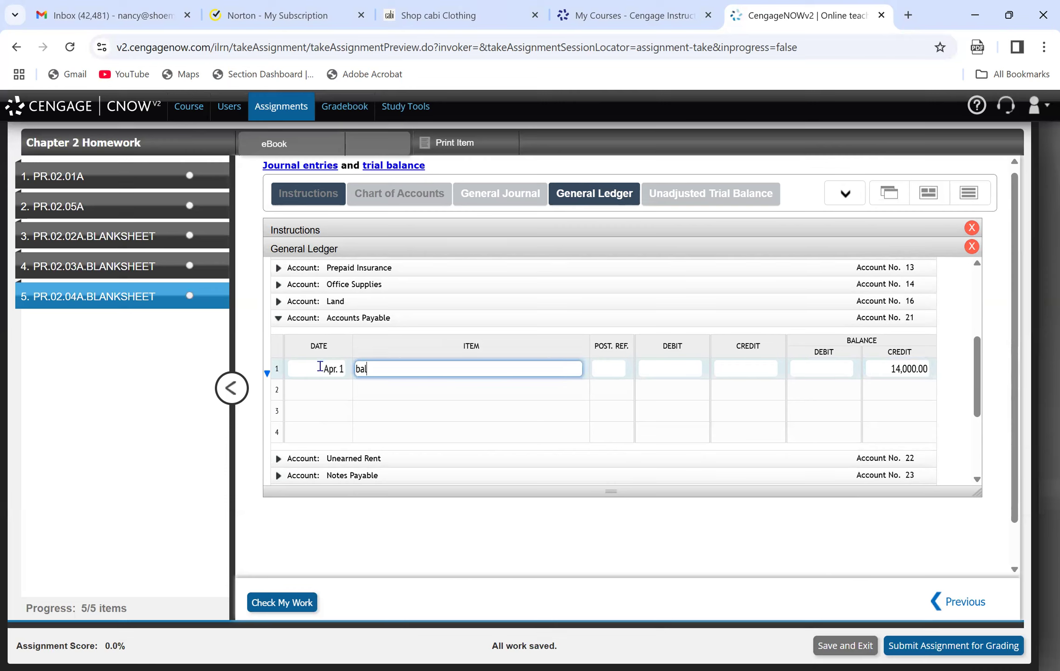
Look up the owner's capital account in the instructions' trial balance and enter Apr. 1 as the date on its ledger line.
click(289, 229)
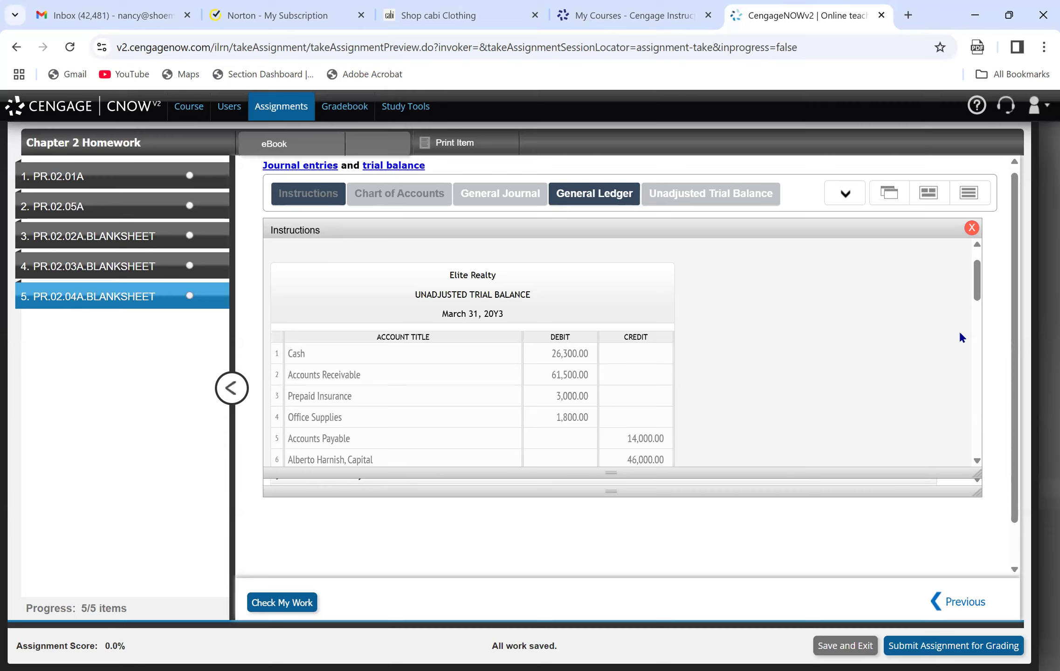
drag(976, 290, 985, 312)
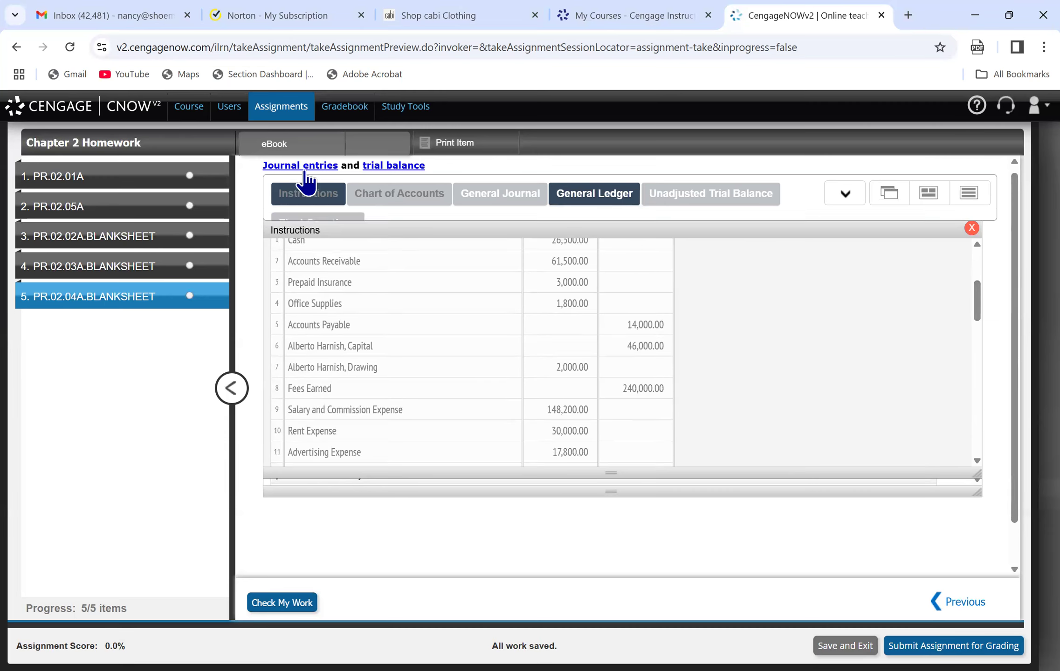
click(558, 191)
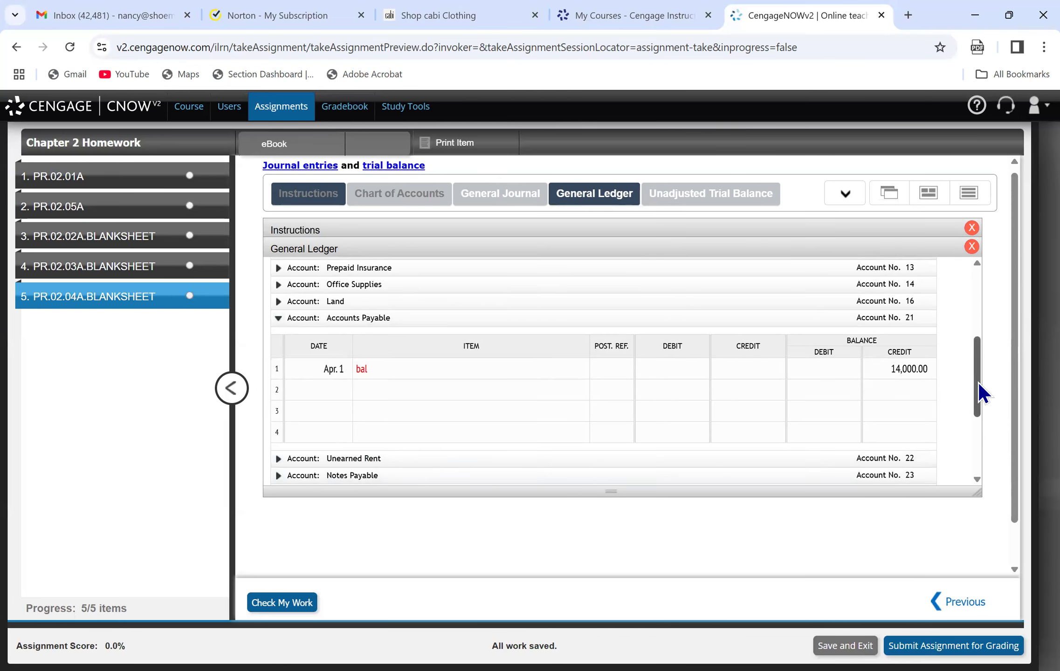
drag(978, 383, 981, 429)
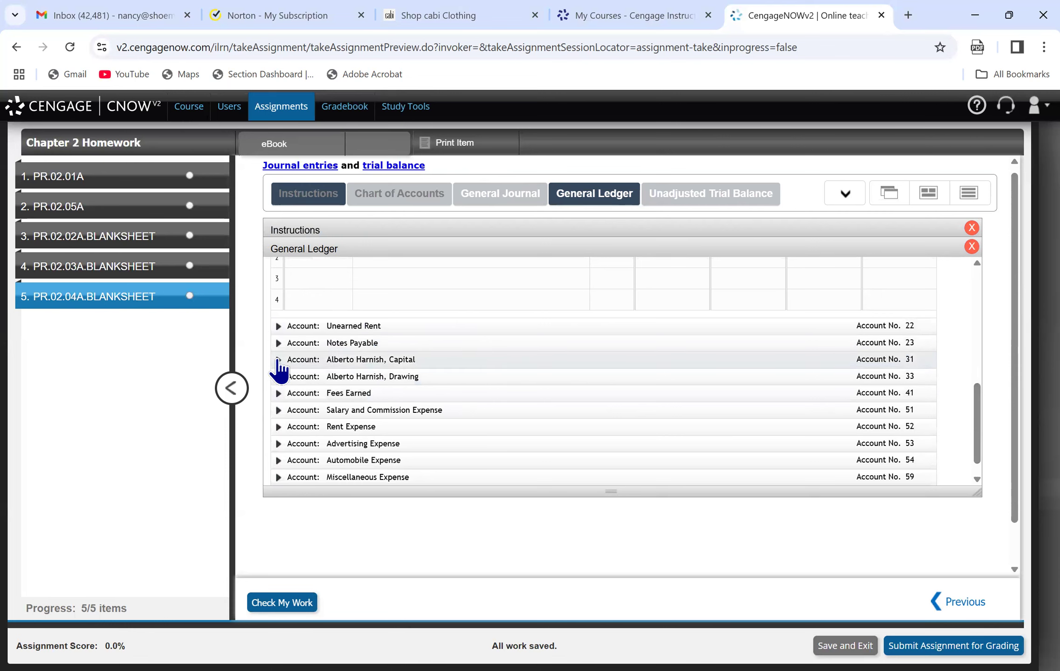
click(279, 361)
click(324, 322)
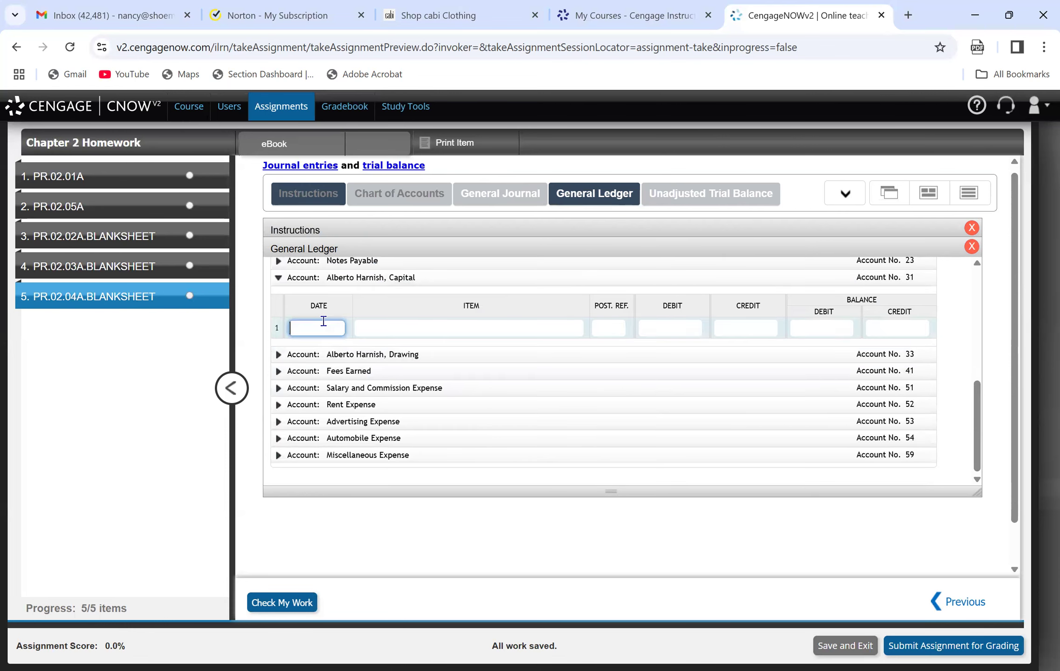
text(Apr. 1)
key(Tab)
Enter "bal" as the item and 46,000.00 as the credit balance on the owner's capital account line.
text(bal)
key(Tab)
key(Tab)
key(Tab)
key(Tab)
key(Tab)
text(46000.0)
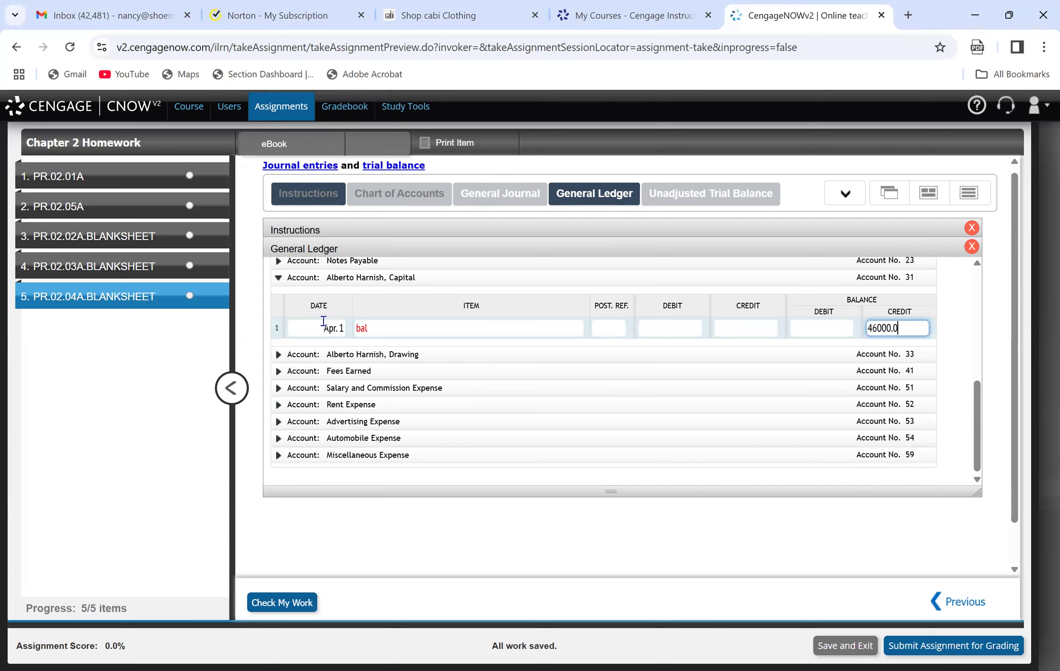
mouse_move(635, 217)
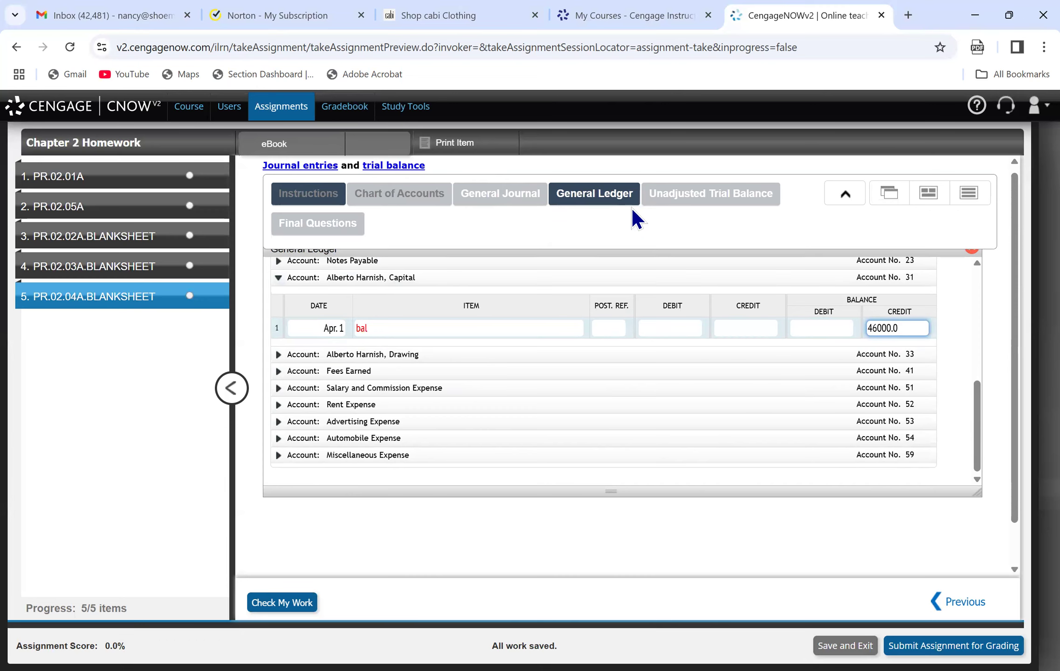
key(BackSpace)
text(00)
Look up the owner's drawing account in the instructions' trial balance and record its Apr. 1 "bal" ledger line with a 2,000.00 debit balance.
click(308, 193)
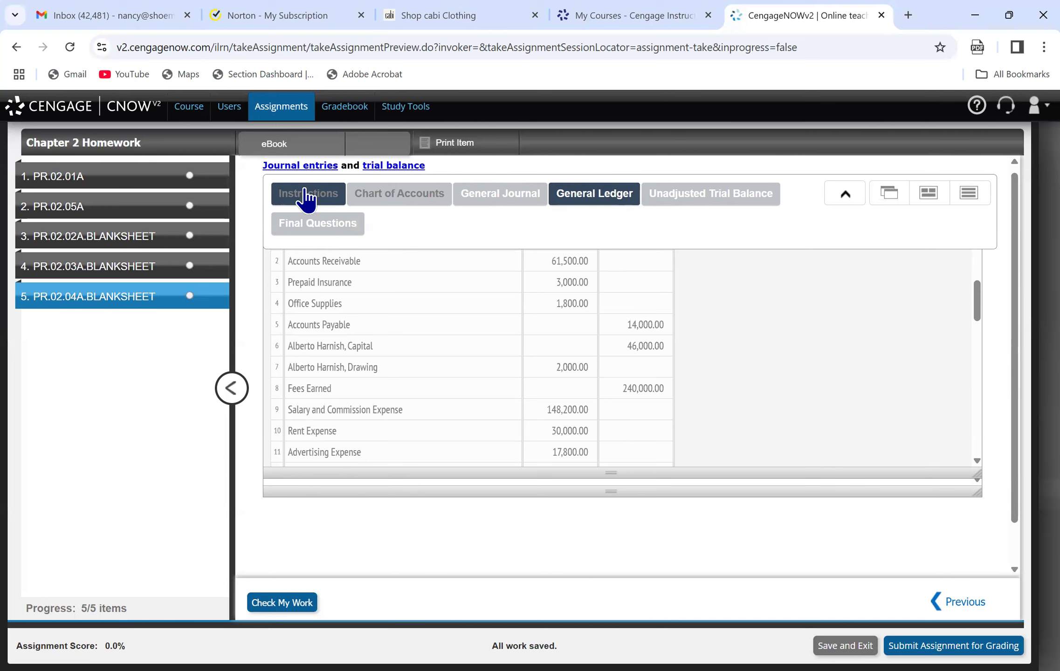
click(595, 197)
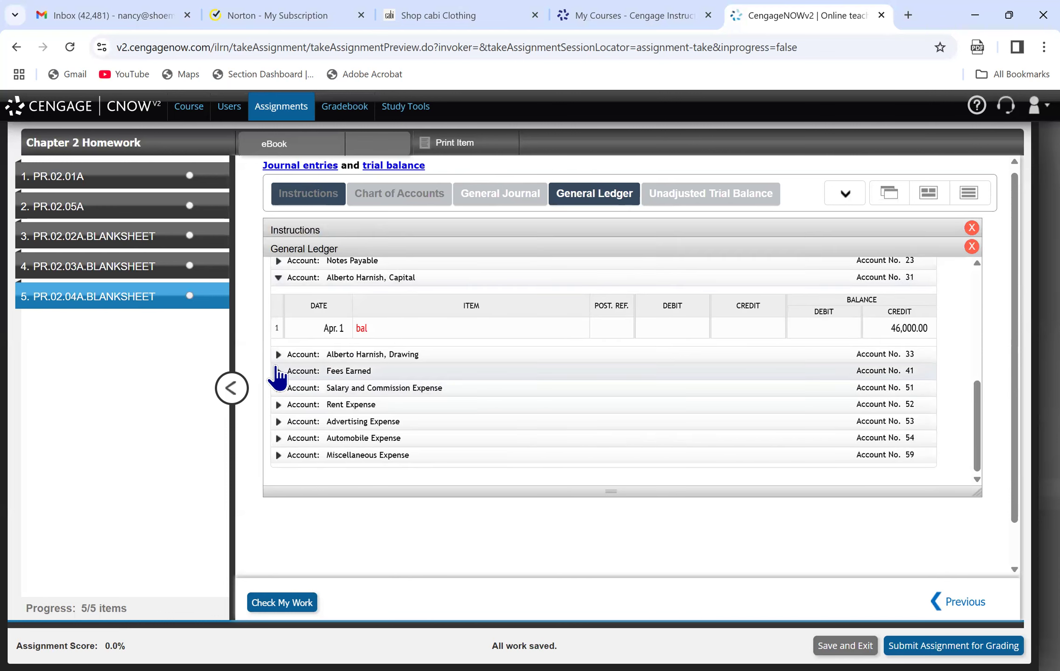
click(278, 354)
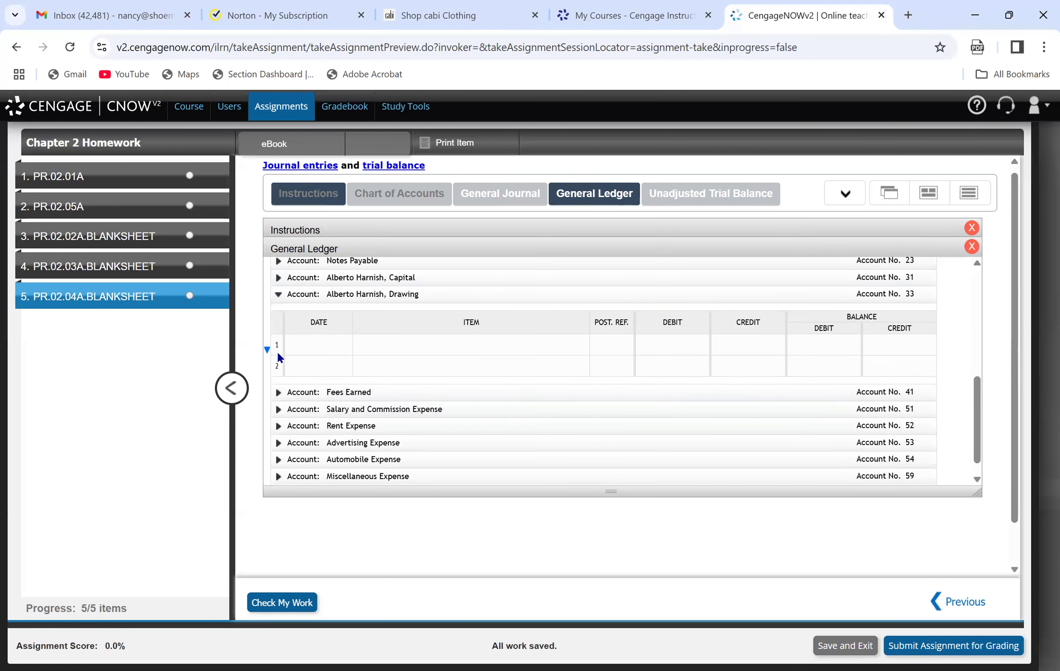
click(315, 350)
text(Apr. 1)
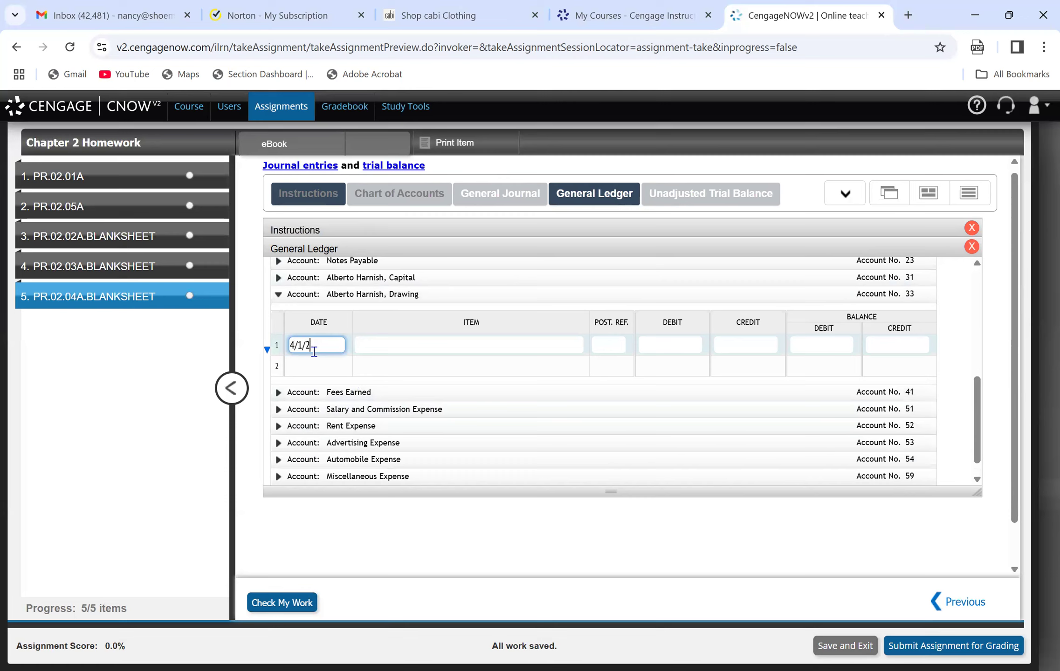
key(Tab)
text(bal)
key(Tab)
key(Tab)
key(Tab)
key(Tab)
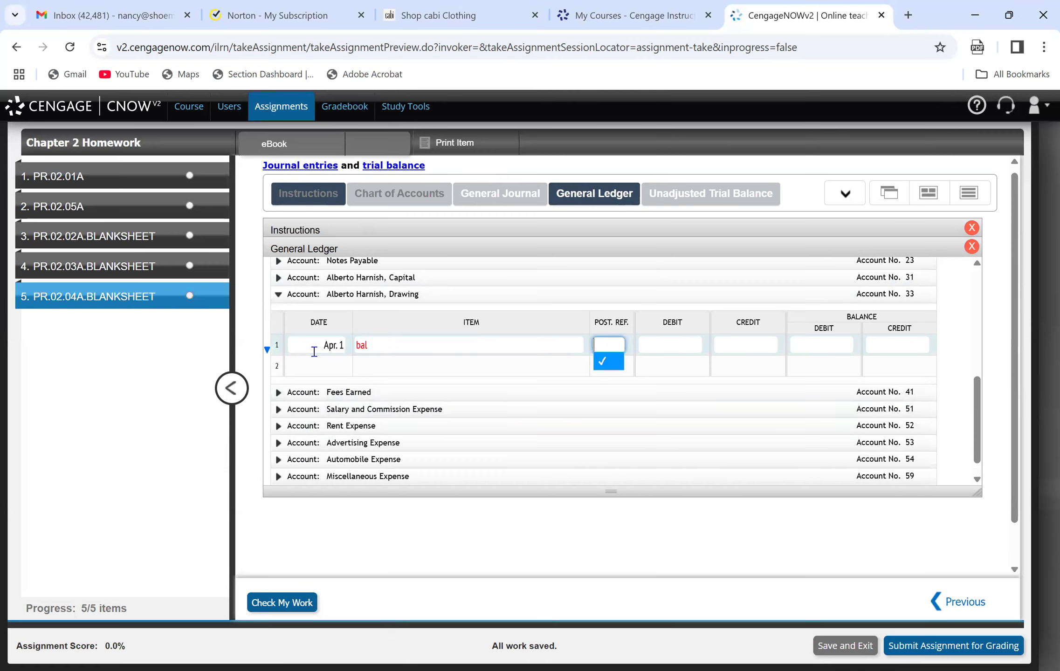
text(2000.00)
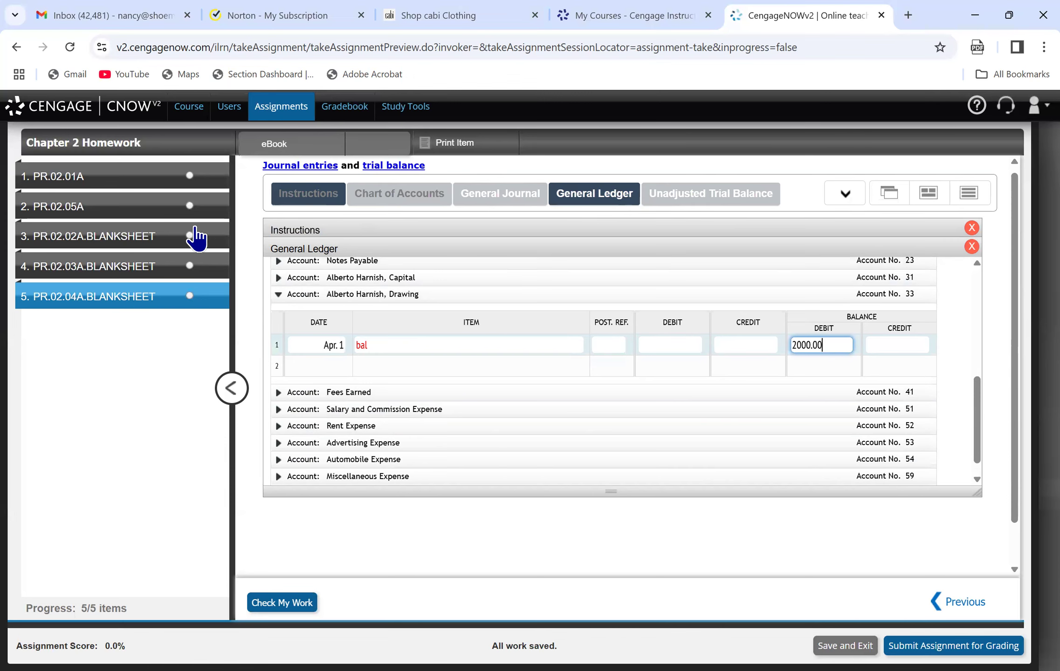
Look up Fees Earned in the instructions' trial balance and record its Apr. 1 "bal" ledger line with a 240,000.00 credit balance.
click(319, 229)
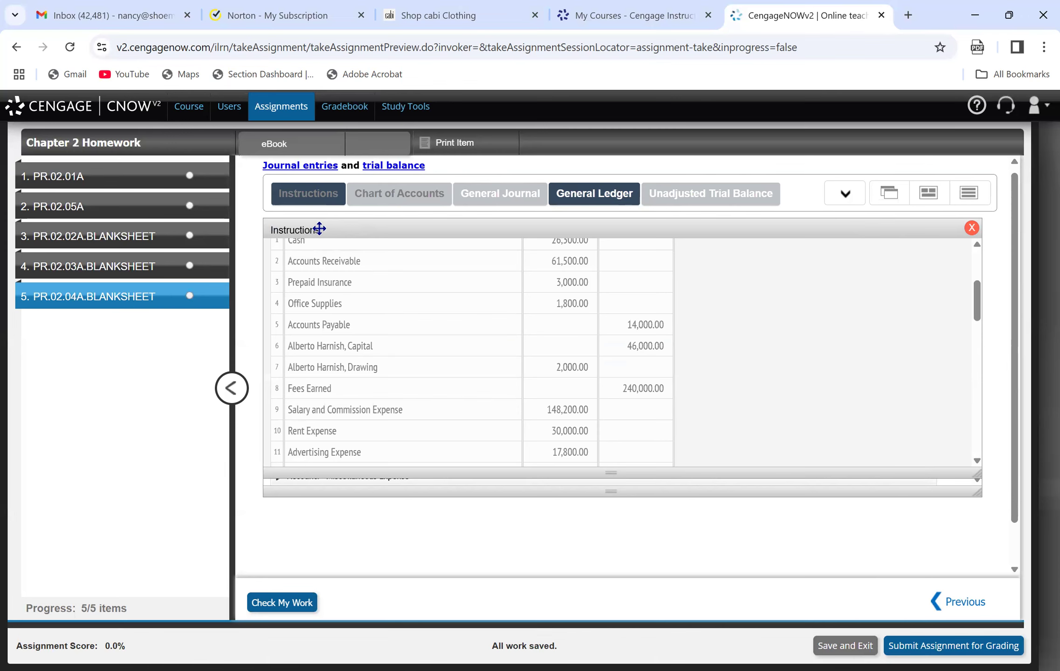
click(565, 195)
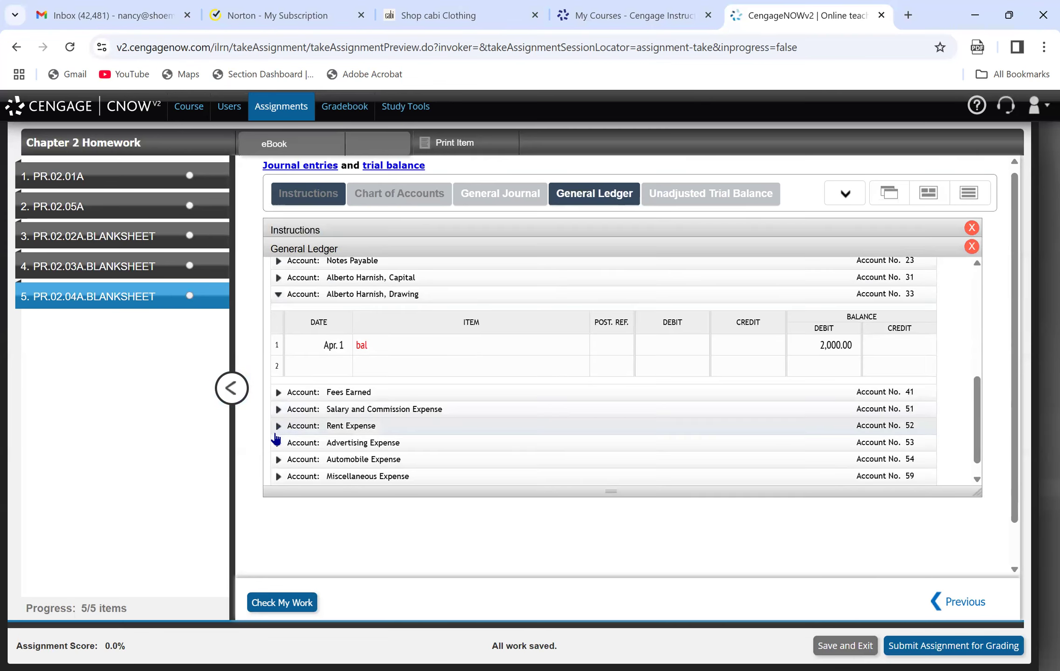
click(279, 392)
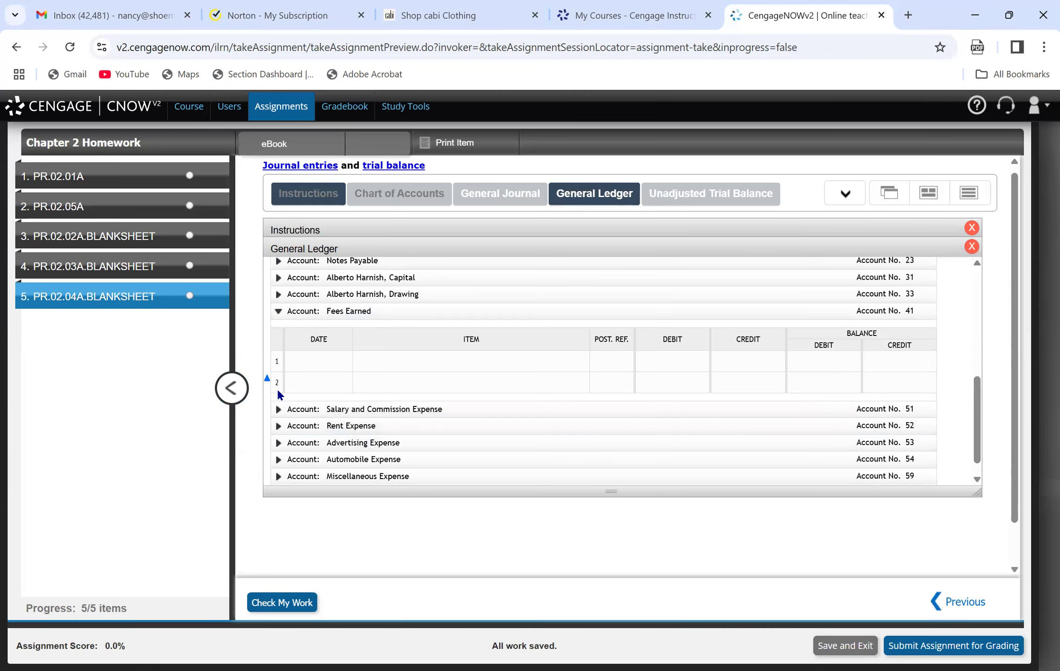
click(321, 362)
text(Apr. 1)
key(Tab)
text(bal)
key(Tab)
key(Tab)
key(Tab)
key(Tab)
key(Tab)
text(240000.00)
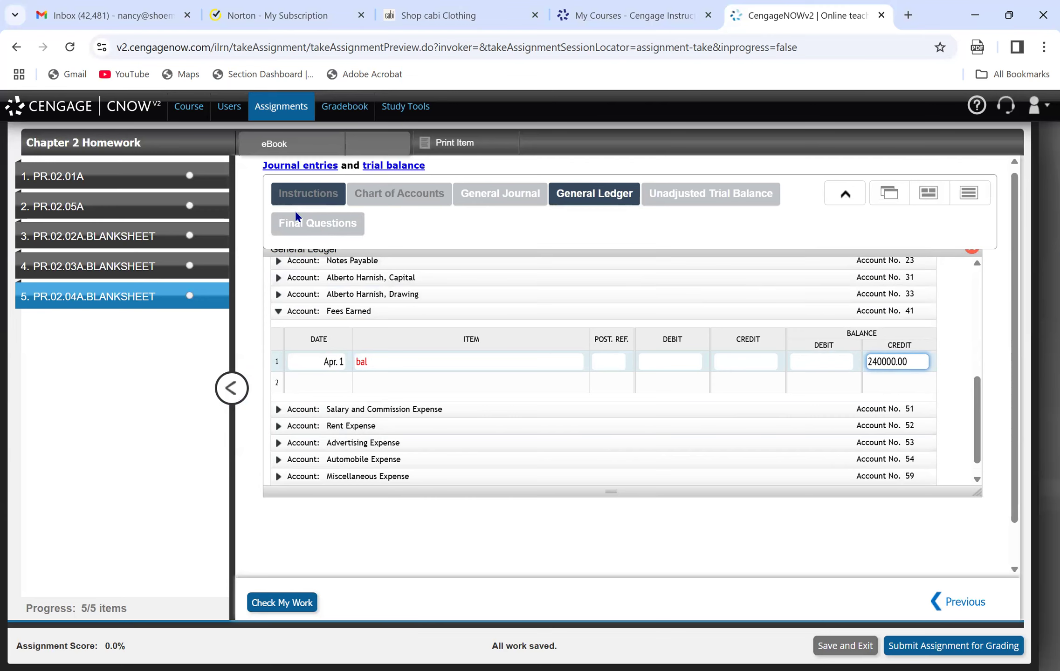
Look up Salary and Commission Expense in the trial balance and record its Apr. 1 "bal" ledger line with a 148,200.00 debit balance.
click(308, 230)
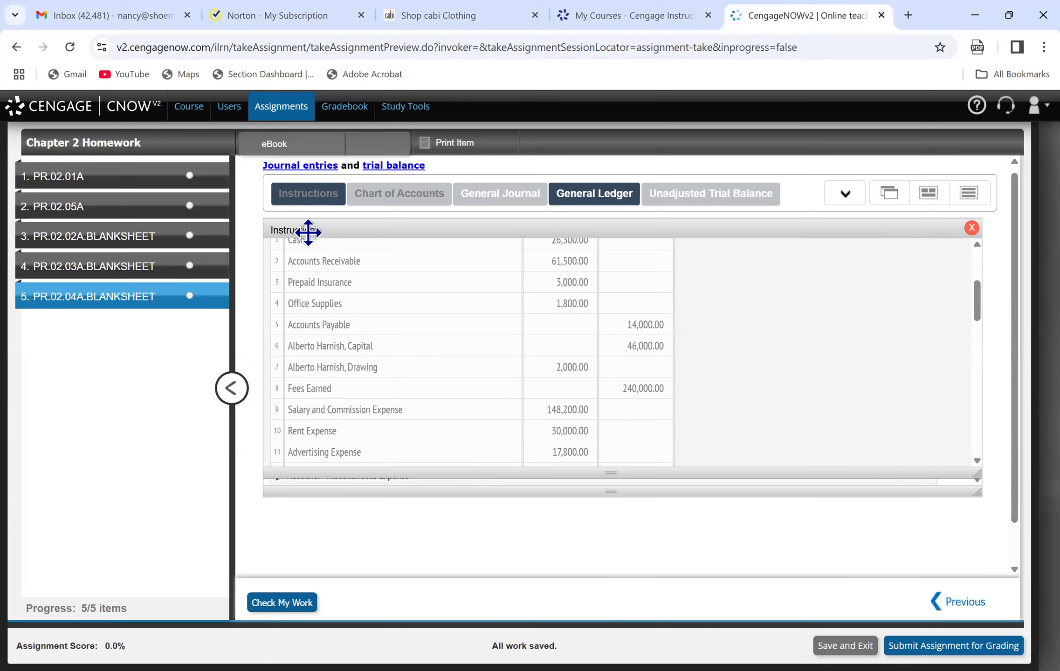
click(572, 205)
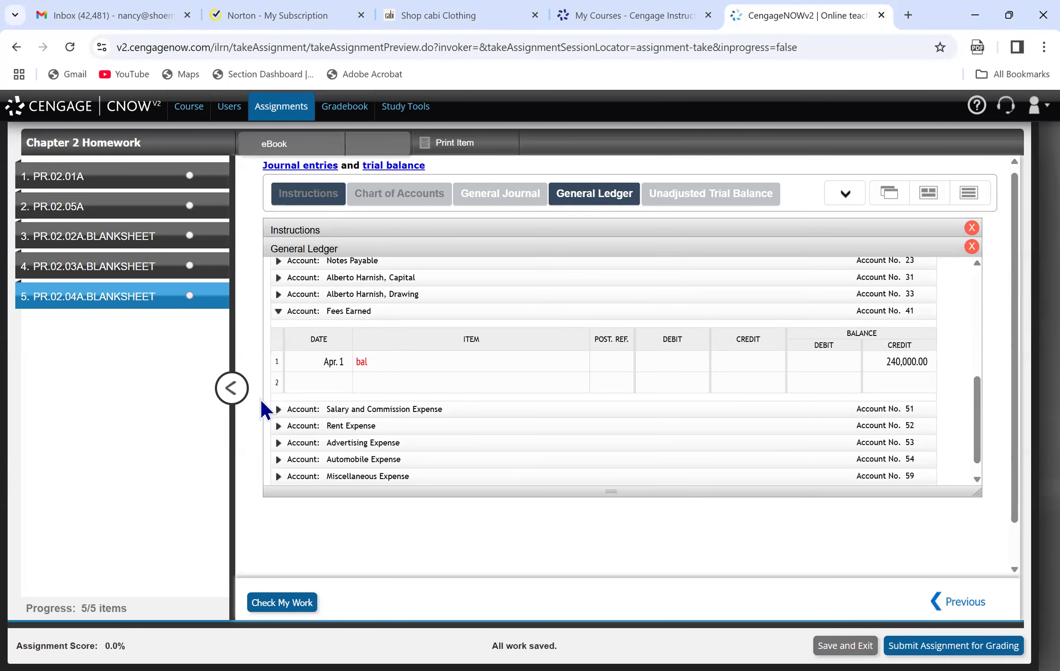
click(278, 410)
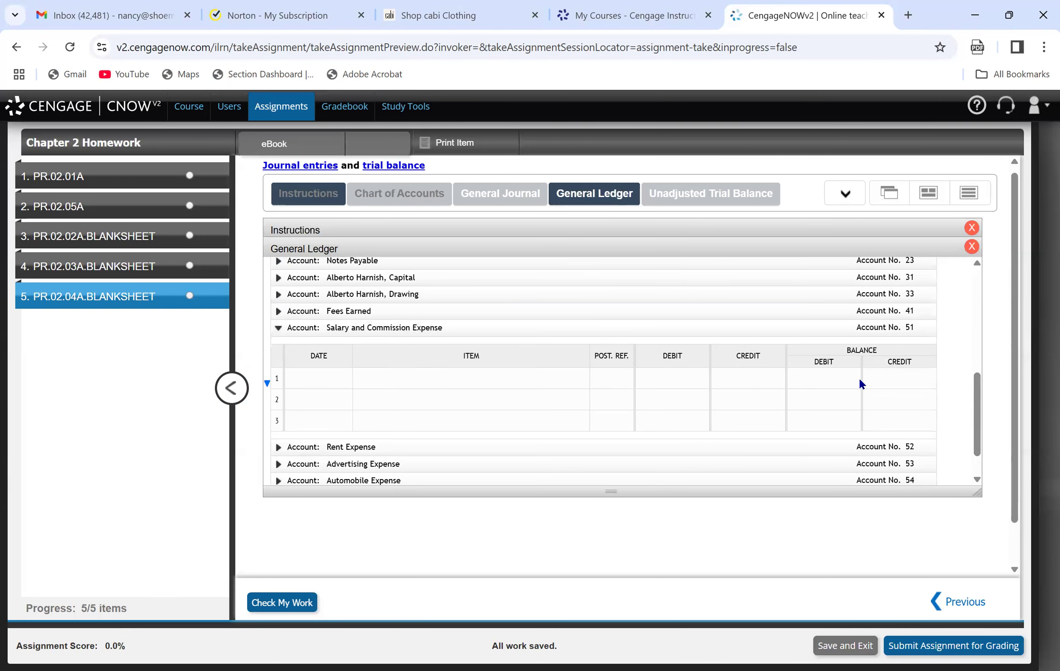
click(831, 379)
text(1)
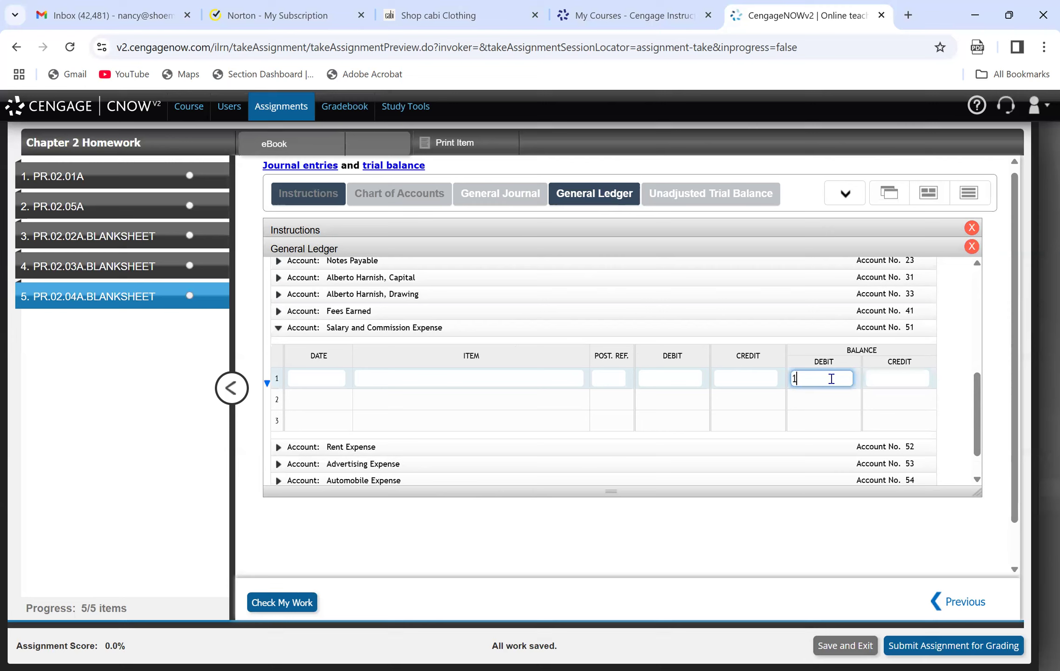
text(48200.00)
click(311, 372)
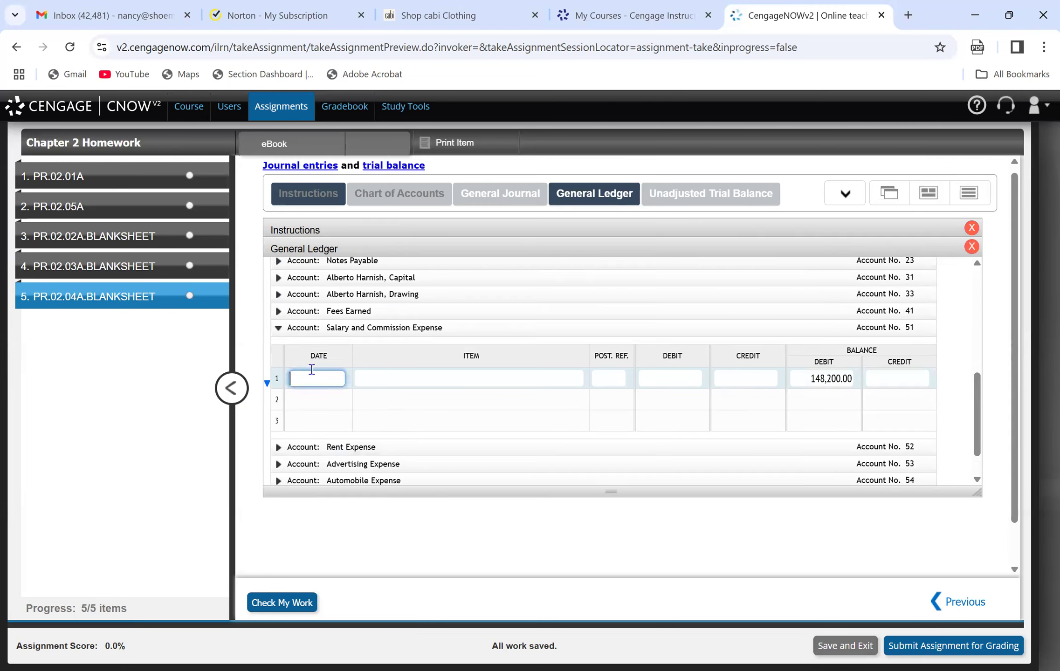
text(Apr. 1)
key(Tab)
text(bal)
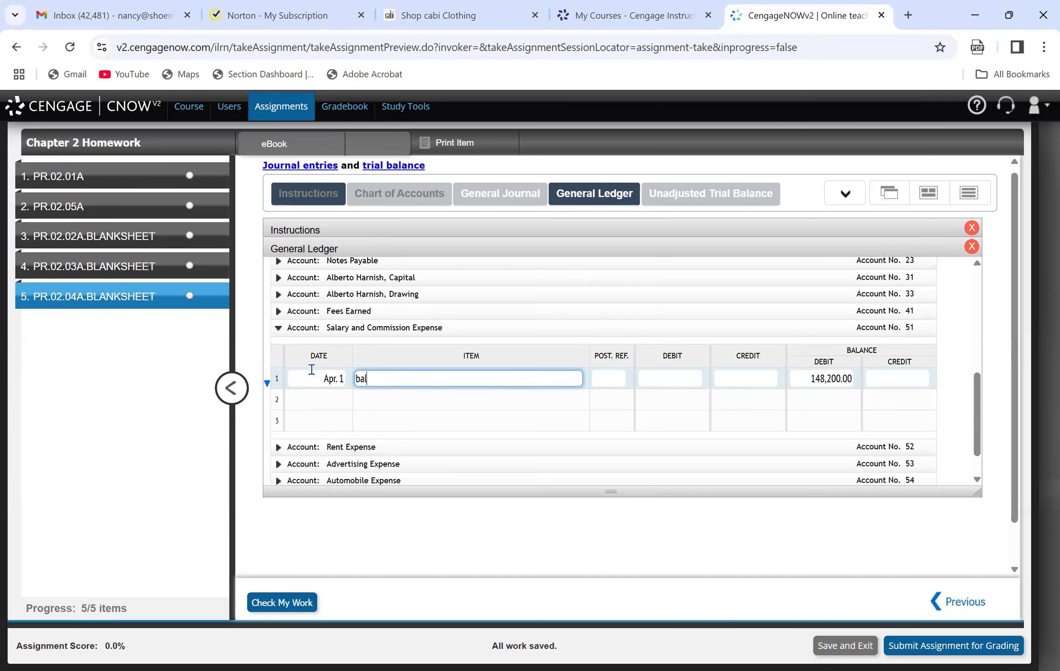
Look up Rent Expense in the instructions' trial balance and record its Apr. 1 "bal" ledger line with a 30,000.00 debit balance.
click(332, 230)
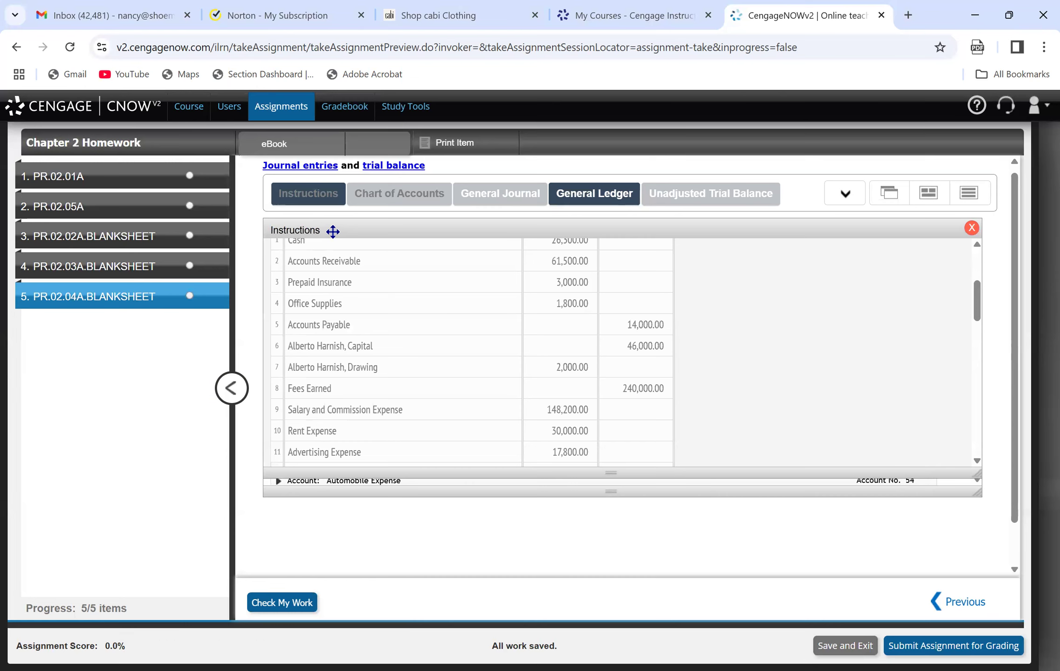
click(569, 191)
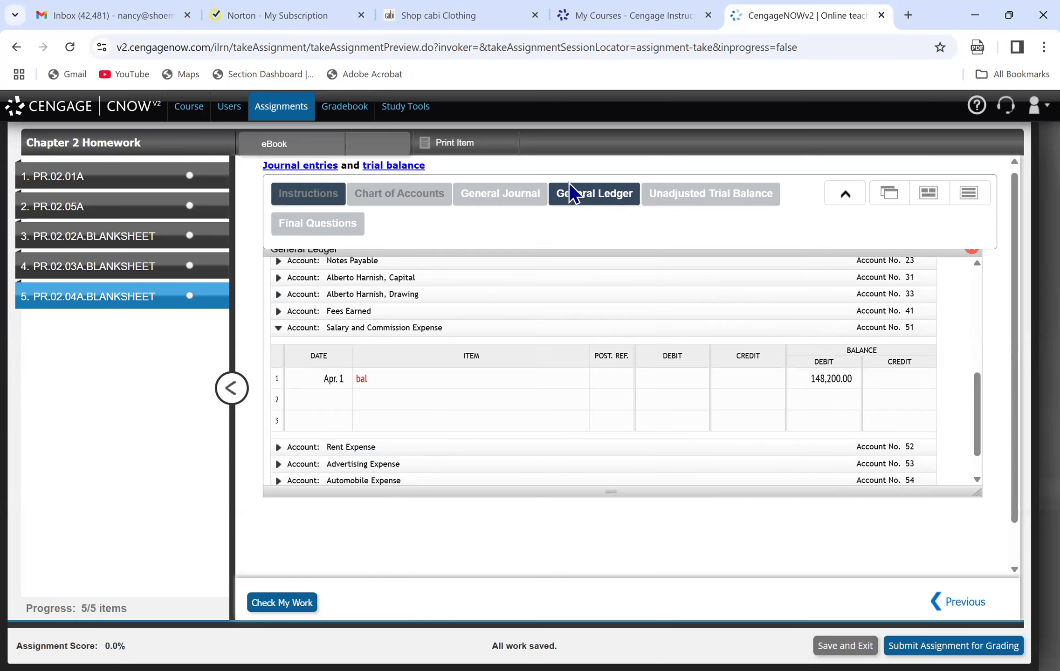
click(278, 448)
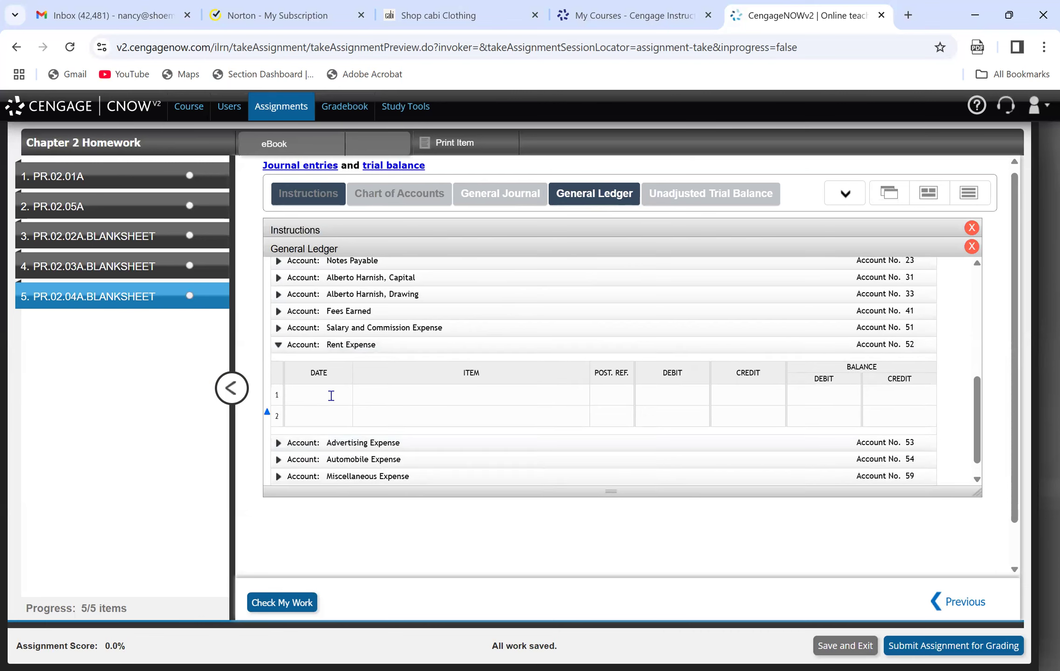
click(317, 396)
text(Apr. 1)
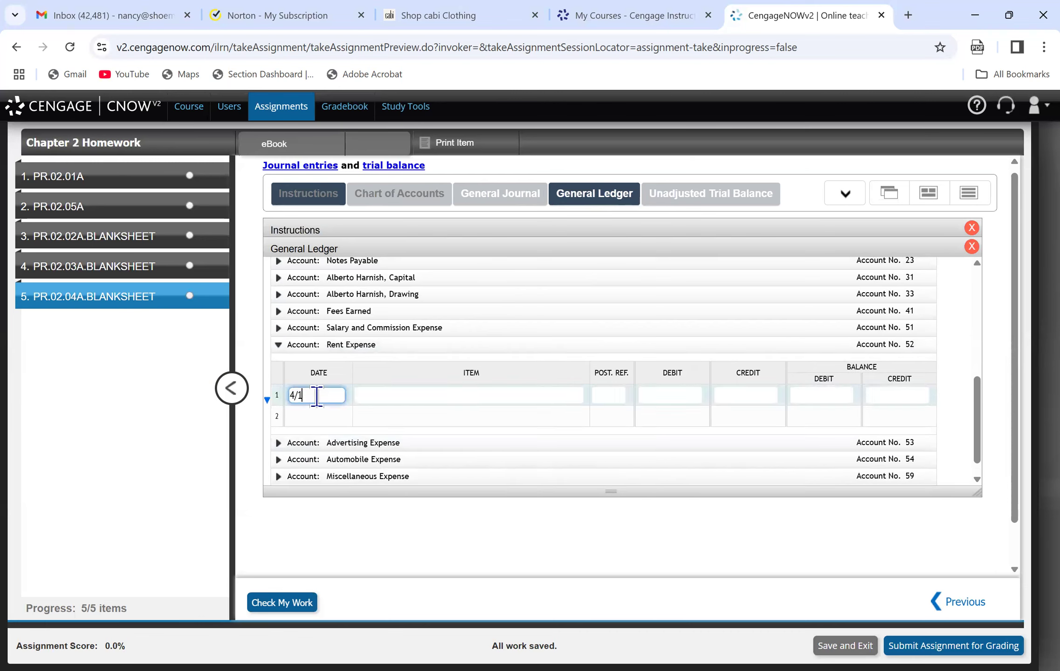
key(Tab)
text(bal)
key(Tab)
key(Tab)
key(Tab)
key(Tab)
text(30000.00)
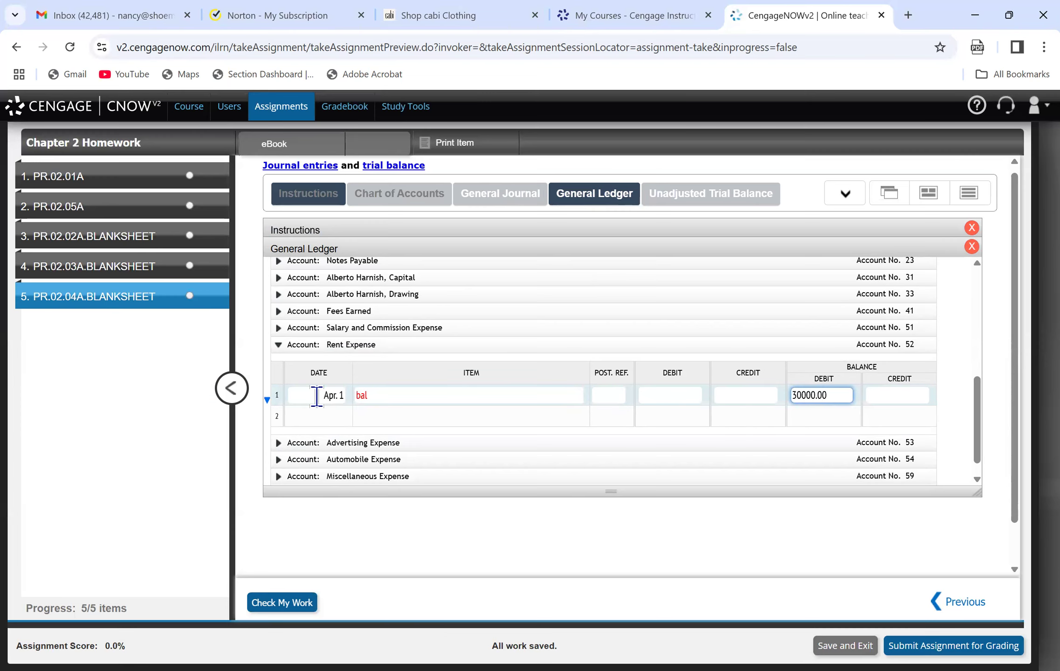
Look up Advertising Expense in the instructions' trial balance and record its Apr. 1 "bal" ledger line with a 17,800.00 debit balance.
mouse_move(285, 205)
click(305, 224)
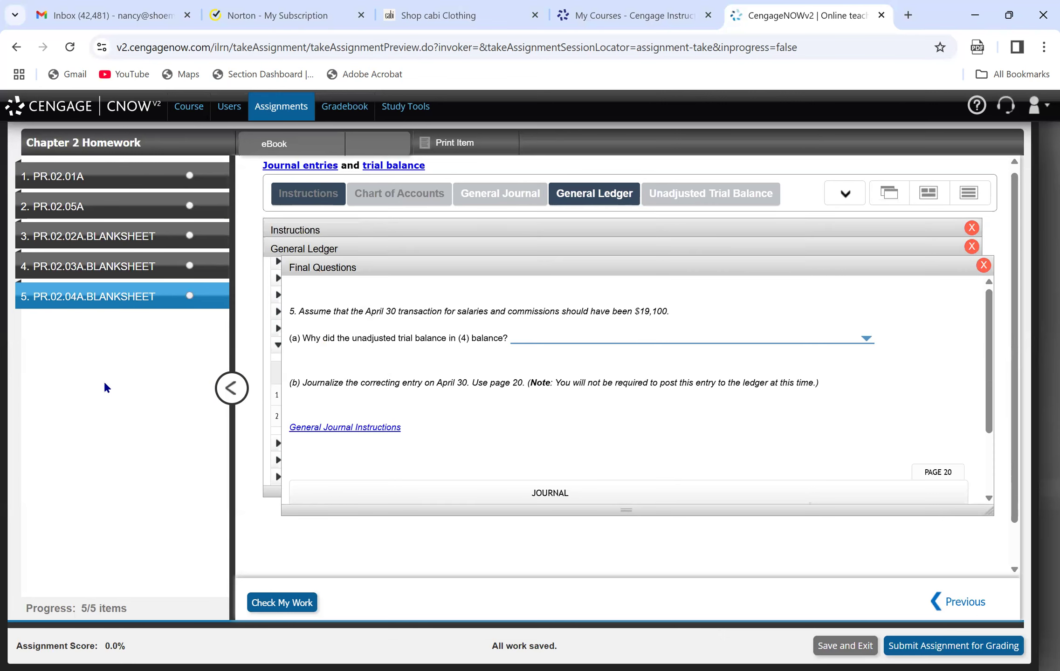
click(305, 229)
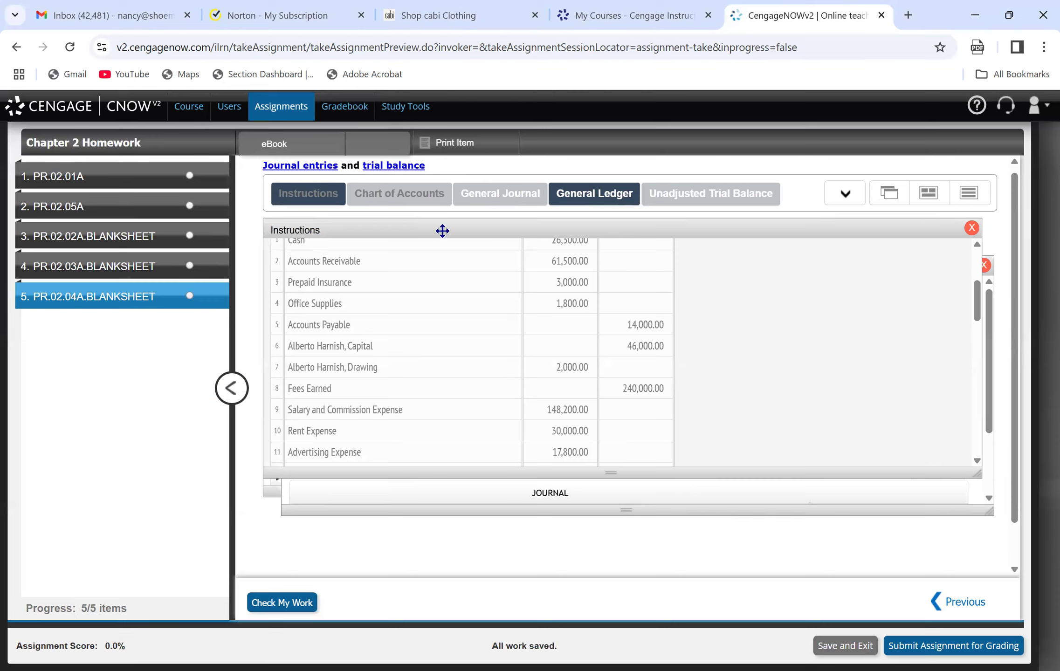
drag(976, 313, 978, 335)
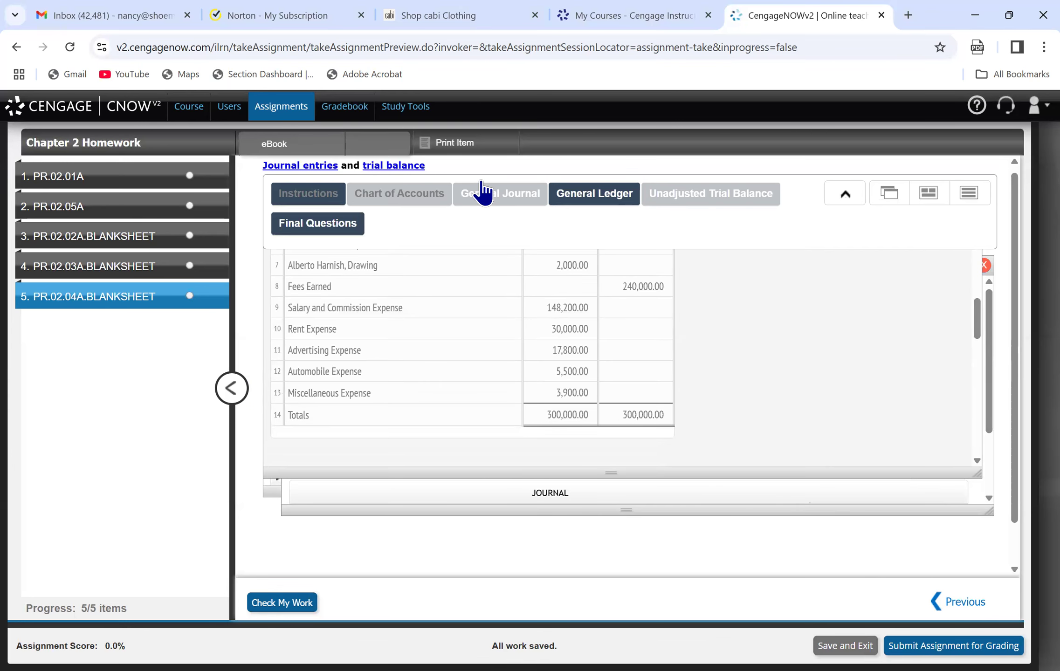
click(601, 193)
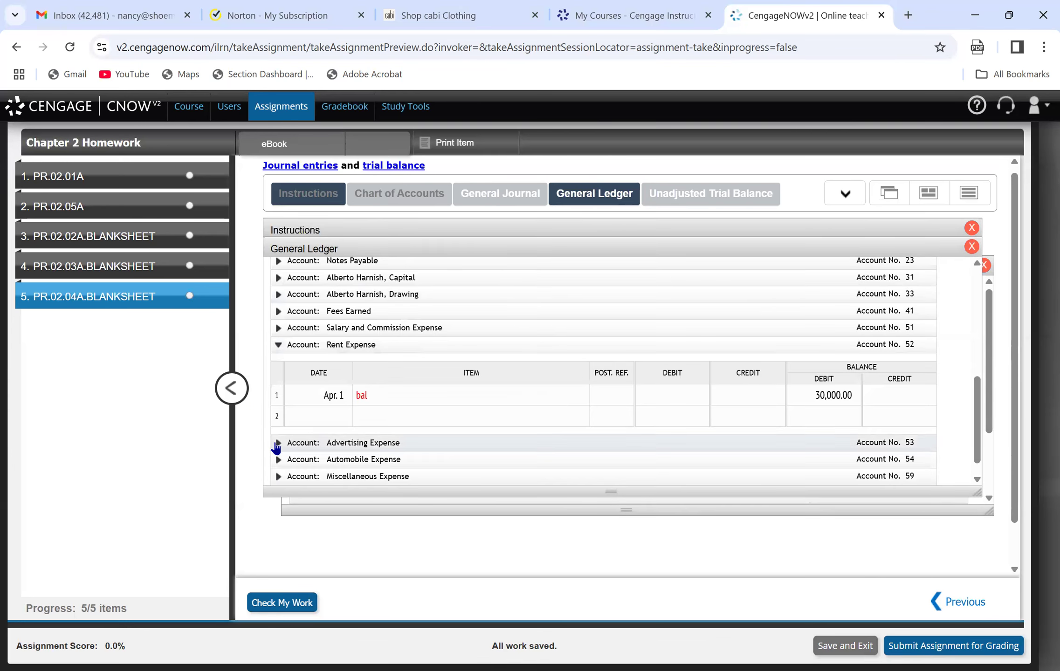
click(278, 442)
text(Apr. 1)
key(Tab)
text(bal)
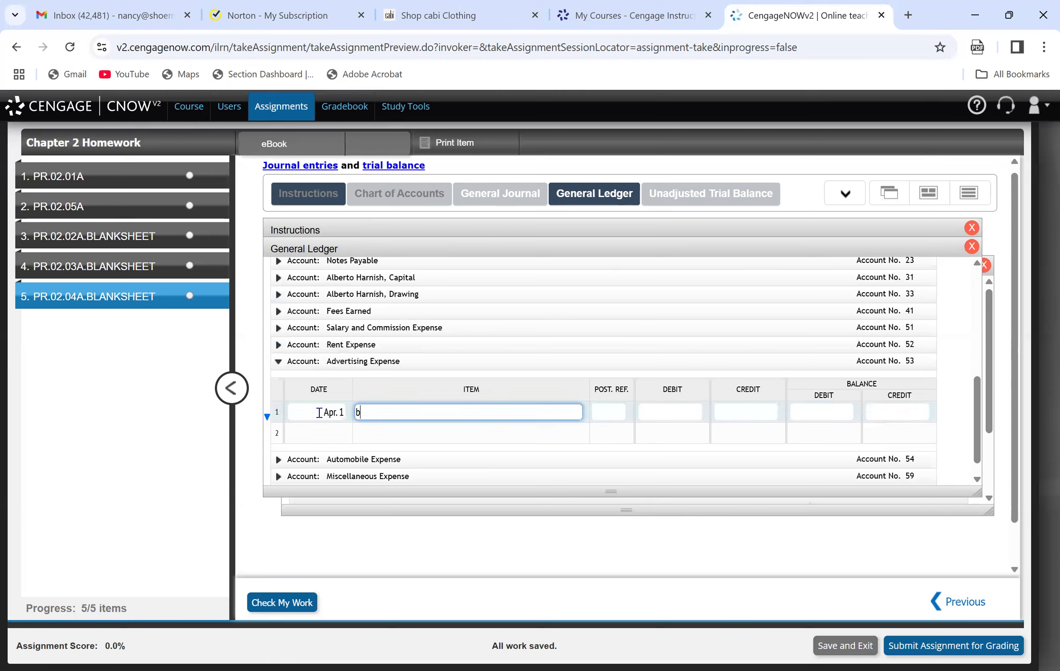
key(Tab)
key(Tab)
key(Tab)
key(Tab)
text(17800.)
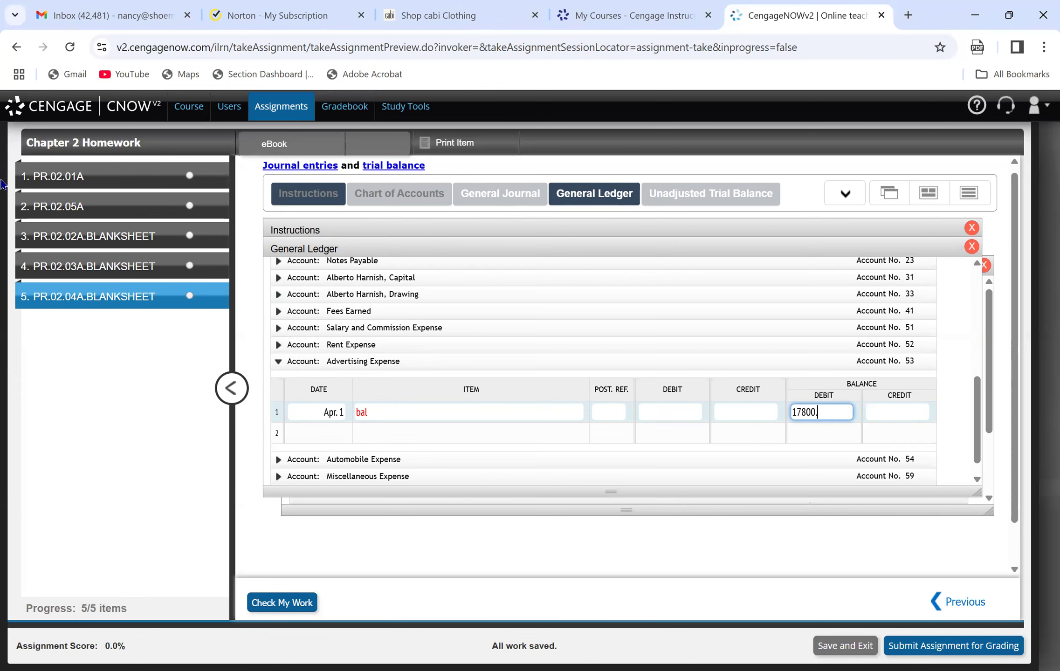
Look up Automobile Expense in the instructions' trial balance and record its Apr. 1 "bal" ledger line with a 5,500.00 debit balance.
click(283, 227)
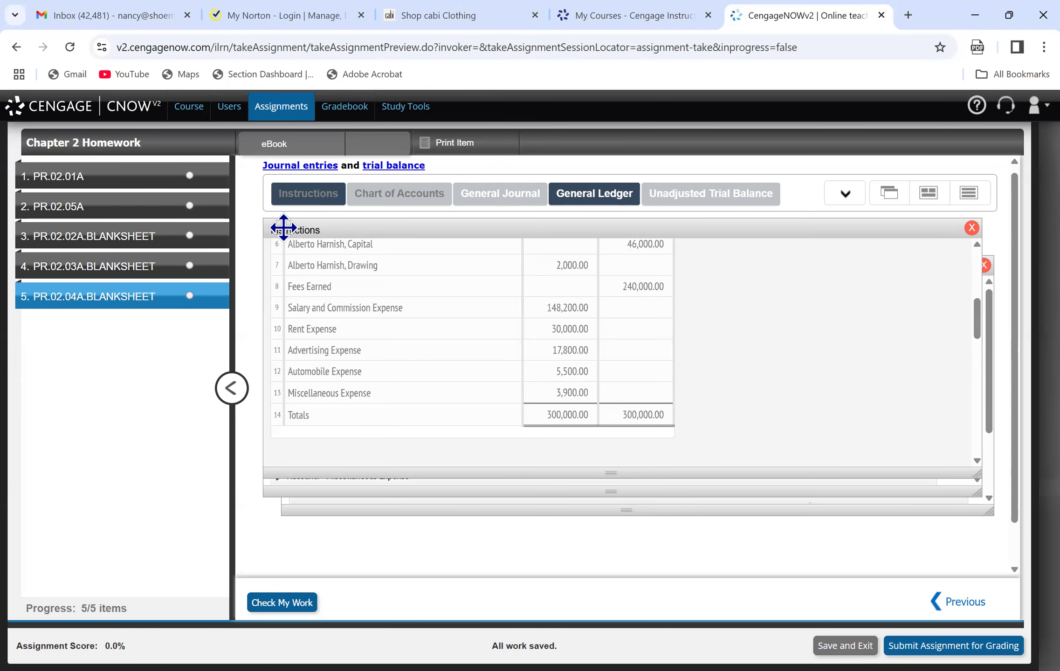
click(583, 205)
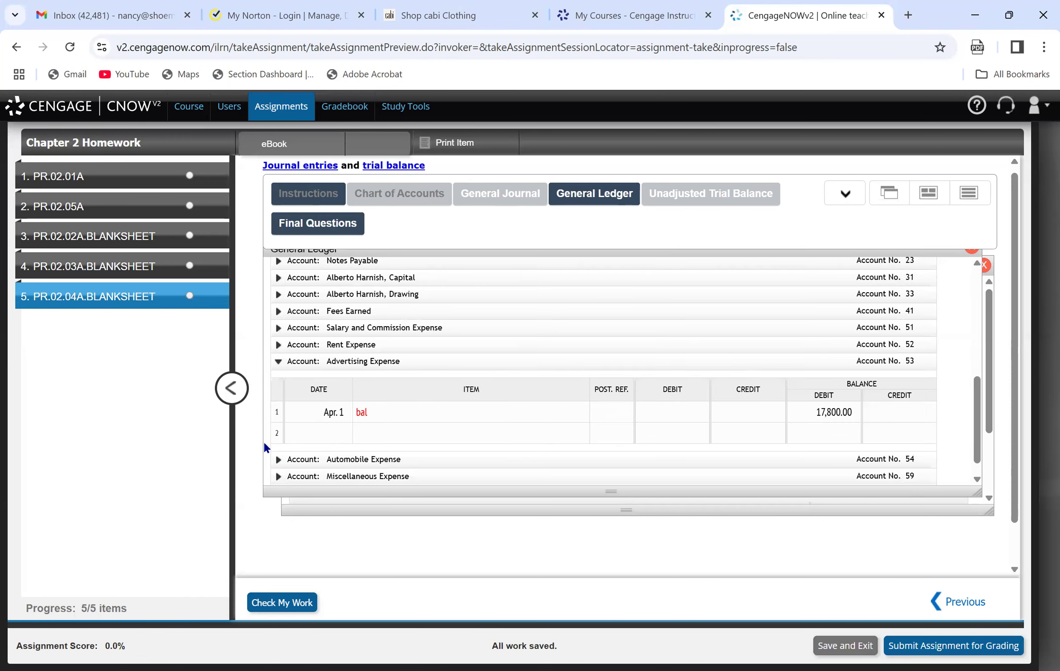
click(278, 460)
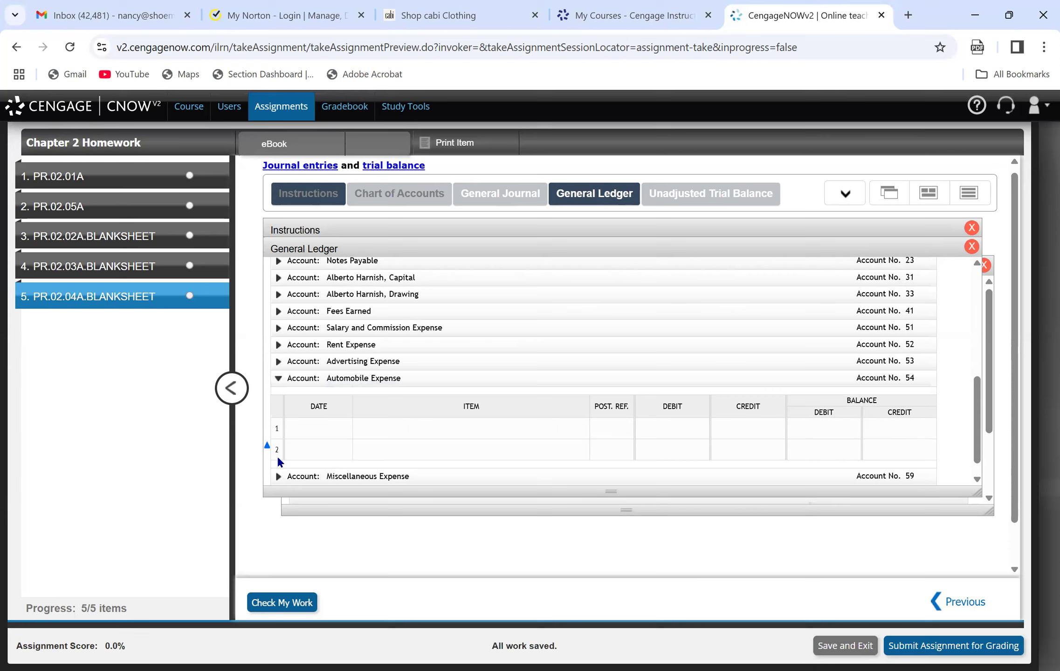
click(311, 428)
text(4/01)
key(Tab)
text(bal)
key(Tab)
key(Tab)
key(Tab)
key(Tab)
text(5500.00)
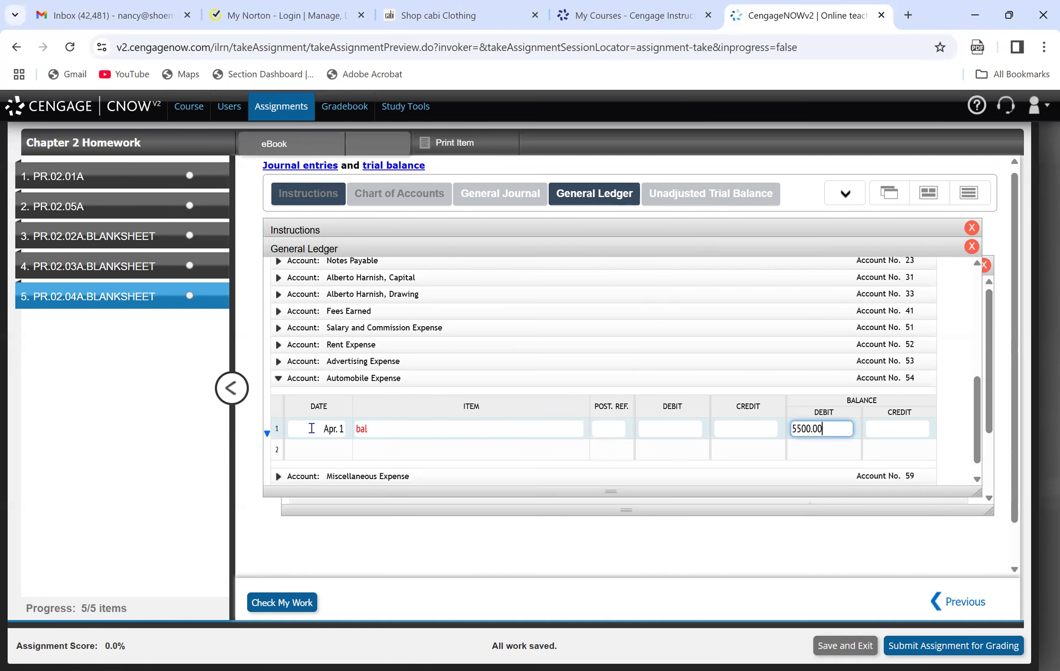
Look up Miscellaneous Expense in the instructions' trial balance and record its Apr. 1 "bal" ledger line with a 3,900.00 debit balance.
click(268, 226)
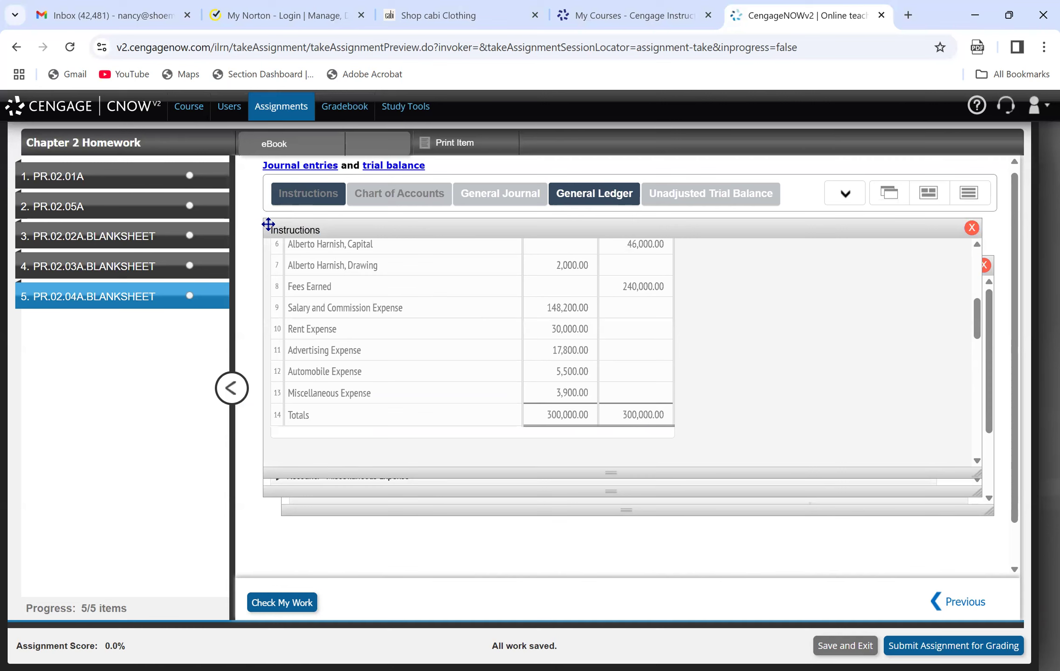
click(584, 184)
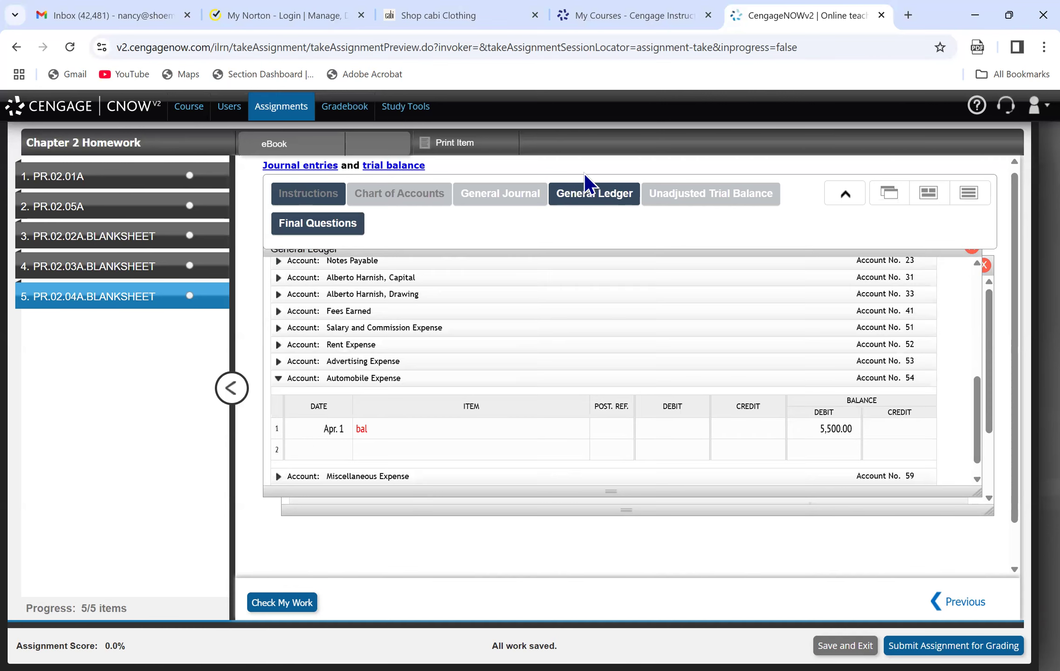
click(279, 476)
click(316, 447)
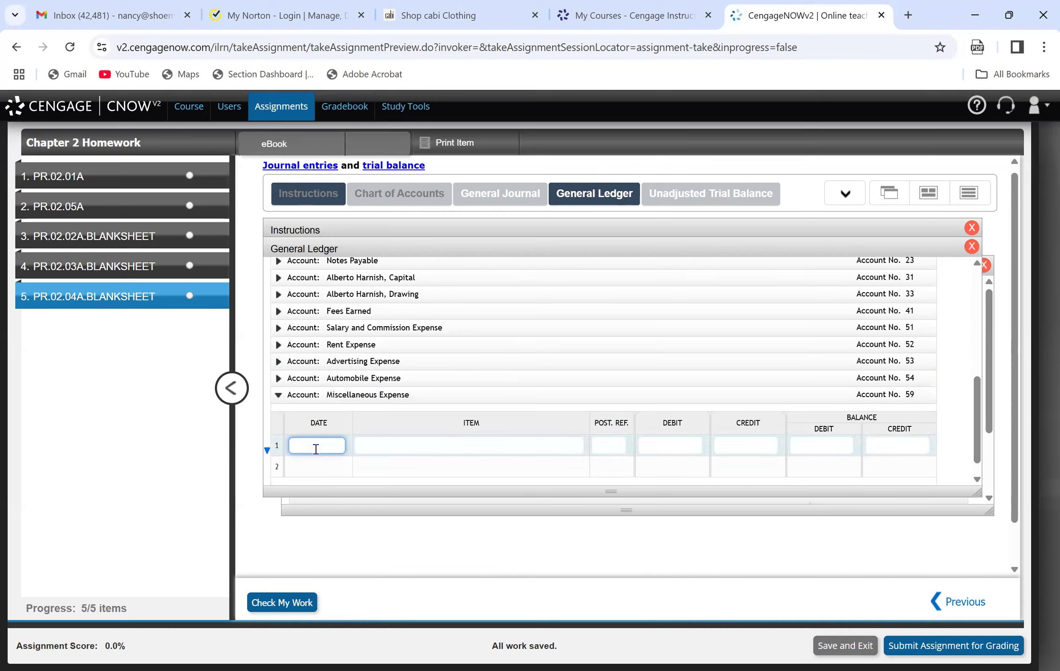
text(4/1)
key(Tab)
text(bal)
key(Tab)
key(Tab)
key(Tab)
key(Tab)
text(3900.00)
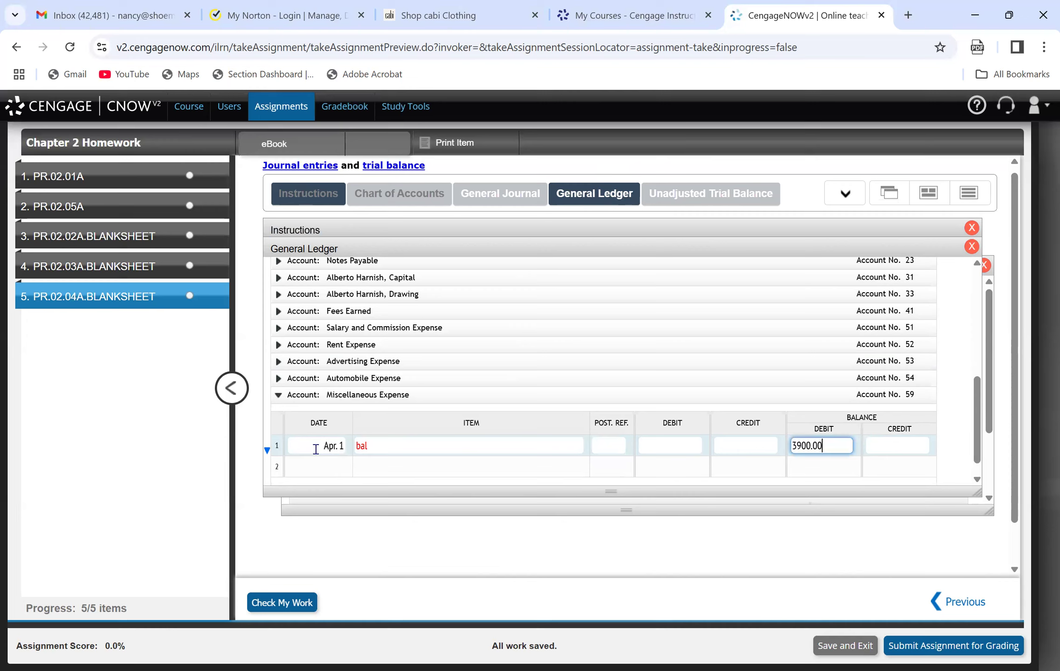
Compare the recorded balances with the trial balance in the instructions, and return to the general ledger.
click(301, 230)
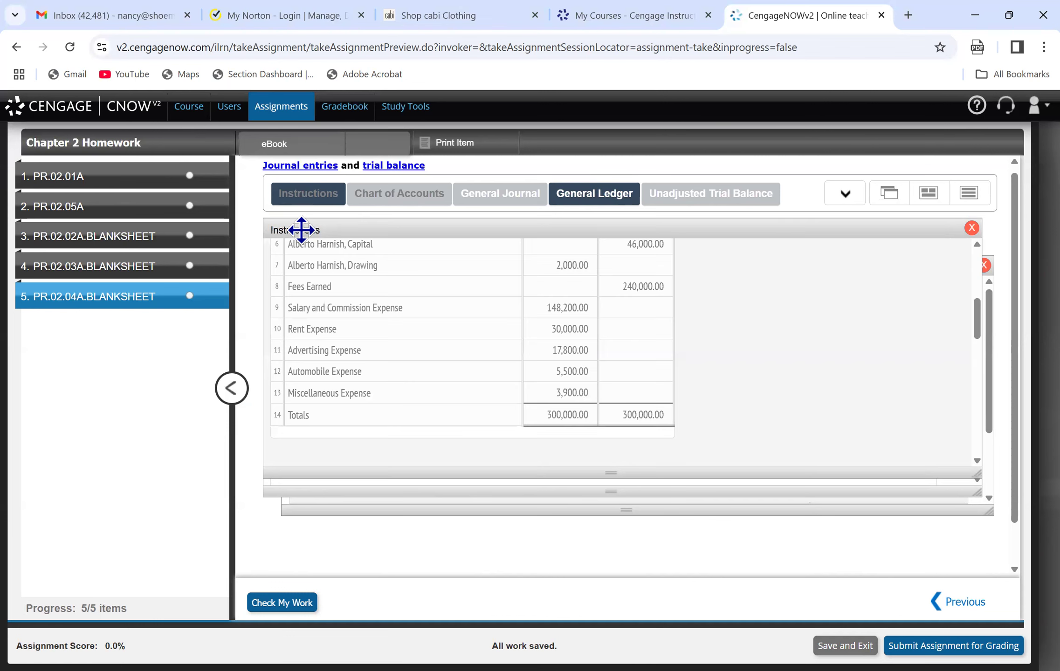
drag(976, 318, 983, 294)
click(634, 194)
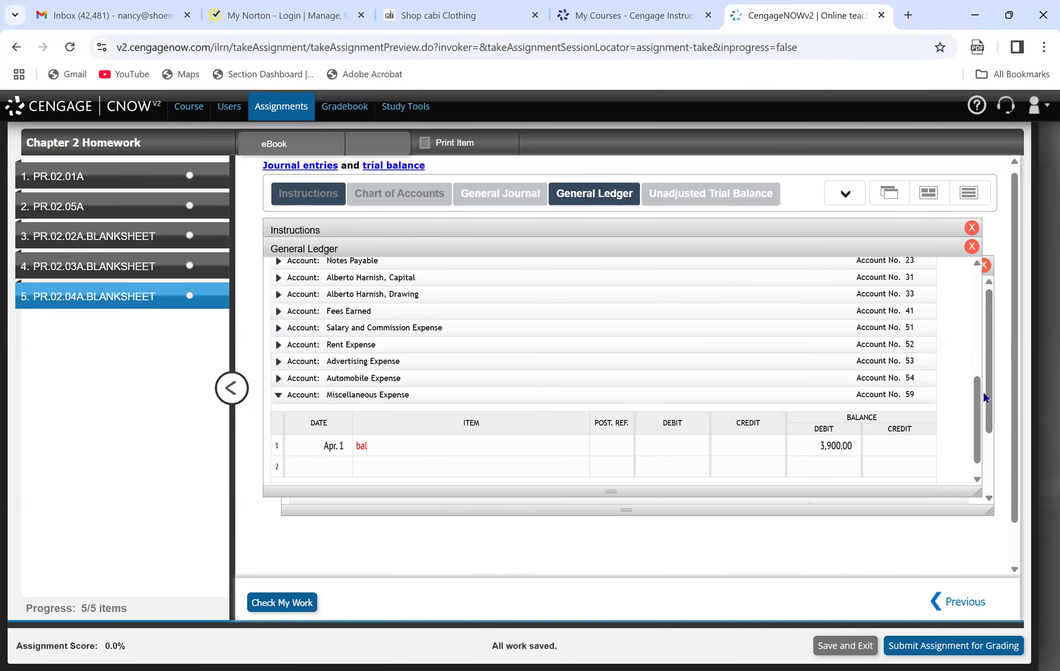
Replace the item text "bal" with "Balance" on the Cash account's Apr. 1 ledger line.
scroll(971, 366, up, 1)
scroll(972, 367, up, 5)
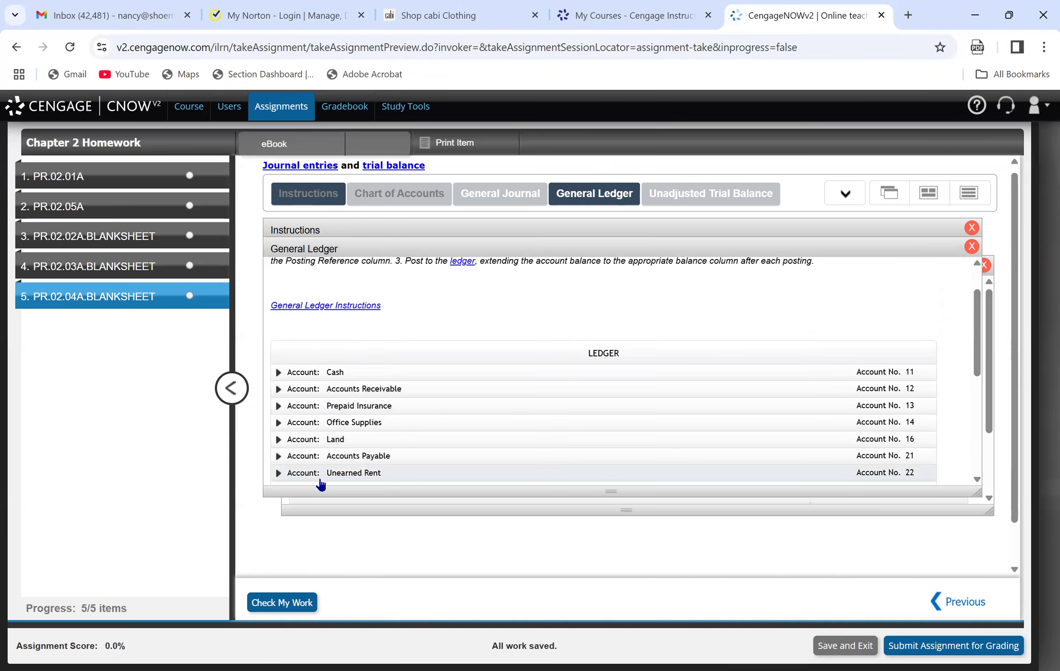
click(278, 372)
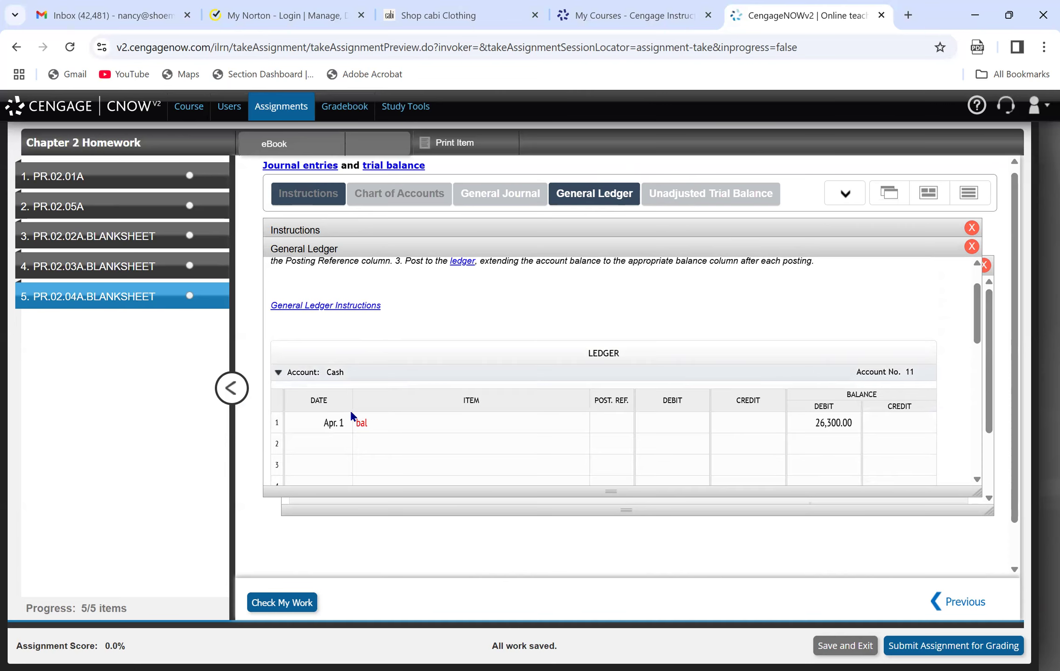
click(405, 422)
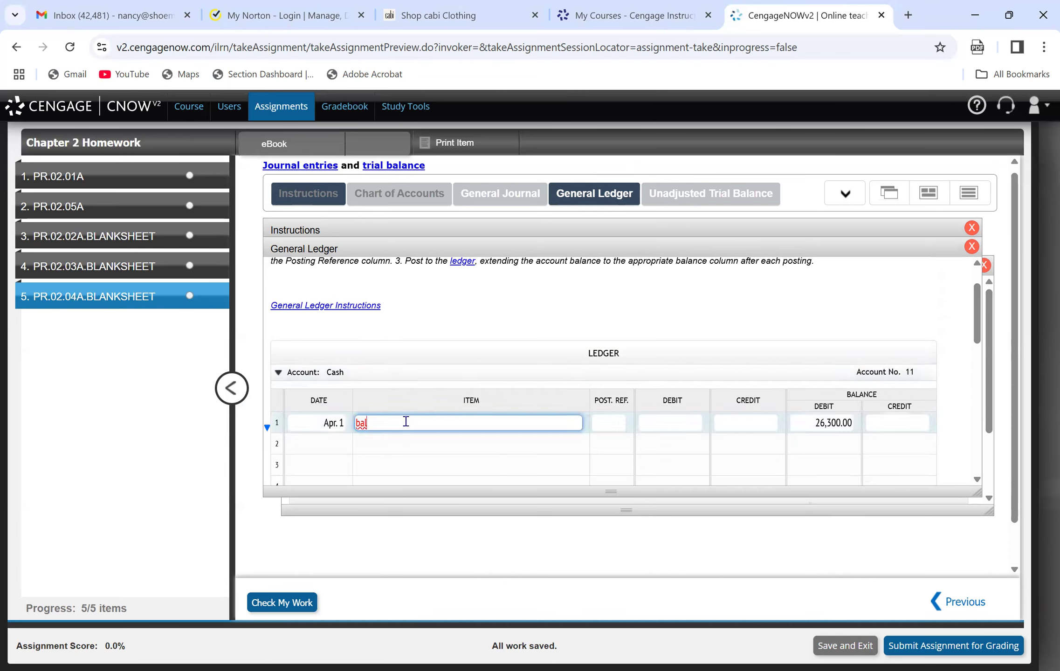
text(ance)
click(414, 444)
click(413, 421)
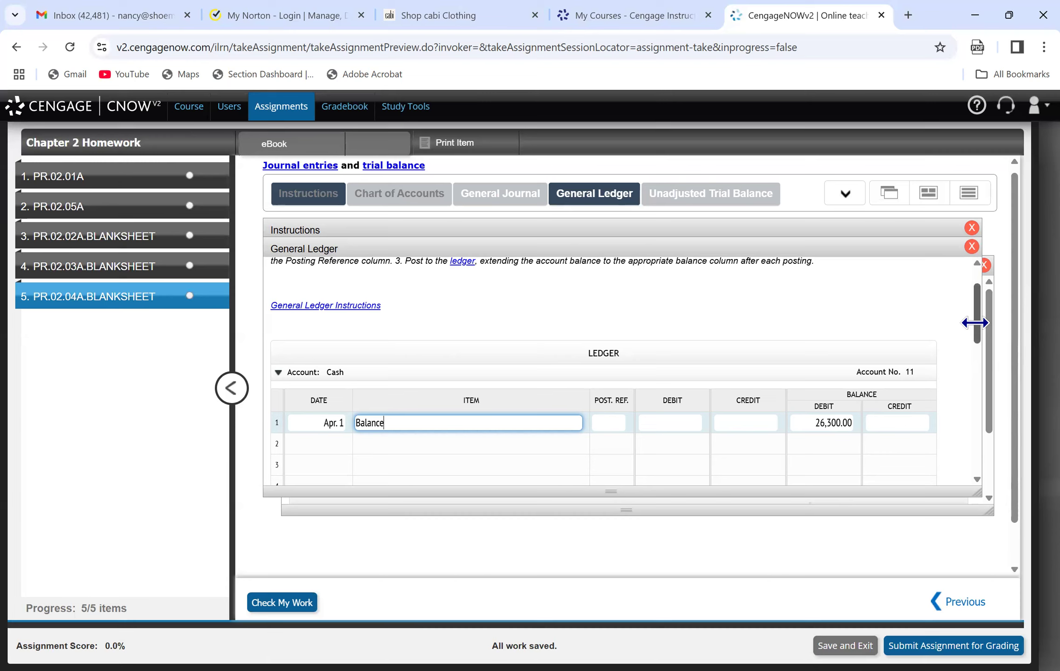
Replace the item text "bal" with "Balance" on the Accounts Receivable account's Apr. 1 ledger line.
drag(975, 323, 976, 328)
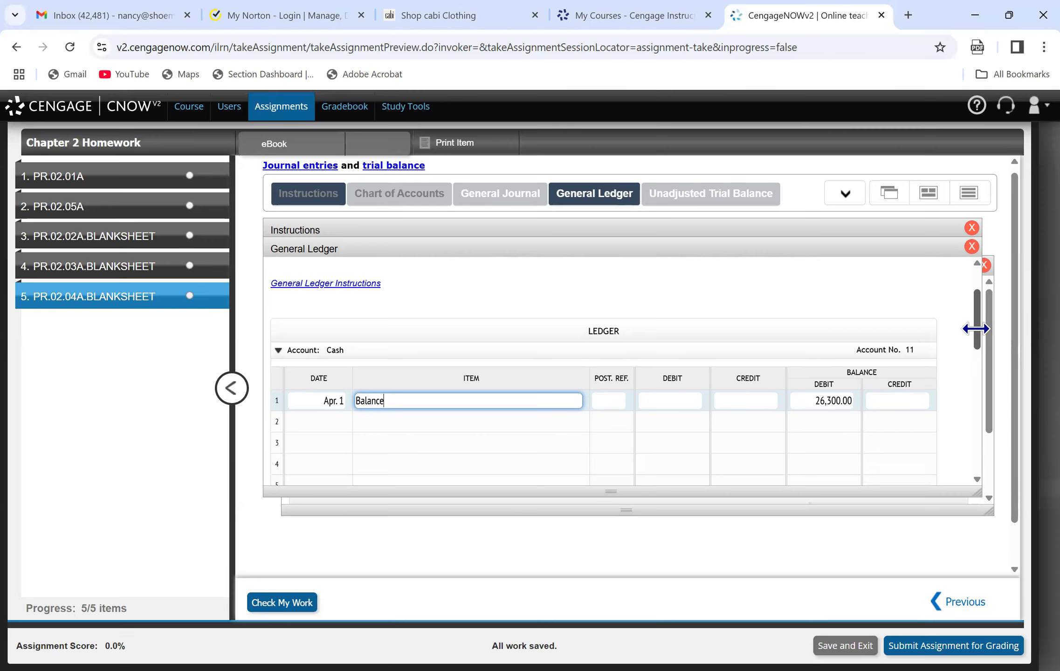
drag(975, 328, 994, 412)
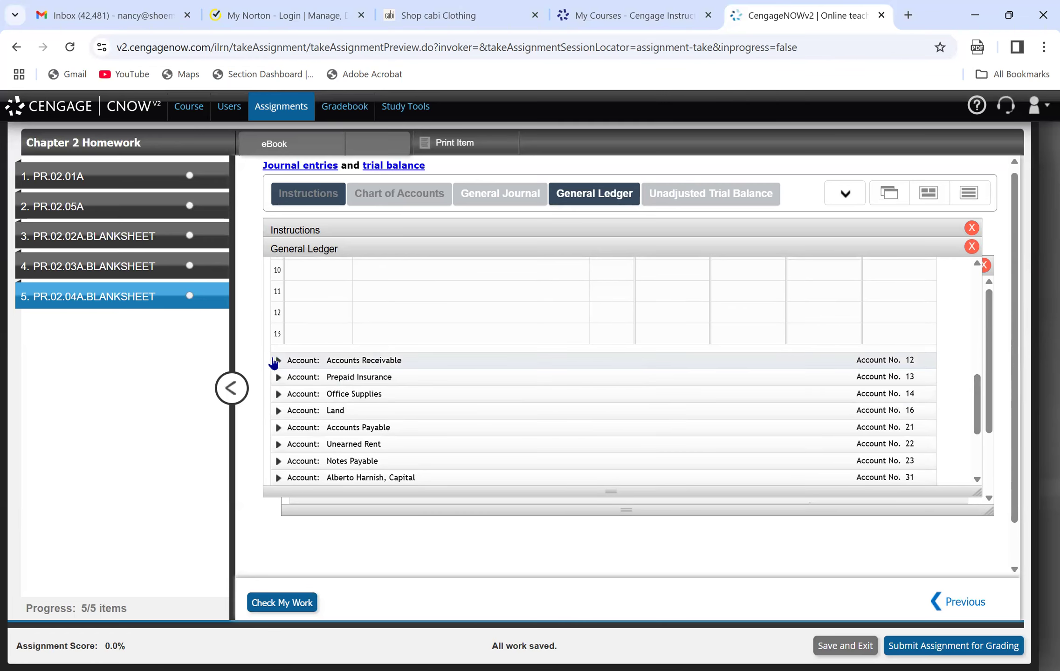
scroll(276, 361, down, 3)
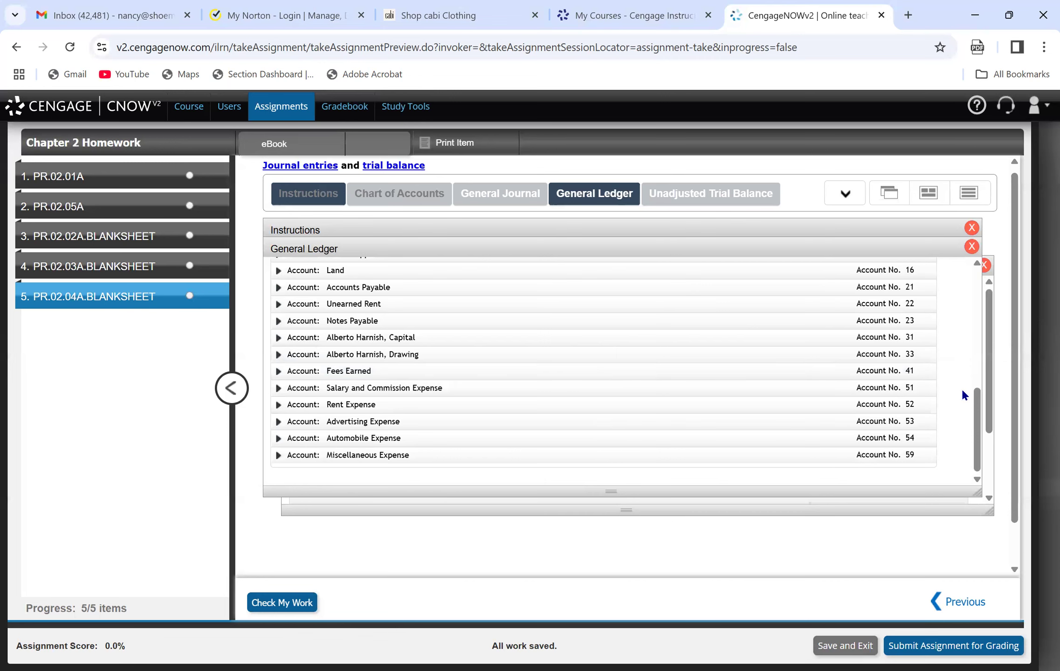
drag(977, 413, 977, 341)
click(378, 355)
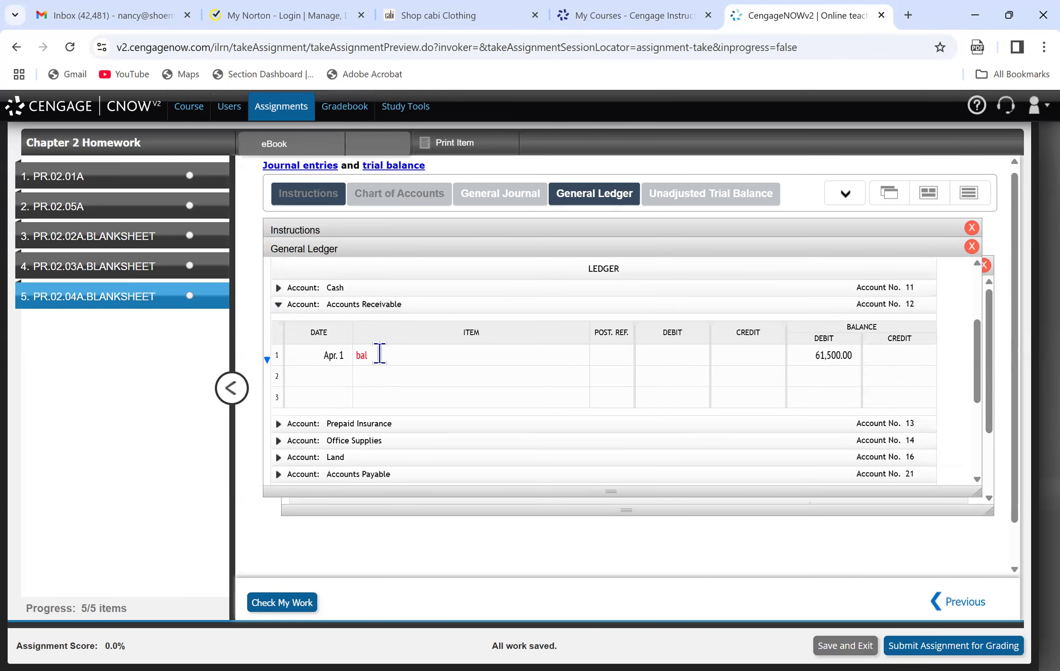
key(BackSpace)
key(BackSpace)
key(BackSpace)
text(Balance)
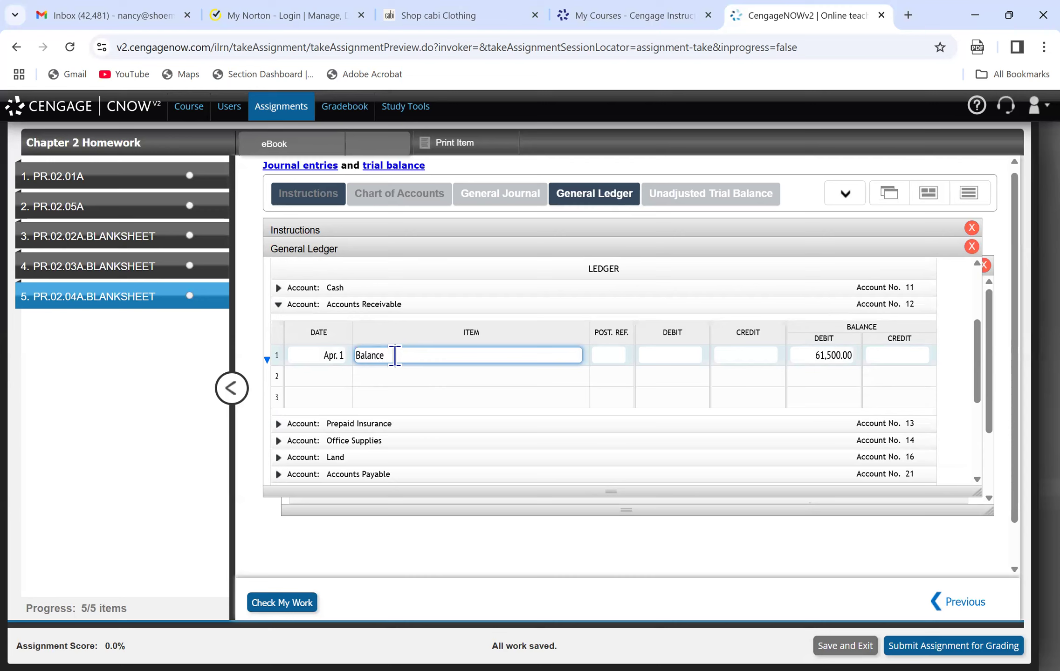
Replace the item text "bal" with "Balance" on the first ledger line of Prepaid Insurance.
click(278, 425)
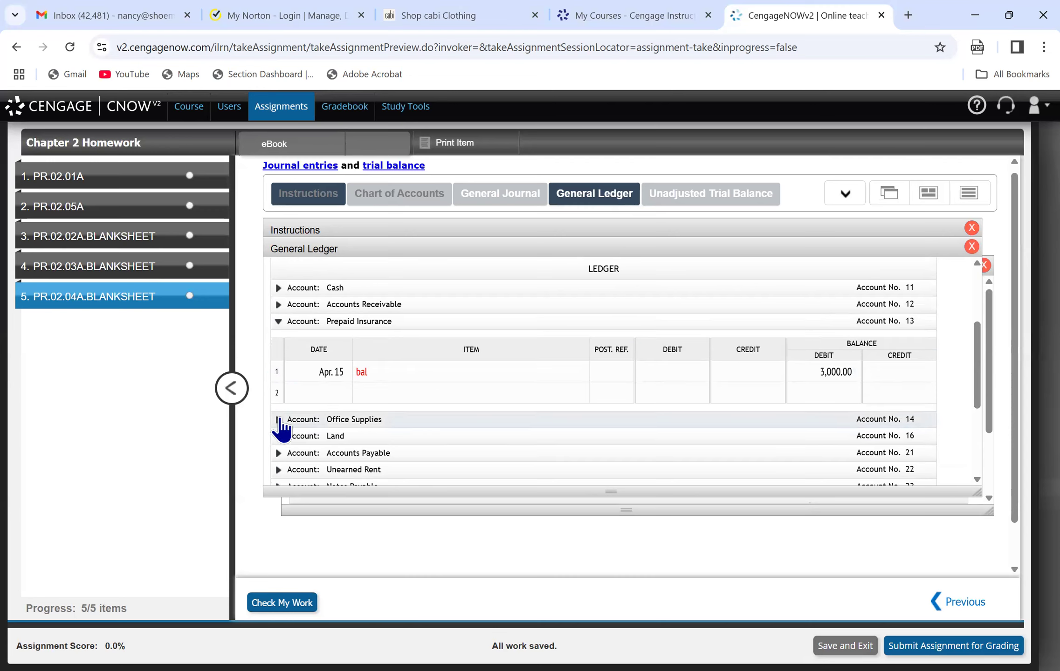
click(392, 381)
key(BackSpace)
key(BackSpace)
key(BackSpace)
text(Balance)
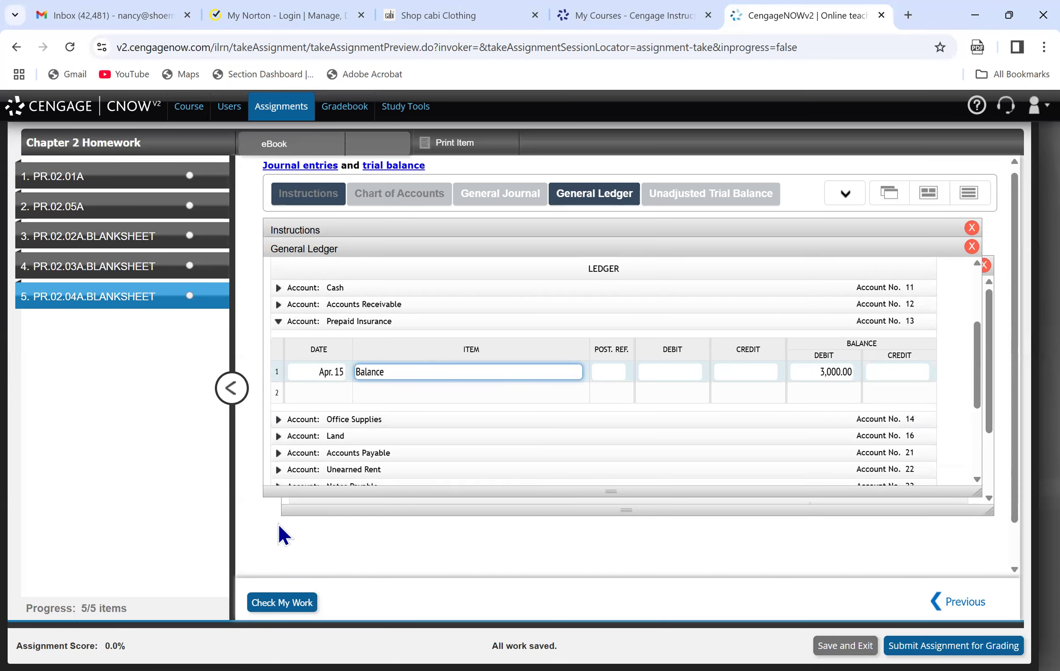
Check the work for PR.02.04A and review the feedback on the general ledger entries.
click(279, 603)
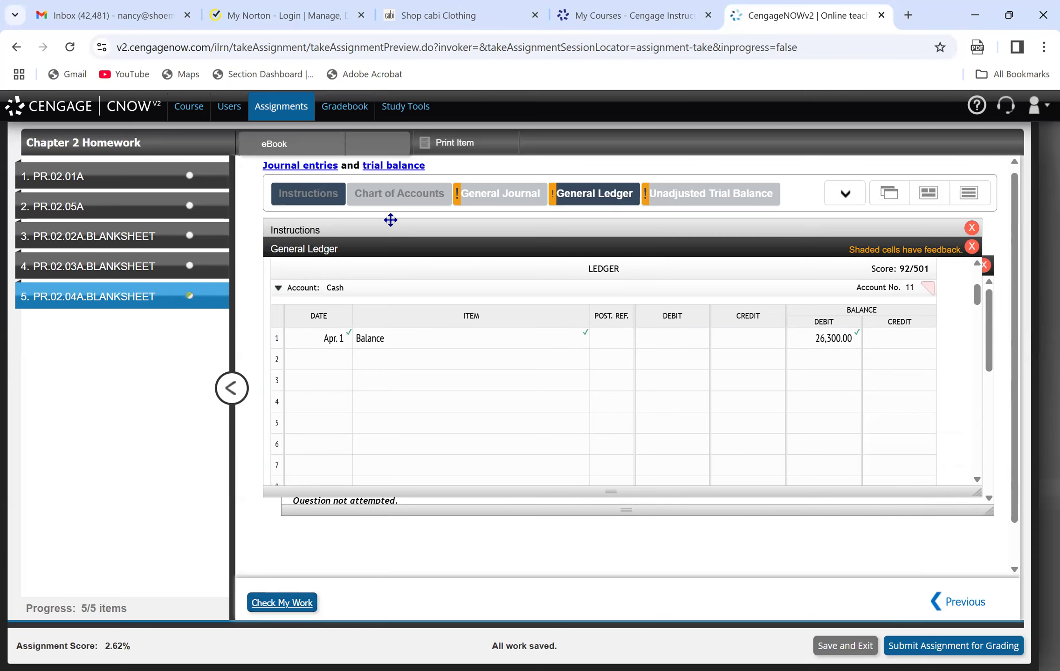
scroll(979, 310, down, 2)
drag(978, 310, 998, 370)
click(983, 320)
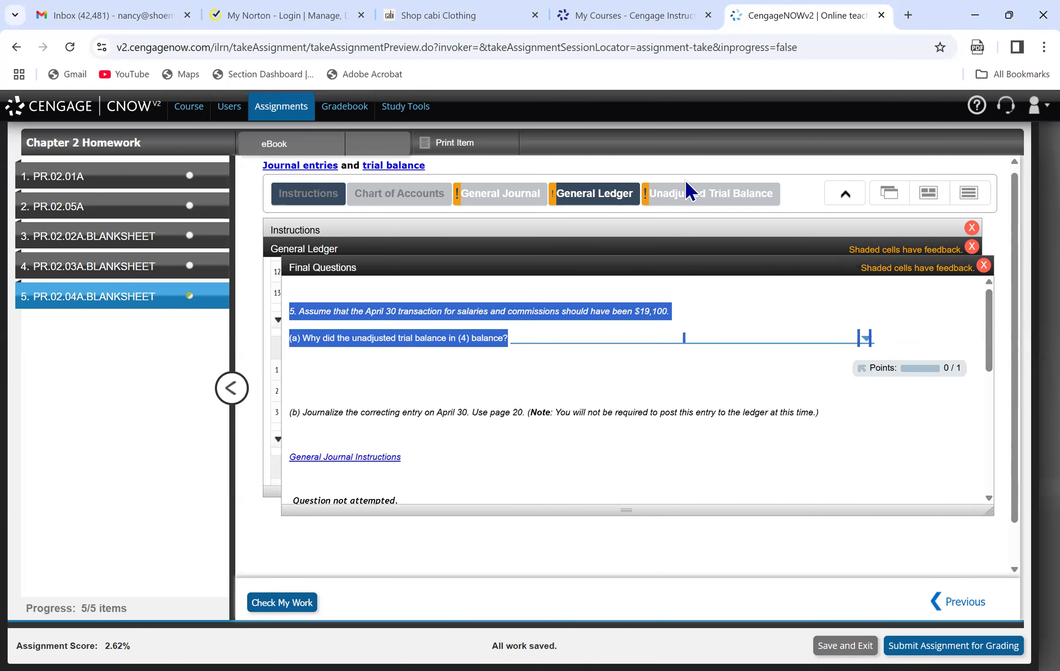
click(594, 193)
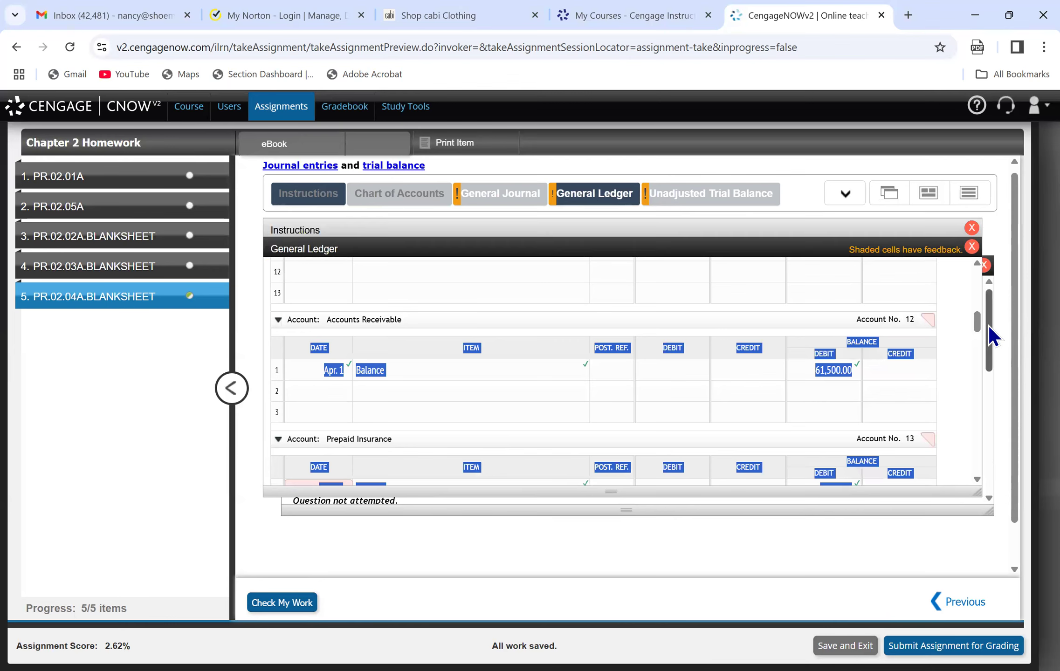
Replace the item text "bal" with "Balance" on the Office Supplies account's Apr. 1 ledger line.
drag(975, 321, 982, 333)
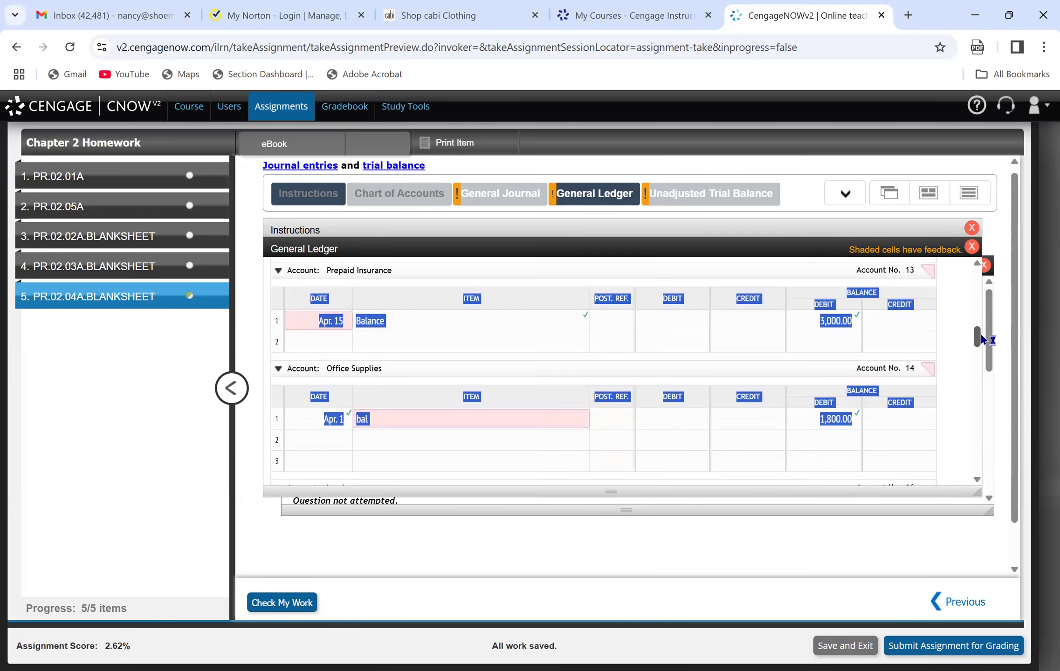
click(396, 418)
key(BackSpace)
key(BackSpace)
key(BackSpace)
text(Balan)
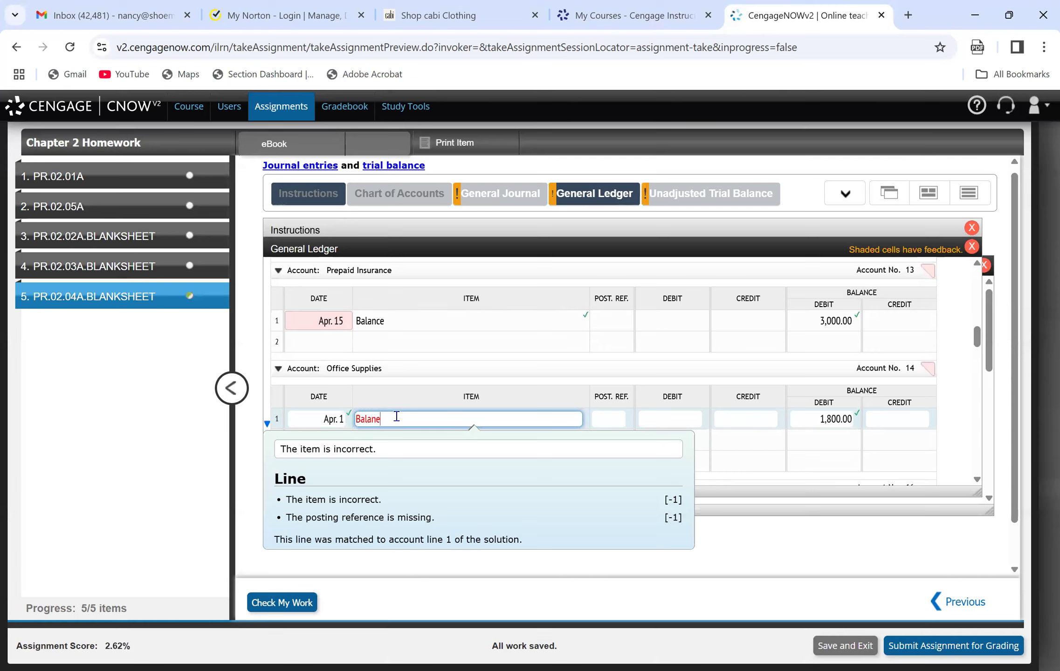
text(ce)
Correct the date on the first Prepaid Insurance ledger line to Apr. 1.
click(317, 315)
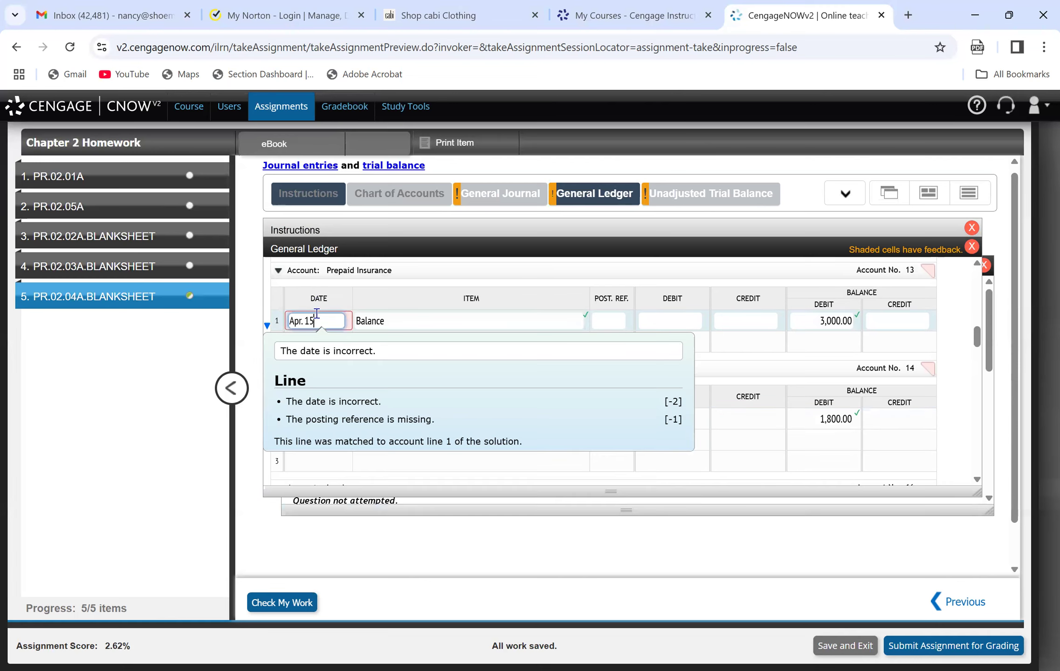
key(BackSpace)
key(Return)
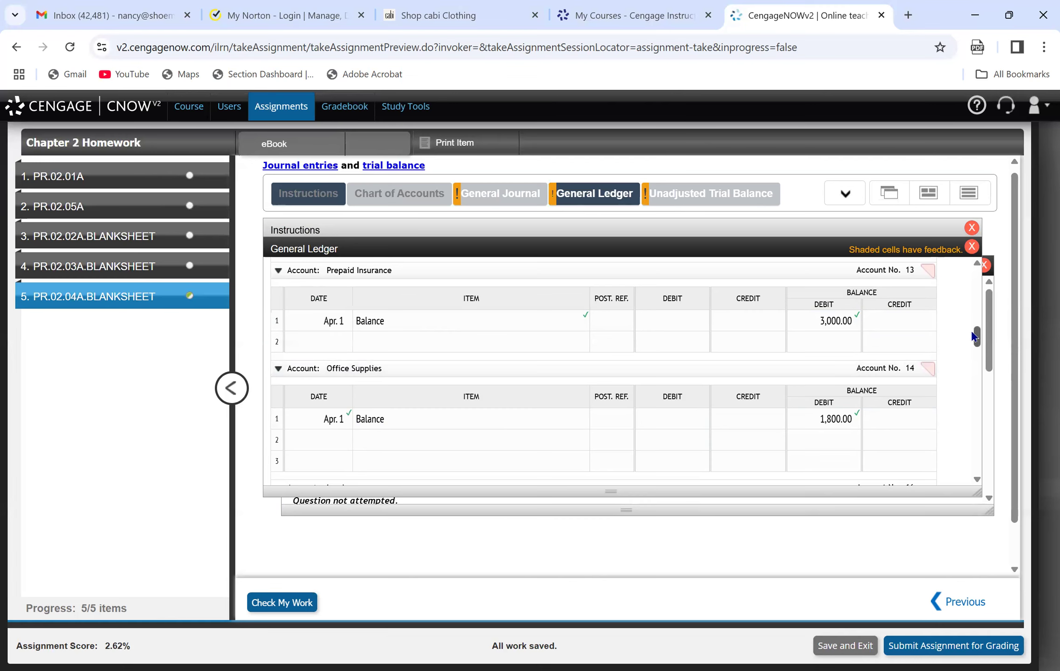
Replace the item text "bal" with "Balance" on the Accounts Payable account's Apr. 1 ledger line.
drag(979, 346, 983, 356)
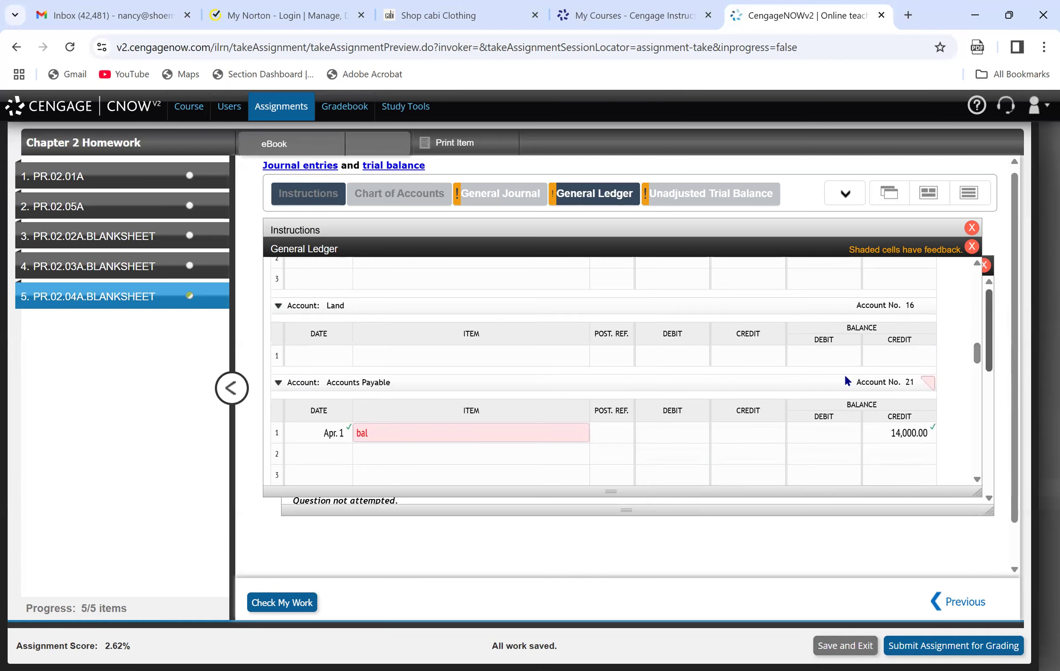
click(394, 434)
key(BackSpace)
key(BackSpace)
key(BackSpace)
text(Balance)
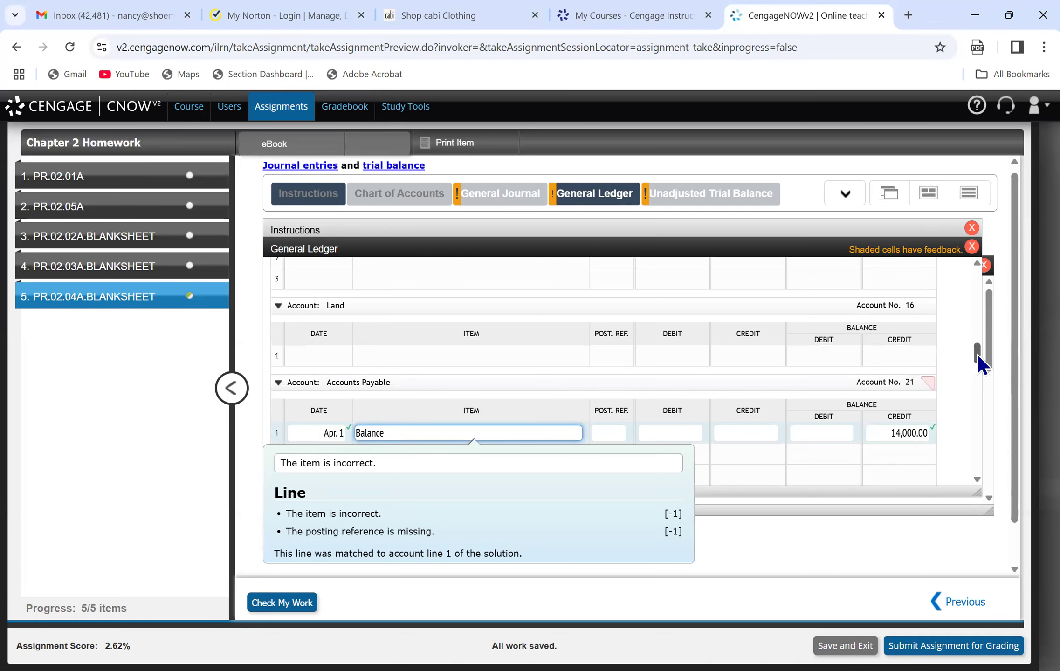
Replace the item text "bal" with "Balance" on the Apr. 1 line of the owner's Capital account.
drag(979, 357, 982, 376)
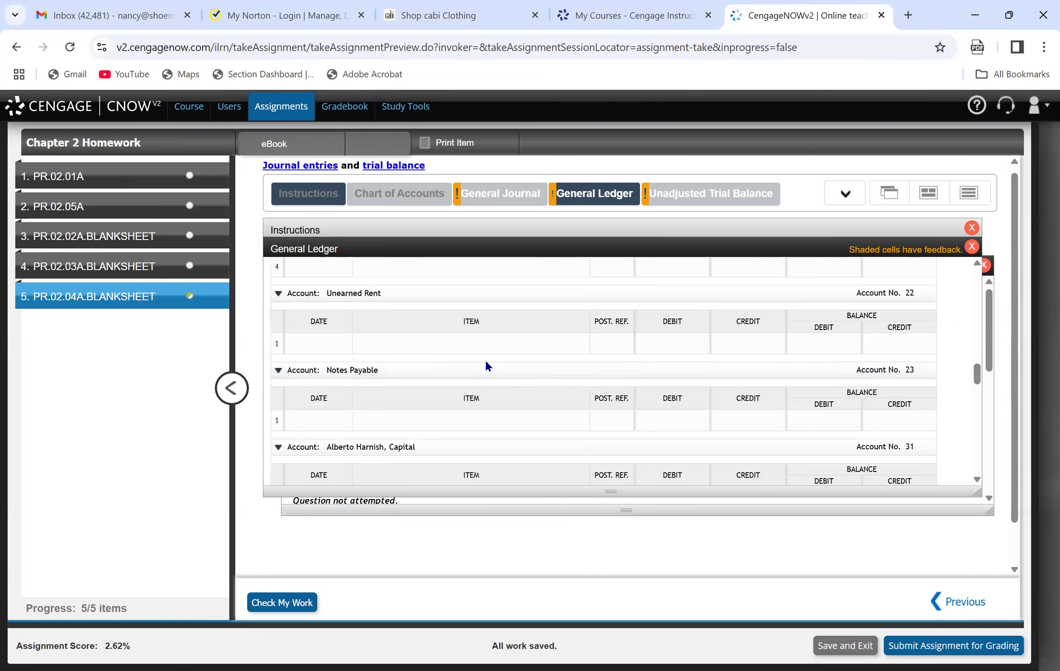
drag(979, 375, 985, 378)
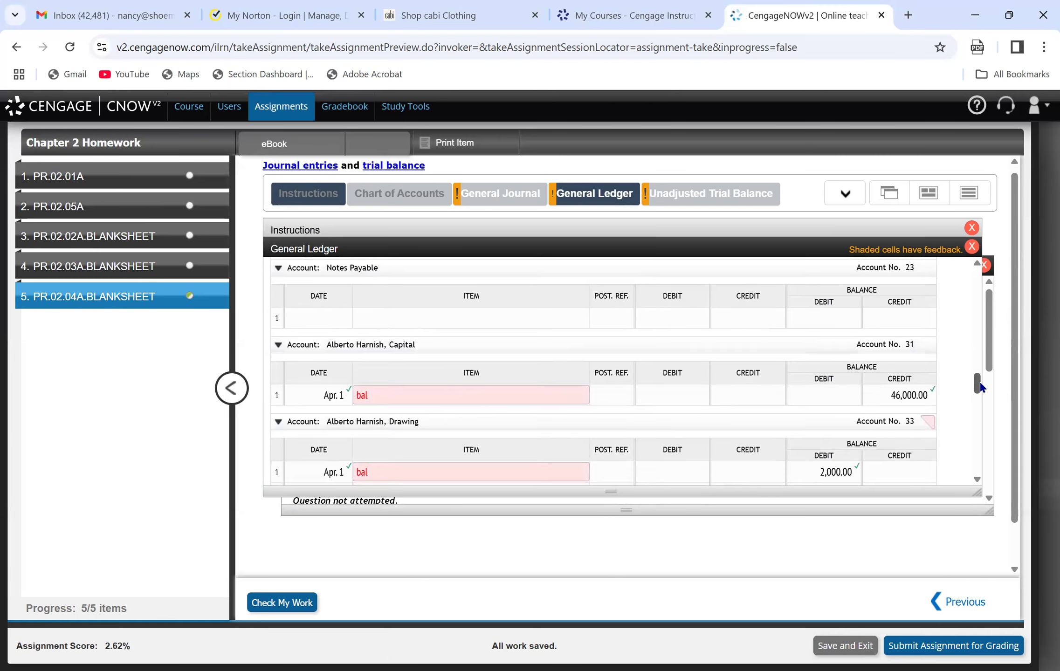
click(399, 394)
key(BackSpace)
key(BackSpace)
key(BackSpace)
text(Bal)
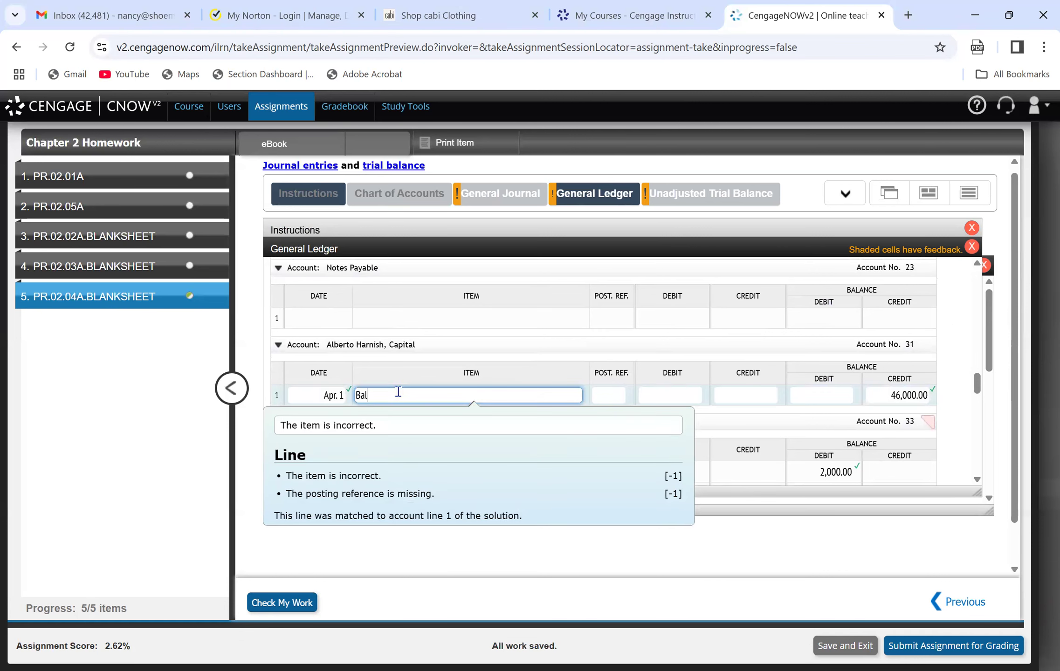
text(ance)
Review the ledger requirements, then read the April transactions and required tasks in the instructions.
drag(977, 389, 981, 256)
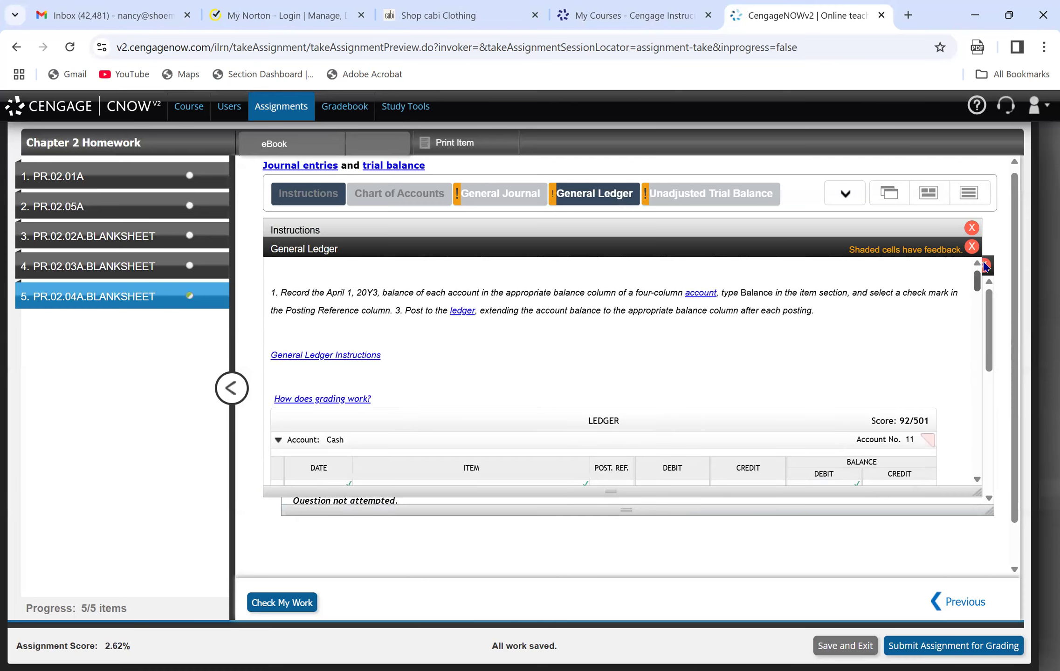
click(289, 196)
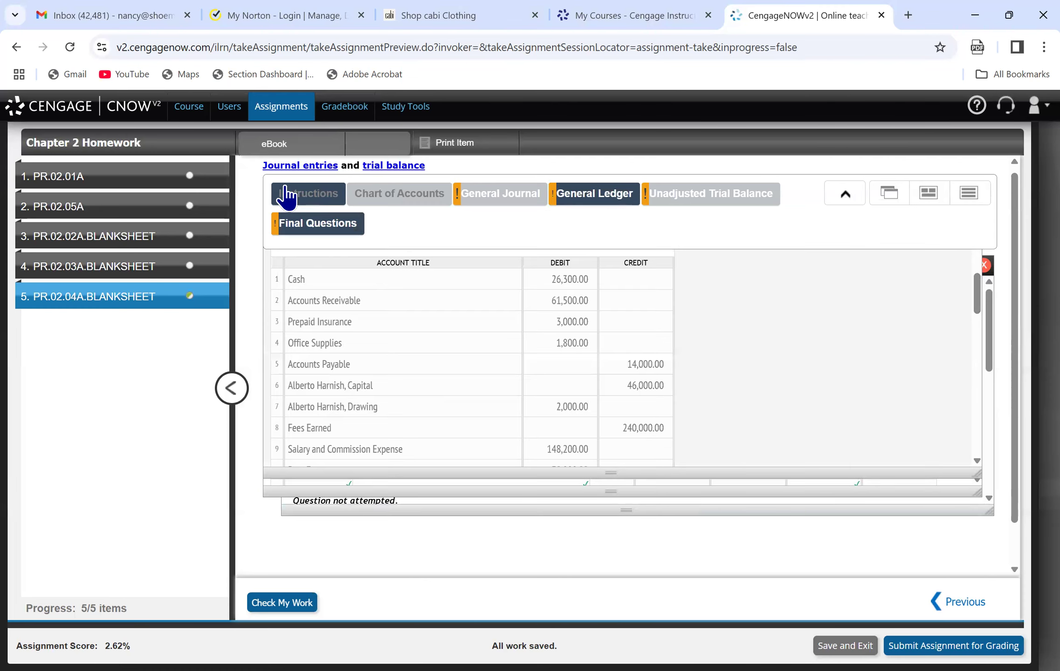
drag(978, 288, 999, 339)
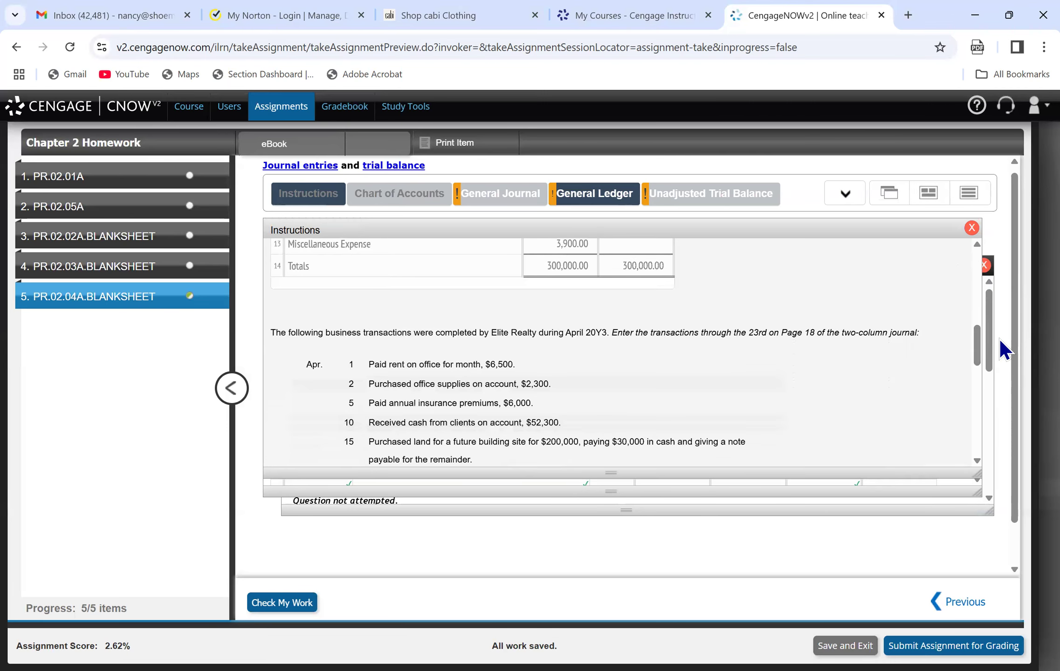
drag(978, 345, 987, 417)
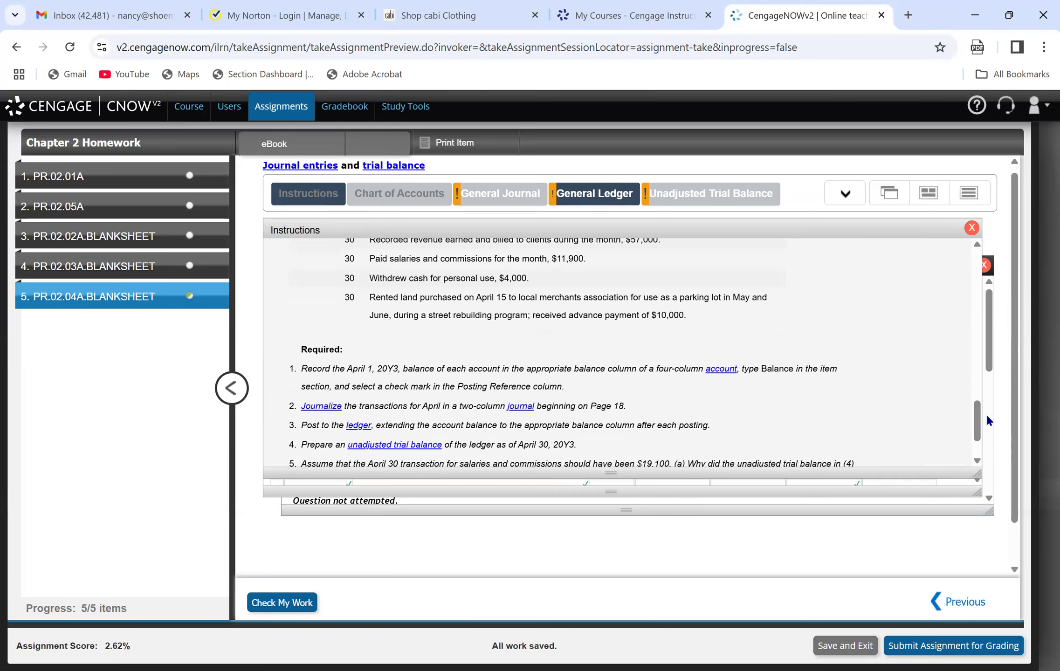
Open the General Journal and look at its Page 18 and Page 19 tables.
click(497, 196)
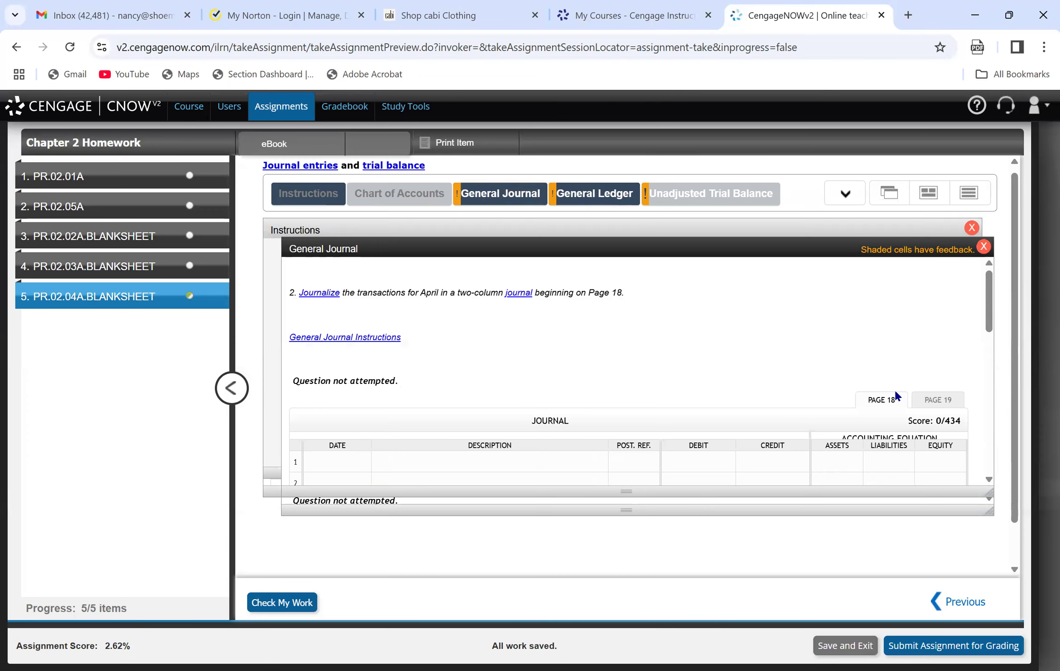
drag(989, 313, 993, 334)
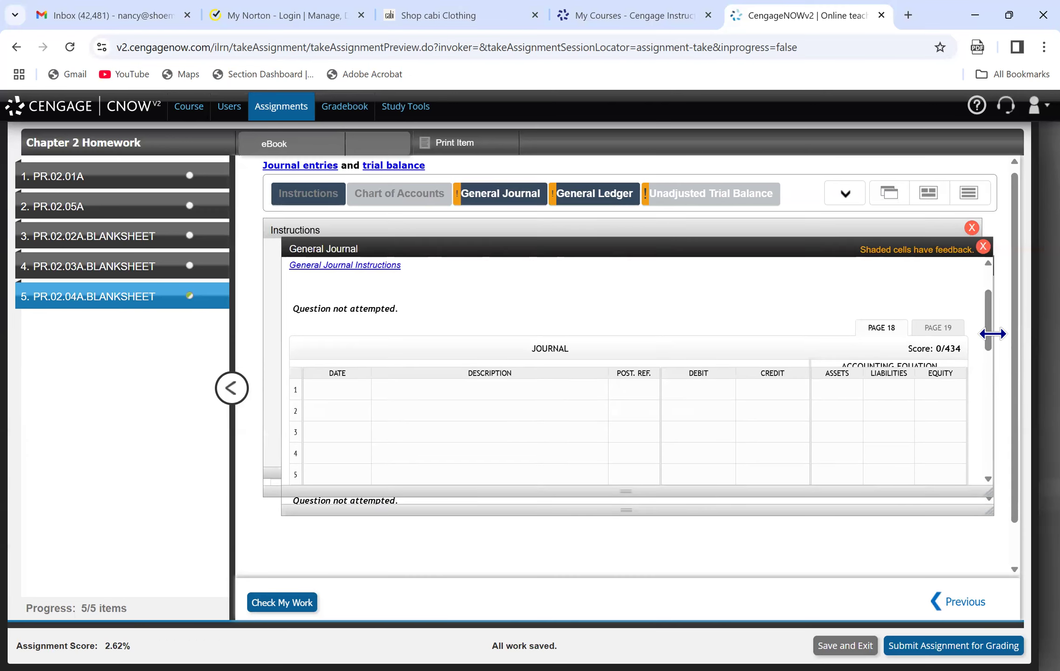
click(955, 324)
click(878, 323)
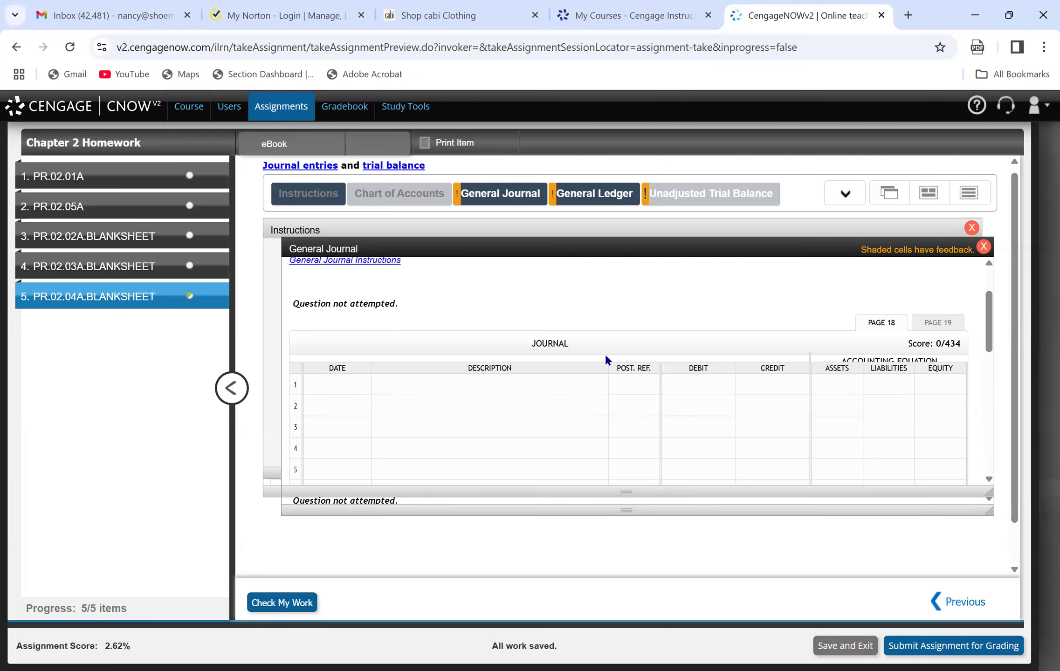
Check the April 1 transaction in the instructions and enter journal line 1 on Page 18: Apr. 1, Rent, debit 6,500.00.
click(297, 197)
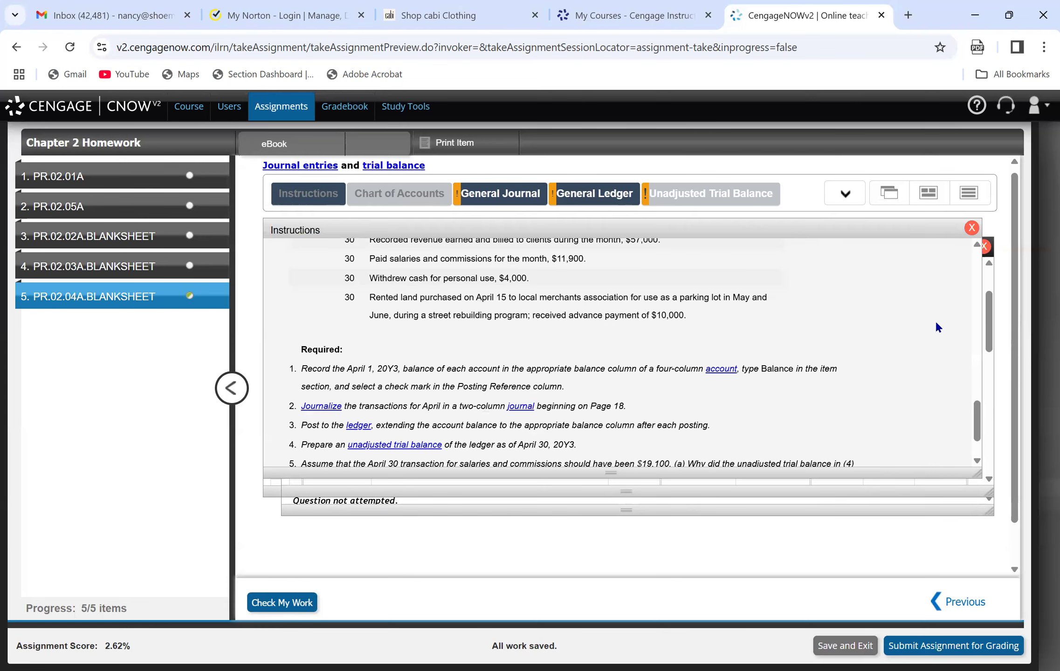
drag(976, 419, 985, 350)
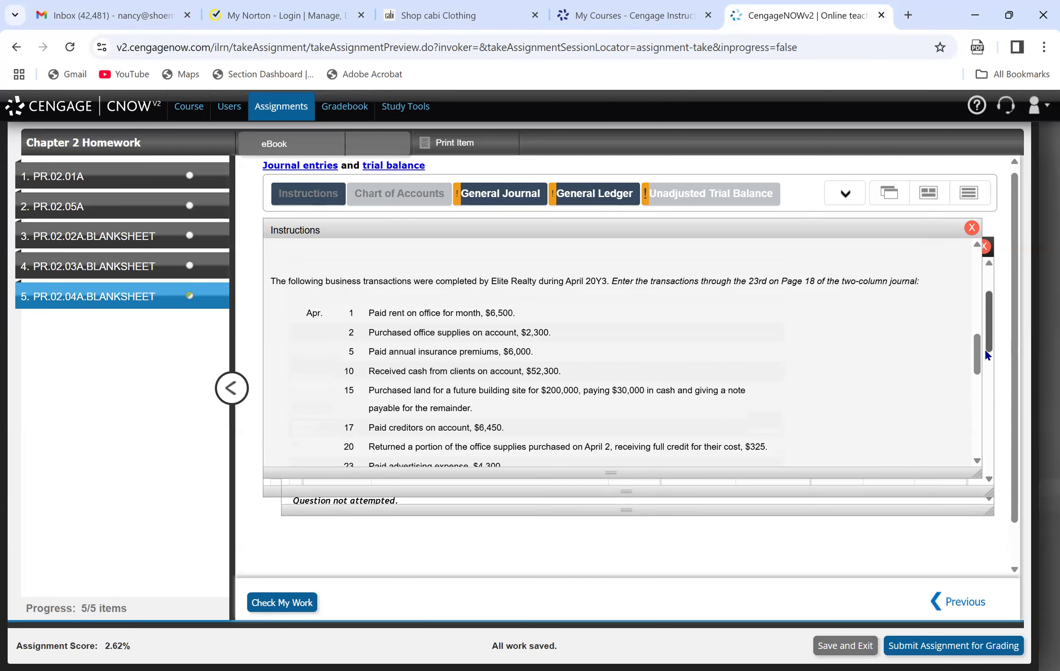
click(845, 194)
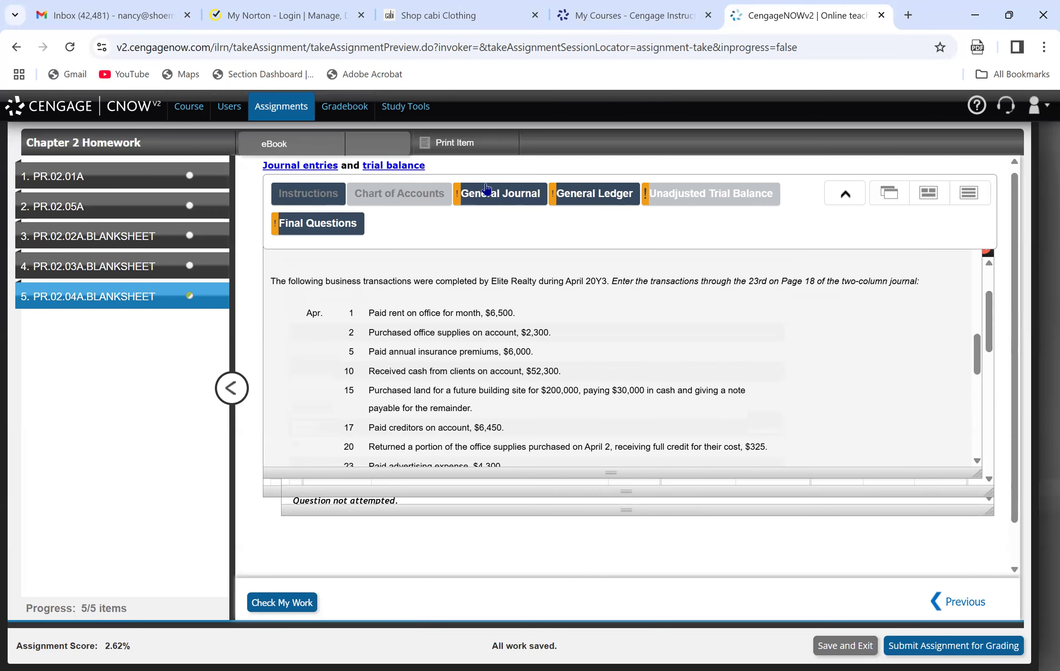
click(486, 189)
click(335, 384)
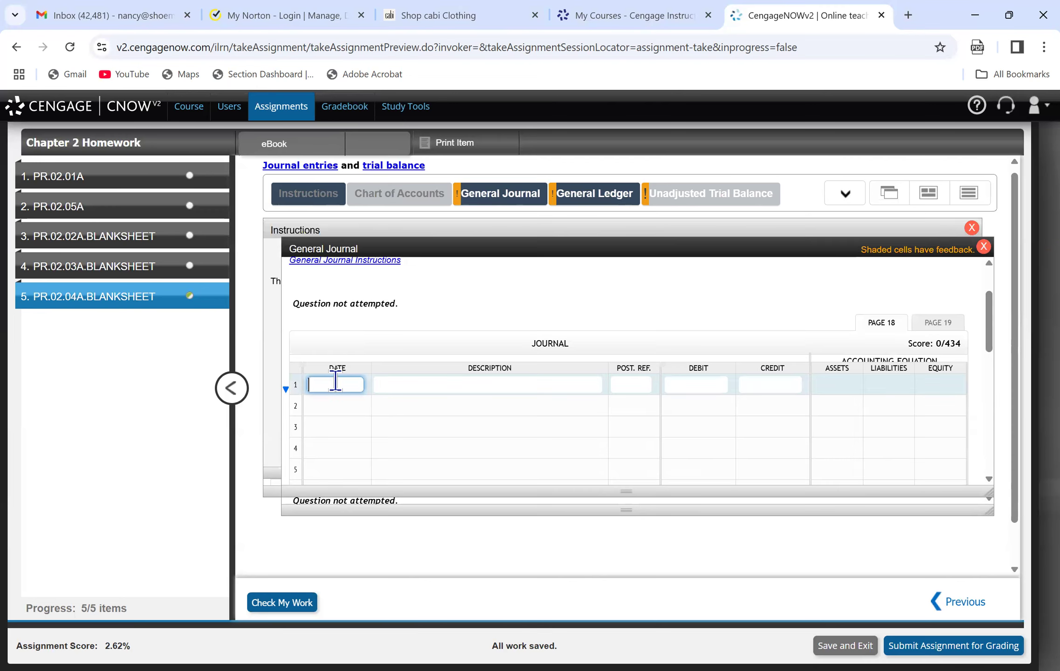
text(4/1/)
text(2024)
click(404, 385)
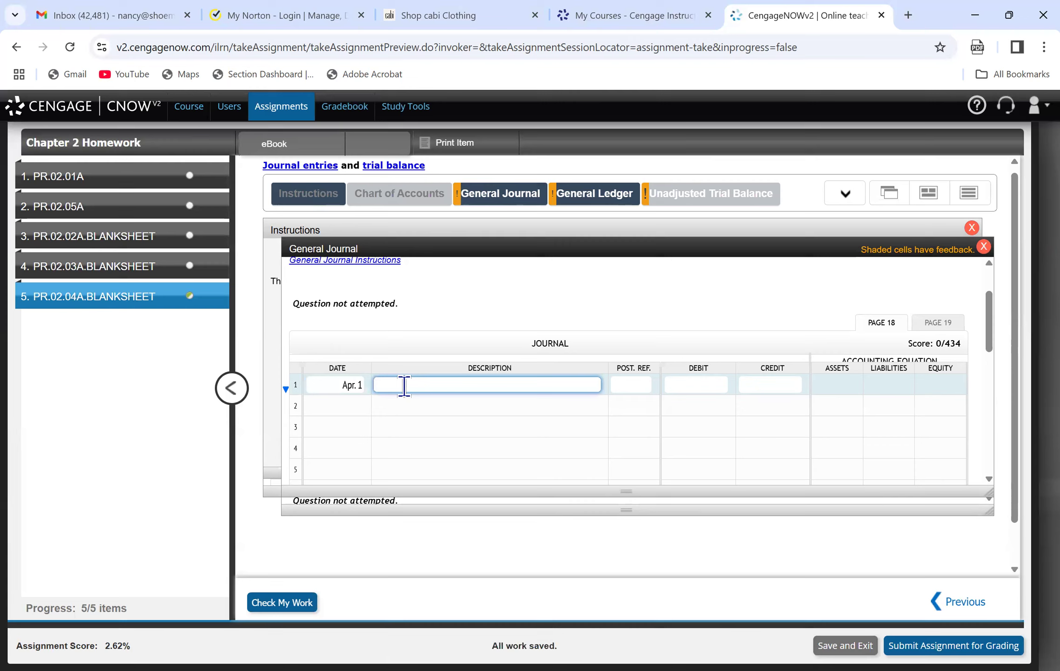
text(Rent)
key(Tab)
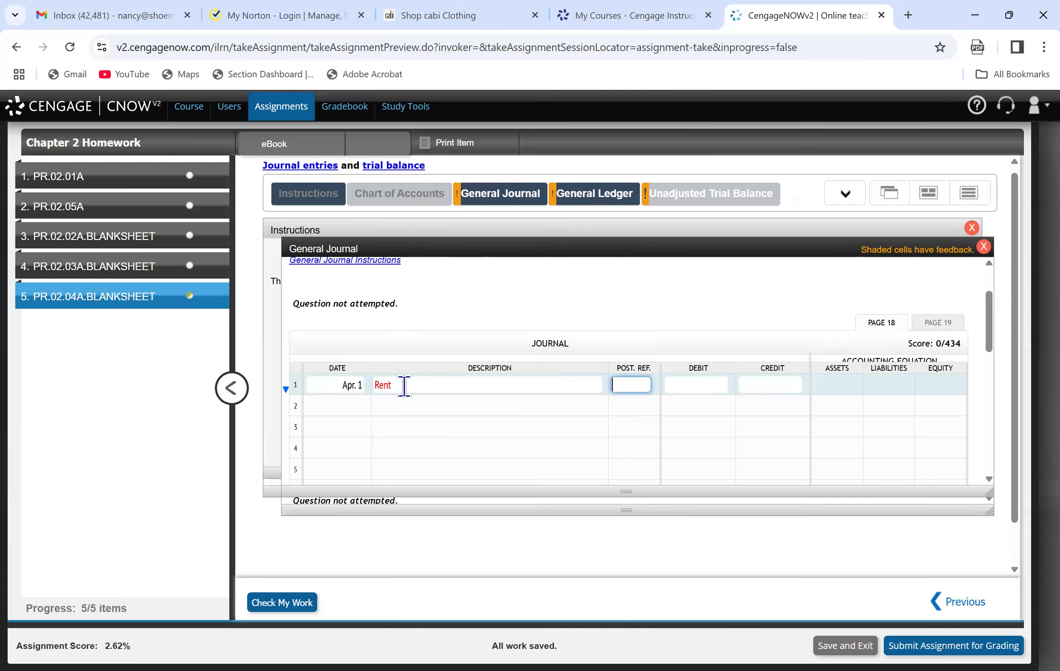
key(Tab)
text(6500.00)
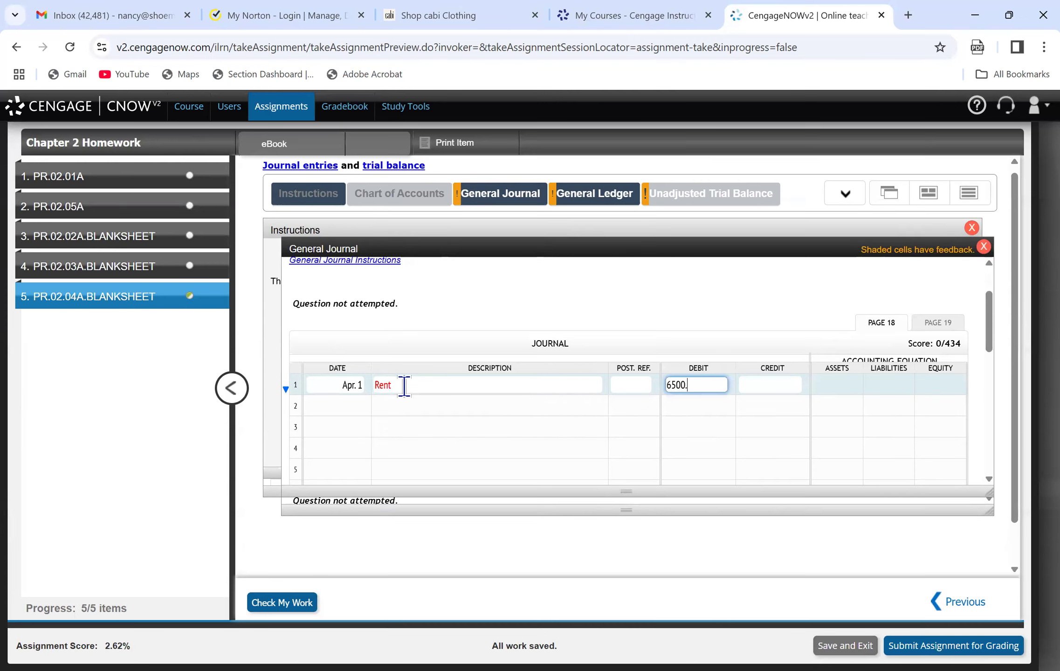
Enter Cash on line 2 of the journal with a credit of 6,500.00.
click(402, 405)
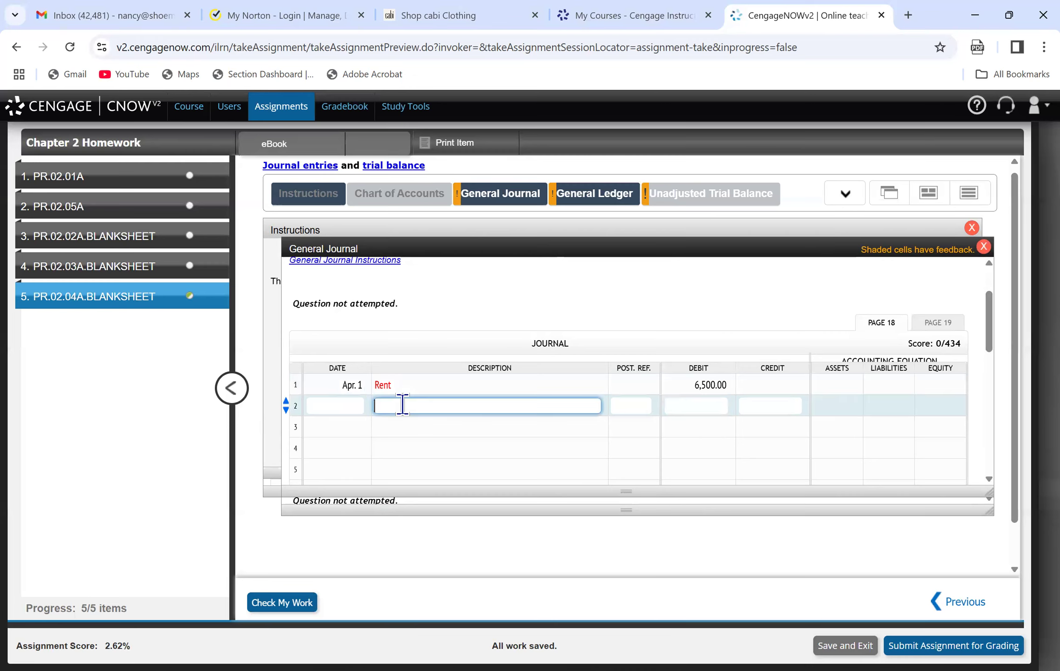
text(Cash)
key(Tab)
key(Tab)
key(Tab)
text(6,500.00)
key(Tab)
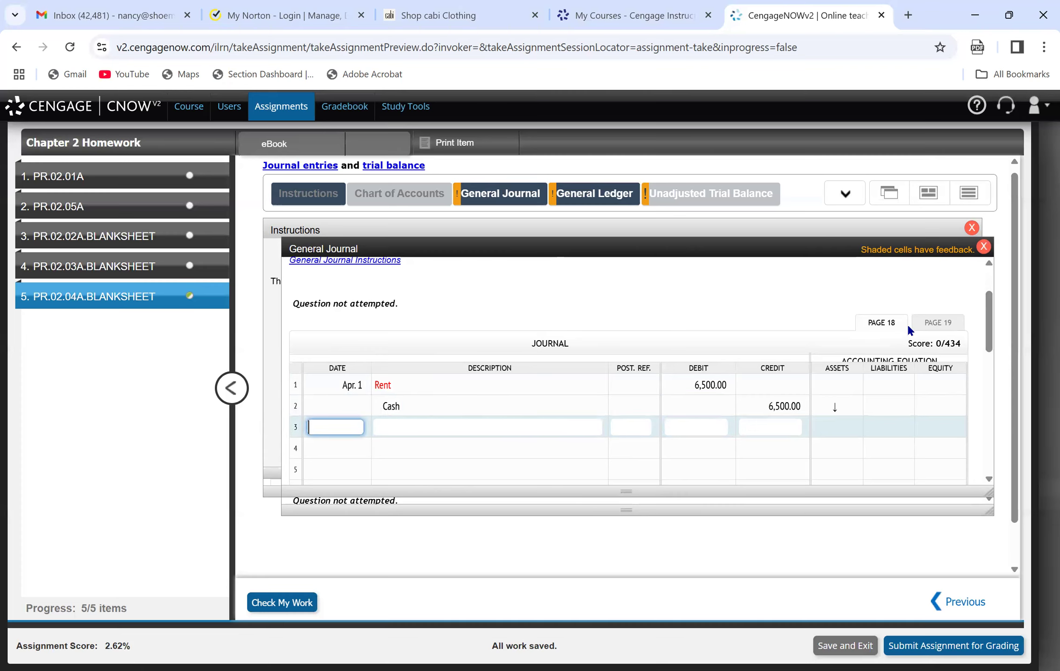
Change the account description on the Apr. 1 debit line to "Rent Expense".
mouse_move(988, 330)
mouse_down()
mouse_move(989, 354)
mouse_move(989, 341)
mouse_up()
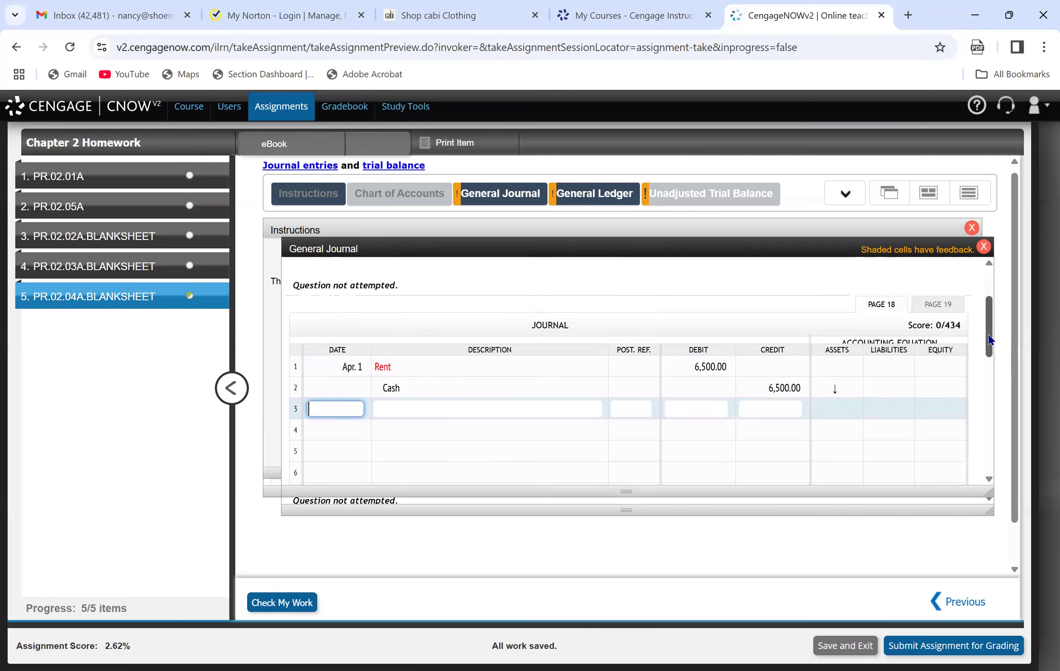
click(406, 367)
text(Exp)
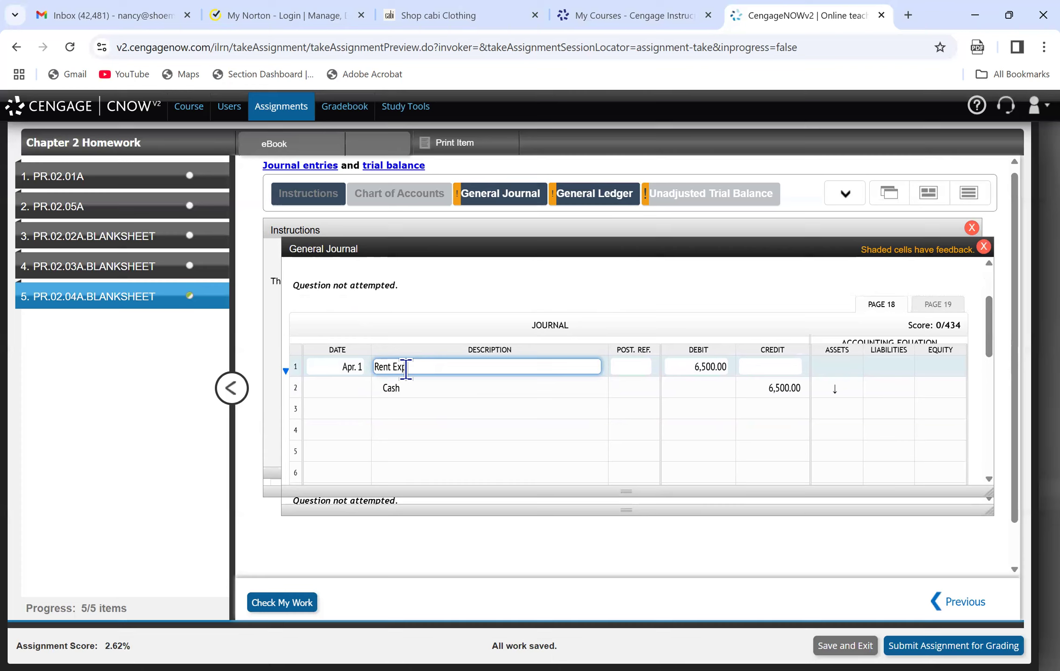
text(ense)
click(420, 389)
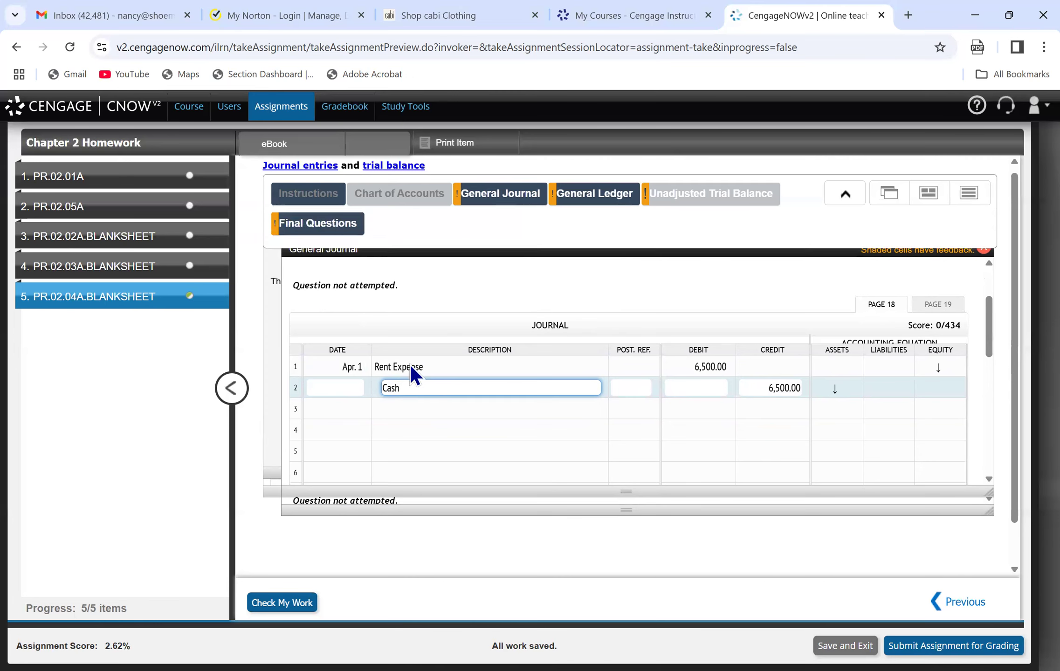
Add the explanation "paid rent on the office building for April" on line 3 of the journal.
click(406, 408)
text(paid rent on the office building for April)
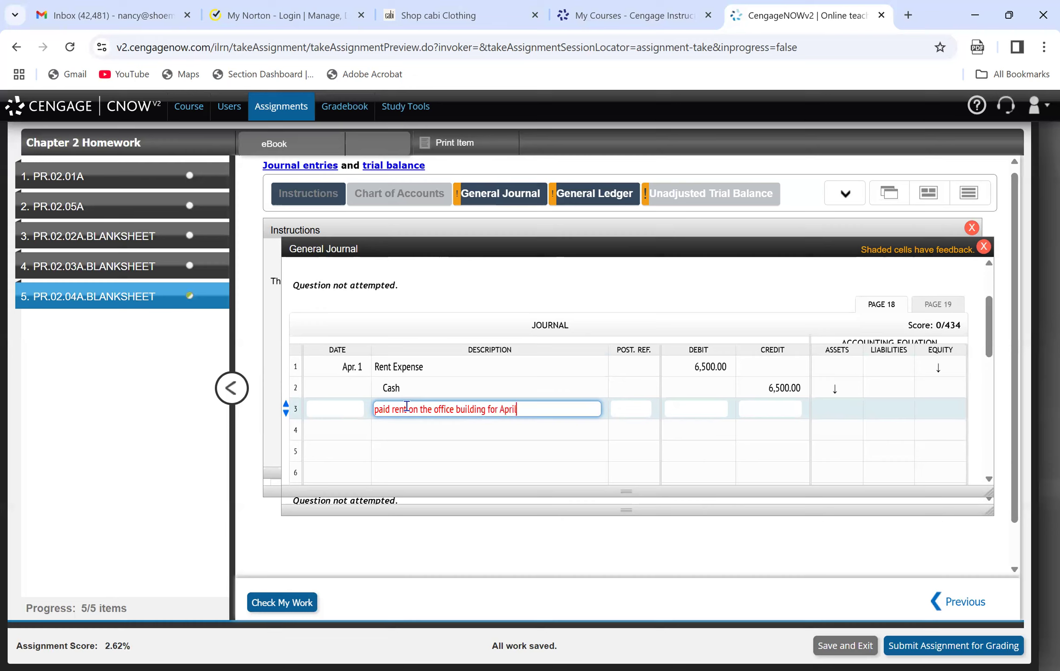
click(427, 437)
click(421, 414)
click(545, 406)
click(480, 193)
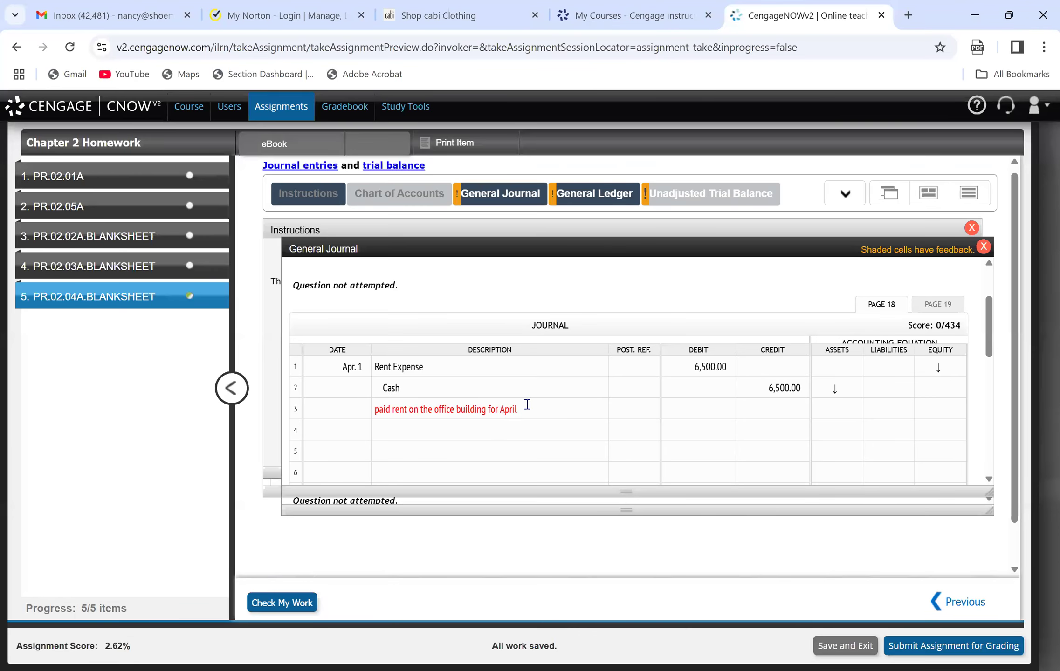
Delete the rent explanation from line 3 of the journal.
click(527, 404)
key(BackSpace)
key(BackSpace)
key(BackSpace)
key(BackSpace)
key(BackSpace)
key(BackSpace)
key(BackSpace)
key(BackSpace)
key(BackSpace)
key(BackSpace)
key(BackSpace)
key(BackSpace)
key(BackSpace)
key(BackSpace)
key(BackSpace)
key(BackSpace)
key(BackSpace)
key(BackSpace)
key(BackSpace)
key(BackSpace)
key(BackSpace)
key(BackSpace)
key(BackSpace)
key(BackSpace)
key(BackSpace)
key(BackSpace)
key(BackSpace)
key(BackSpace)
key(BackSpace)
key(BackSpace)
key(BackSpace)
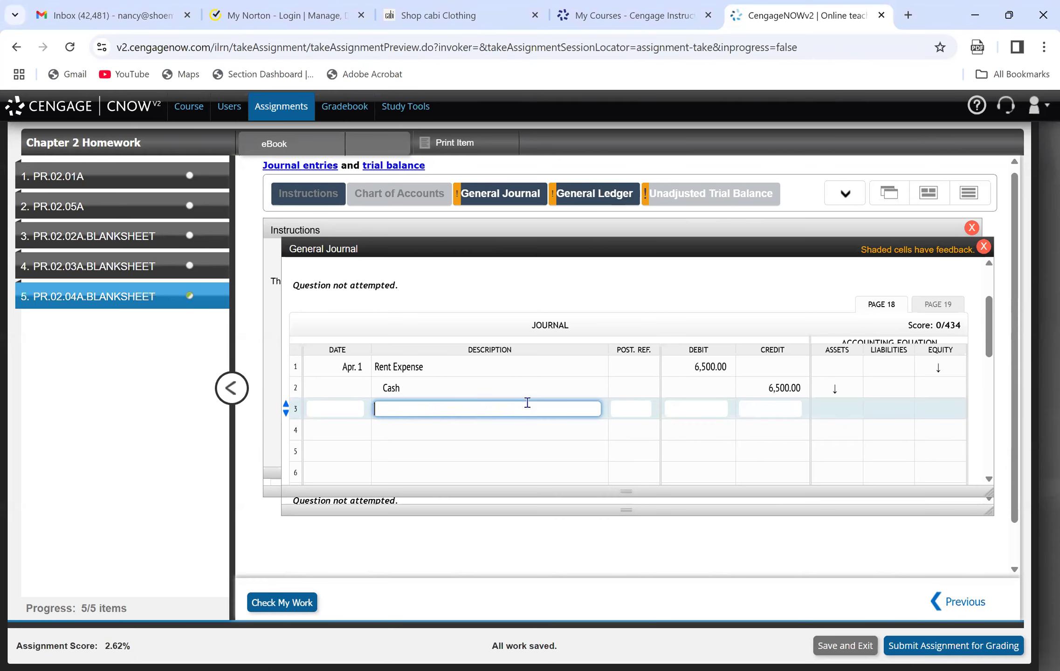
Review the April transactions in the instructions and date journal line 3 as April 2.
click(300, 193)
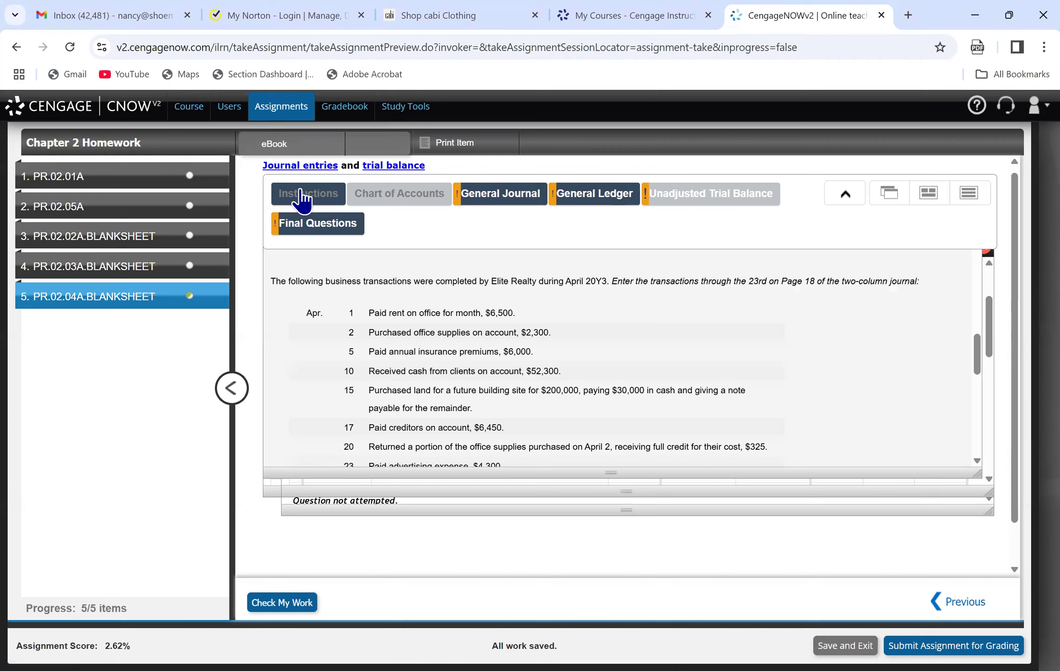
click(572, 195)
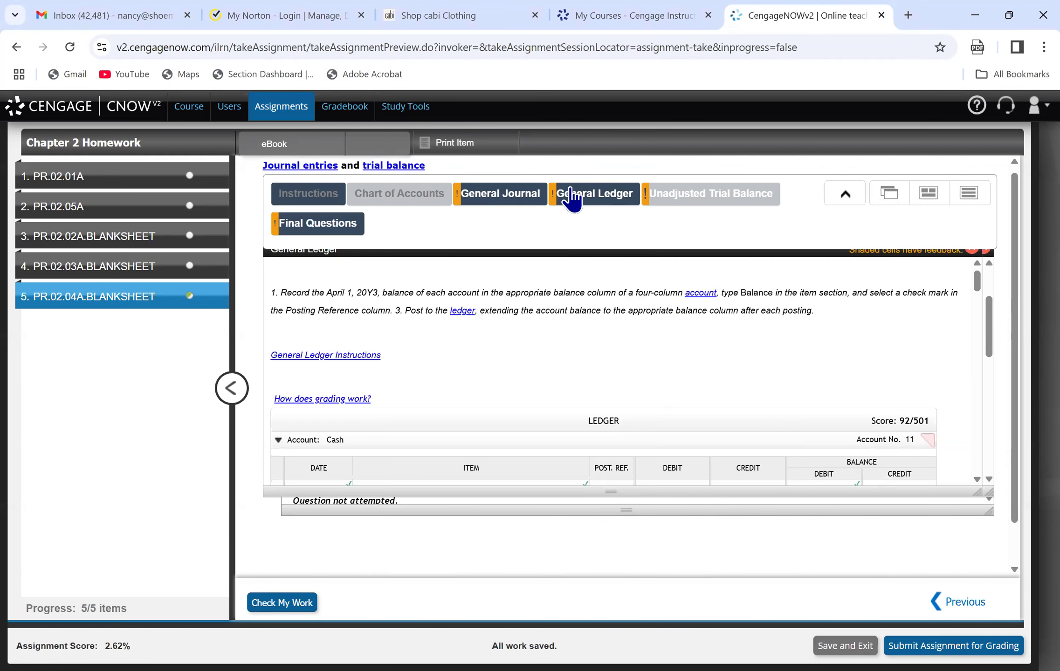
click(509, 200)
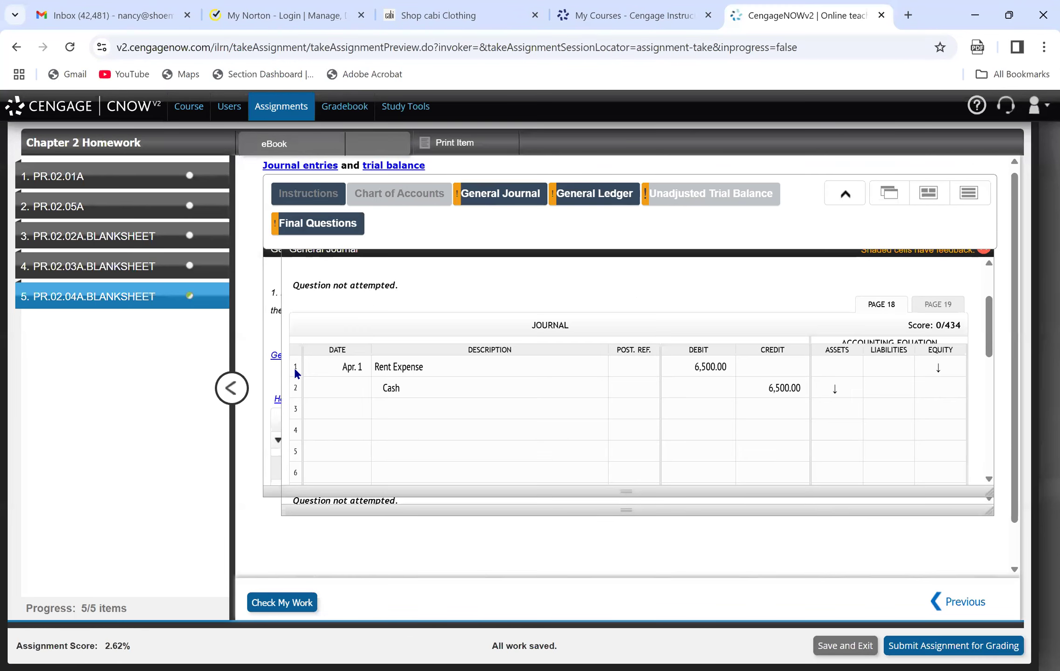
click(333, 412)
text(April)
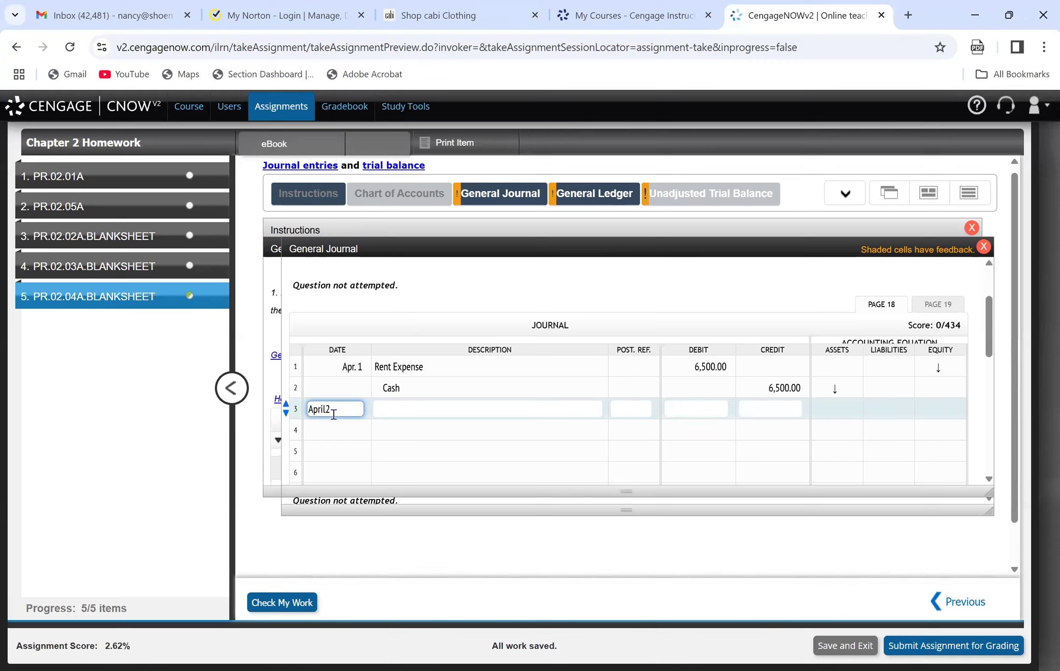
text( 2)
key(Tab)
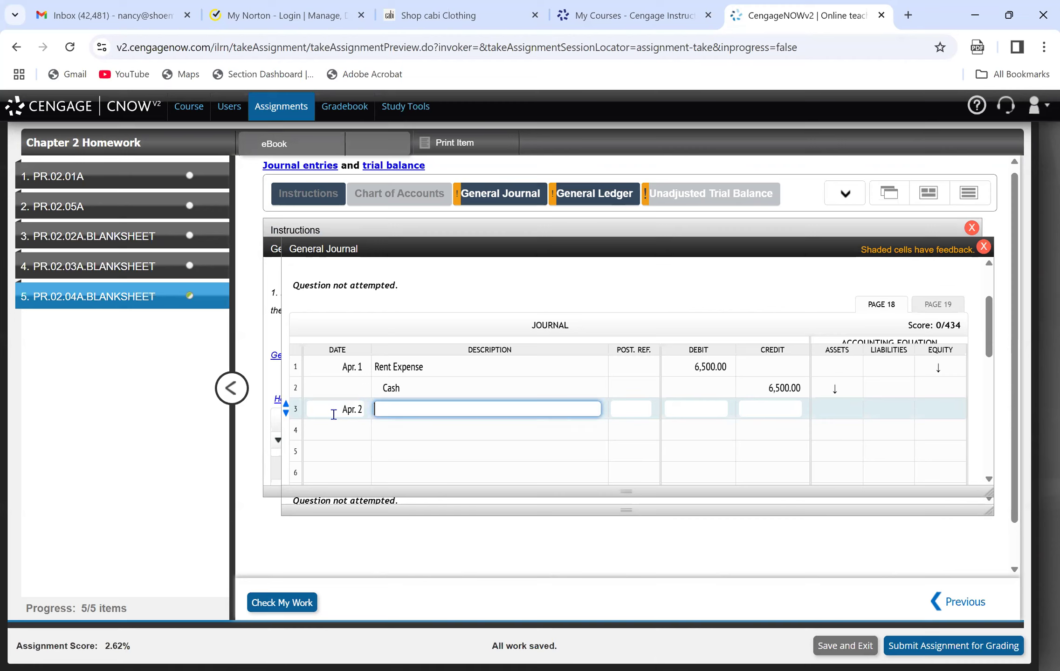
click(338, 411)
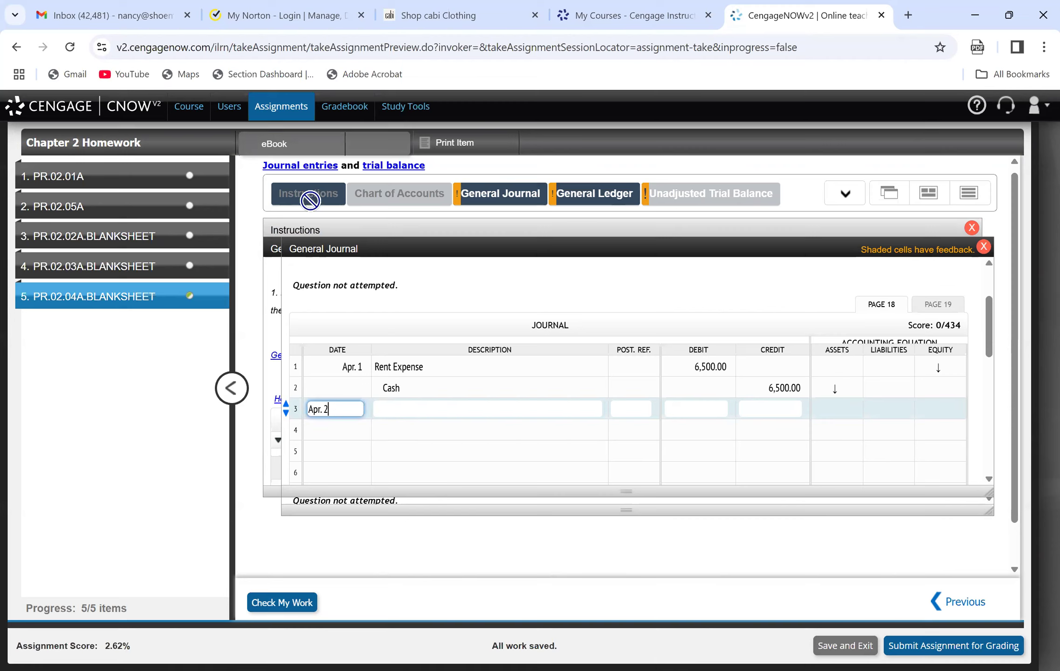
Recheck the April 2 transaction in the instructions and enter "Supplies" as the line 3 journal description.
click(315, 229)
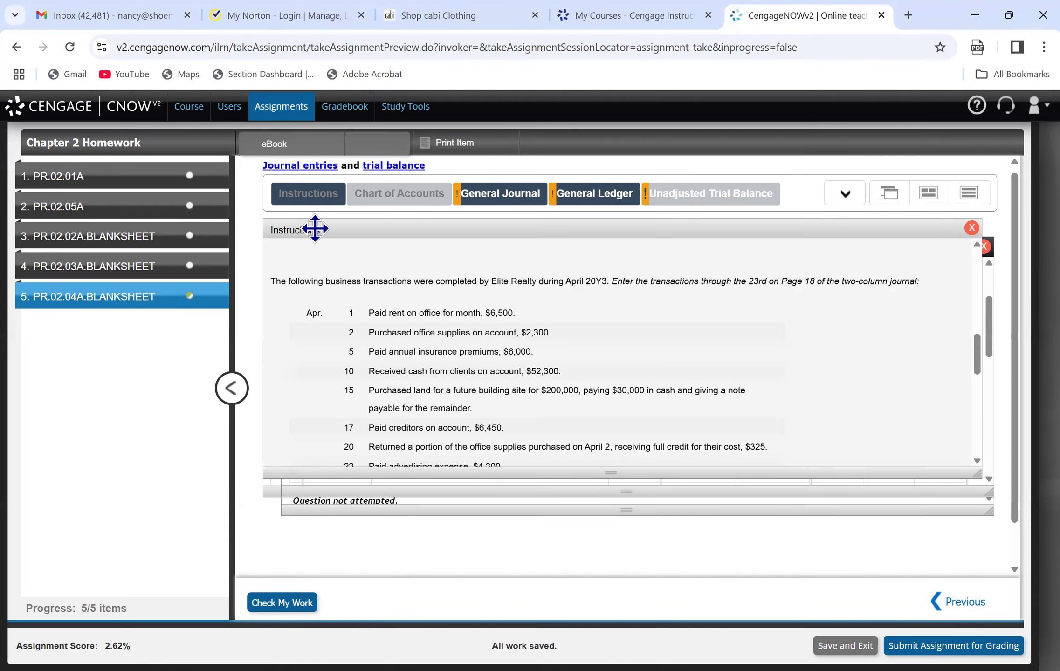
mouse_move(361, 206)
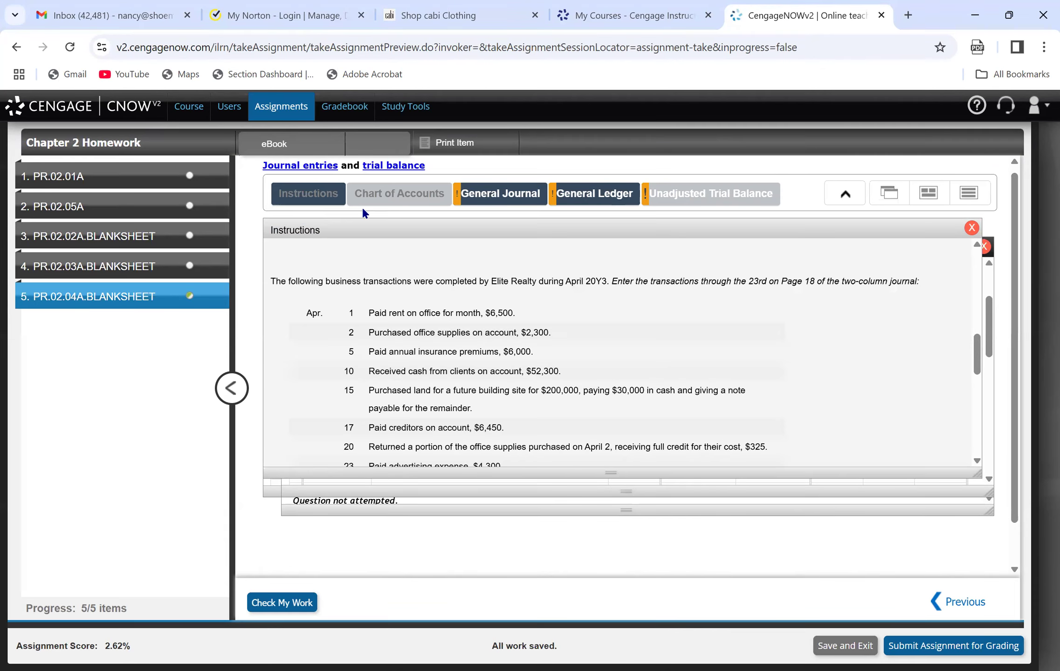
click(502, 193)
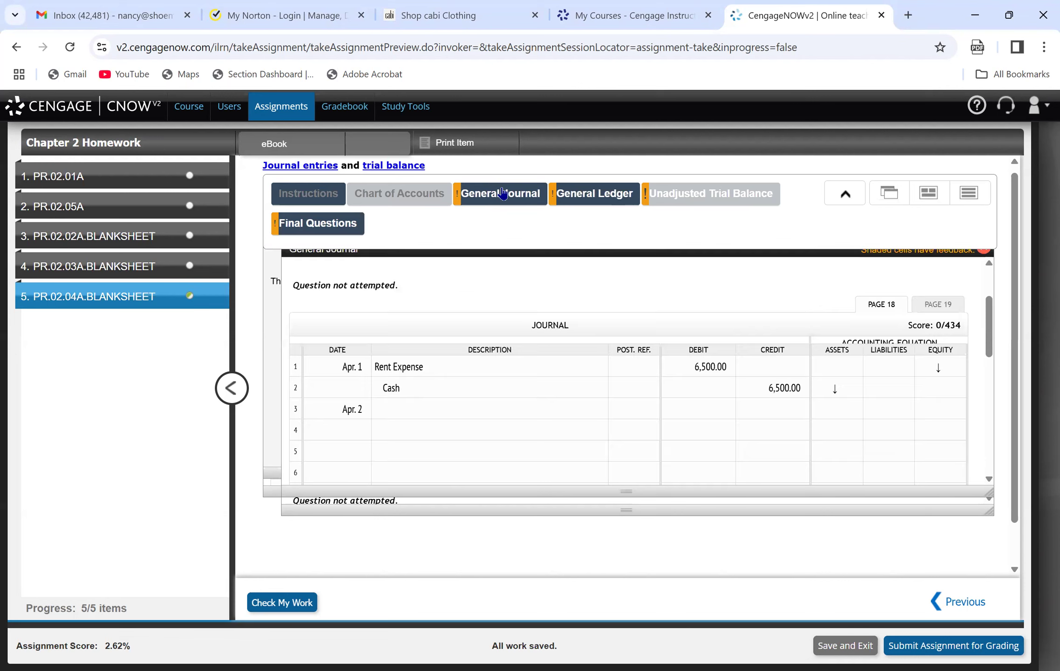
click(389, 411)
text(Supplies)
key(Tab)
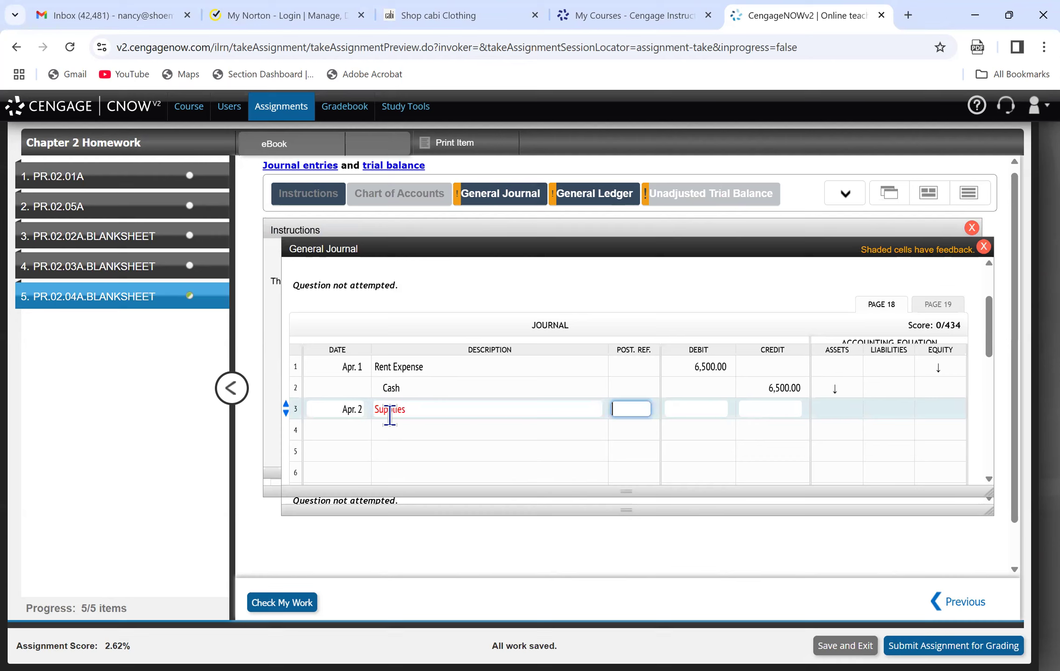
Replace the Apr. 2 line's description with "Office Supplies" and enter a debit of 2,300.
click(483, 390)
click(463, 411)
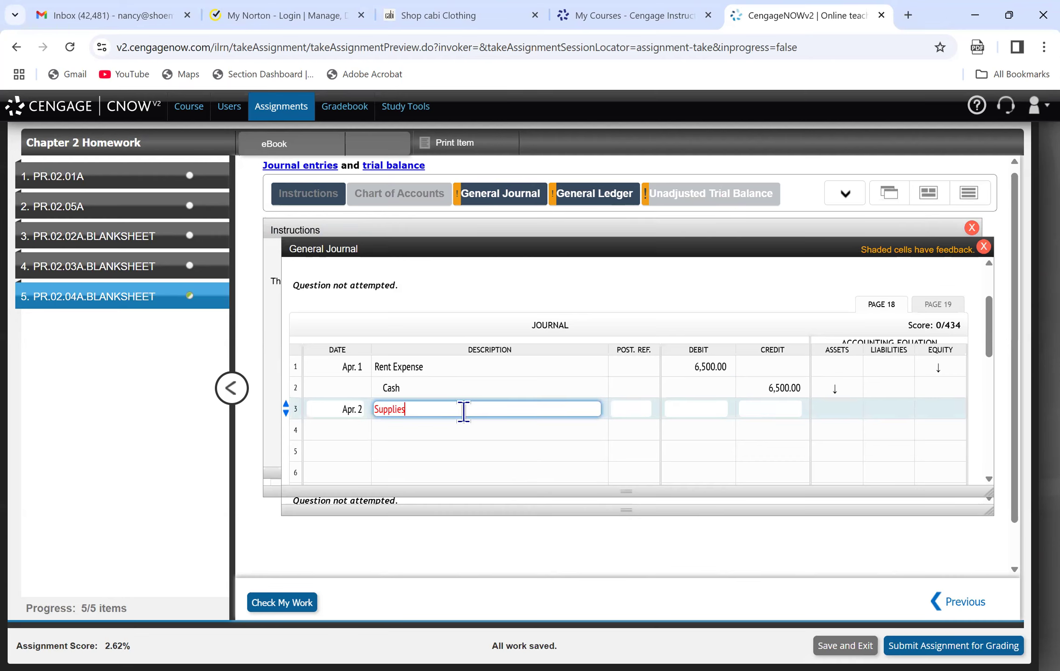
key(BackSpace)
key(BackSpace)
key(BackSpace)
key(BackSpace)
key(BackSpace)
key(BackSpace)
key(BackSpace)
key(BackSpace)
text(Office Supplies)
key(Tab)
key(Tab)
text(2300)
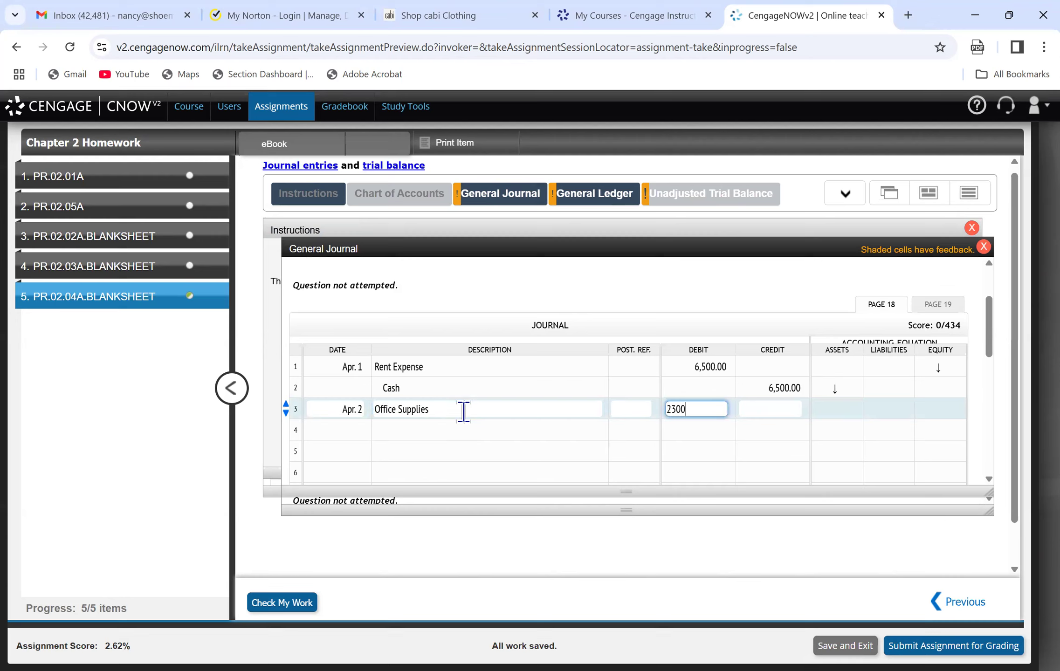
Enter Accounts Payable on line 4 of the journal with a credit of 2,300.00.
click(434, 427)
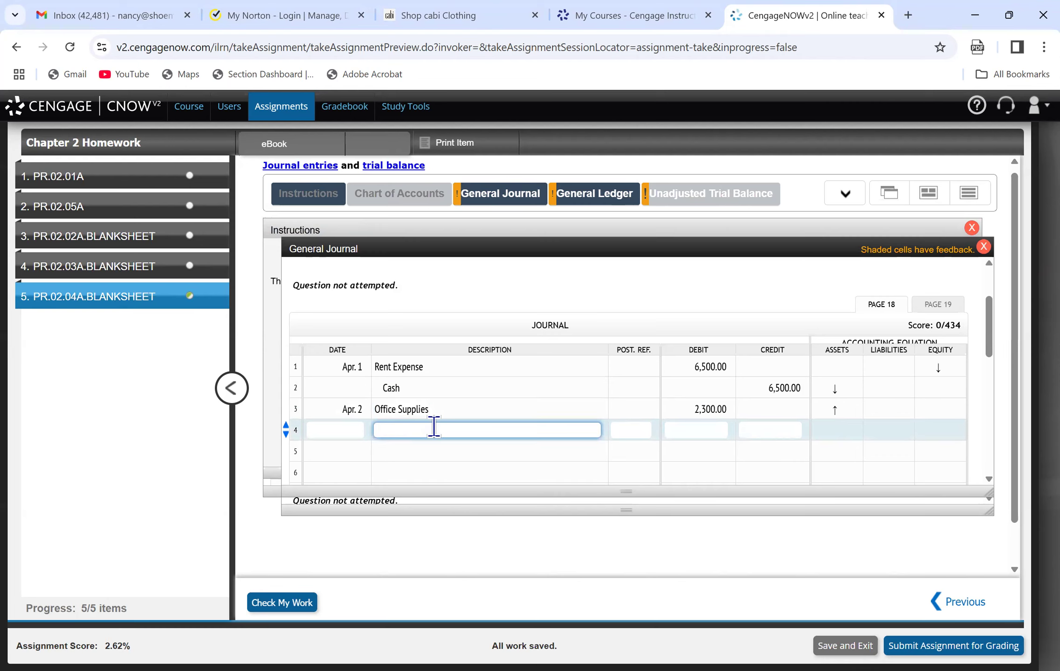
text(Accounts Payable)
key(Tab)
key(Tab)
text(2300.0)
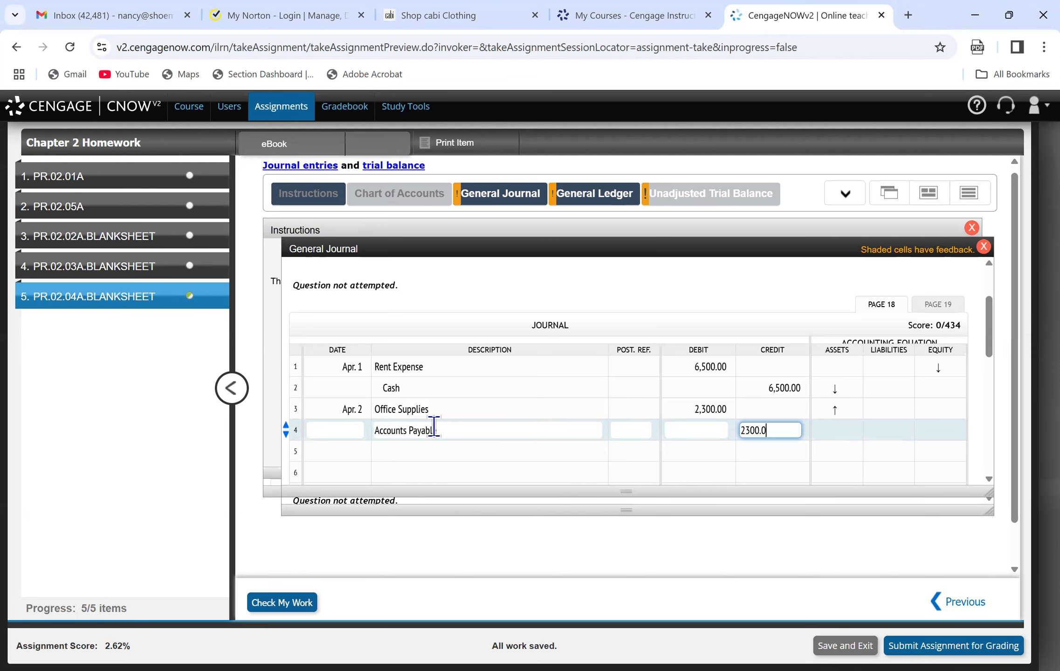
click(347, 454)
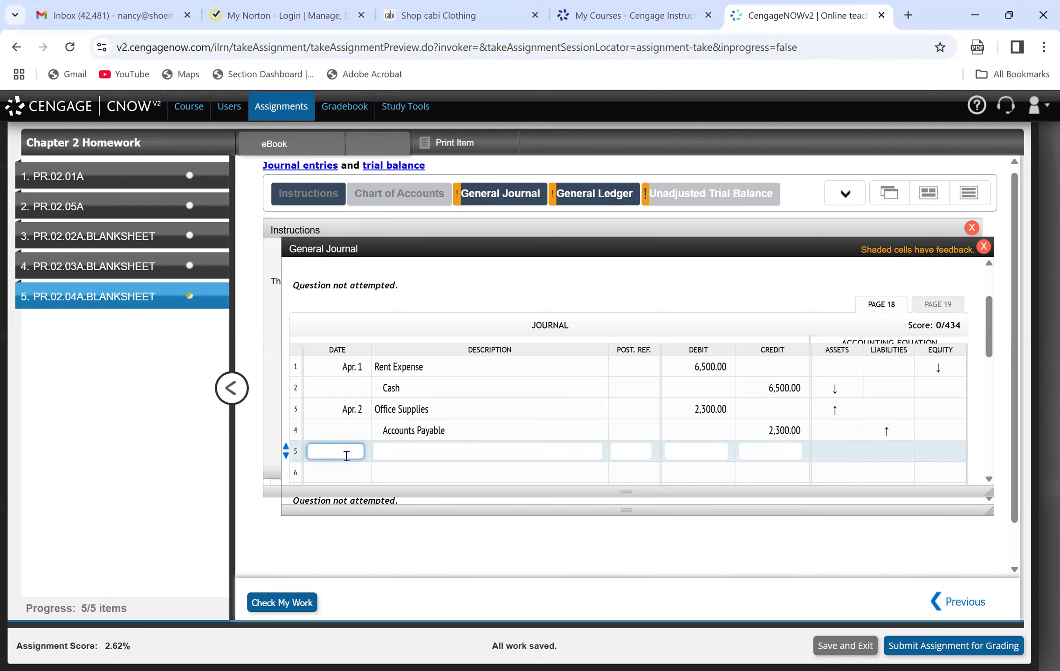
Check the April 5 transaction in the instructions and enter journal line 5: April 5, Prepaid Insurance, debit 6,000.
click(334, 144)
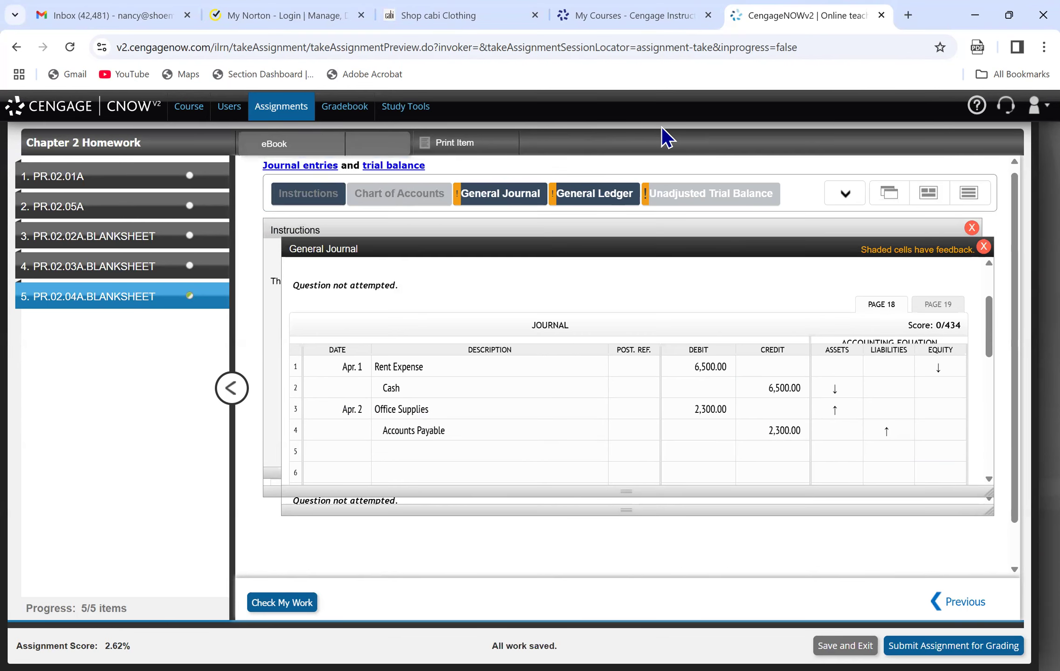
click(317, 195)
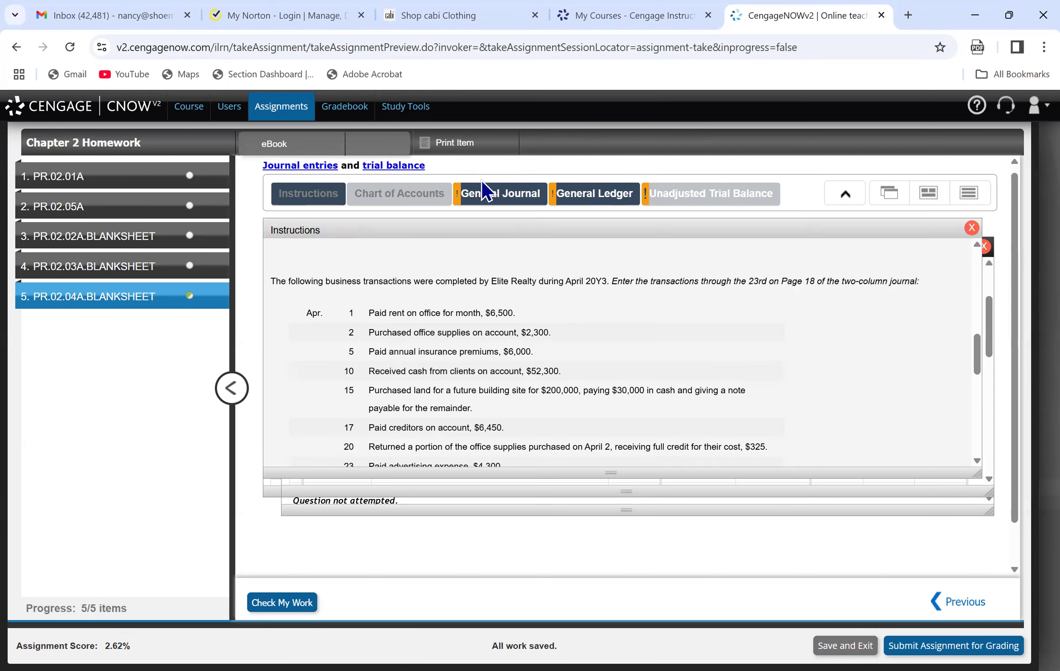
click(497, 194)
click(354, 454)
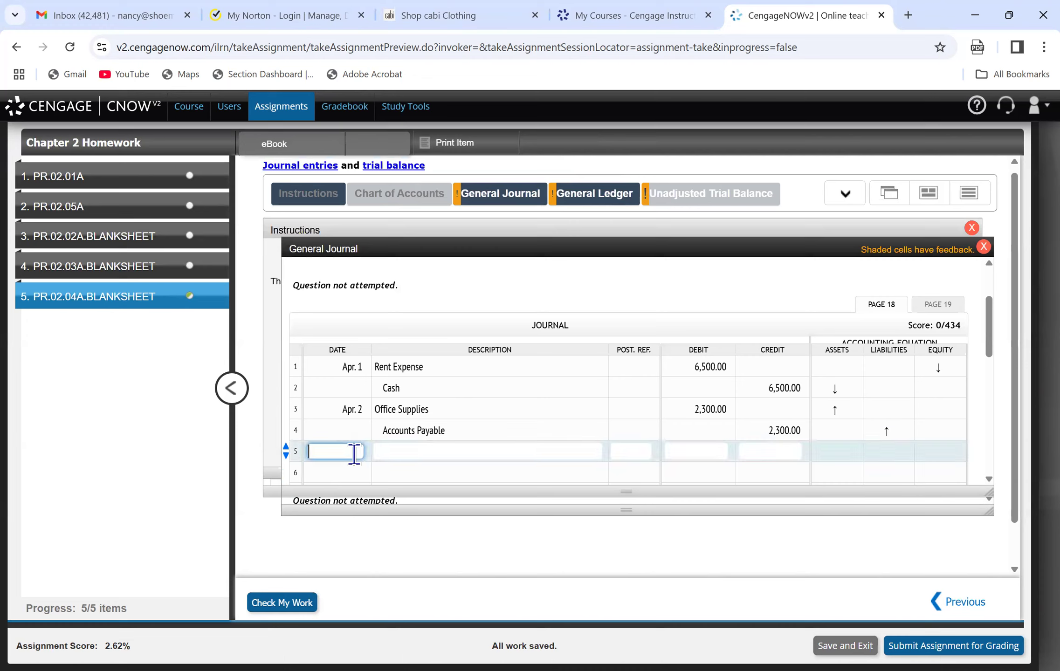
text(April 5)
key(Tab)
text(Pre)
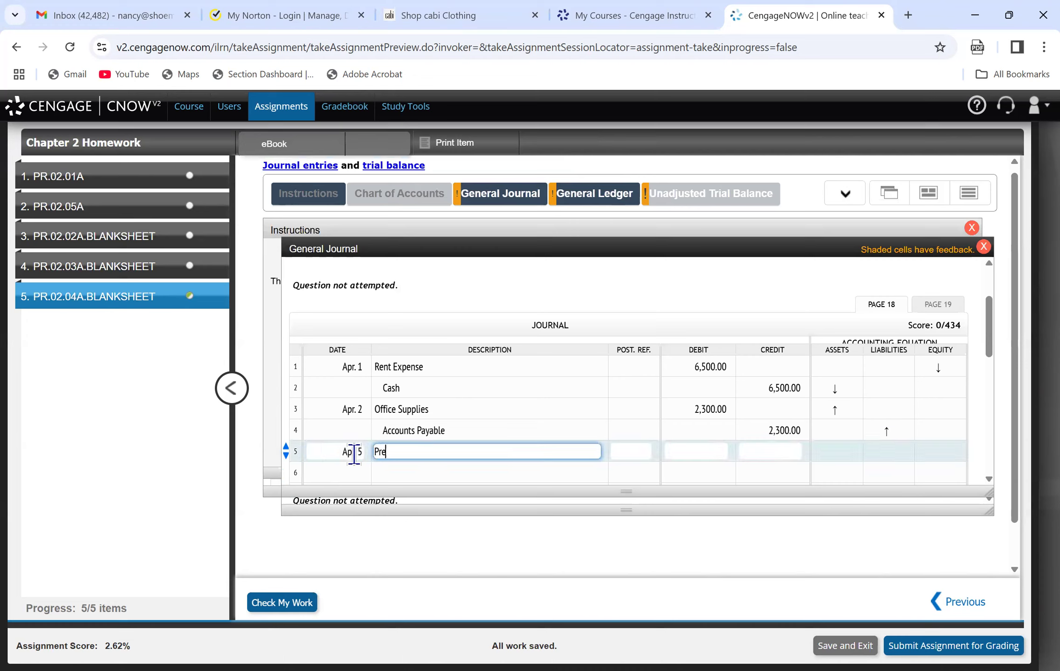
text(paid Insurance)
key(Tab)
key(Tab)
text(6,000.)
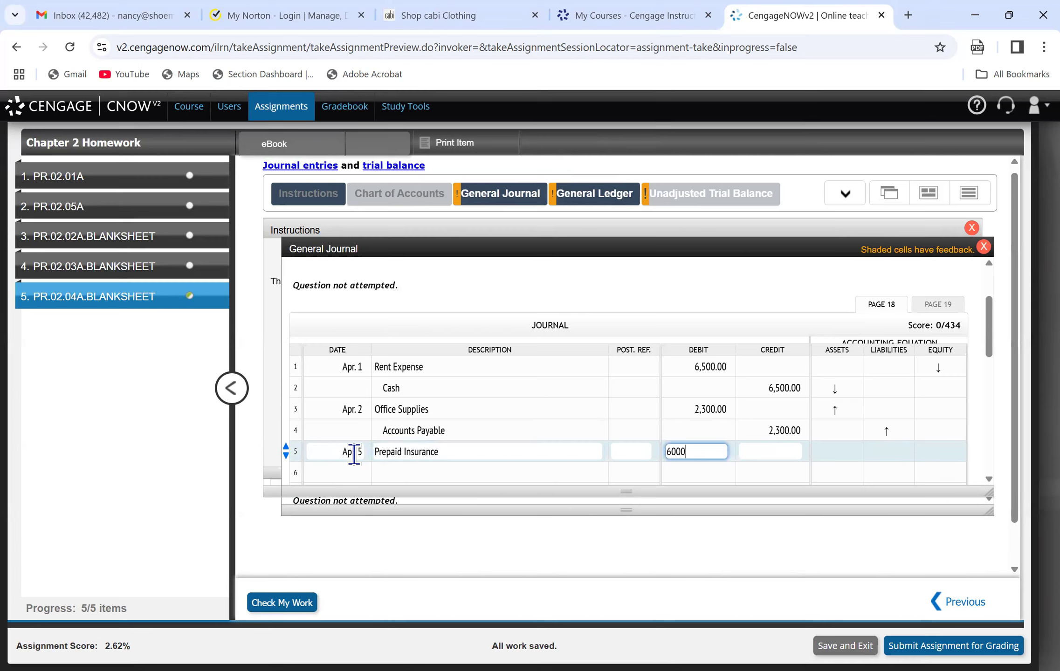
text(00)
Complete the April 5 entry's 6,000 debit and enter Cash on line 6 with a credit of 6,000.00.
click(420, 473)
text(Cash)
key(Tab)
key(Tab)
key(Tab)
text(6000.00)
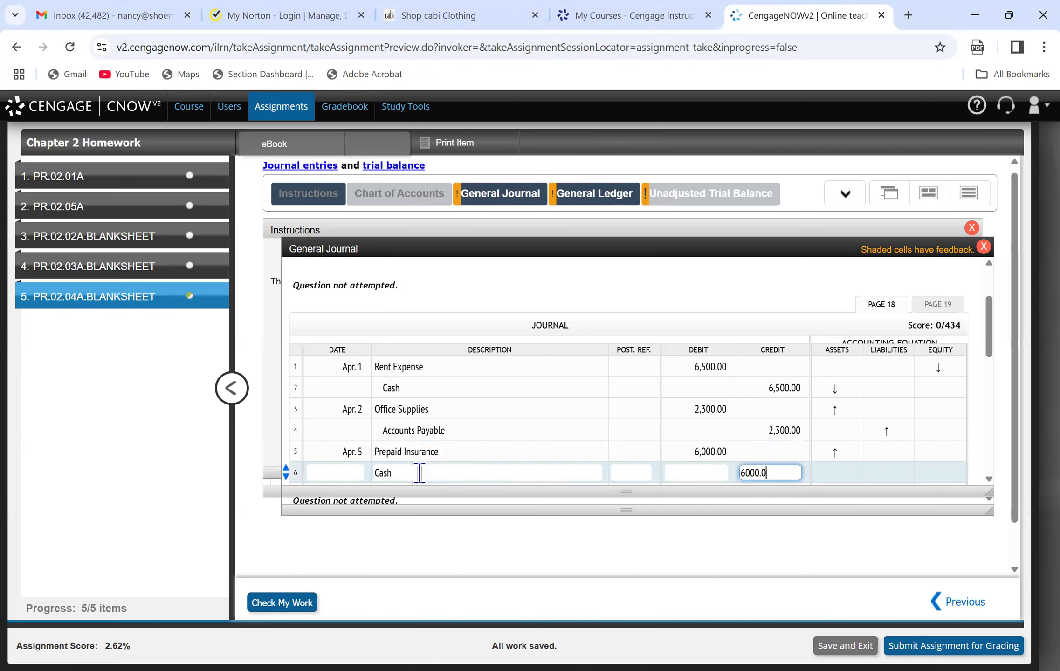
click(513, 447)
Check the April 10 transaction in the instructions and enter journal line 7: Apr. 10, Cash, debit 52,300.
drag(985, 347, 985, 372)
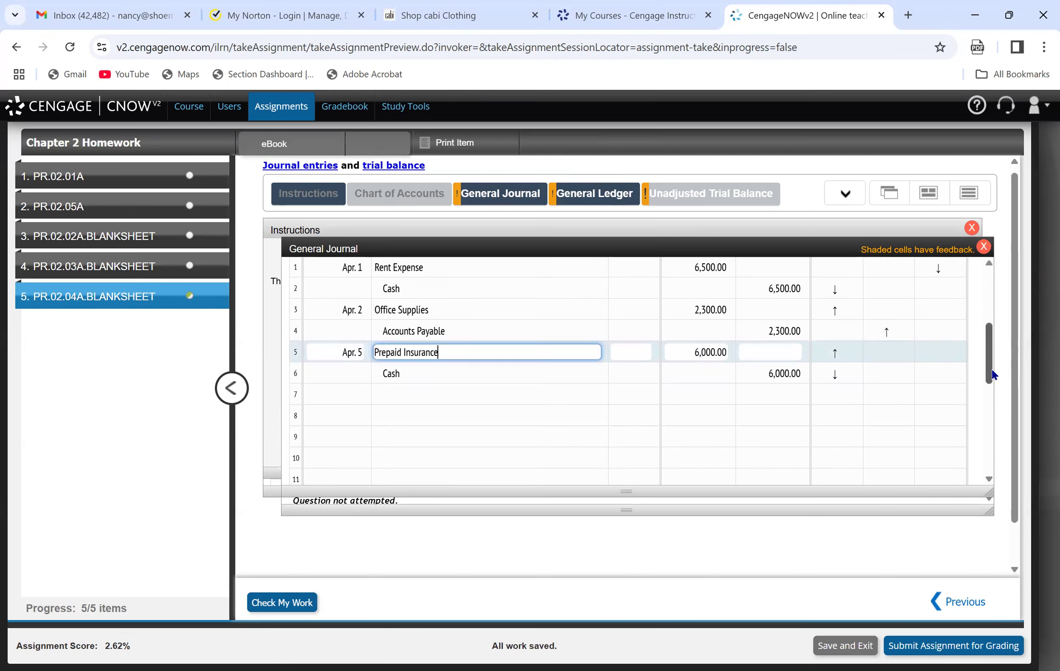
click(344, 395)
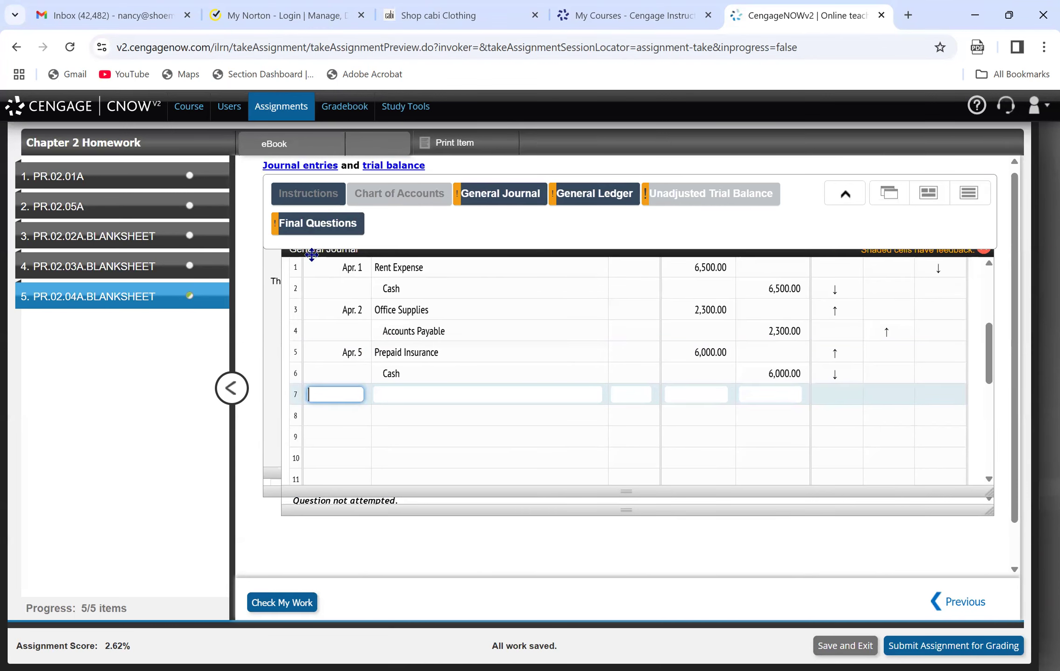
click(308, 224)
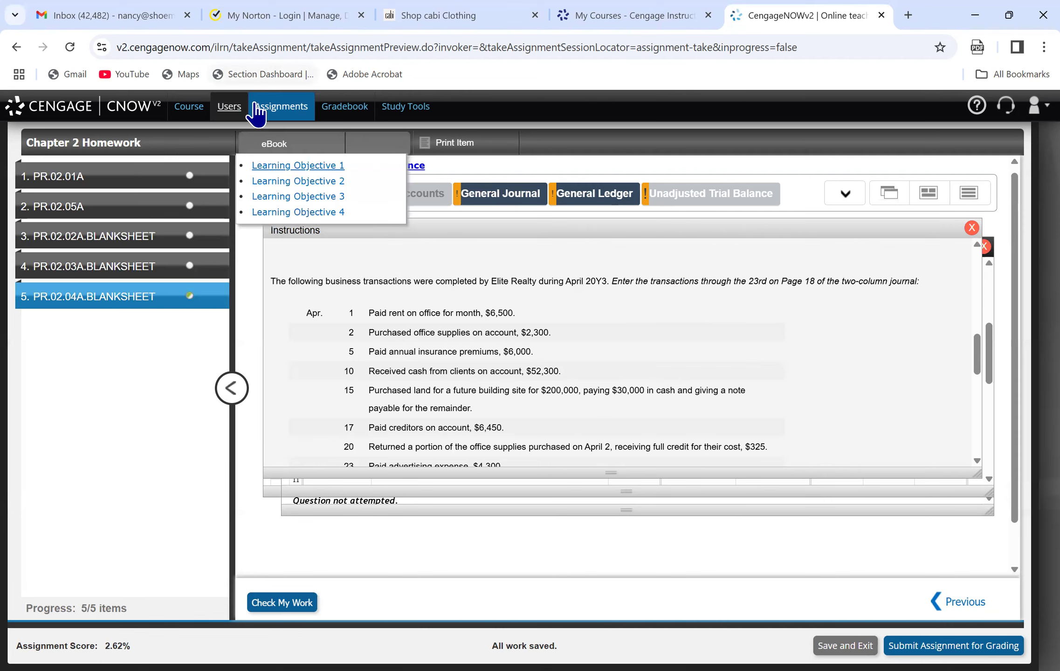
click(518, 196)
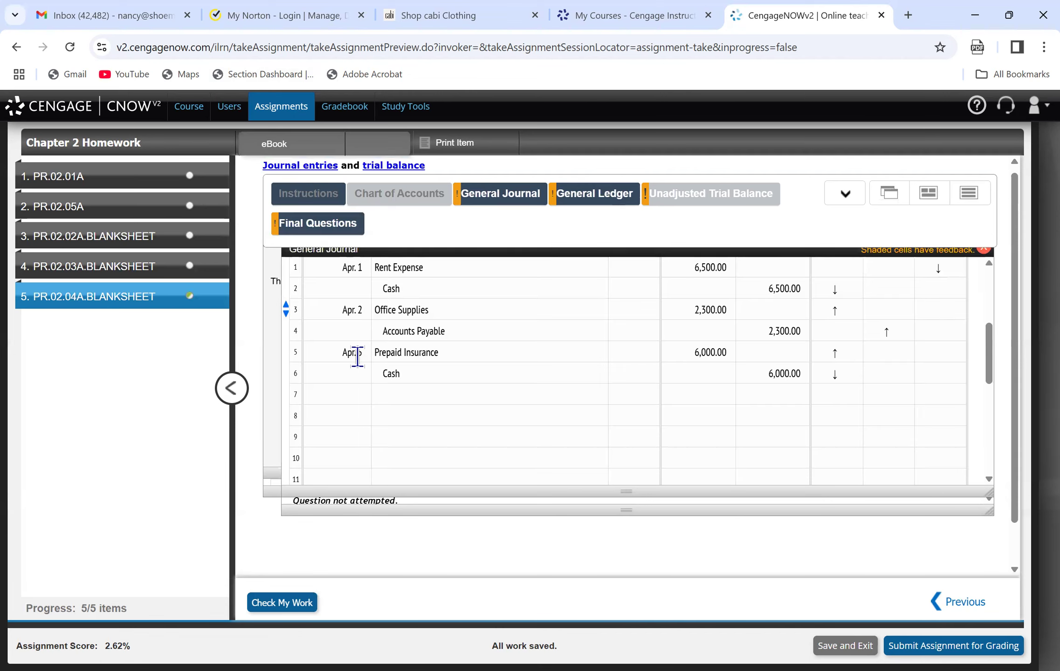
click(342, 393)
text(Apr. 10)
key(Tab)
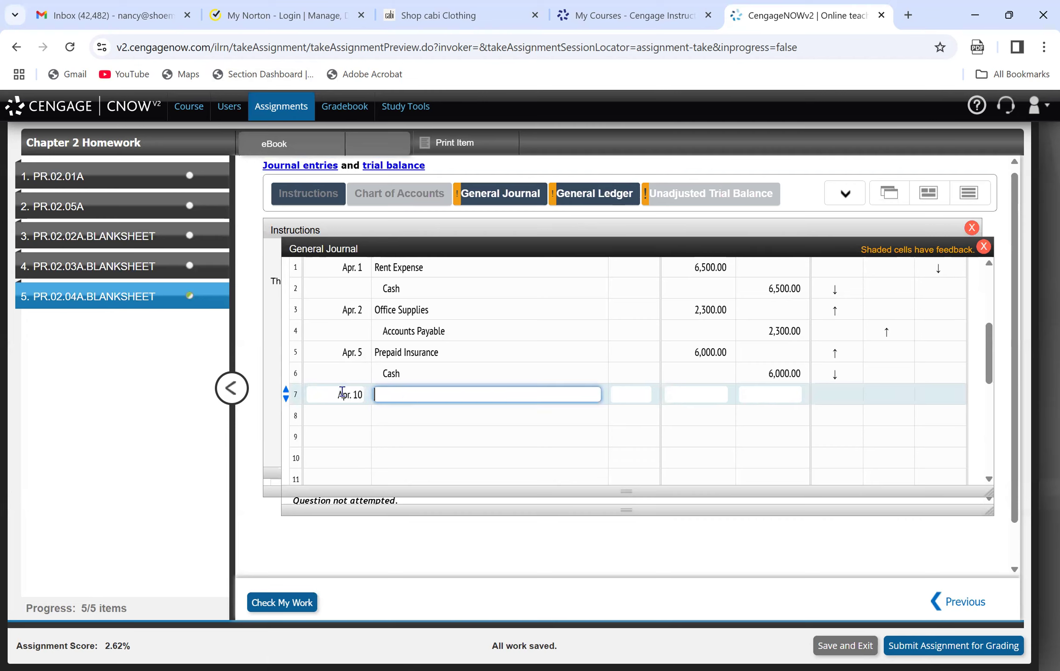
text(Cash)
key(Tab)
key(Tab)
text(52300)
key(Return)
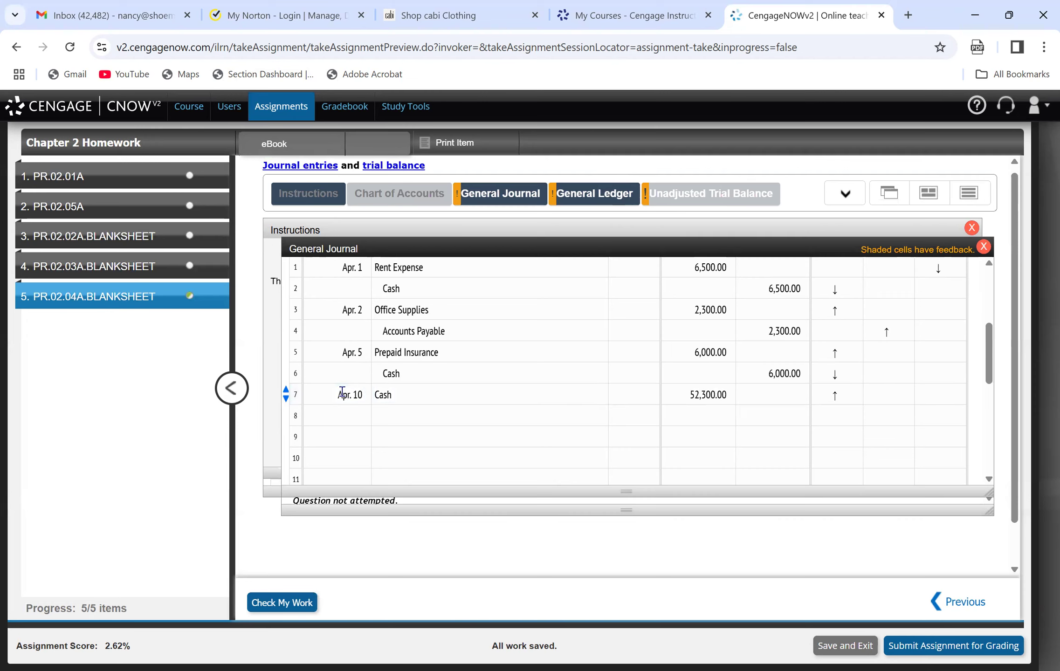
Enter Accounts Receivable on line 8 of the journal with a credit of 52,300.
click(416, 415)
text(Accounts Re)
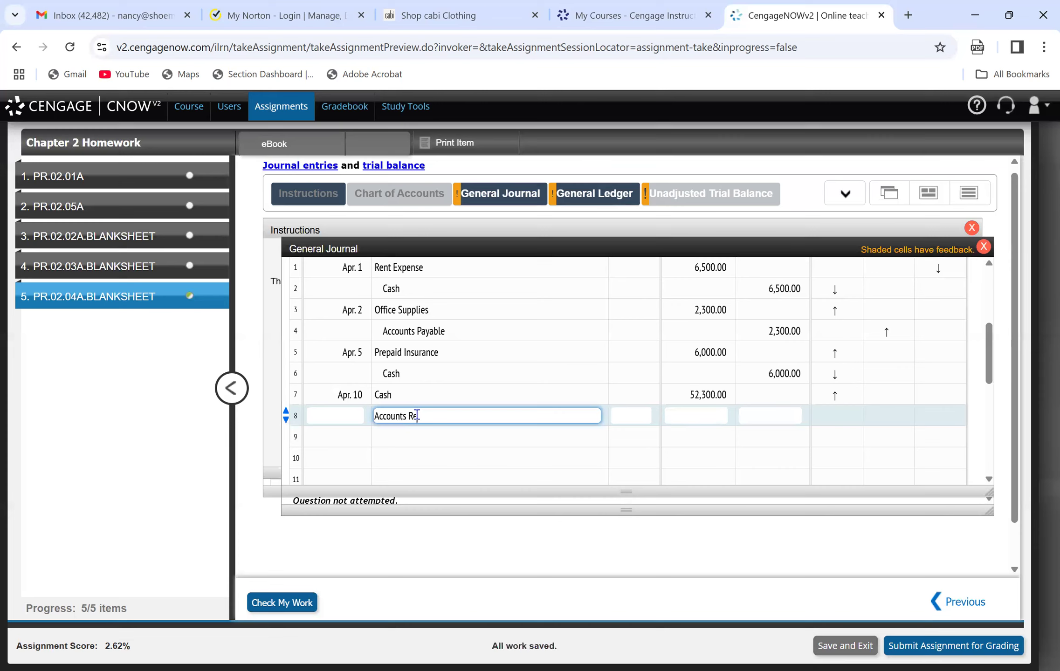
text(ceivable)
key(Tab)
key(Tab)
key(Tab)
text(52300)
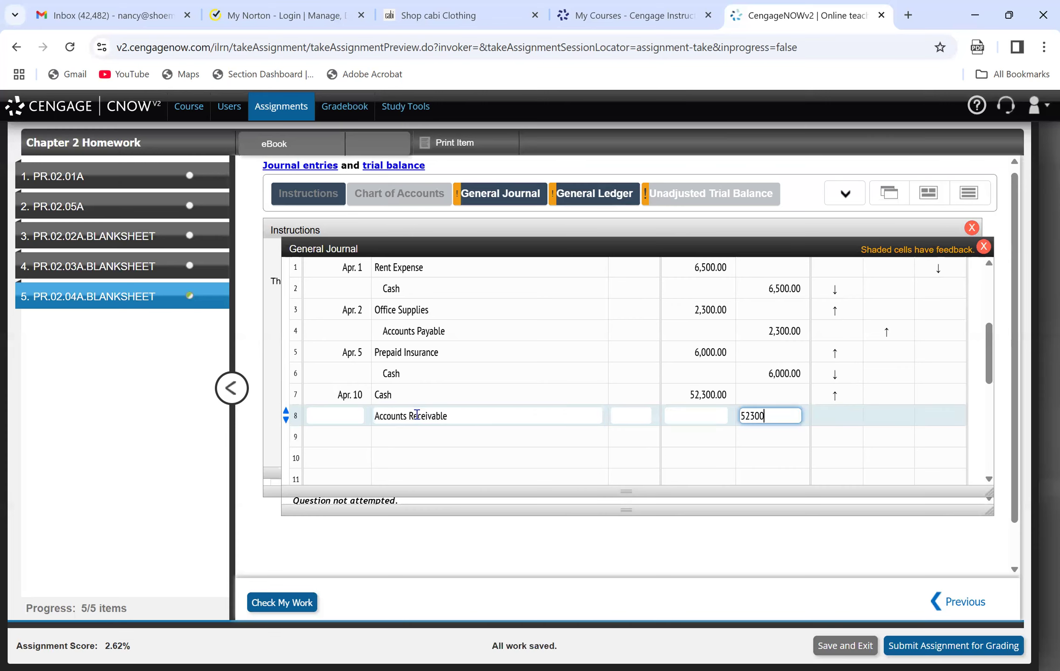
click(427, 431)
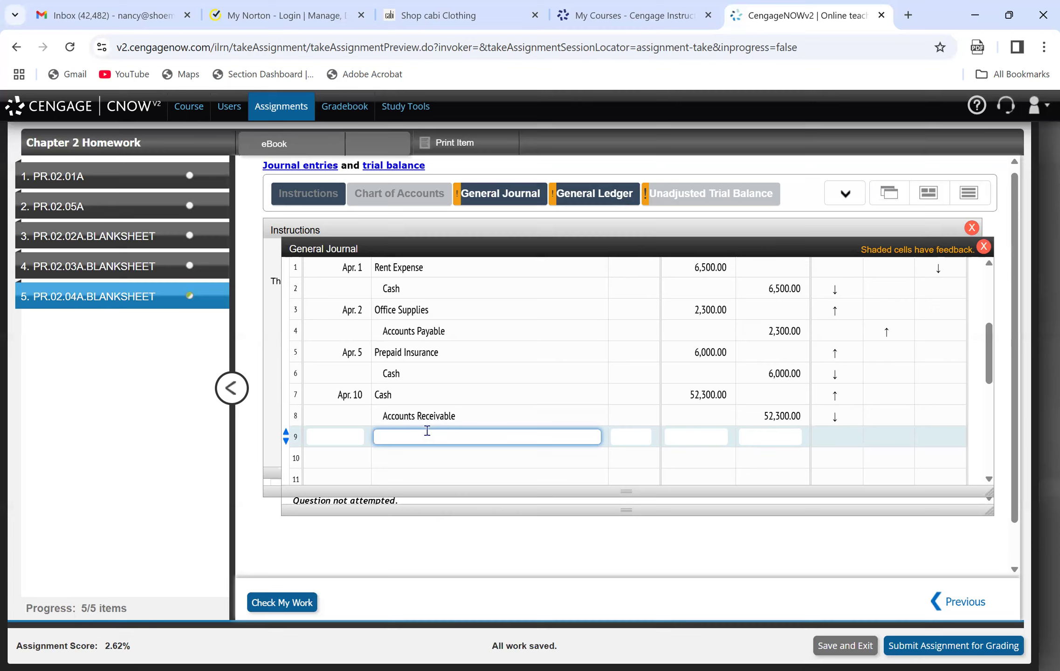
Check the April 15 transaction in the instructions and enter journal line 9: April 15, Land, debit 200,000.
click(376, 228)
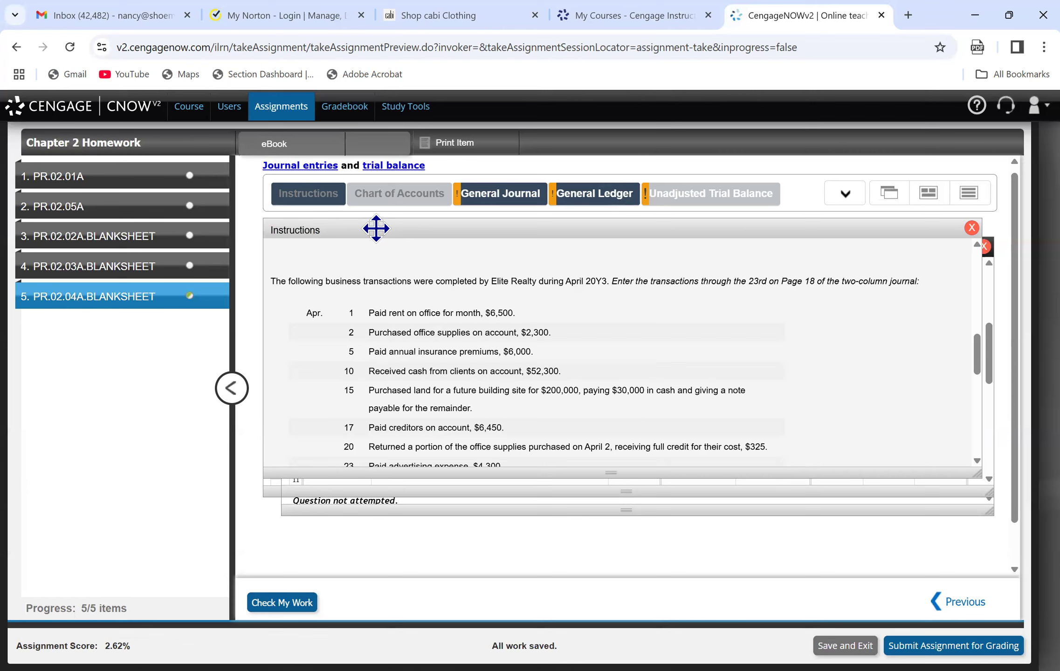
click(487, 193)
click(342, 438)
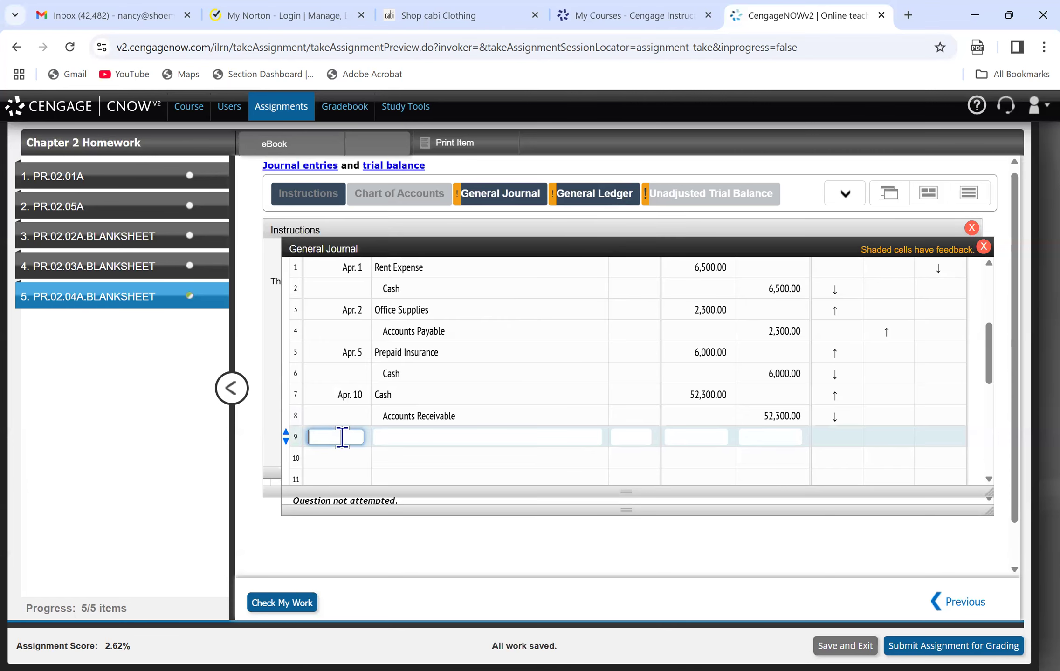
text(April)
key(Tab)
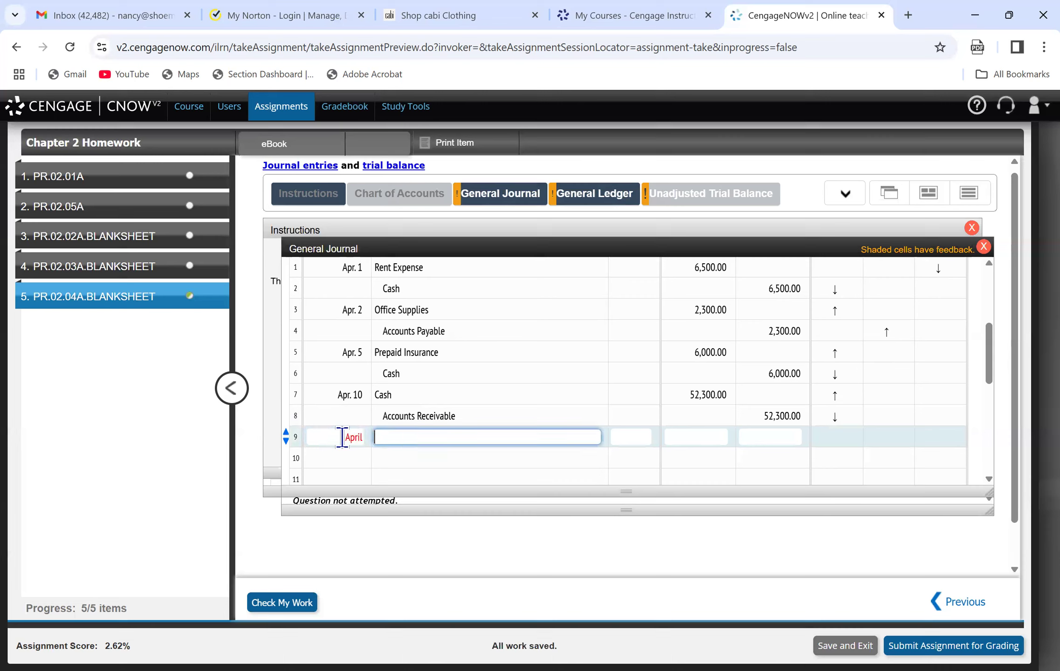
key(shift+Tab)
text(April 15)
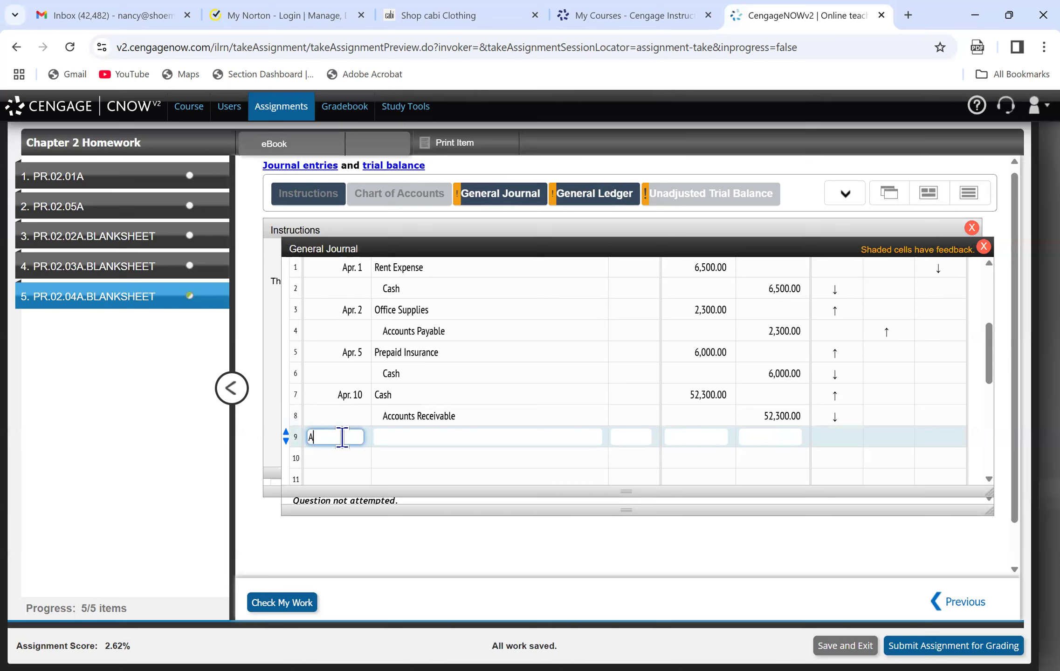
key(Tab)
text(Land)
key(Tab)
key(Tab)
text(200000)
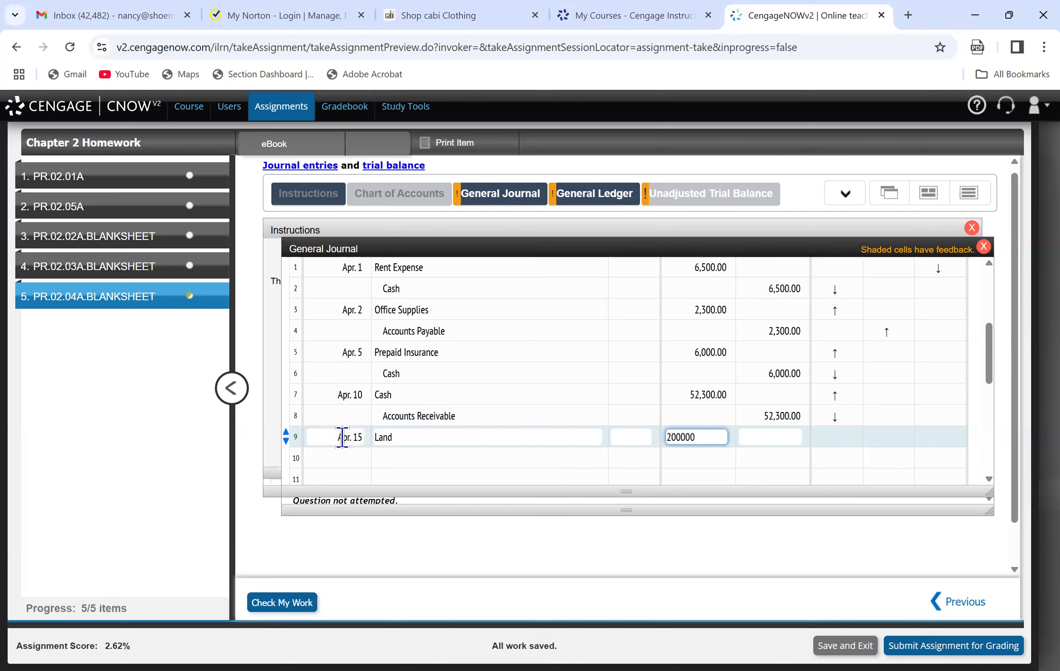
Enter Cash on line 10 of the journal with a credit of 30,000.
click(424, 455)
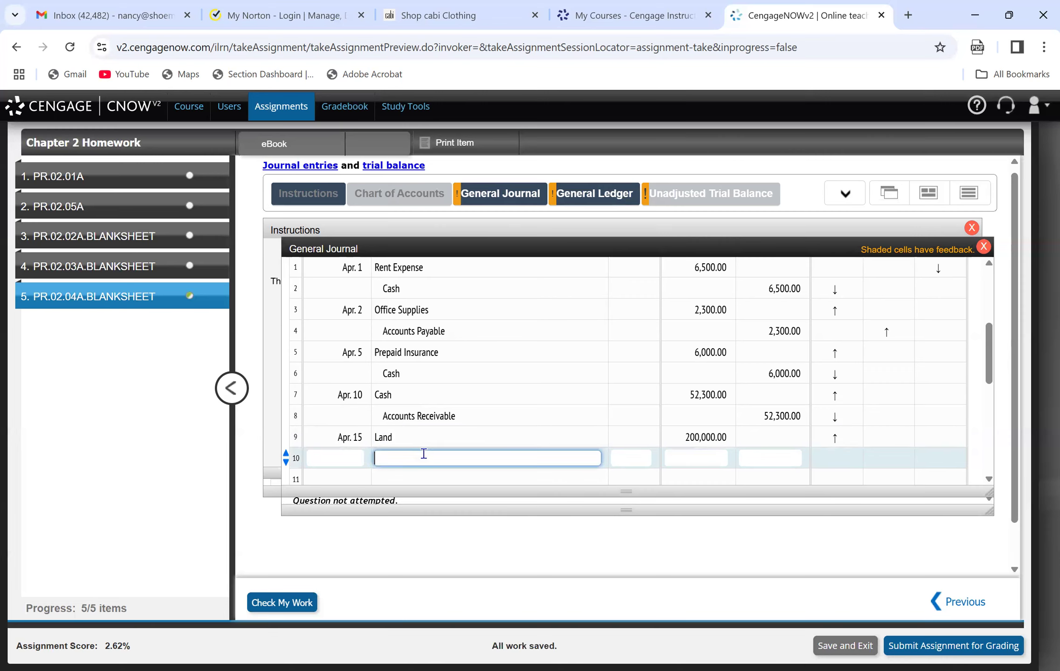
text(Cash)
key(Tab)
key(Tab)
key(Tab)
text(30000)
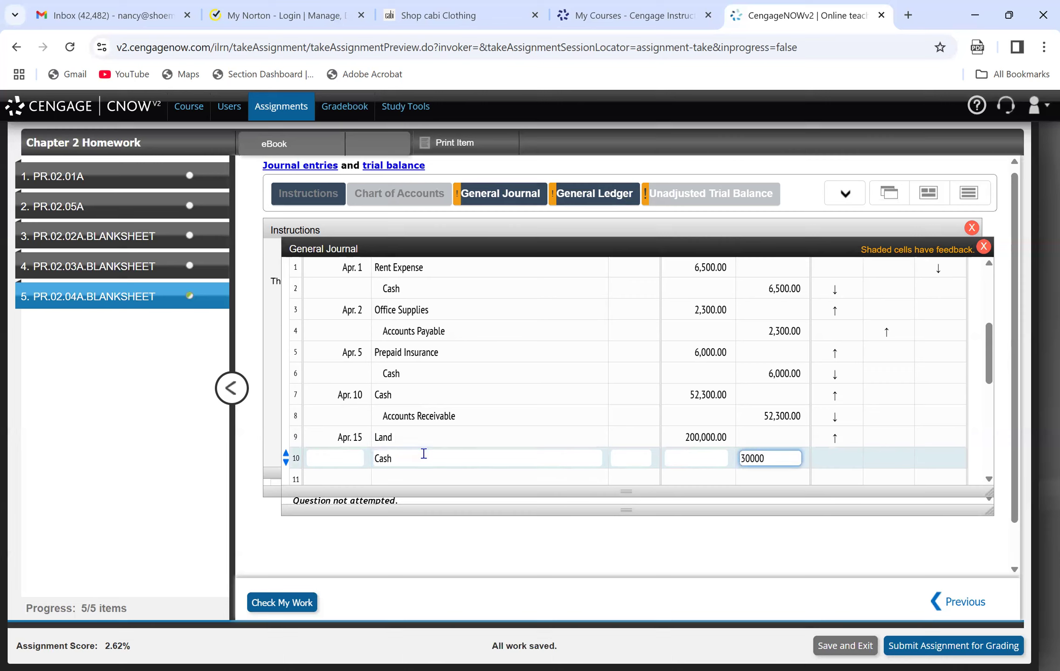
Enter Notes Payable on line 11 of the journal with a credit of 170,000.
click(429, 478)
text(Note Payable)
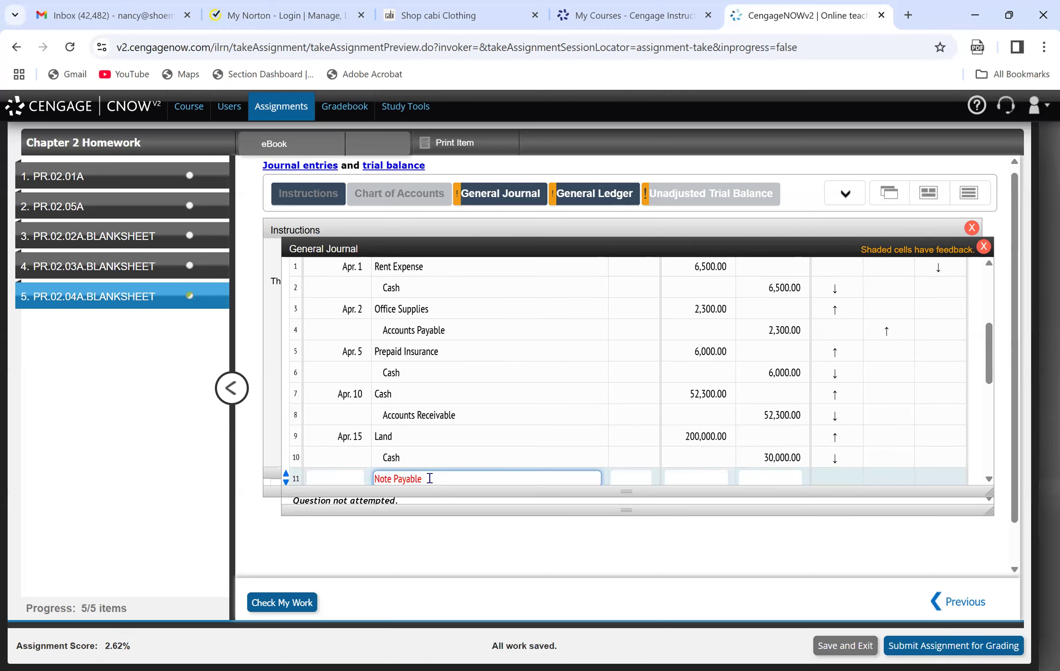
key(BackSpace)
key(BackSpace)
key(BackSpace)
key(BackSpace)
key(BackSpace)
key(BackSpace)
key(BackSpace)
key(BackSpace)
text(s Payable)
key(Tab)
key(Tab)
key(Tab)
text(170,)
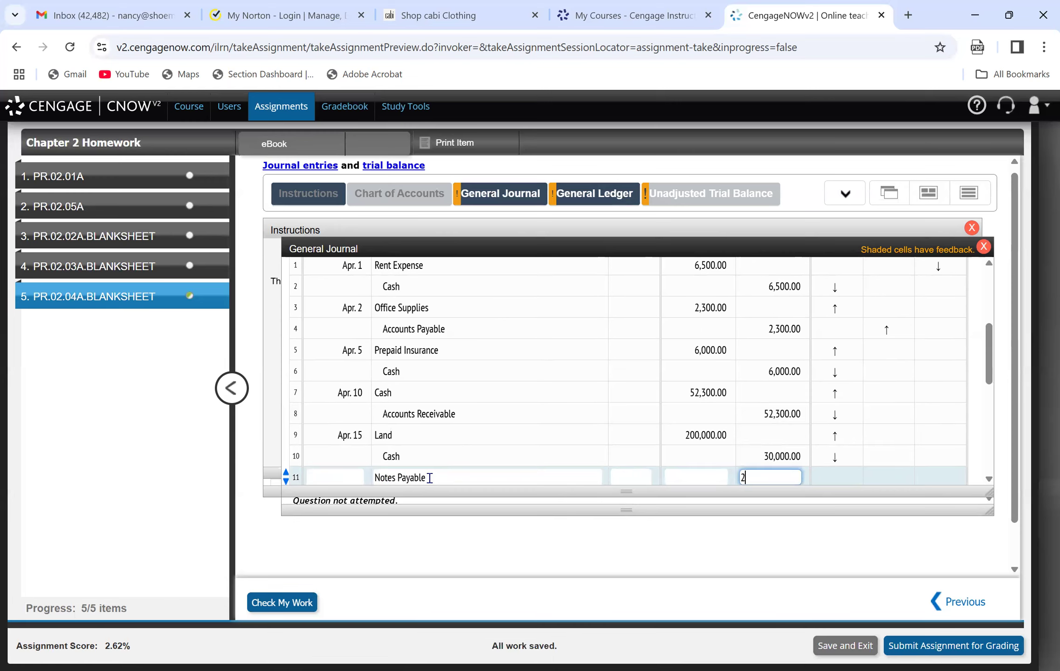
text(0000)
click(605, 457)
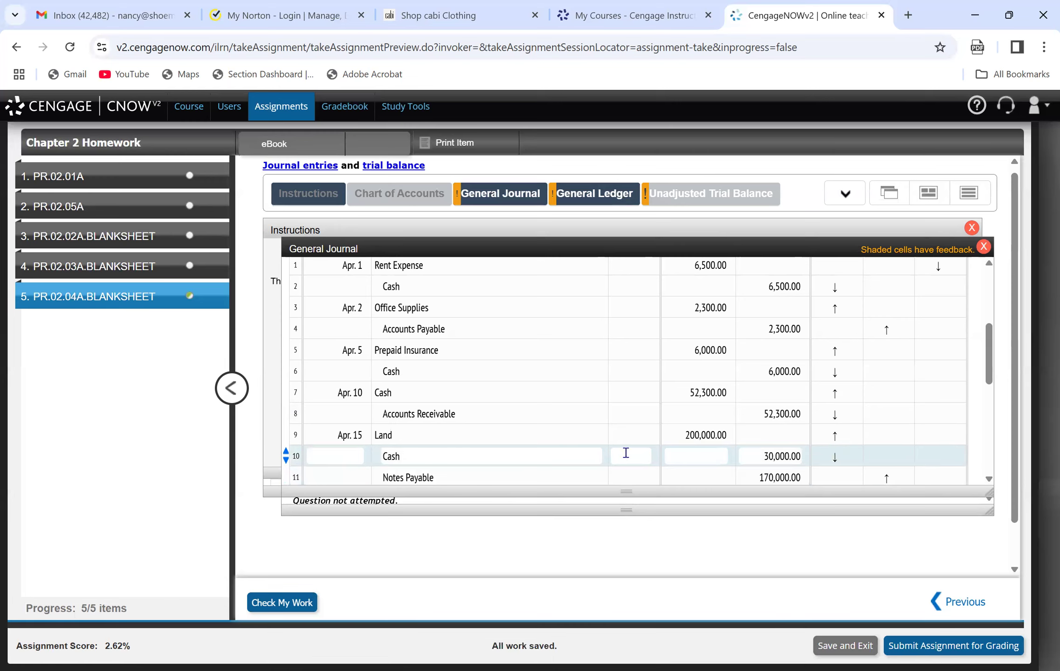
Check the April 17 transaction in the instructions and enter the date Apr. 17 and description Accounts Payable on journal line 12.
drag(989, 357, 992, 373)
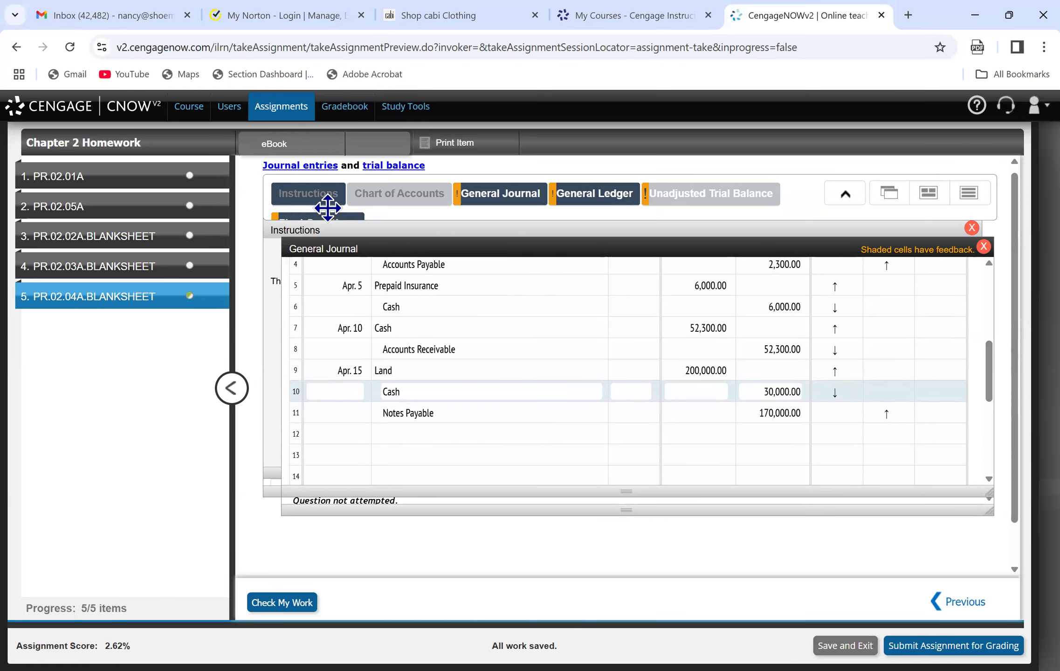
click(301, 198)
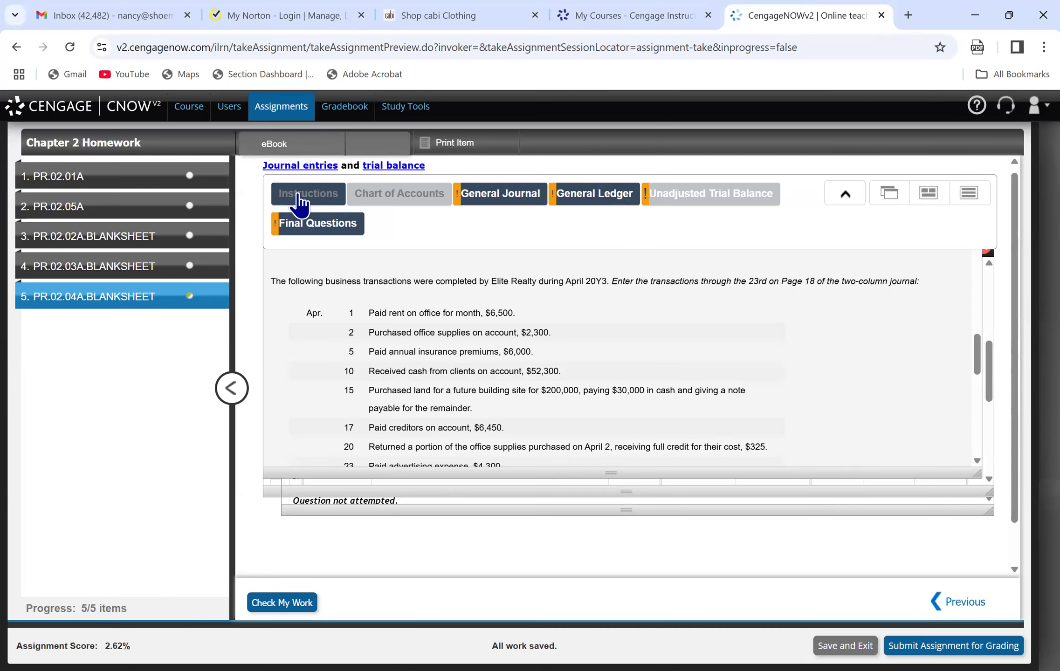
click(501, 196)
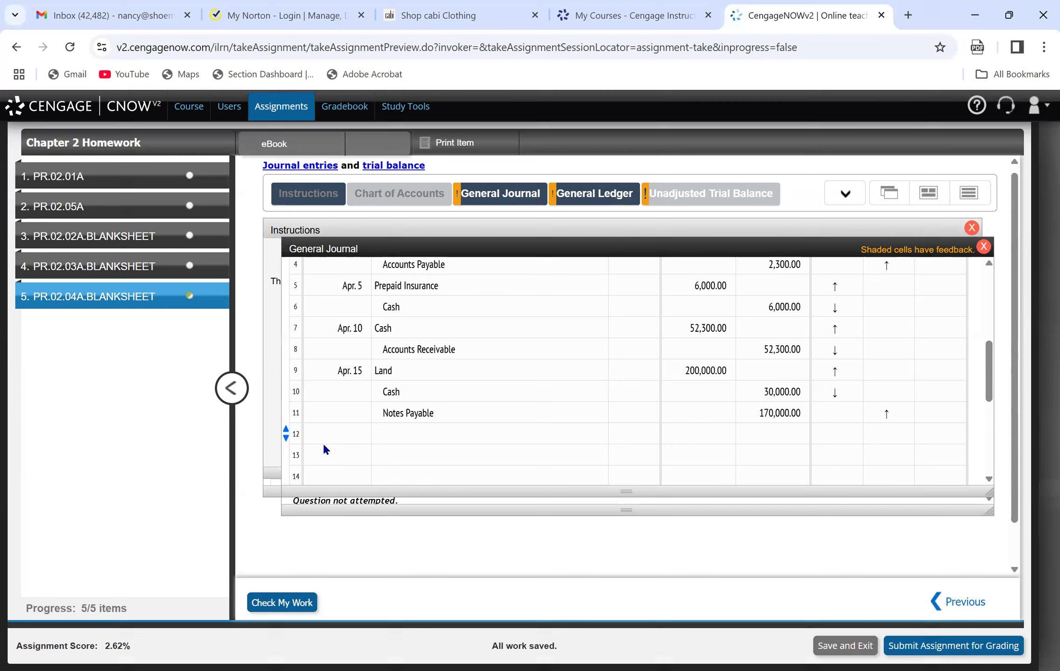
click(339, 434)
text(Apr. 17)
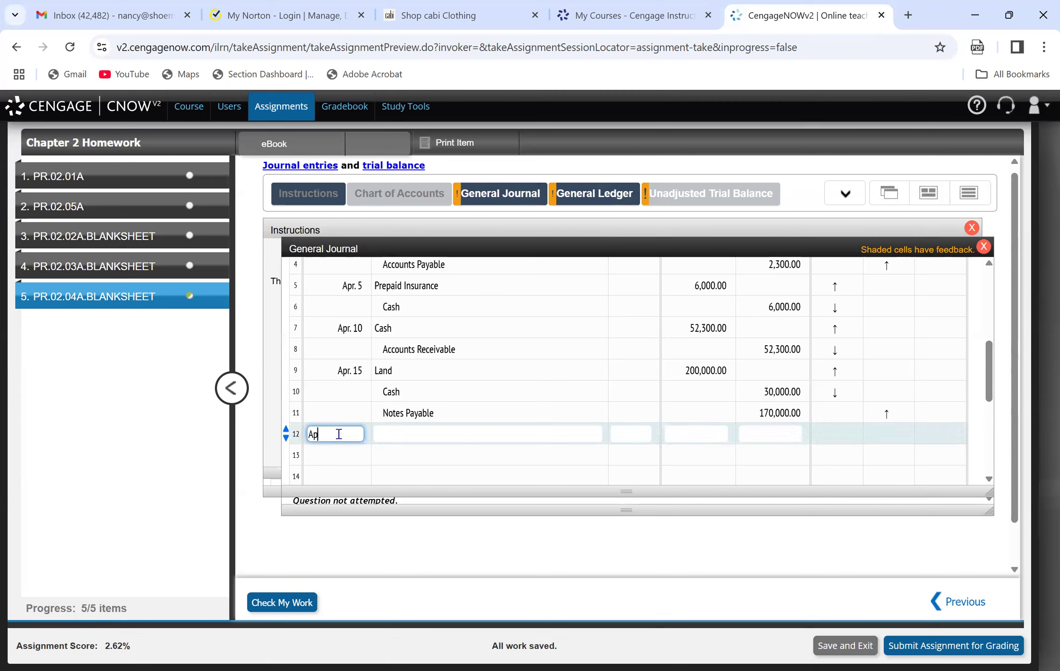
key(Tab)
text(d)
key(BackSpace)
text(Ac)
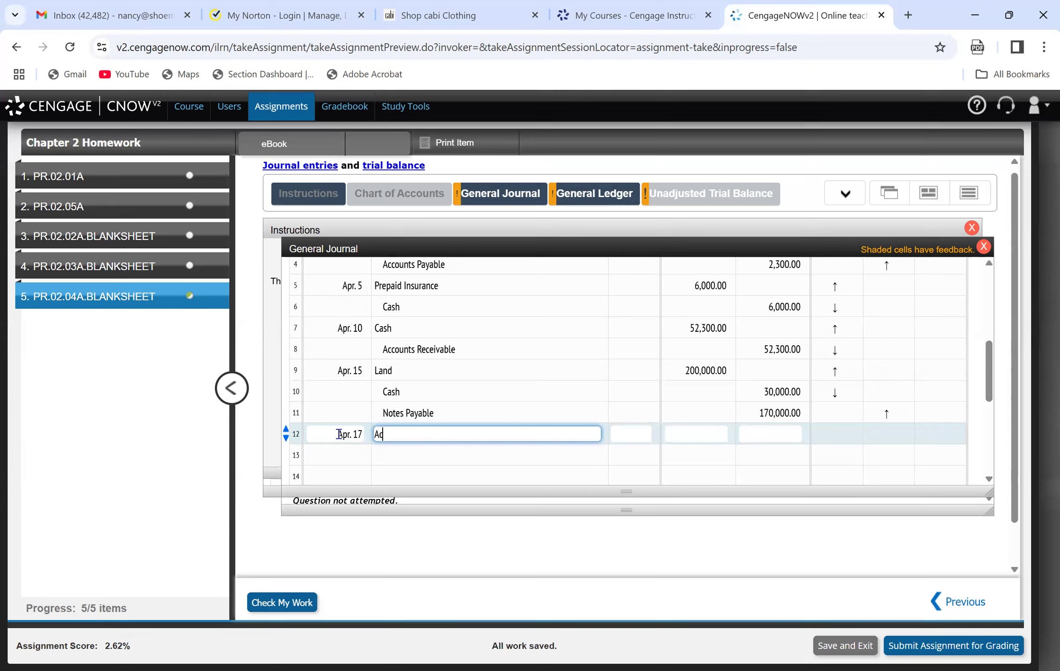
text(counts Payable)
key(Tab)
key(Tab)
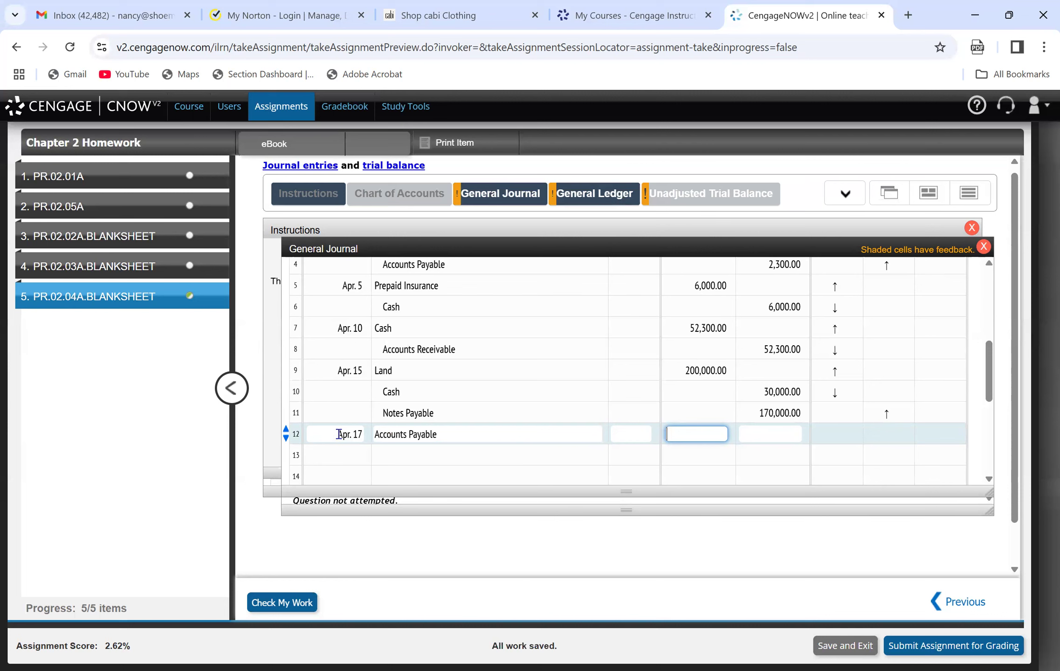
Recheck the April 17 amount in the instructions and enter a debit of 6,450 for Accounts Payable on line 12.
click(300, 201)
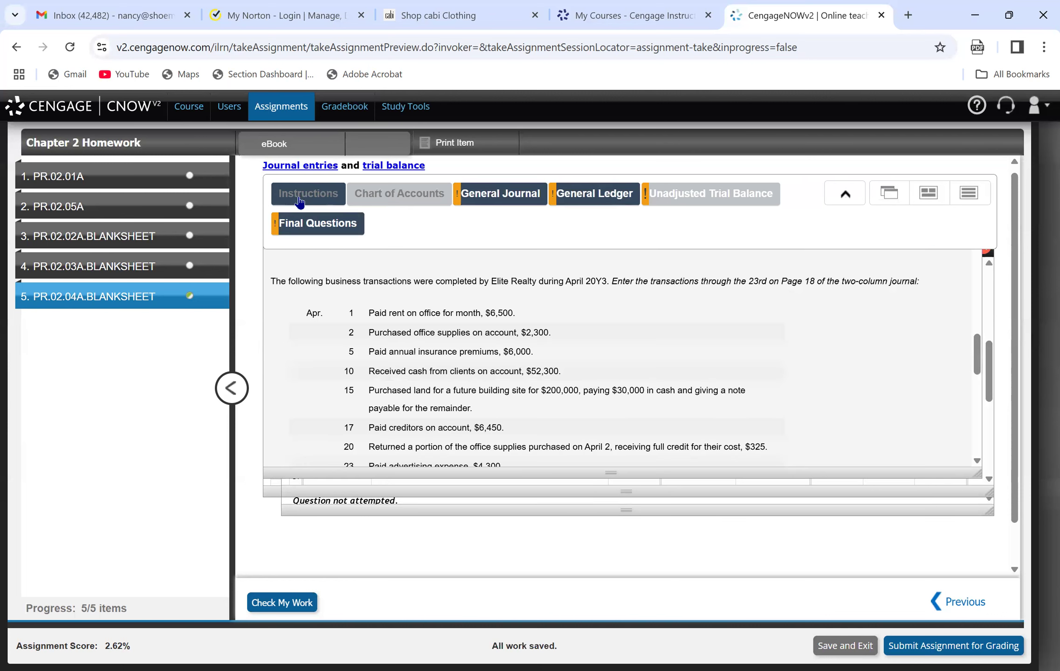
click(513, 194)
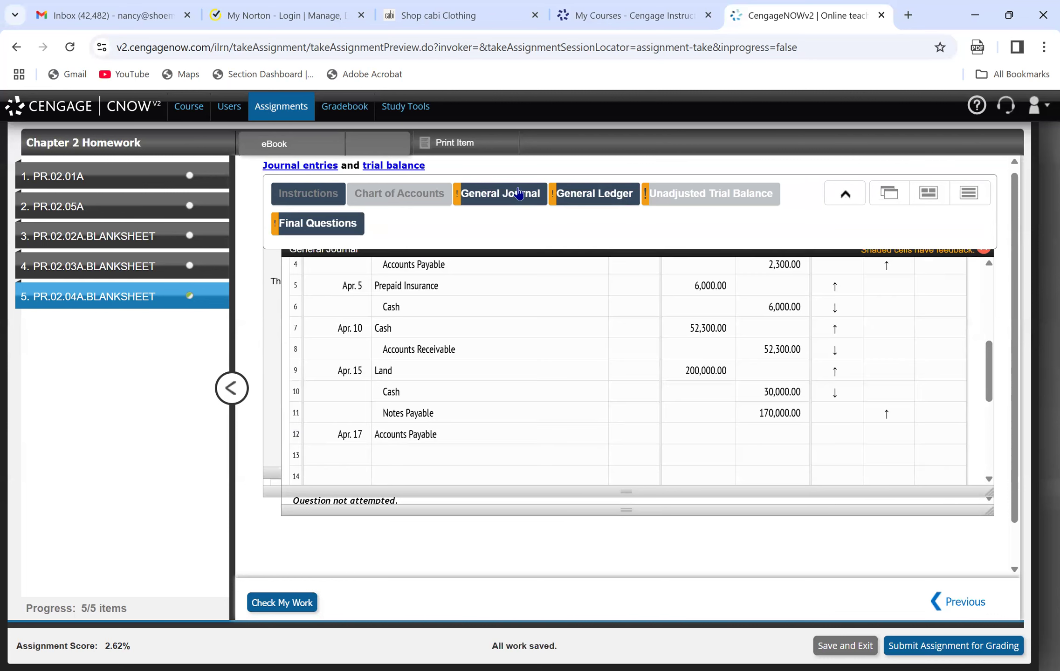
click(701, 435)
text(6450)
key(Tab)
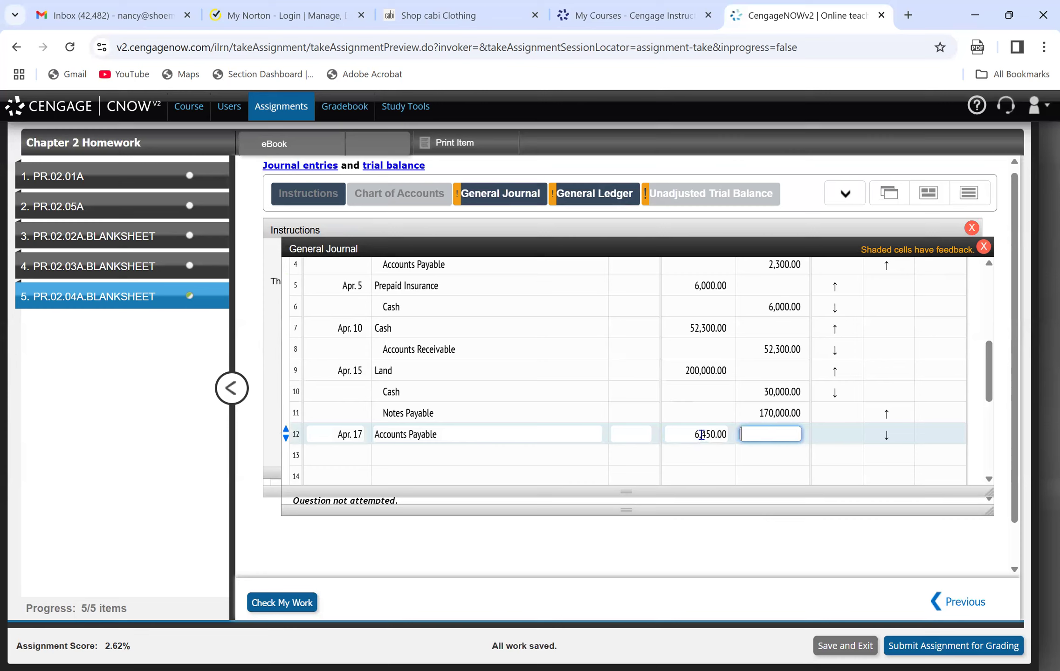
Enter Cash on line 13 of the journal with a credit of 6,450.00.
key(Tab)
key(Tab)
text(Cash)
key(Tab)
key(Tab)
key(Tab)
text(6,450.00)
key(Tab)
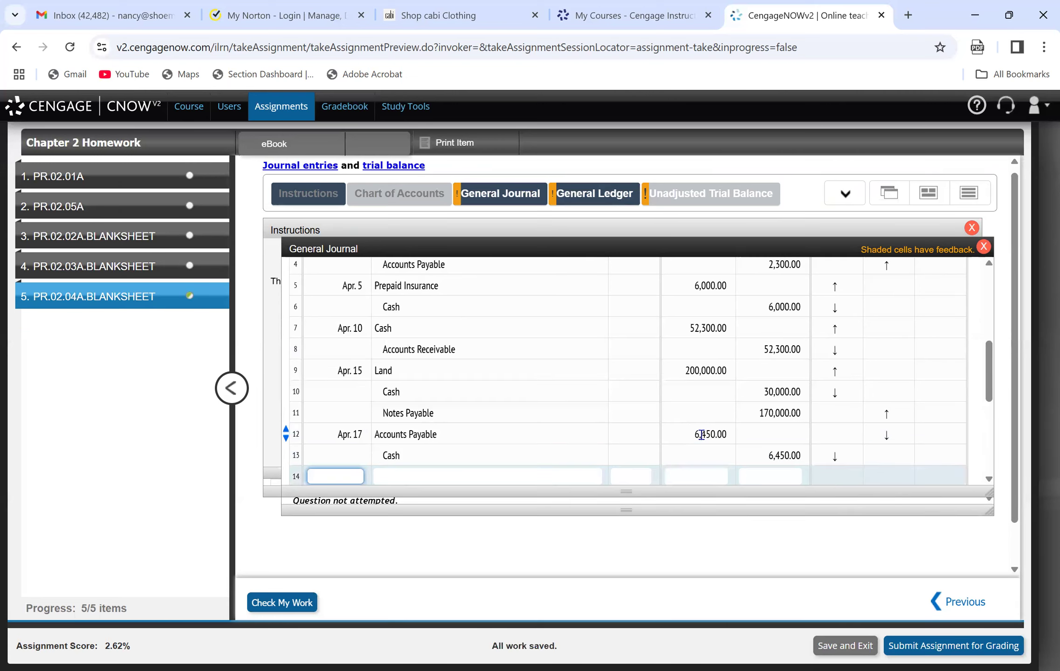
Check the April 20 transaction in the instructions and enter the date Apr. 20 on line 14 of the journal.
mouse_move(376, 197)
click(298, 219)
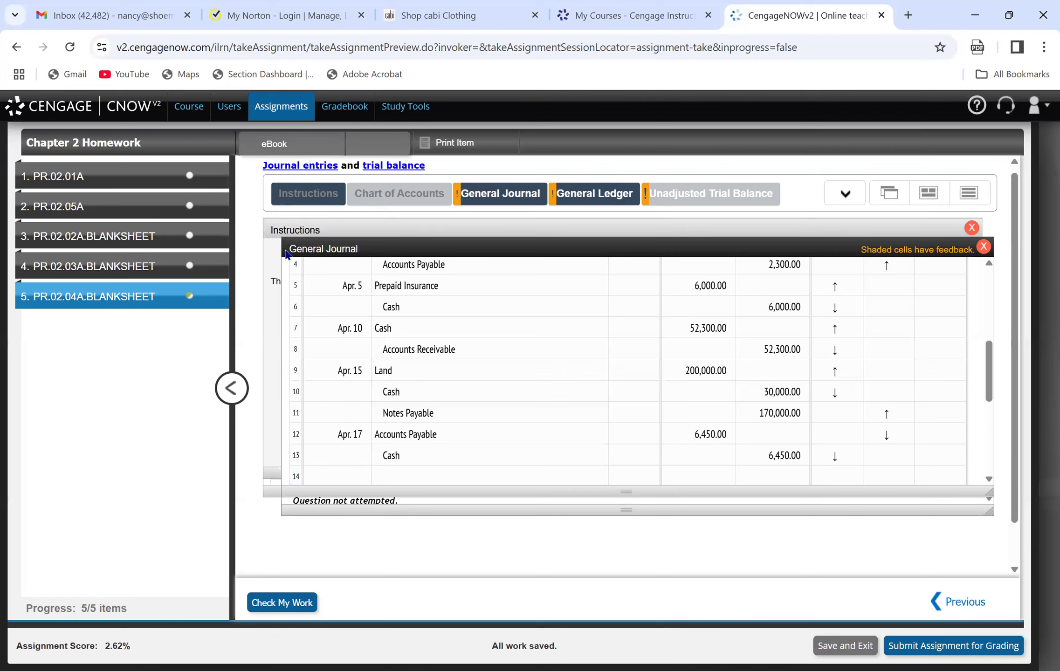
click(332, 231)
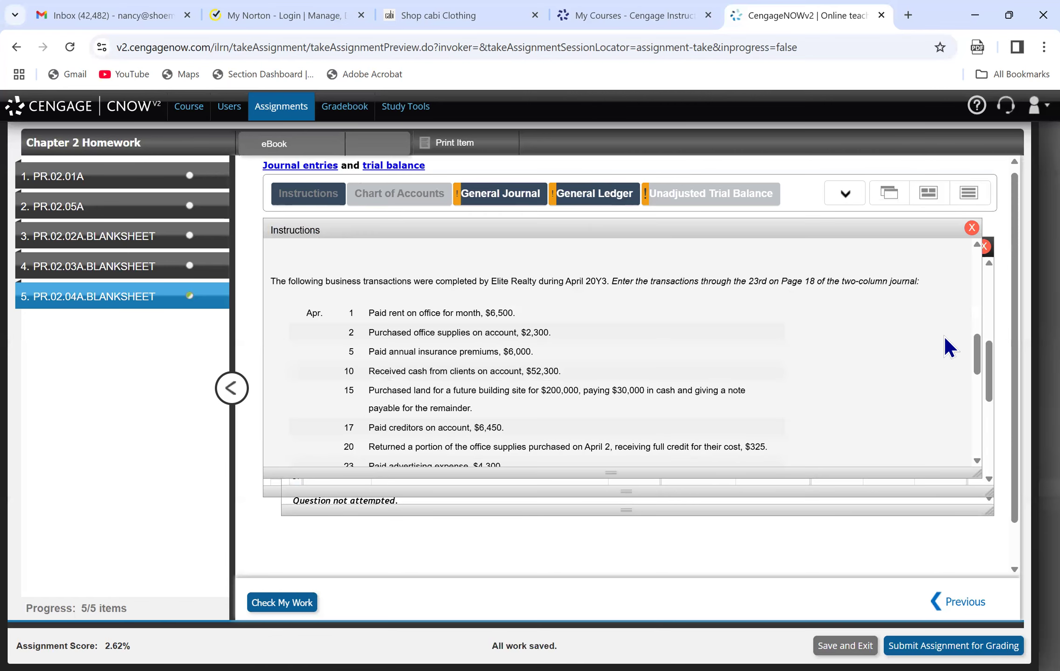
drag(978, 355, 979, 370)
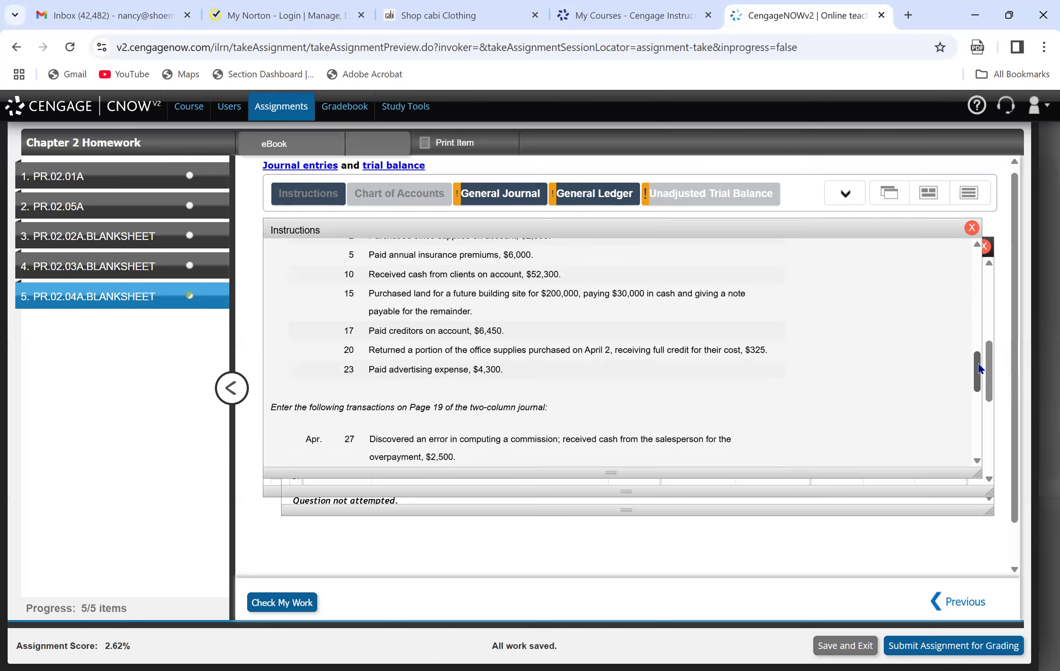
click(845, 193)
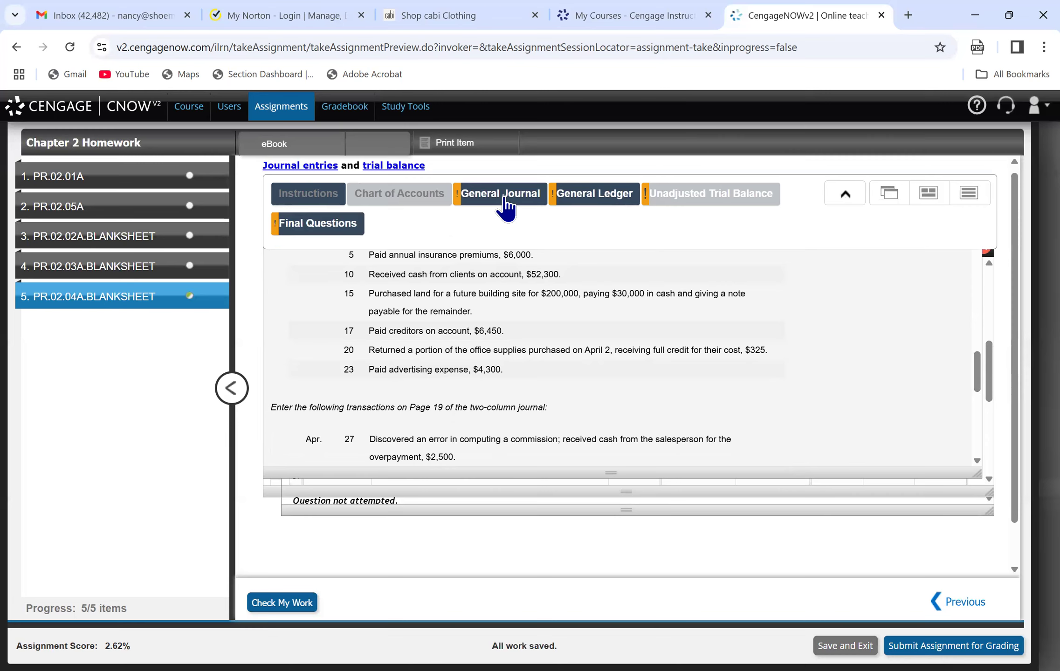
click(505, 200)
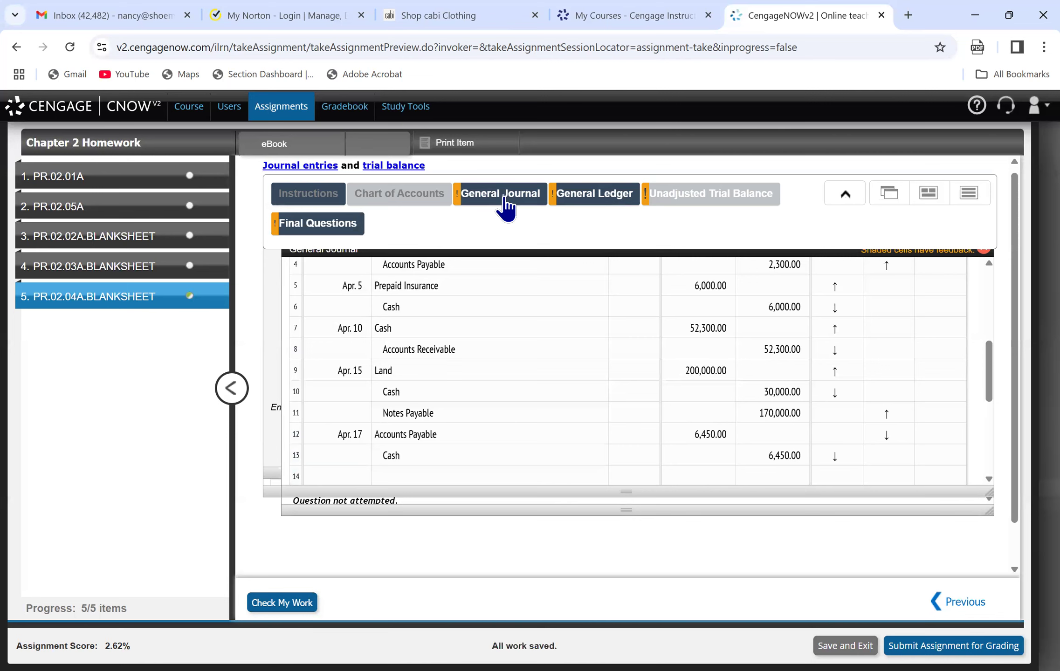
click(317, 194)
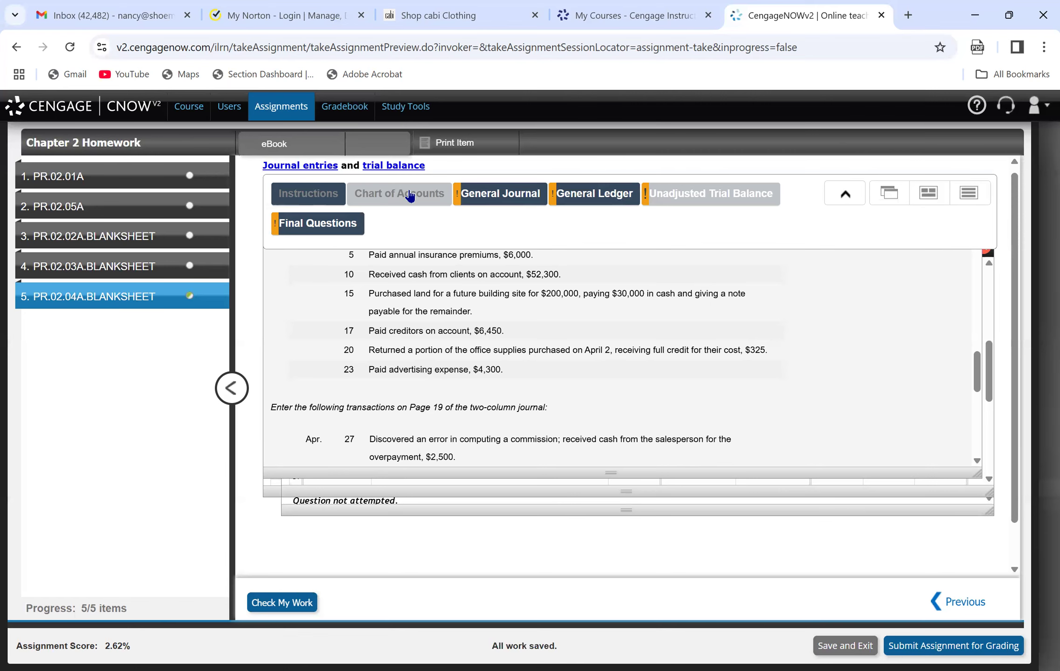
click(512, 192)
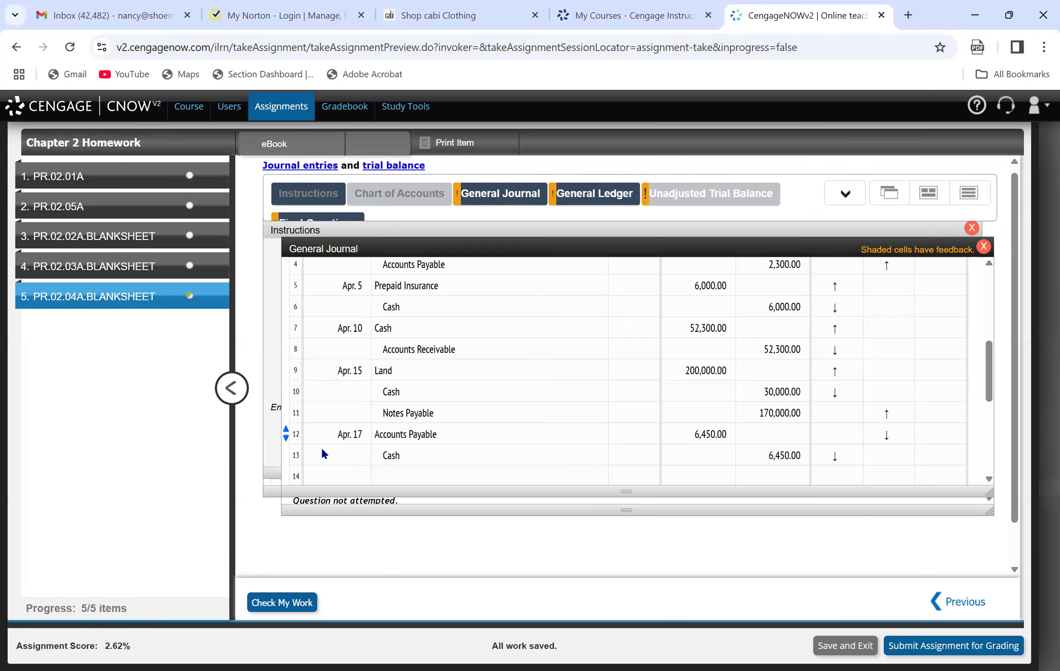
click(343, 477)
text(Apr. 20)
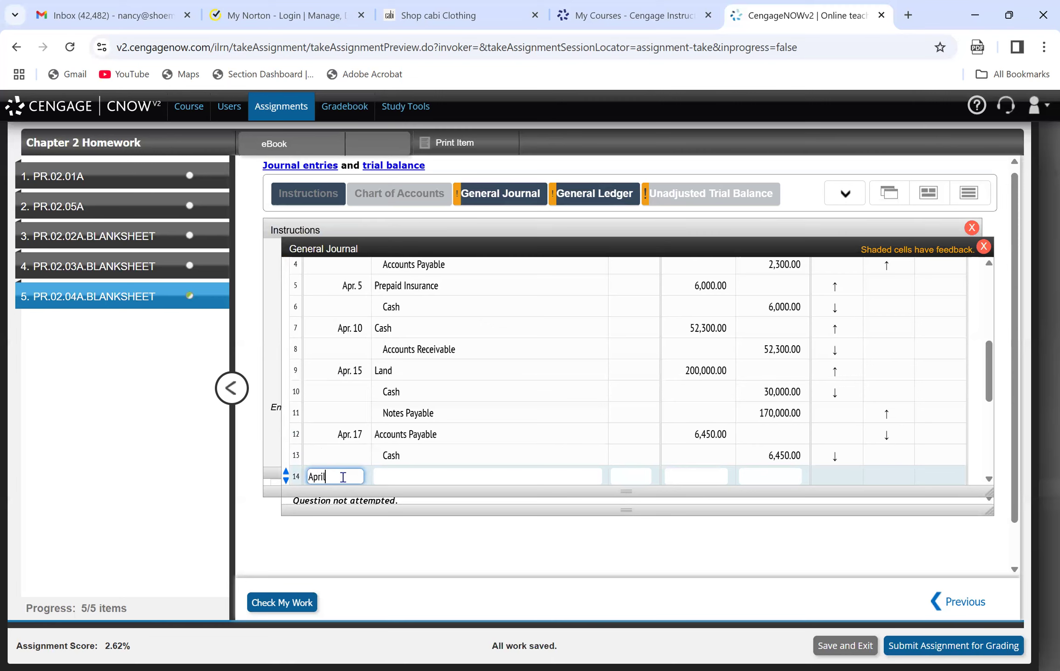
key(Tab)
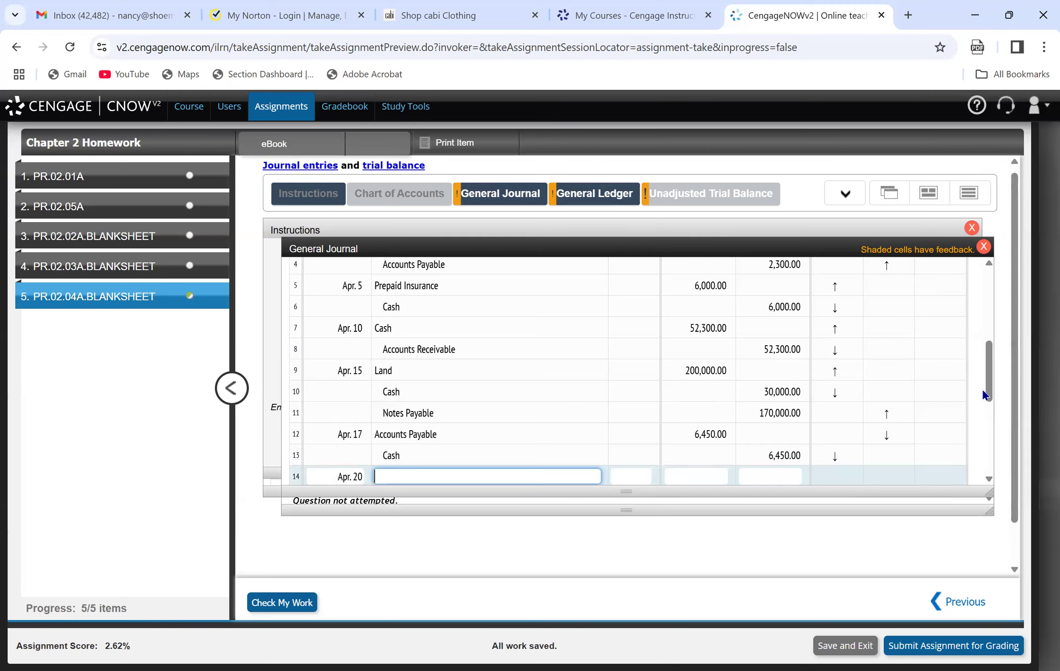
Enter Accounts Payable on line 14 of the journal with a debit of 325.
scroll(993, 409, down, 1)
scroll(993, 408, down, 1)
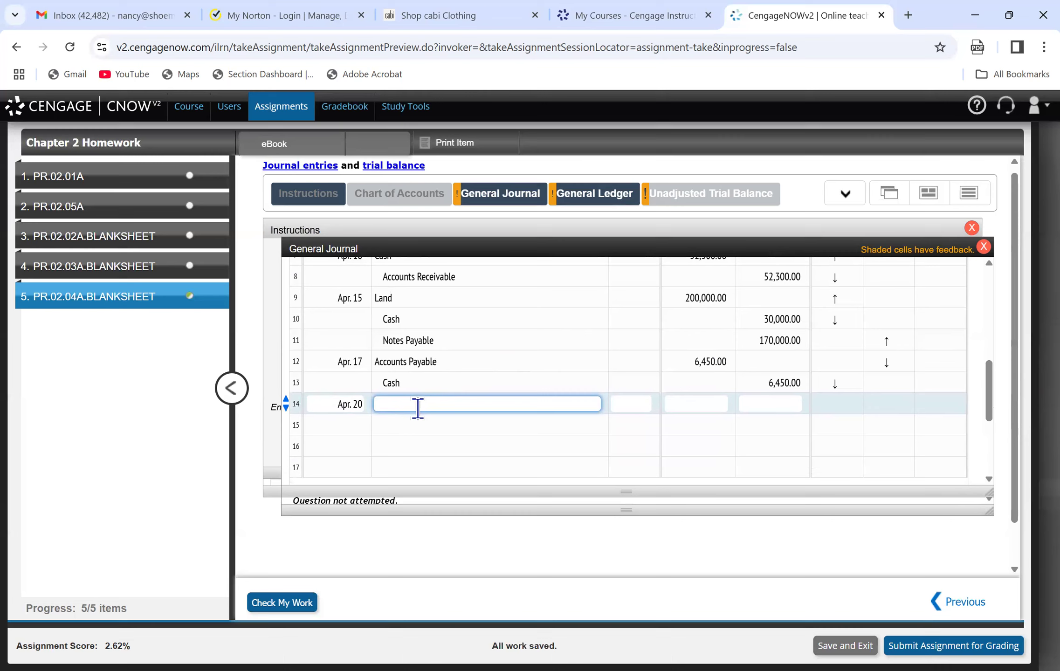
text(Accounts Payable)
key(Tab)
key(Tab)
text(325)
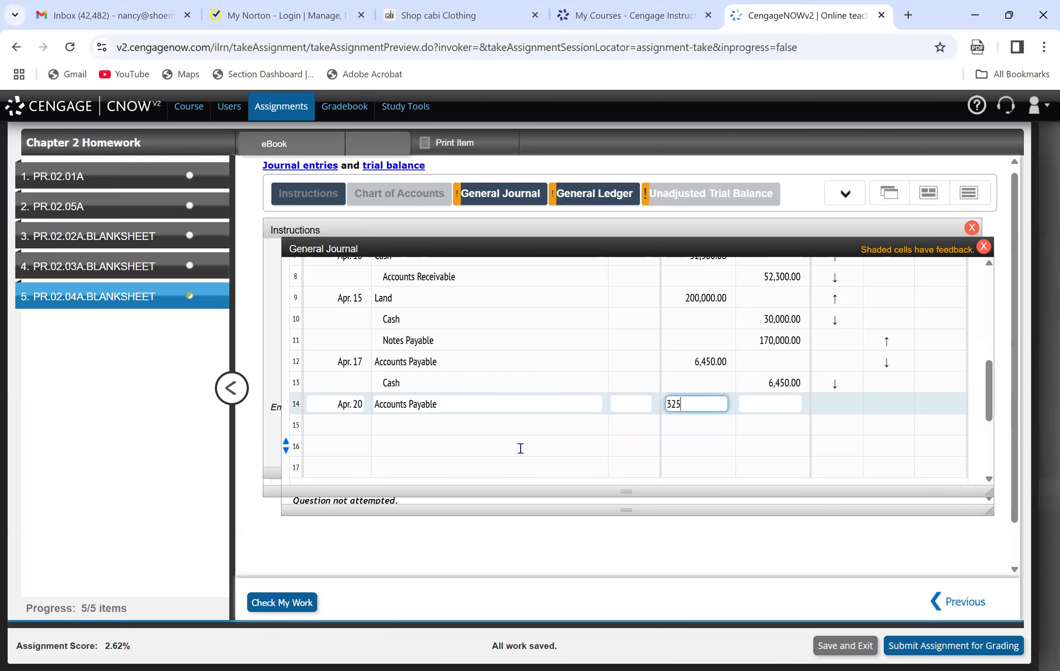
Enter Office Supplies on line 15 of the journal with a credit of 325.
click(509, 429)
text(Supplies)
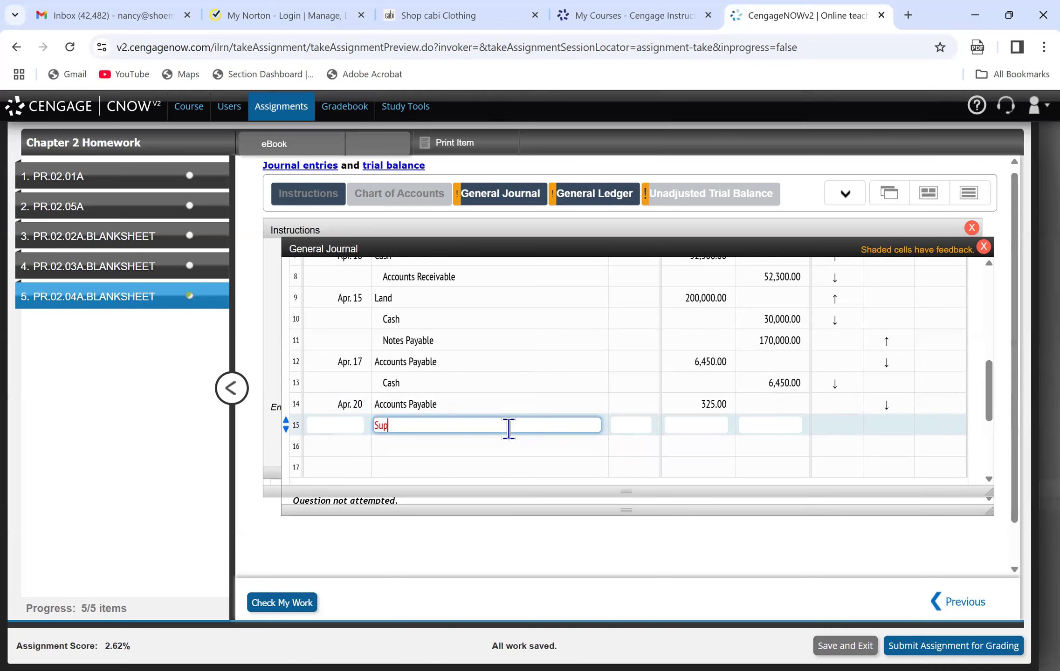
key(BackSpace)
key(BackSpace)
key(BackSpace)
key(BackSpace)
key(BackSpace)
key(BackSpace)
key(BackSpace)
key(BackSpace)
text(Office Supplies)
key(Tab)
key(Tab)
text(325)
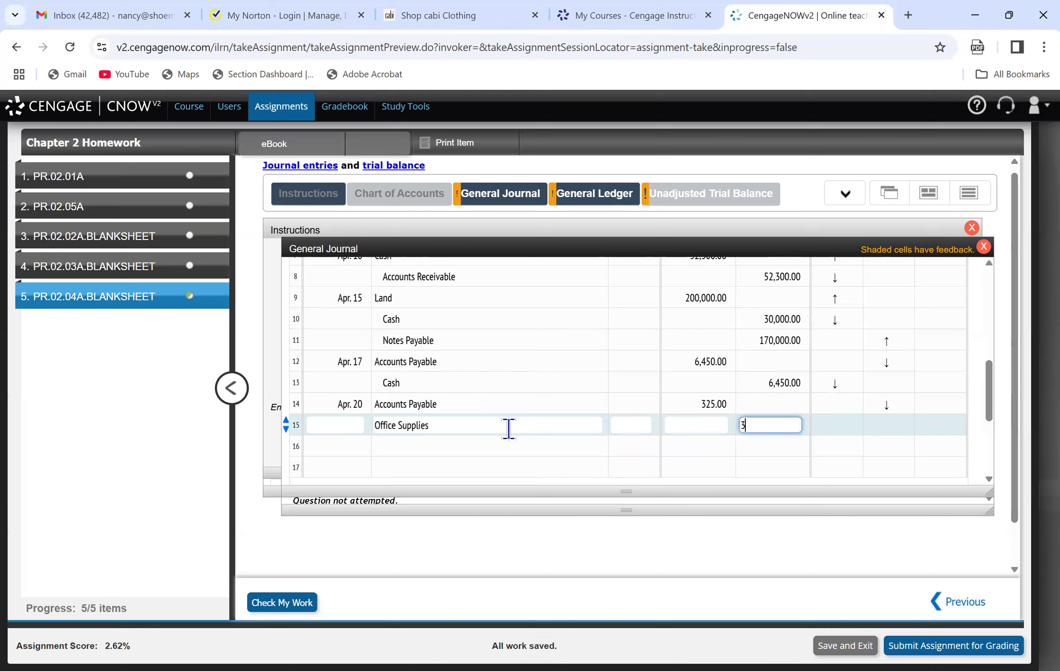
Check the April 23 transaction in the instructions and enter the date Apr. 23 on line 16 of the journal.
click(346, 444)
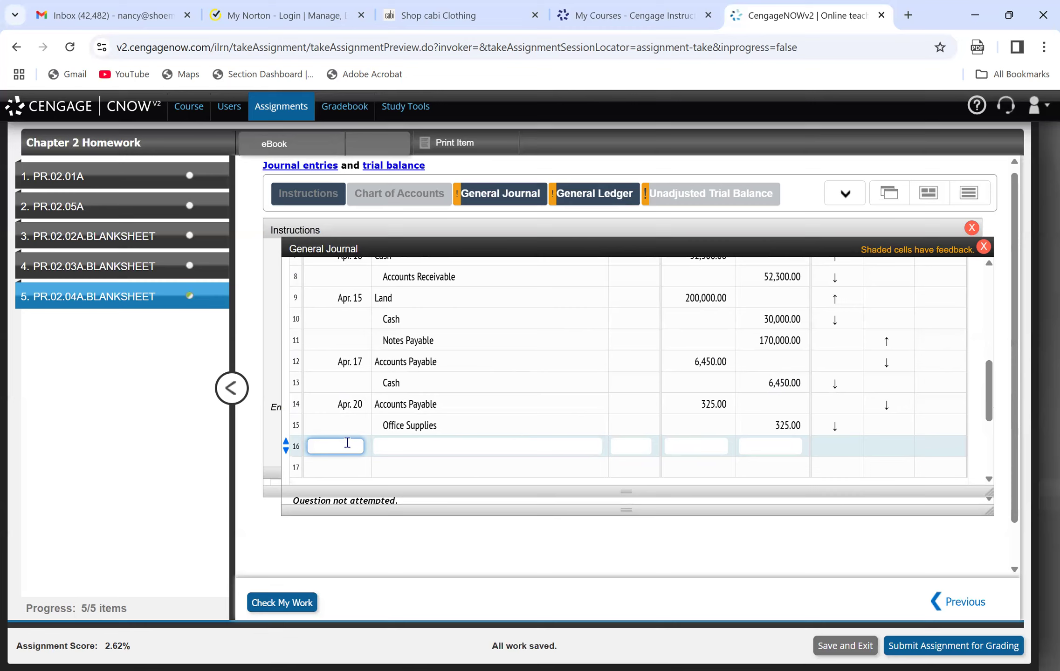
click(300, 233)
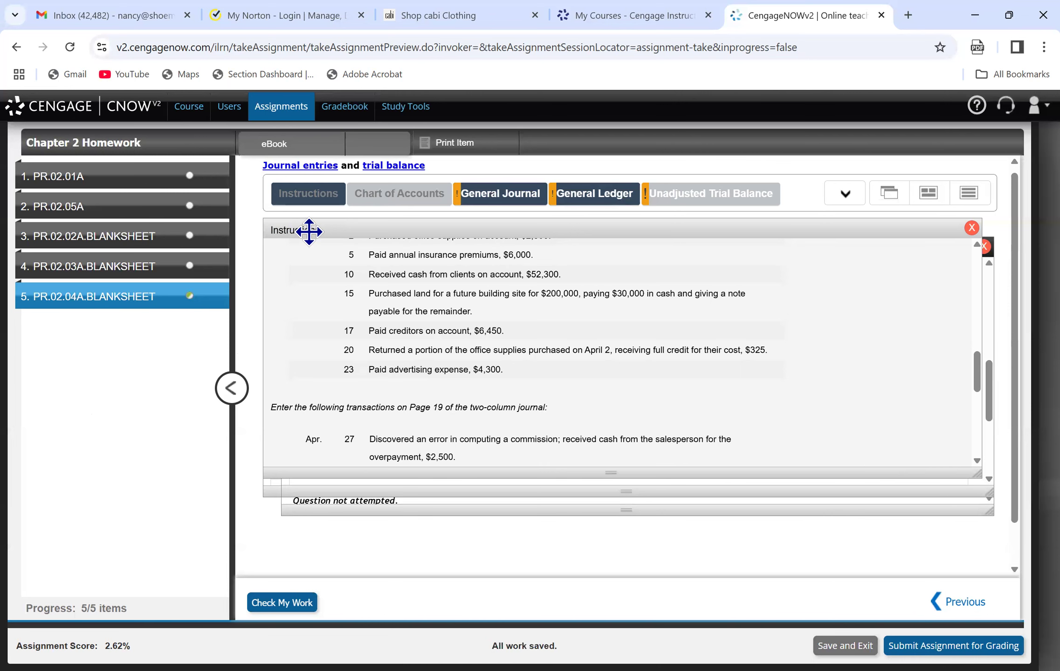
click(497, 200)
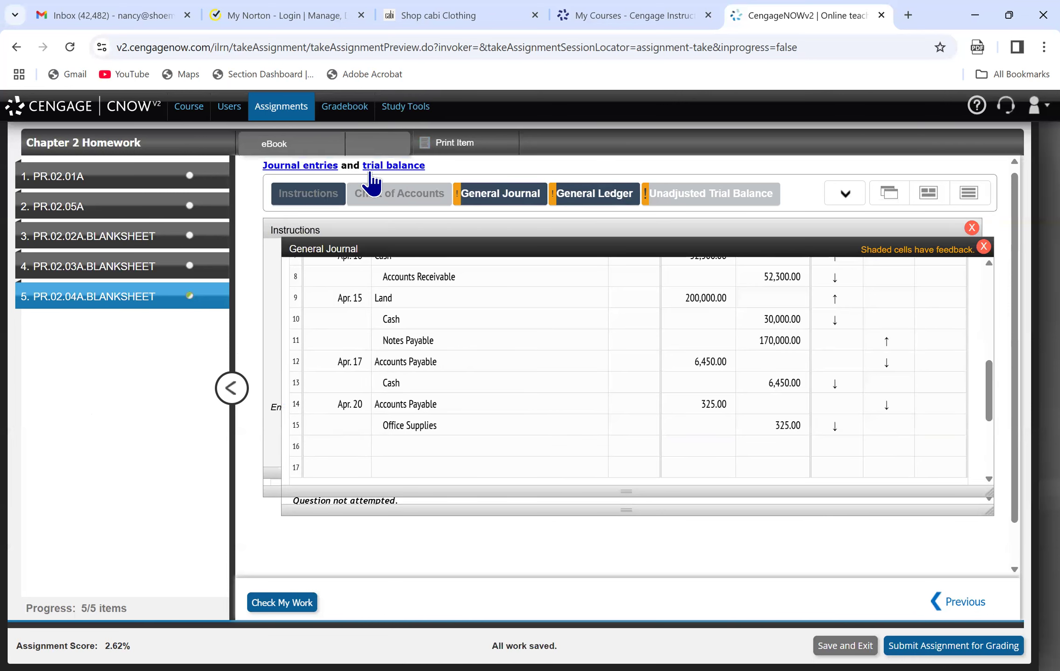
click(304, 204)
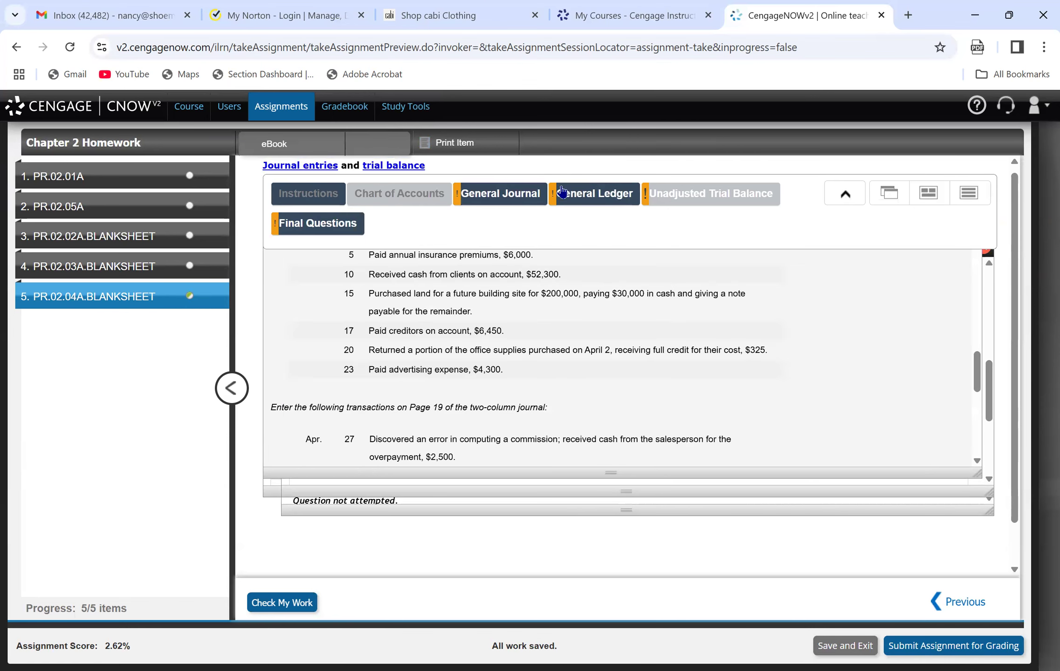
click(517, 200)
click(339, 452)
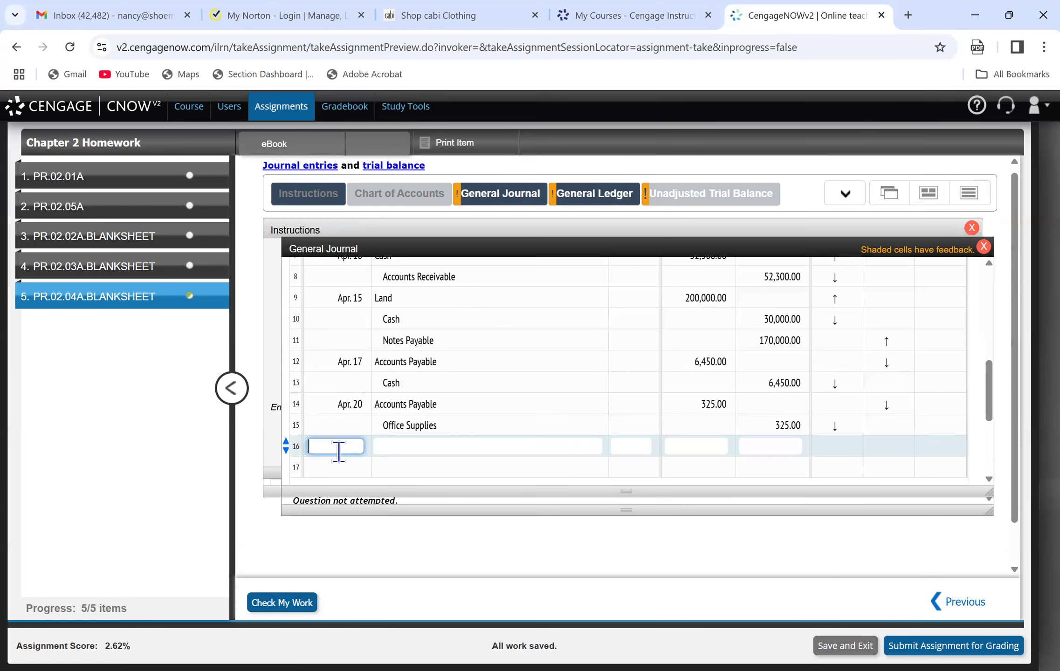
text(Apr. 23)
key(Tab)
Enter Advertising Expense on line 16 of the journal with a debit of 4,300.
text(Adver)
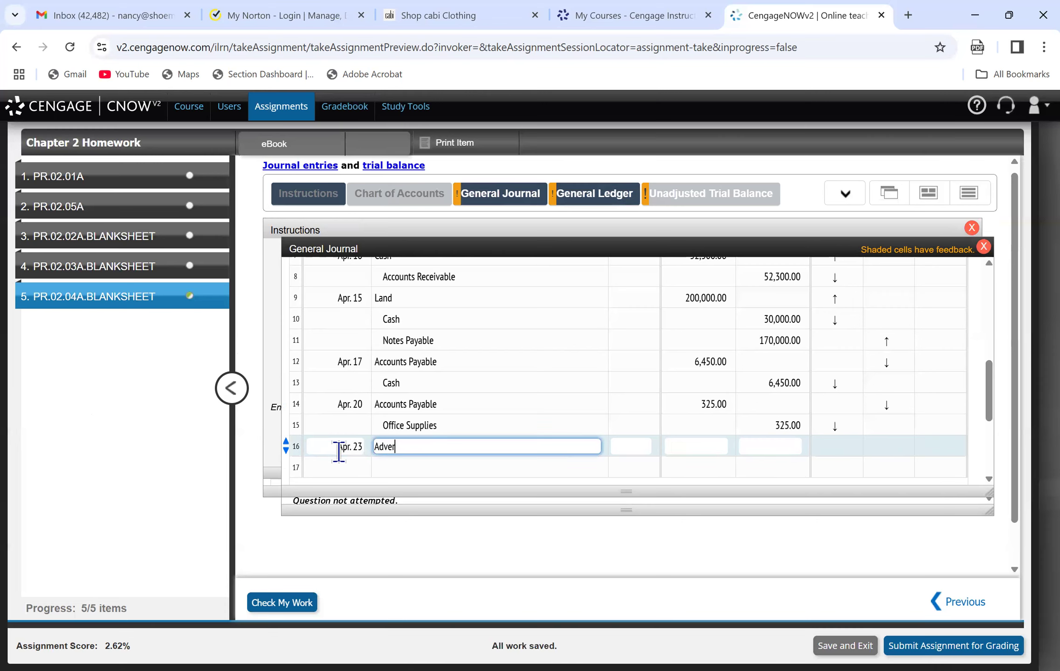
text(tising Expense)
key(Tab)
key(Tab)
text(4300)
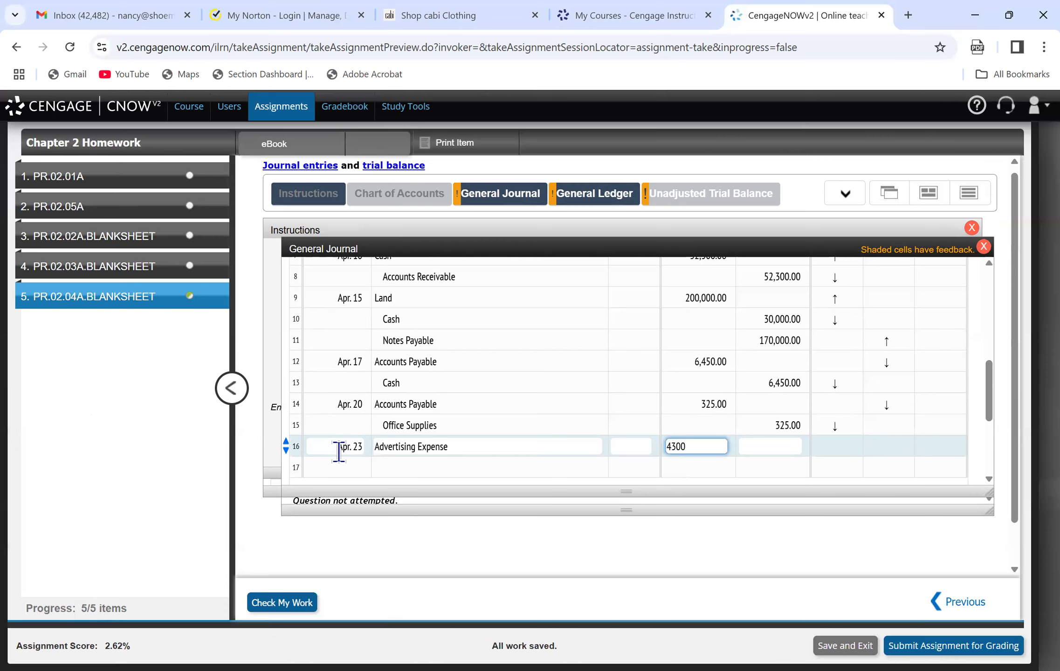
Enter Cash on line 17 of the journal with a credit of 4,300.00.
key(Tab)
key(Tab)
key(Tab)
text(Cash)
key(Tab)
key(Tab)
key(Tab)
text(4300.00)
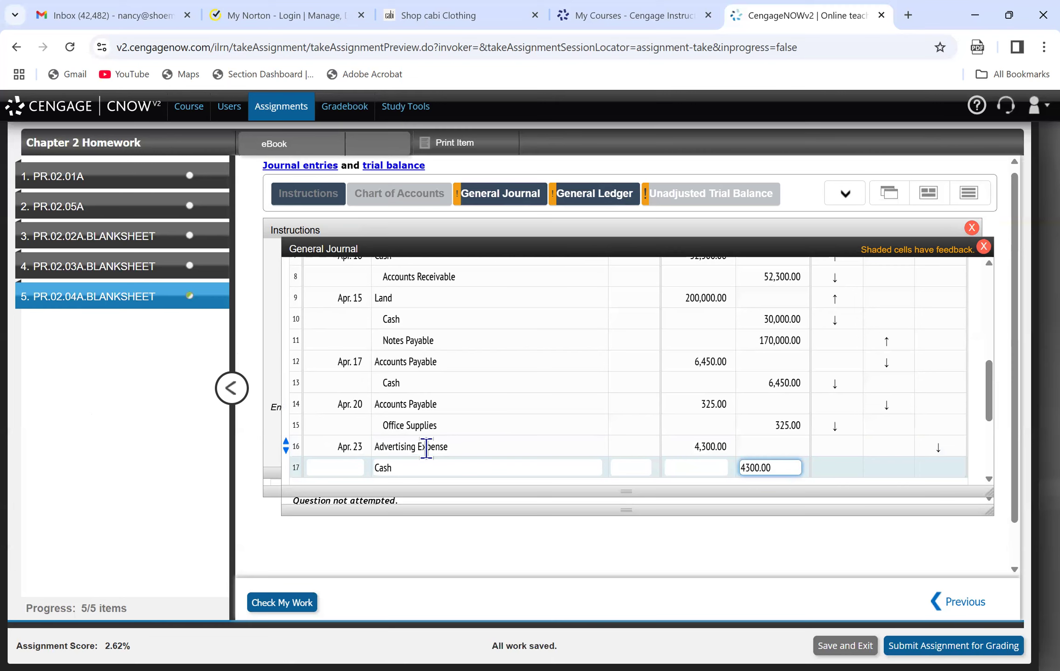
click(426, 448)
Check the work on the Page 18 journal and review its score, feedback and entries.
click(270, 603)
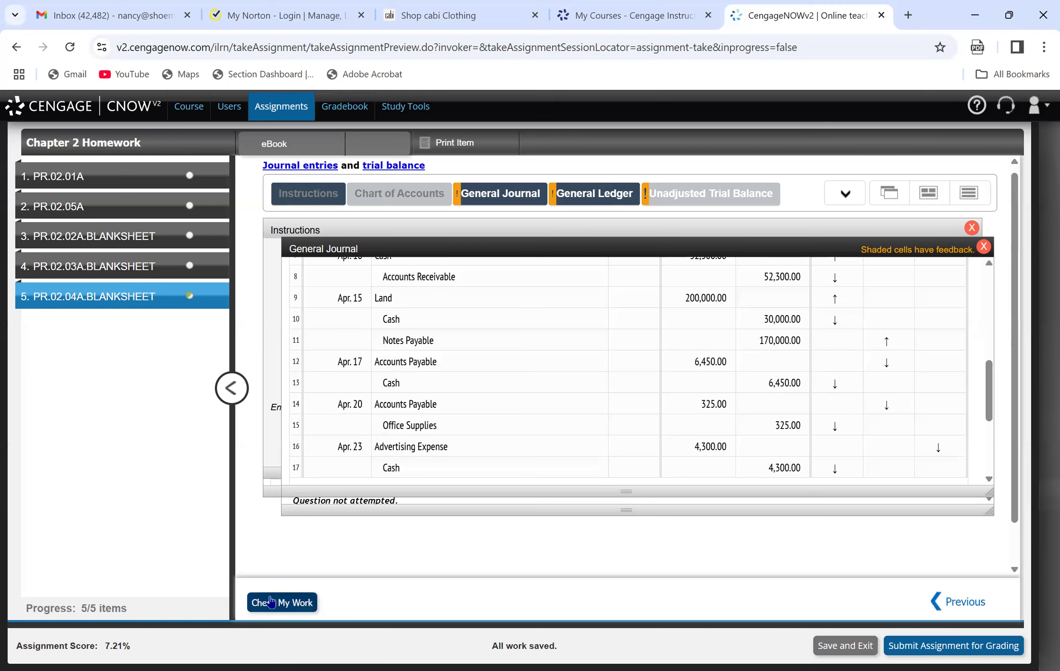
click(471, 362)
drag(989, 390, 999, 315)
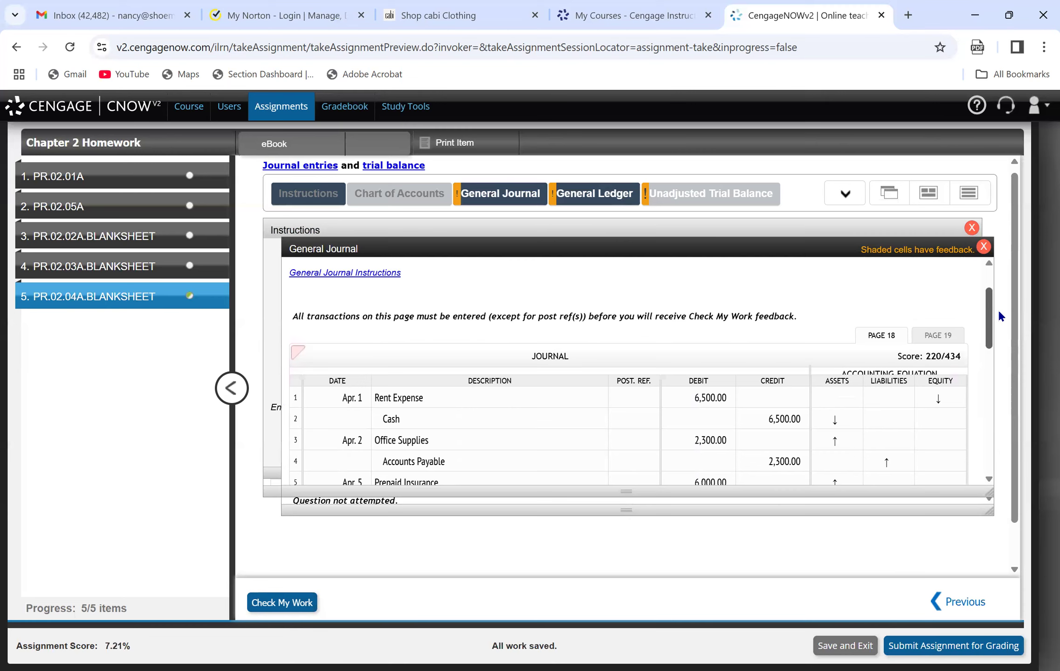
drag(998, 309, 1012, 438)
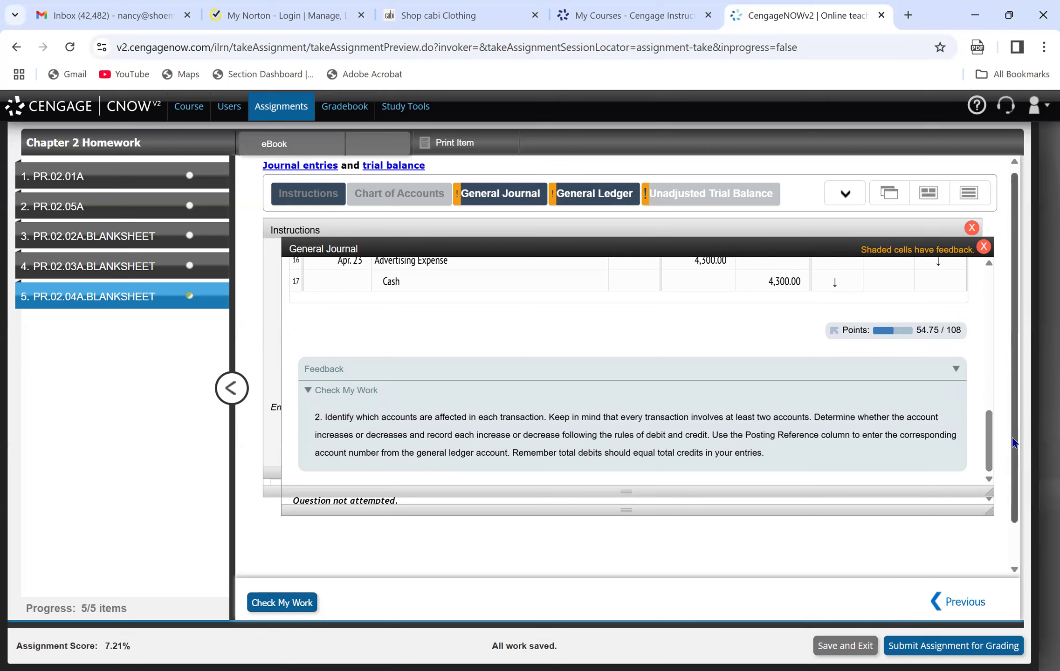
drag(987, 447, 1006, 291)
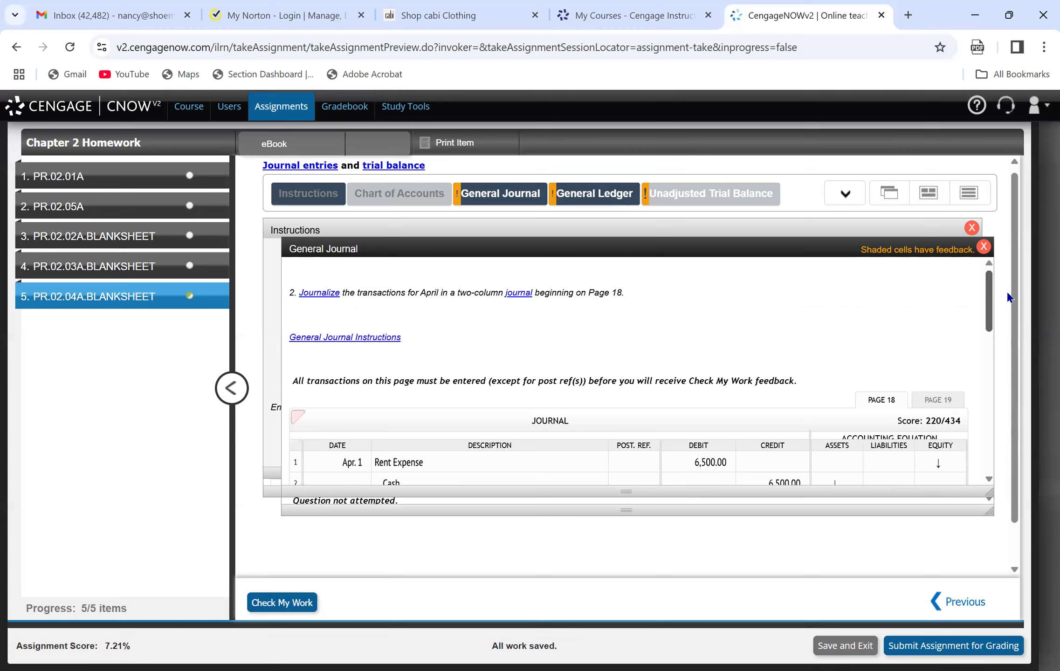
drag(1008, 297, 1005, 346)
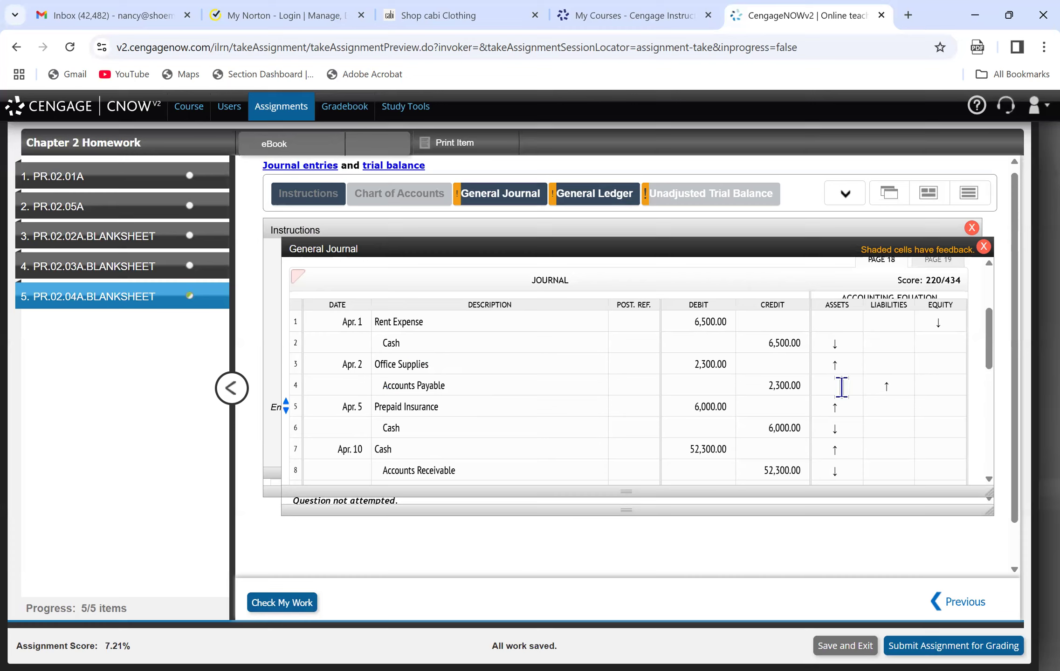
Review the remaining April transactions and numbered requirements in the instructions, then the Page 18 journal and the general ledger's posting directions.
click(888, 388)
drag(990, 326, 986, 293)
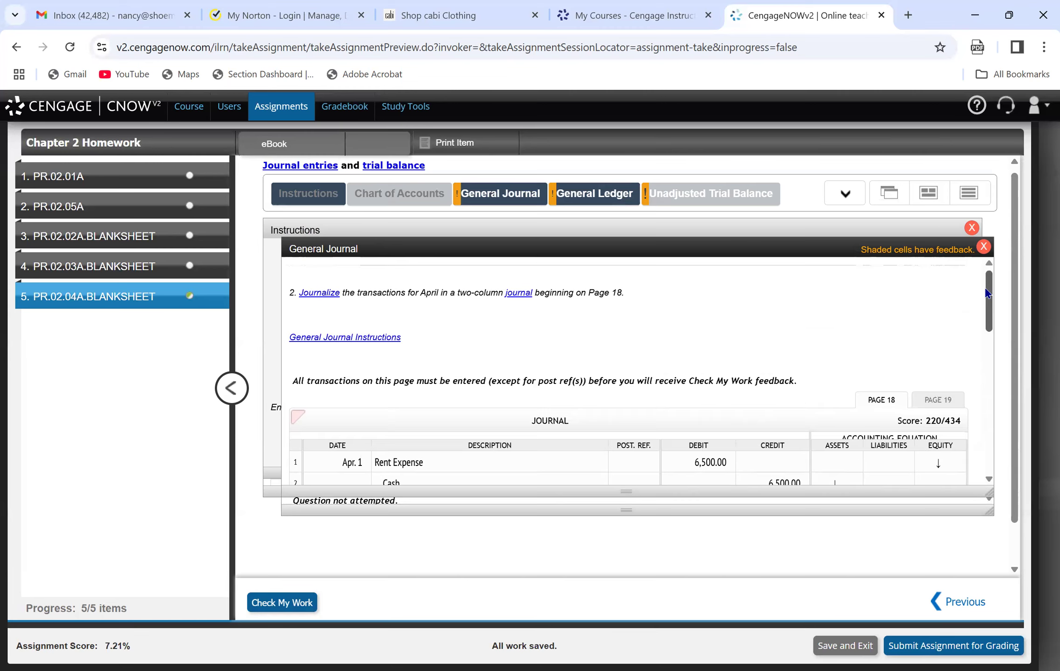
click(845, 194)
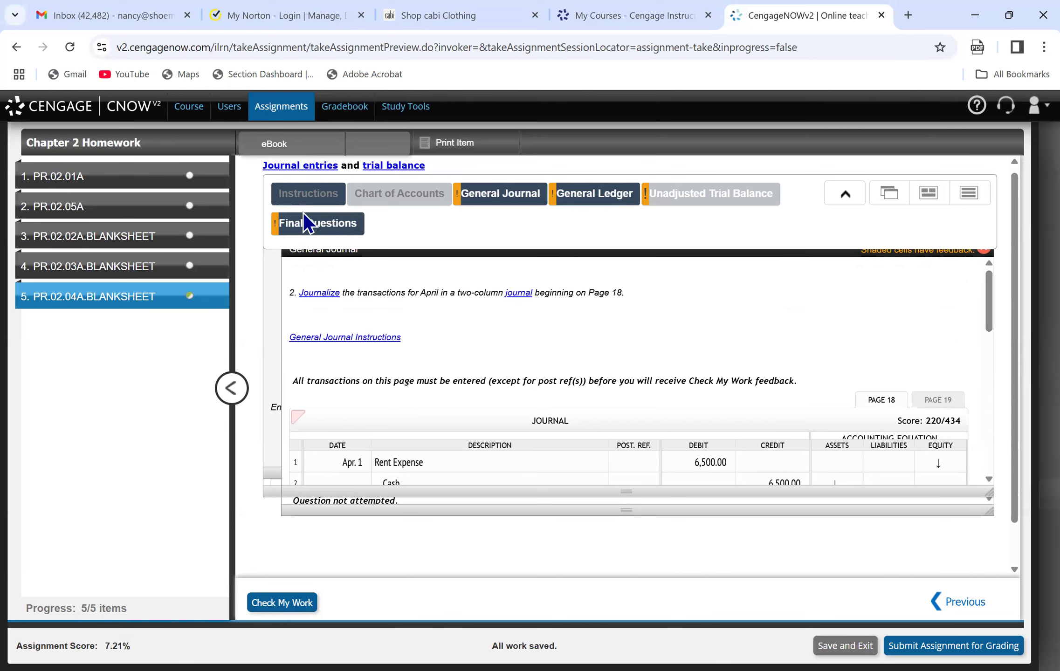
click(294, 193)
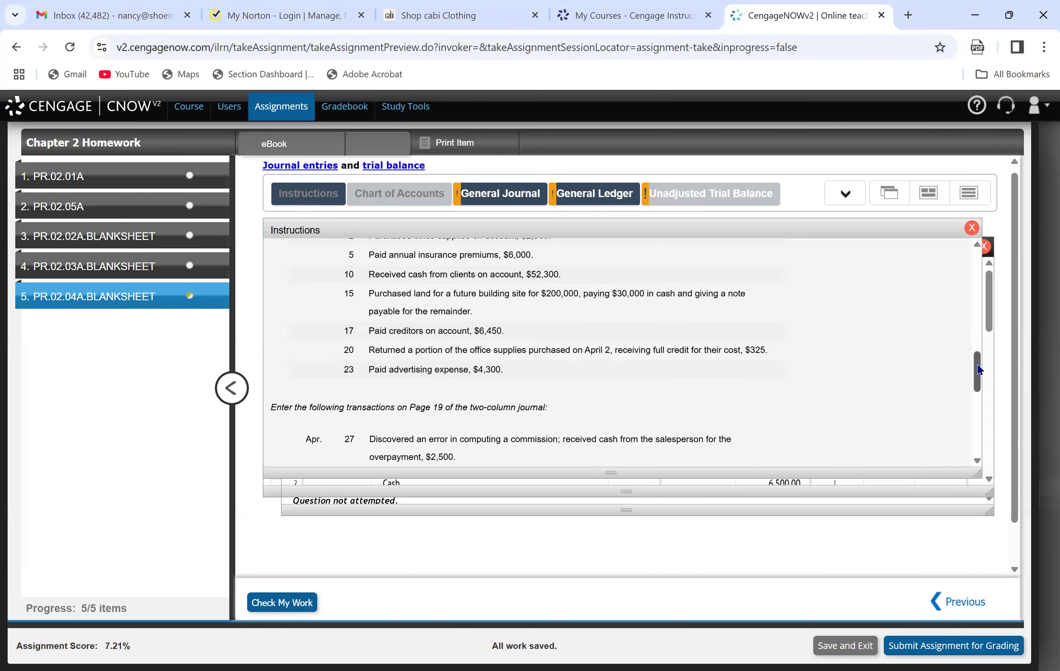
drag(978, 370, 988, 410)
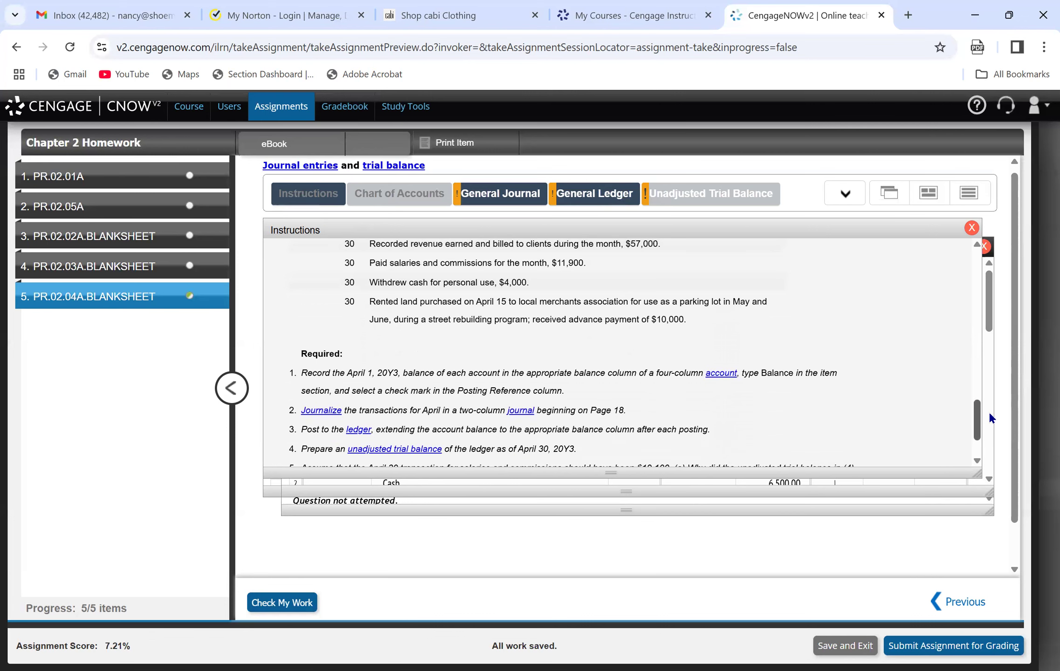
drag(988, 411, 990, 422)
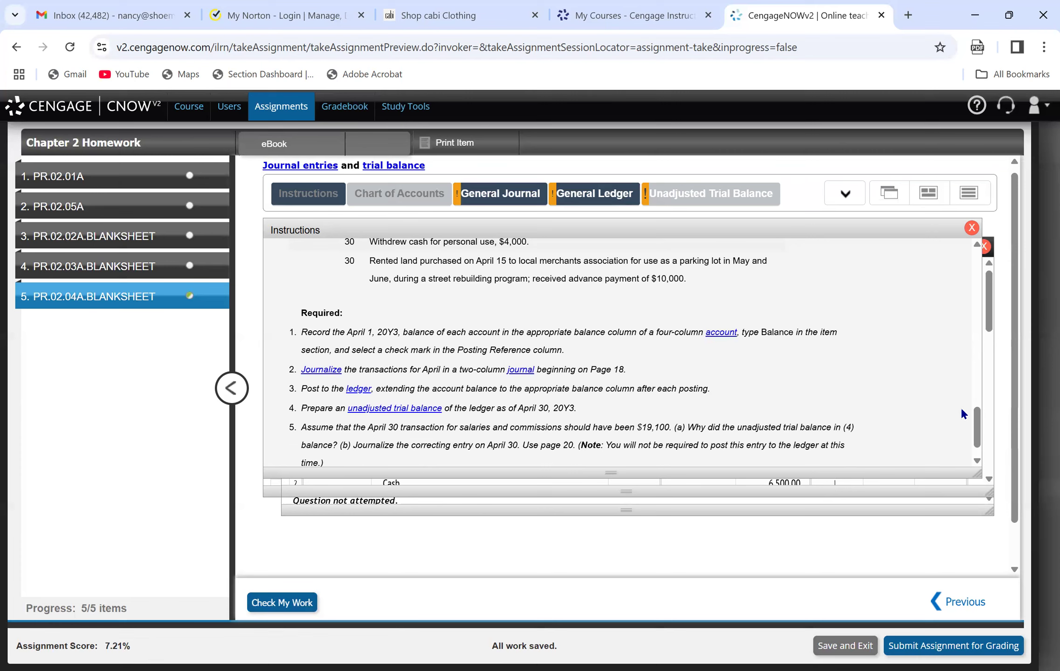
drag(976, 433, 996, 360)
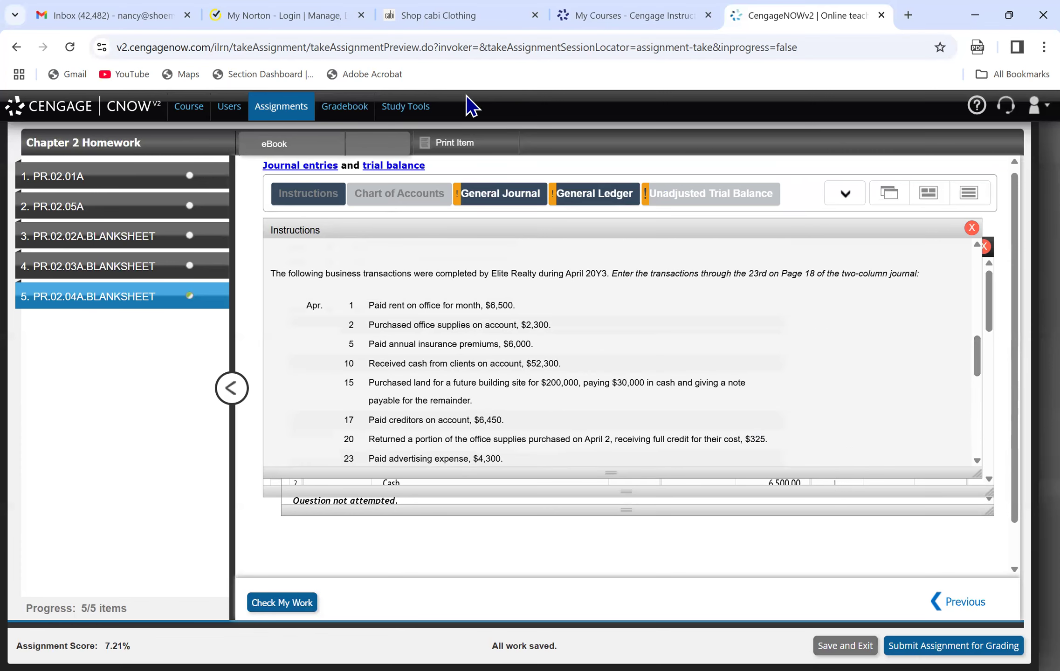
click(499, 205)
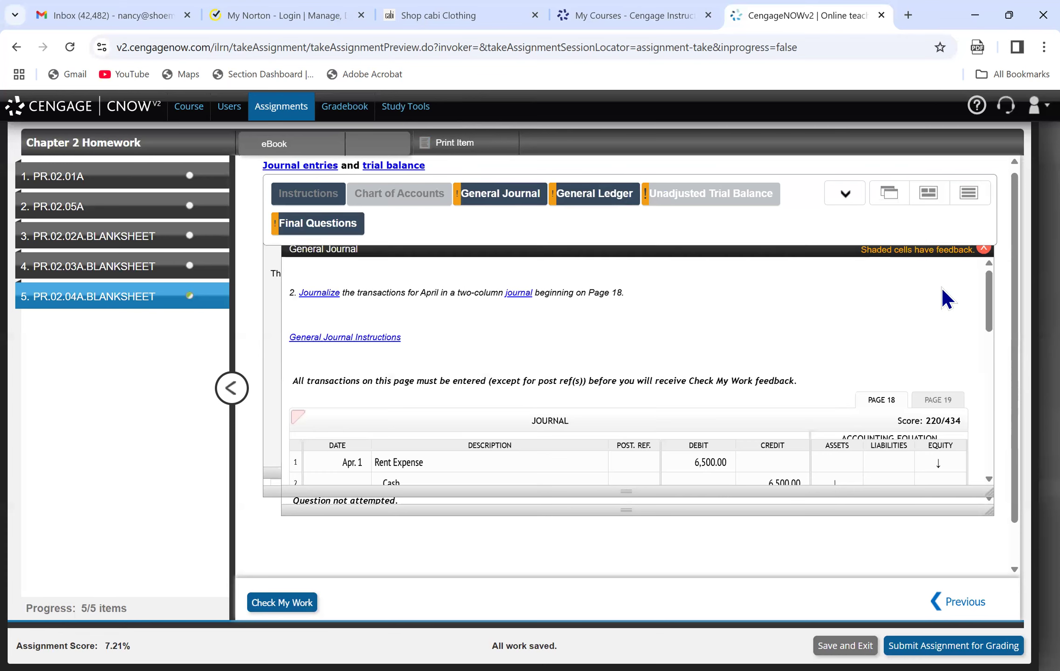
drag(991, 301, 468, 321)
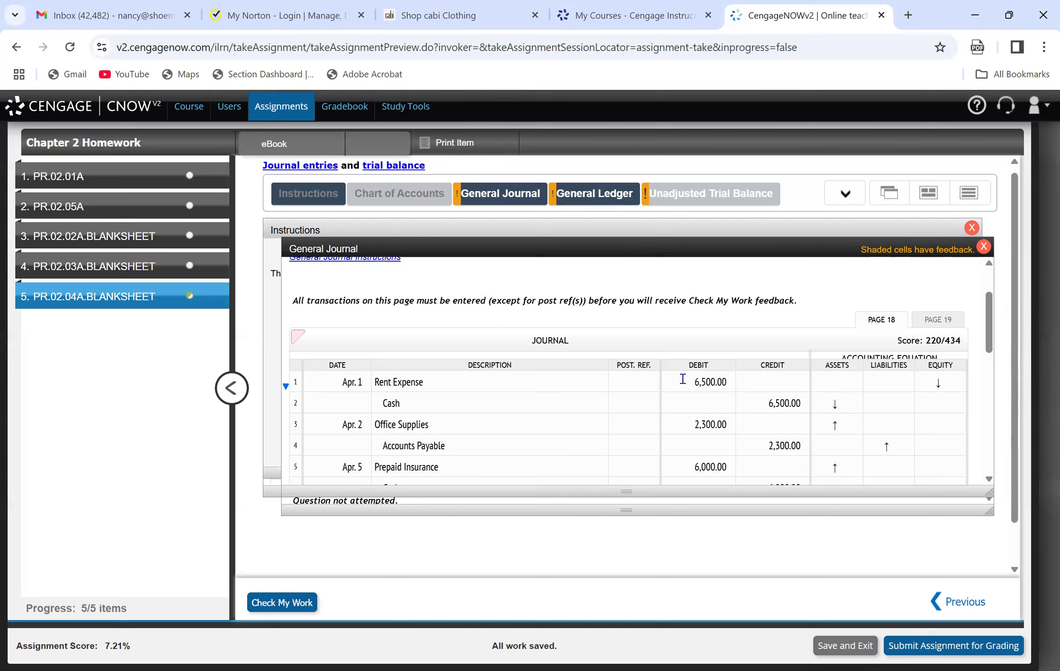
mouse_move(585, 206)
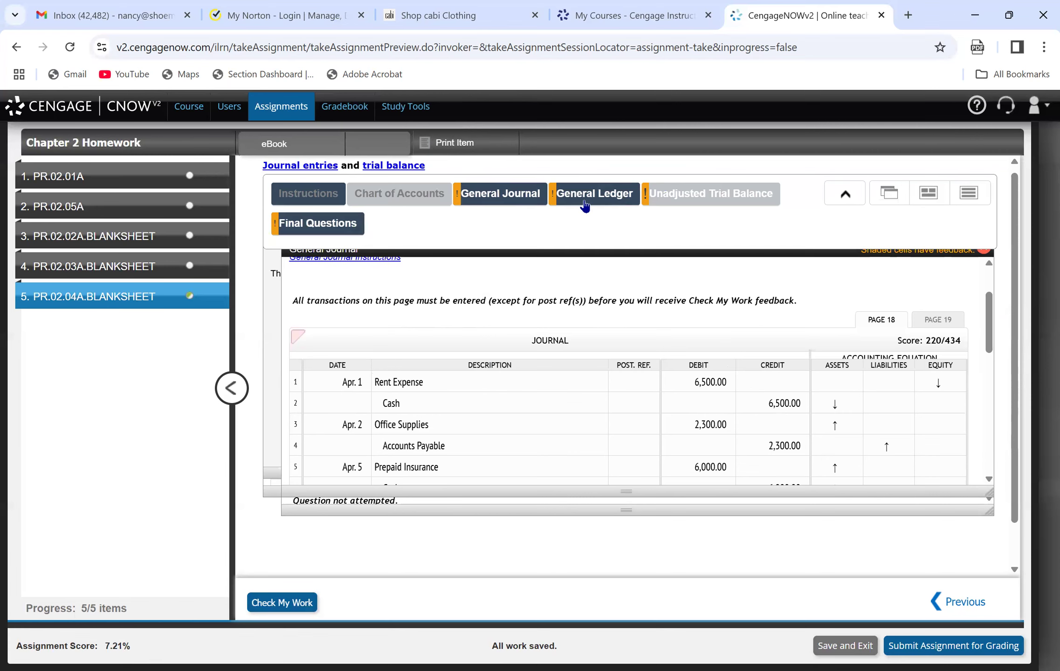
click(585, 206)
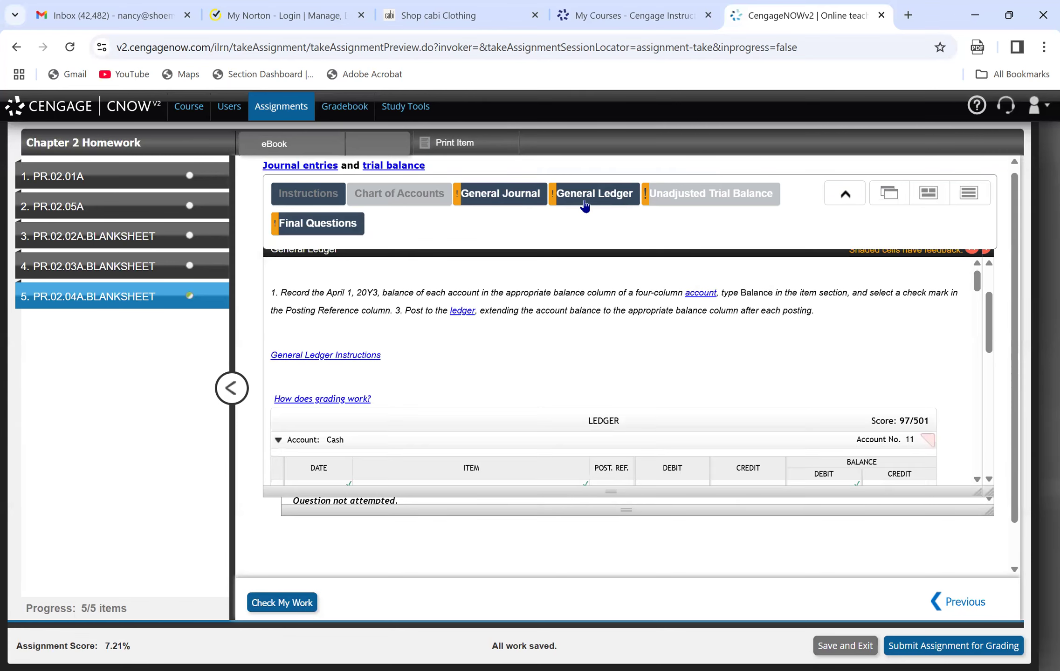
drag(989, 347, 1014, 244)
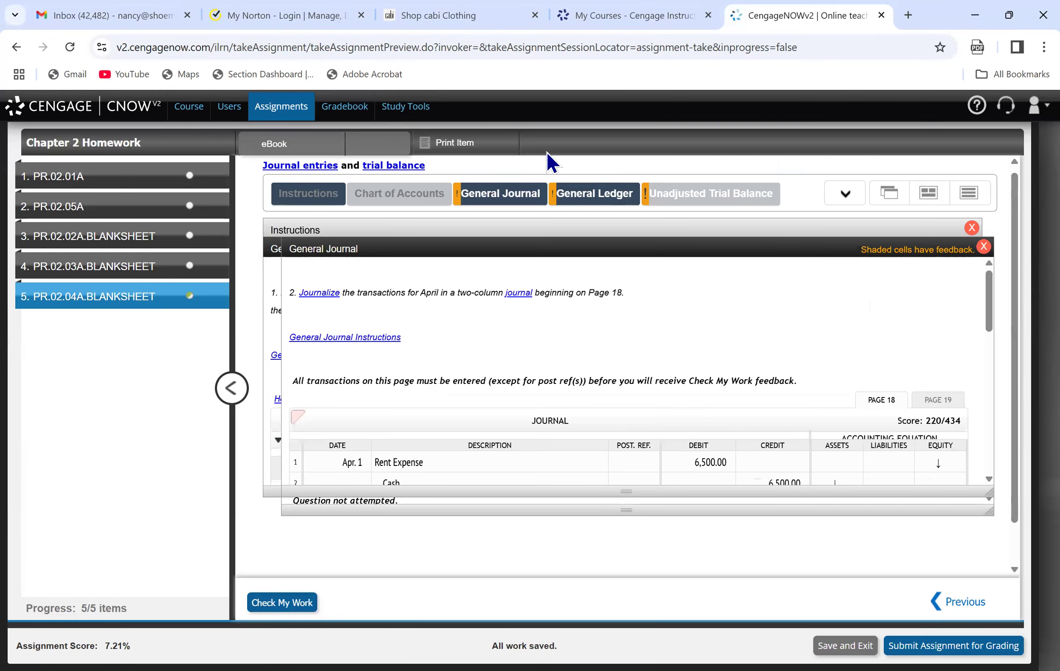
In the general ledger, set the item on the Apr. 1 line of the owner's Drawing account to Balance.
click(572, 189)
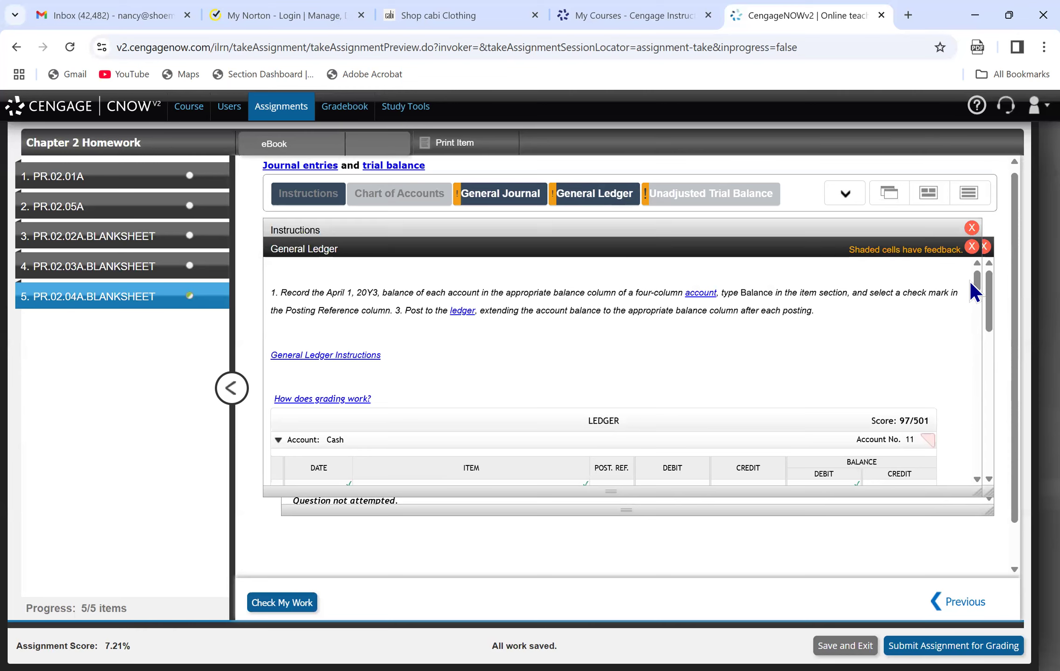
drag(973, 285, 992, 398)
click(389, 342)
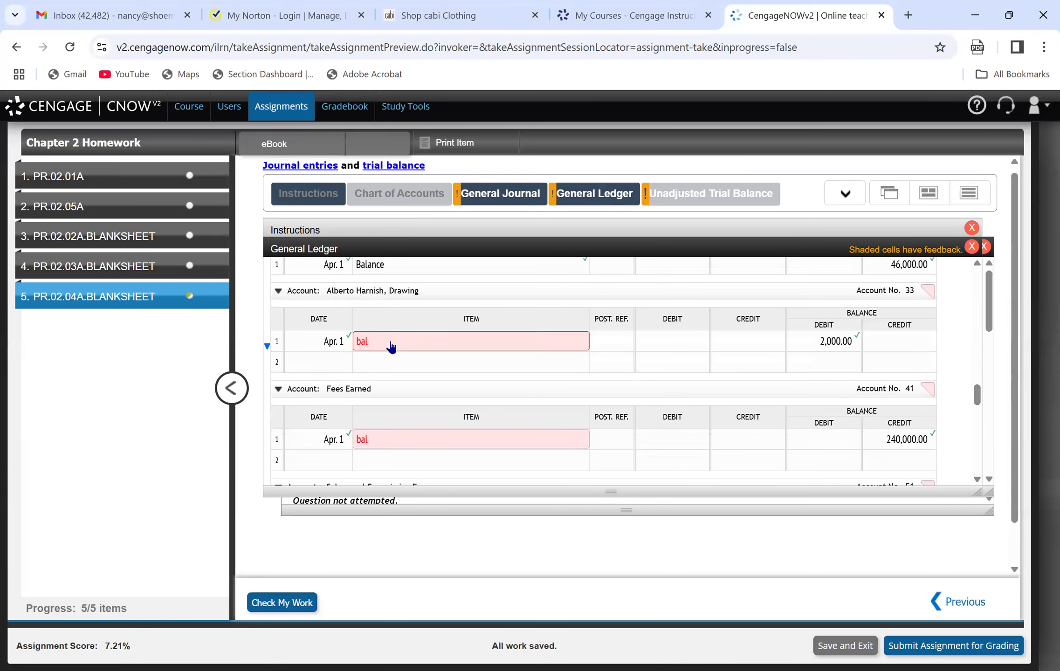
key(BackSpace)
key(BackSpace)
key(BackSpace)
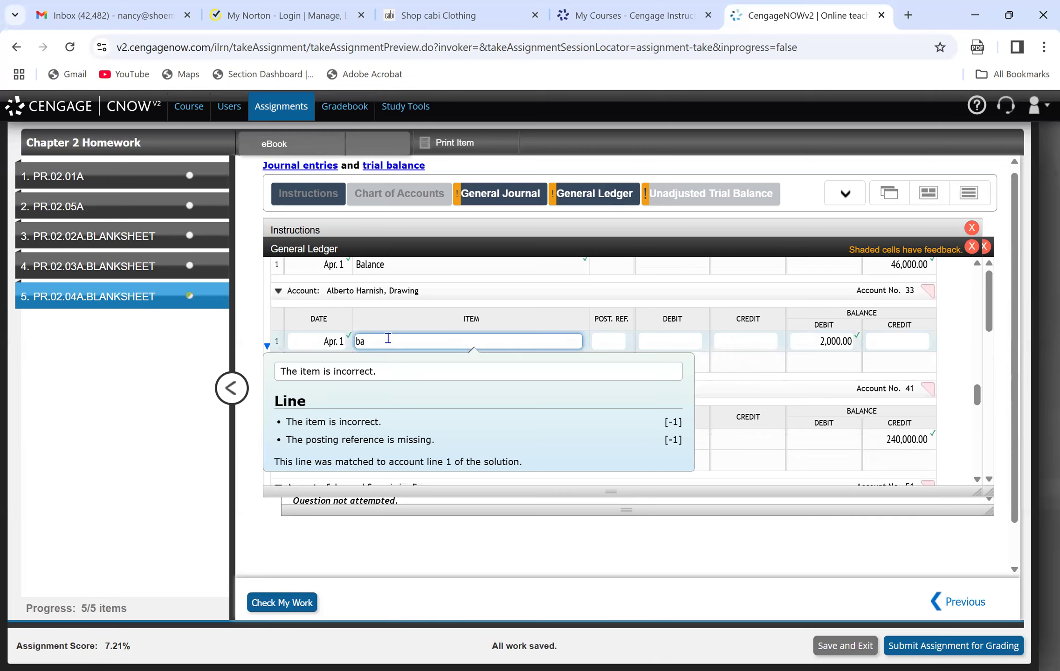
text(Balance)
click(166, 407)
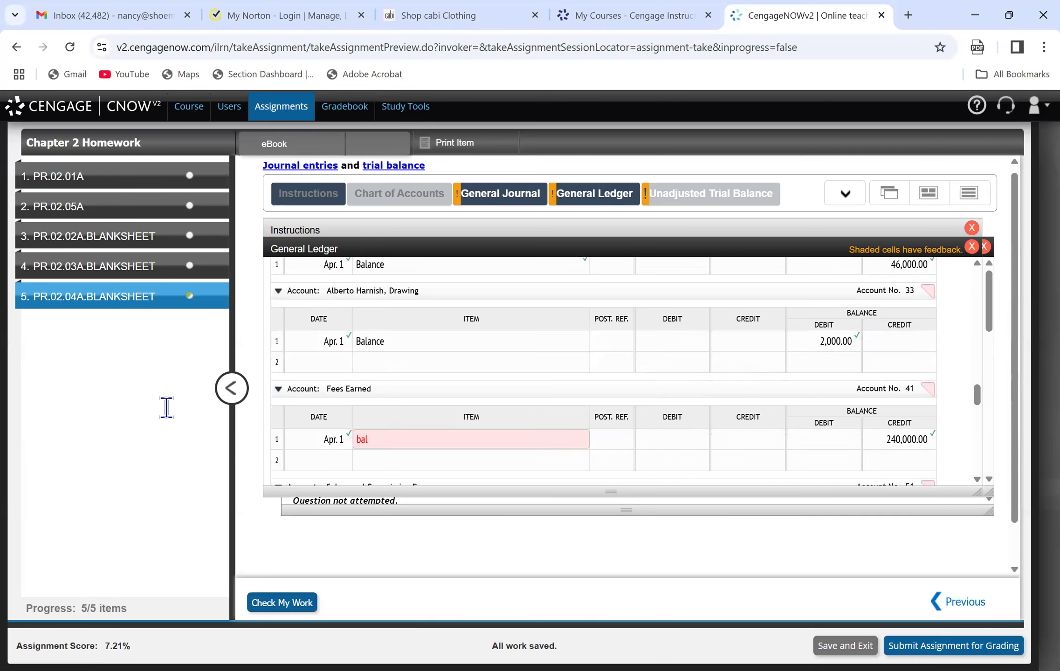
Set the item on the Apr. 1 line of the Fees Earned ledger account to Balance.
click(392, 439)
key(BackSpace)
key(BackSpace)
key(BackSpace)
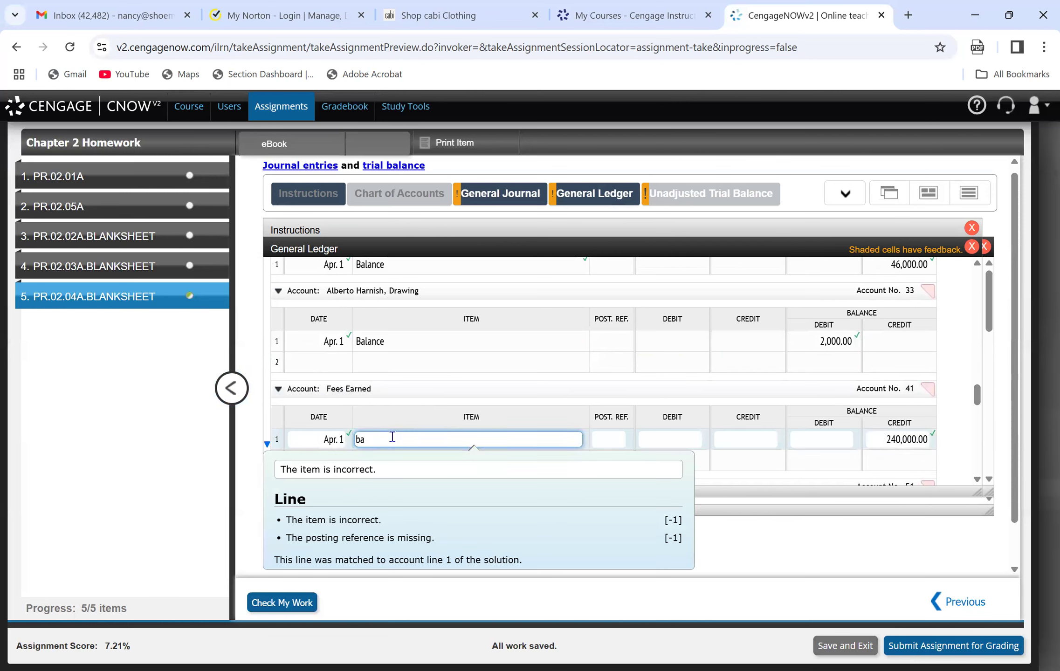
text(Balance)
Set the item on line 1 of the Rent Expense ledger account to Balance.
scroll(972, 396, down, 4)
scroll(975, 413, down, 3)
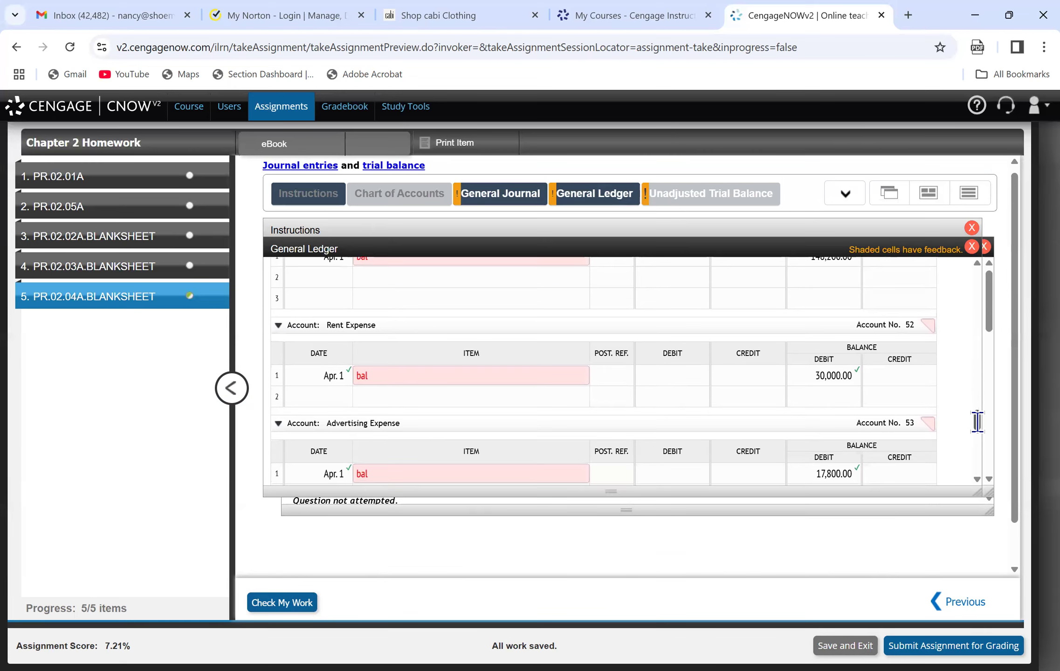
click(384, 331)
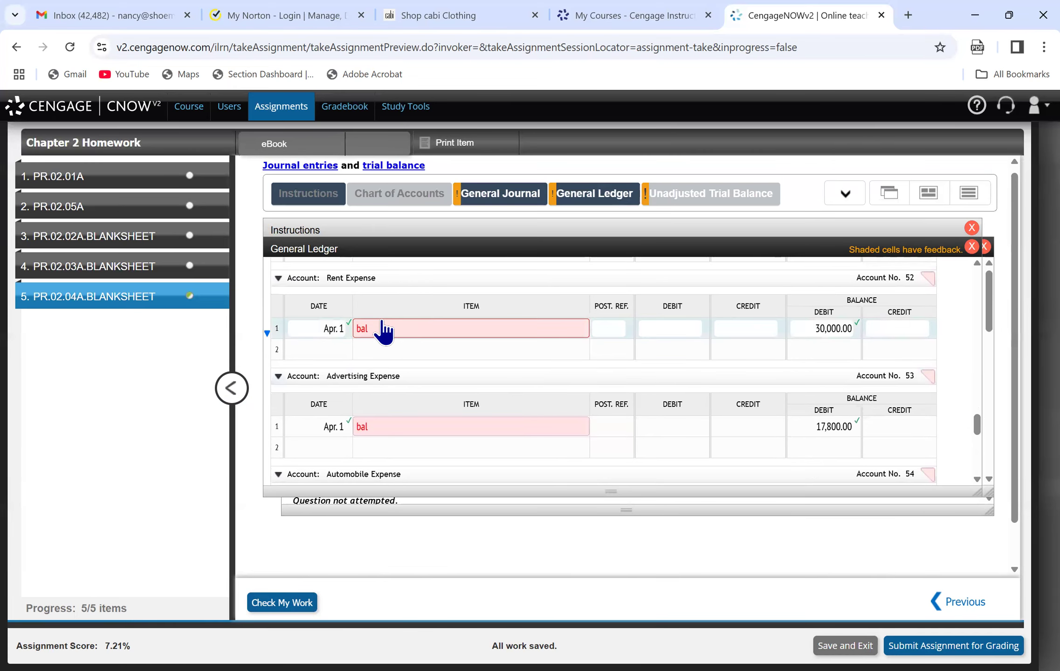
click(380, 328)
key(BackSpace)
key(BackSpace)
key(BackSpace)
text(Balance)
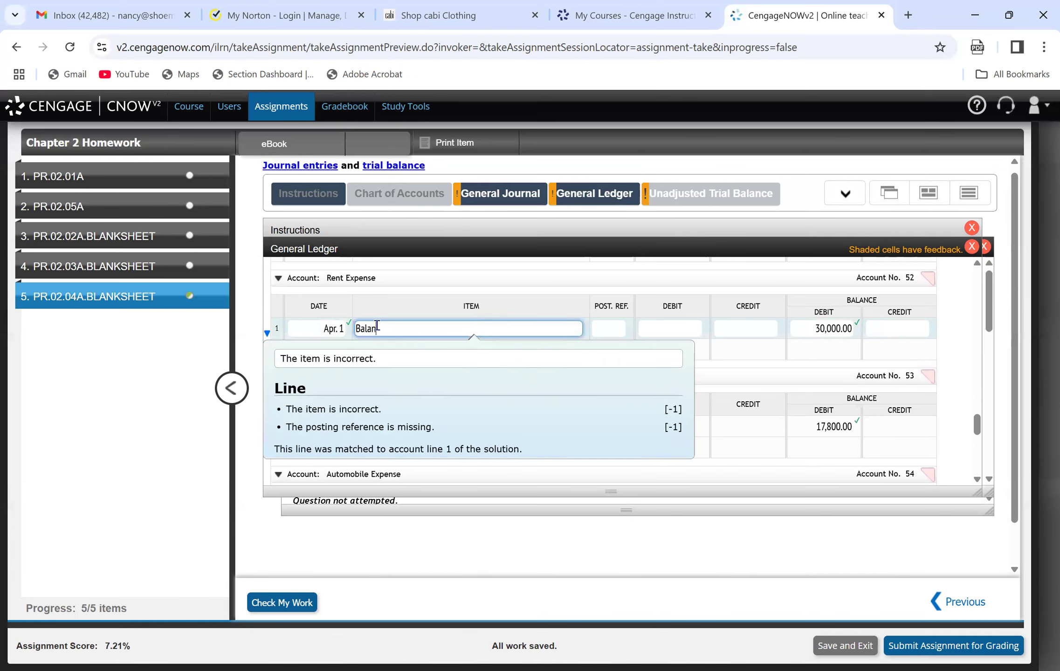
key(Return)
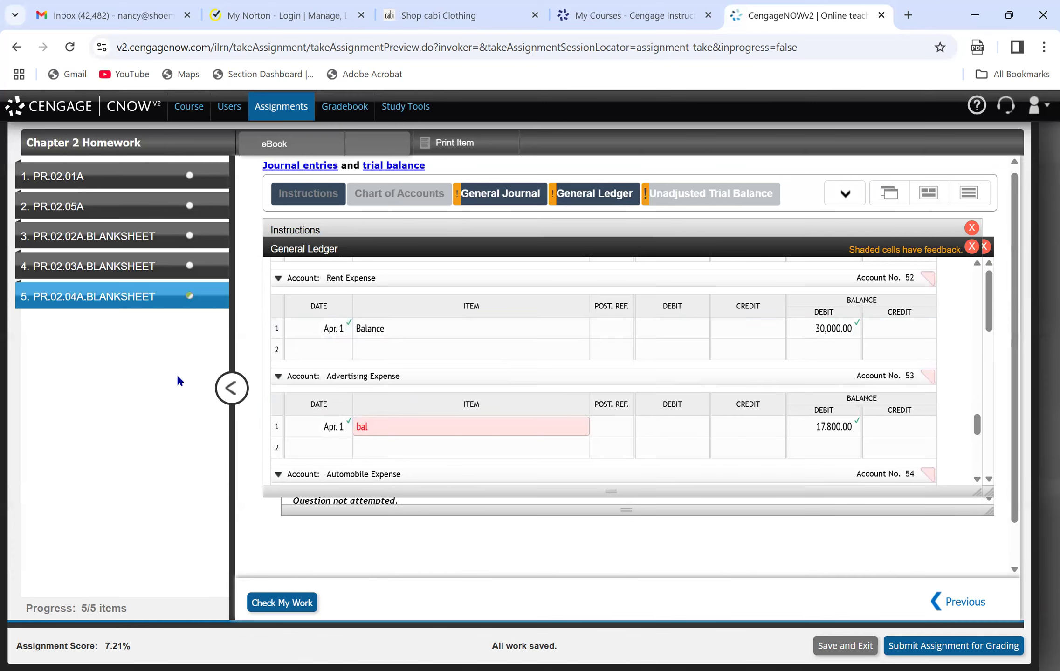
Post the rent payment on line 2 of the Rent Expense ledger account: date Apr. 1, debit 6,500, debit balance 36,500.
click(325, 352)
text(Apr.)
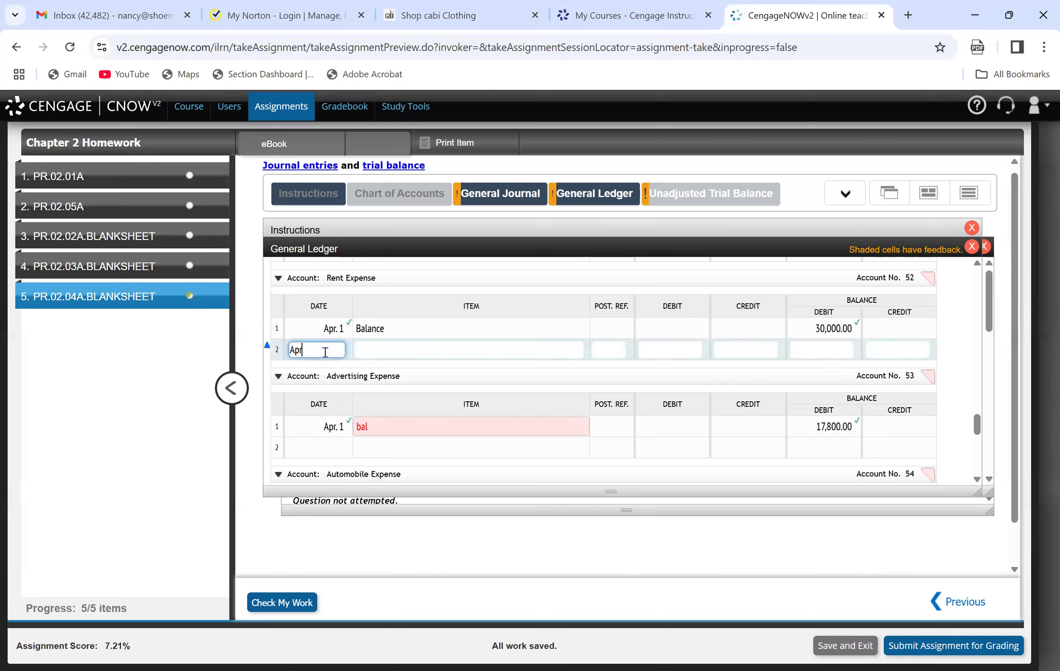
text( 1)
key(Tab)
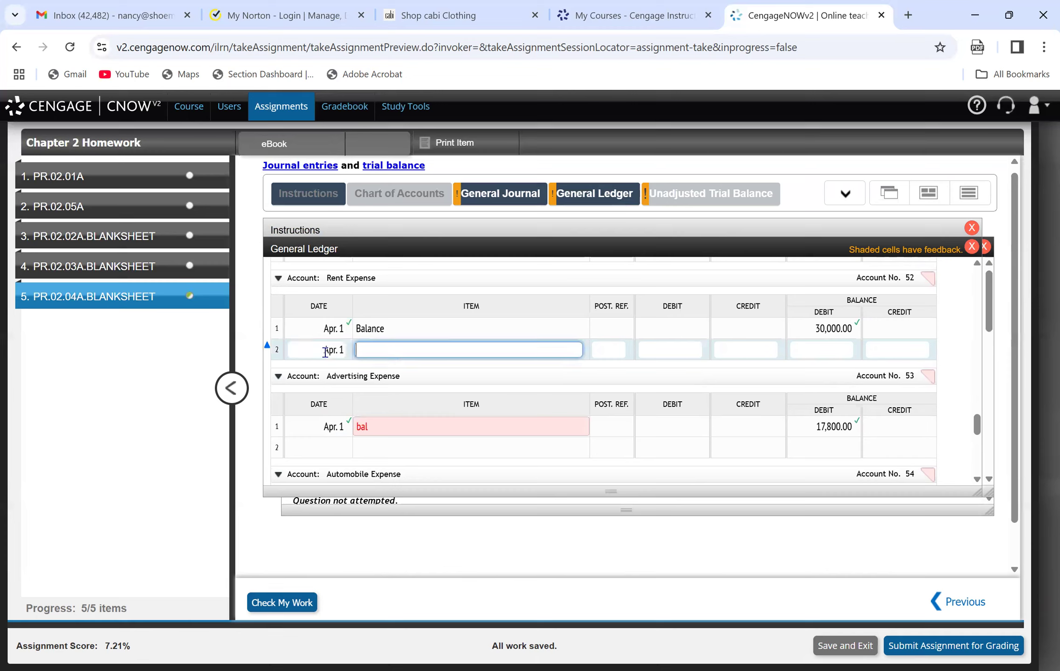
key(Tab)
key(Tab)
text(6500)
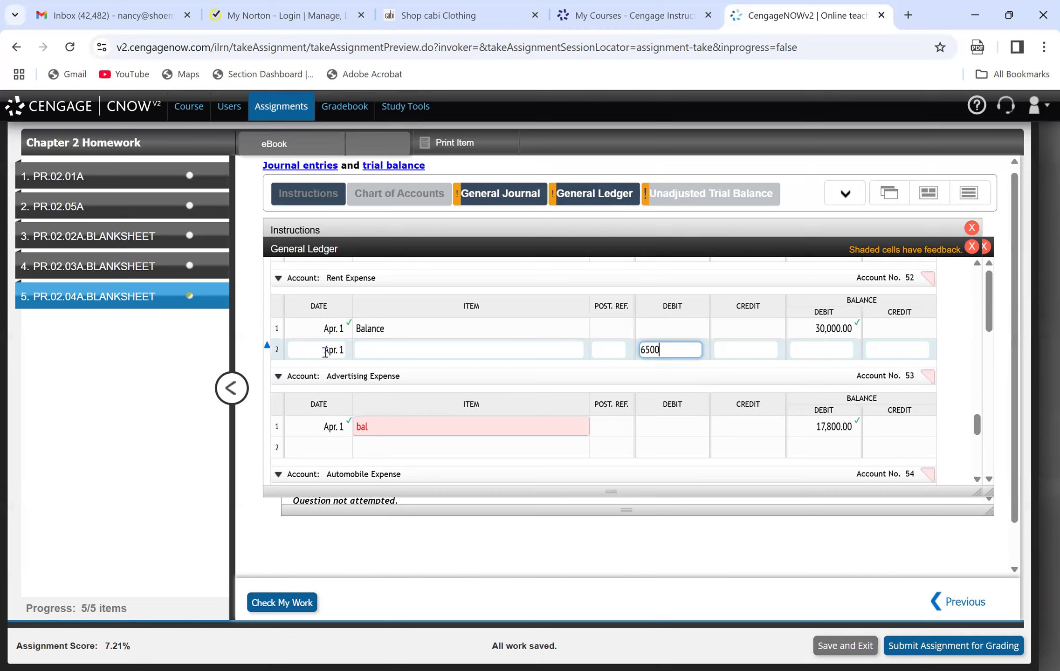
key(Tab)
key(Tab)
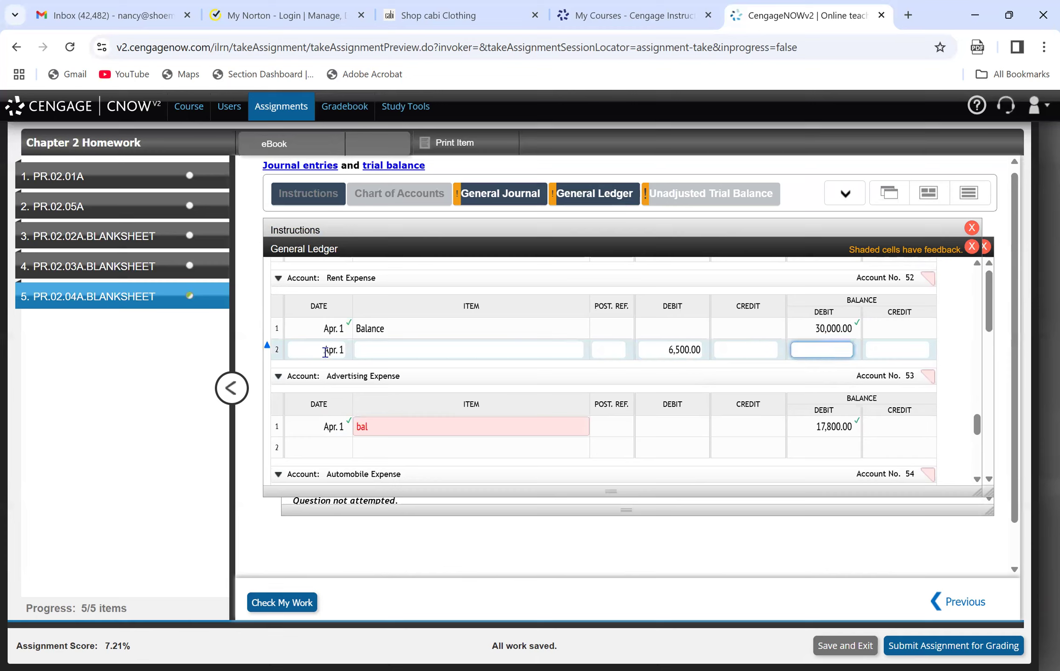
text(36500)
click(610, 349)
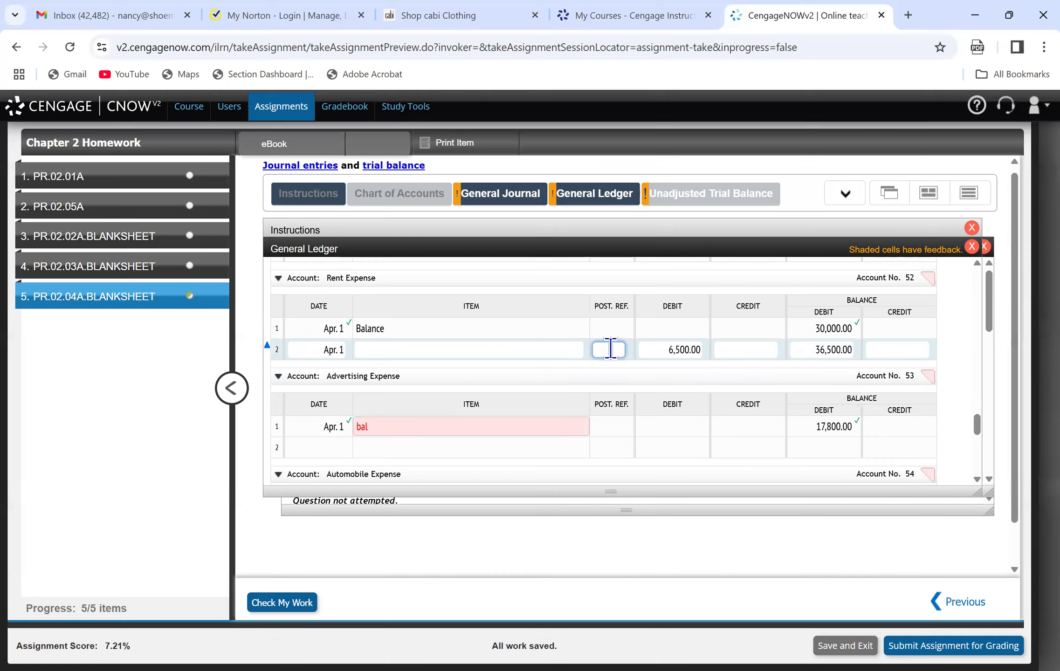
Enter posting reference 52 for Rent Expense on line 1 of the Page 18 general journal.
click(495, 196)
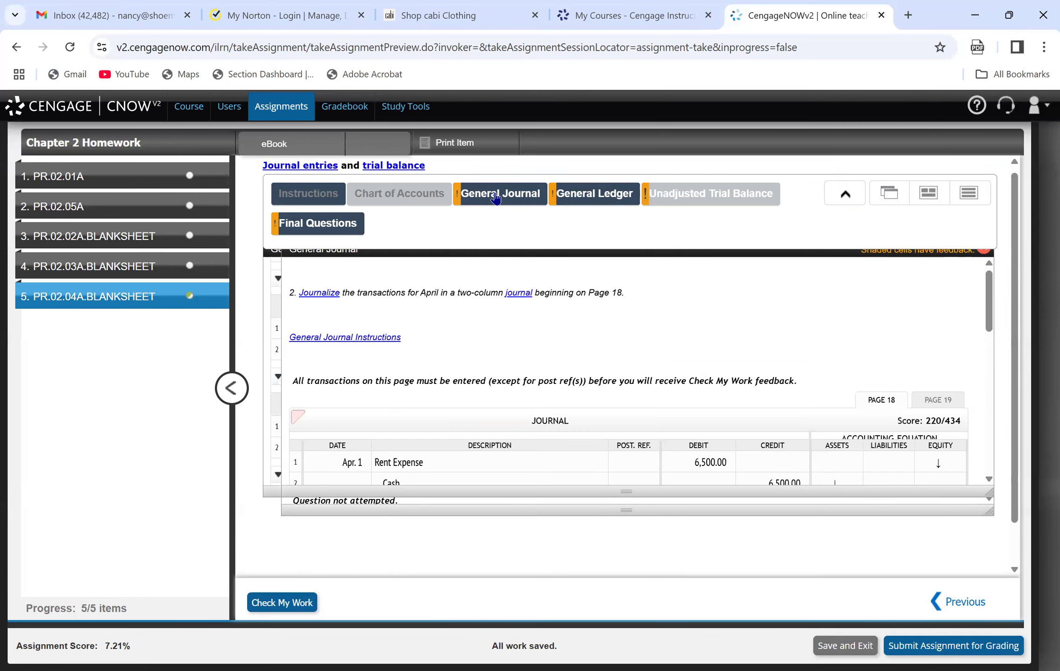
drag(986, 316, 986, 331)
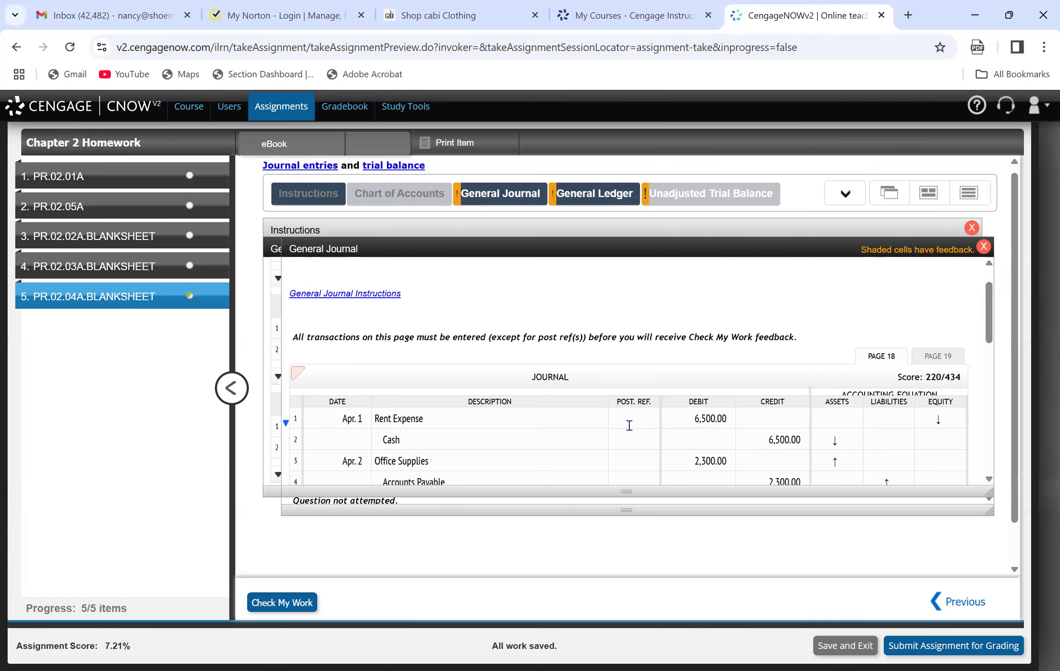
click(600, 185)
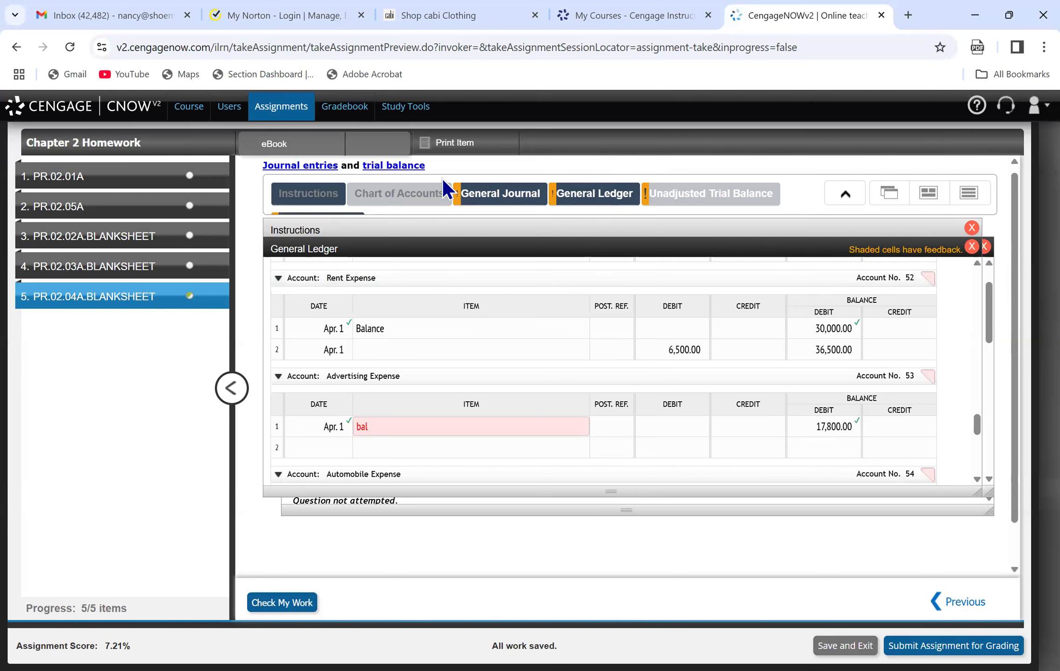
click(489, 197)
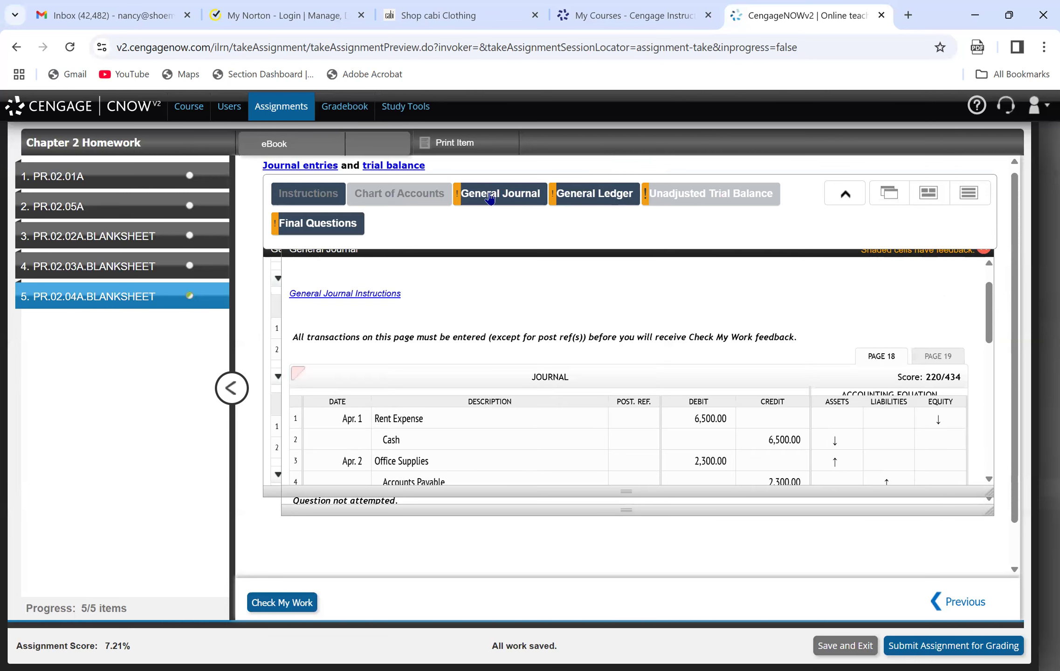
click(631, 416)
text(52)
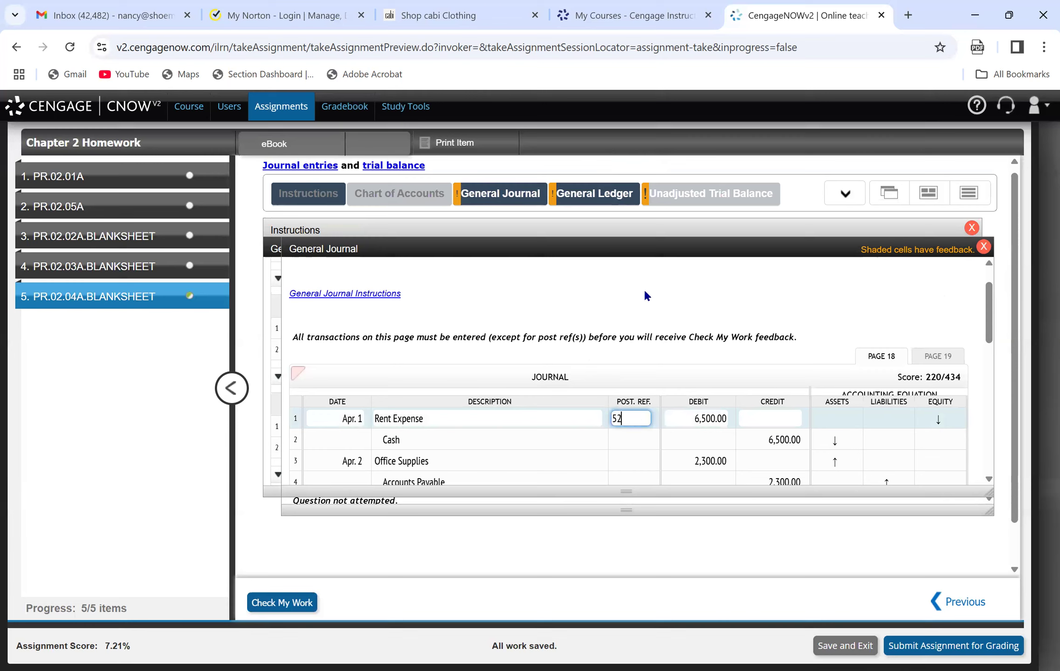
Review the Rent Expense posting in the general ledger and the matching Cash credit on line 2 of the general journal.
click(562, 194)
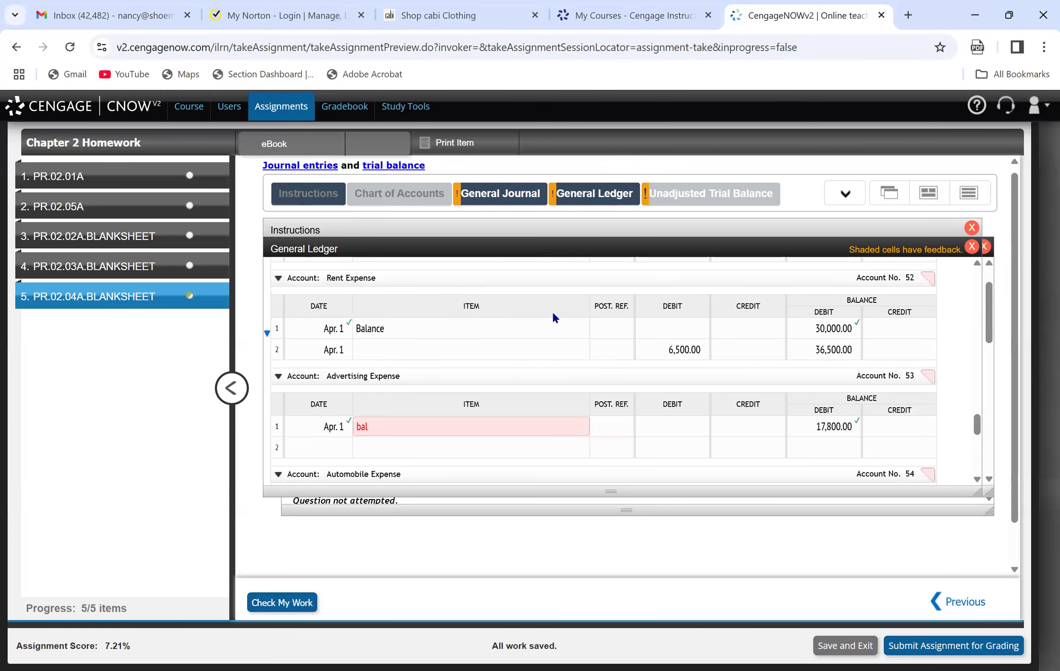
click(609, 349)
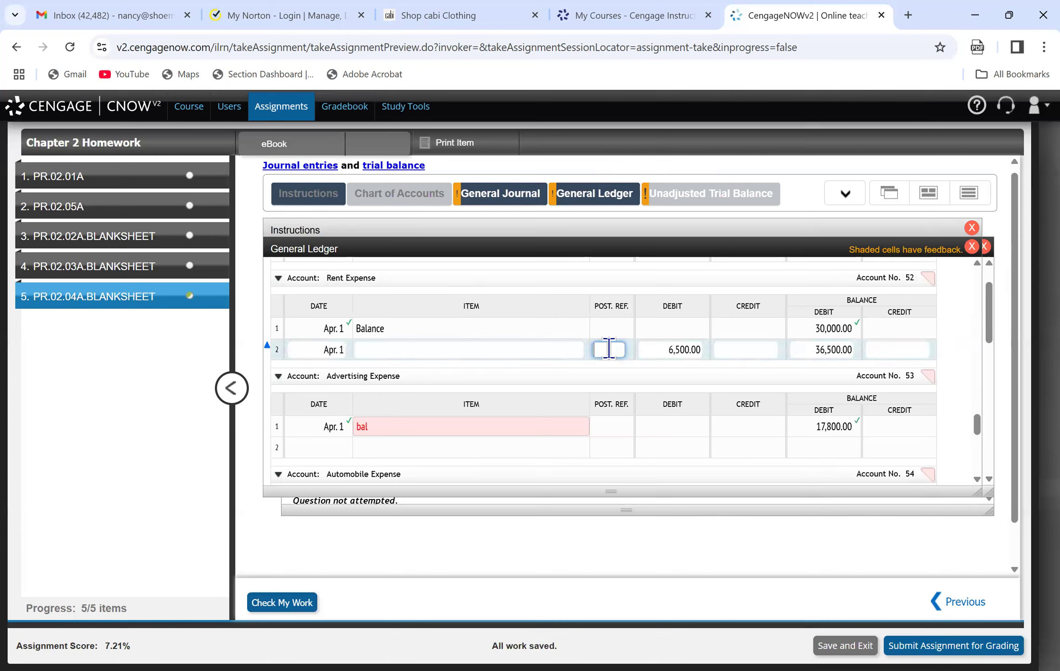
click(465, 349)
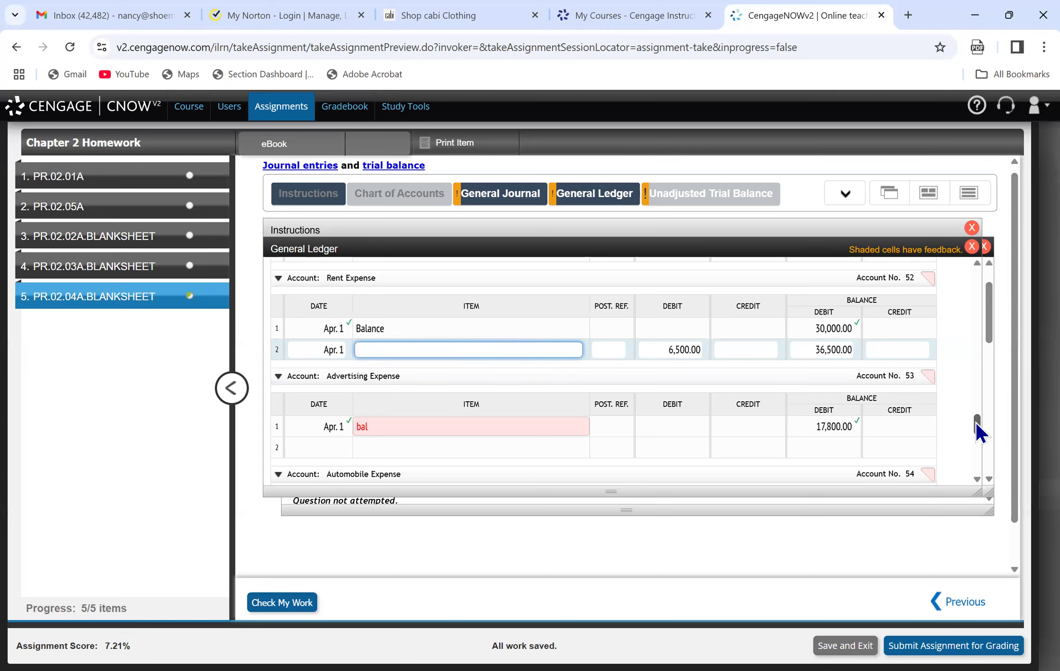
drag(976, 423, 976, 424)
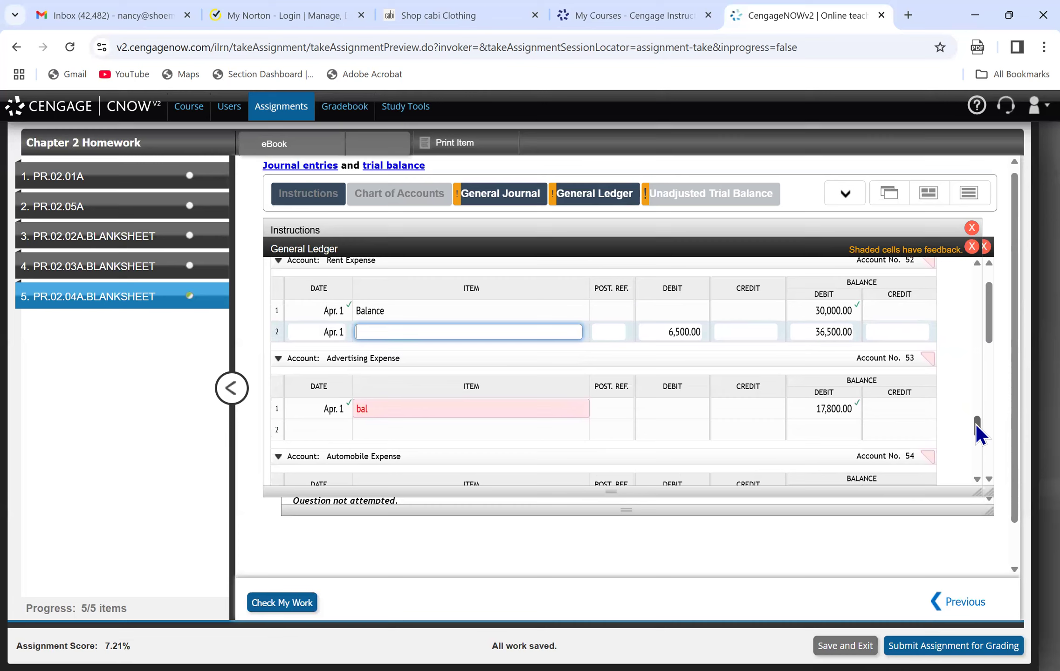
click(513, 194)
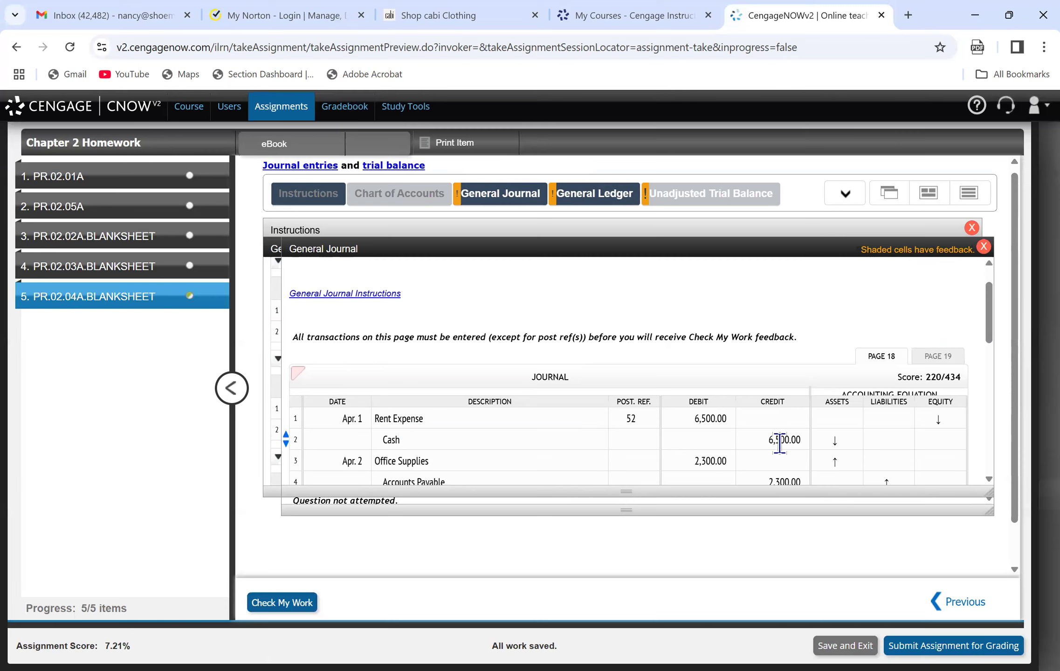
Enter the rent payment on line 2 of the Cash ledger account: date Apr. 1, credit 6,500.
click(569, 198)
drag(978, 425, 987, 291)
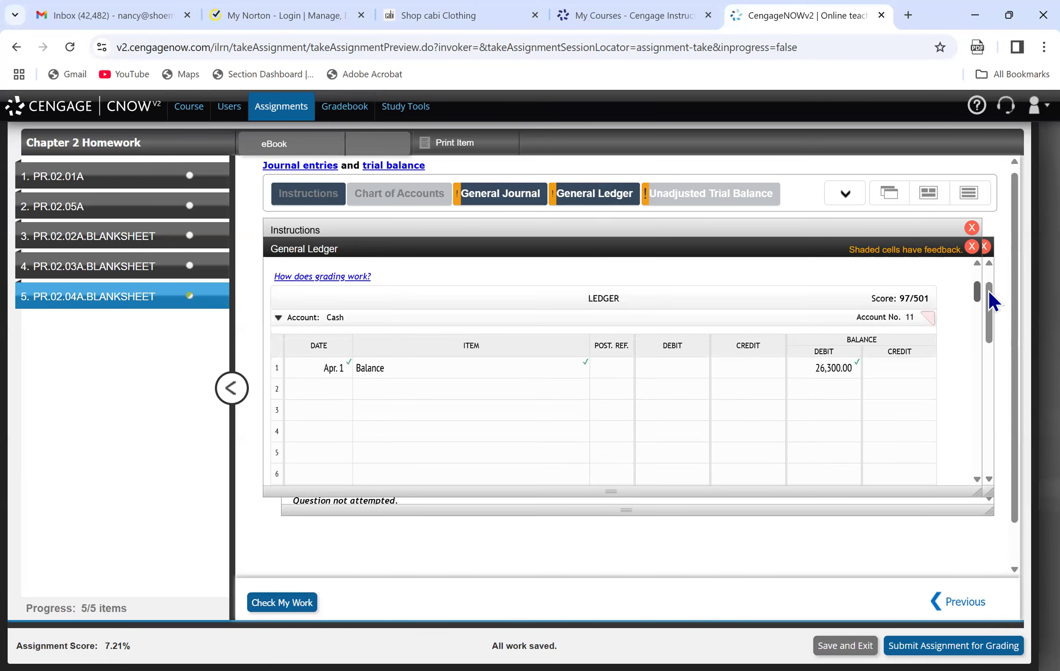
click(317, 390)
text(Apr. 1)
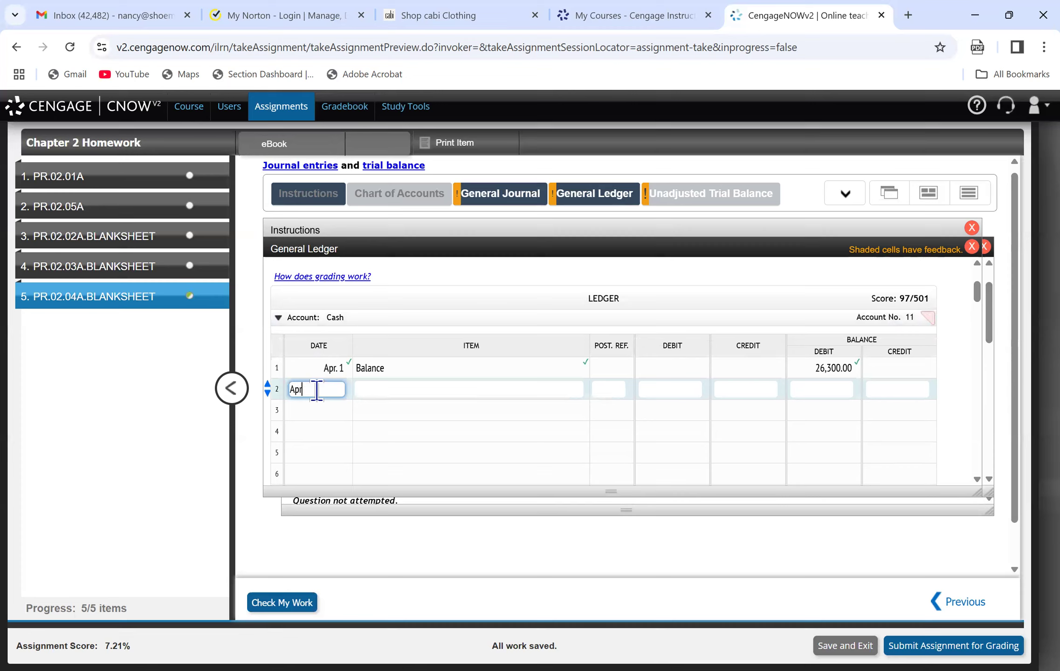
key(Tab)
key(Tab)
key(Tab)
key(Tab)
key(Tab)
text(6500)
key(Tab)
key(Tab)
text(6500)
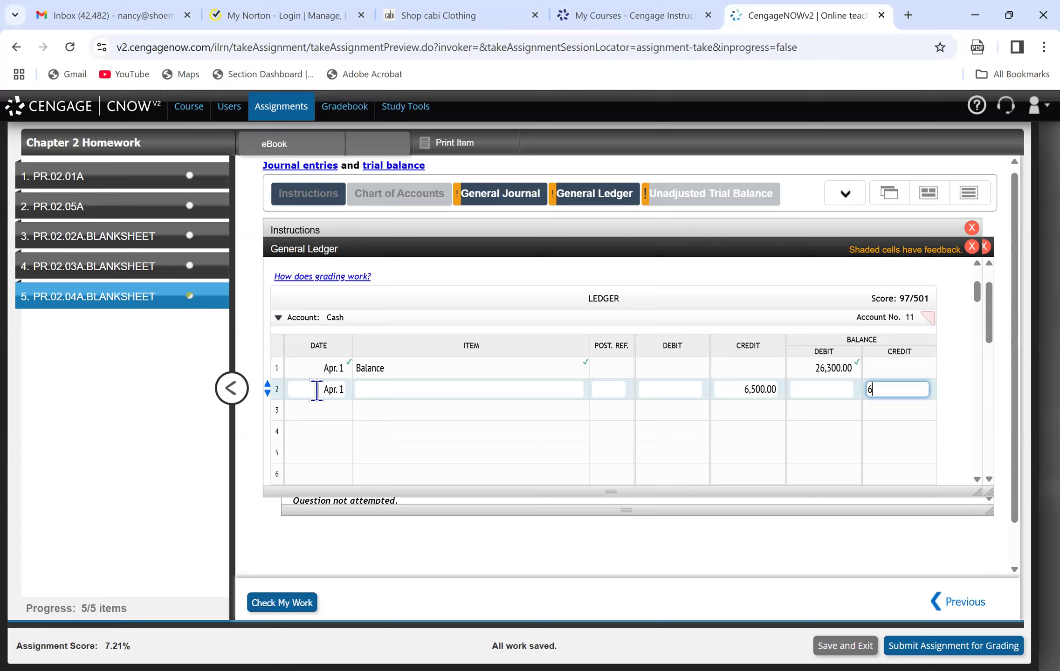
key(BackSpace)
key(BackSpace)
key(BackSpace)
key(BackSpace)
text(6500)
key(Return)
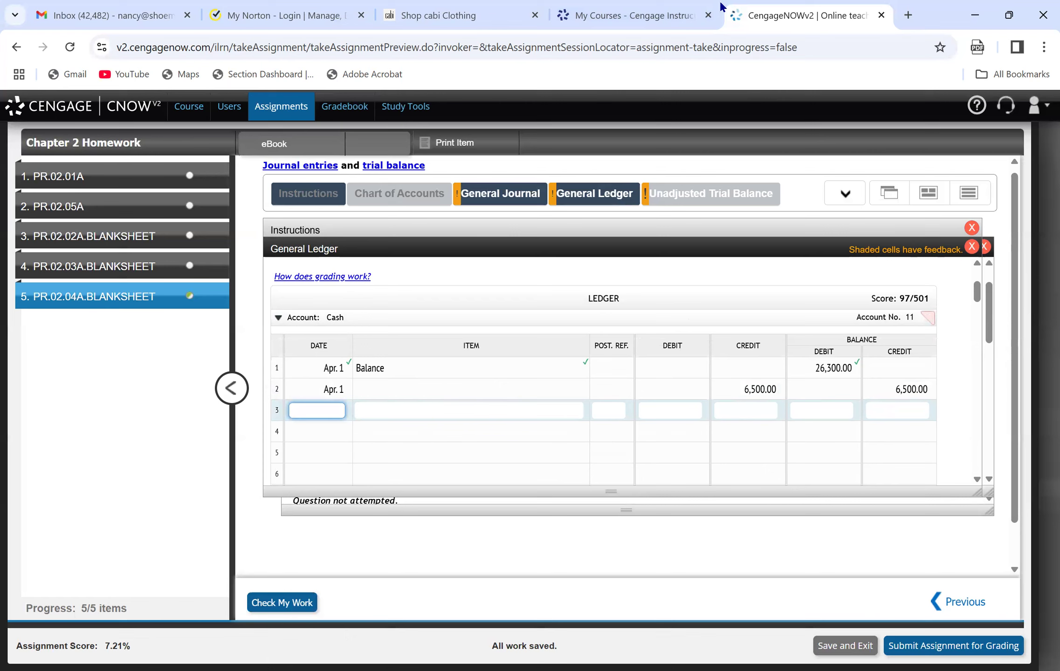
click(895, 389)
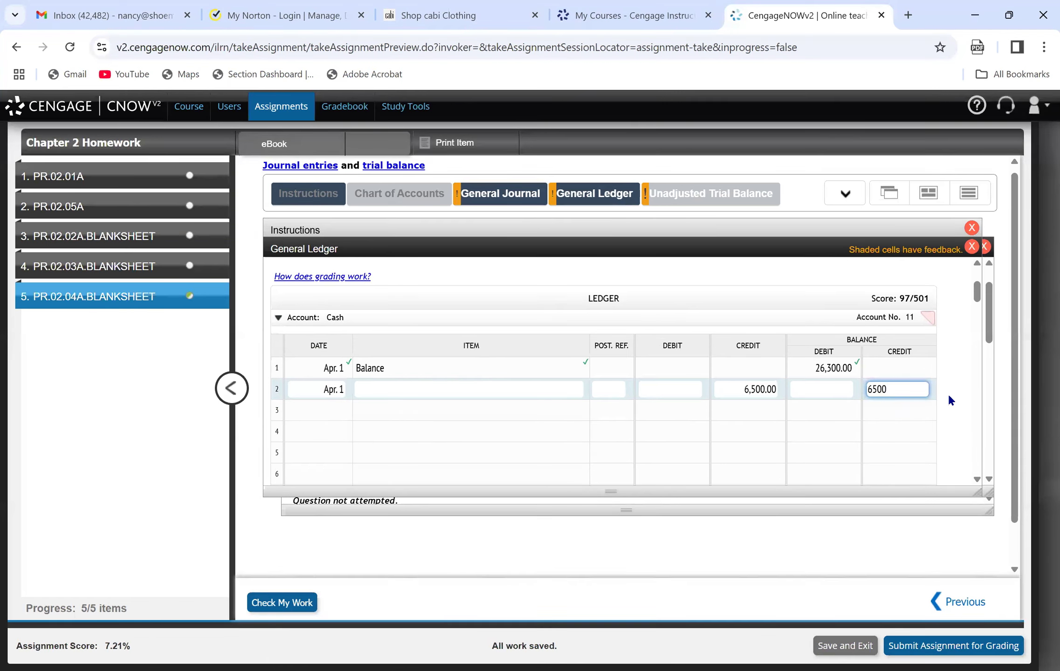
key(BackSpace)
key(BackSpace)
key(BackSpace)
key(BackSpace)
click(410, 390)
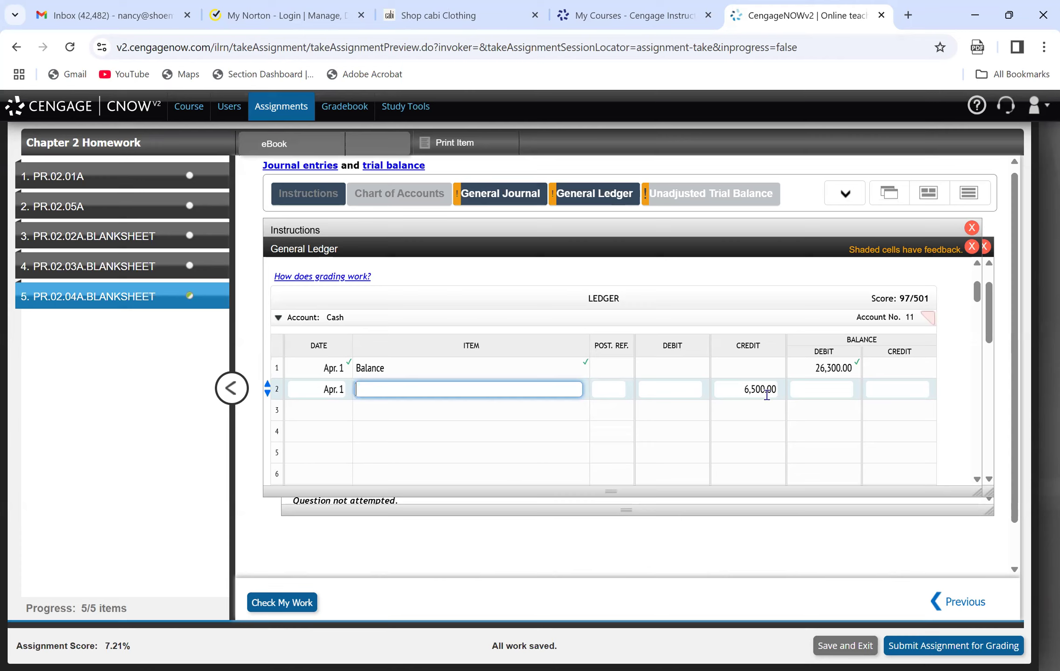
Enter a debit balance of 19,800 on line 2 of the Cash ledger account and check the work.
click(809, 389)
text(19800)
key(Return)
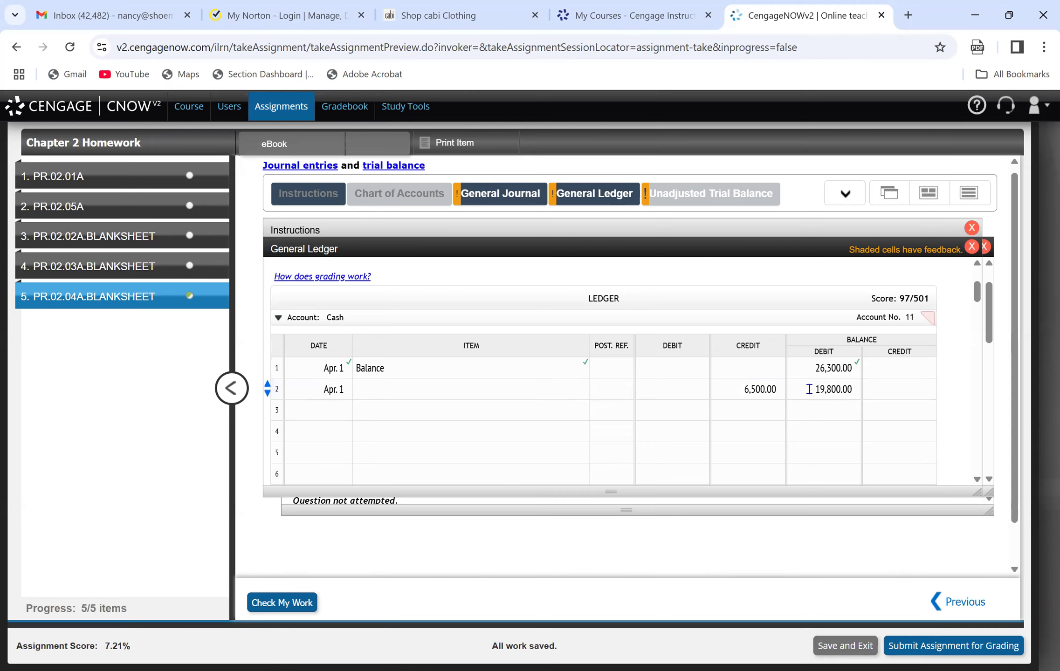
click(281, 600)
click(553, 385)
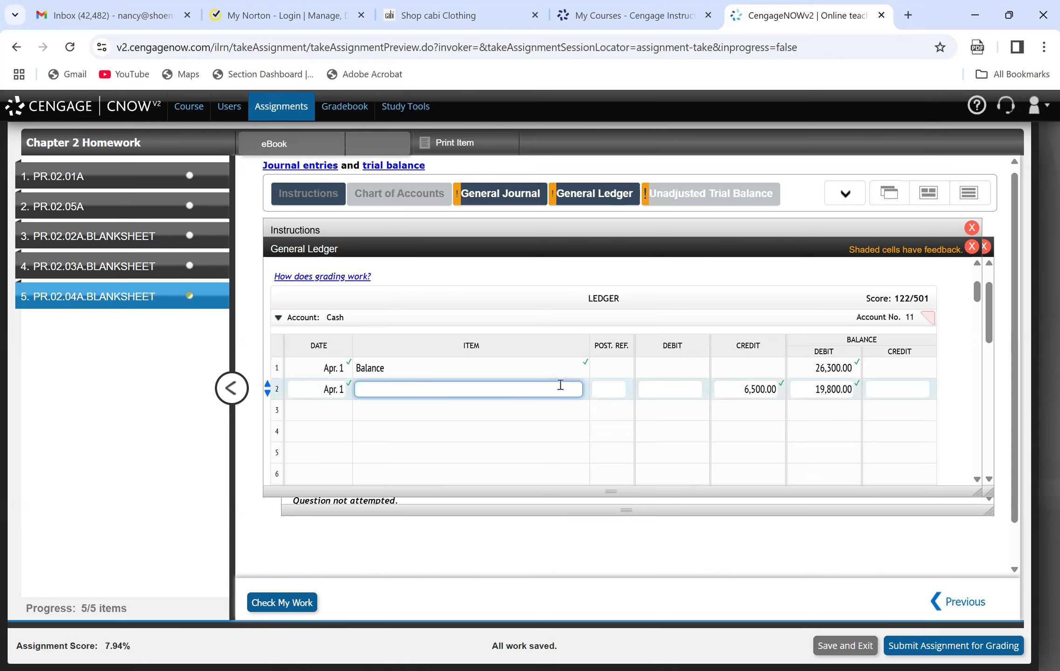
click(485, 201)
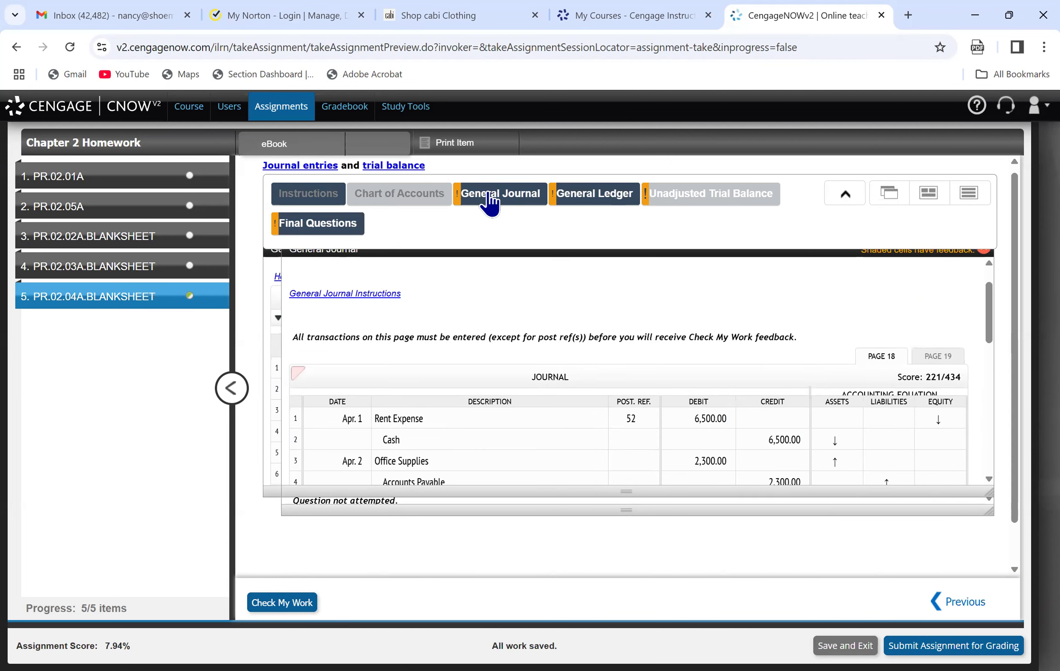
click(597, 196)
click(398, 387)
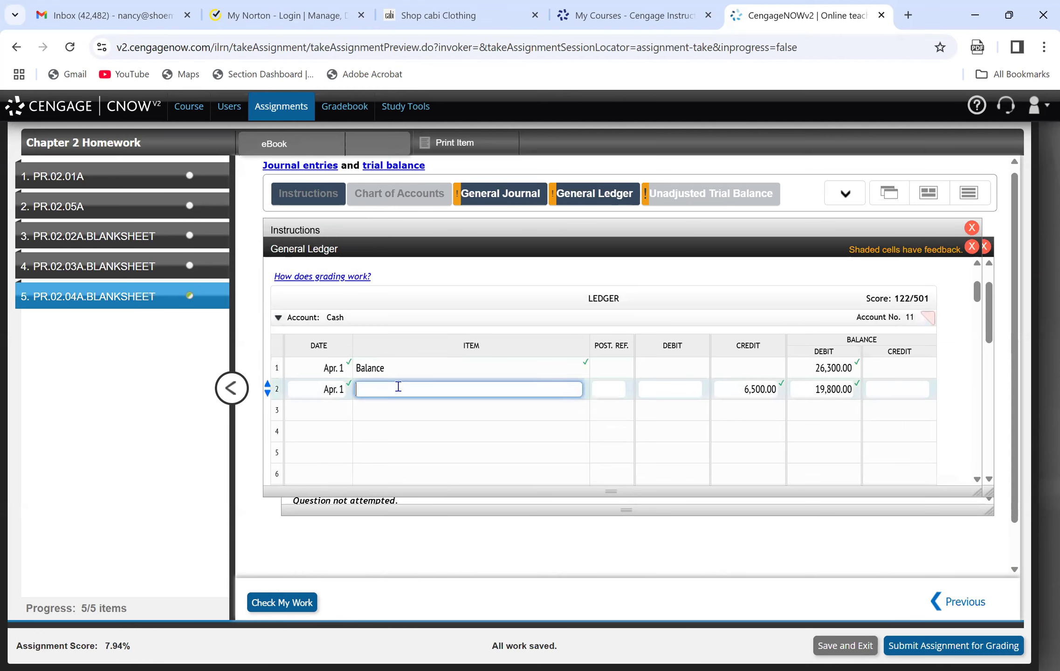
text(C)
key(BackSpace)
text(Ren)
key(BackSpace)
key(BackSpace)
key(BackSpace)
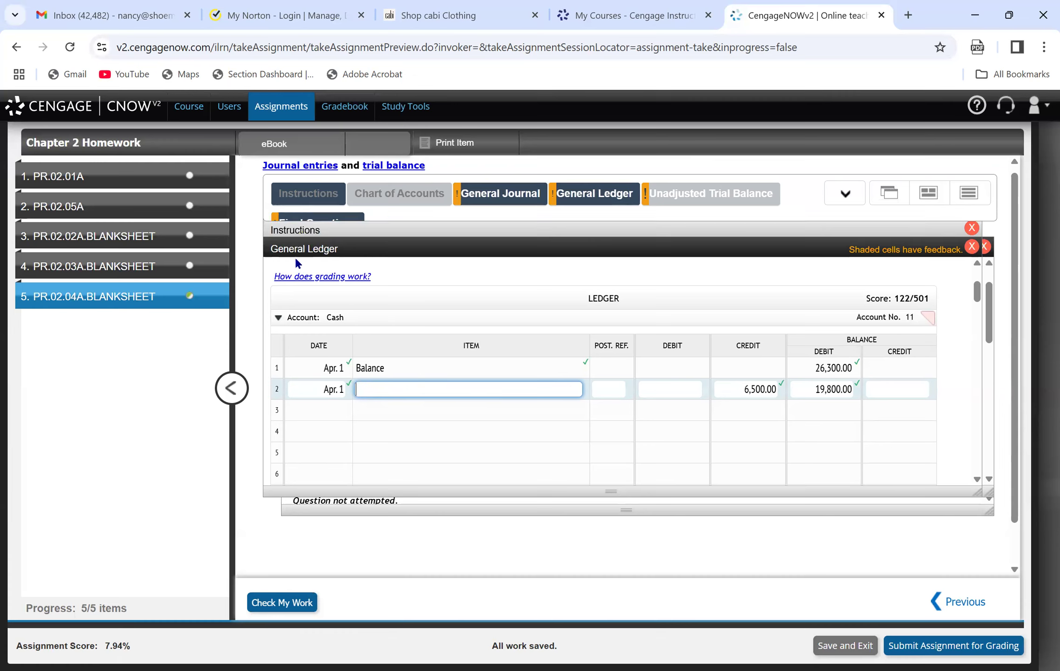
Enter posting reference 11 for Cash on line 2 of the Page 18 general journal and check the work.
click(300, 232)
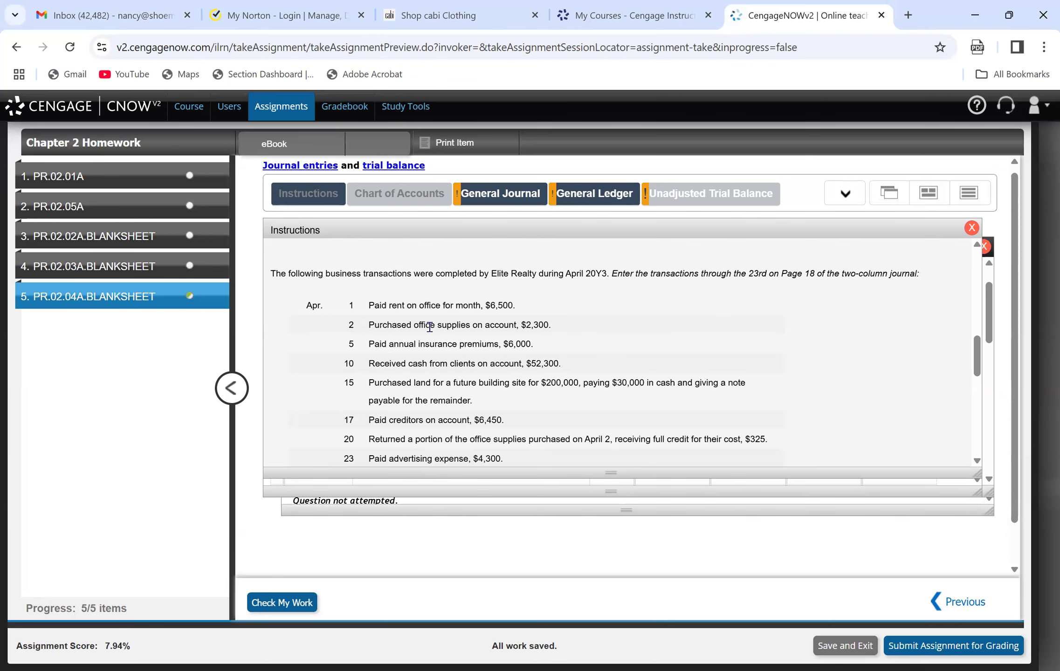
click(498, 196)
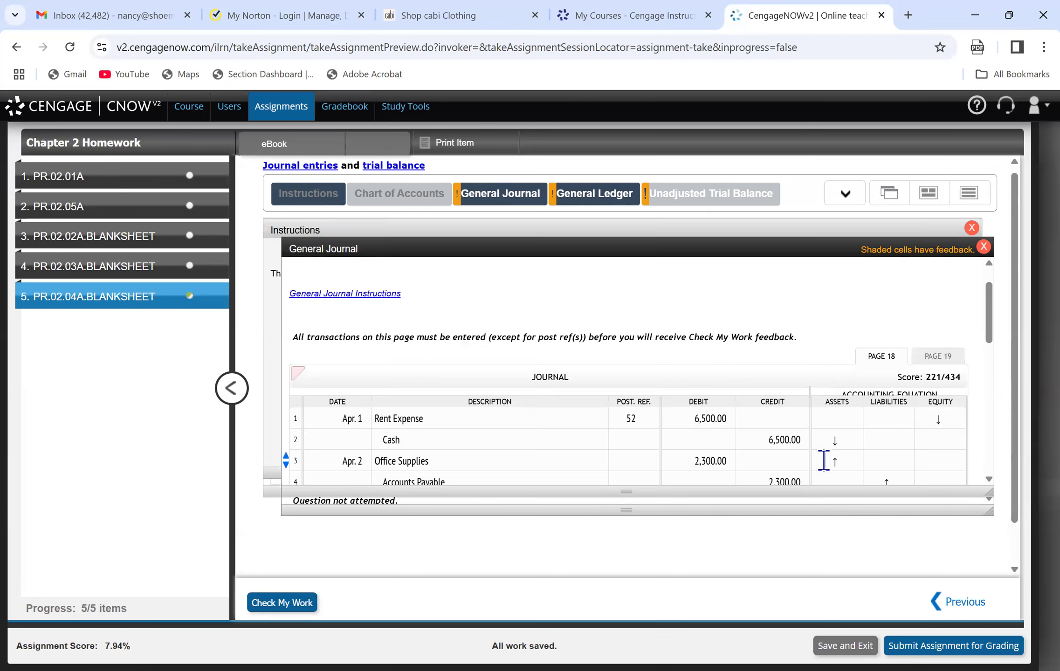
click(637, 439)
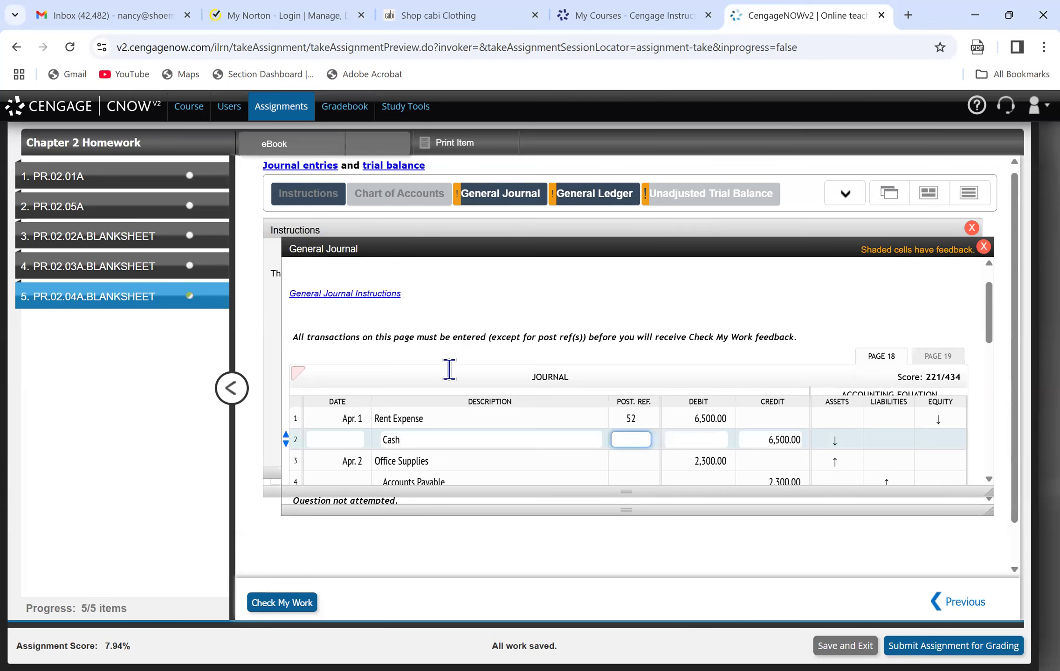
click(601, 198)
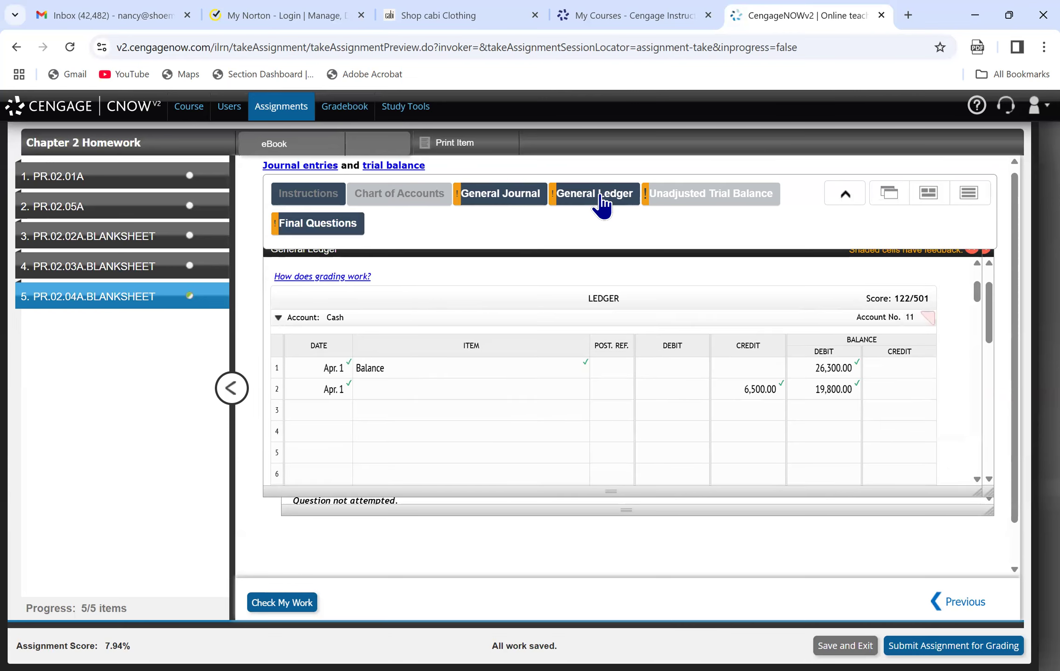
click(493, 201)
click(635, 440)
text(11)
key(Return)
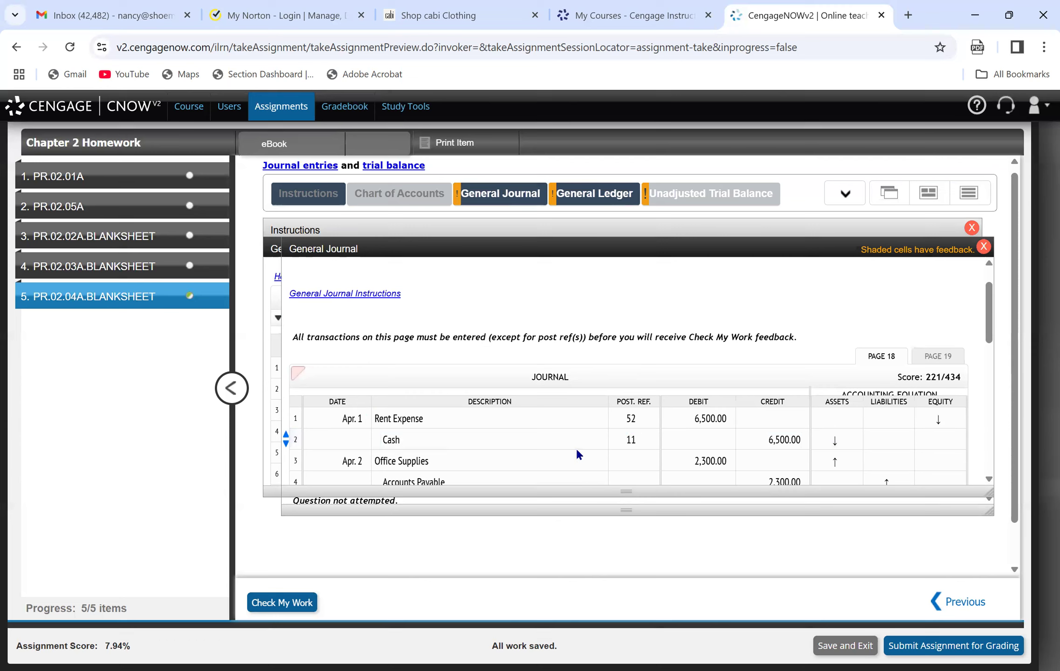
click(270, 604)
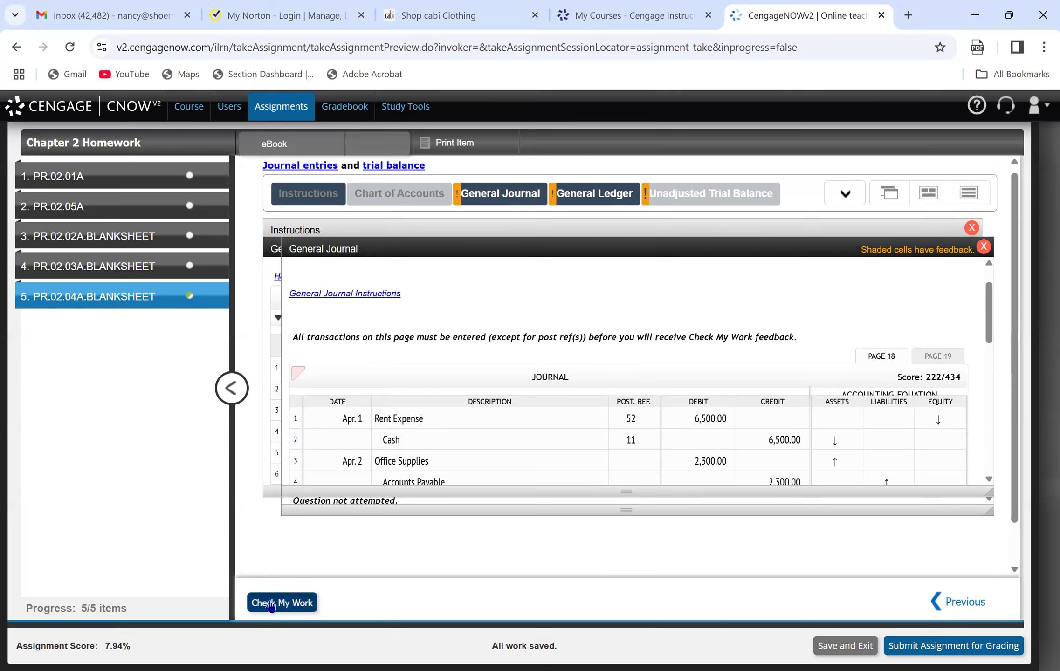
Post the supplies purchase on line 2 of the Office Supplies ledger account (date Apr. 2, debit 2,300, debit balance 4,100) and check the work.
click(461, 466)
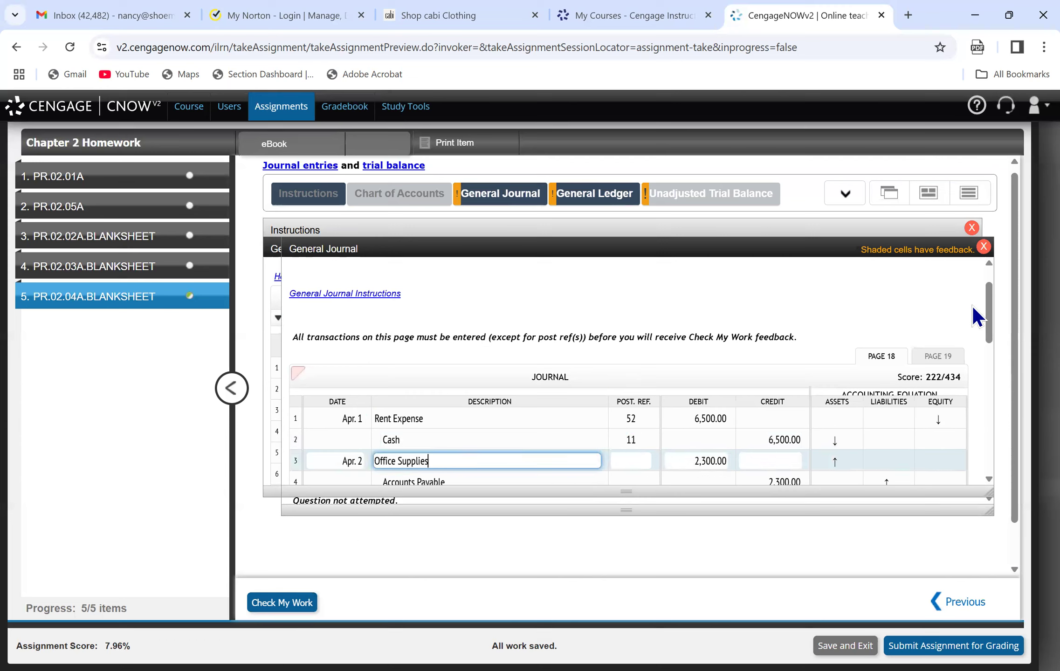
drag(988, 318, 998, 335)
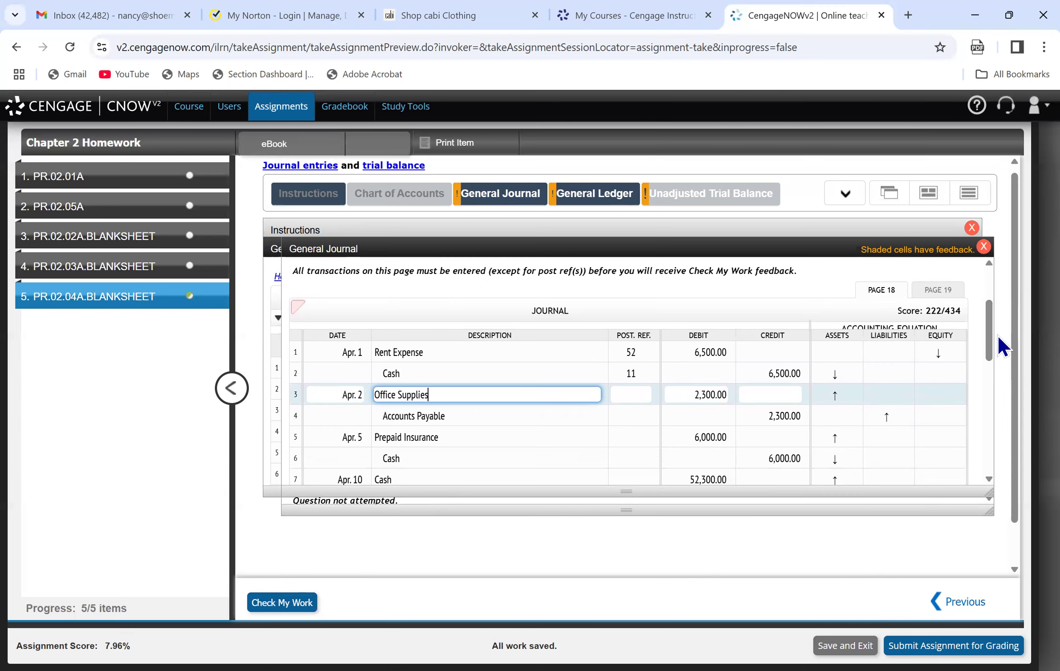
click(571, 179)
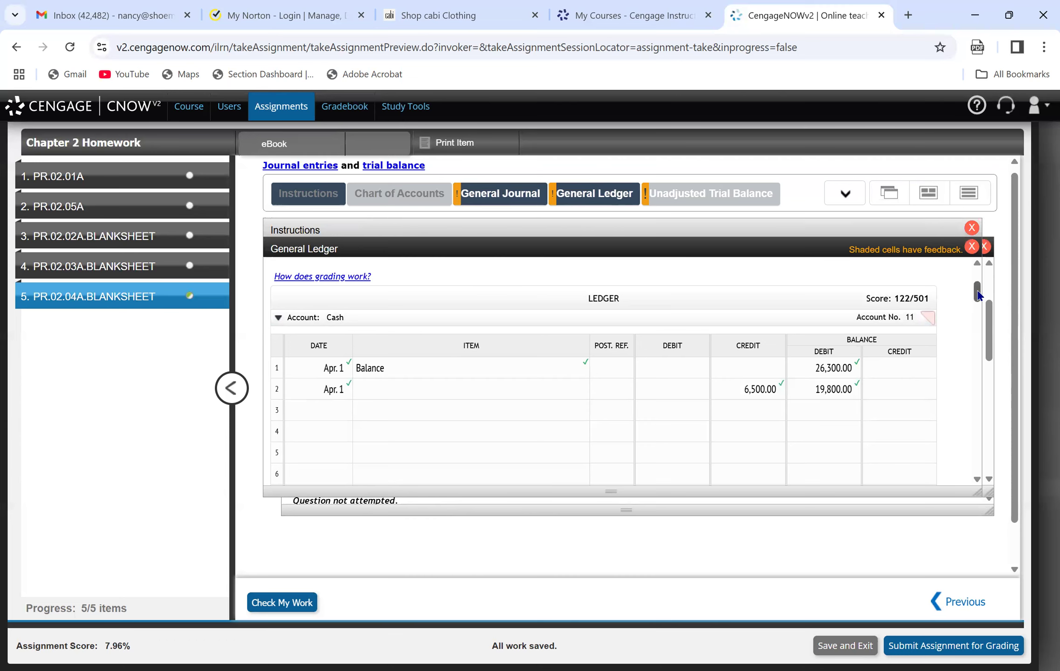
scroll(981, 300, down, 5)
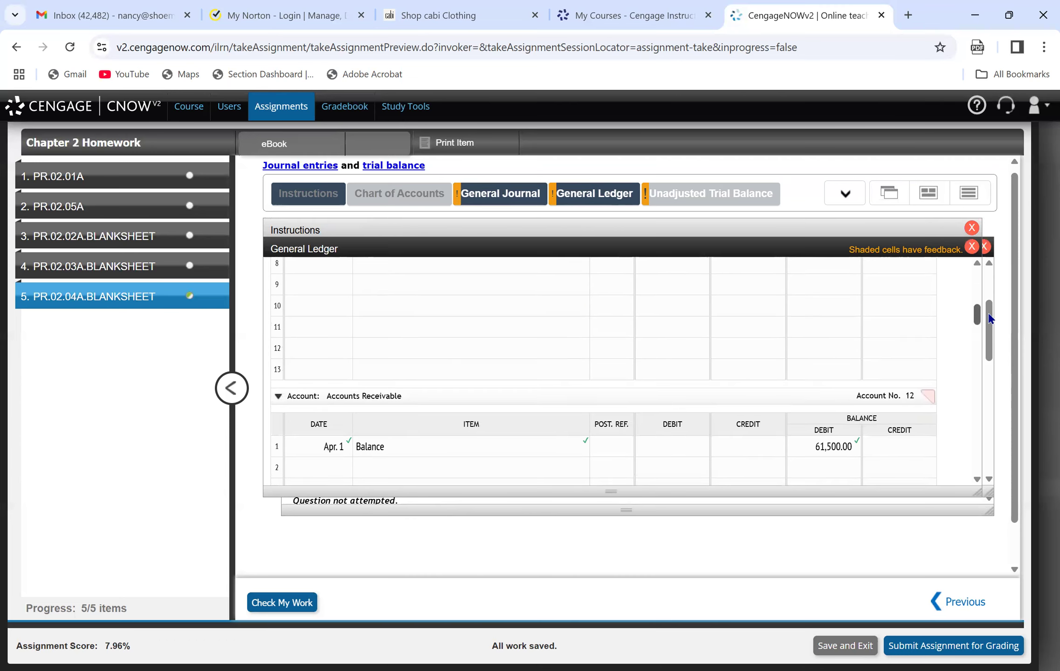
scroll(991, 321, down, 6)
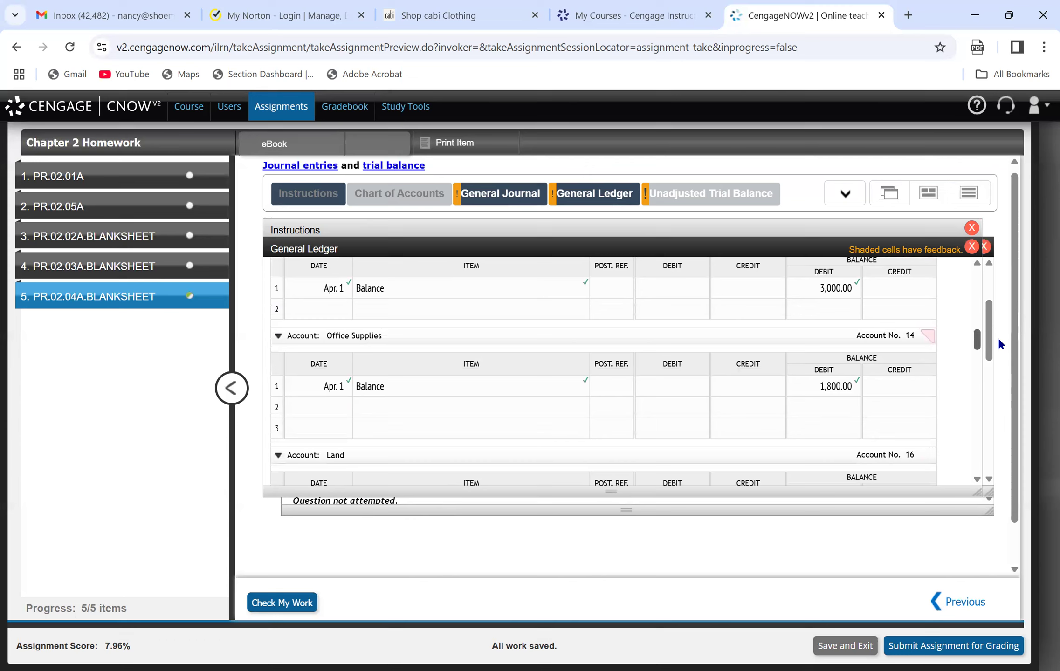
click(328, 407)
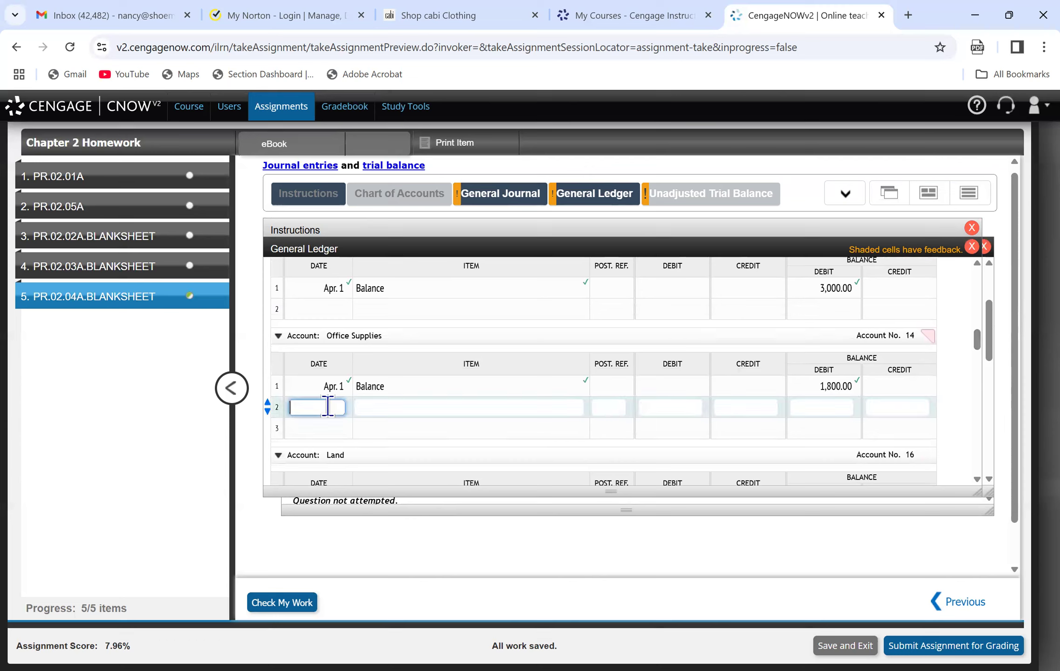
text(Apr. 2)
key(Tab)
key(Tab)
key(Tab)
text(2300)
key(Tab)
key(Tab)
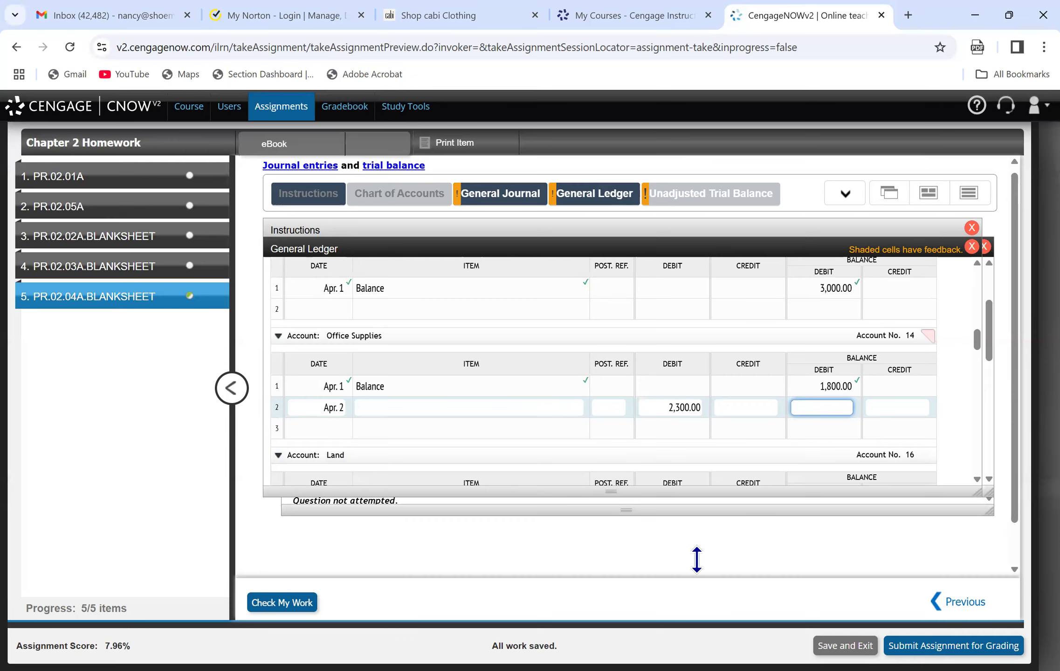
text(4100)
key(Tab)
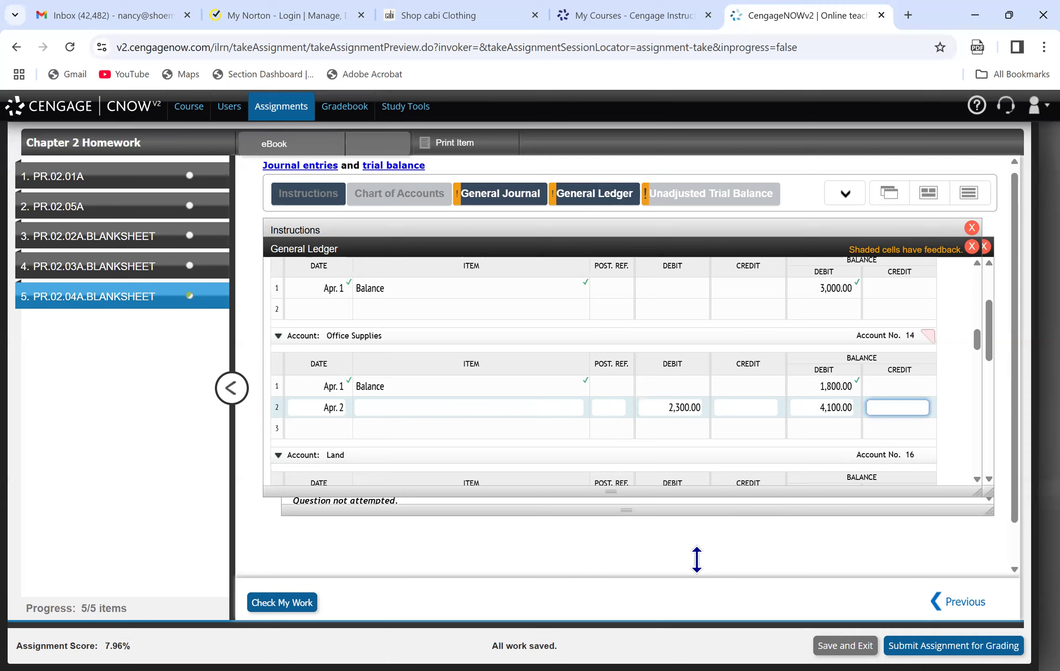
click(278, 605)
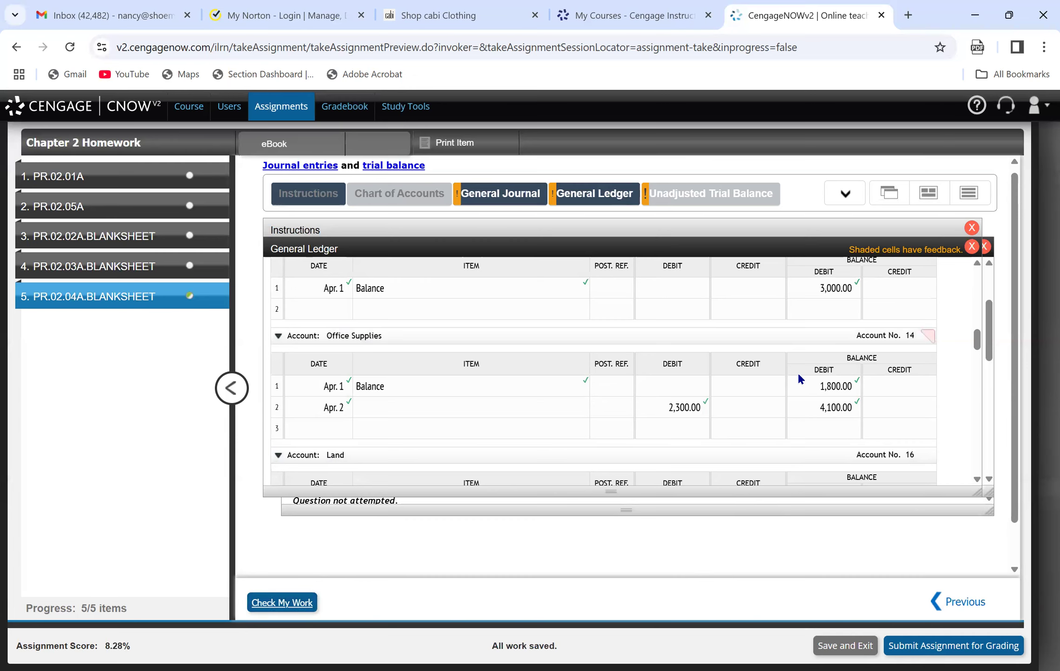
Enter posting reference 14 for Office Supplies on line 3 of the Page 18 general journal.
click(472, 410)
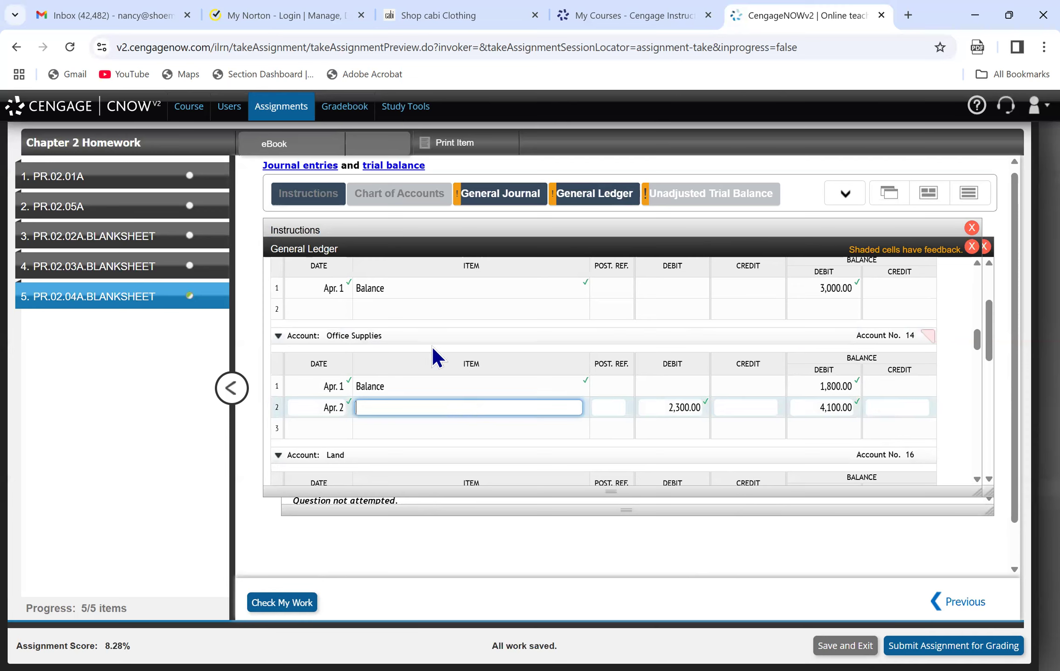
click(501, 198)
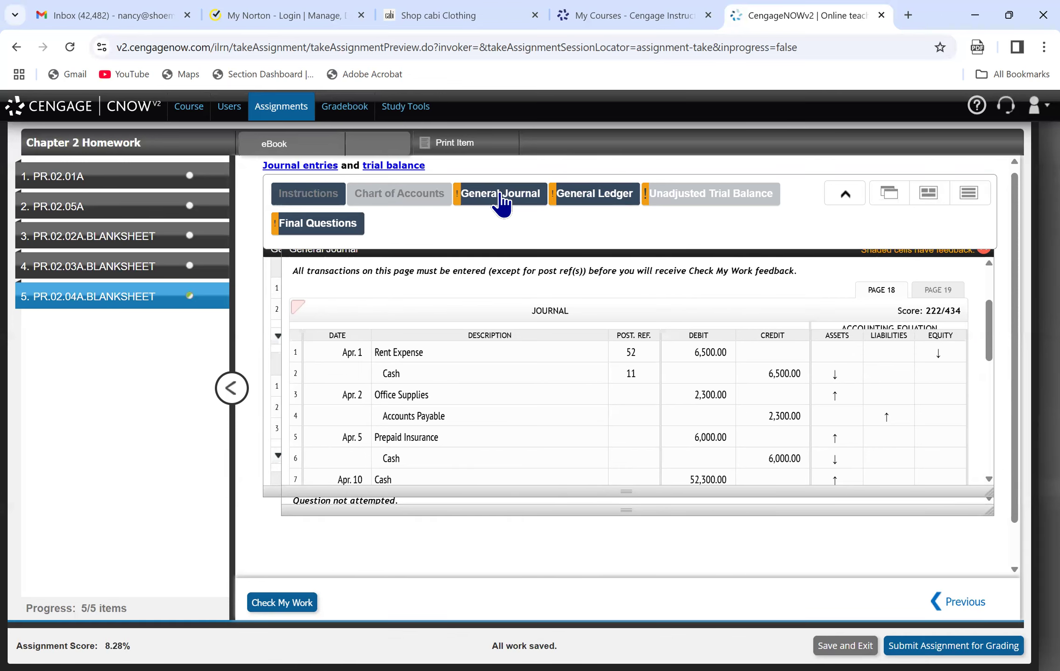
click(568, 196)
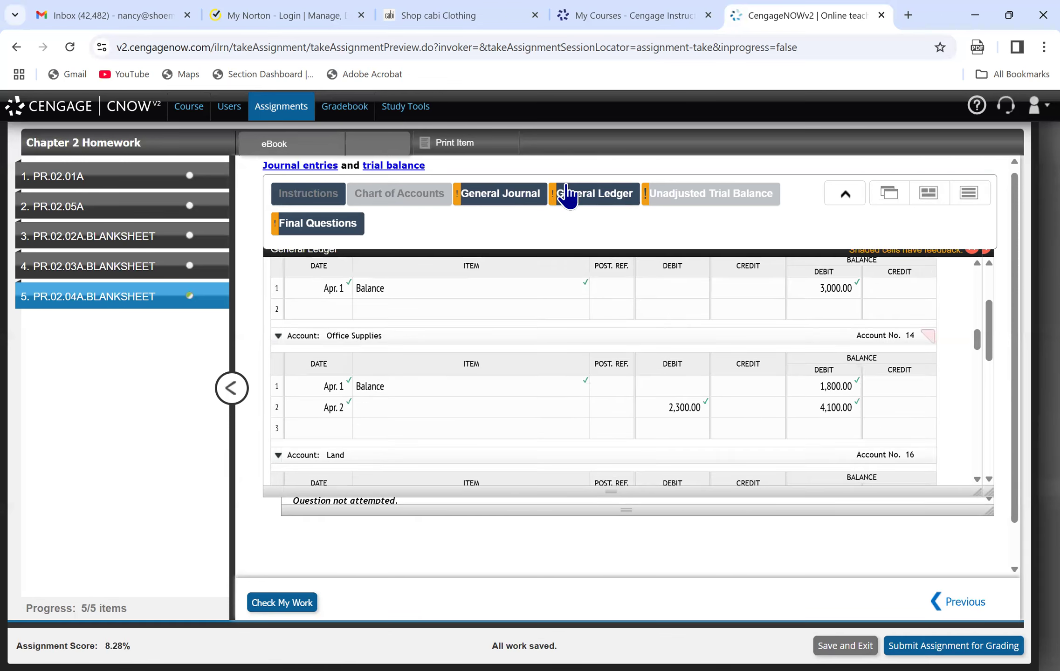
click(522, 194)
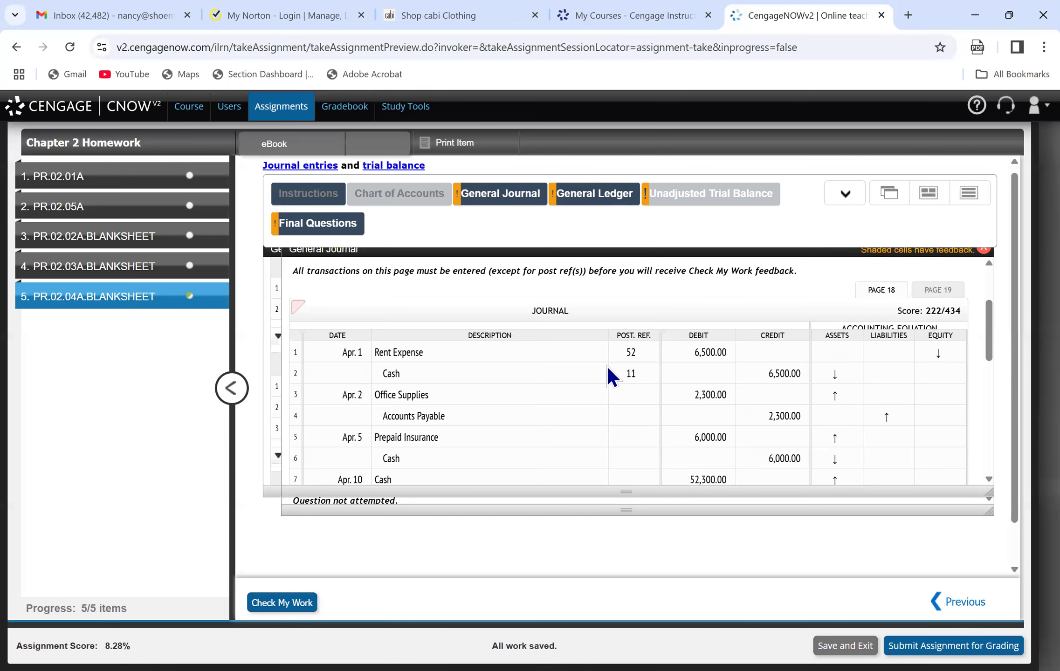
click(640, 398)
text(14)
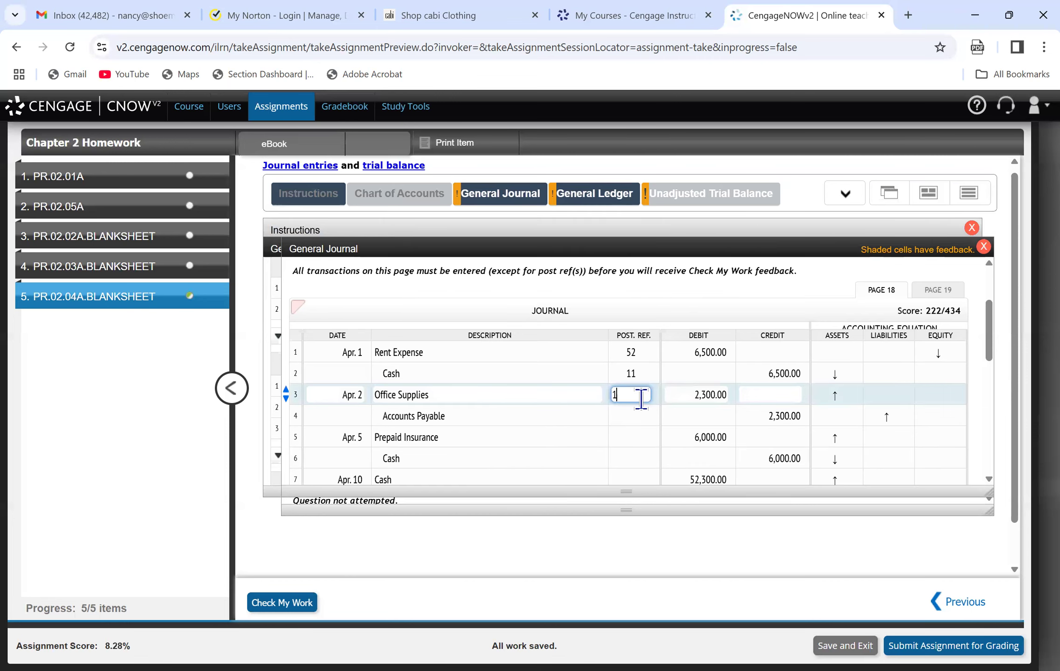
Post the supplies purchase on line 2 of the Accounts Payable ledger account (date Apr. 2, credit 2,300, credit balance 16,300) and check the work.
click(637, 412)
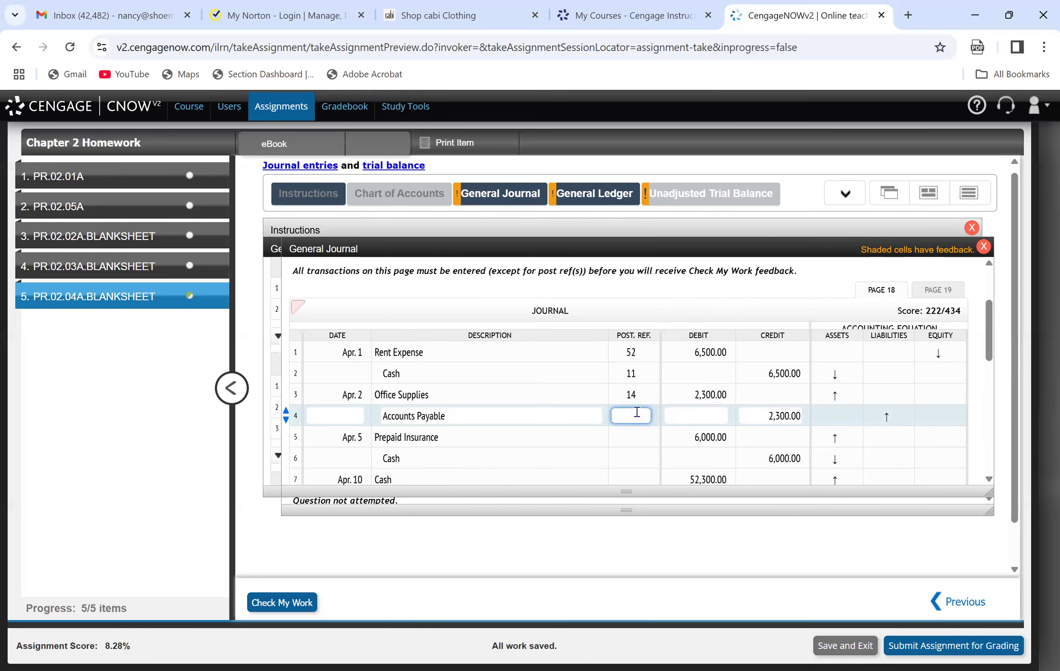
click(603, 197)
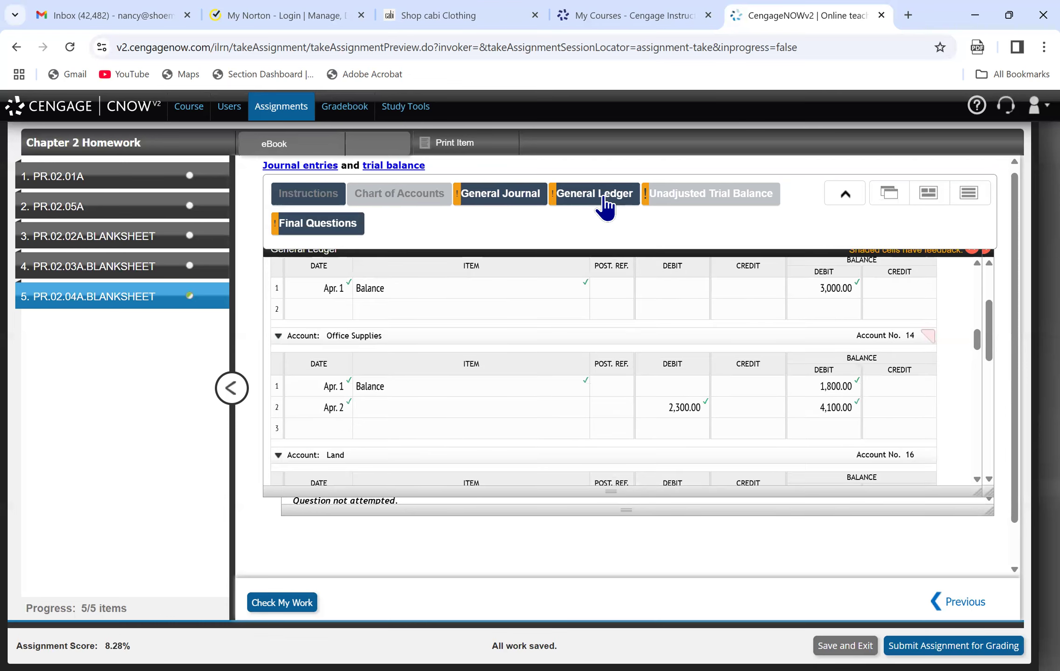
drag(976, 344, 986, 366)
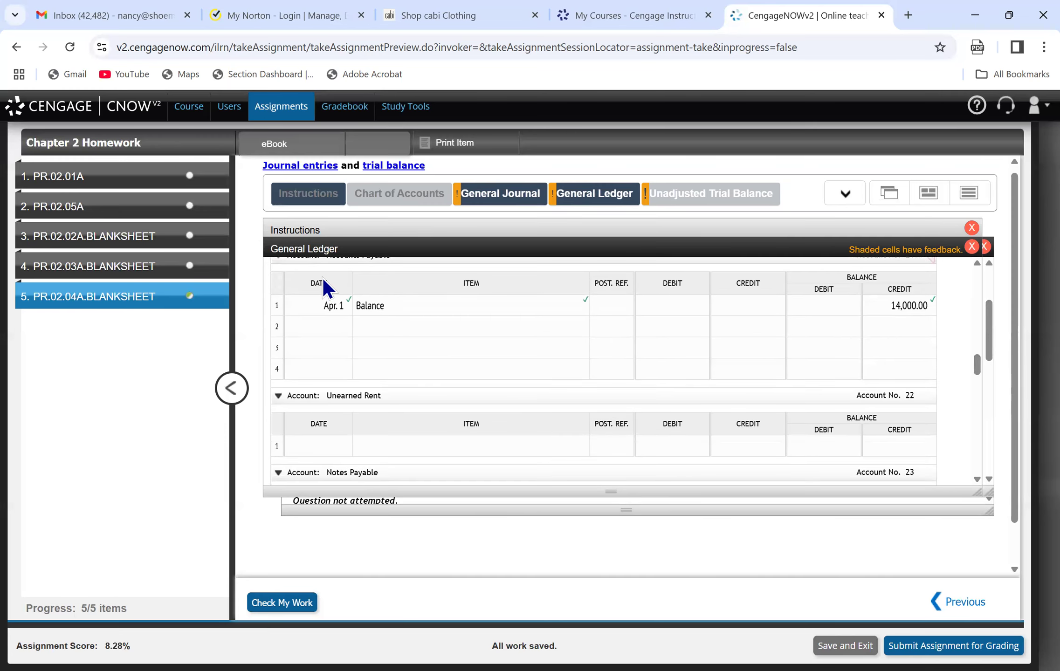
click(320, 328)
text(Apr. 2)
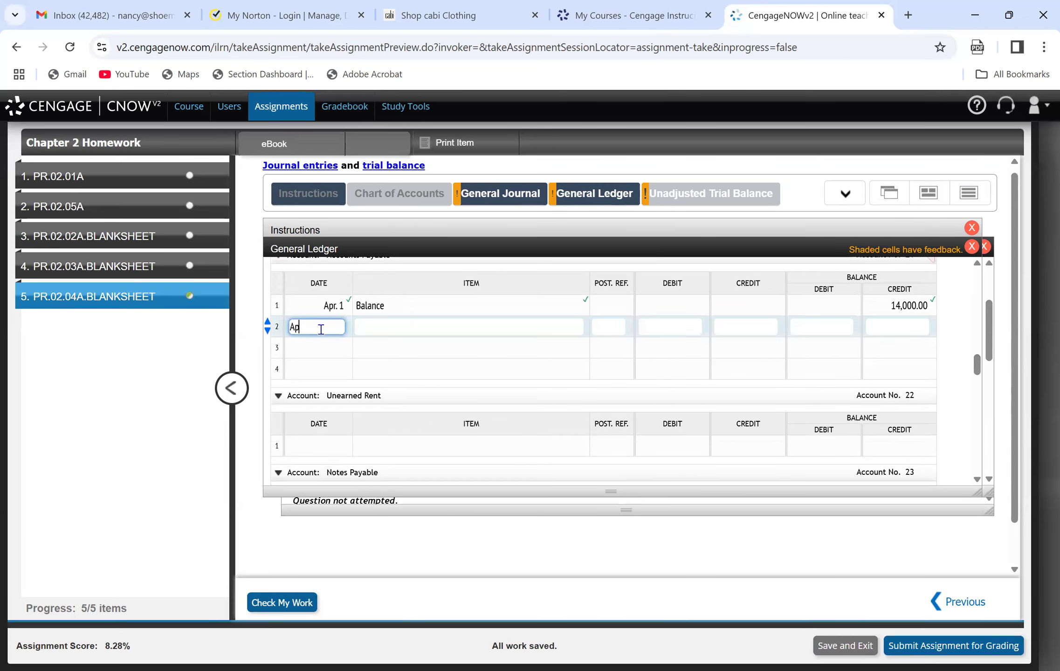
key(Tab)
key(Tab)
key(Tab)
key(Tab)
text(2300)
key(Tab)
key(Tab)
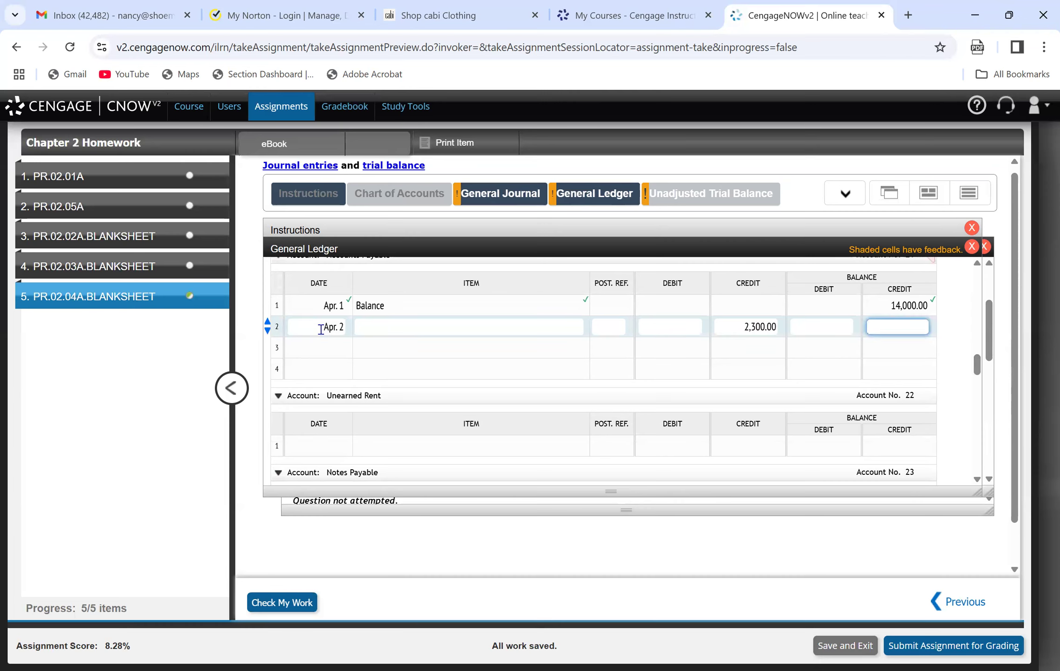
text(16300)
key(Tab)
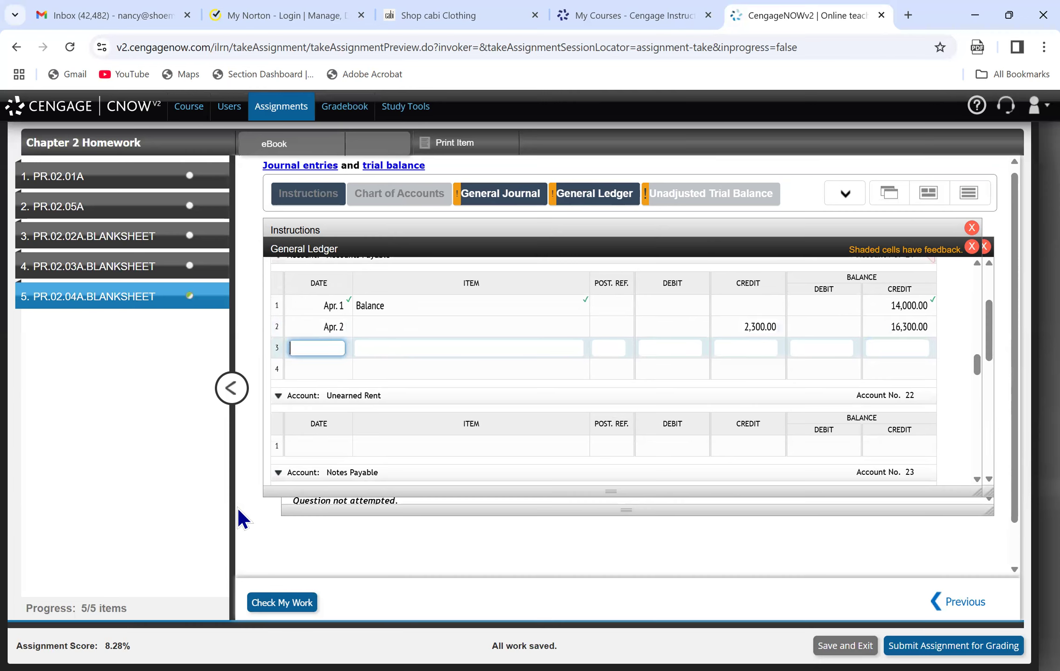
click(280, 602)
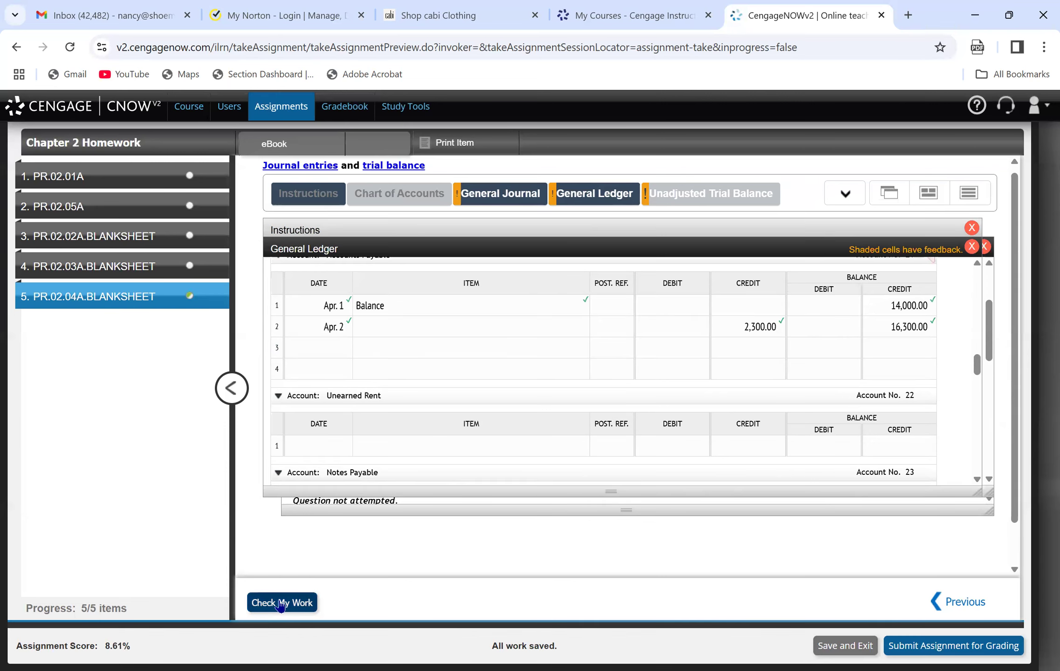
Post the insurance premium payment on line 2 of the Prepaid Insurance ledger account (date Apr. 5, debit 6,000, debit balance 9,000).
click(335, 232)
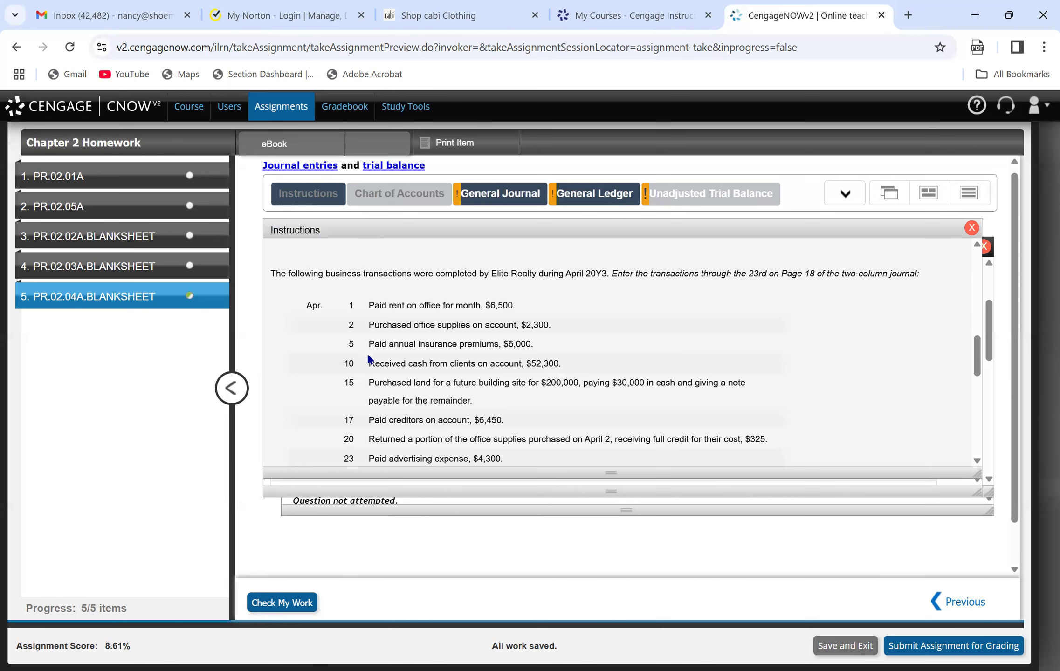
click(495, 198)
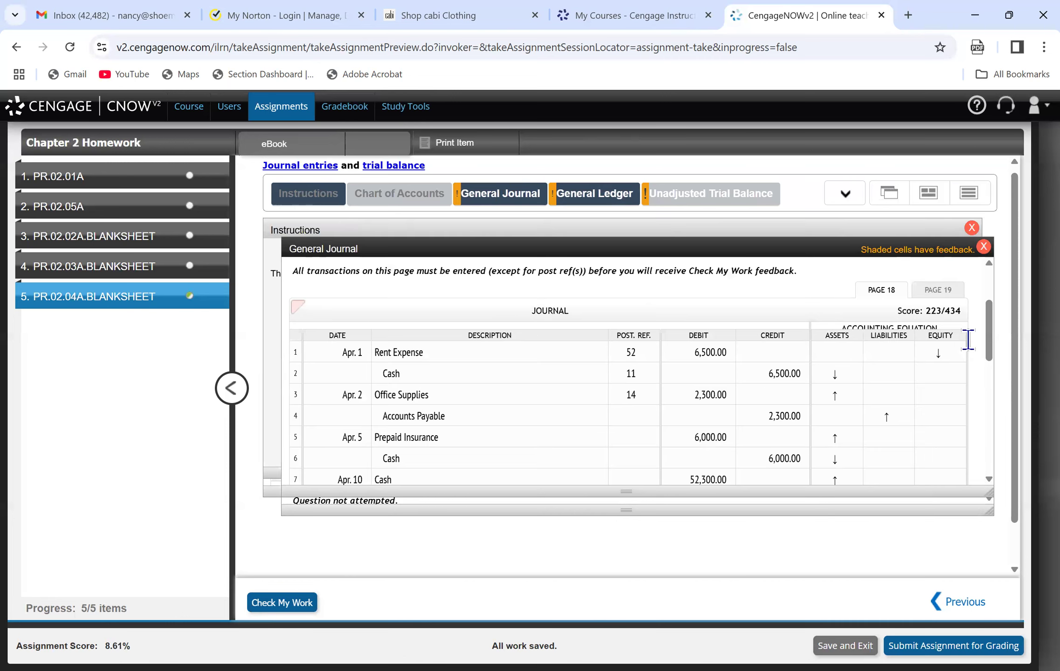
scroll(987, 349, down, 2)
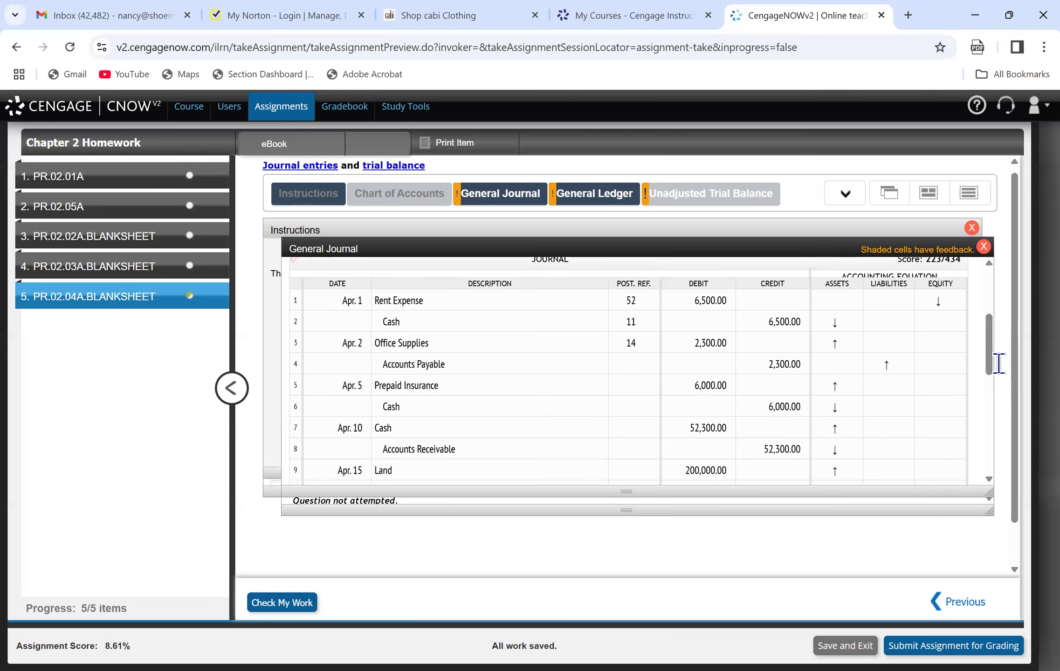
mouse_move(557, 191)
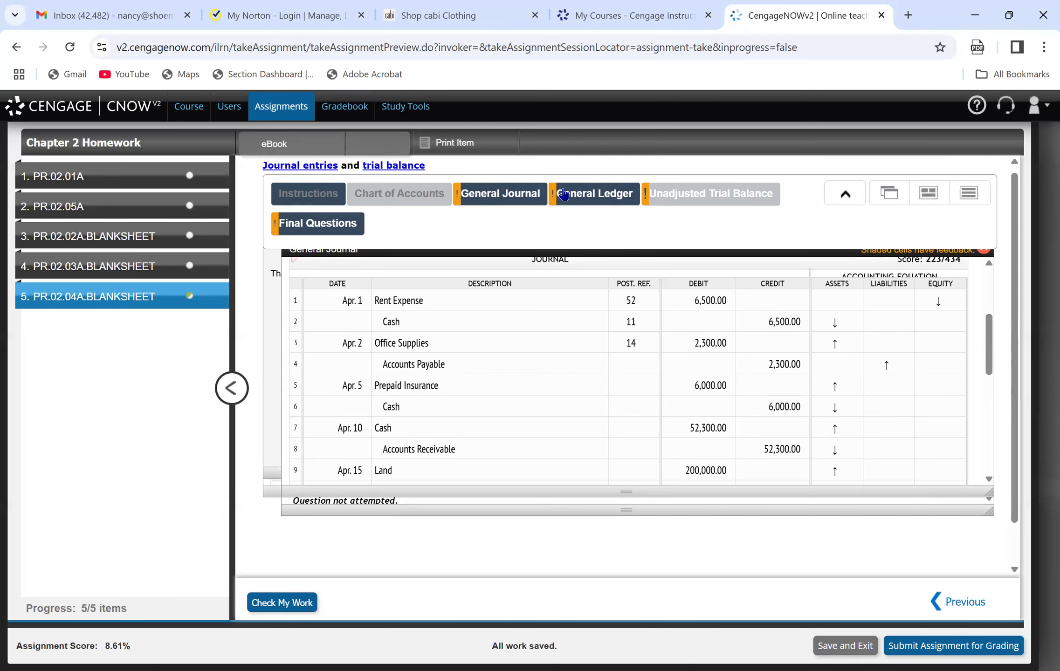
click(563, 195)
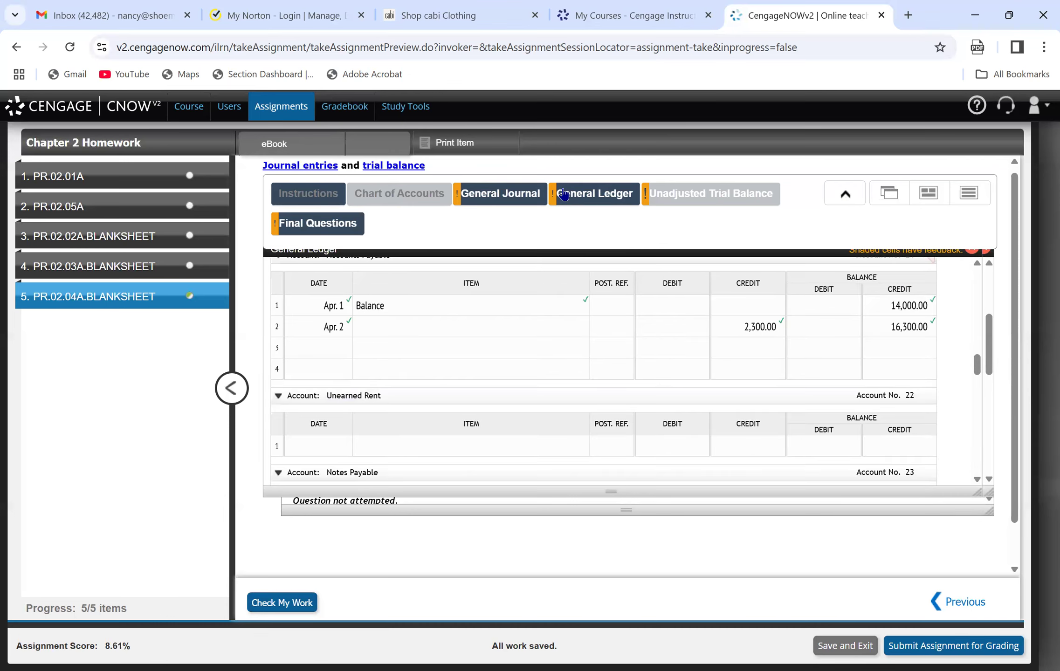
scroll(977, 356, up, 1)
scroll(976, 357, up, 3)
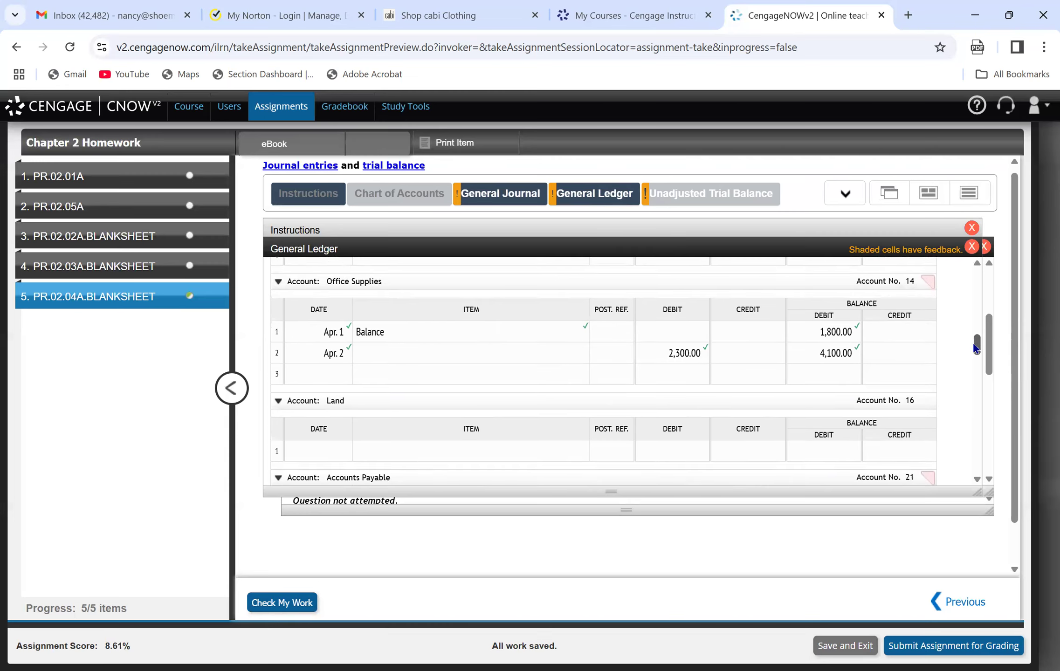
scroll(974, 347, up, 2)
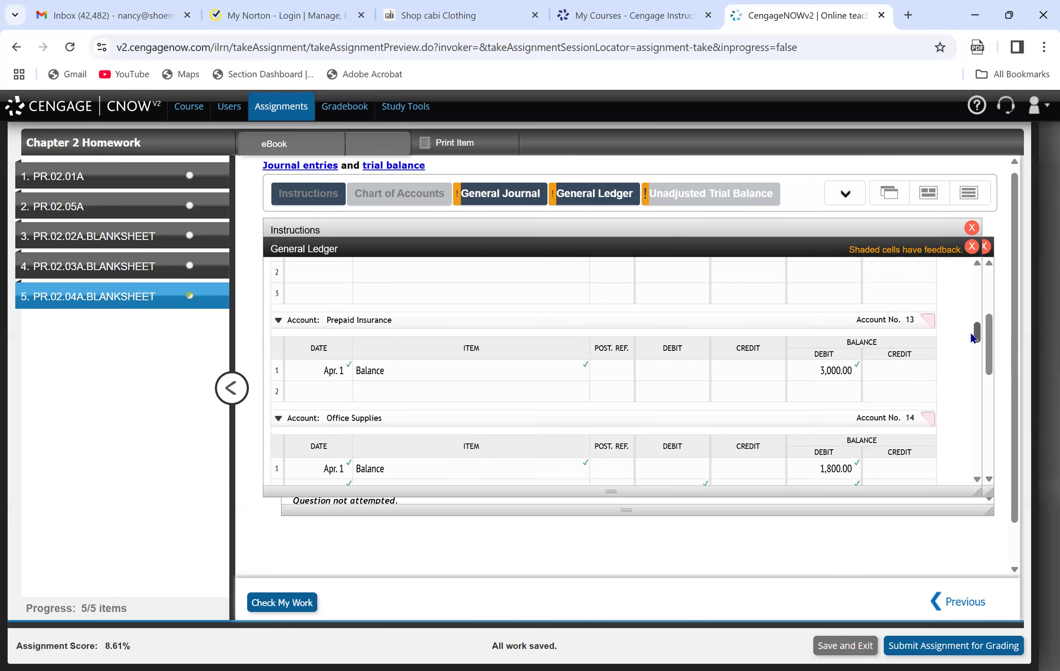
click(333, 383)
text(Apr 5)
key(Tab)
key(Tab)
key(Tab)
text(6000)
key(Tab)
key(Tab)
text(9000)
key(Tab)
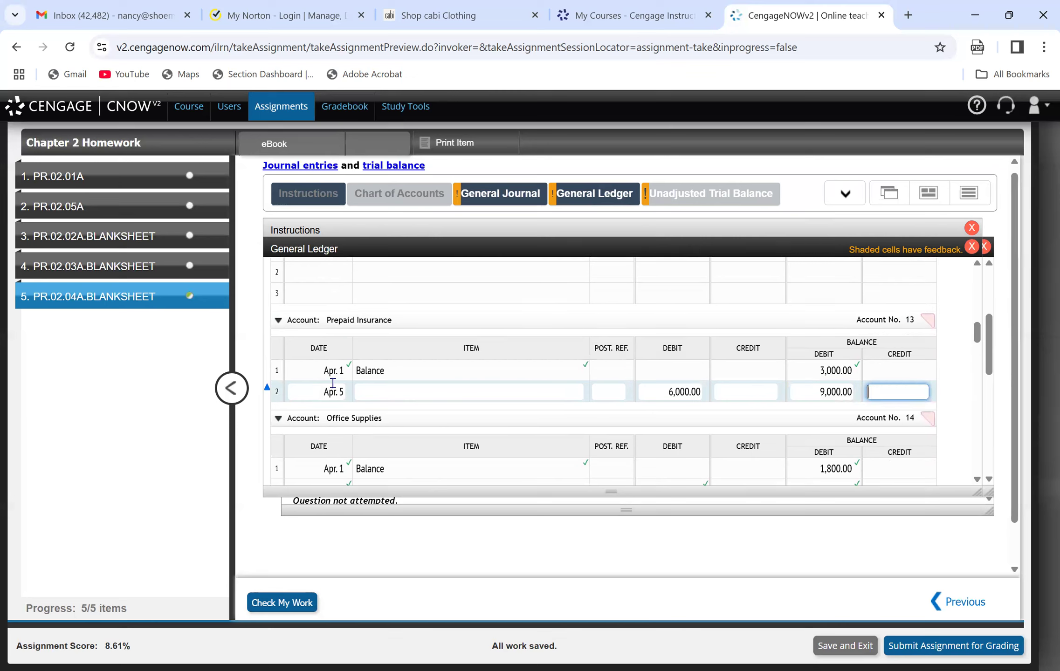
Enter posting reference 13 for Prepaid Insurance on line 5 of the Page 18 general journal.
click(497, 194)
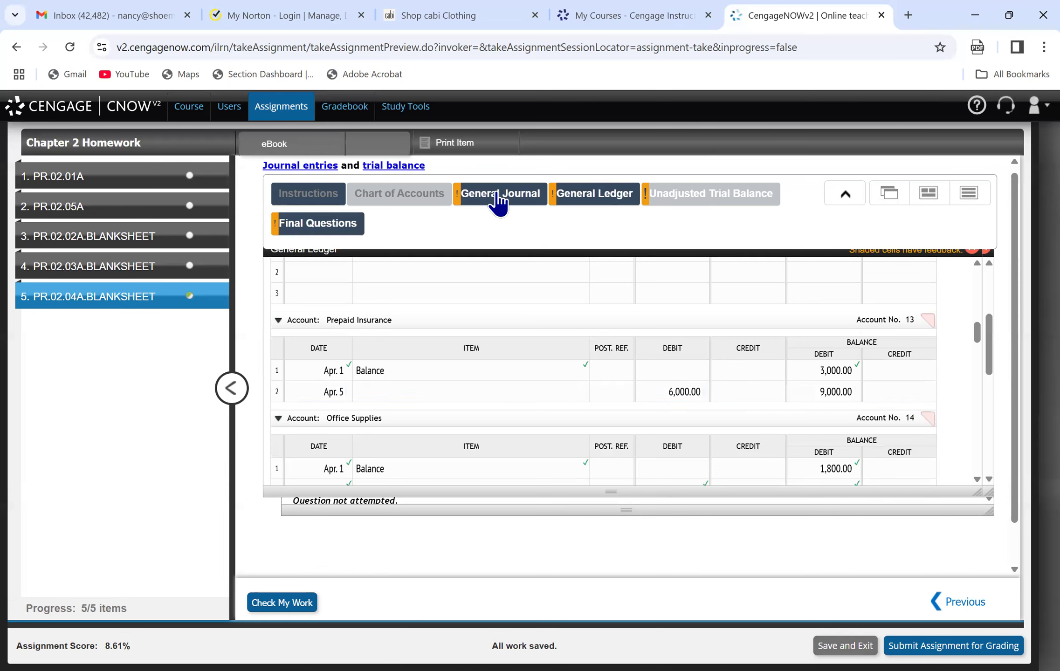
click(600, 194)
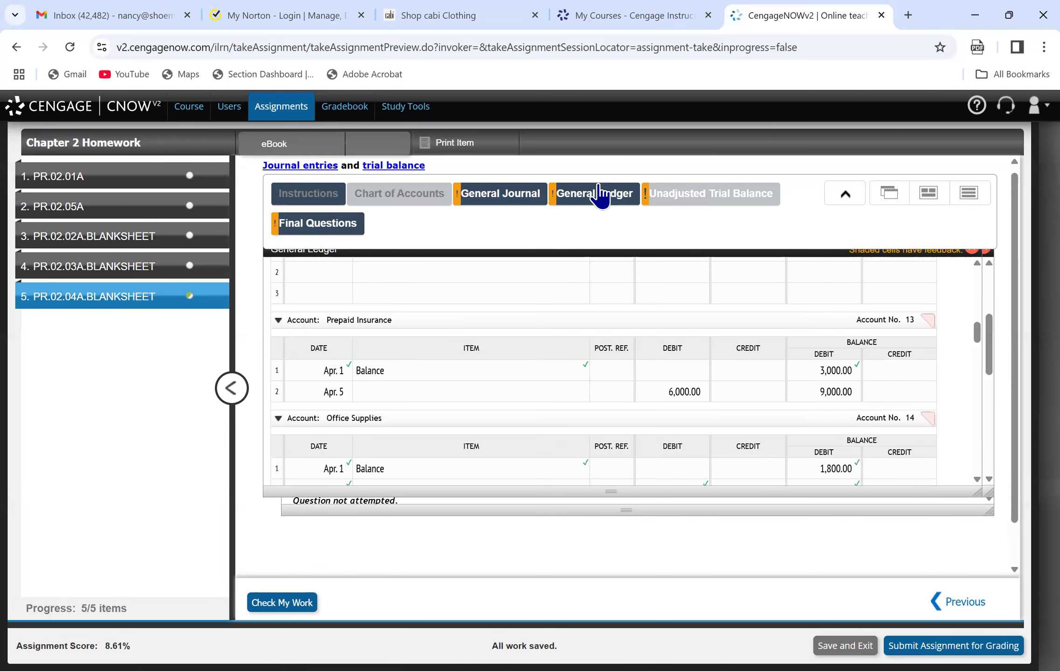
click(497, 198)
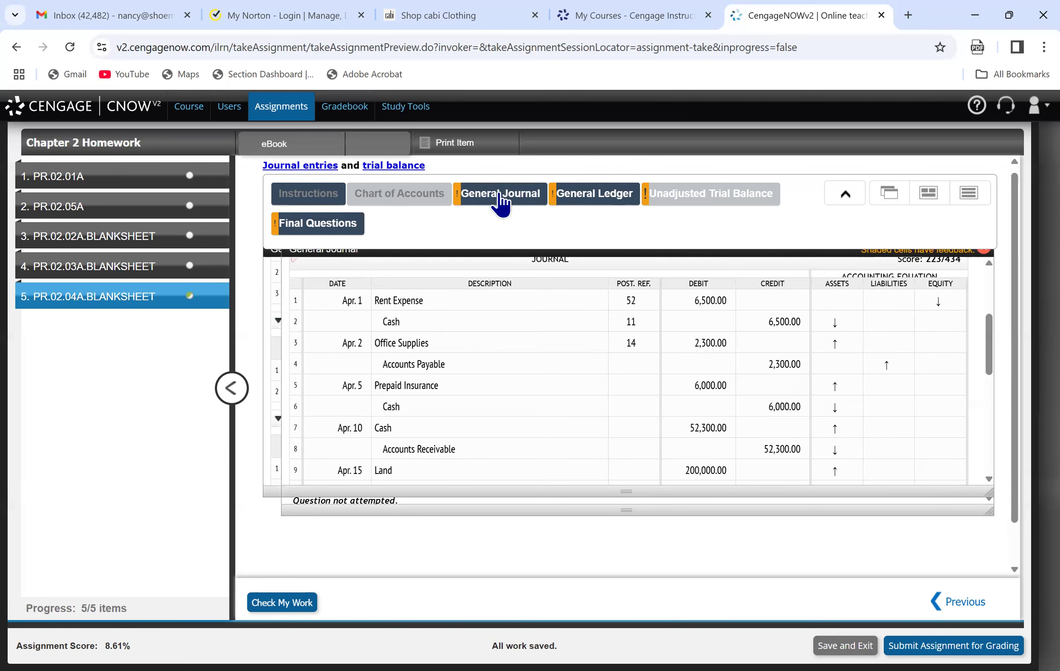
click(630, 385)
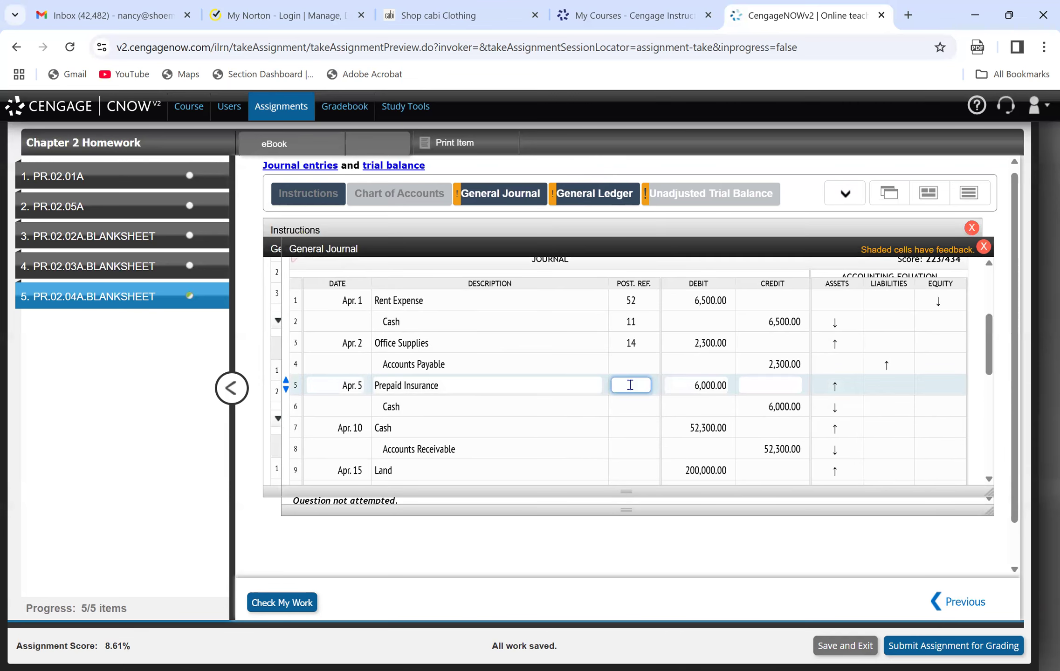
text(13)
click(644, 360)
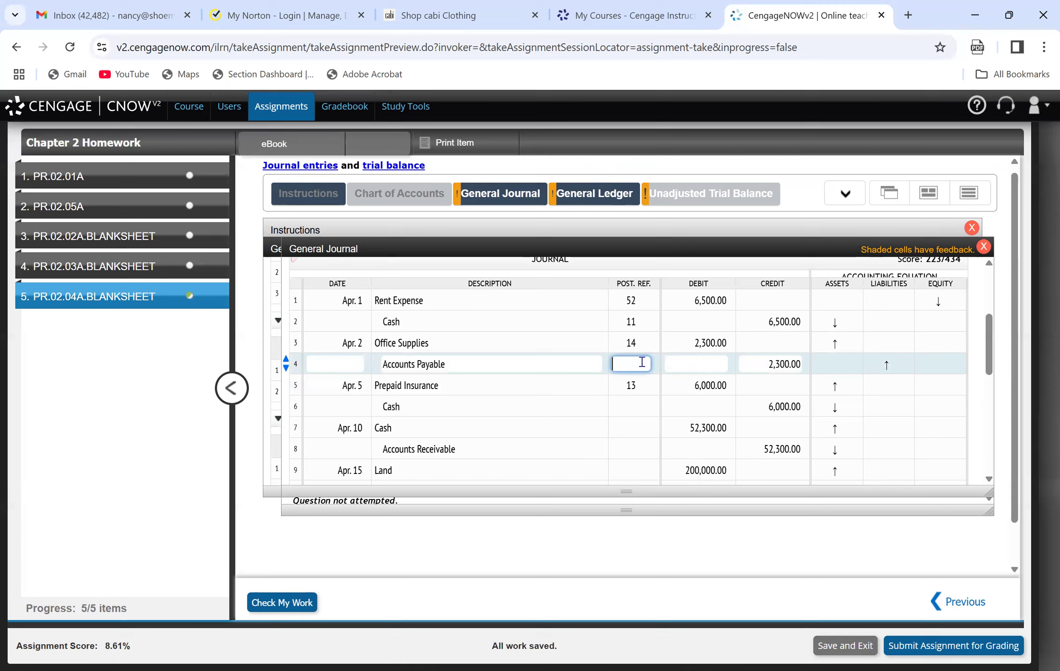
Post the insurance payment on line 3 of the Cash ledger account (date Apr. 5, credit 6,000, debit balance 13,800) and check the work.
click(624, 179)
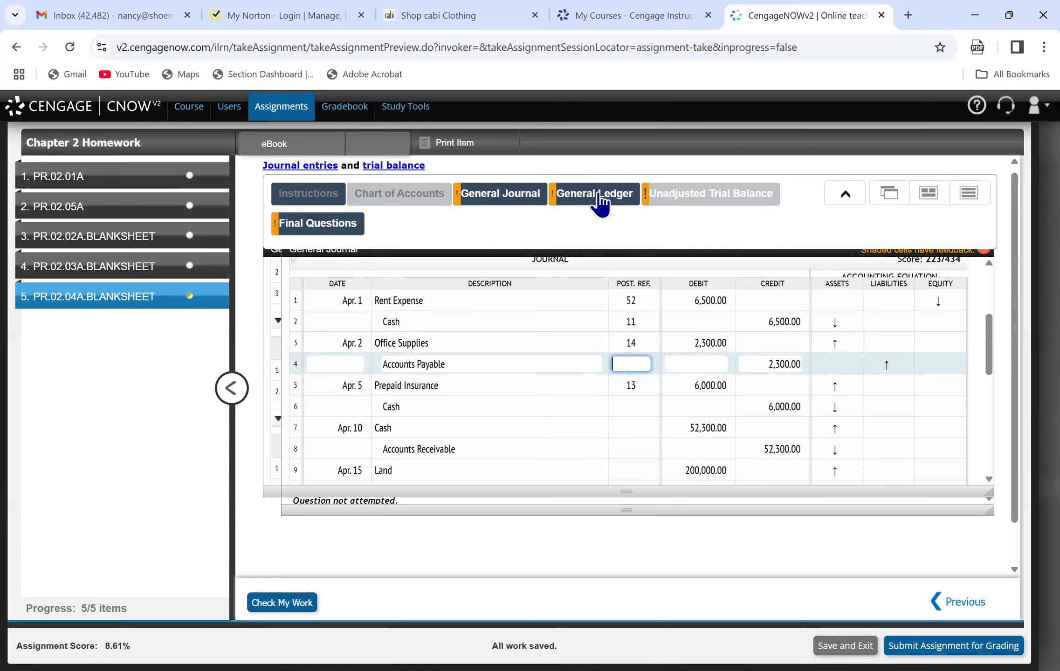
click(510, 204)
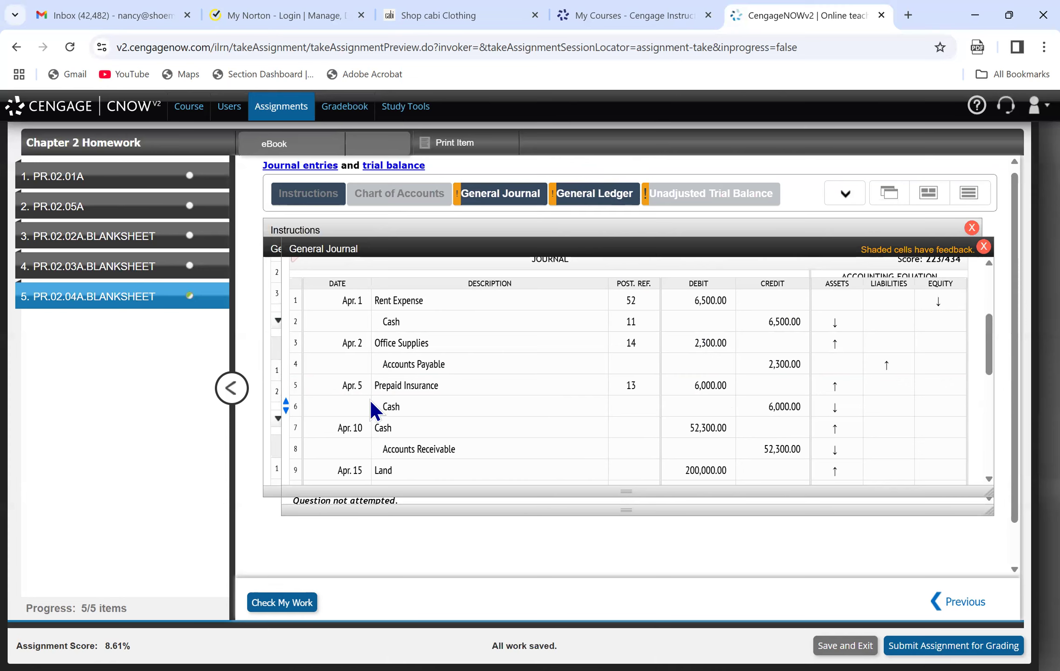
mouse_move(515, 197)
click(553, 191)
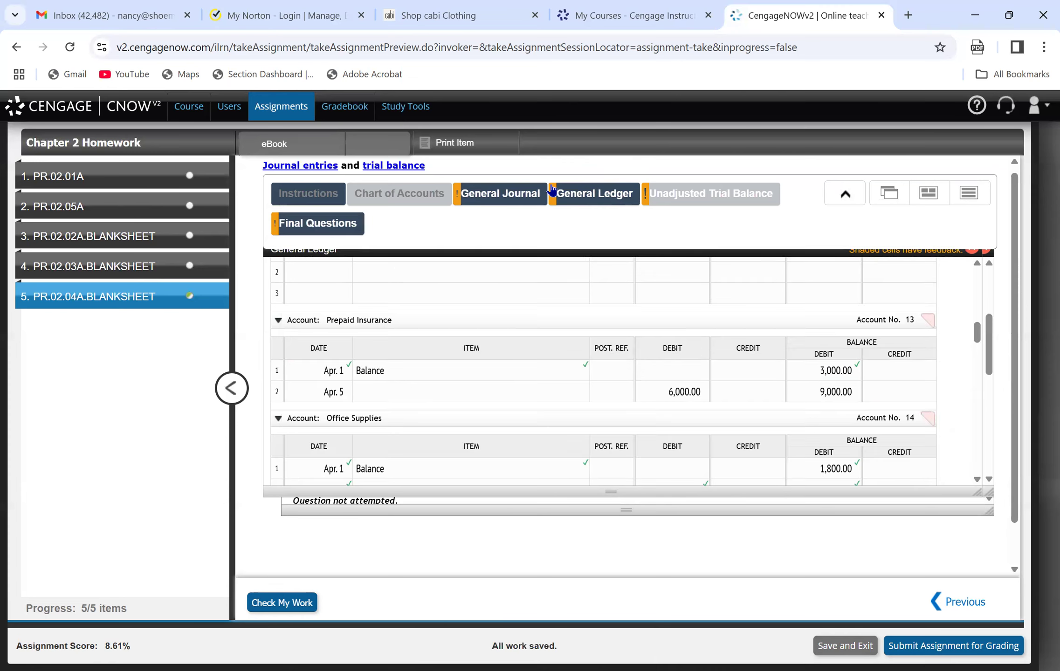
drag(980, 338, 987, 301)
click(331, 344)
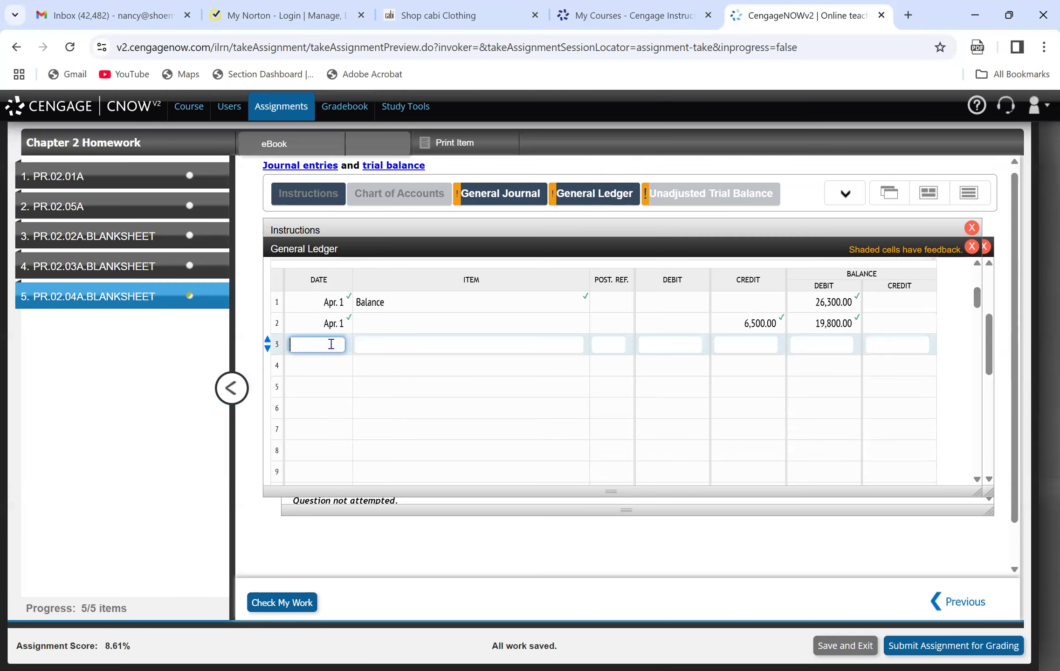
text(Apr 5)
key(Tab)
key(Tab)
key(Tab)
key(Tab)
text(6000)
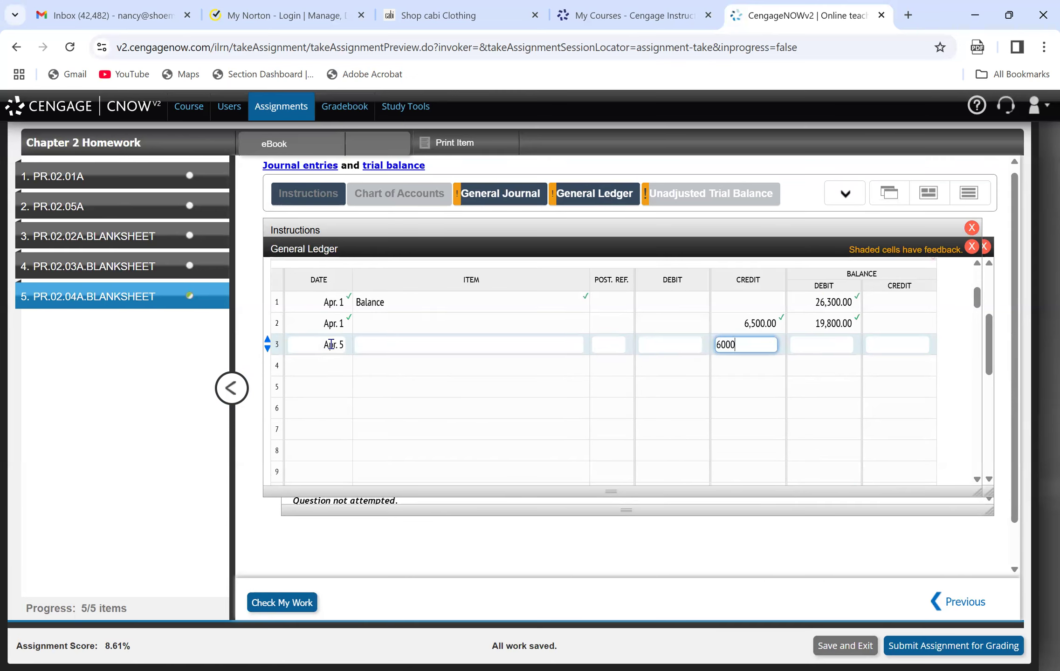
key(Tab)
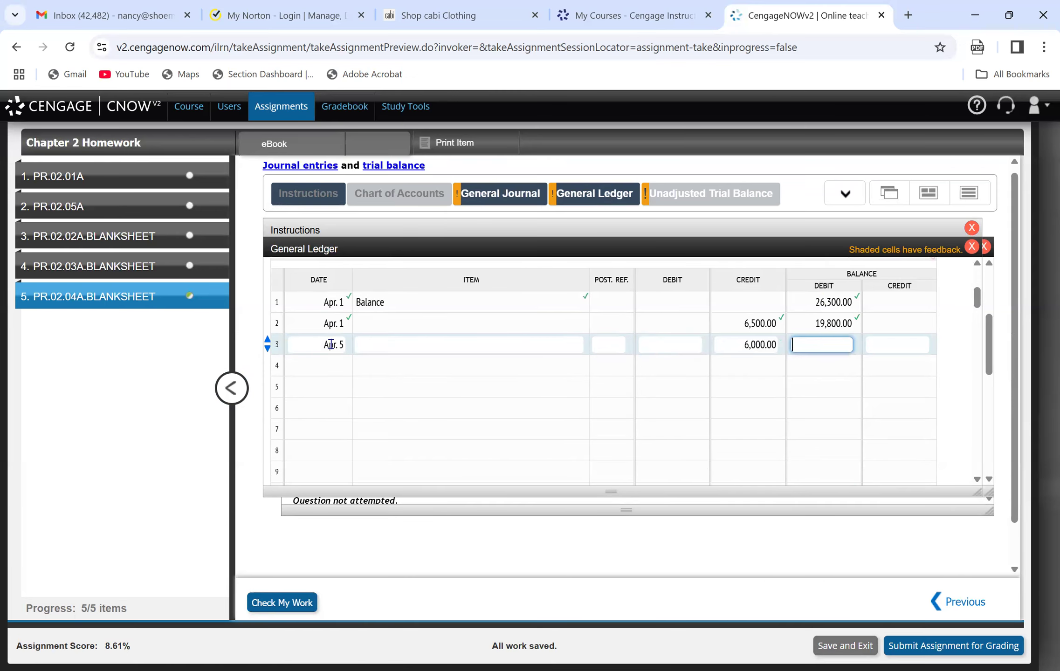
text(13,800.00)
click(367, 410)
click(287, 601)
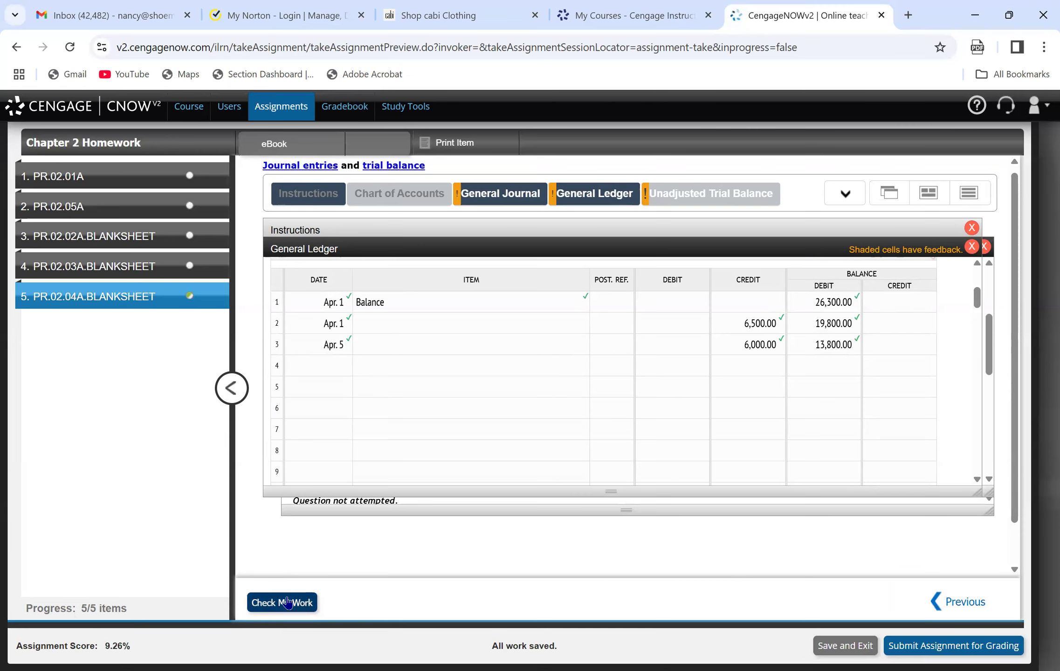
Post the client receipt on line 4 of the Cash ledger account (date Apr. 10, debit 52,300, debit balance 66,100) and check the work.
click(317, 233)
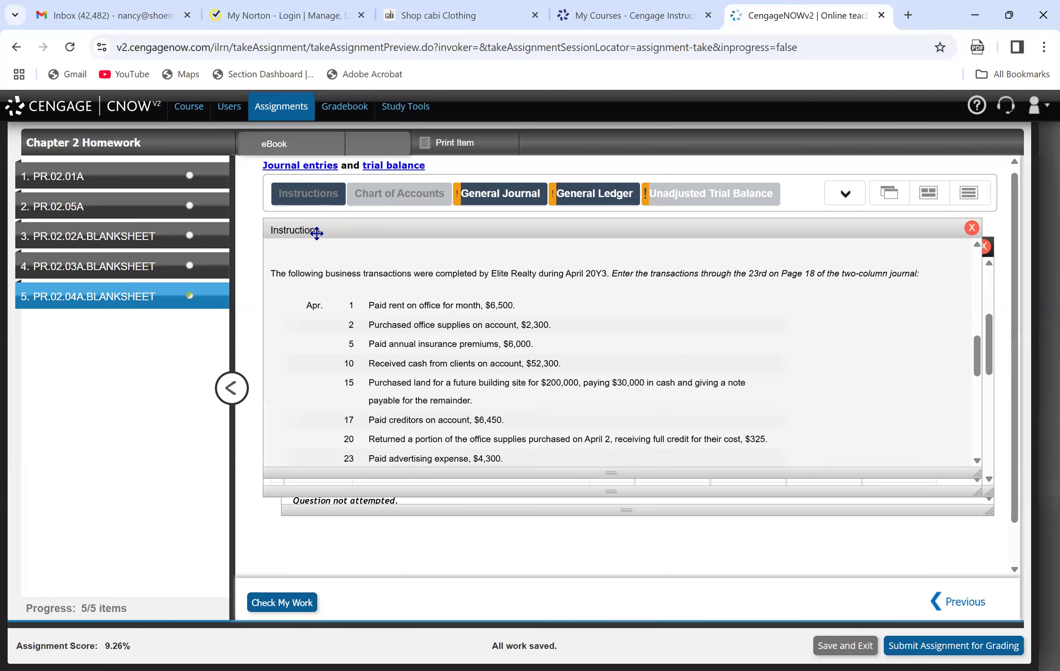
click(515, 195)
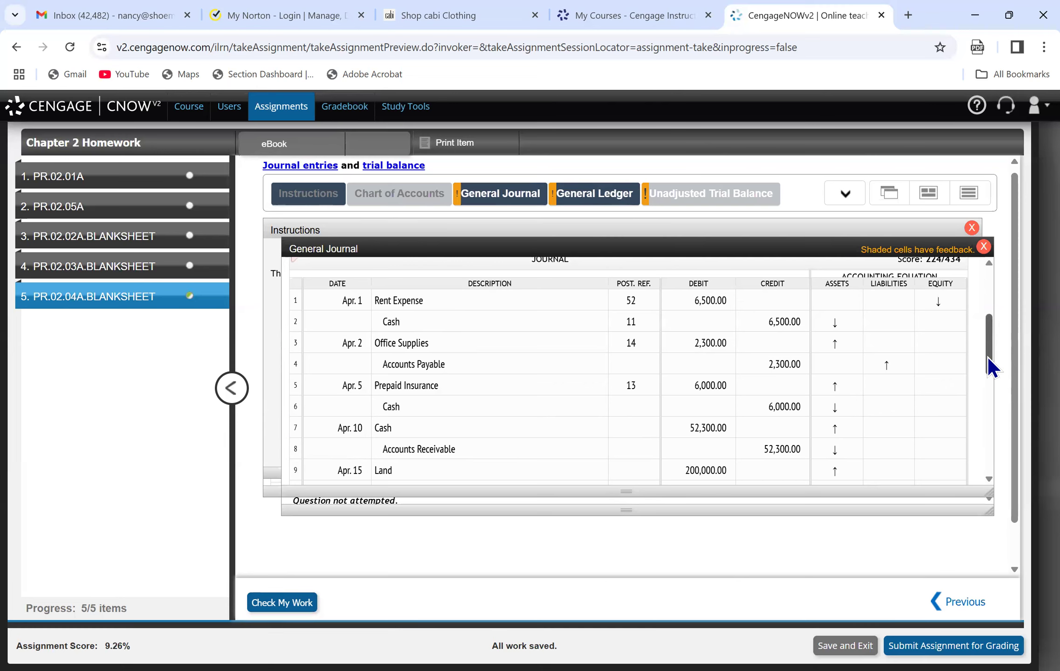
drag(991, 358, 999, 370)
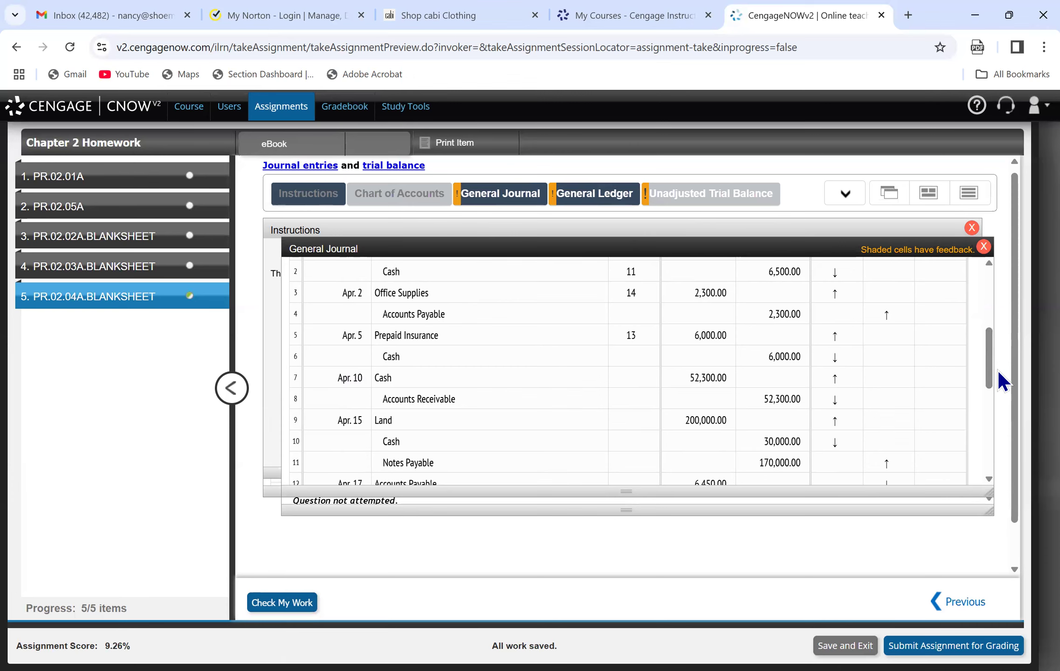
click(590, 200)
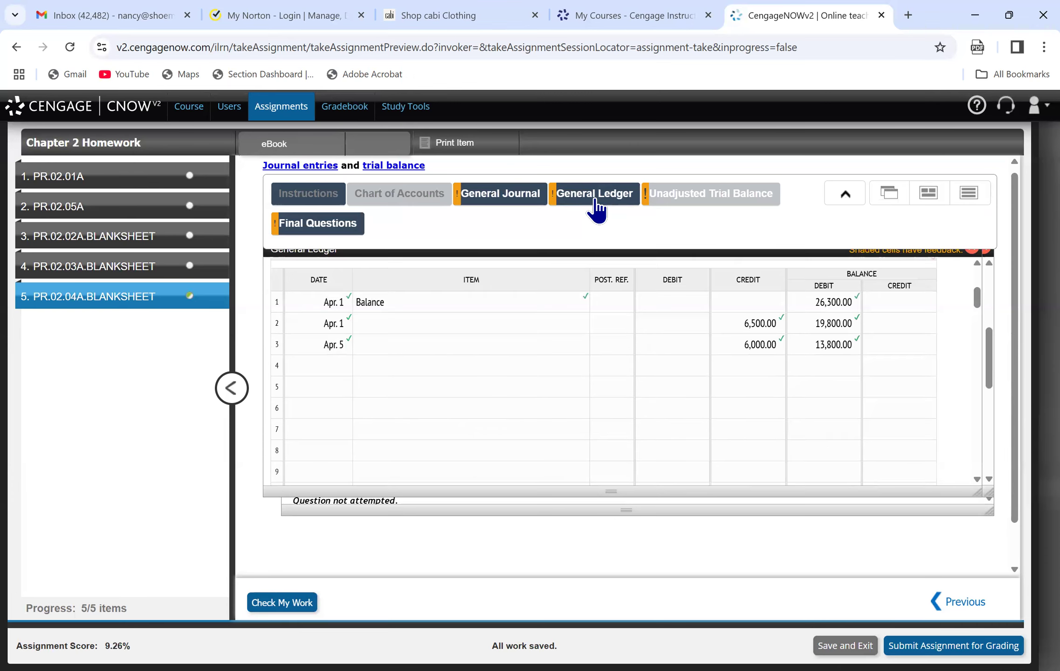
click(326, 366)
text(Apr. 10)
key(Tab)
key(Tab)
key(Tab)
text(52300)
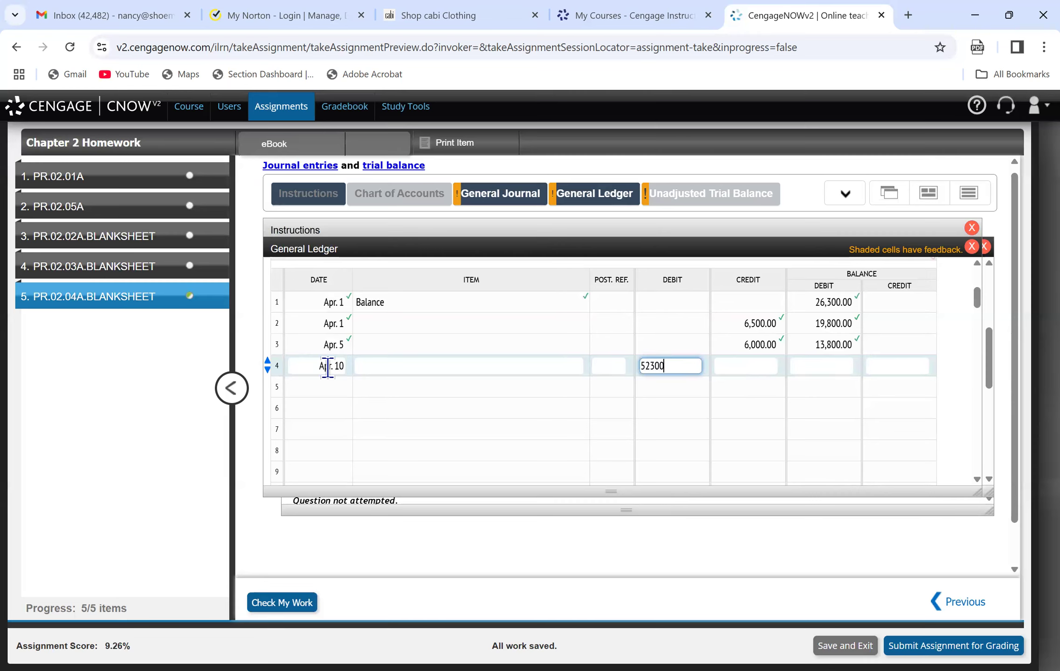
key(Tab)
key(Tab)
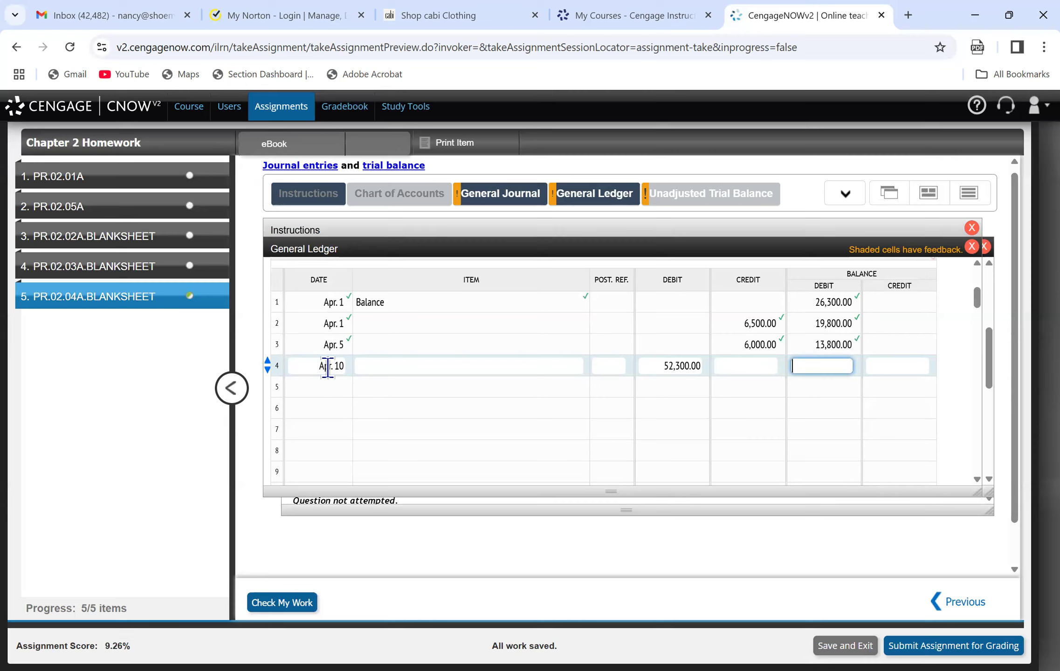
text(66100)
key(Tab)
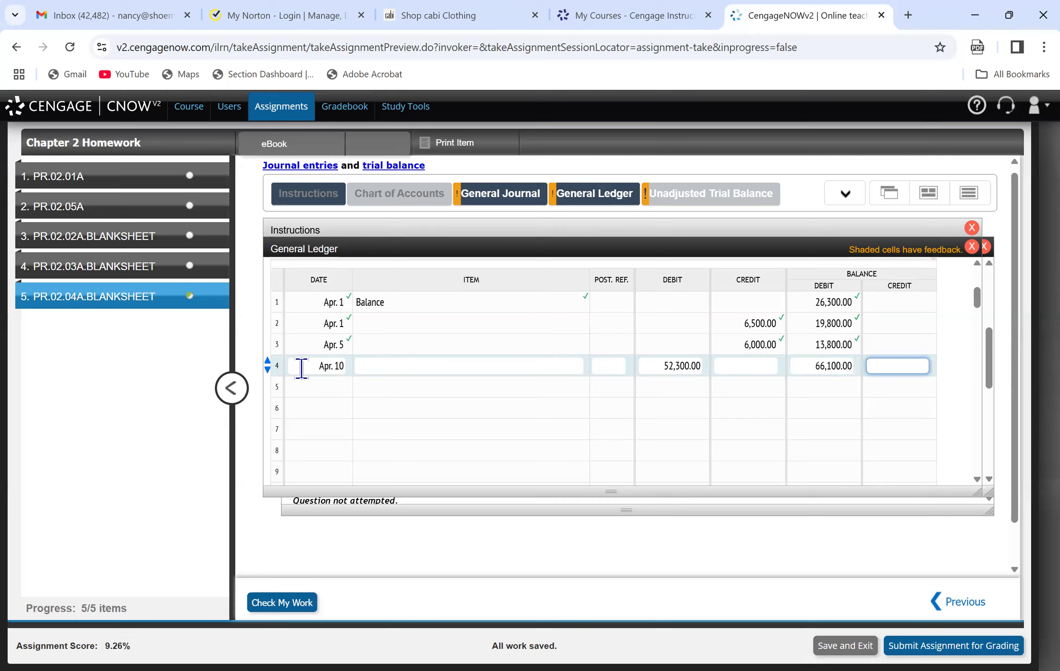
click(270, 603)
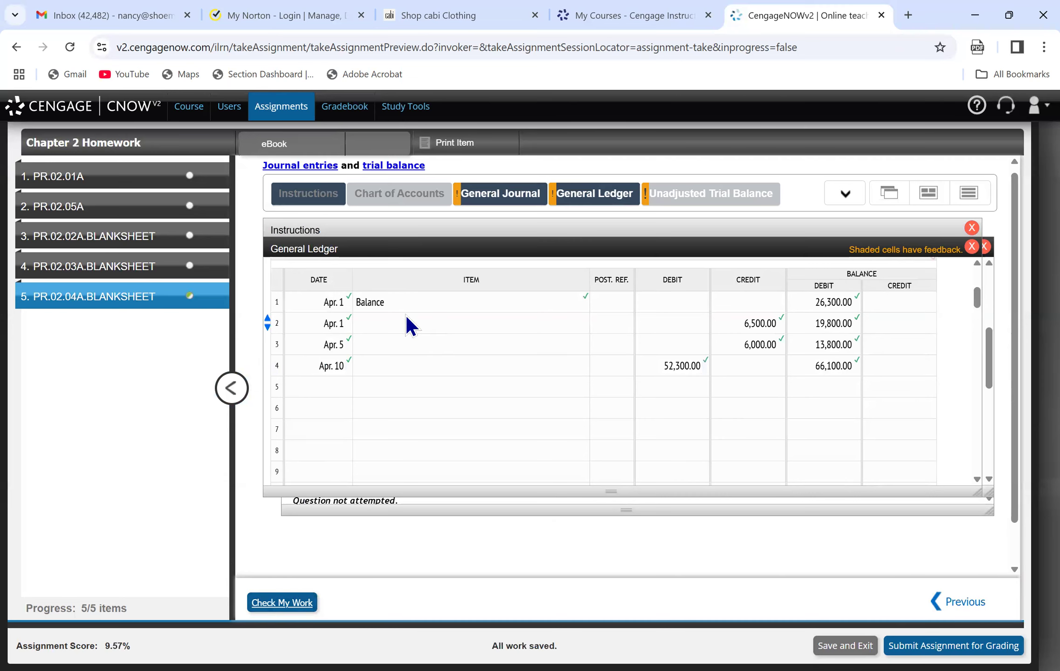
Date line 2 of the Accounts Receivable ledger account Apr. 10 for the client receipt.
click(511, 195)
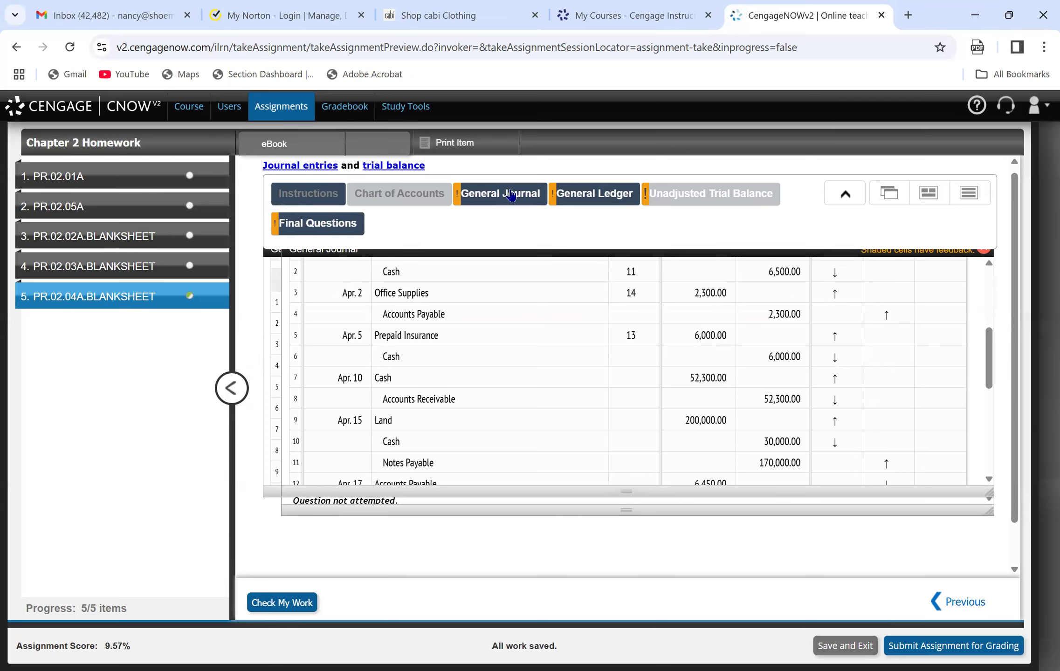
click(597, 198)
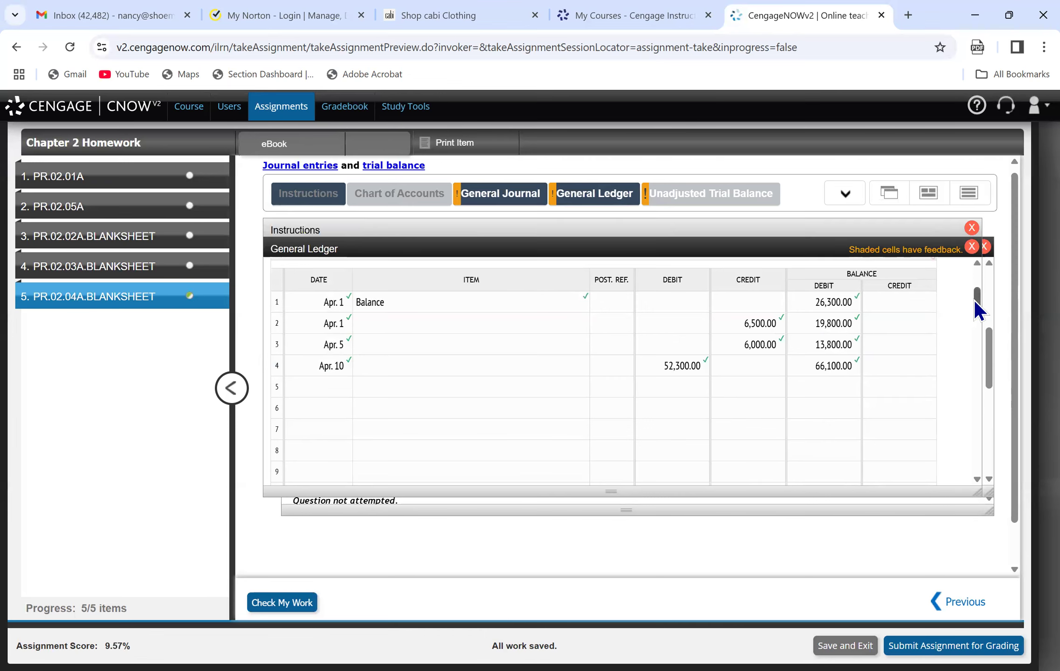
drag(976, 300, 975, 321)
click(320, 428)
text(Ap)
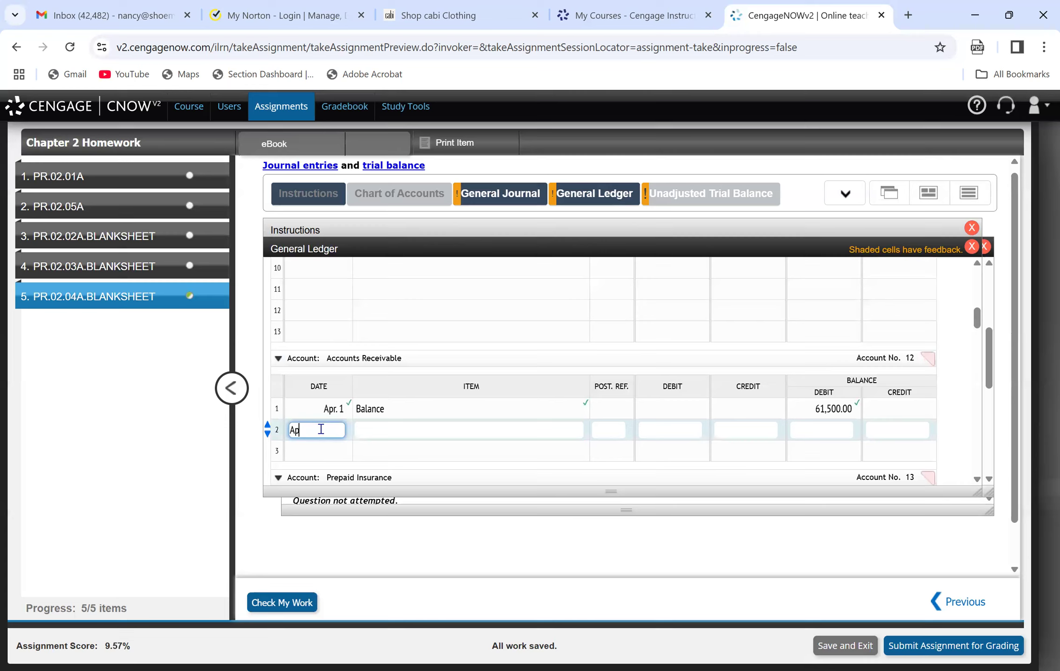
text(r. 10)
key(Tab)
key(Tab)
Try posting the receipt in Accounts Receivable as a 52,300 debit with a 113,800 debit balance, and check the work.
key(Tab)
text(52300)
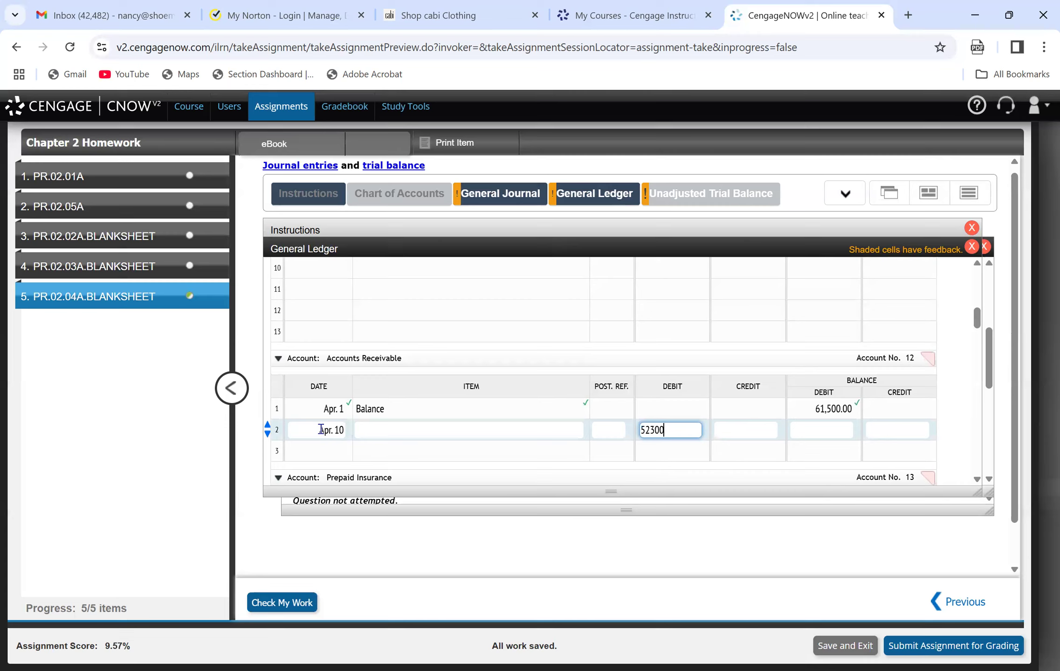
key(Tab)
key(Tab)
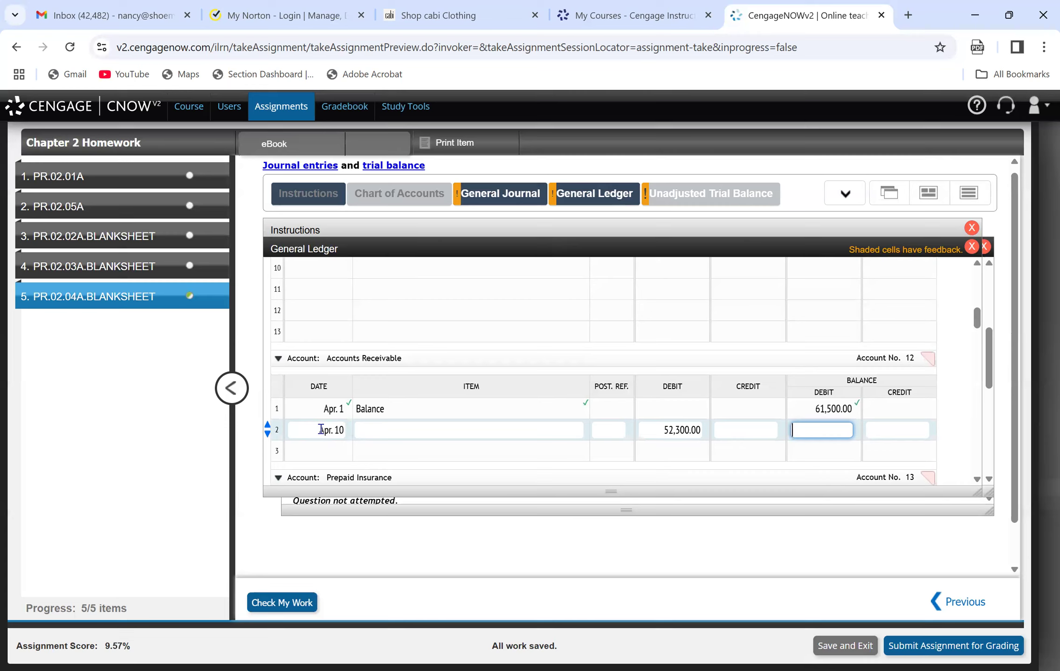
text(113800)
click(443, 446)
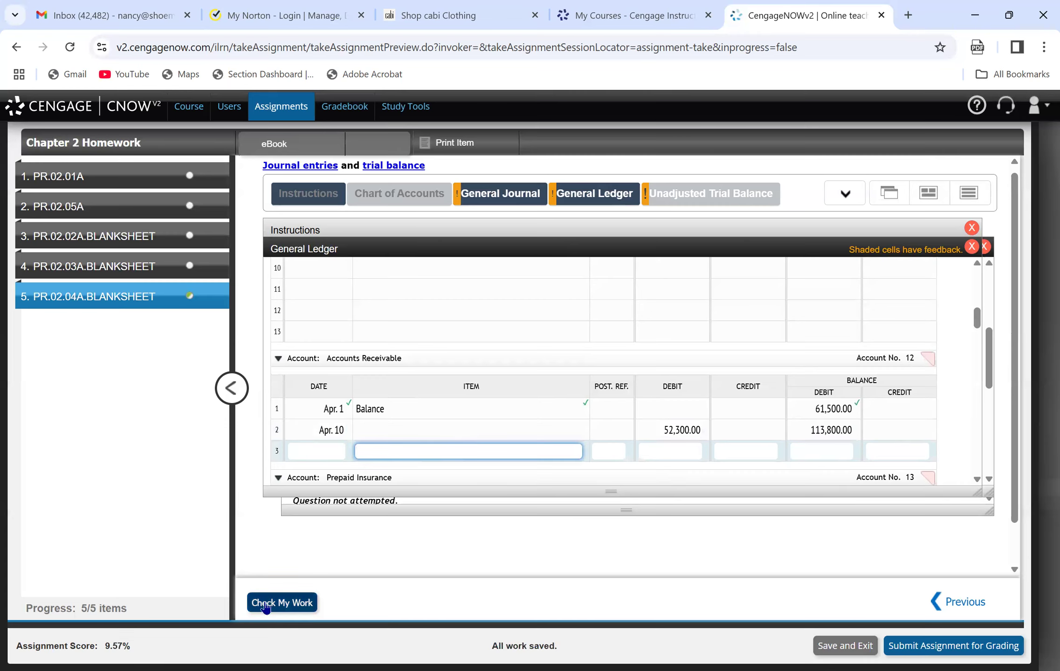
click(279, 604)
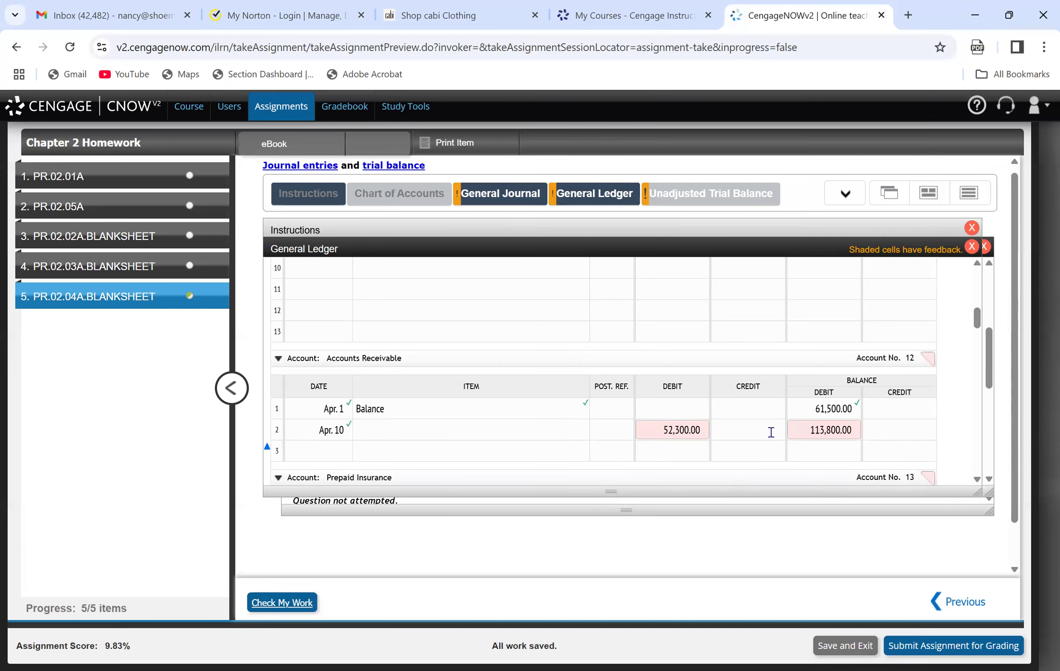
Review the feedback and journal entry, and move the 52,300 on line 2 of Accounts Receivable from debit to credit.
click(658, 430)
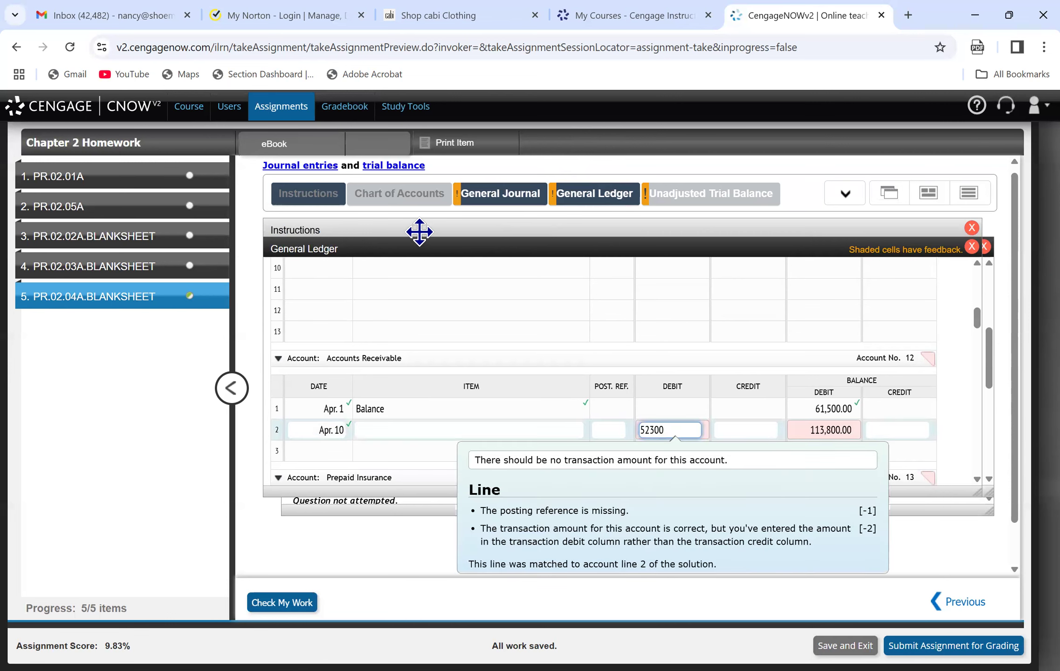
click(519, 199)
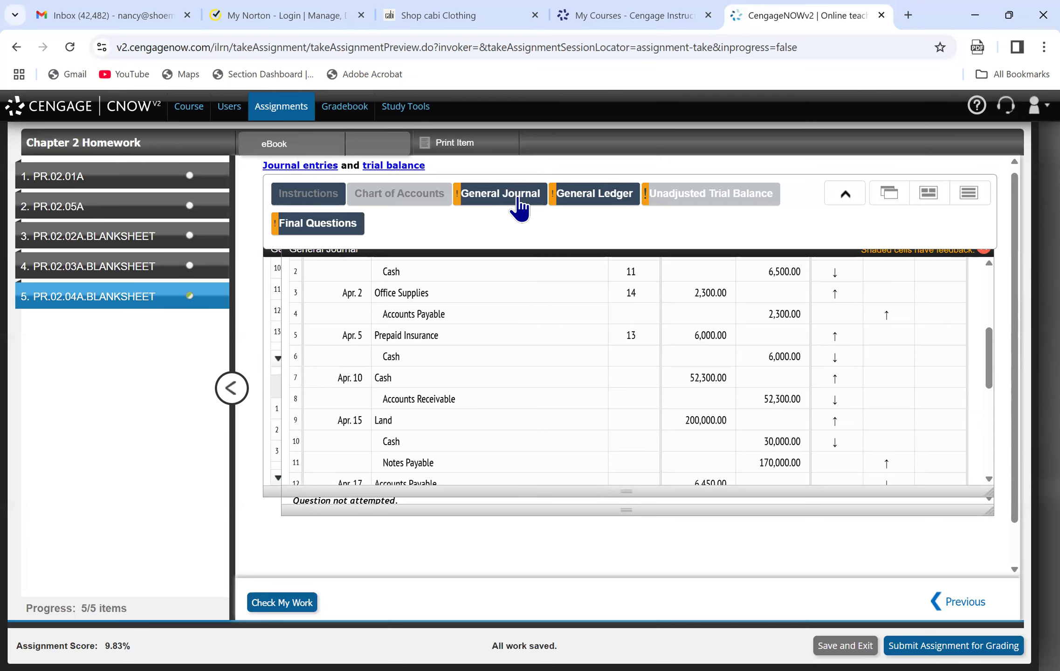
click(568, 186)
click(649, 430)
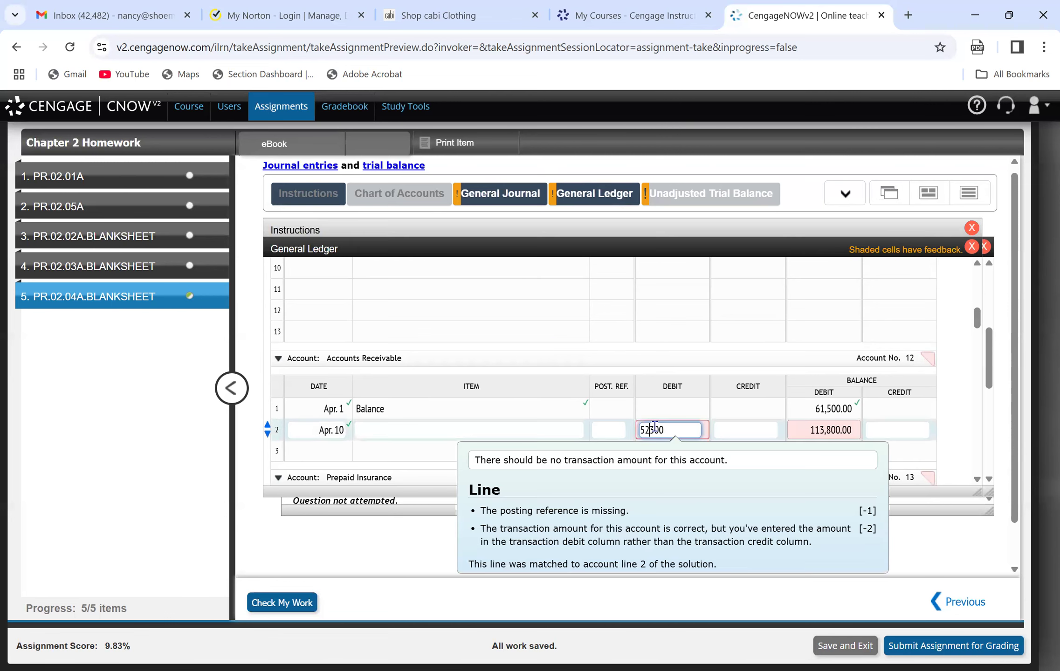
key(Delete)
key(Delete)
key(Delete)
key(BackSpace)
key(BackSpace)
key(Tab)
text(52300)
Set the debit balance on line 2 of Accounts Receivable to 9,200 and check the work.
key(Tab)
key(BackSpace)
key(BackSpace)
key(BackSpace)
key(BackSpace)
key(BackSpace)
key(BackSpace)
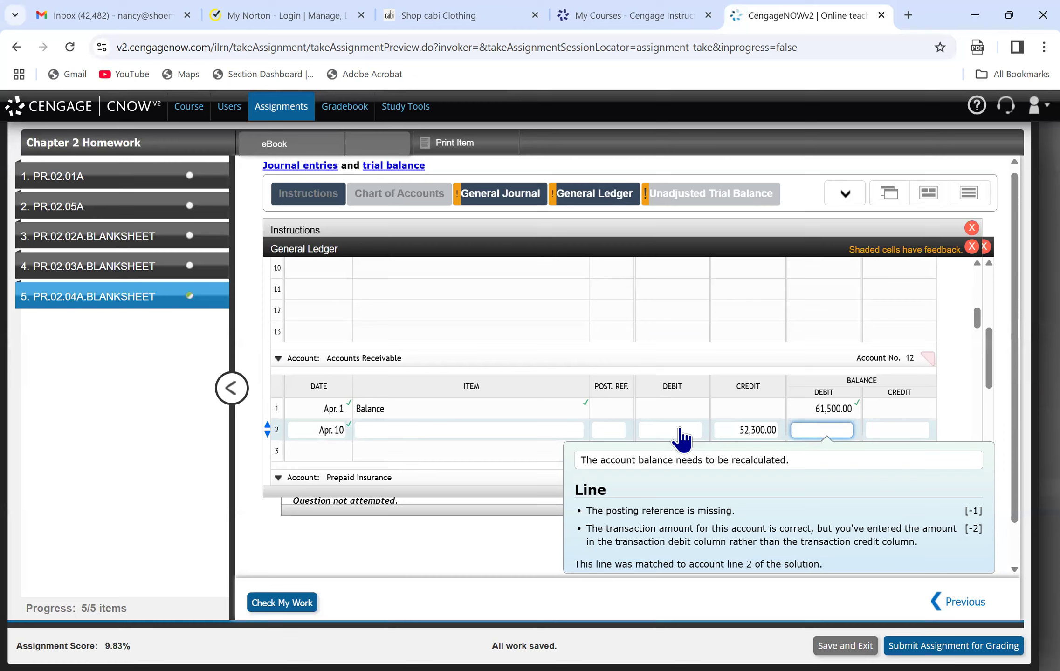
text(9200)
click(267, 606)
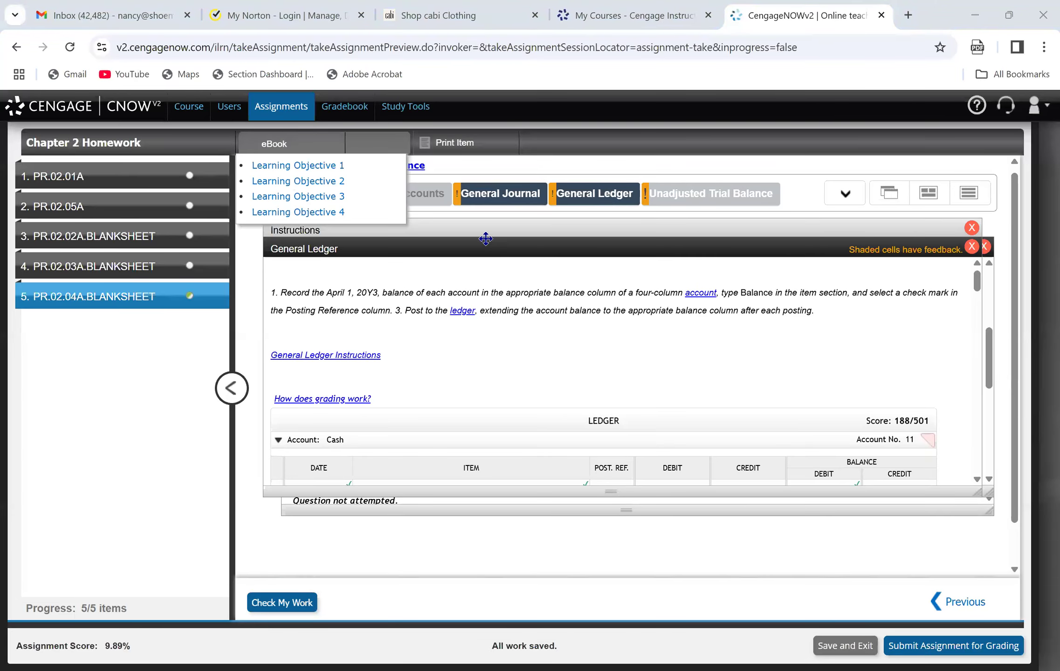
Post the land purchase on line 1 of the Land ledger account (date Apr. 15, debit 200,000, debit balance 20,000).
click(433, 229)
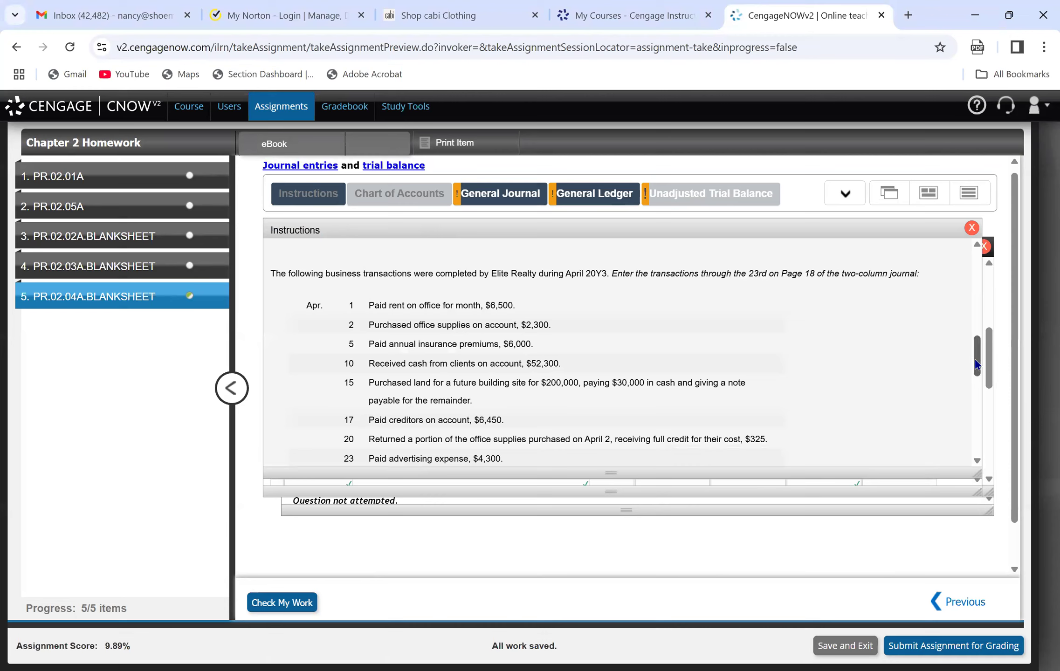
mouse_move(977, 365)
mouse_down()
mouse_move(981, 381)
mouse_move(992, 368)
mouse_up()
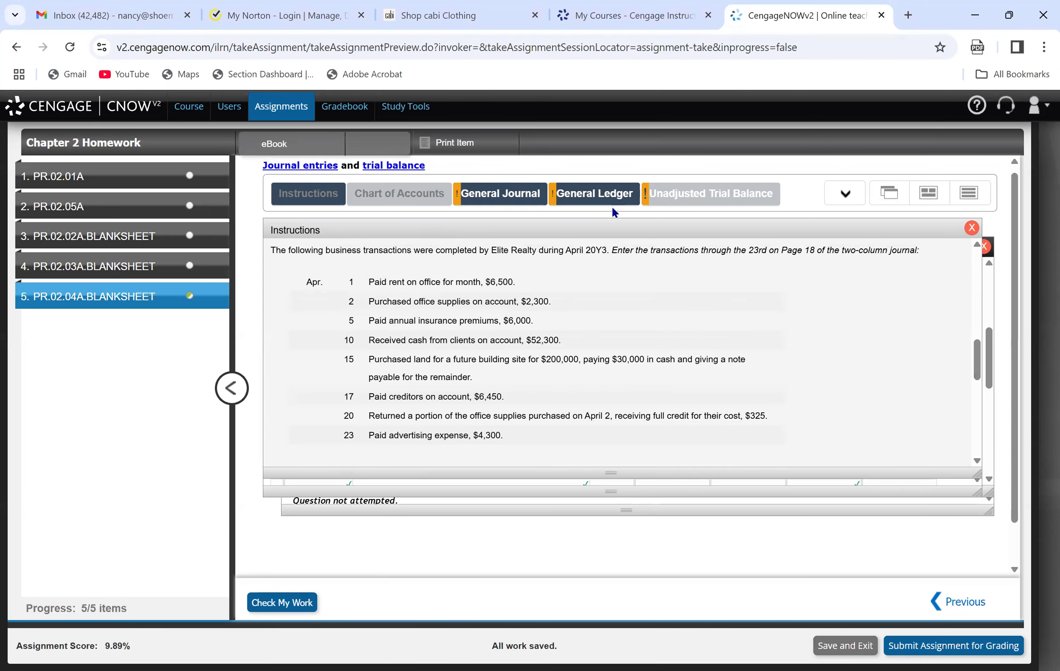
click(499, 196)
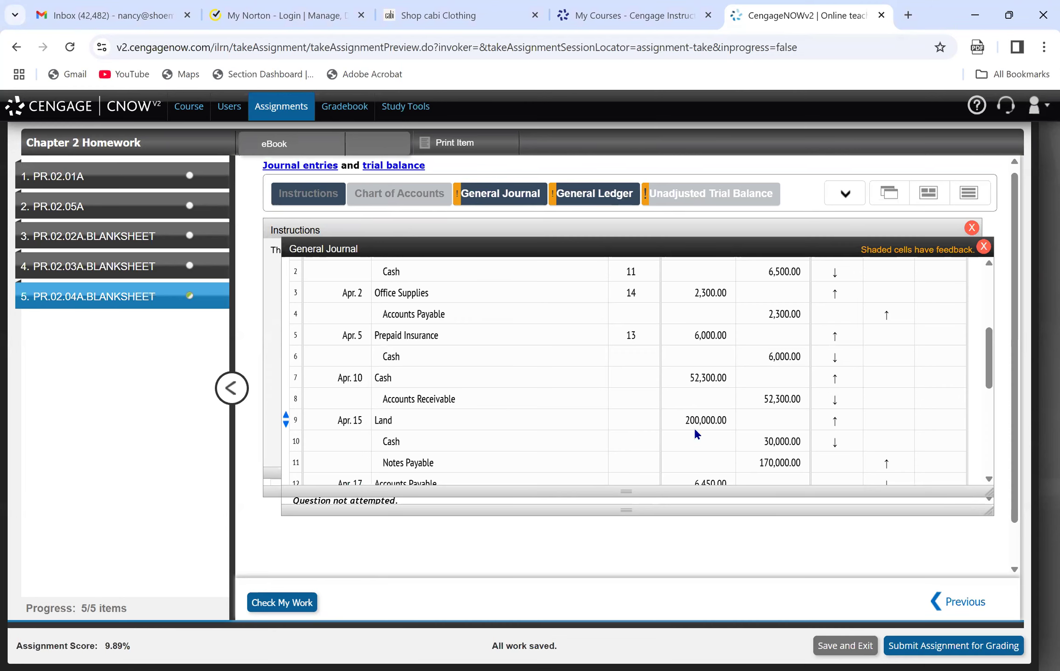
click(571, 184)
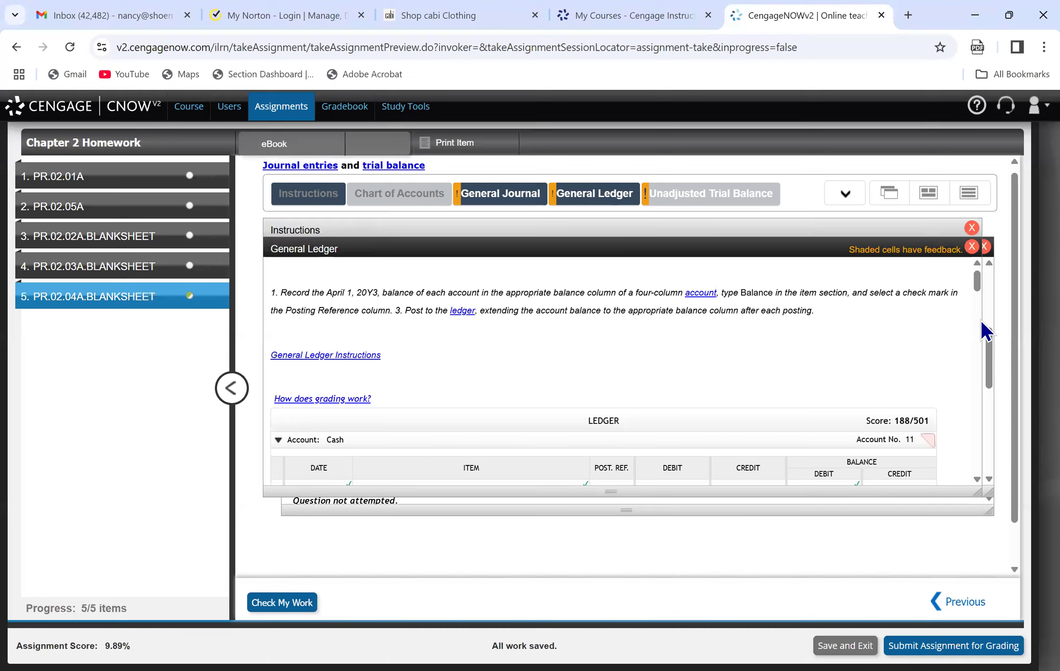
drag(974, 287, 983, 358)
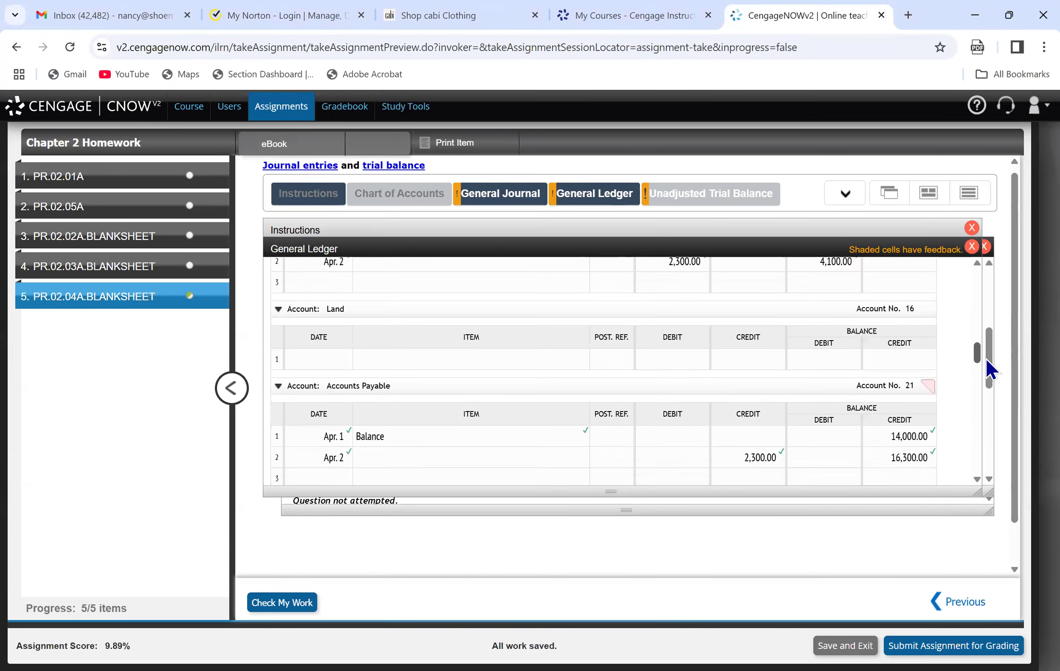
click(330, 359)
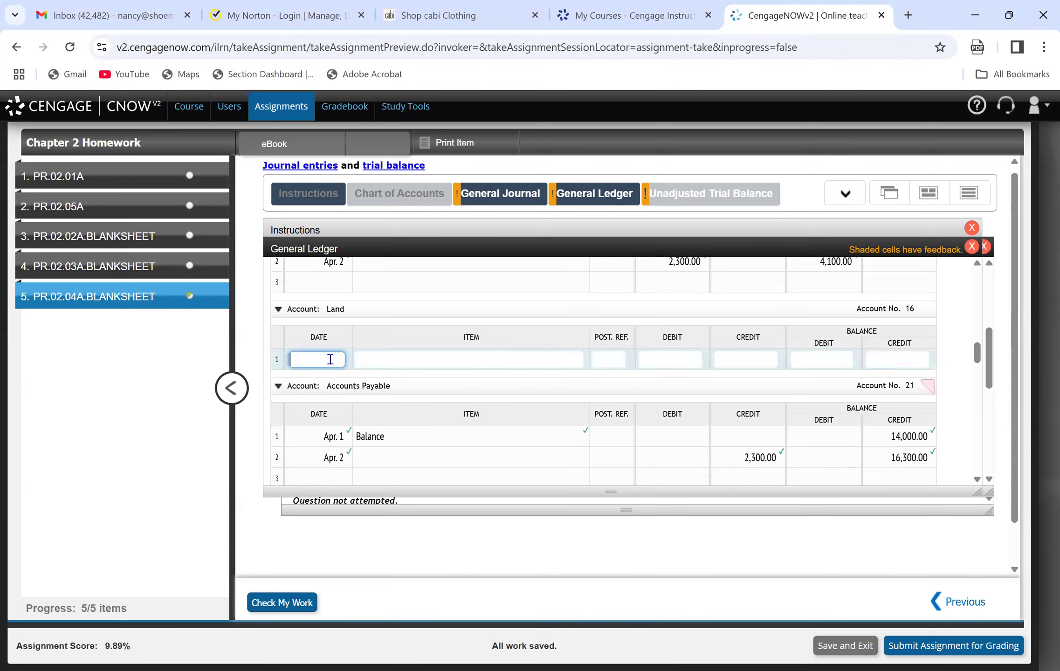
text(Apr. 15)
key(Tab)
key(Tab)
key(Tab)
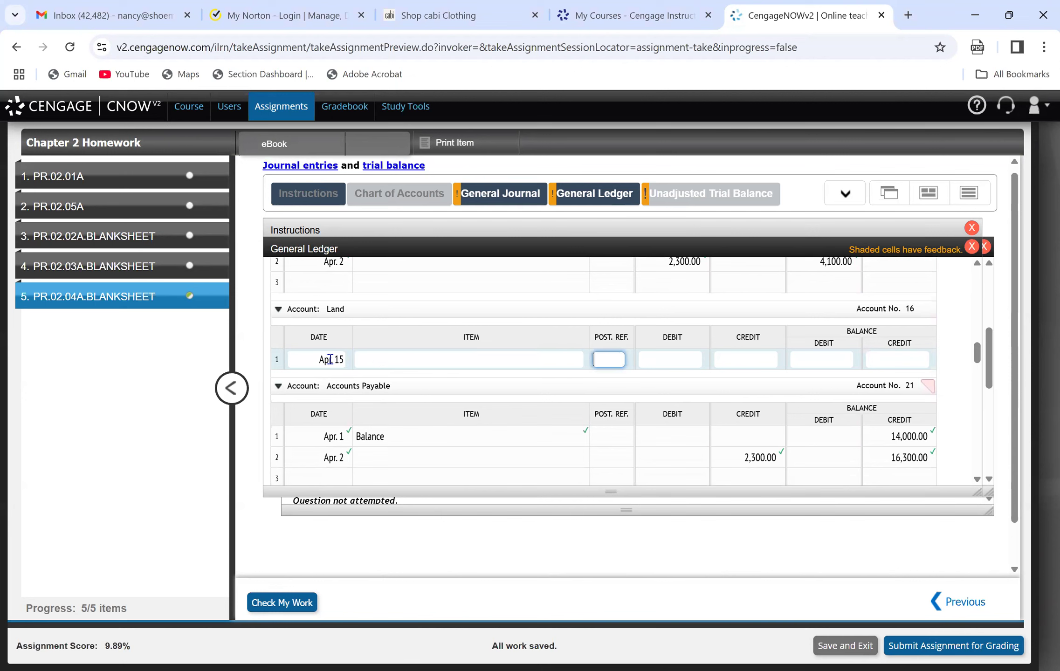
text(200000)
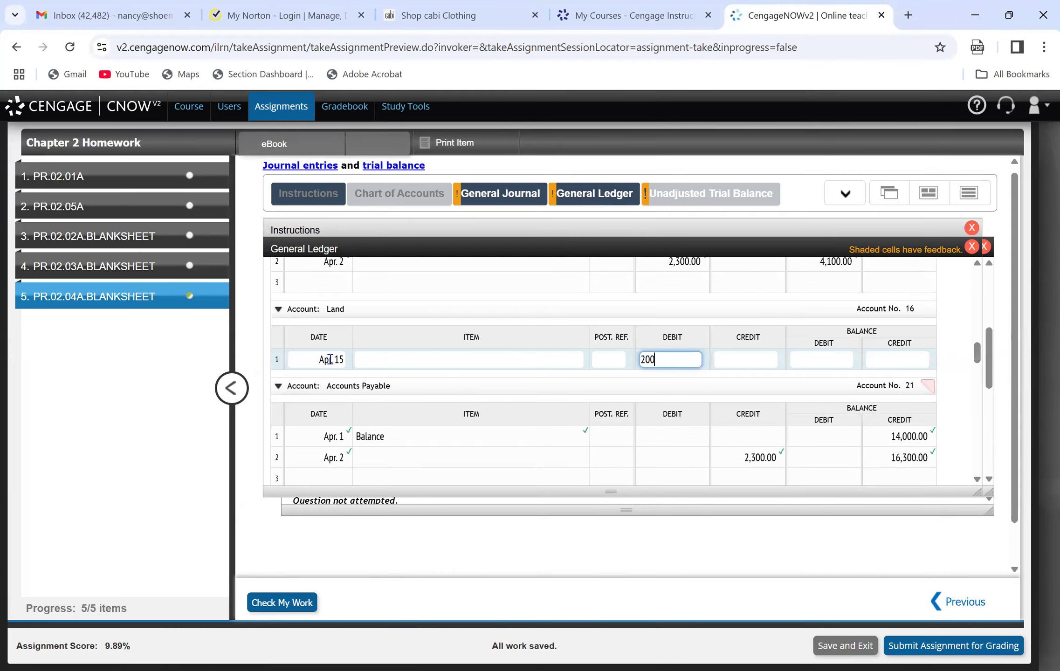
key(Tab)
key(Tab)
text(20000)
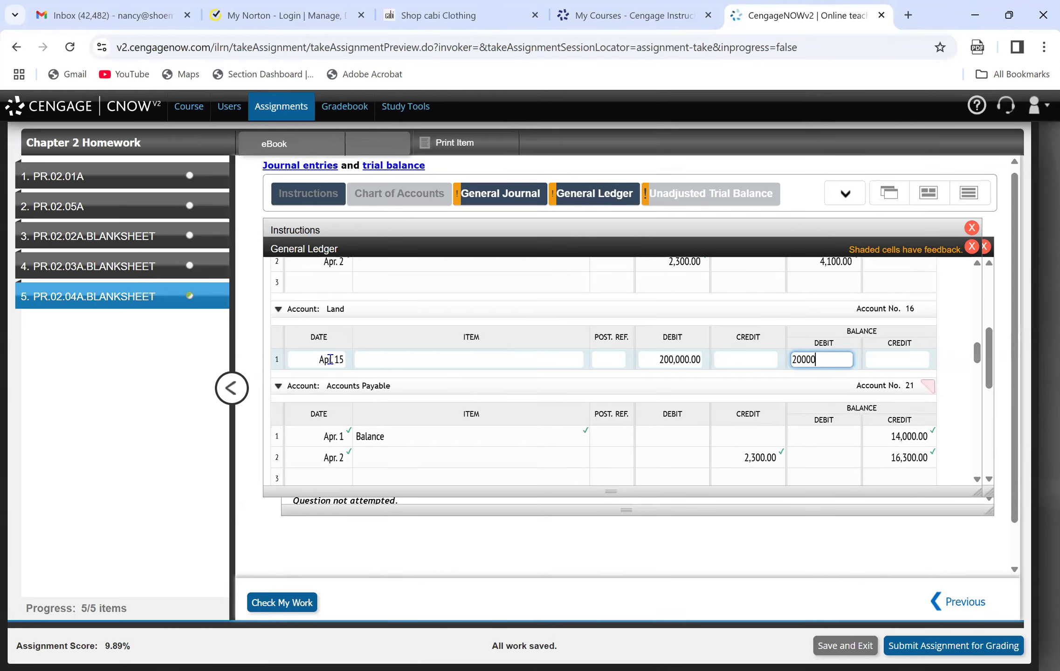
key(Tab)
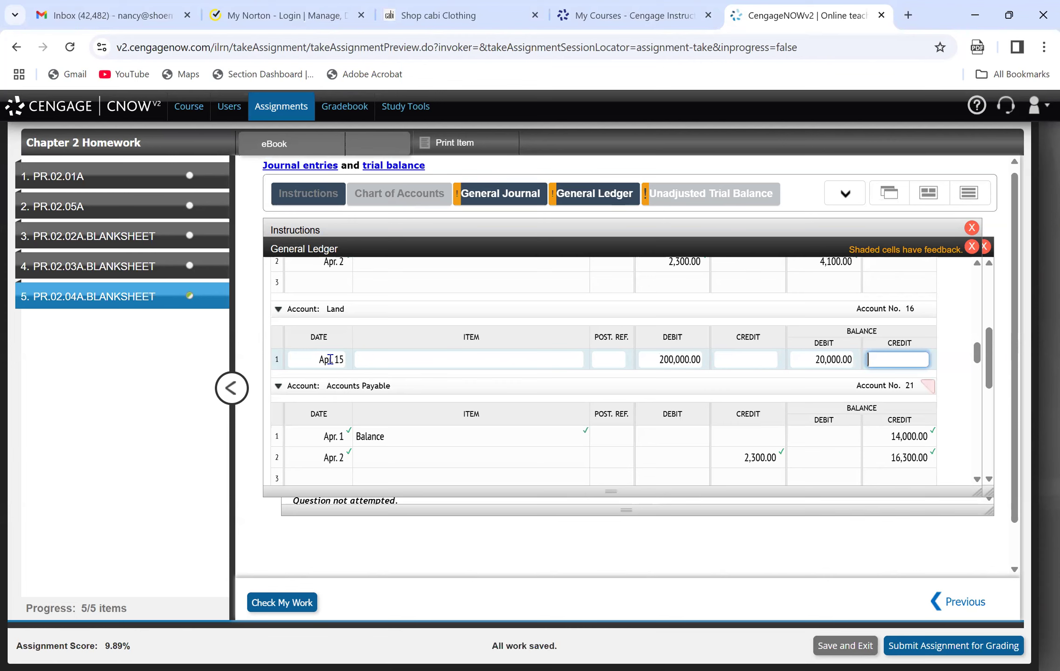
Post the cash portion of the land purchase on line 5 of the Cash ledger account (date Apr. 15, credit 30,000, debit balance 36,100).
mouse_move(544, 201)
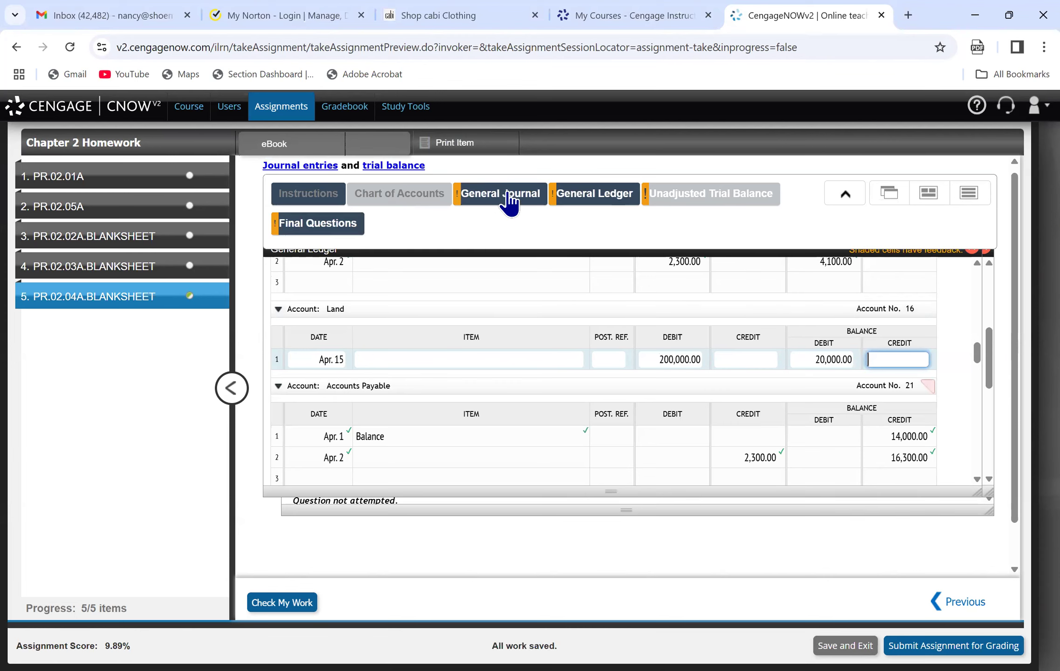
click(509, 200)
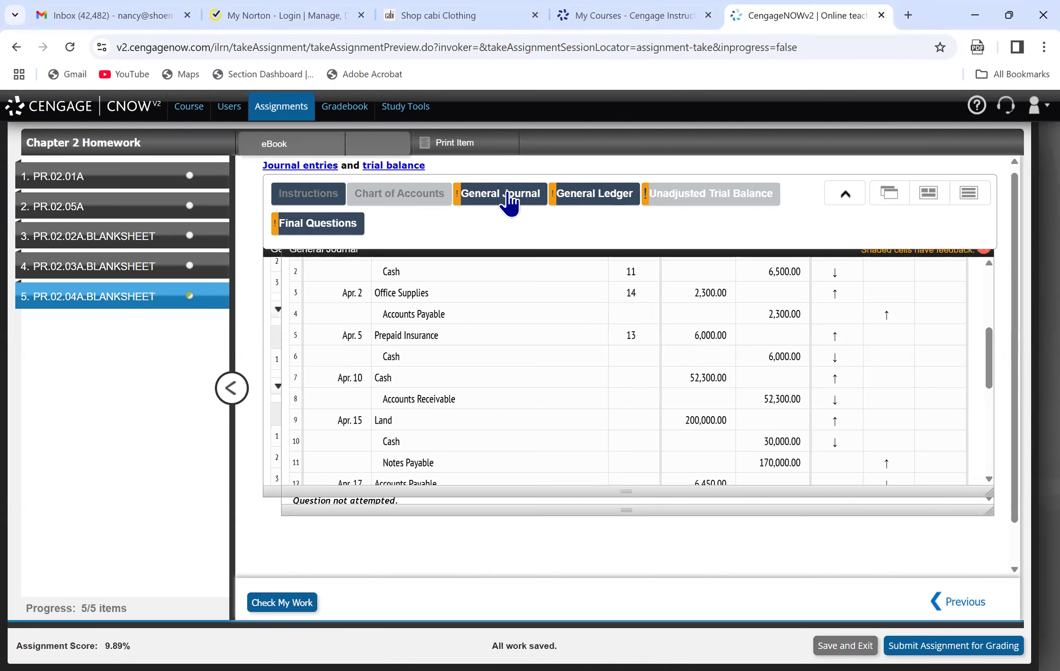
click(601, 201)
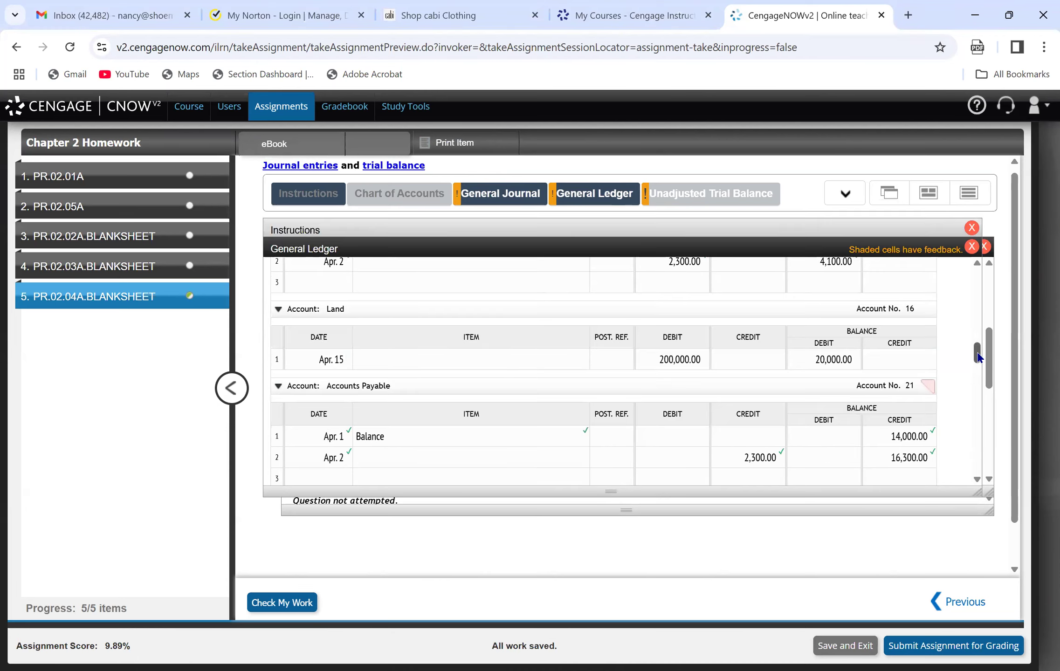
drag(978, 356, 964, 303)
click(318, 364)
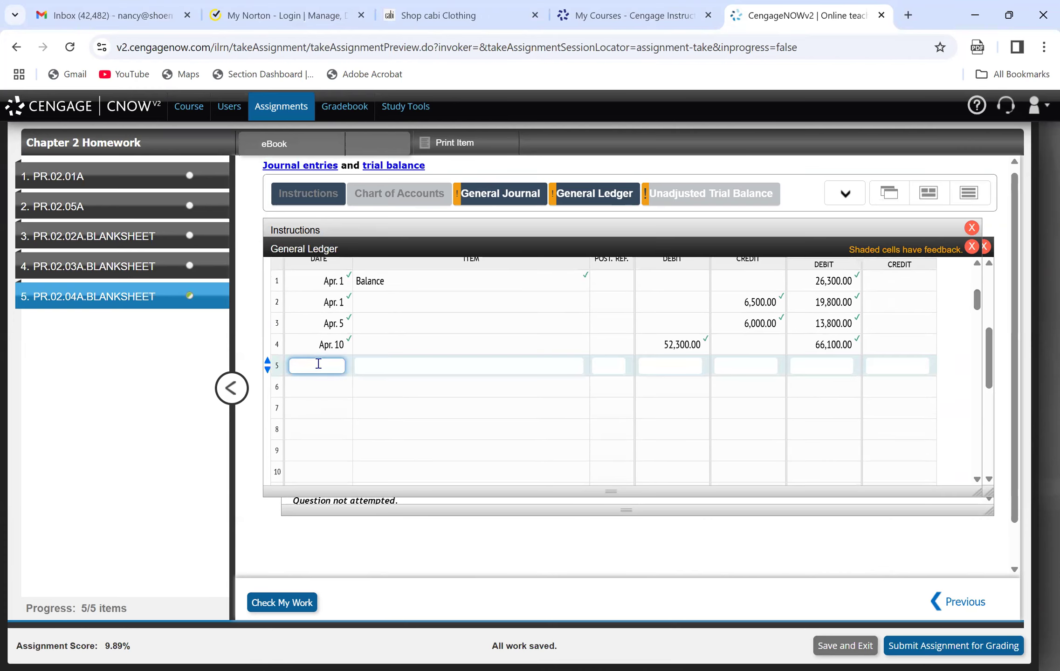
text(Apr. 15)
key(Tab)
key(Tab)
key(Tab)
key(Tab)
text(30000)
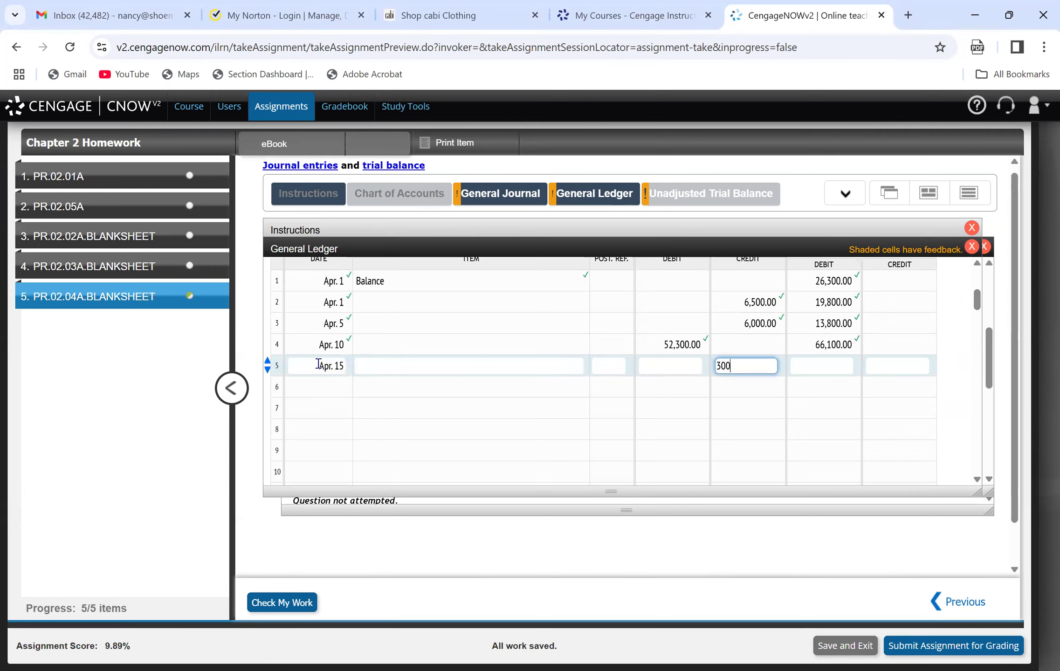
key(Tab)
text(36100)
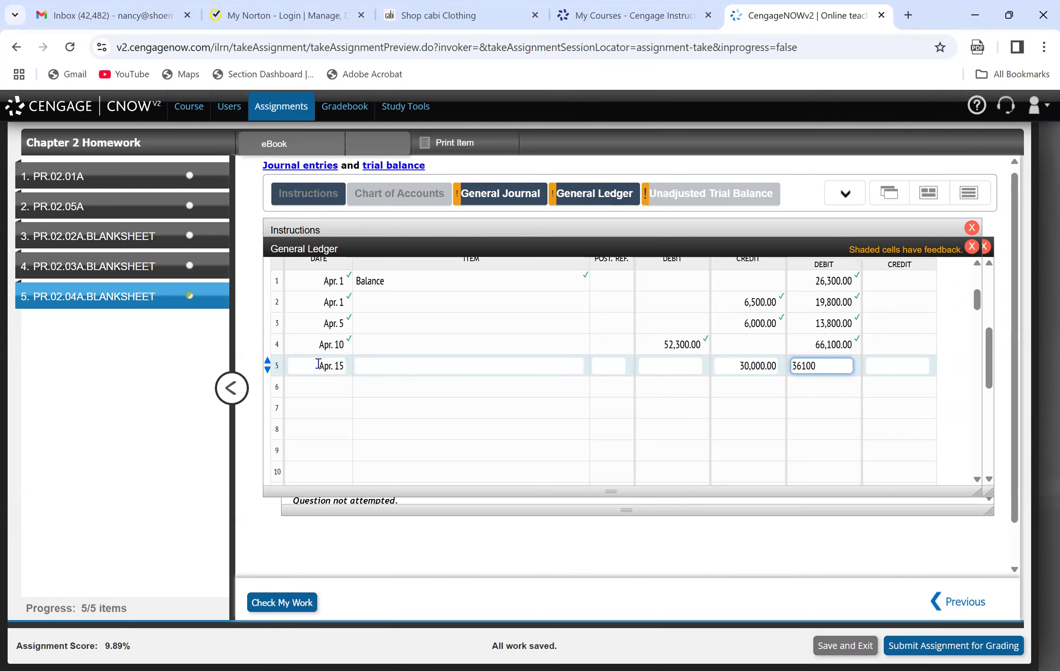
click(723, 353)
Post the note on line 1 of the Notes Payable ledger account (date Apr. 15, credit 170,000, credit balance 170,000) and return to the general journal.
drag(977, 305, 1006, 384)
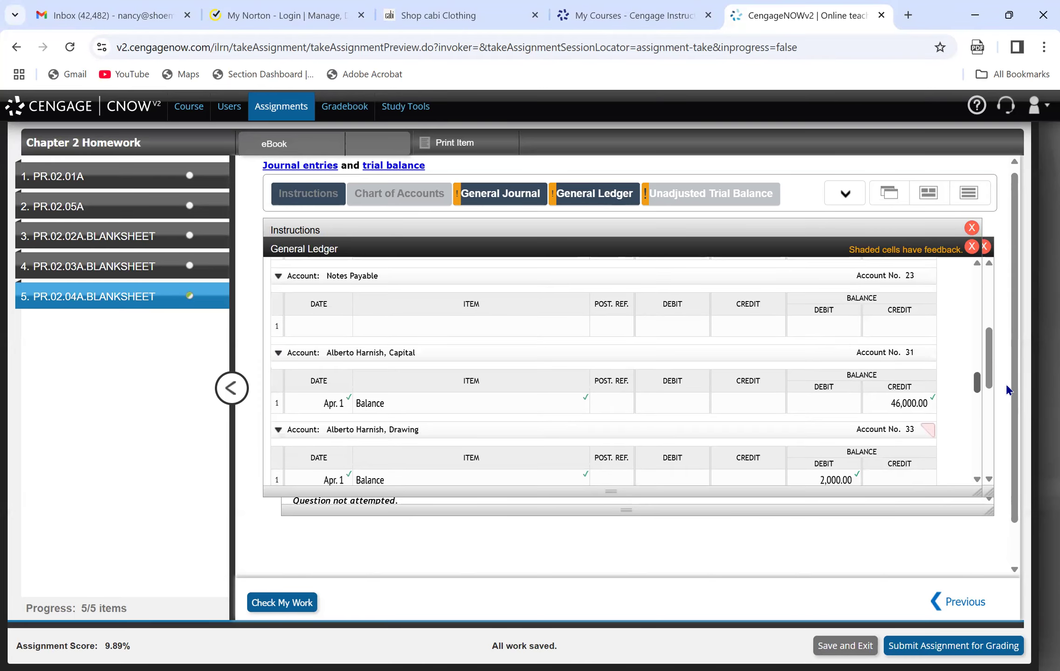
click(329, 322)
text(ap)
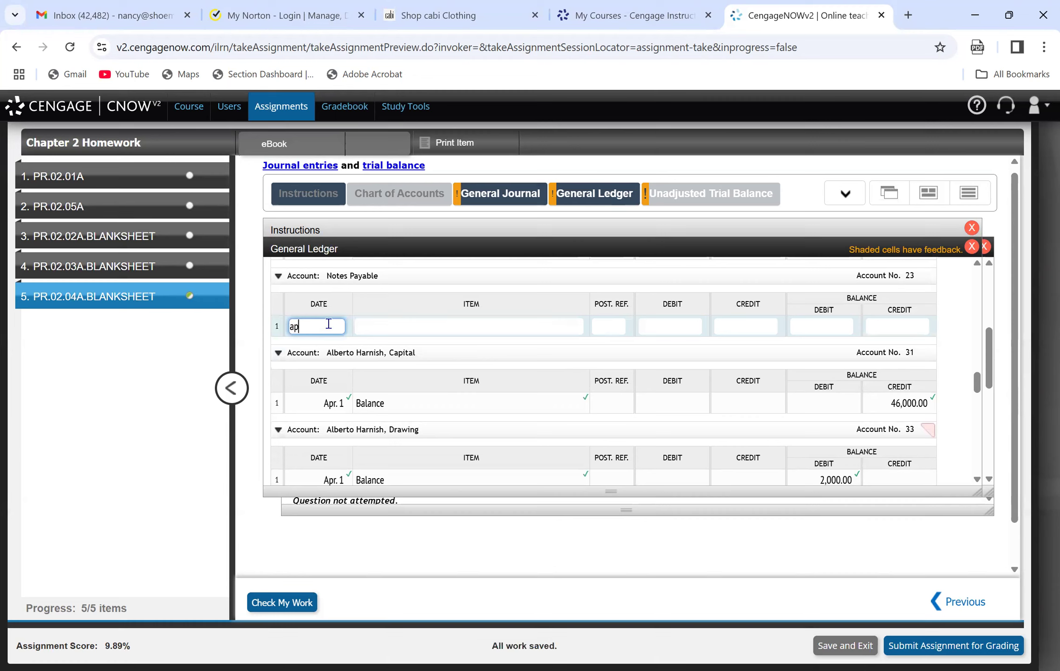
text(ril 15)
key(Tab)
key(Tab)
key(Tab)
key(Tab)
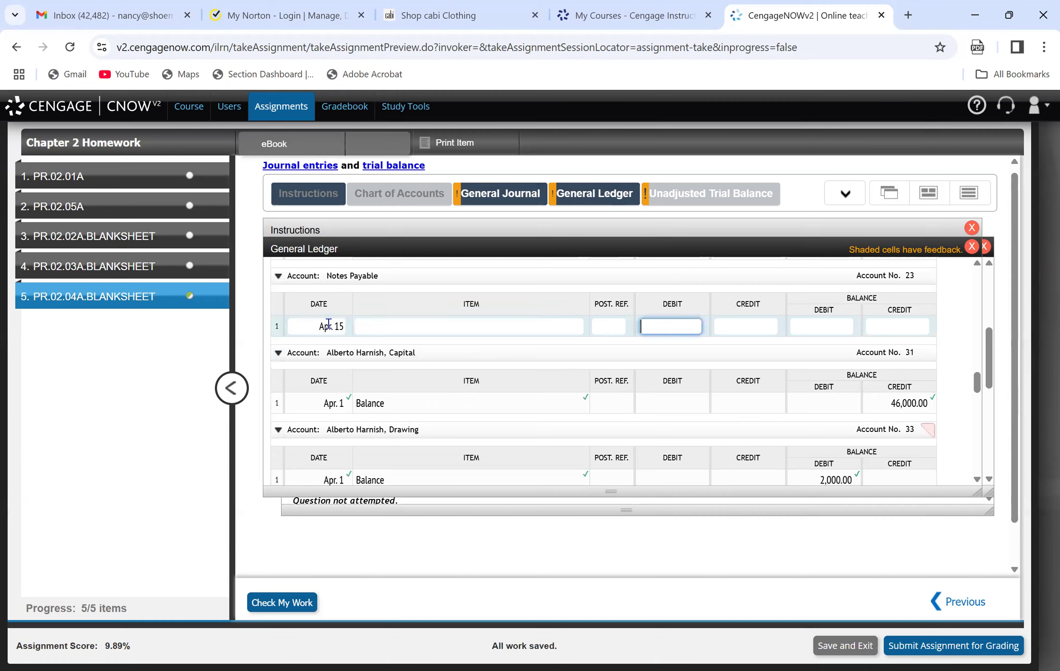
text(1700000.00)
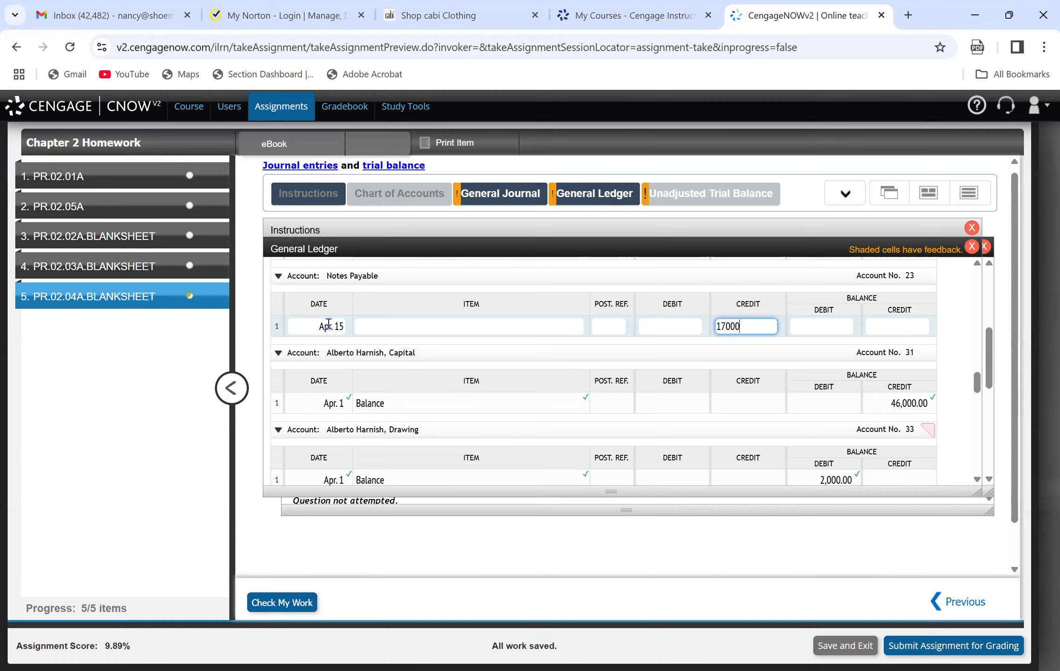
key(Tab)
key(Tab)
text(170000)
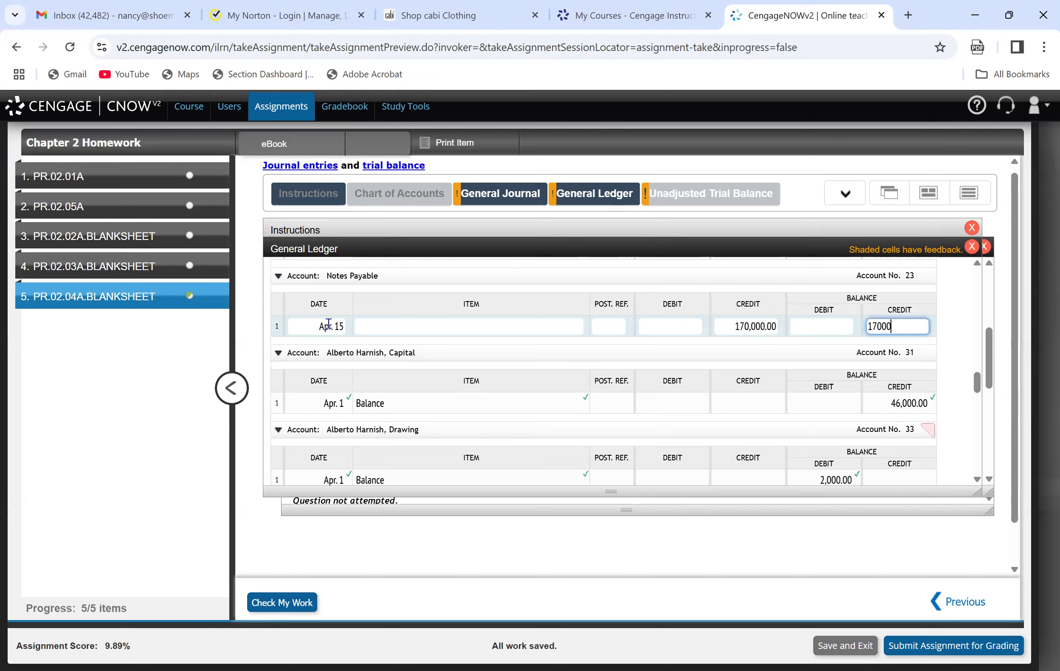
key(Tab)
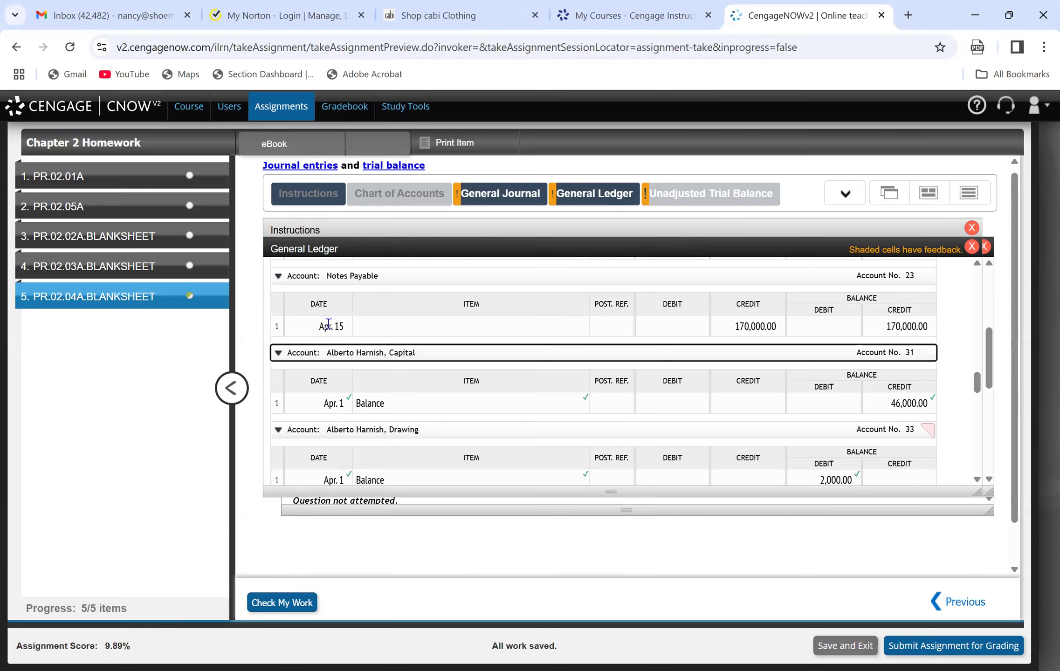
click(492, 207)
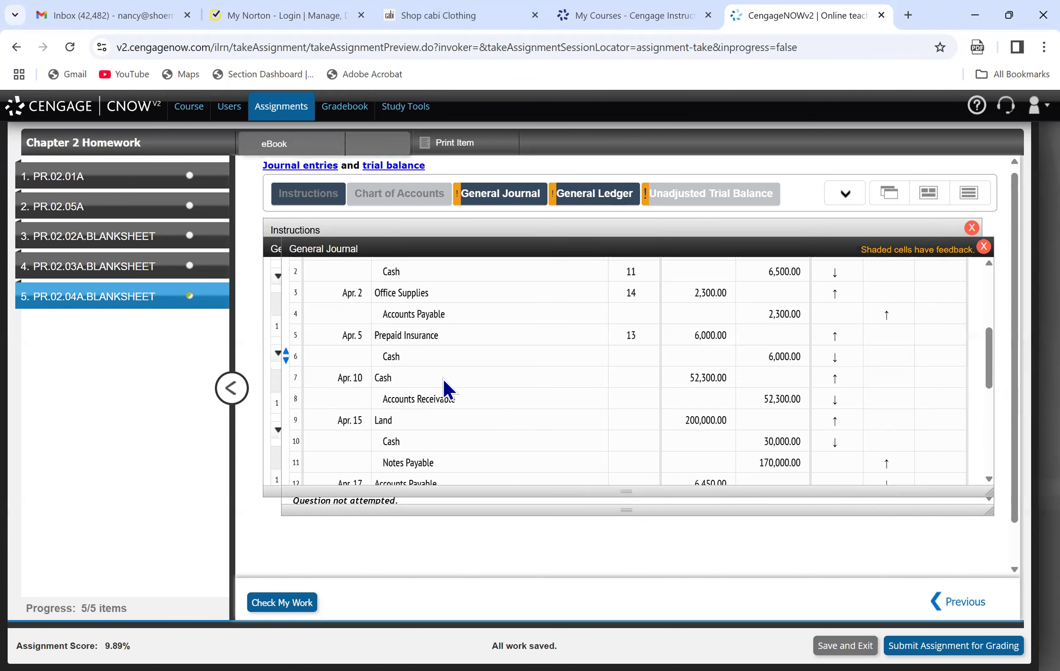
Enter posting references in the general journal: 23 on line 11 and 11 on the Cash lines 10, 6 and 7.
click(630, 460)
text(23)
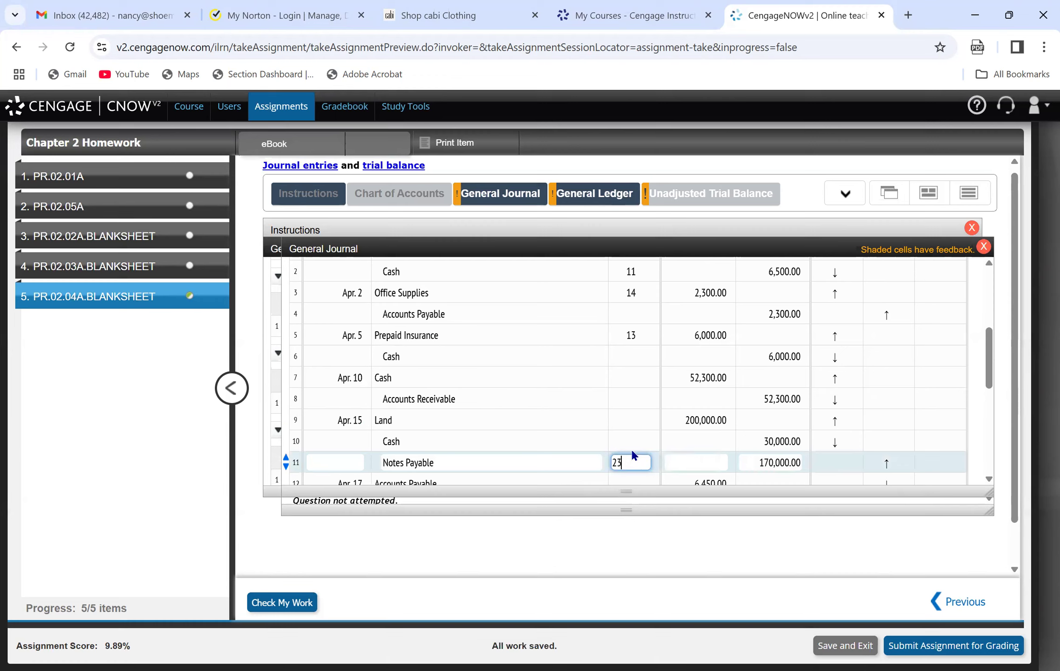
click(634, 439)
text(11)
click(637, 362)
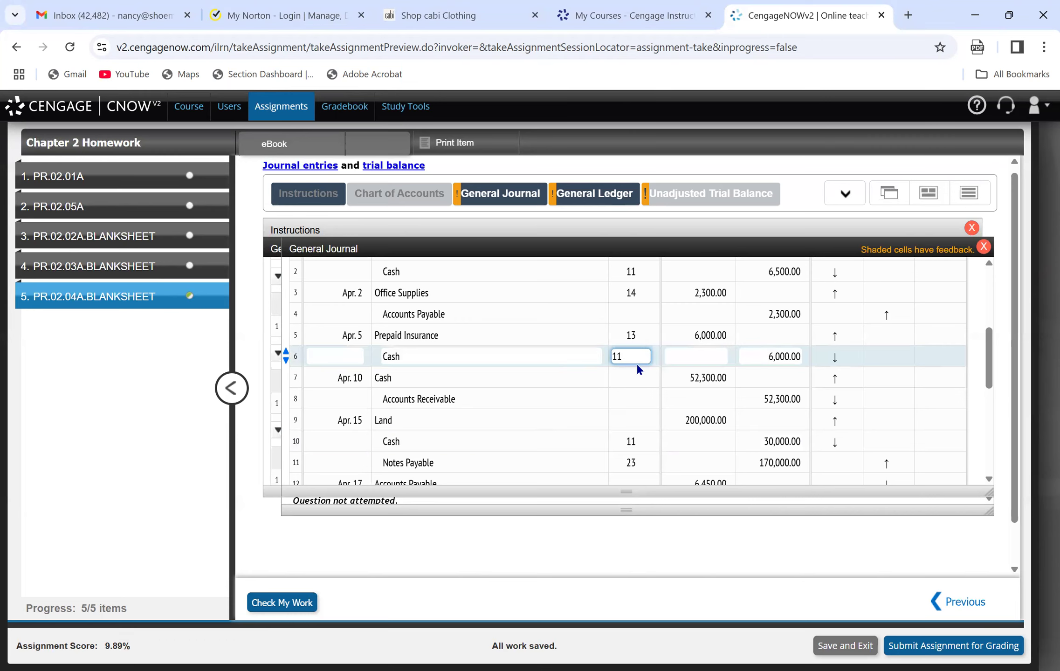
click(644, 373)
text(1)
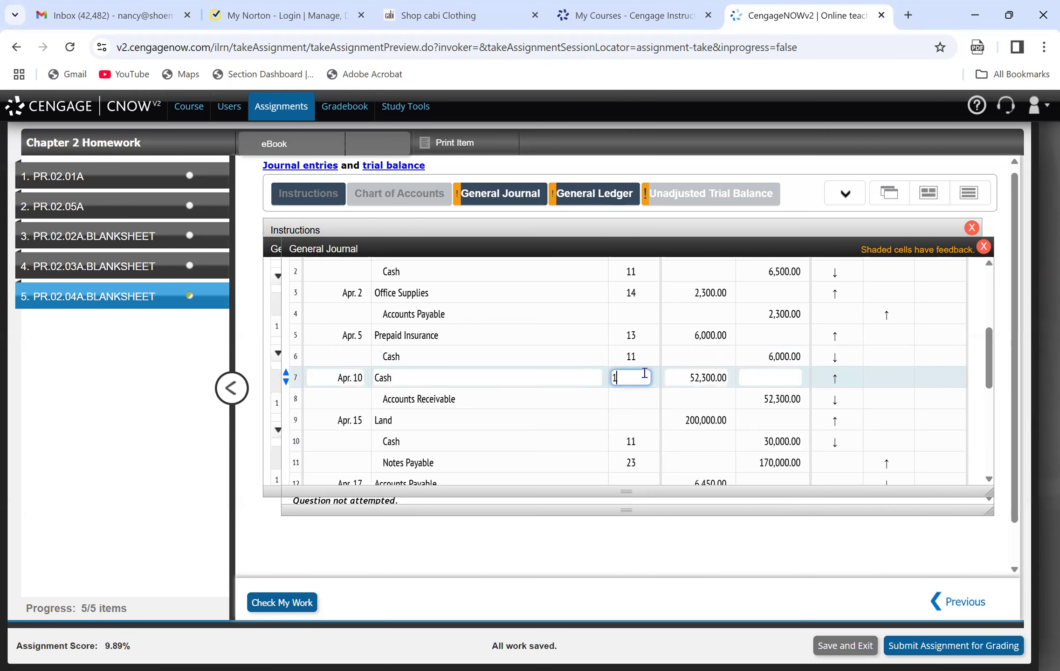
text(1)
click(639, 398)
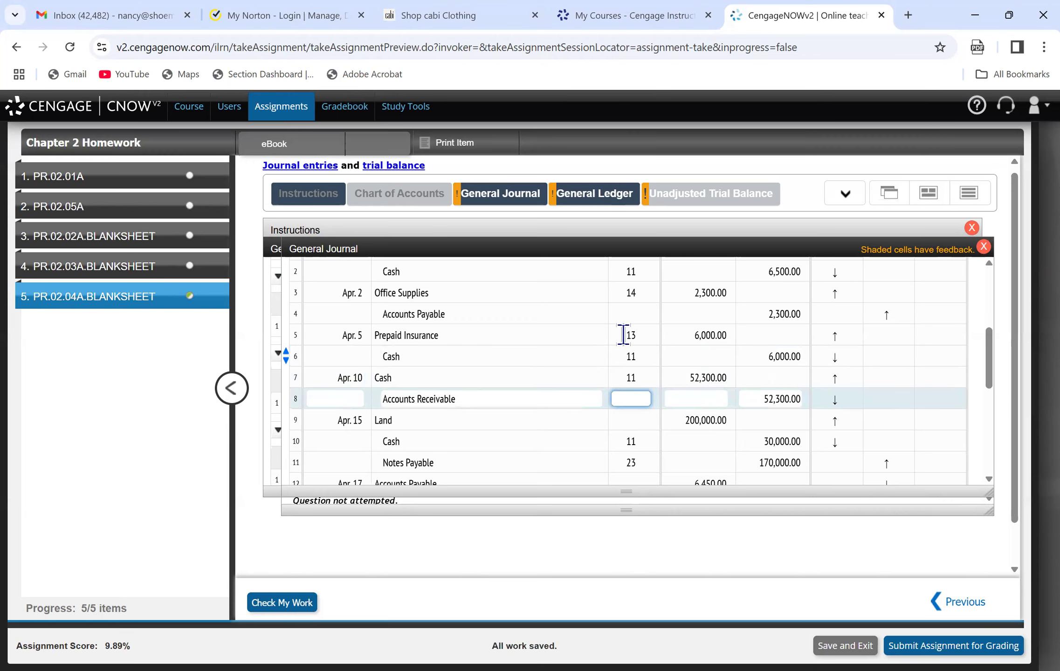
click(601, 417)
Correct the item on line 1 of the Salary and Commission Expense ledger account to Balance.
click(569, 206)
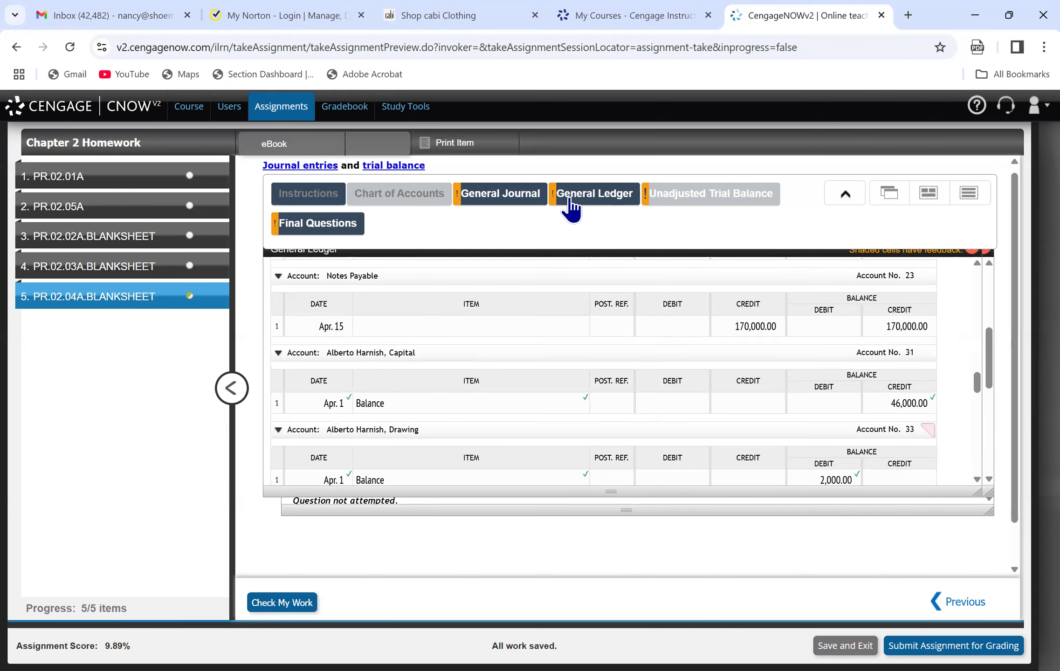
drag(979, 385, 977, 407)
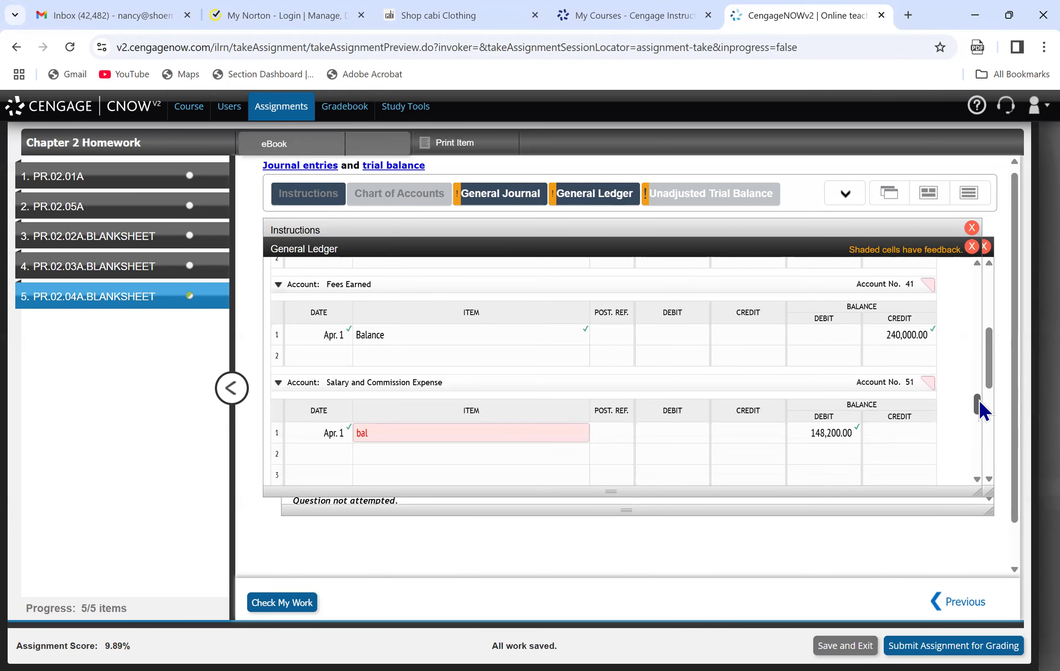
click(391, 429)
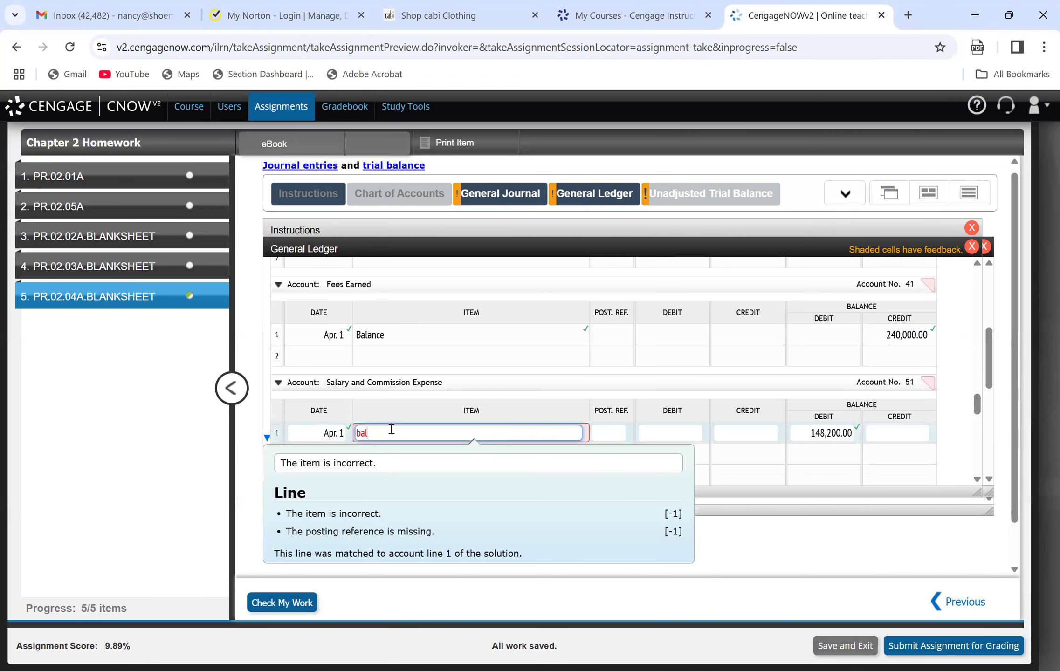
key(BackSpace)
key(BackSpace)
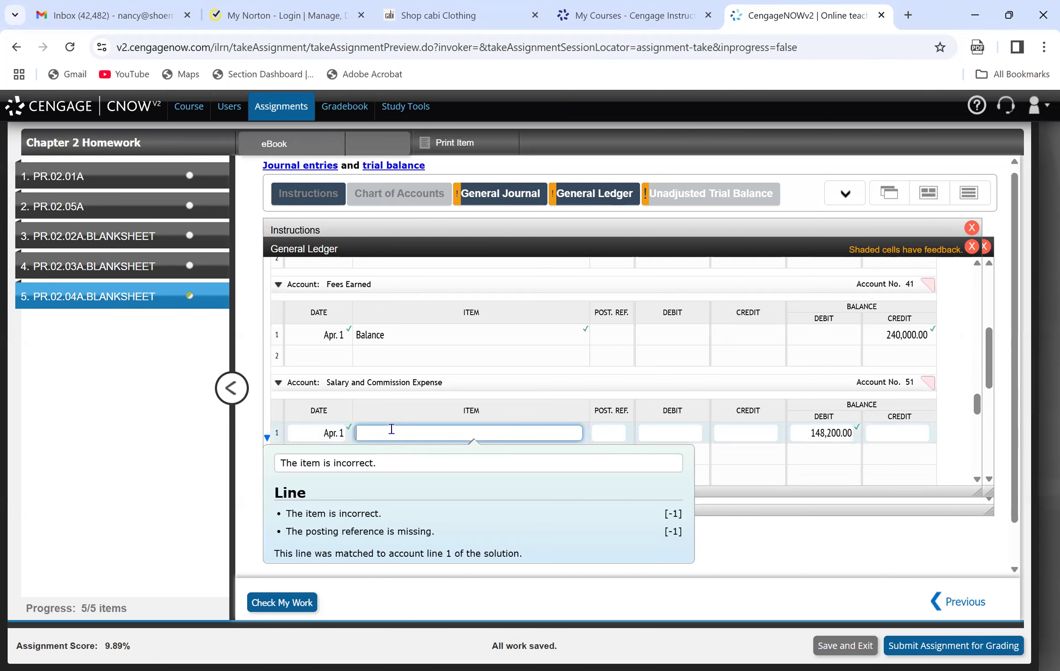
text(Balance)
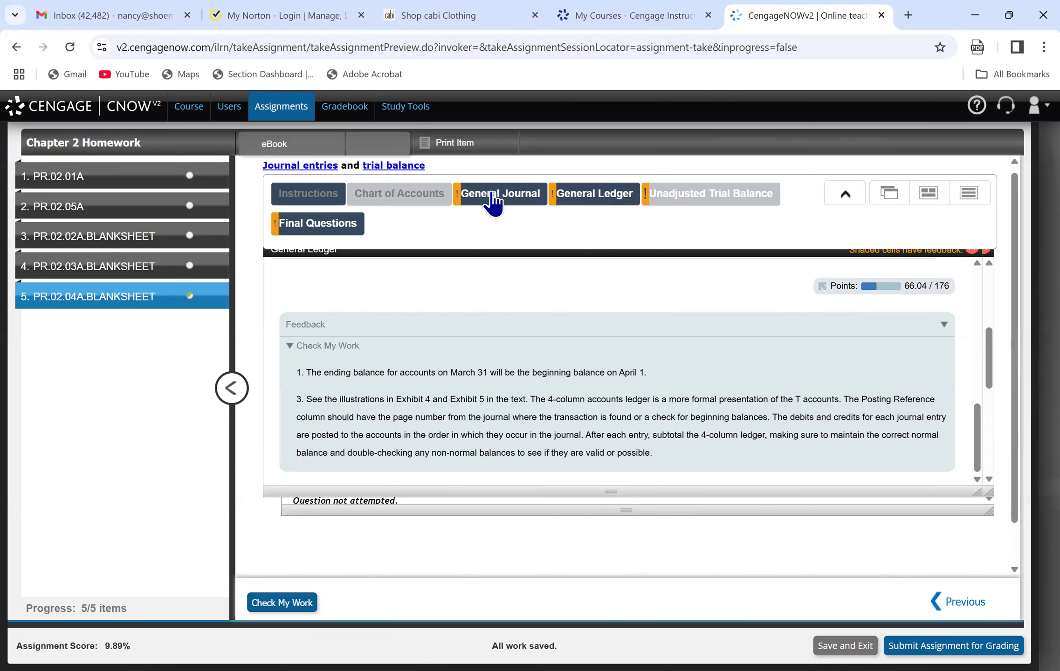
Consult the Apr. 17 journal entry and post it on line 3 of the Accounts Payable ledger account (date Apr. 17, debit 6,450).
click(492, 201)
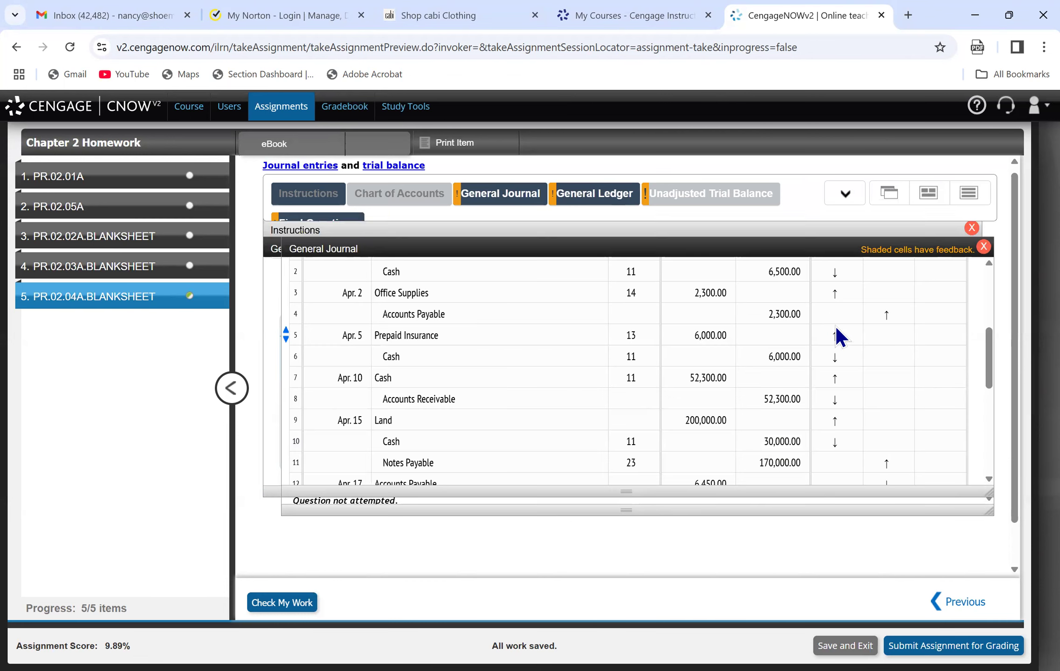
scroll(991, 388, down, 1)
scroll(991, 388, down, 2)
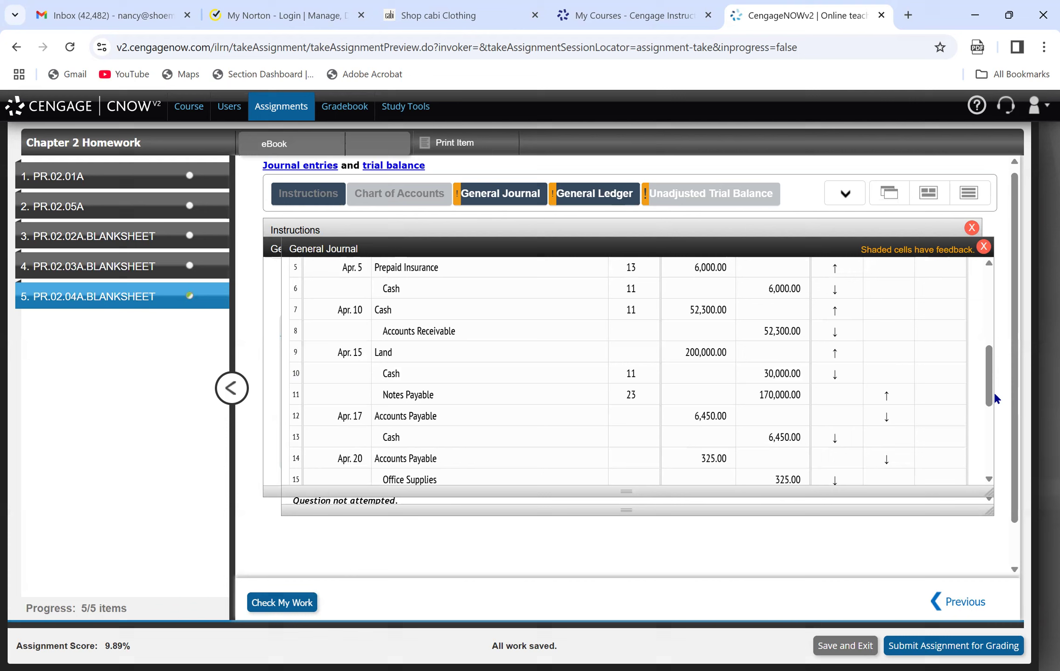
click(568, 186)
click(500, 198)
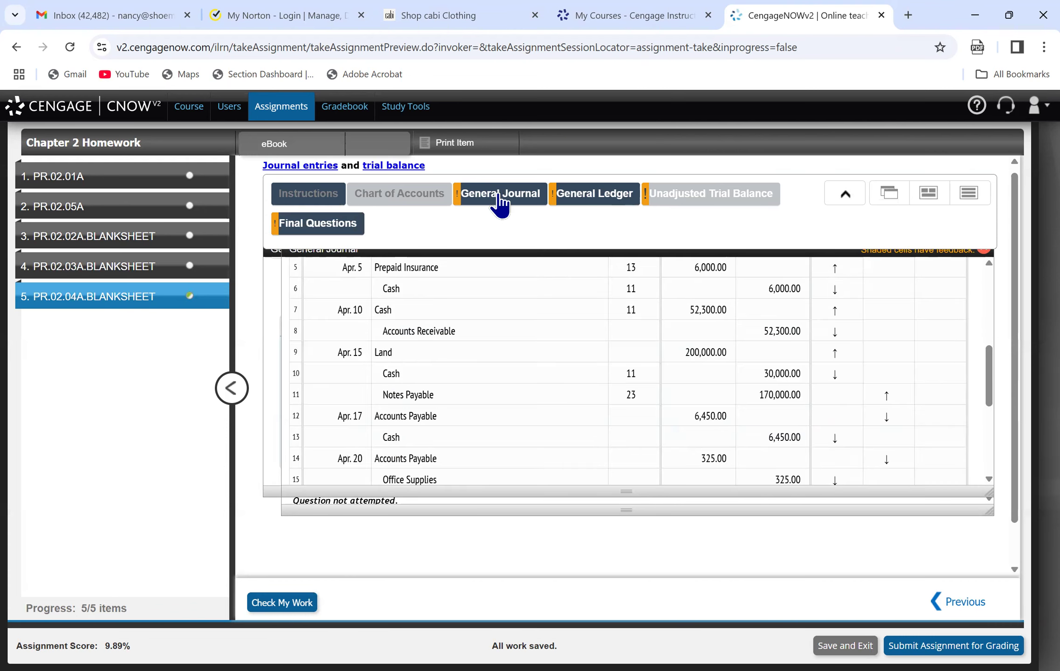
click(600, 201)
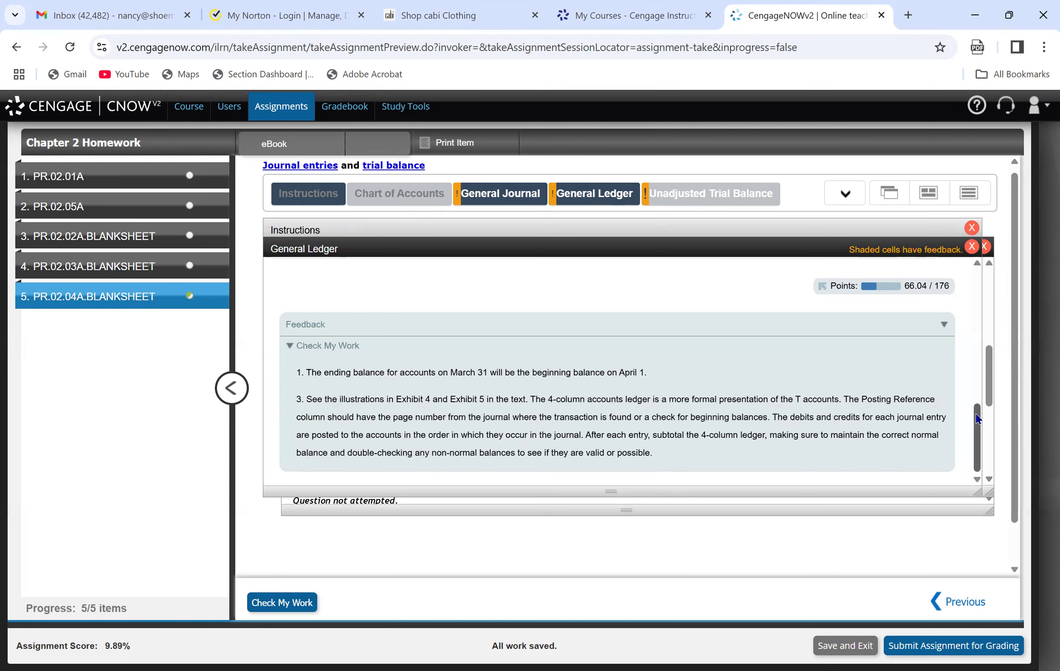
drag(977, 418, 960, 326)
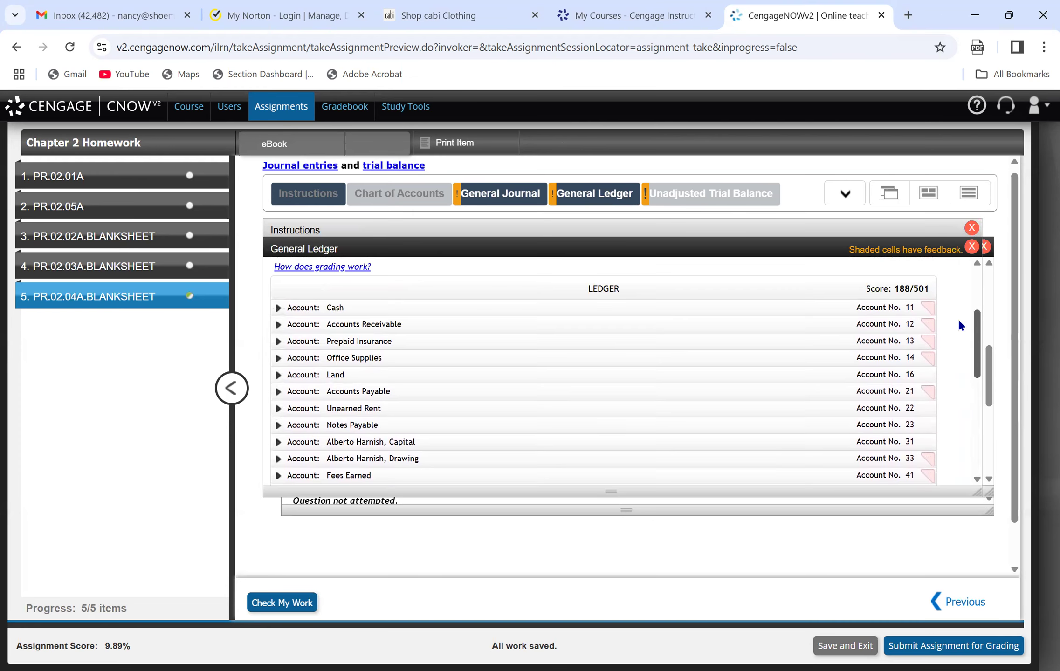
click(295, 391)
click(343, 477)
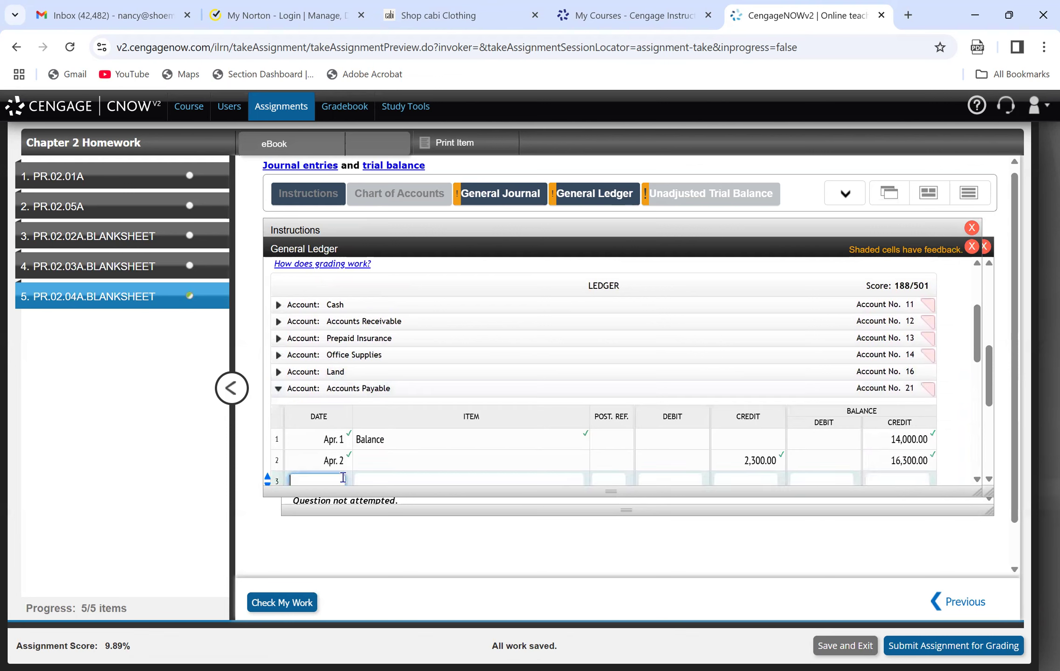
text(Apr. 17)
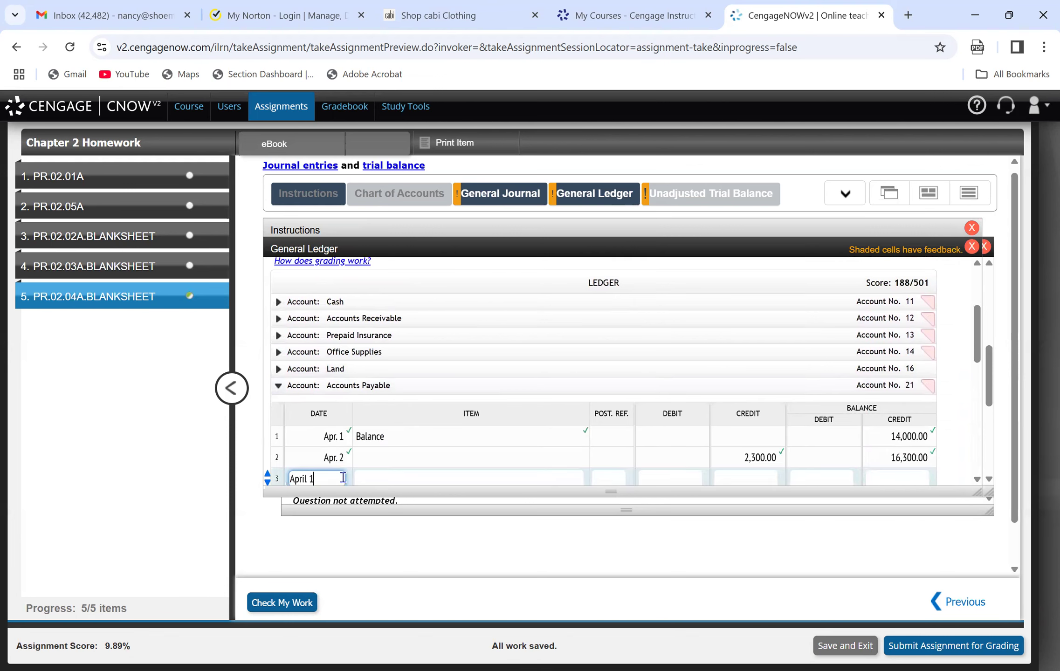
key(Tab)
key(Tab)
key(Tab)
text(6,450)
key(Tab)
key(Tab)
key(Tab)
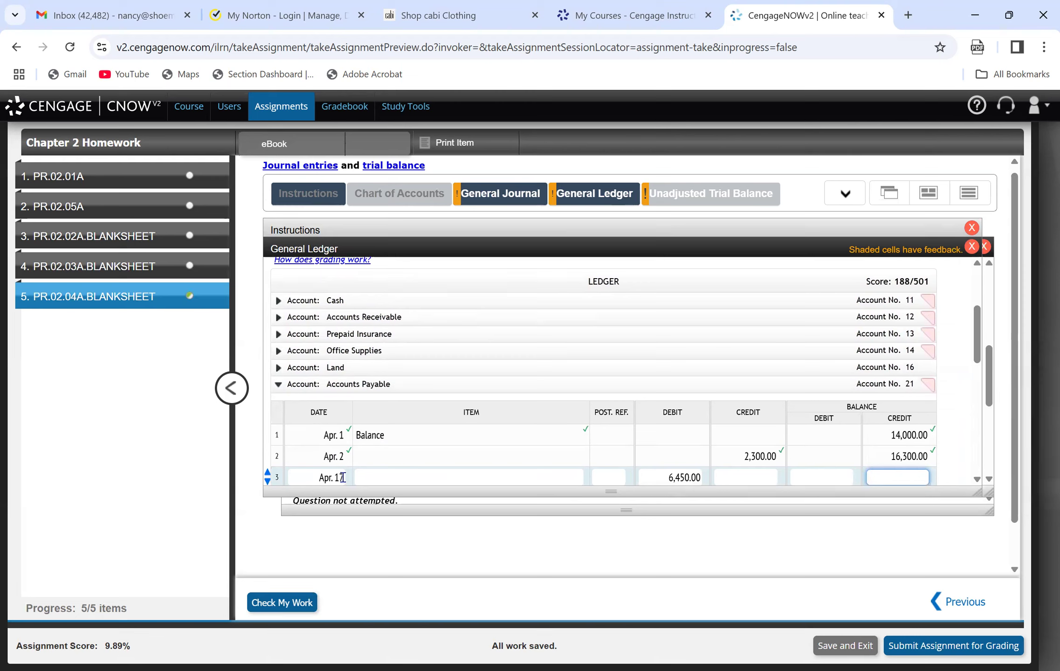
Set the credit balance on line 3 of Accounts Payable to 9,850 and check the work.
text(9860)
key(BackSpace)
key(BackSpace)
text(50)
click(285, 600)
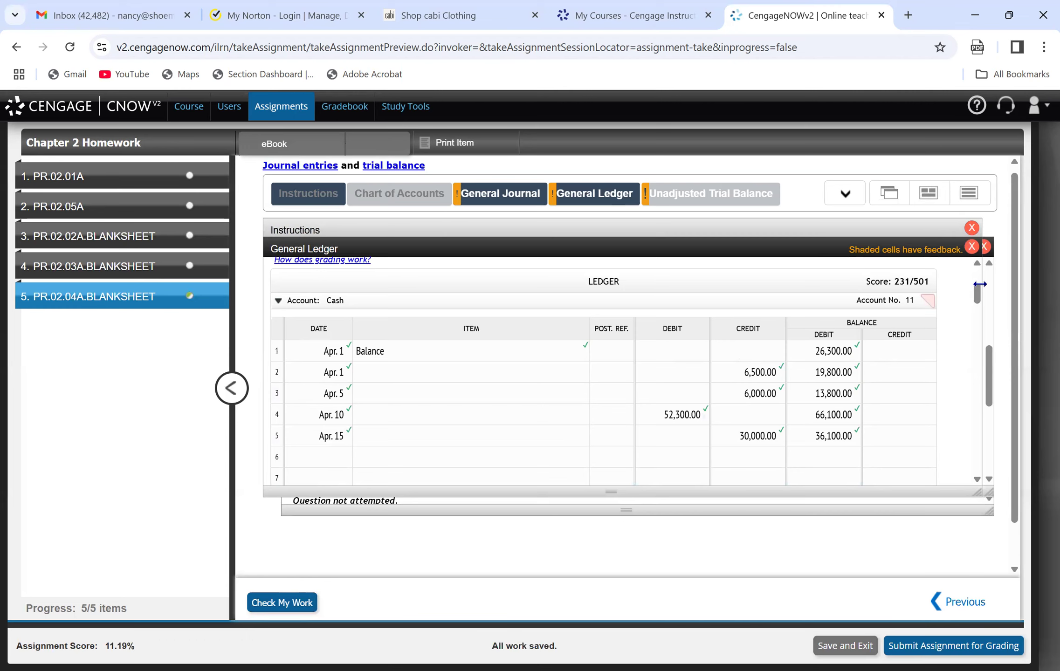
Correct the debit balance on line 1 of the Land ledger account to 200,000.
drag(975, 296, 989, 359)
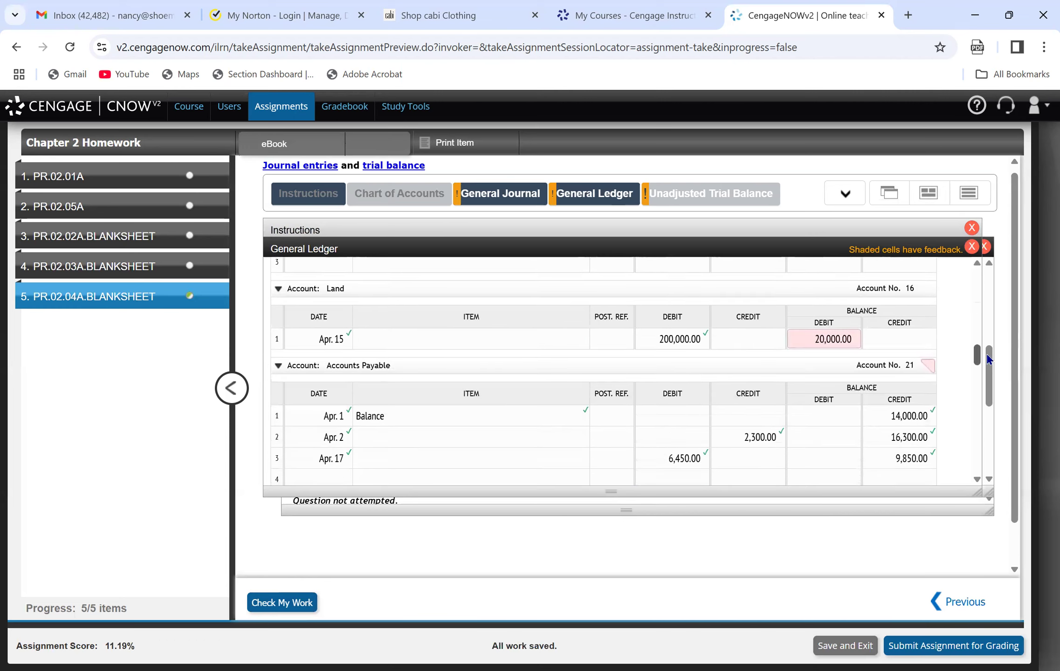
click(819, 339)
key(BackSpace)
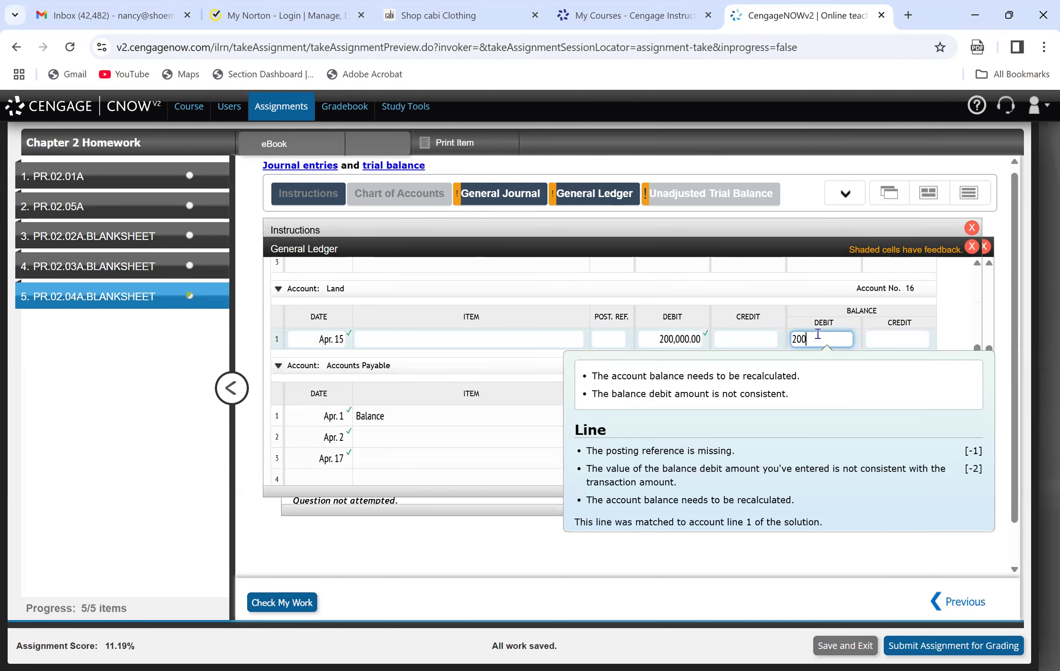
text(000)
click(858, 315)
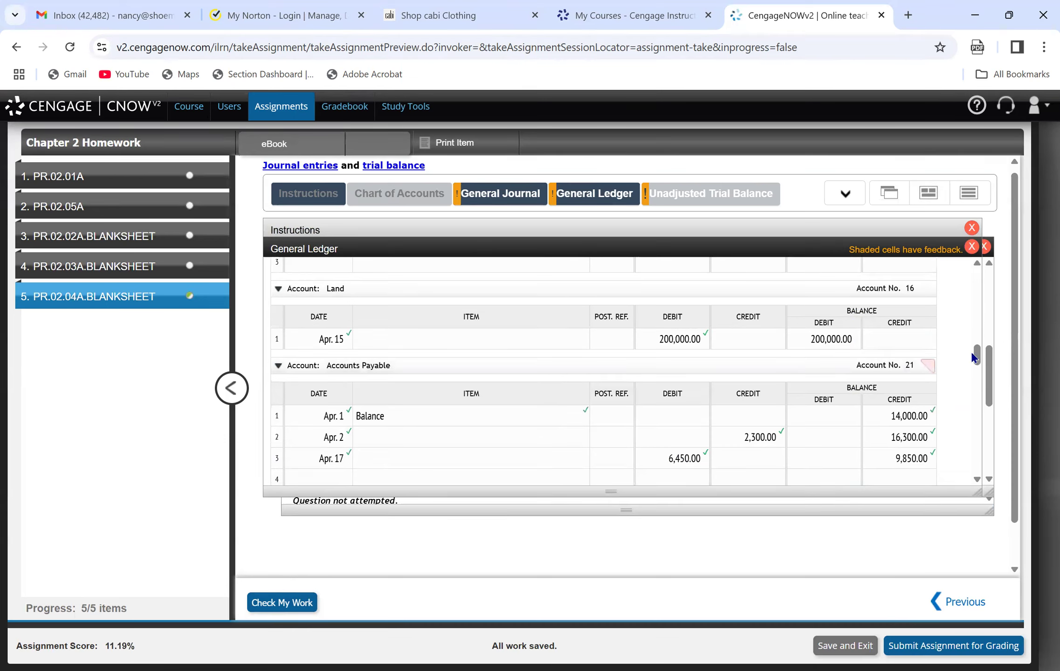
Post the payment on line 6 of the Cash ledger account (date Apr. 17, credit 6,450, debit balance 29,650) and check the work.
mouse_move(976, 356)
mouse_down()
mouse_move(960, 313)
mouse_move(992, 427)
mouse_move(978, 394)
mouse_move(999, 287)
mouse_move(995, 236)
mouse_move(1007, 300)
mouse_up()
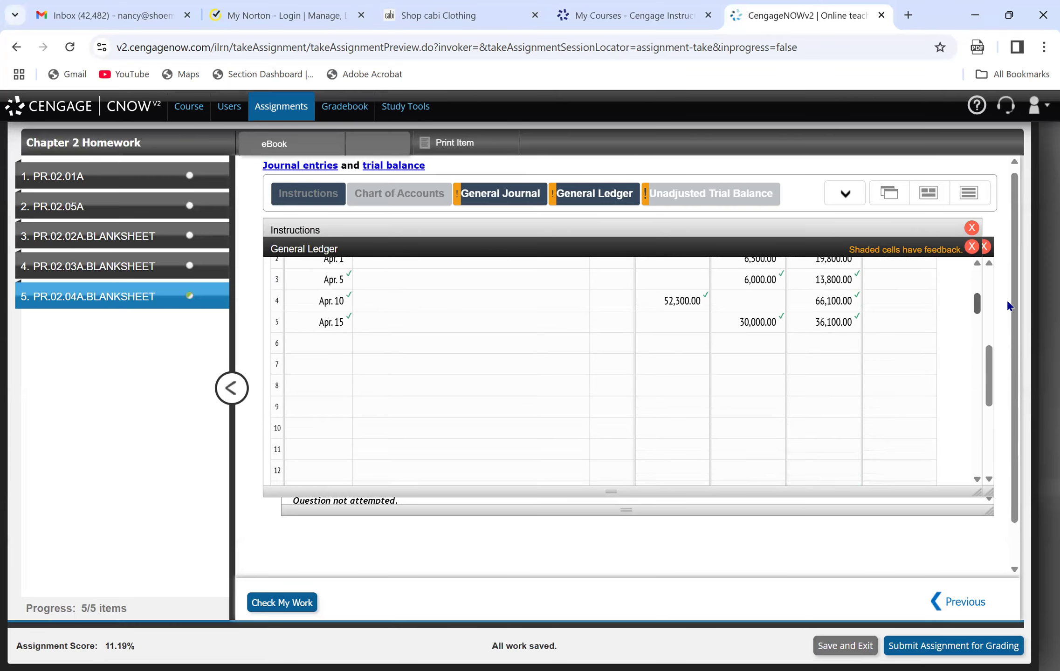
click(328, 343)
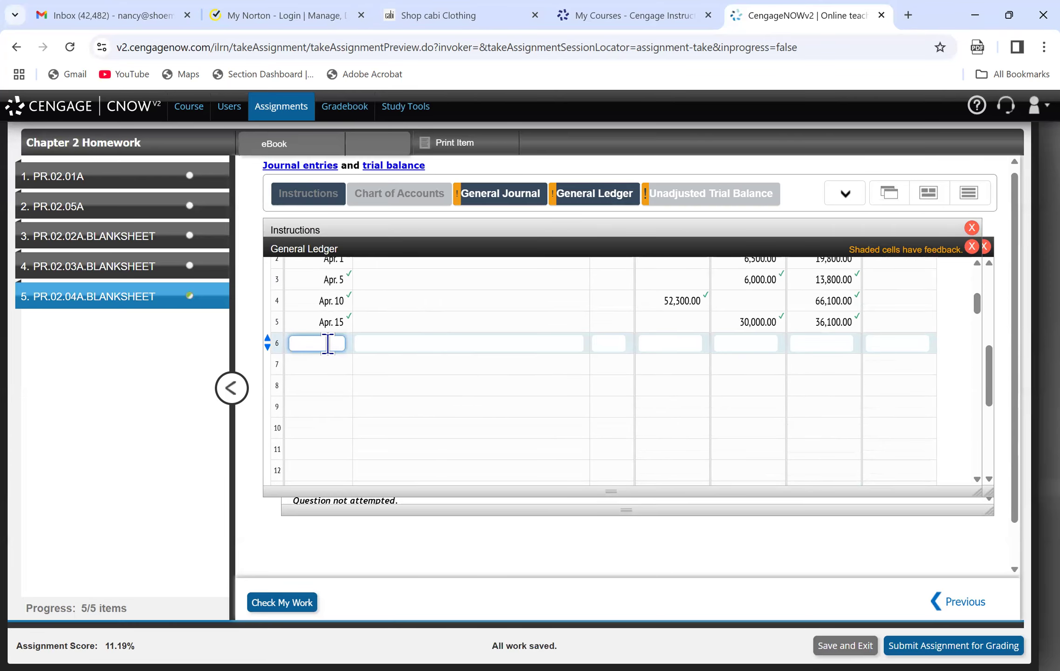
text(April 1)
text(7)
key(Tab)
key(Tab)
key(Tab)
key(Tab)
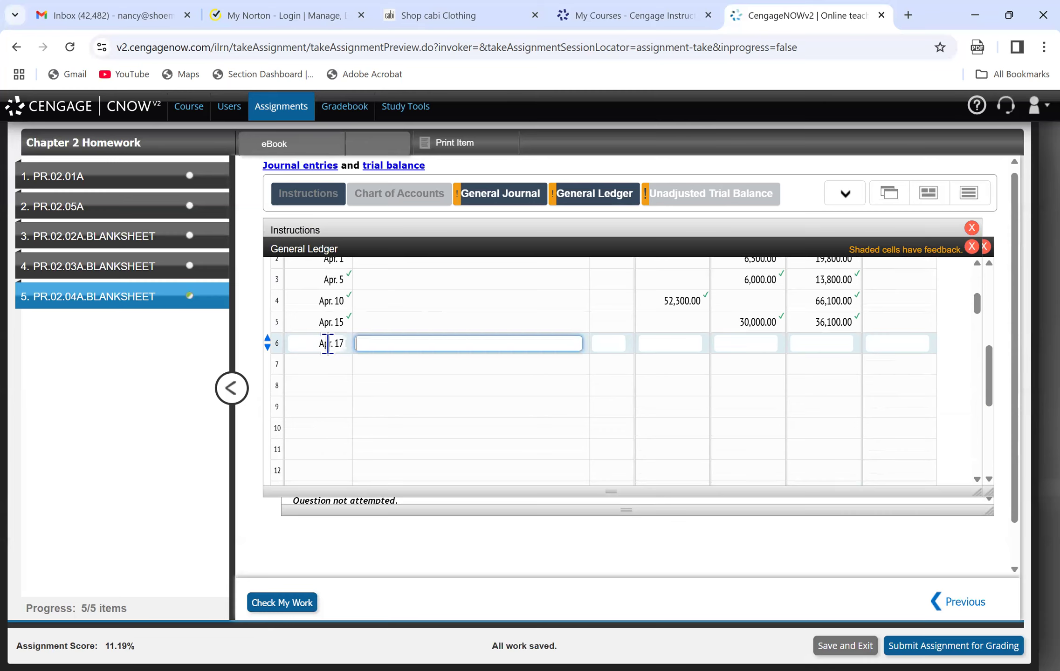
text(6450)
key(Tab)
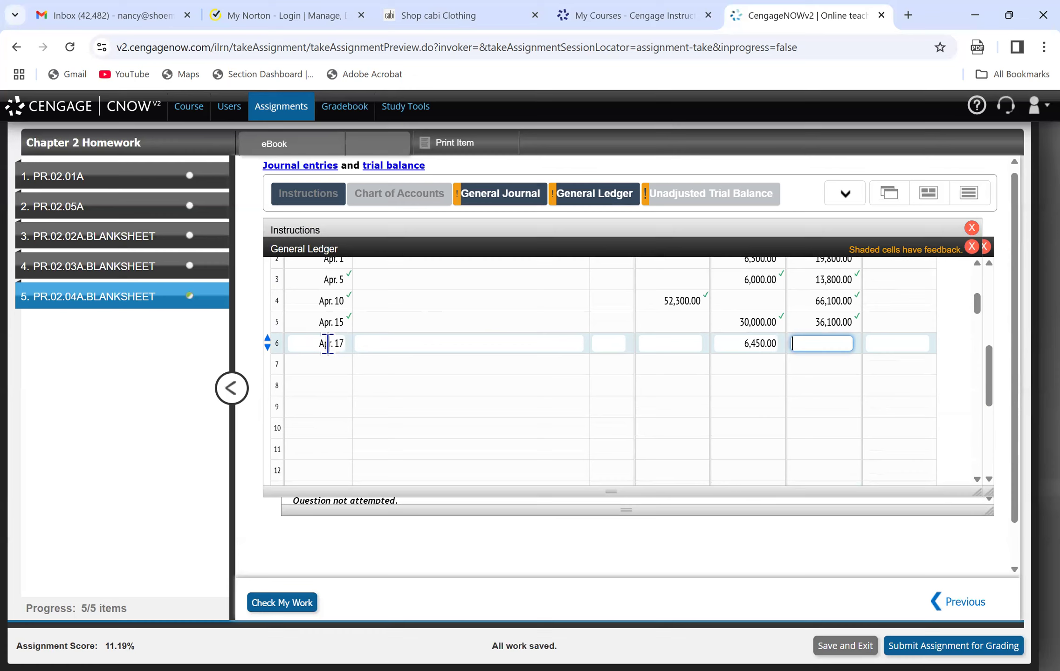
text(29650)
key(Return)
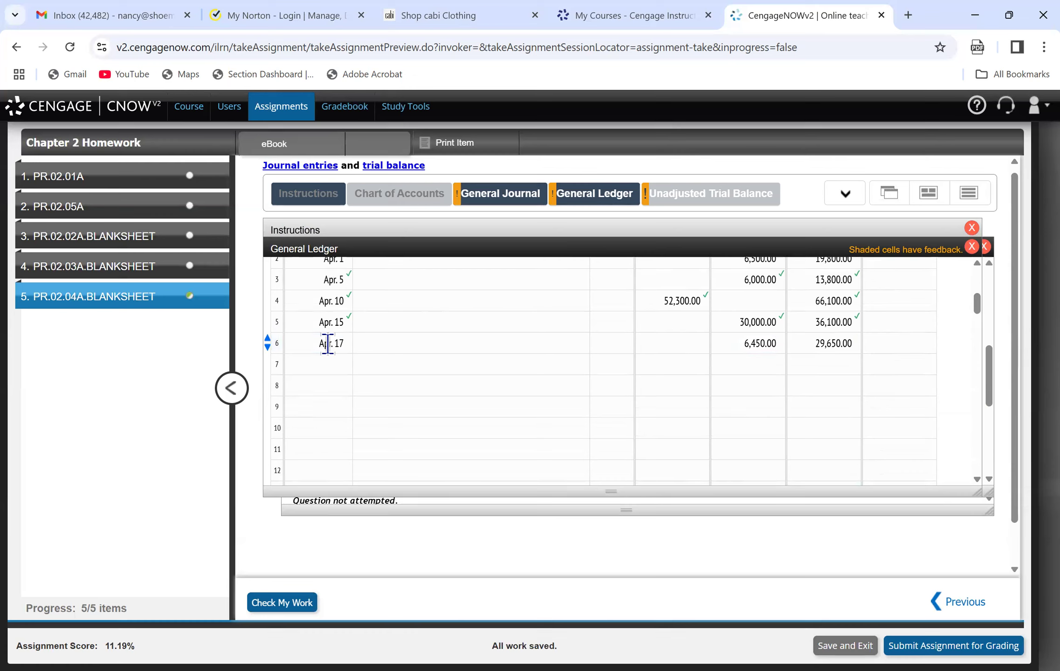
click(282, 601)
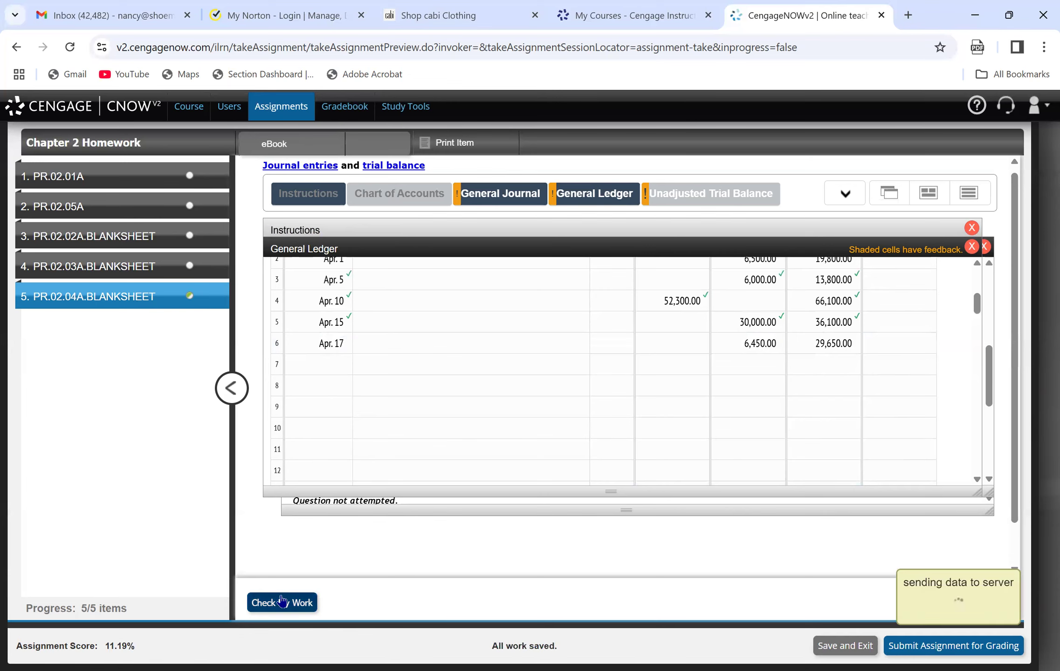
Consult the Apr. 20 journal entry and post it on line 4 of the Accounts Payable ledger account (date Apr. 20, debit 325).
click(508, 195)
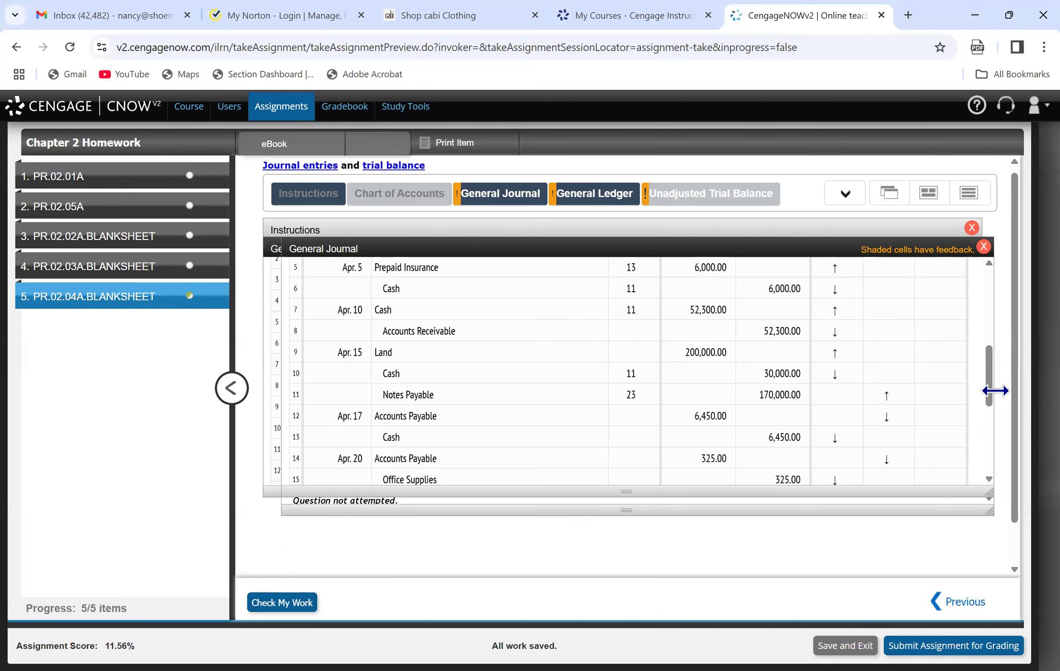
drag(991, 395, 990, 408)
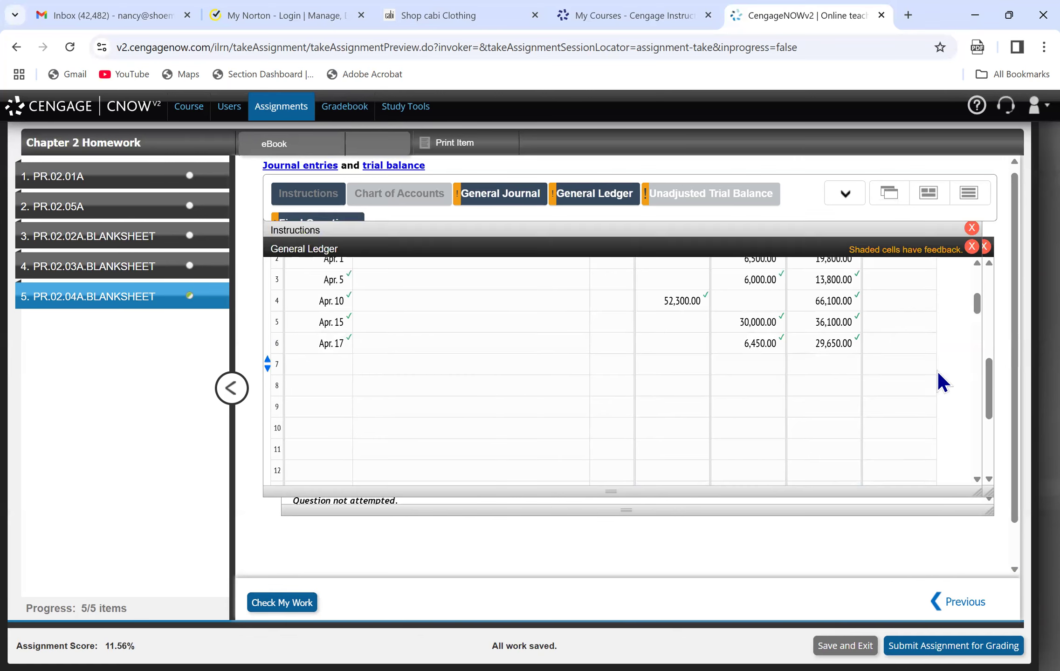
drag(975, 308, 1009, 363)
click(312, 430)
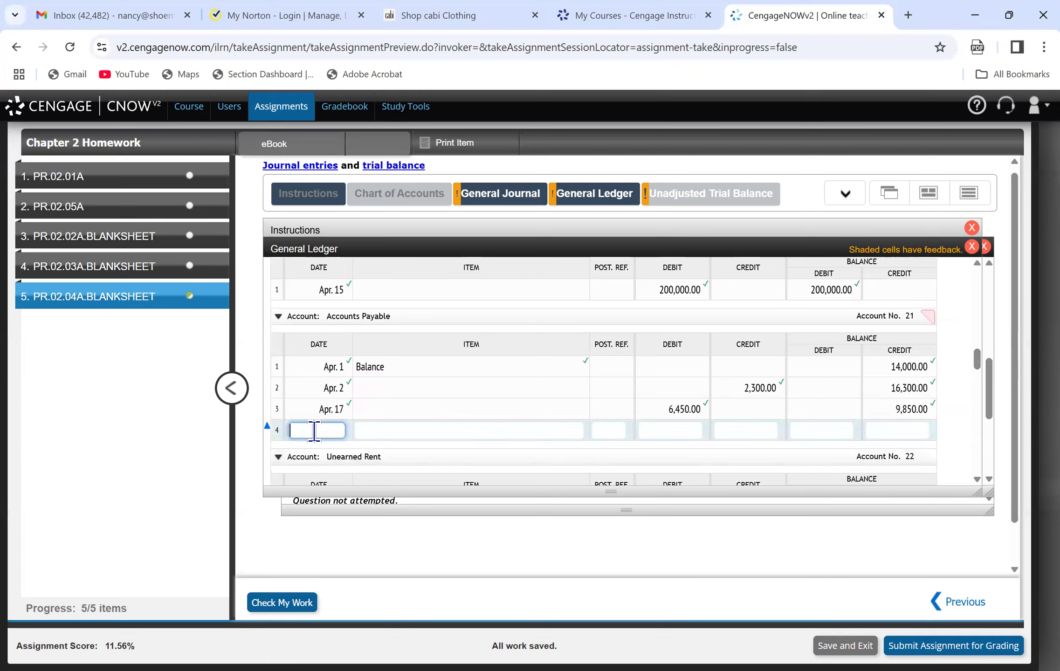
text(apr 30)
key(BackSpace)
key(BackSpace)
text(20)
key(Tab)
key(Tab)
key(Tab)
text(325)
key(Tab)
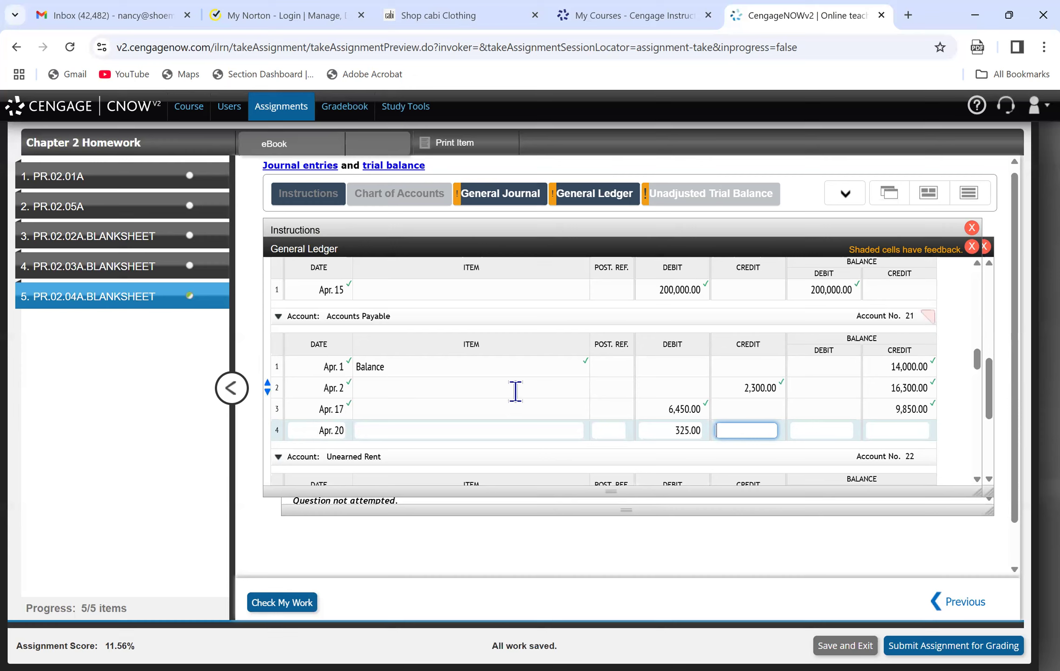
Enter a credit balance of 9,524 on line 4 of Accounts Payable and check the work.
click(878, 431)
text(9524)
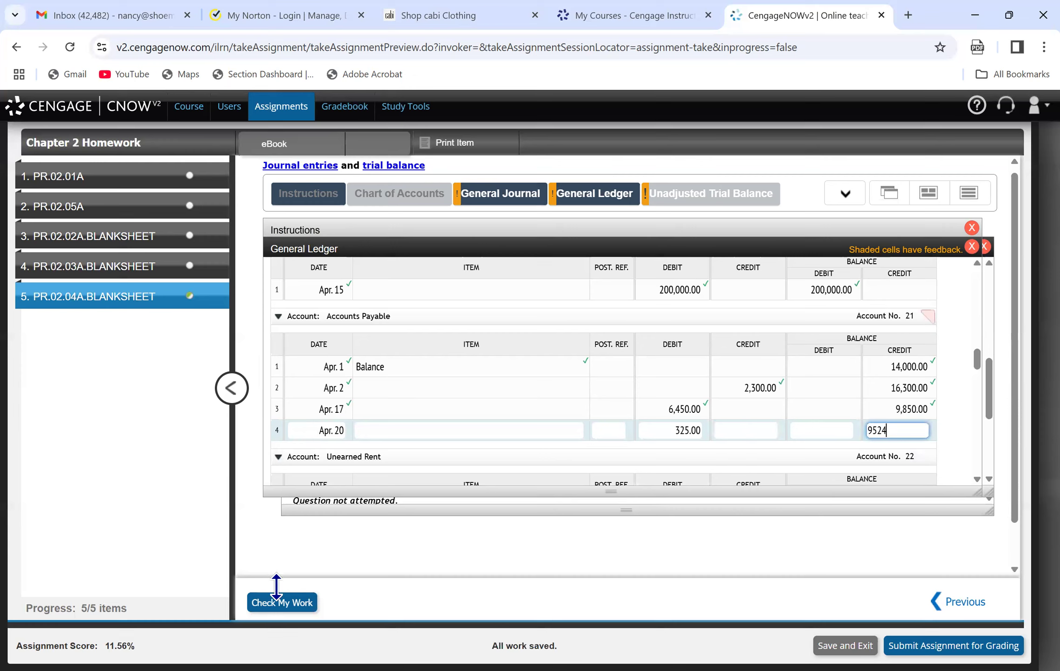
click(282, 603)
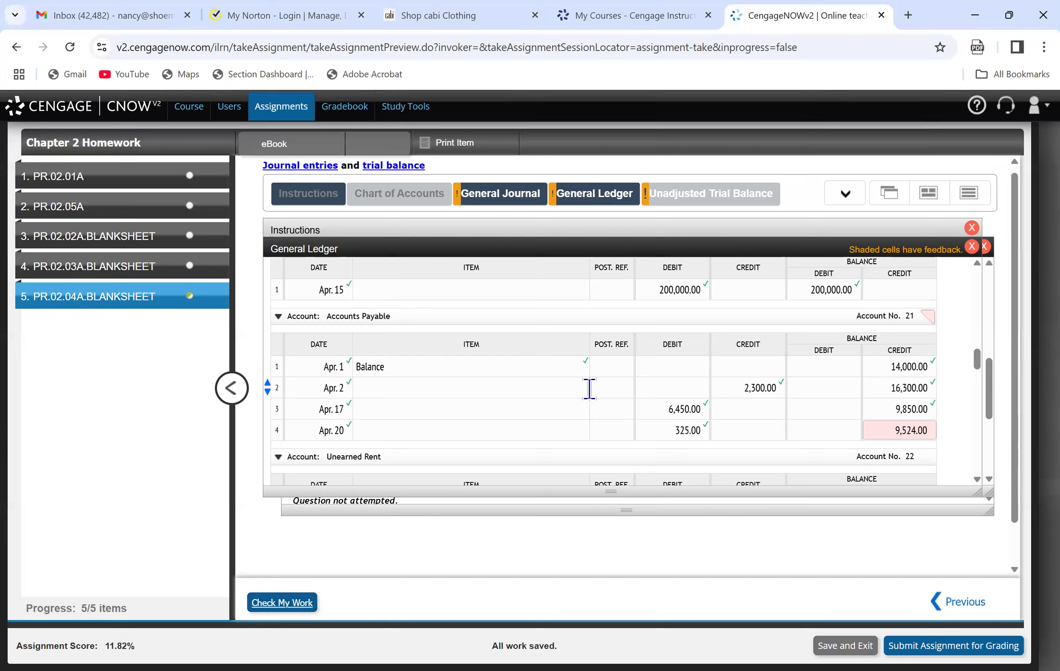
Correct the credit balance on line 4 of Accounts Payable to 9,525 and recheck the work.
click(916, 430)
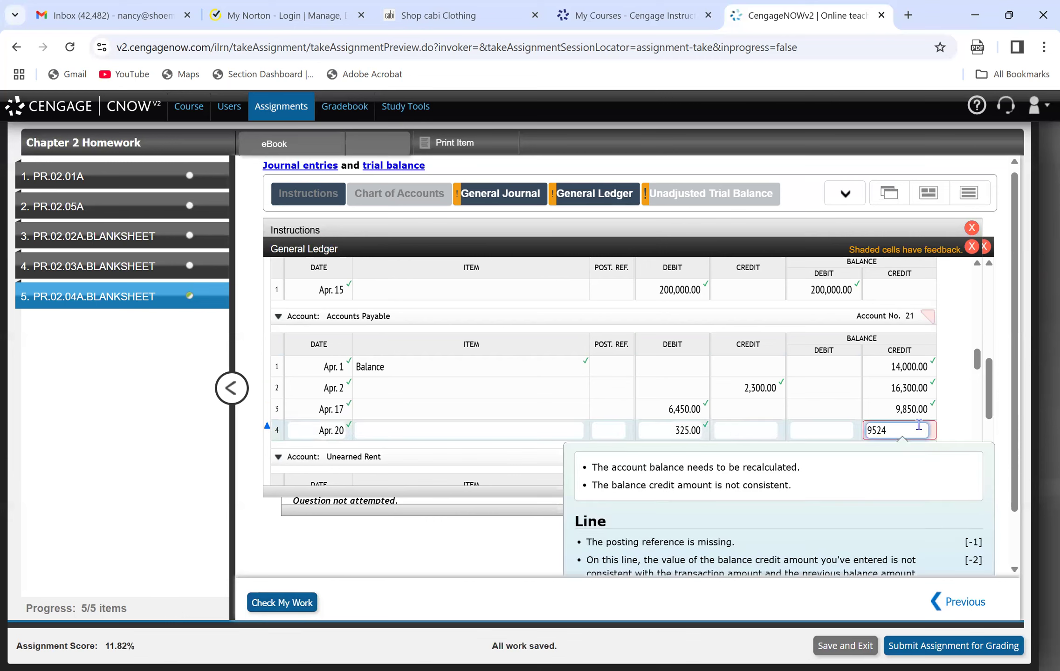
key(BackSpace)
text(5)
click(259, 606)
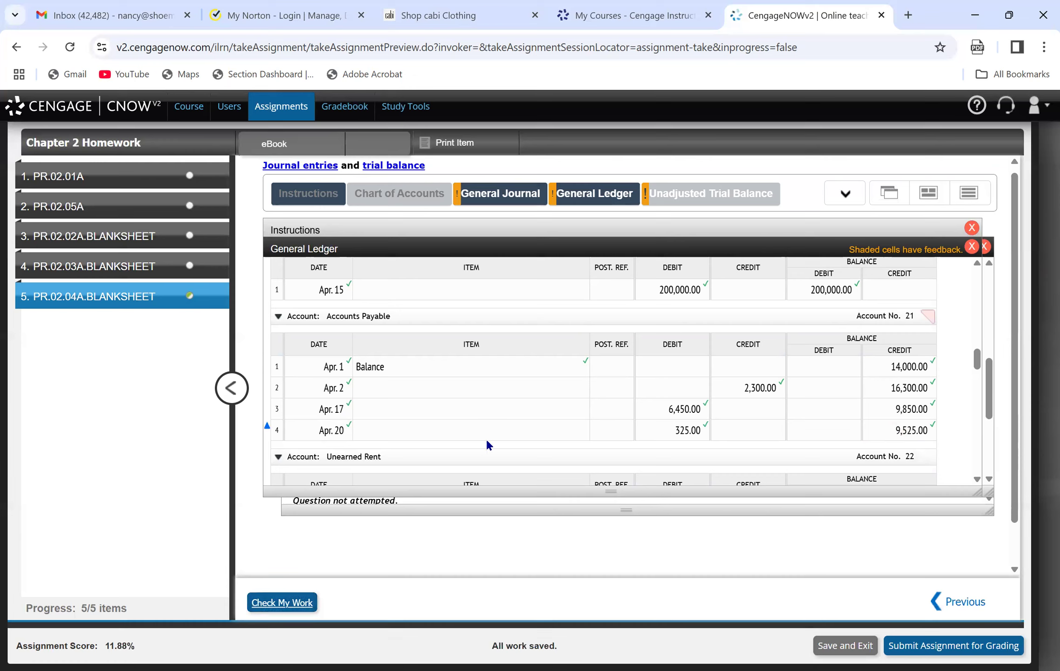
Consult the Apr. 20 journal entry, post it on line 3 of Office Supplies (Apr. 20, credit 325, debit balance 3,775), and check the work.
click(503, 207)
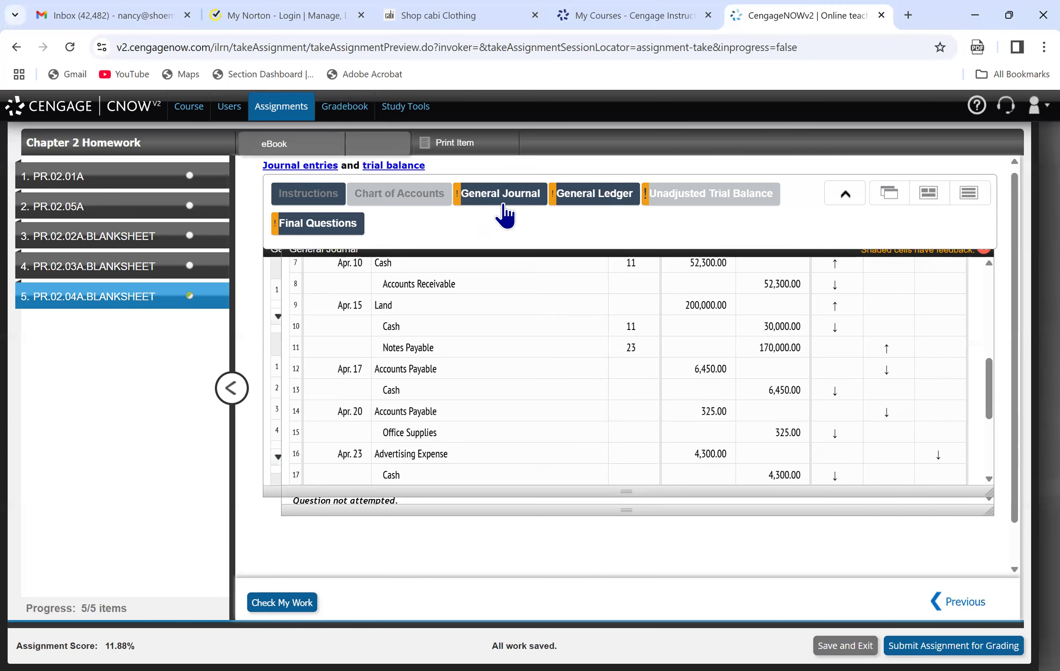
click(502, 205)
mouse_move(977, 353)
mouse_down()
mouse_move(971, 290)
mouse_move(978, 335)
mouse_up()
click(325, 433)
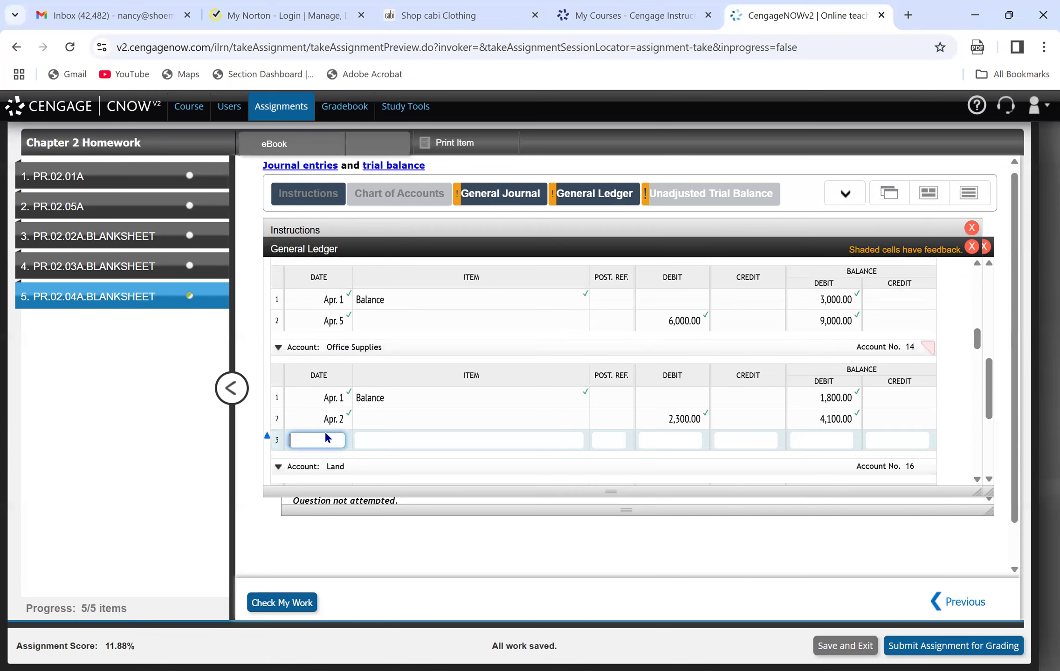
text(April 20)
key(Tab)
key(Tab)
key(Tab)
key(Tab)
text(325)
key(Tab)
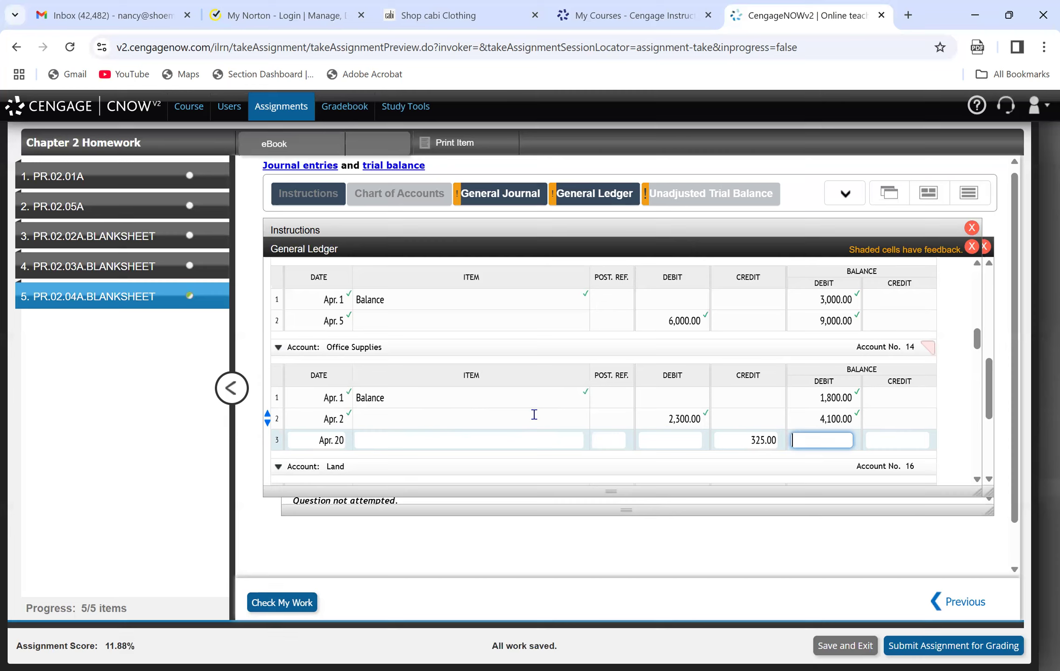
text(3775)
click(282, 602)
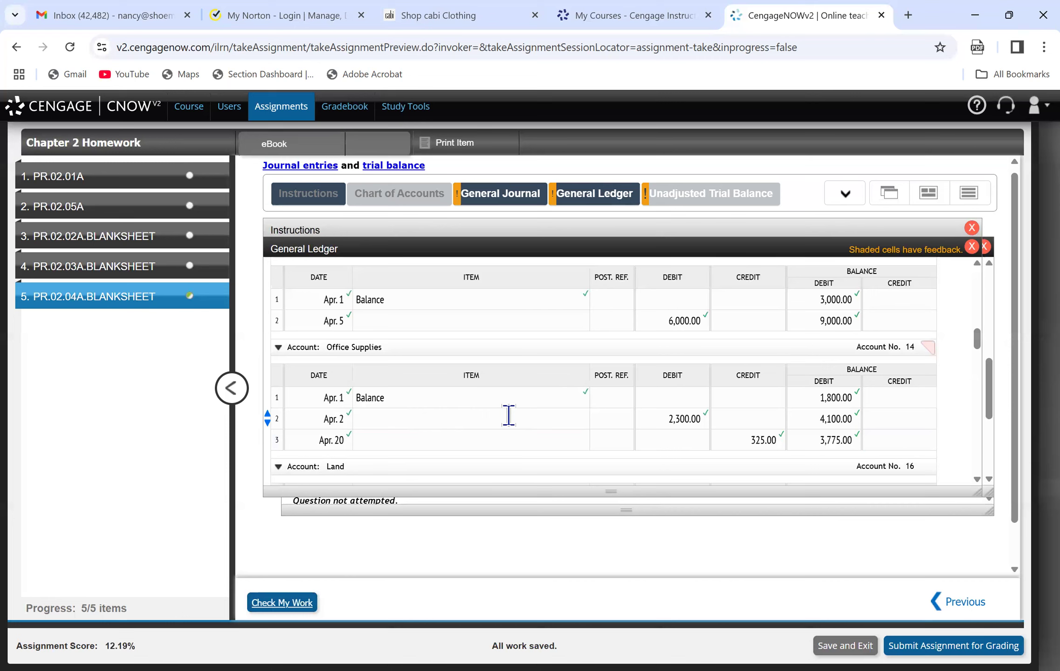
Consult the Apr. 23 journal entry and correct the item on line 1 of the Advertising Expense ledger account to Balance.
click(492, 200)
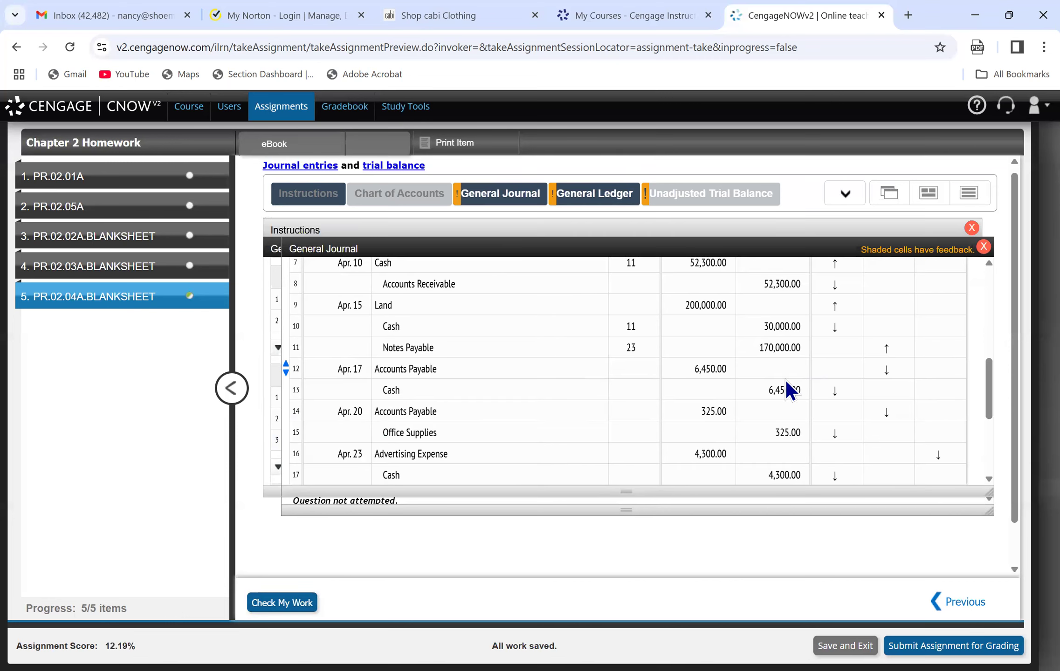
mouse_move(506, 194)
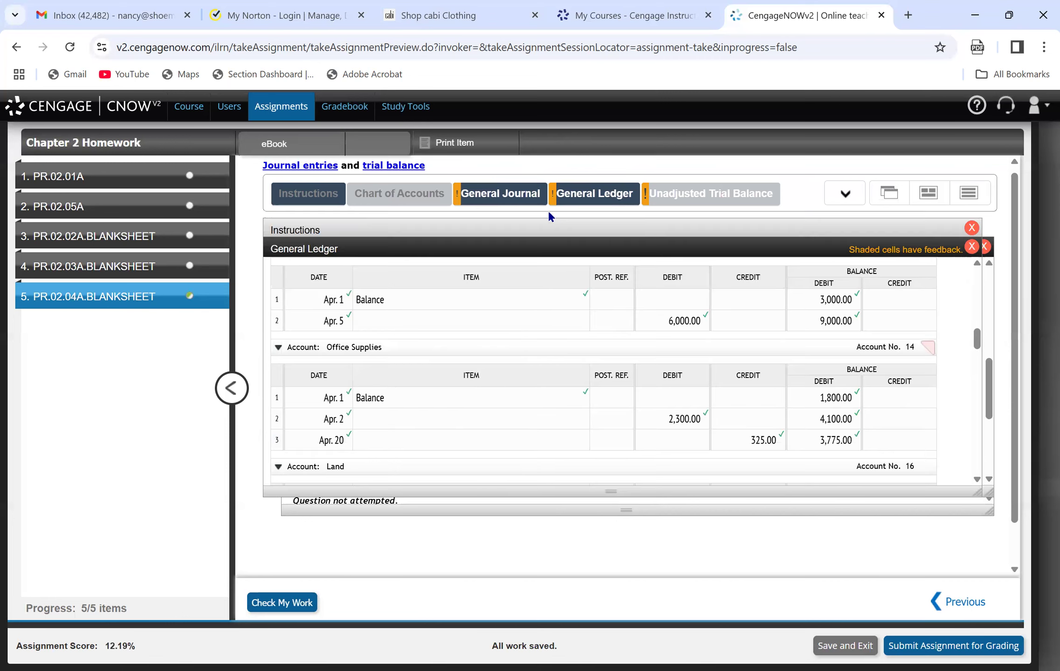
click(512, 205)
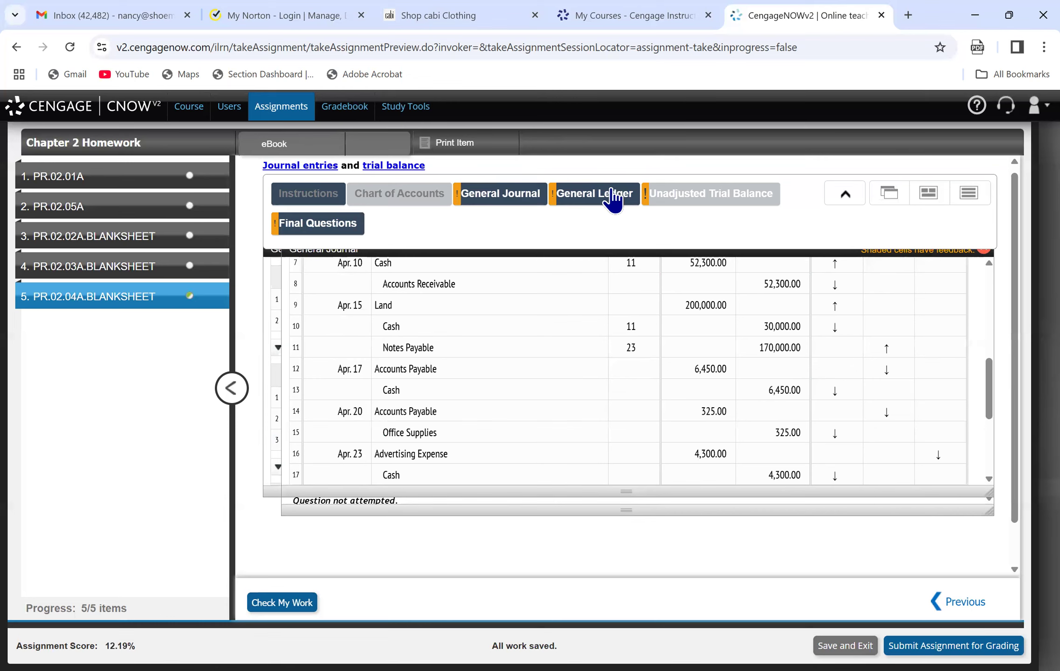
click(606, 202)
drag(977, 339, 977, 434)
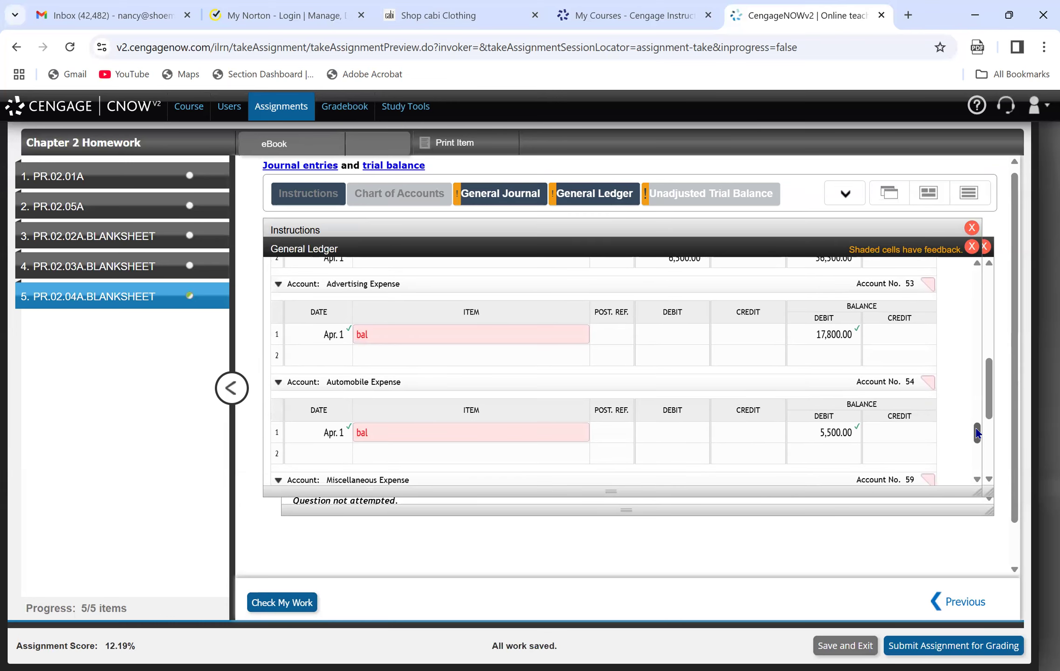
click(390, 331)
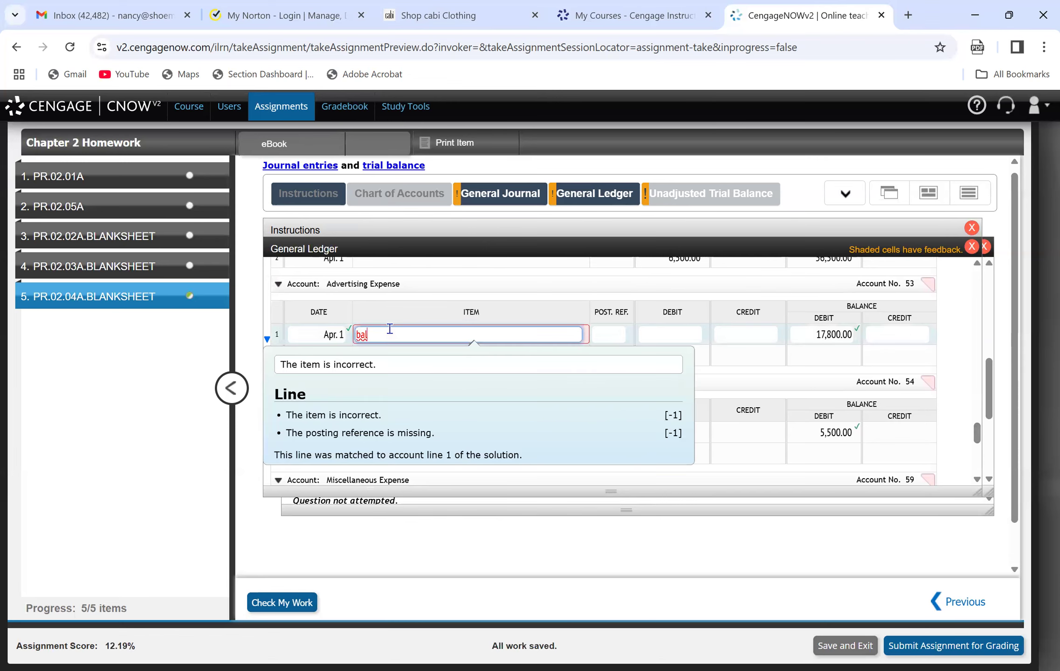
key(BackSpace)
key(BackSpace)
key(BackSpace)
text(Balance)
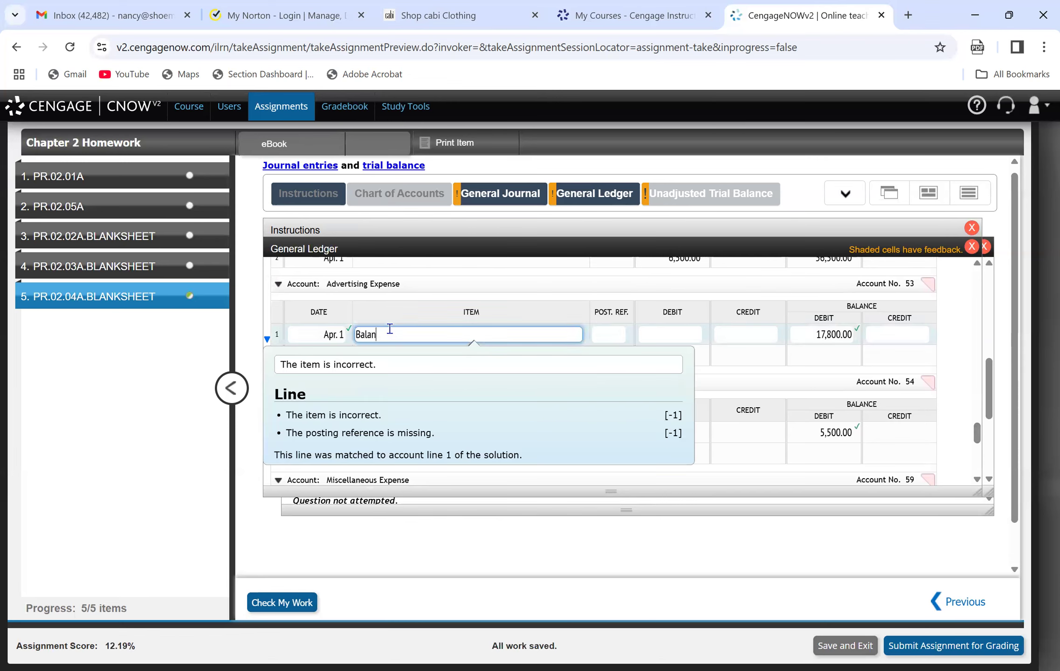
key(Tab)
Post the expense on line 2 of Advertising Expense (date Apr. 23, debit 4,300, debit balance 22,100) and check the work.
key(Tab)
key(Tab)
key(Tab)
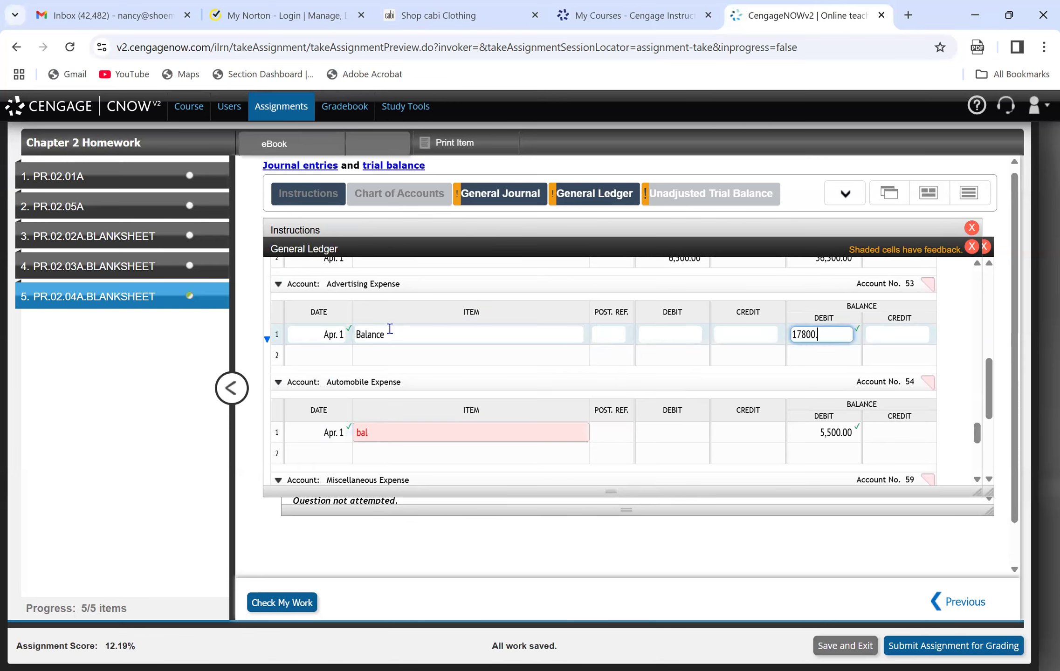
click(339, 354)
text(Apr. 23)
key(Tab)
key(Tab)
key(Tab)
text(4300)
key(Tab)
key(Tab)
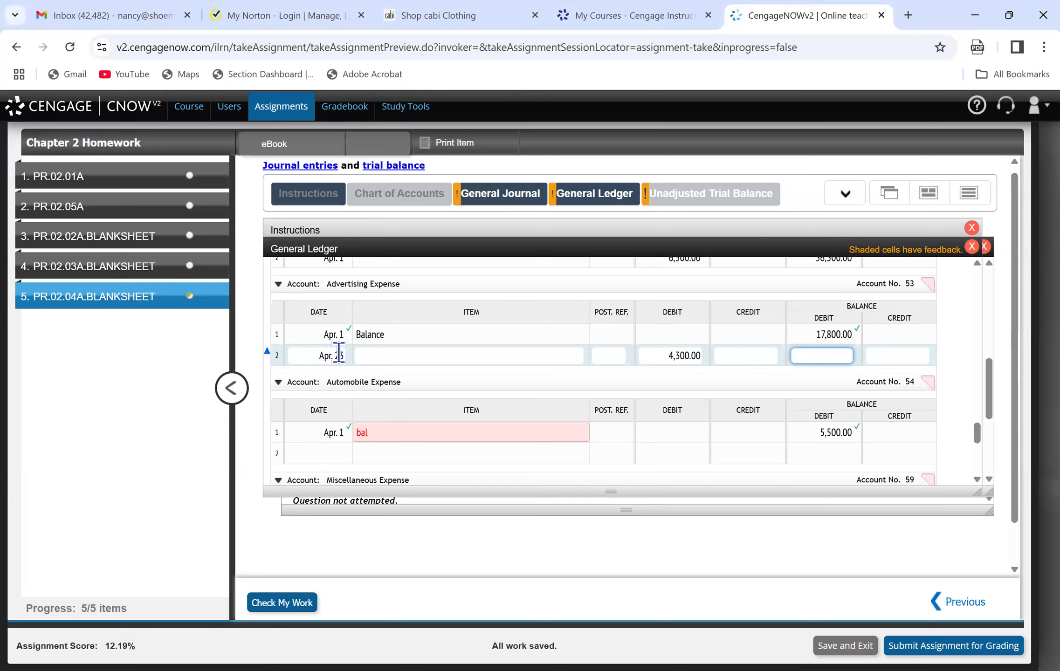
text(22100)
click(418, 373)
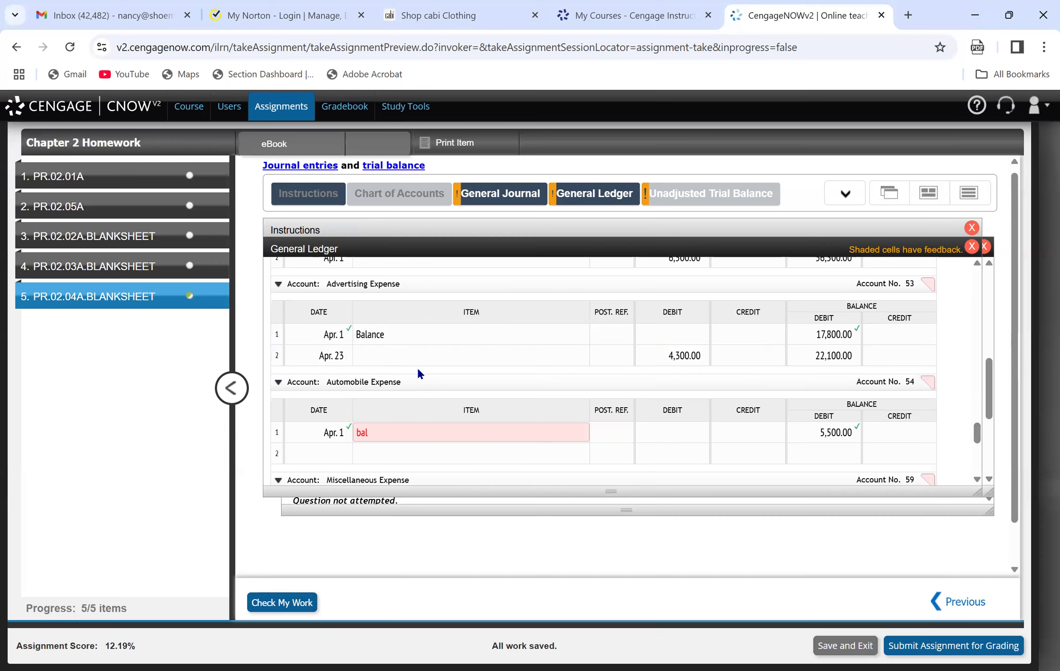
click(294, 602)
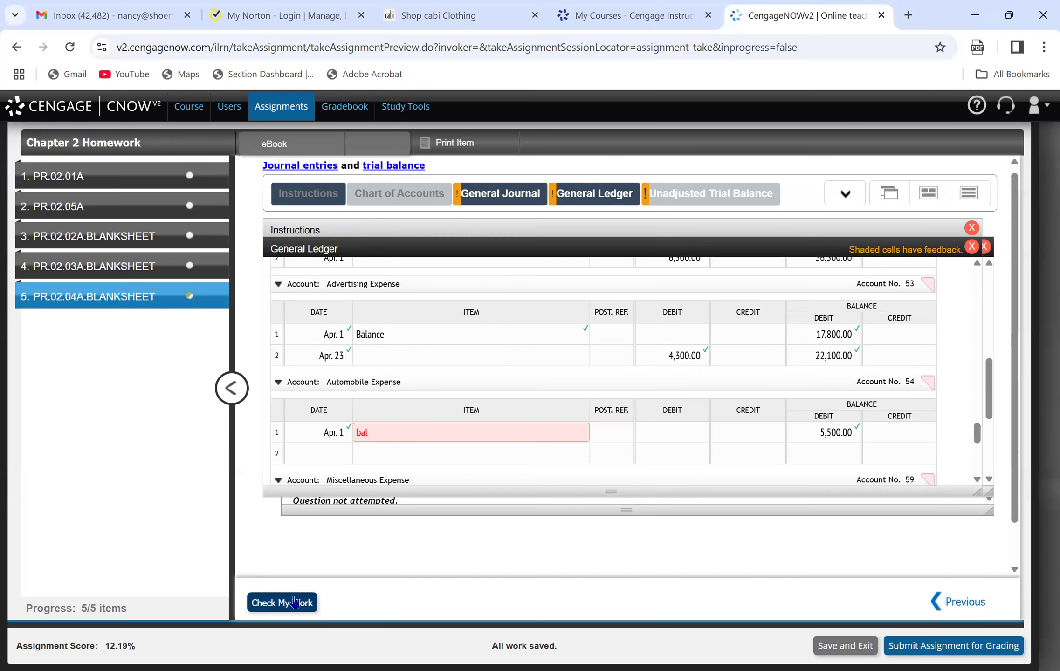
Post the advertising payment on line 7 of the Cash ledger account (date Apr. 23, credit 4,300, debit balance 25,350) and check the work.
drag(988, 367, 992, 405)
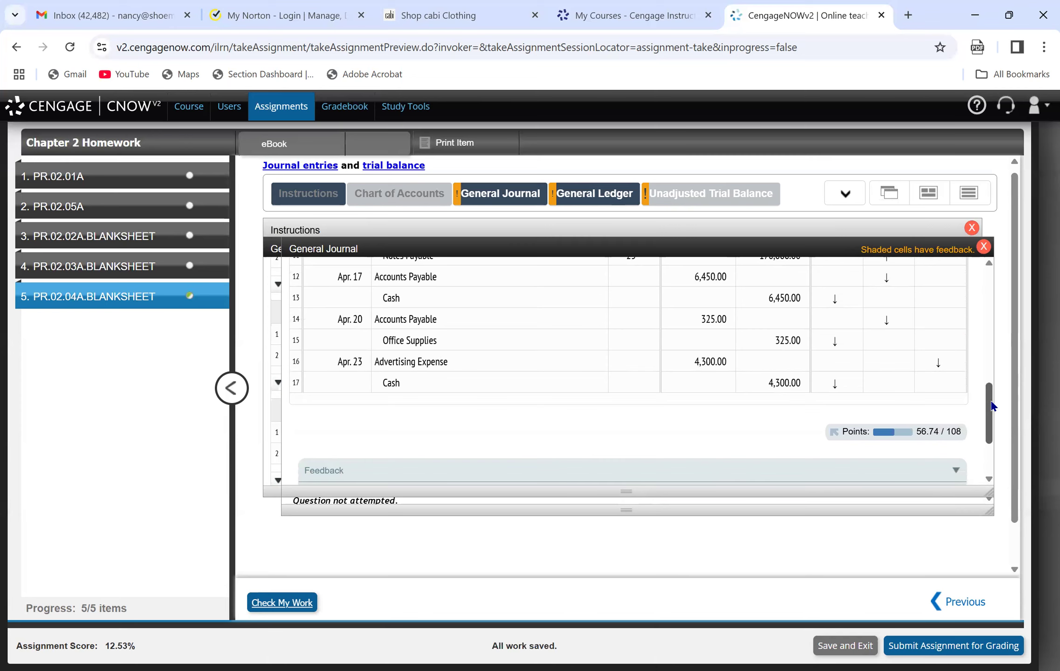
click(569, 189)
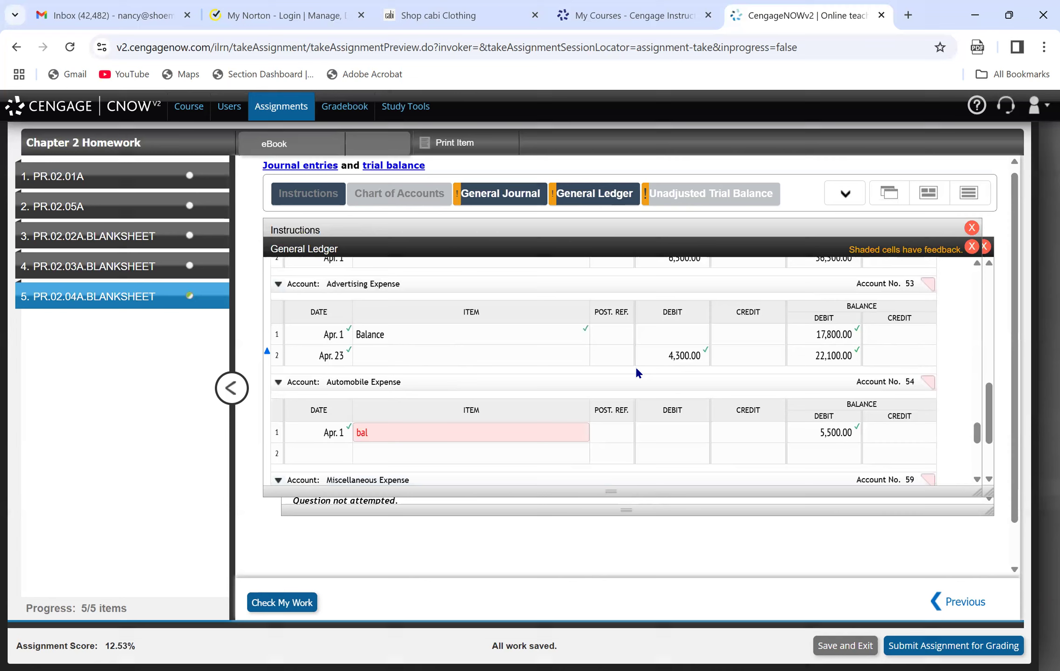
drag(976, 438, 975, 304)
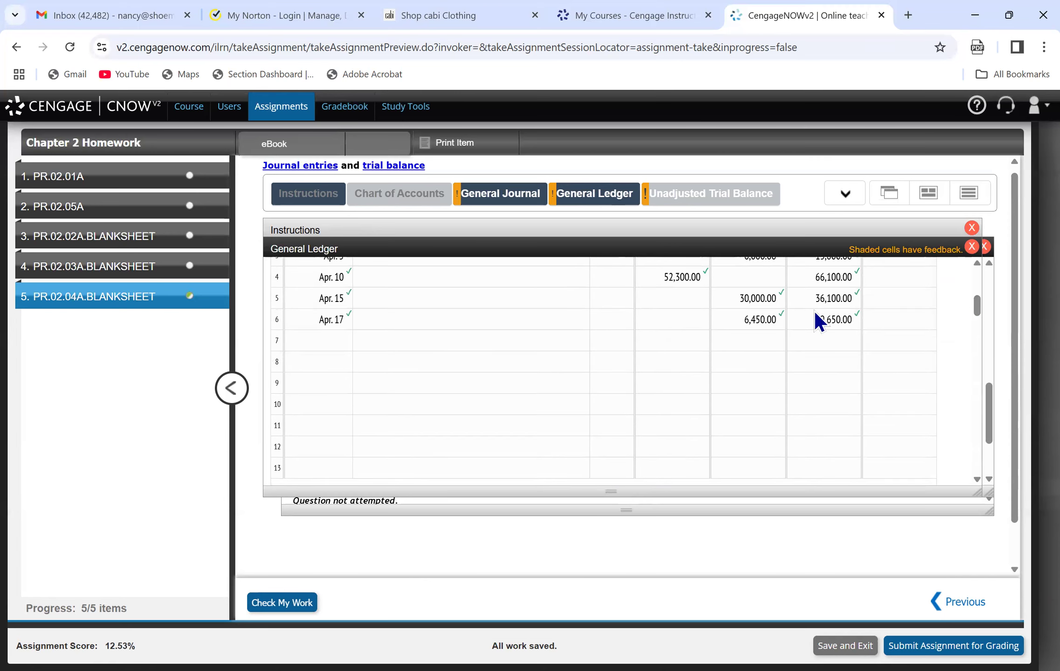
click(331, 347)
text(April 23)
key(Tab)
key(Tab)
key(Tab)
key(Tab)
text(4300)
key(Tab)
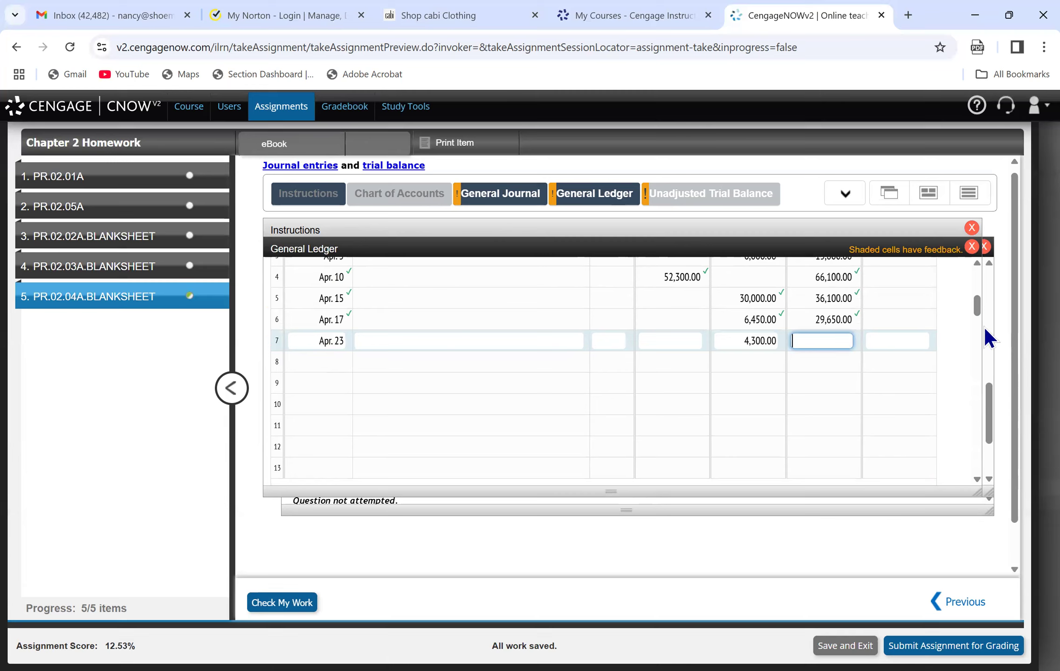
text(25,)
text(350)
click(983, 325)
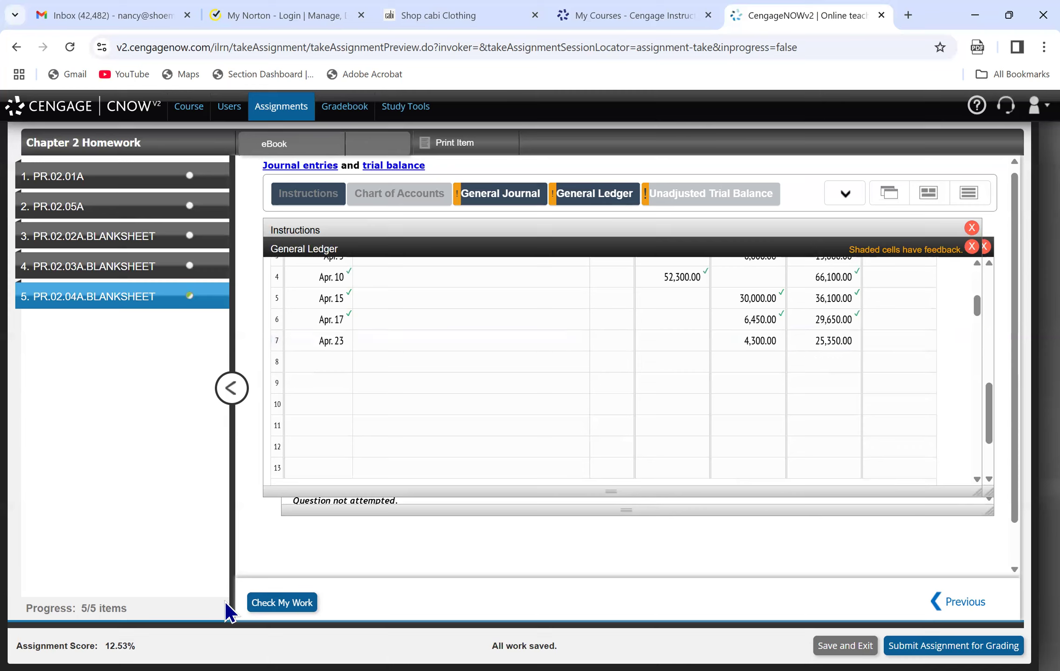
click(286, 602)
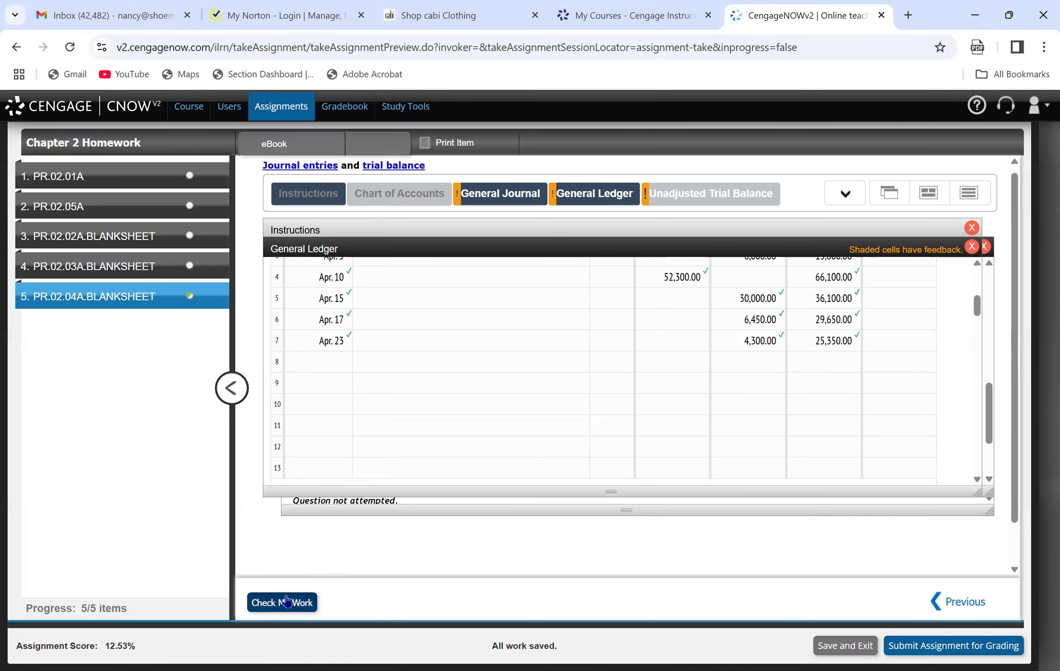
Review the end of the general journal with its feedback, and the instructions for the required tasks and the Page 19 transactions.
click(487, 203)
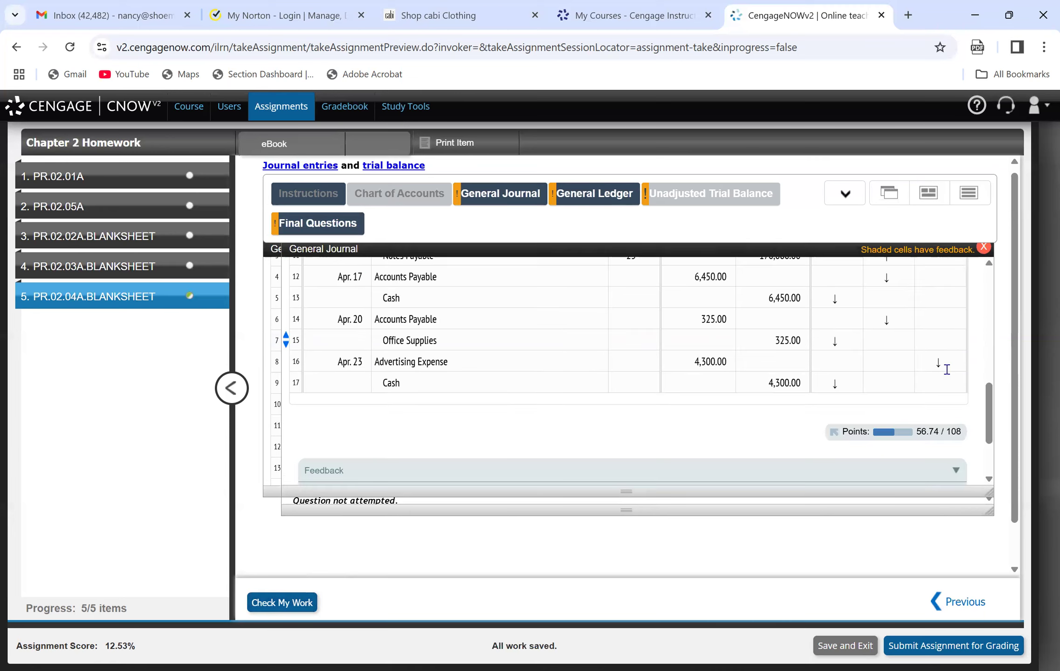
drag(988, 414, 988, 417)
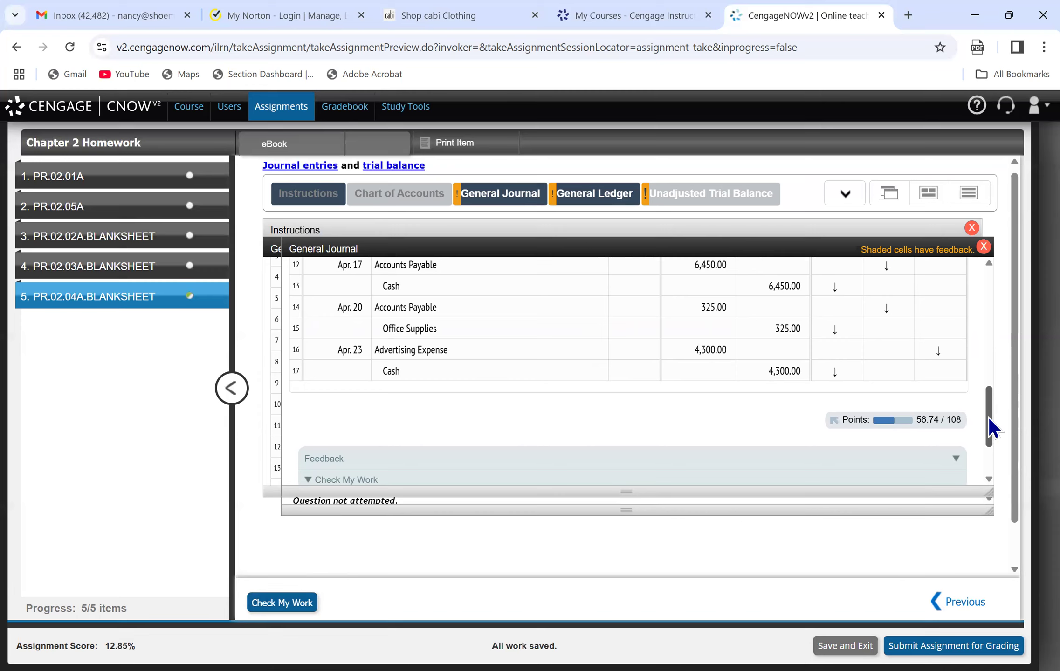
drag(991, 422, 970, 468)
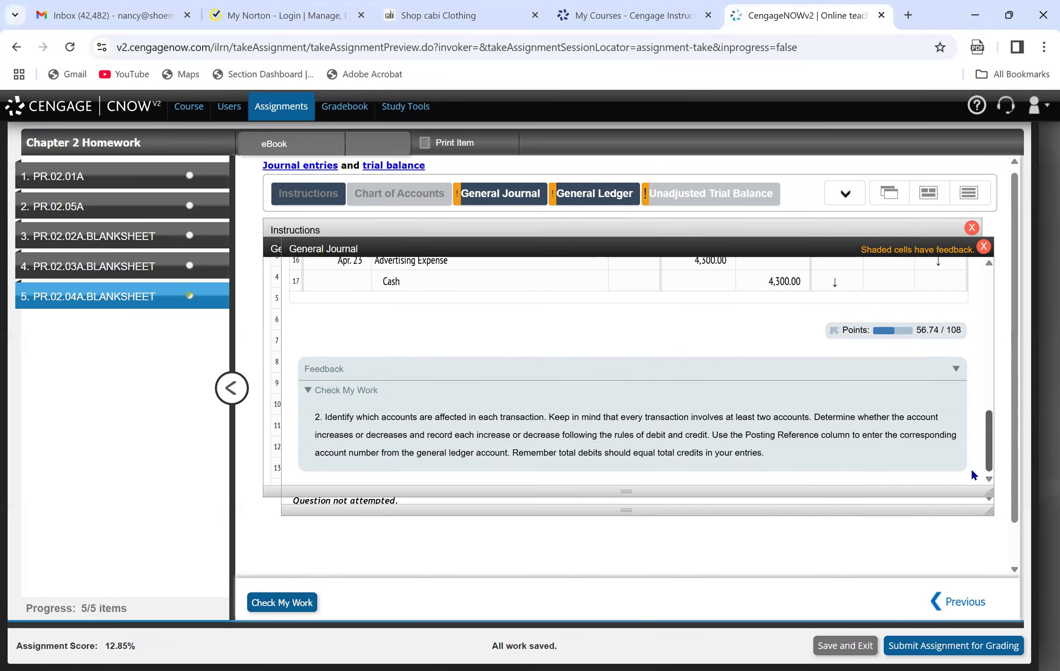
click(284, 201)
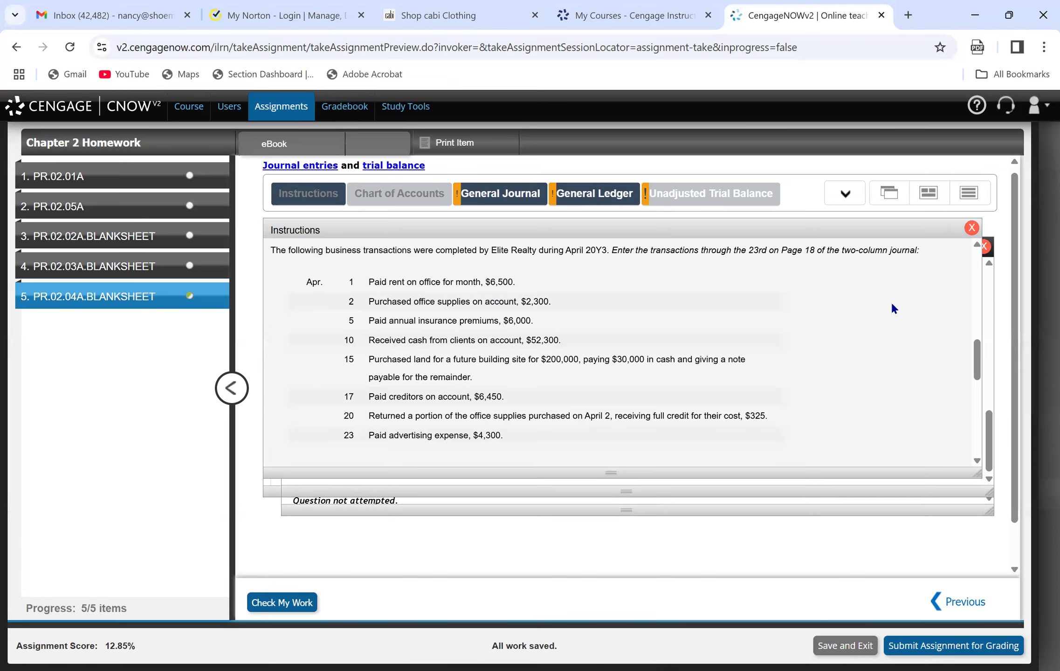
drag(979, 361, 983, 416)
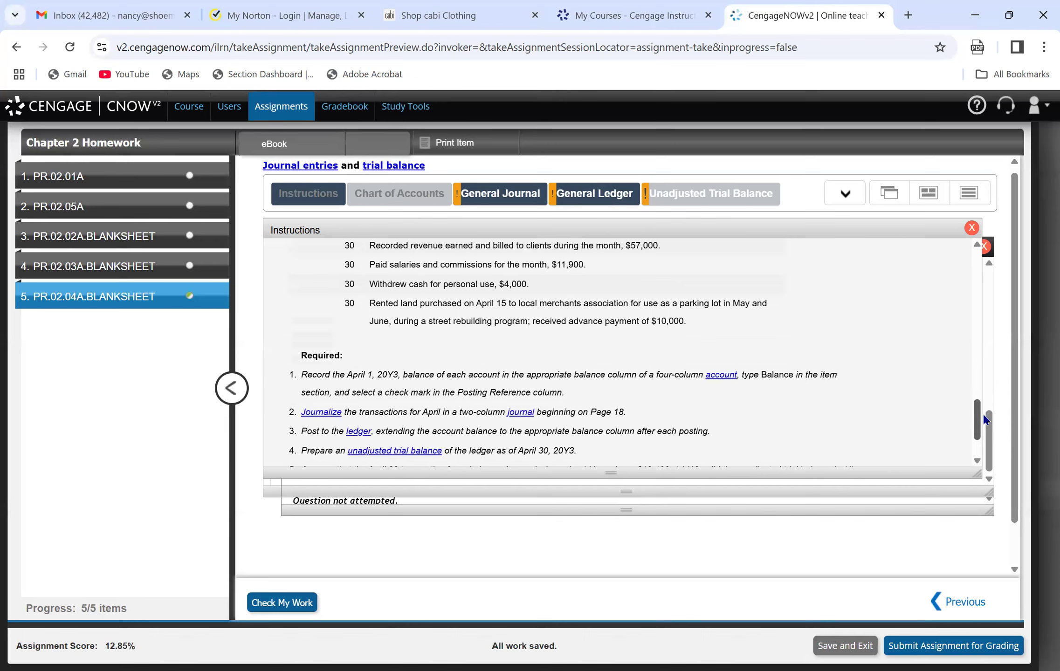
drag(983, 413, 984, 416)
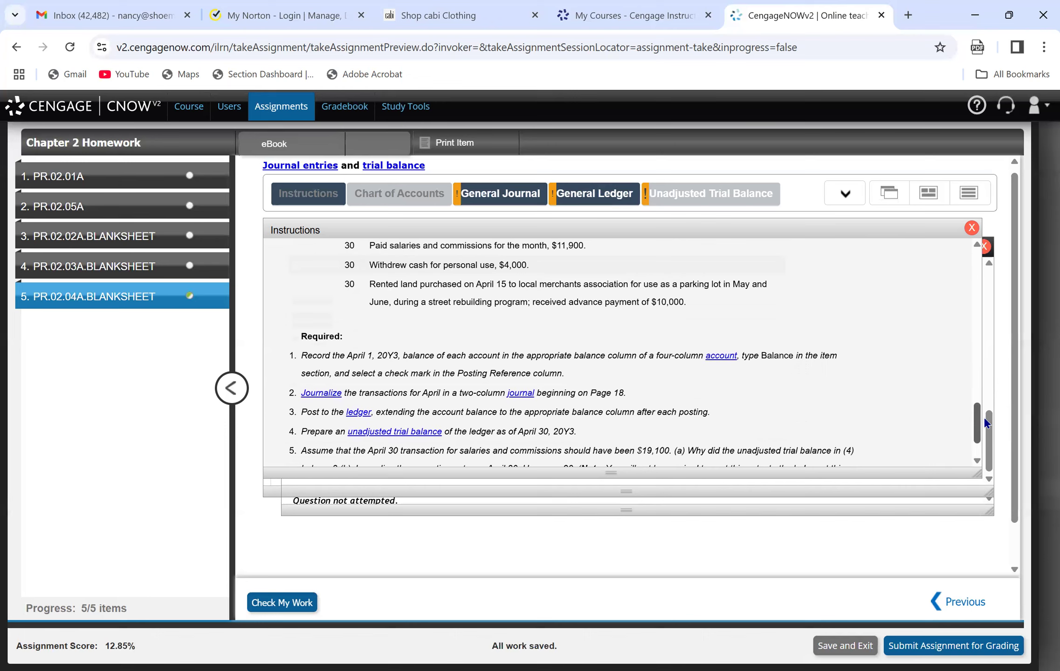
drag(984, 416, 984, 421)
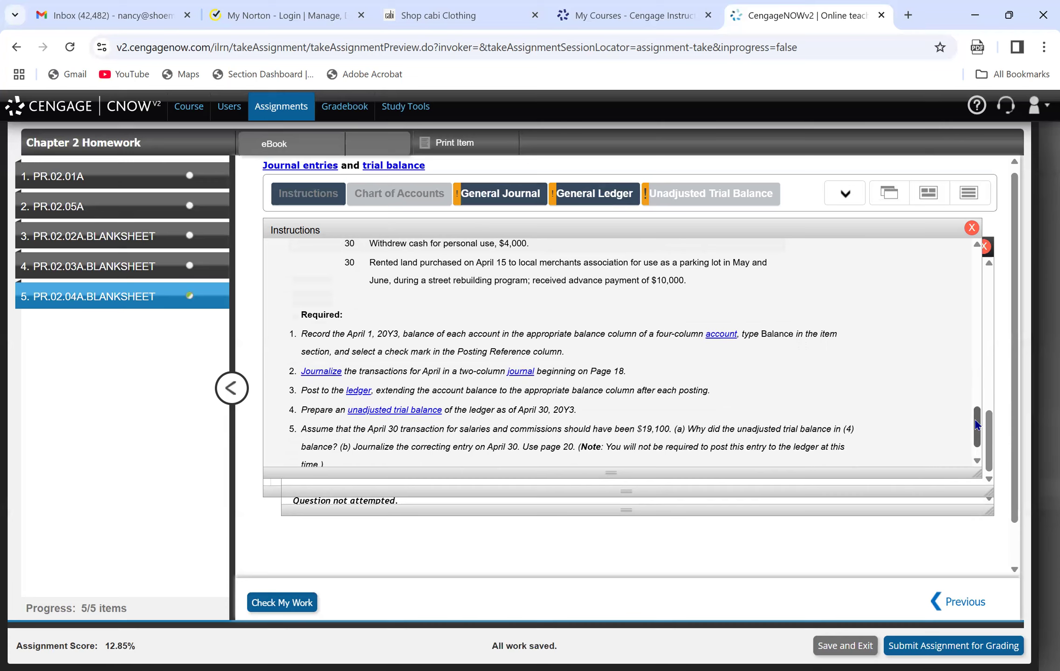
drag(978, 426, 981, 389)
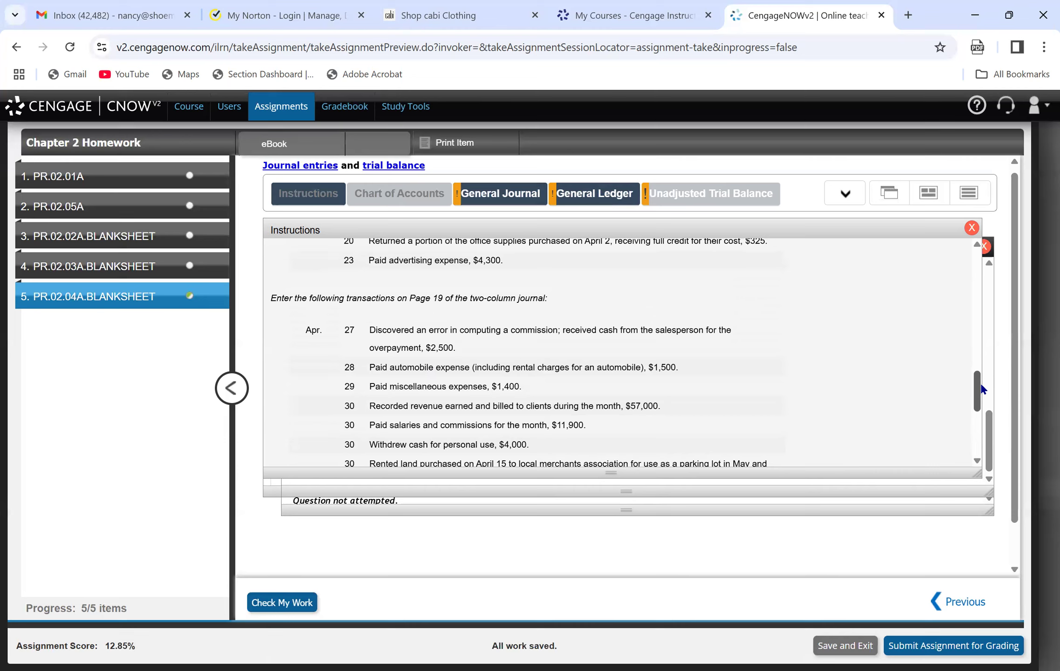
drag(981, 389, 1008, 397)
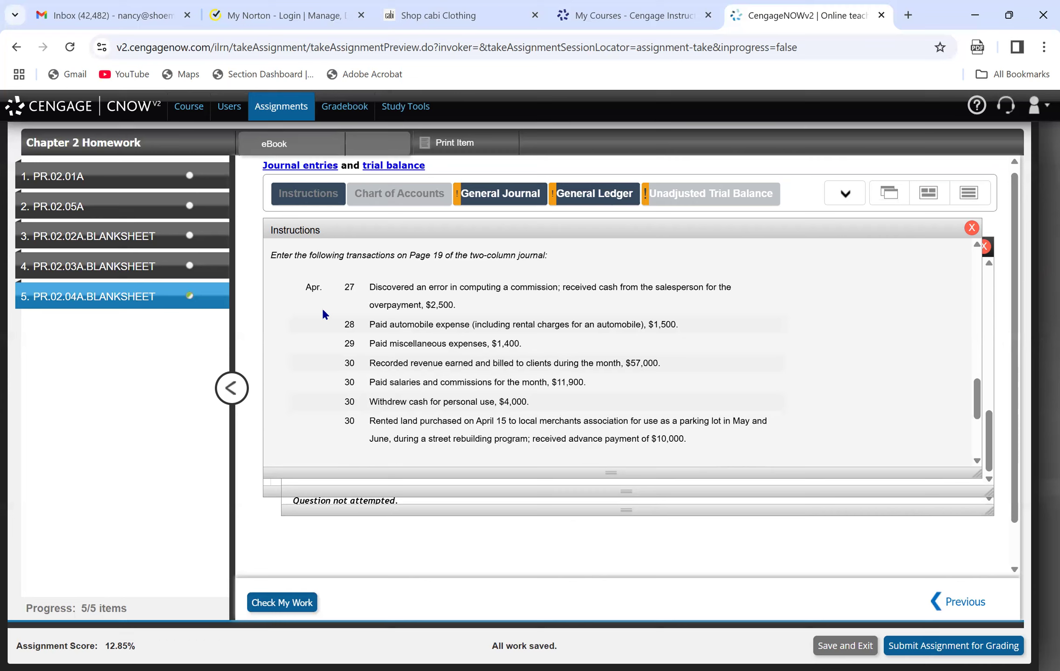
Open Page 19 of the general journal at its first blank lines.
mouse_move(494, 201)
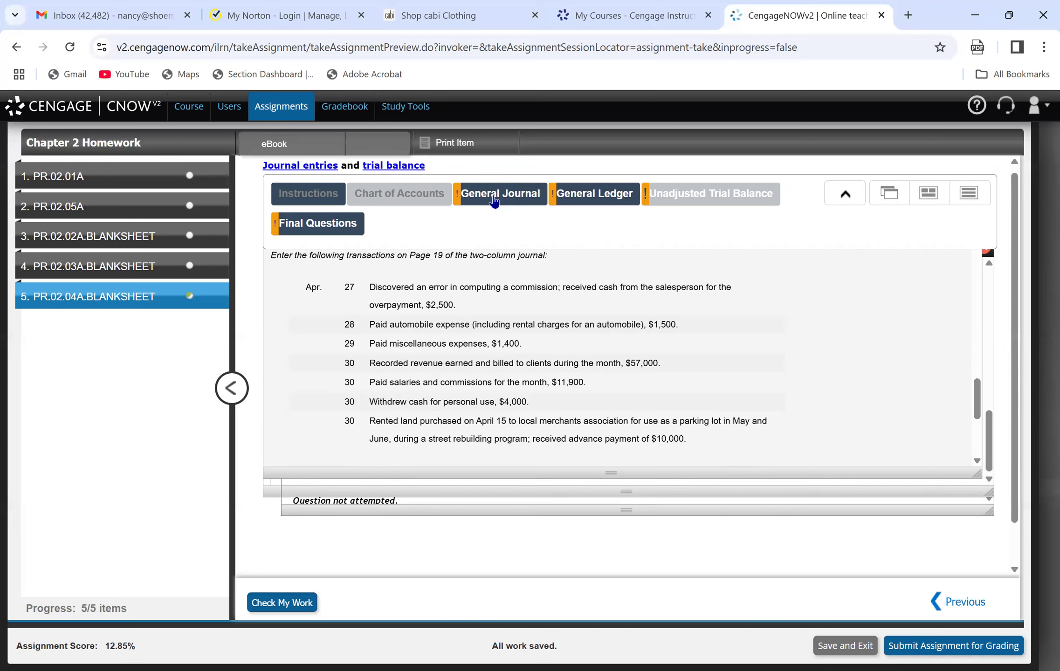
click(495, 202)
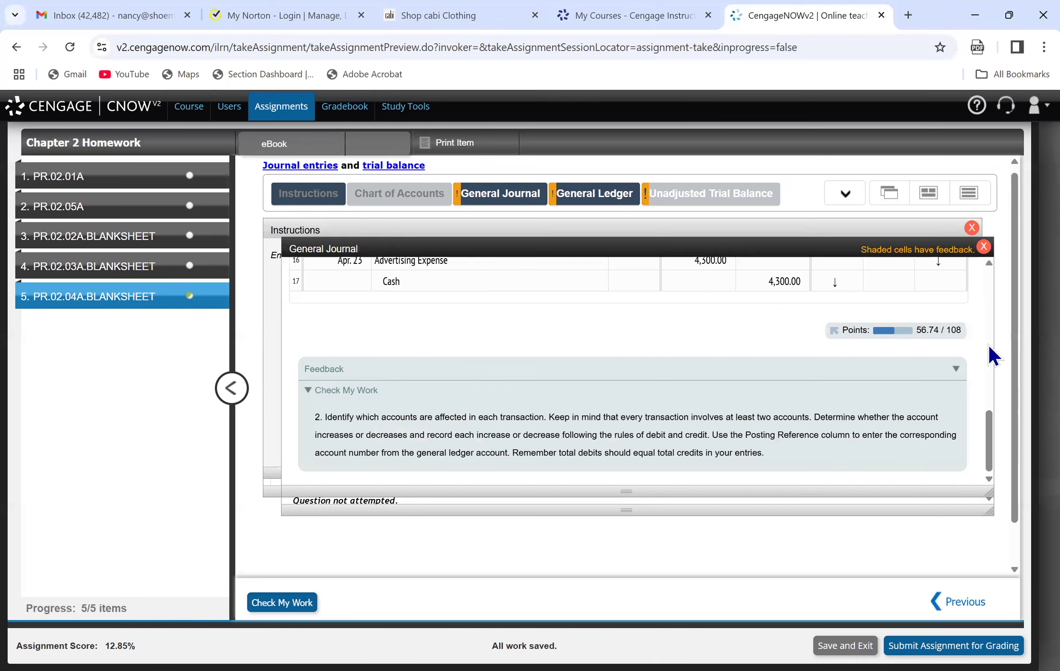
drag(989, 433, 973, 275)
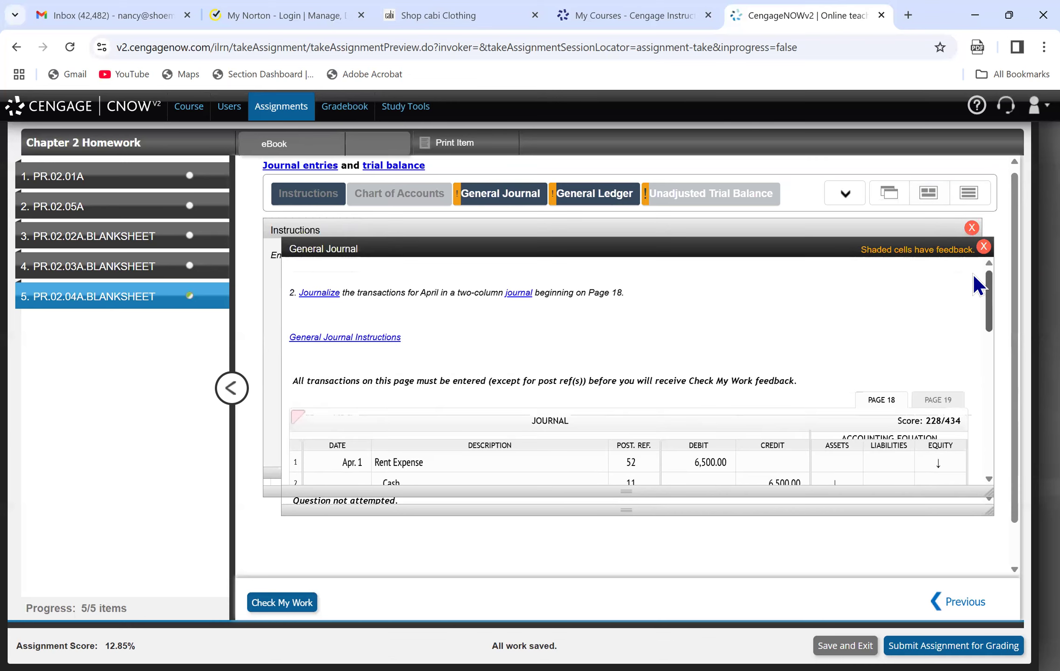
click(938, 400)
drag(987, 325, 989, 355)
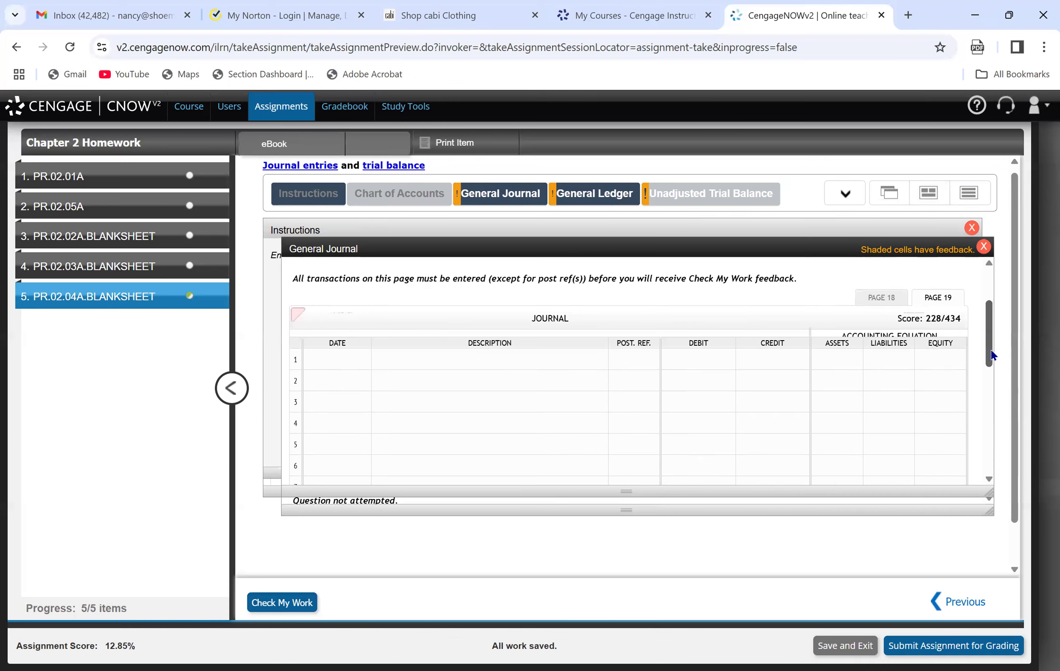
Consult the instructions and record the commission refund on line 1 of journal Page 19 as Apr. 27, Cash, debit 2,500.
click(328, 360)
text(A)
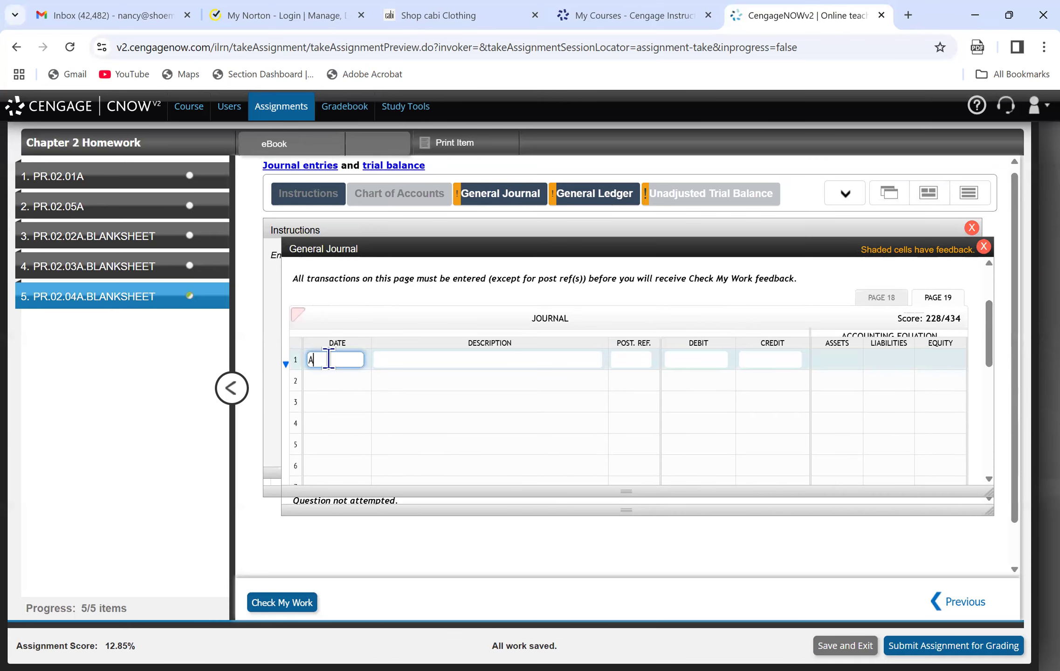
text(pril 27)
key(Tab)
text(Cash)
key(Tab)
key(Tab)
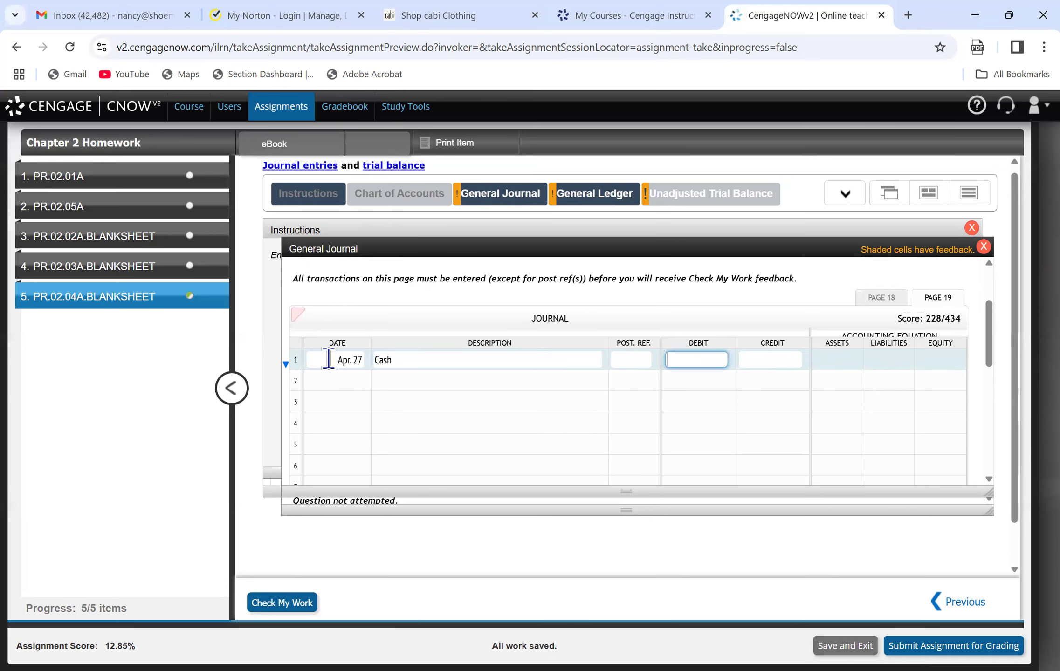
click(293, 197)
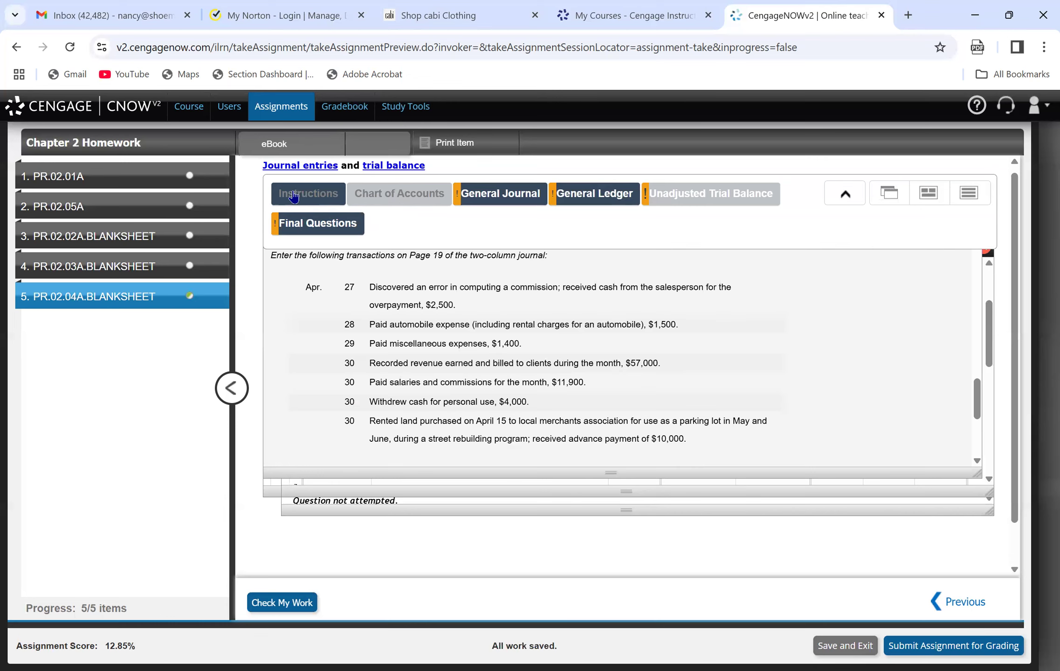
click(494, 204)
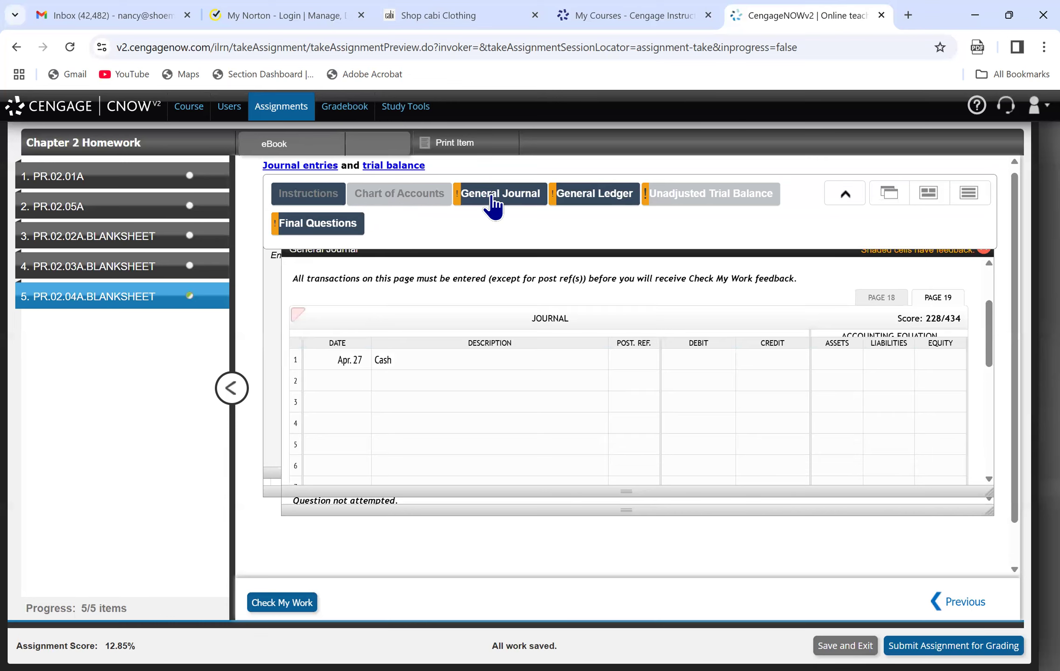
click(703, 357)
text(2500)
Consult the chart of accounts and enter Salary and Commission Expense as the description on line 2 of the journal.
click(501, 387)
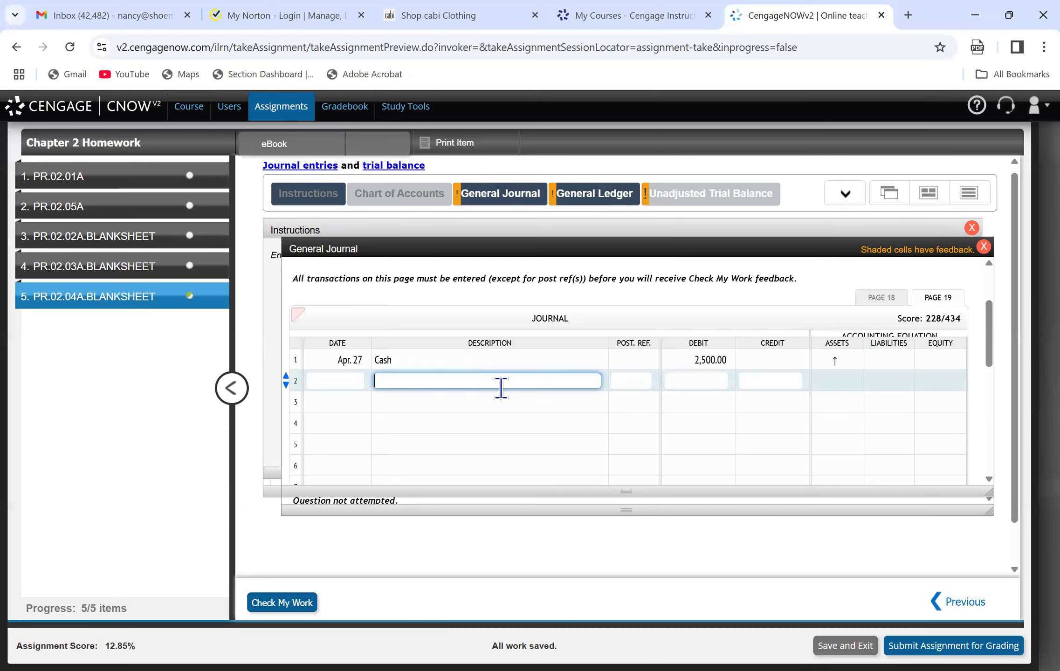
click(405, 196)
drag(797, 377, 793, 415)
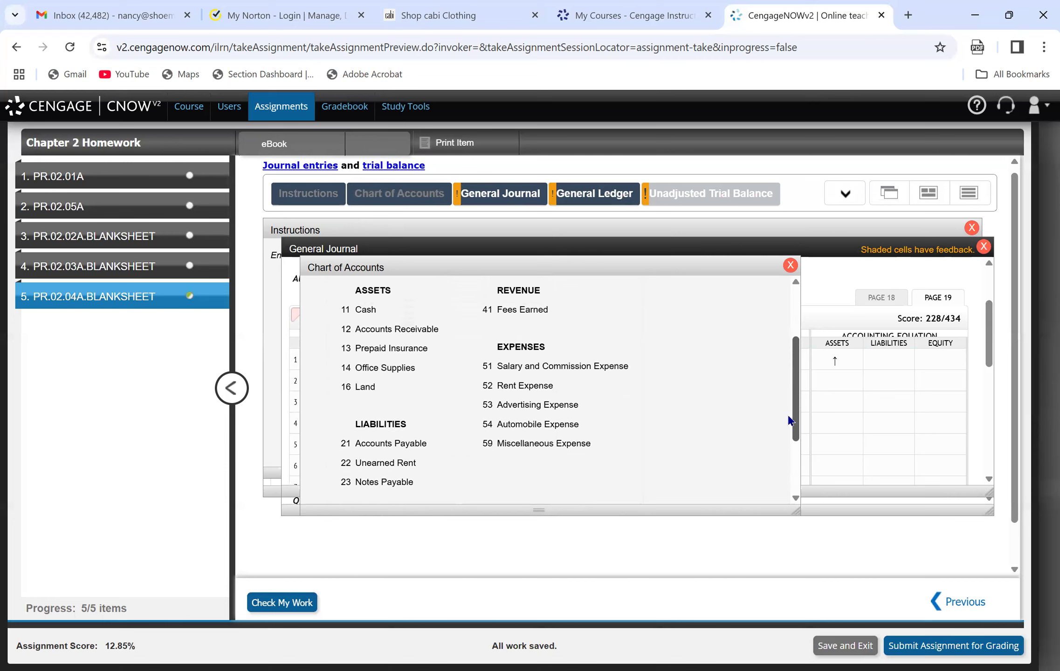
click(497, 193)
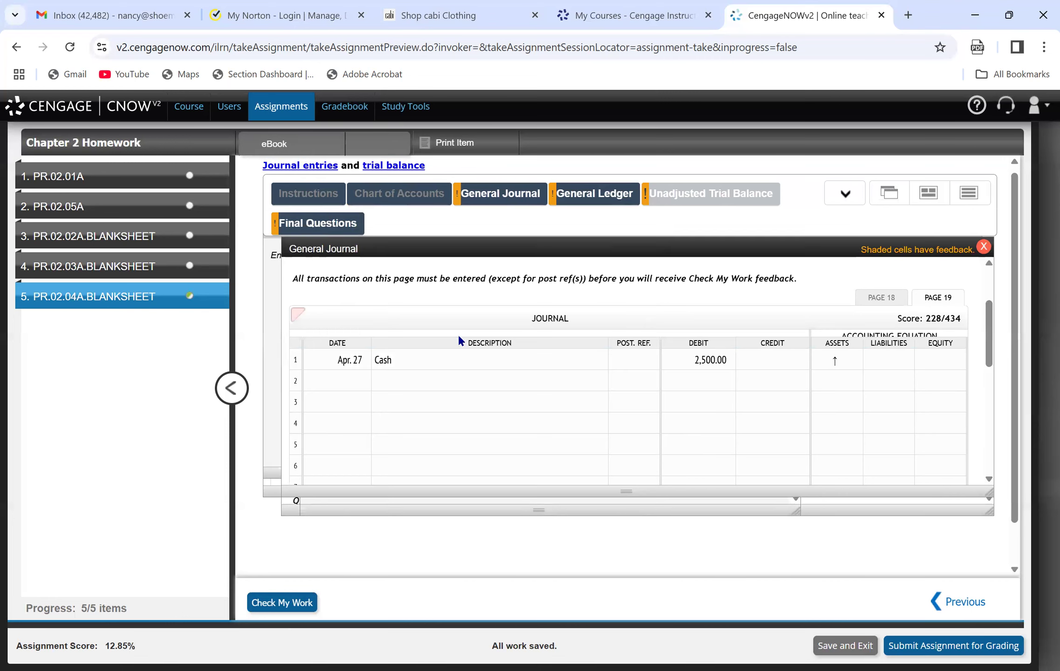
click(447, 380)
text(s)
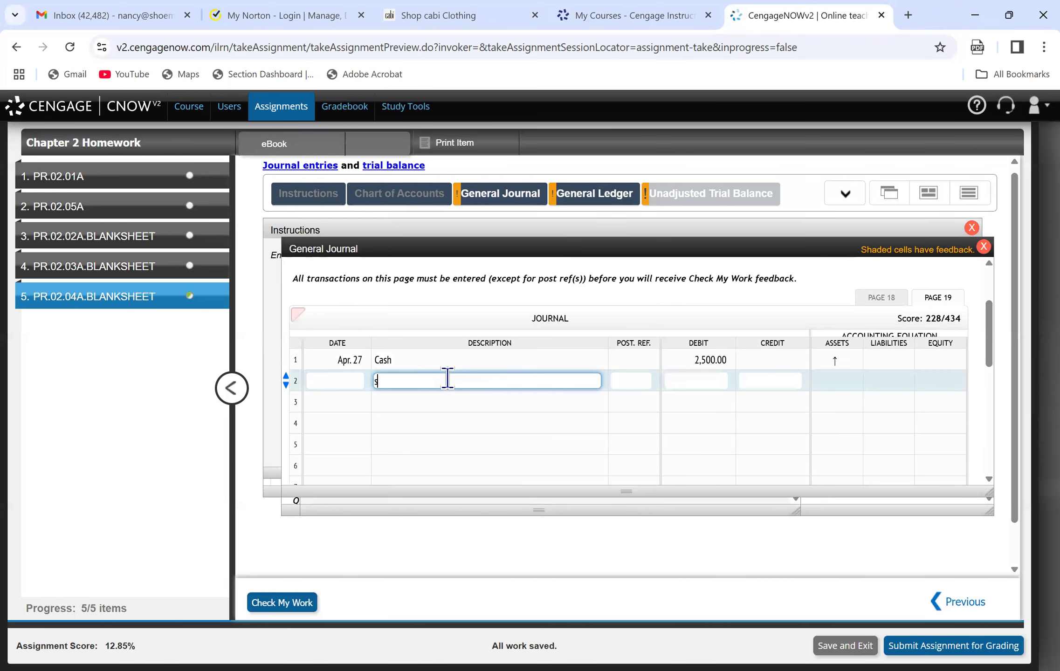
text(alaries and commi)
key(BackSpace)
key(BackSpace)
key(BackSpace)
key(BackSpace)
key(BackSpace)
key(BackSpace)
key(BackSpace)
key(BackSpace)
key(BackSpace)
key(BackSpace)
key(BackSpace)
key(BackSpace)
key(BackSpace)
key(BackSpace)
key(BackSpace)
key(BackSpace)
key(BackSpace)
text(Salaries and)
key(BackSpace)
key(BackSpace)
key(BackSpace)
text(y and Commission Expense)
Credit 2,500 to Salary and Commission Expense on line 2 of the journal.
key(Tab)
key(Tab)
key(Tab)
text(2500)
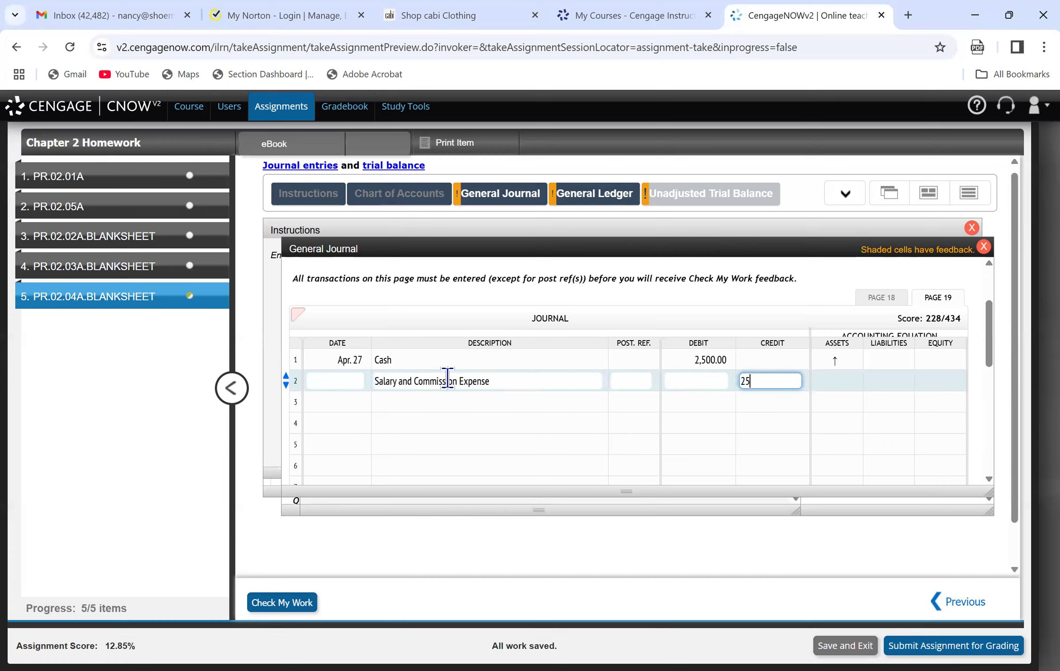
key(Tab)
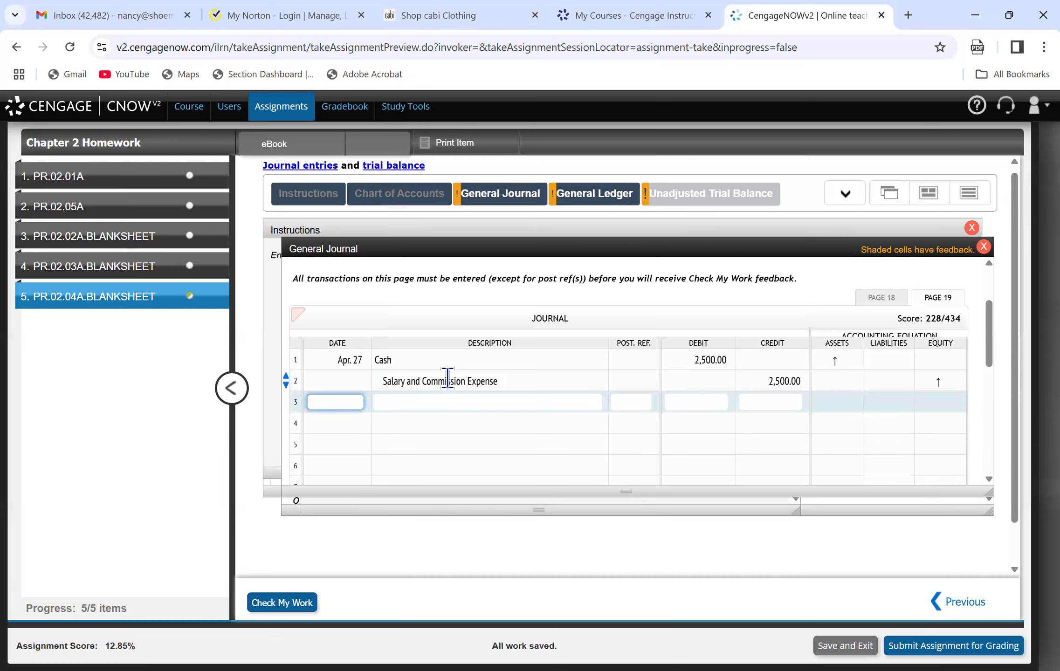
Consult the Apr. 28 transaction and record line 3 of the journal as Apr. 28, Automobile Expense, debit 1,500.
mouse_move(402, 208)
click(322, 195)
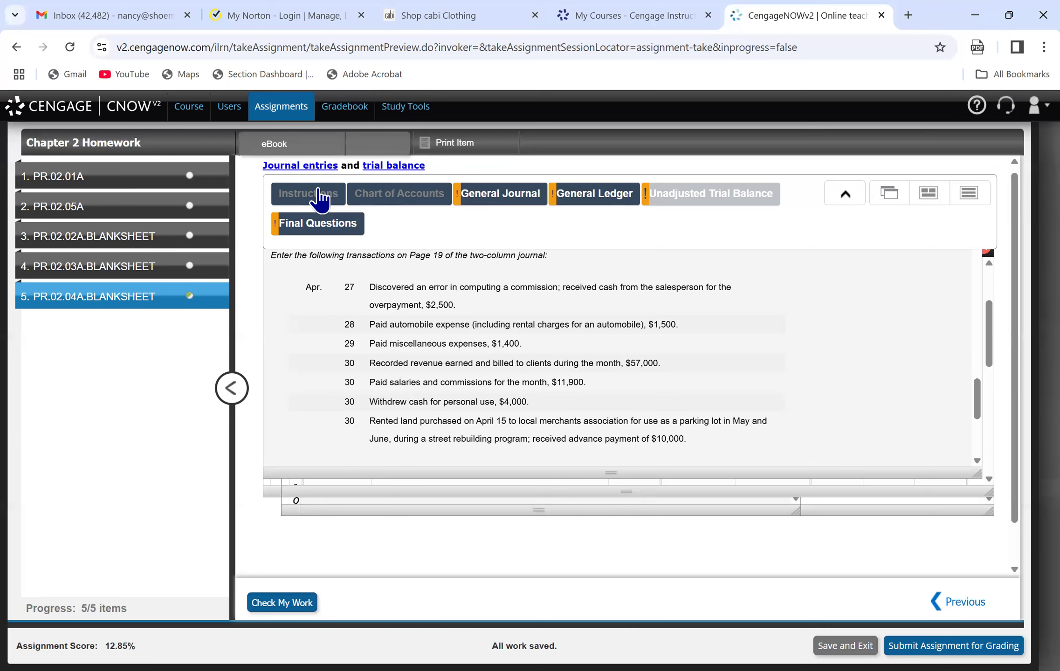
click(503, 205)
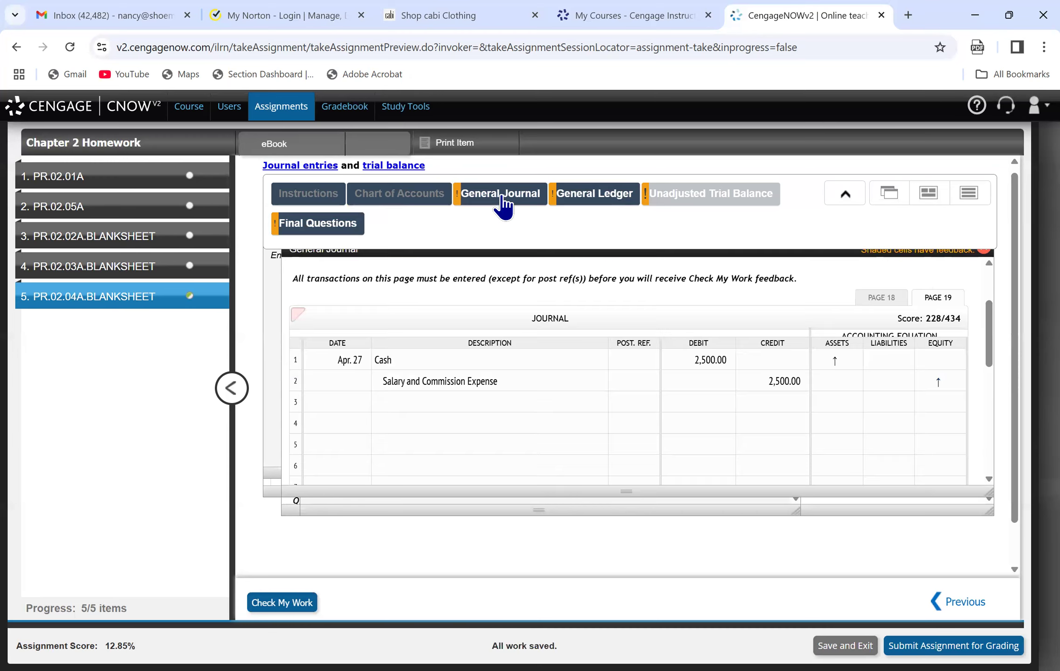
click(328, 403)
text(April 28)
key(Tab)
text(Aut)
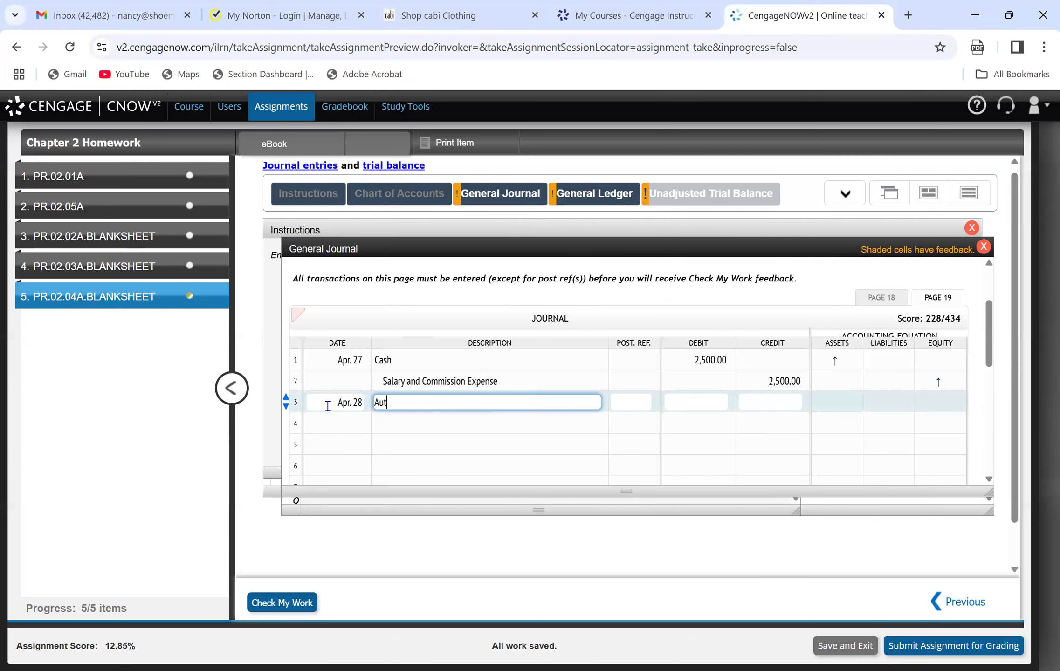
text(omobile Expense)
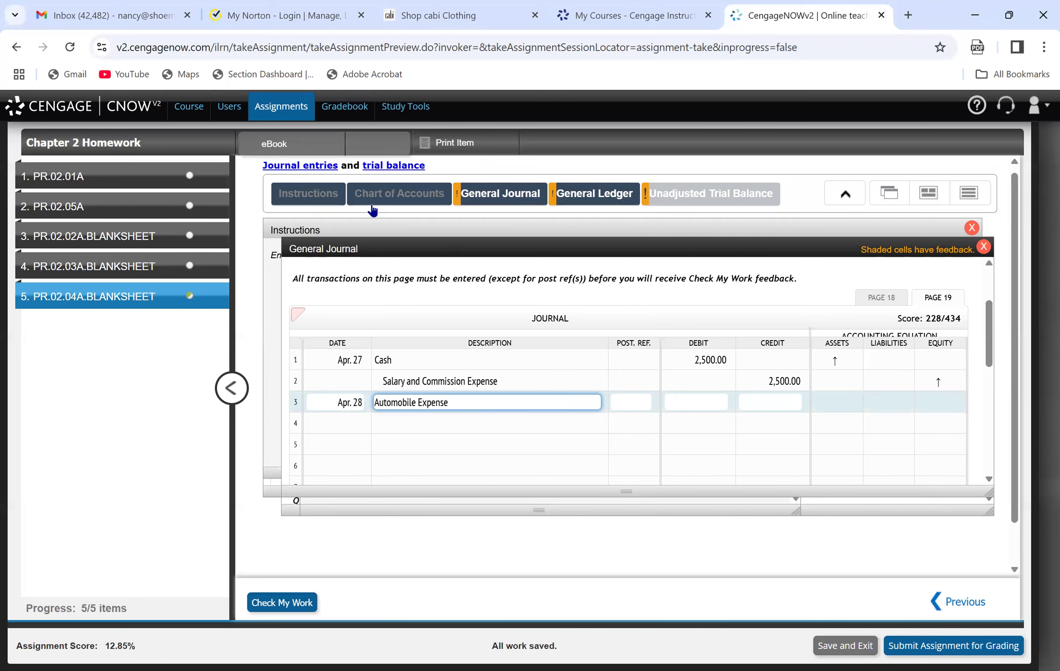
click(307, 196)
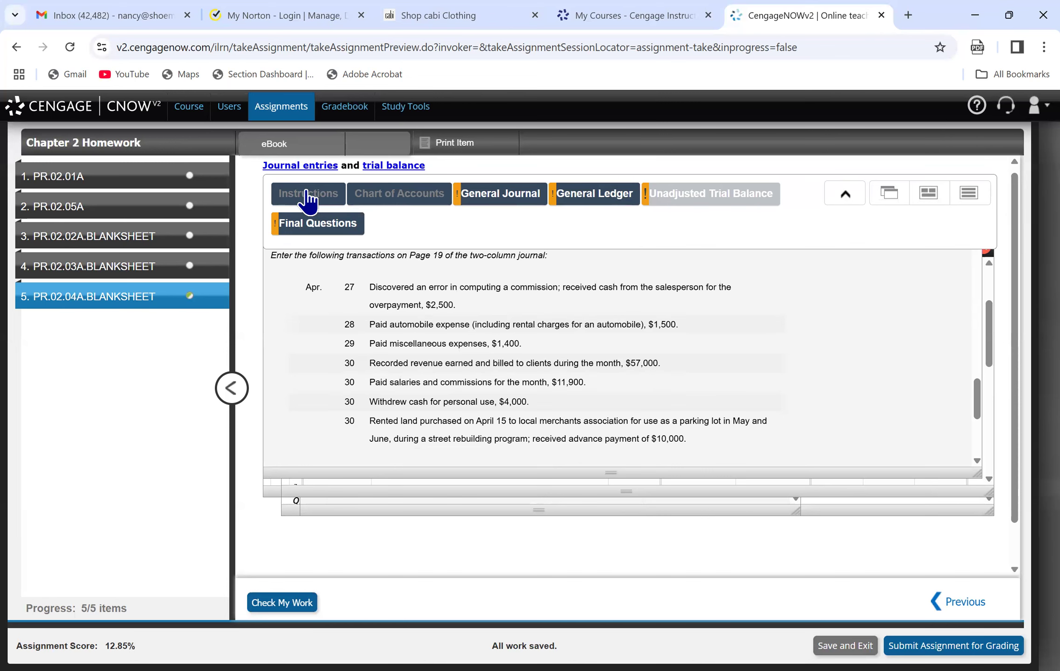
click(493, 195)
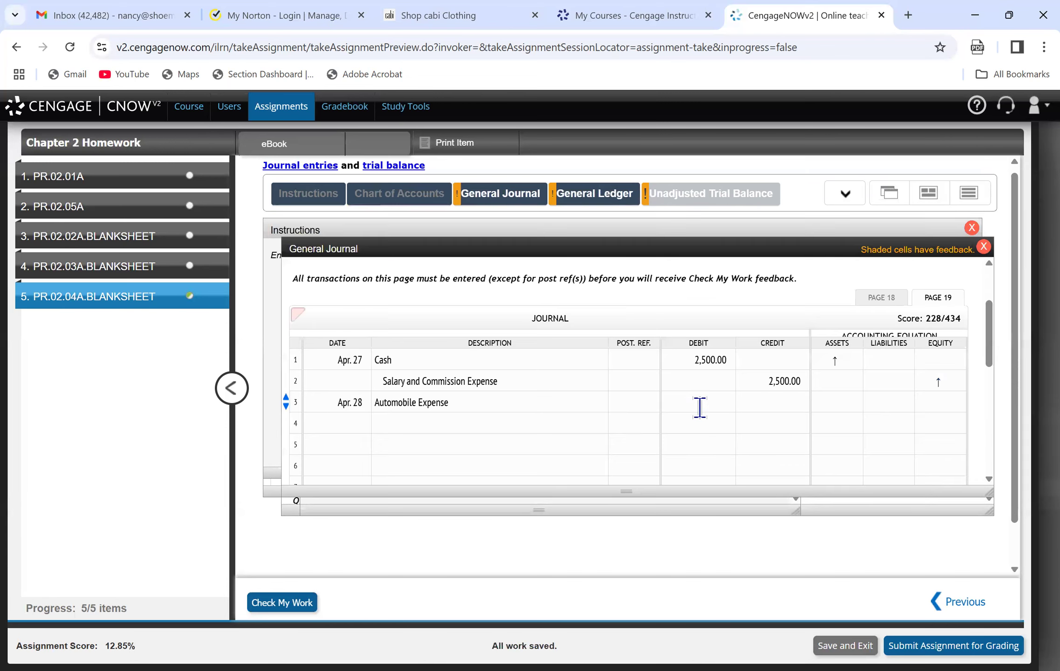
click(699, 402)
text(1500)
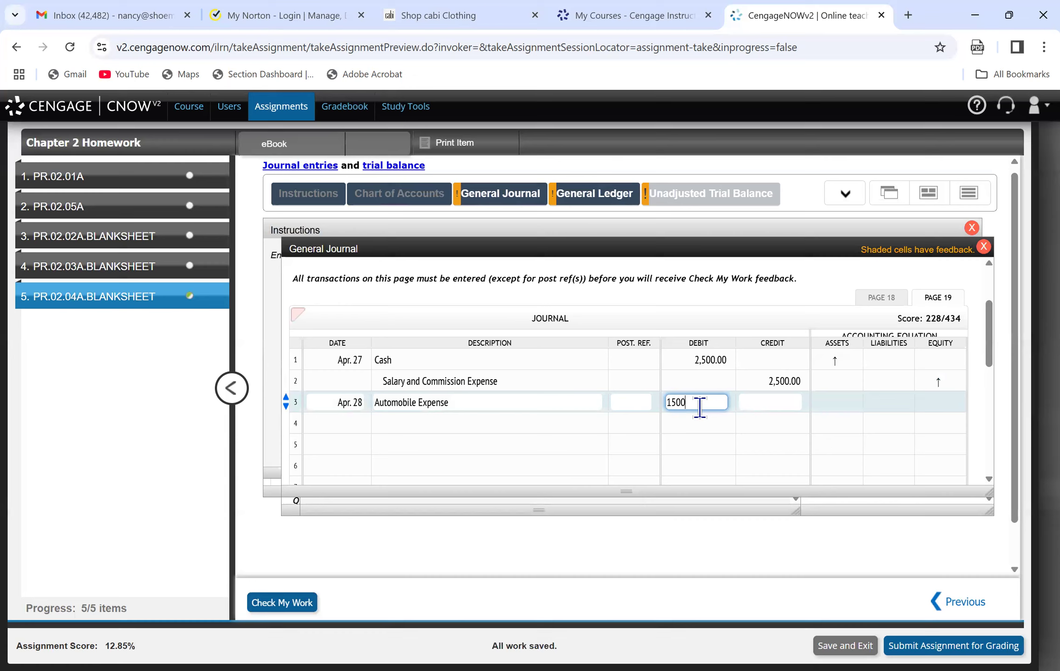
Complete the Apr. 28 entry on line 4 with Cash, credit 1,500.
click(546, 416)
text(Cash)
key(Tab)
key(Tab)
text(150)
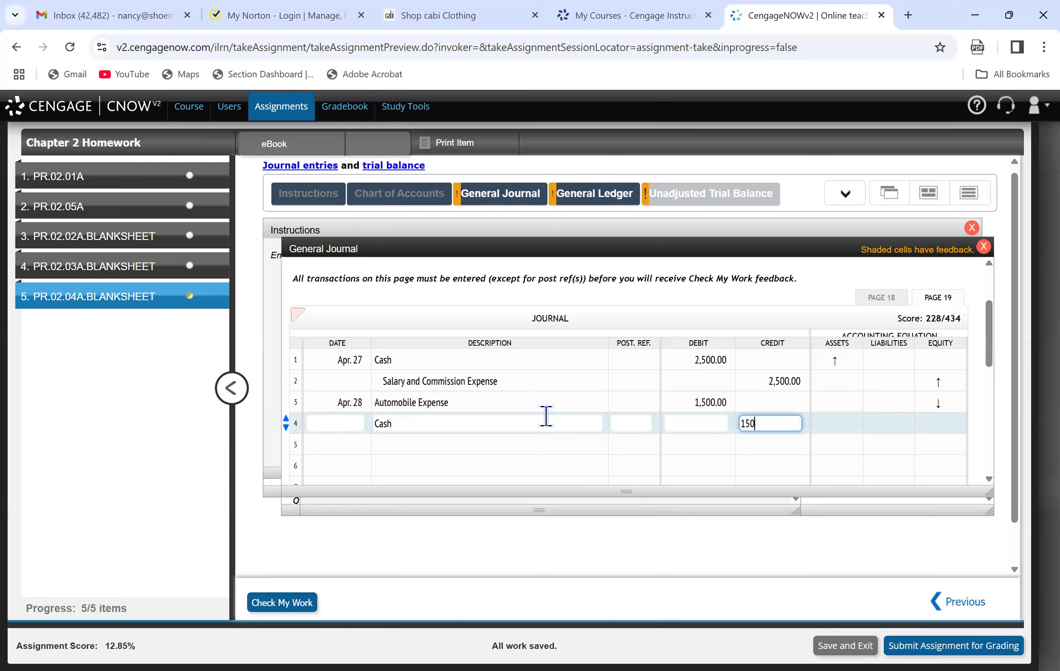
text(0)
Consult the Apr. 29 transaction and record line 5 of the journal as Apr. 29, Miscellaneous Expense, debit 1,400.
click(317, 444)
click(309, 195)
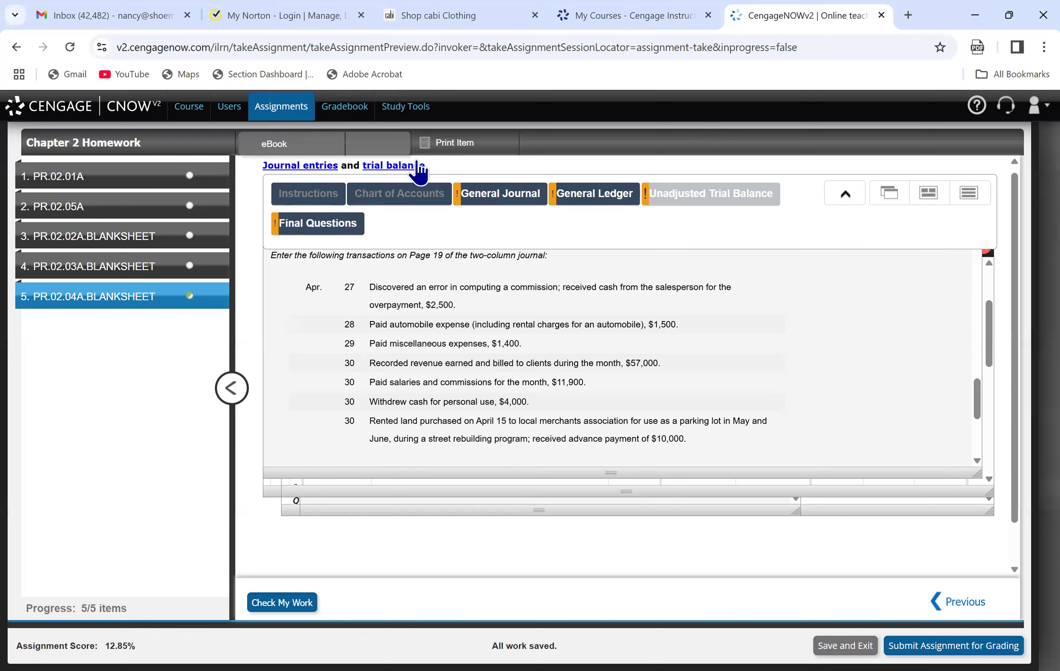
click(482, 208)
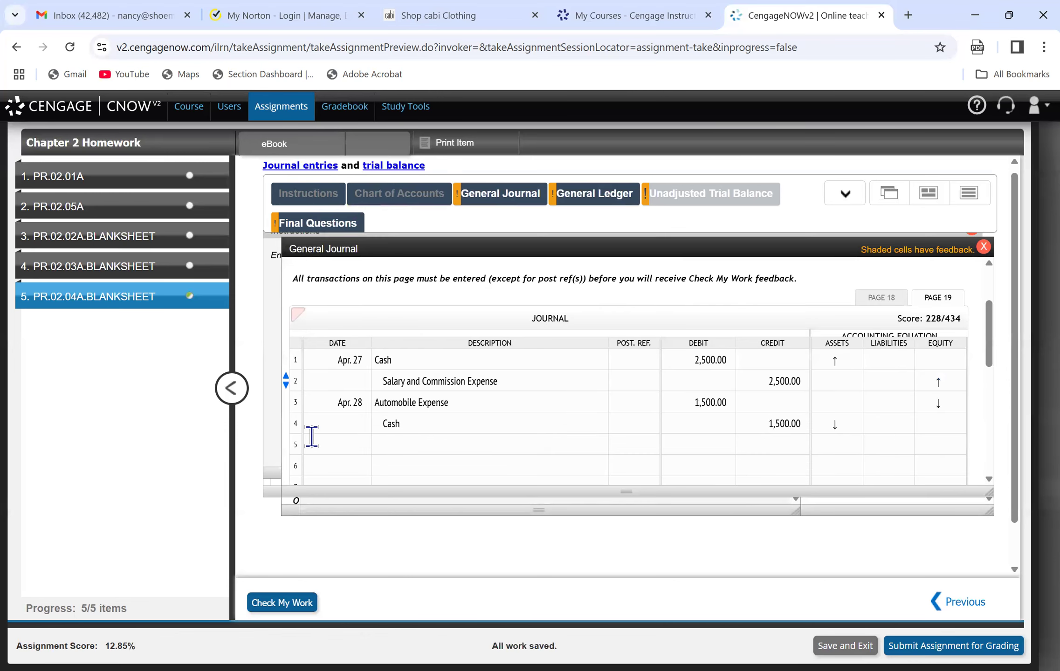
click(330, 444)
text(April 29)
key(Tab)
text(Miscellaneous Expense)
key(Tab)
key(Tab)
text(1400)
Complete the Apr. 29 entry on line 6 with Cash, credit 1,400.
key(Tab)
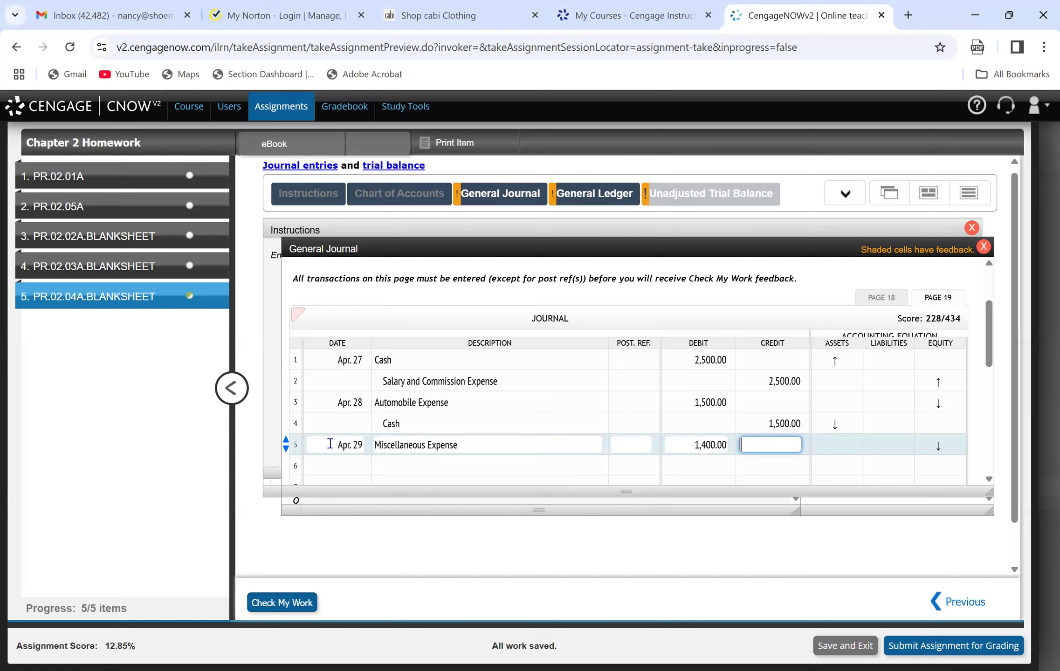
click(414, 462)
text(Cash)
key(Tab)
key(Tab)
key(Tab)
text(140)
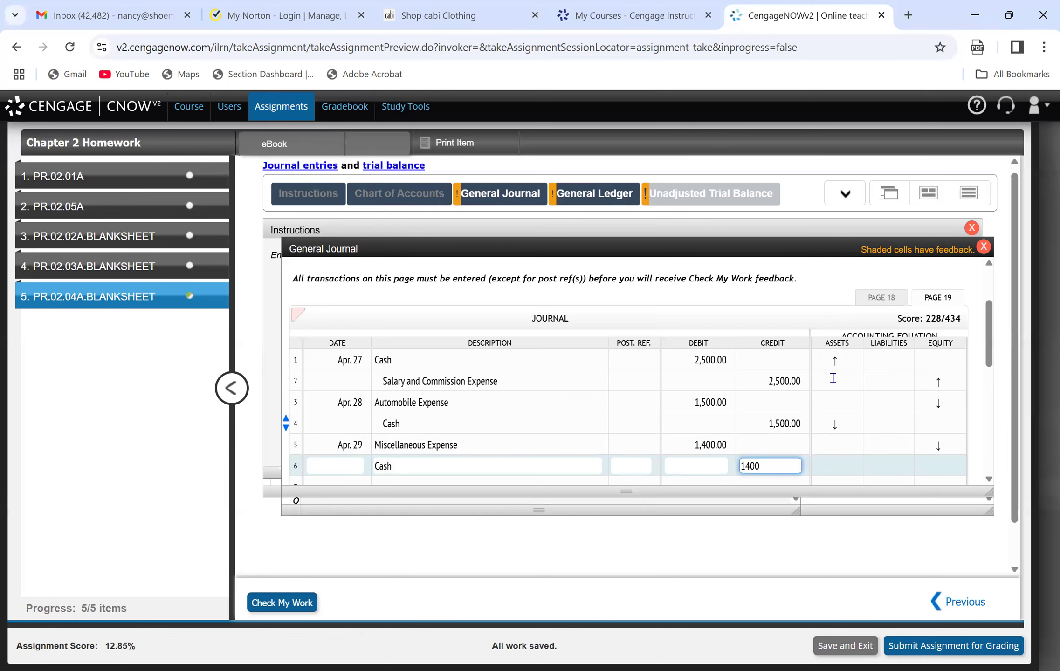
drag(990, 352, 990, 376)
text(0)
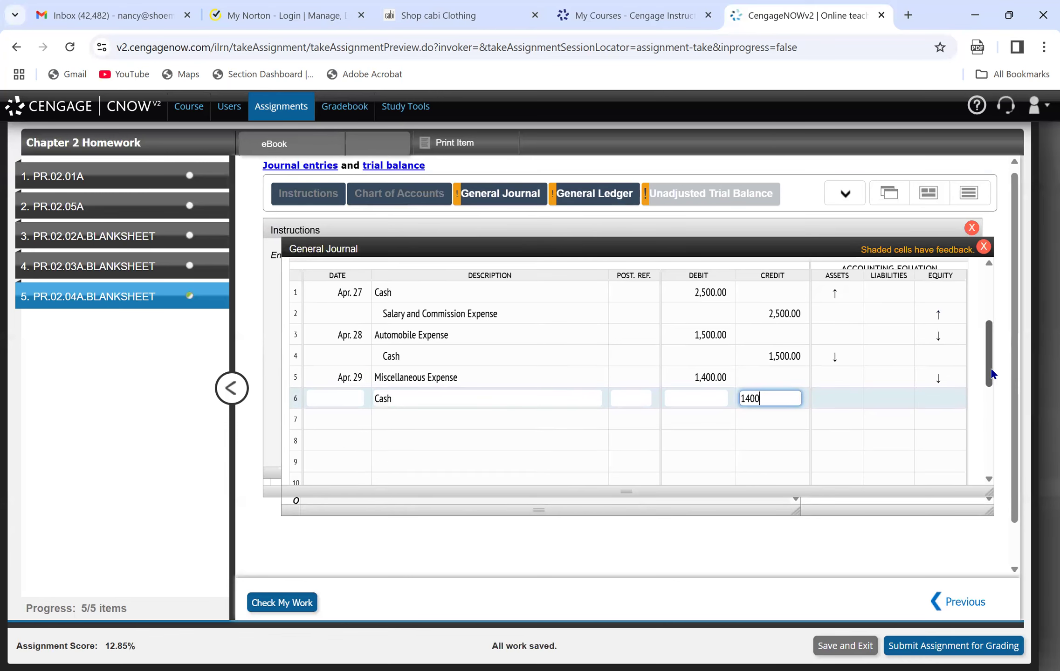
Consult the transaction for revenue billed to clients and start line 7 of the journal with Apr. 30, Accounts Receivable.
click(343, 419)
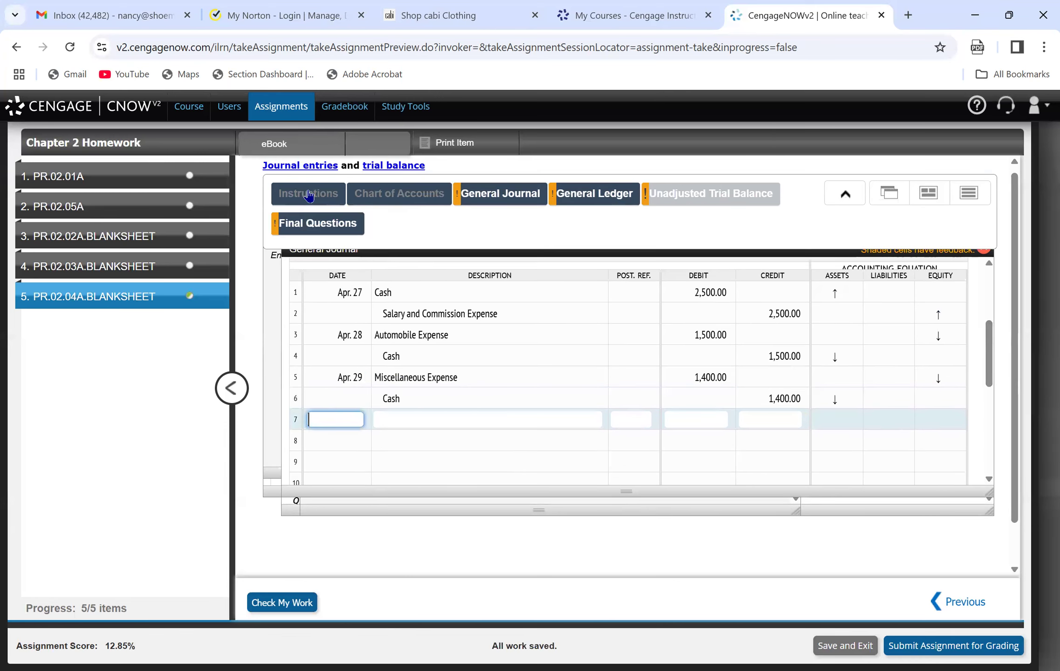
click(308, 193)
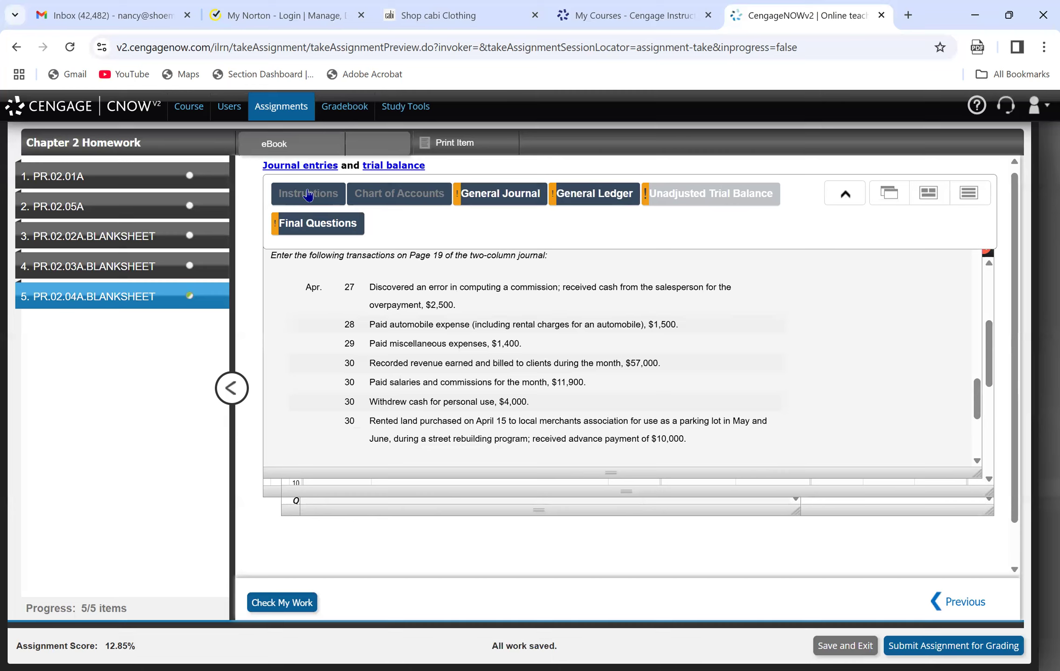
click(510, 194)
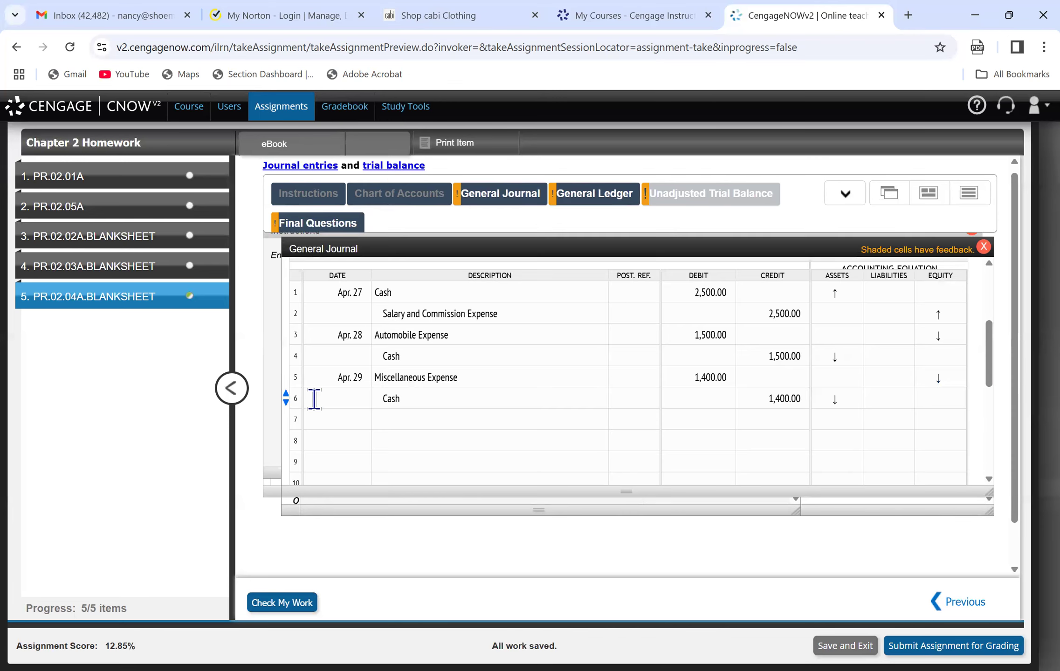
click(338, 420)
text(April 30)
key(Tab)
text(Ac)
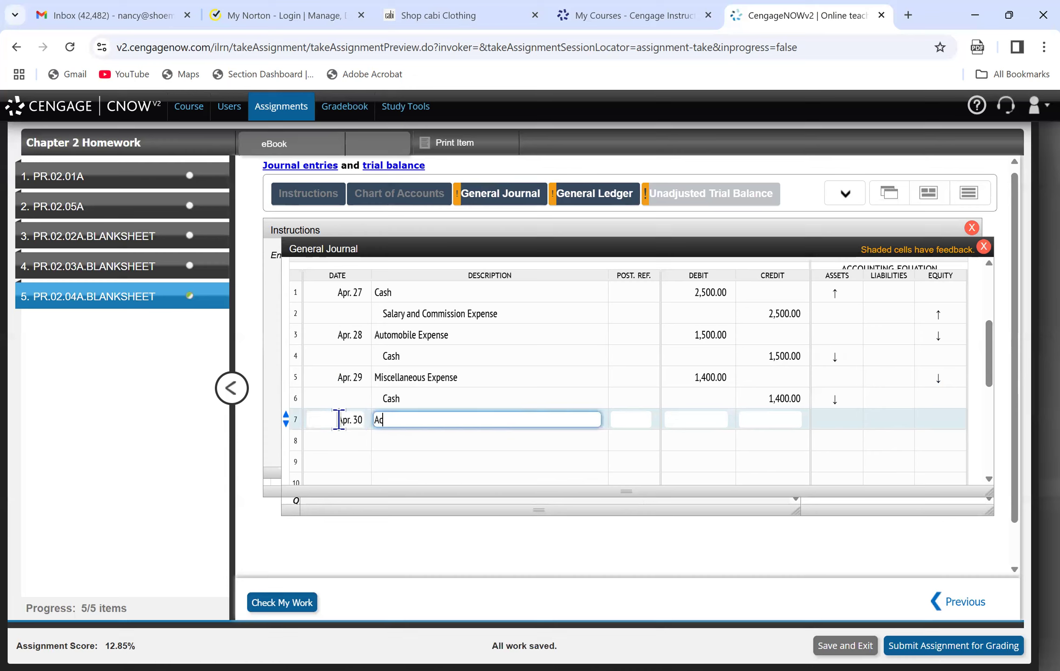
text(counting Re)
key(BackSpace)
key(BackSpace)
key(BackSpace)
key(BackSpace)
key(BackSpace)
text(s Receivable)
Look up the billed amount in the instructions and debit 57,000 to Accounts Receivable on line 7.
click(315, 195)
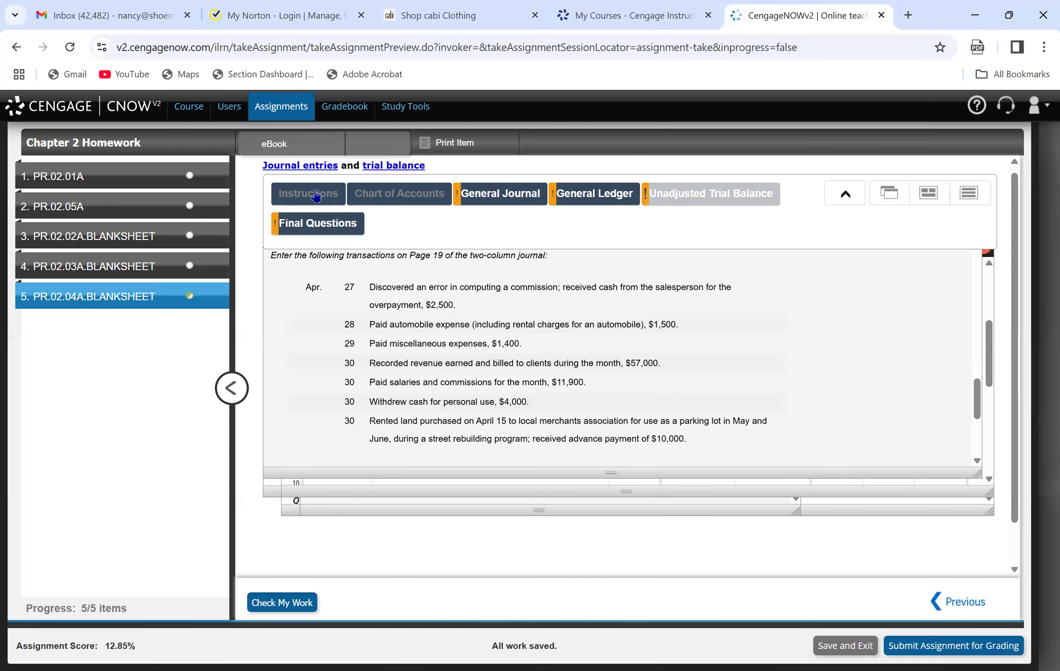
click(481, 193)
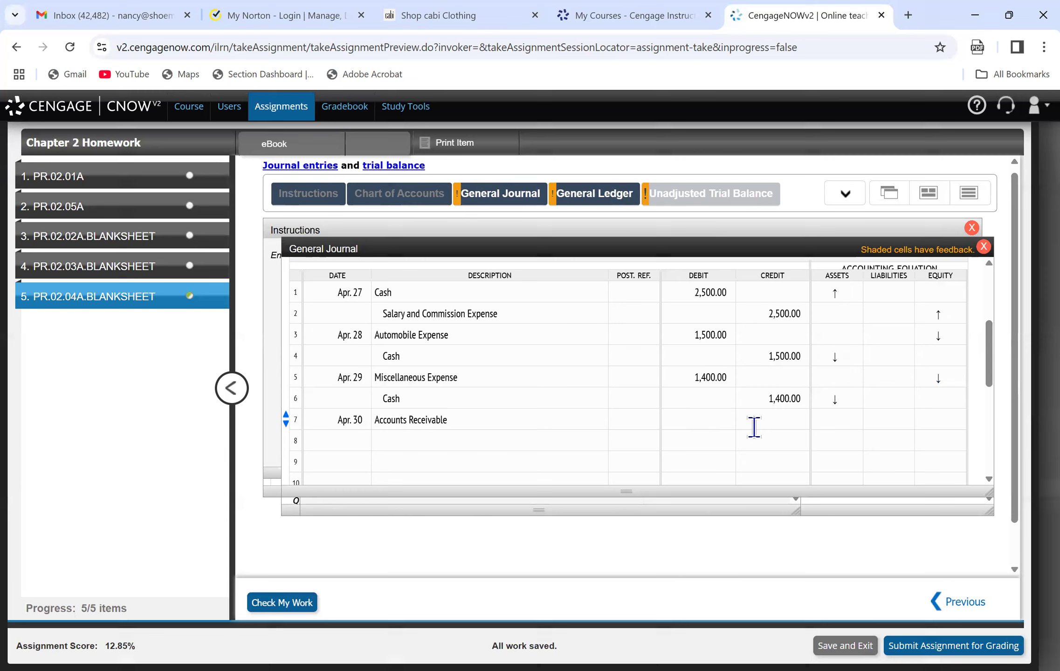
click(717, 419)
text(57000)
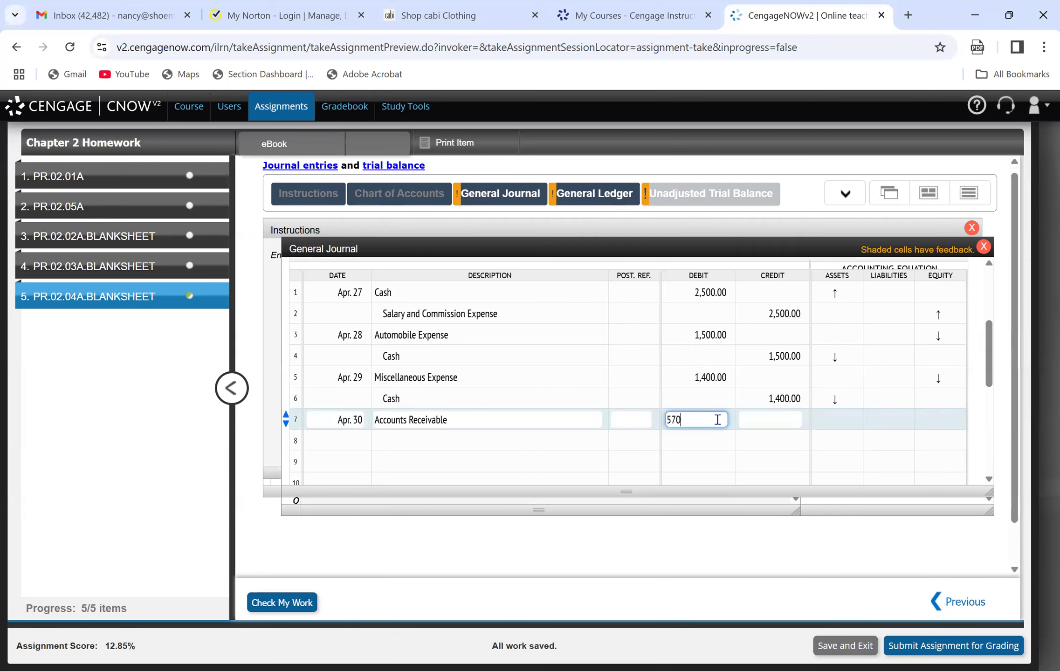
click(500, 438)
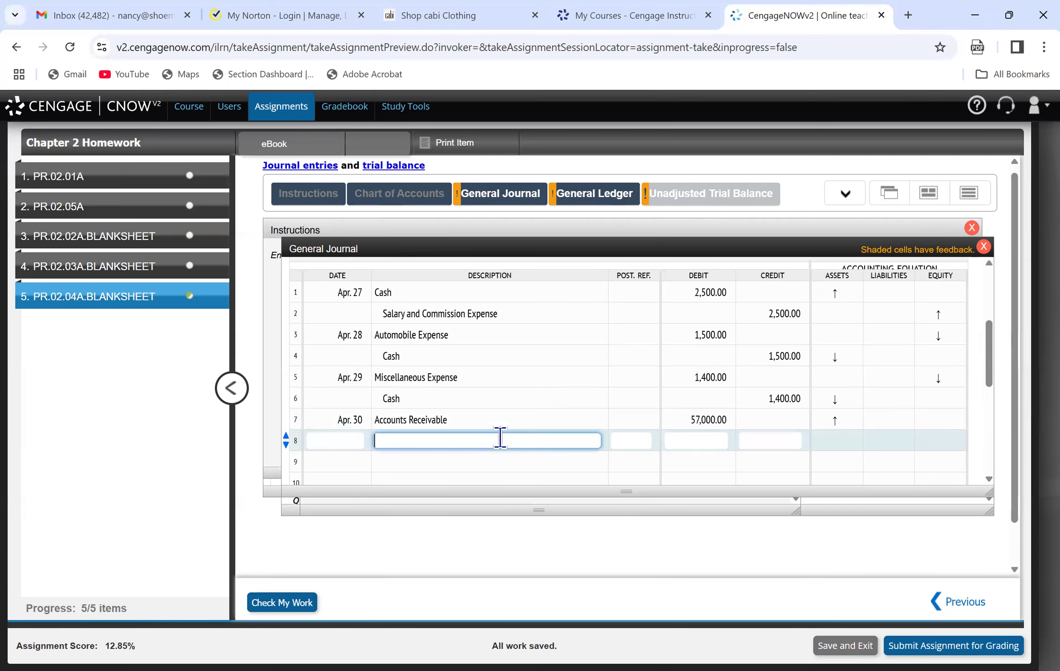
Check the chart of accounts for the revenue account and record line 8 of the journal as Fees Earned, credit 57,000.
click(419, 196)
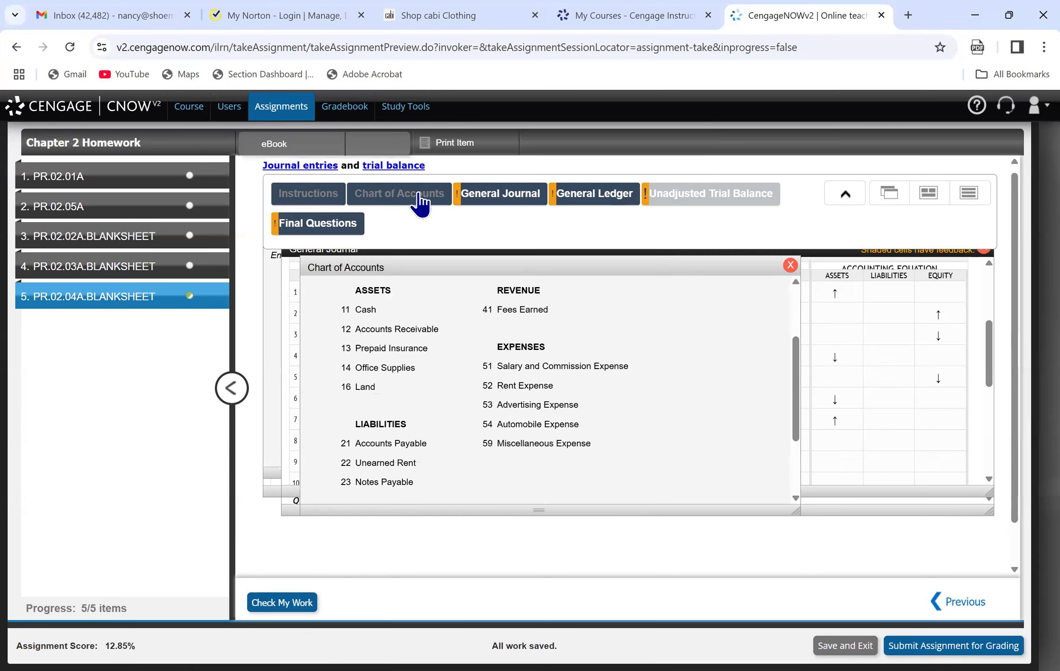
click(504, 204)
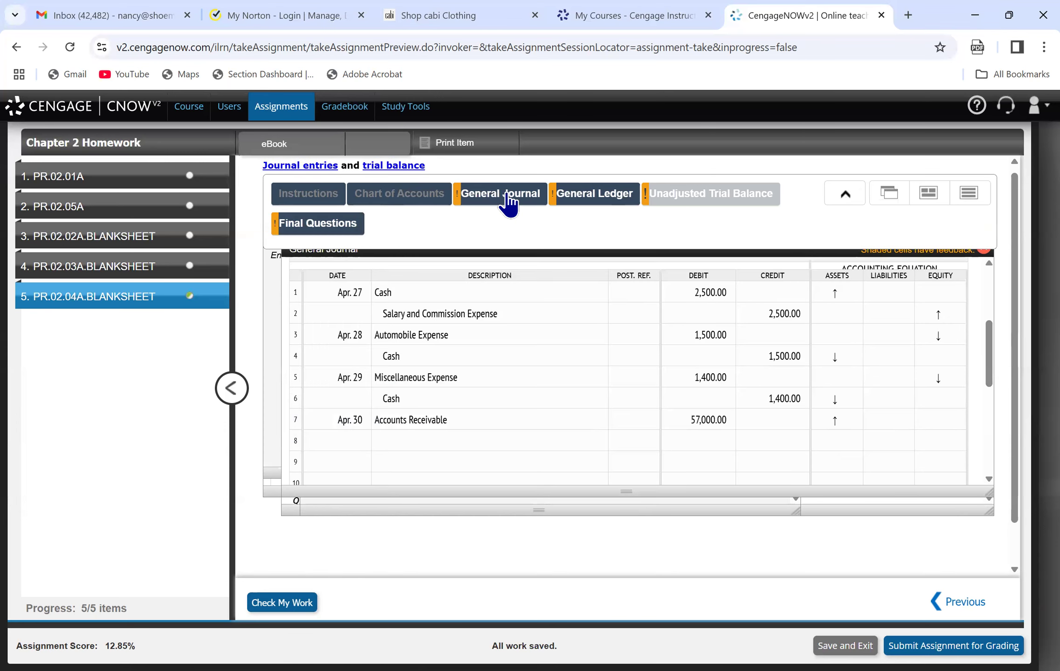
click(419, 442)
text(Fe)
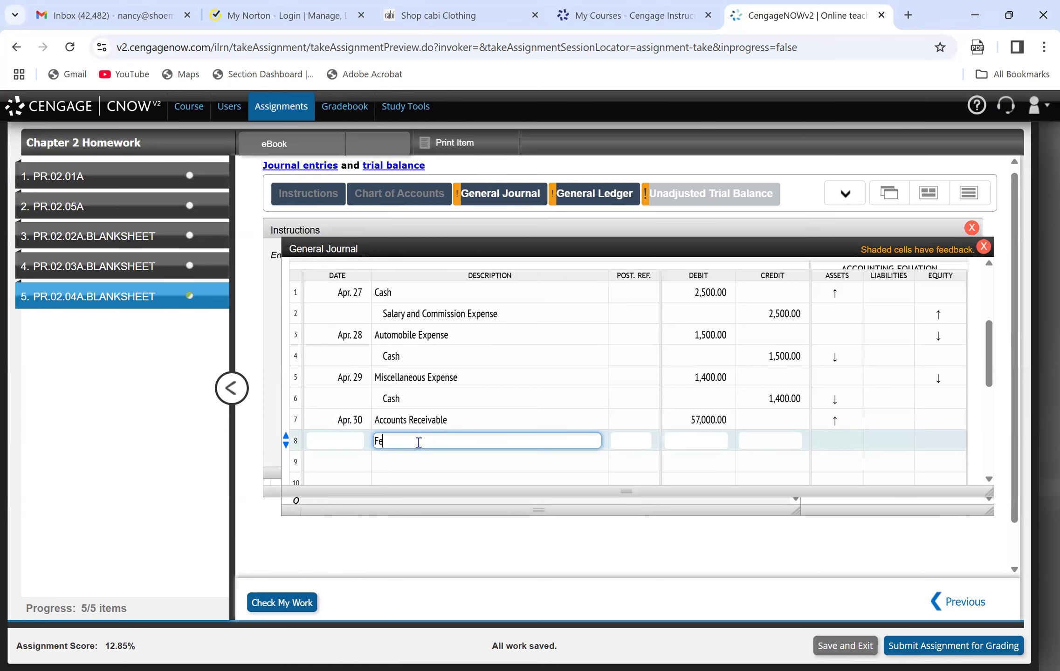
text(es Earned)
key(Tab)
key(Tab)
key(Tab)
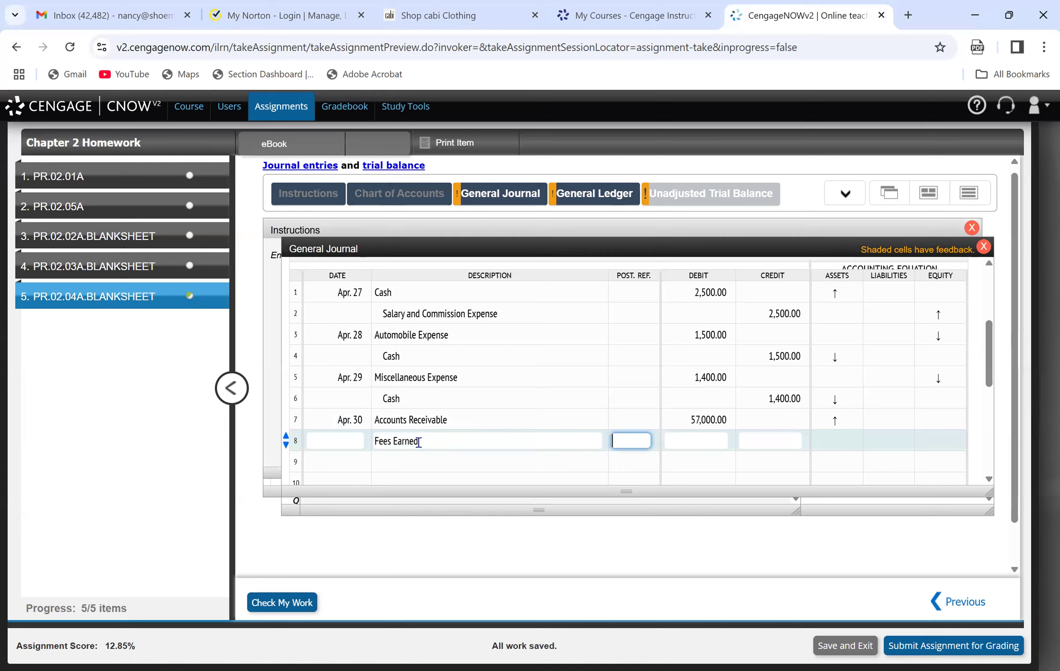
text(57000)
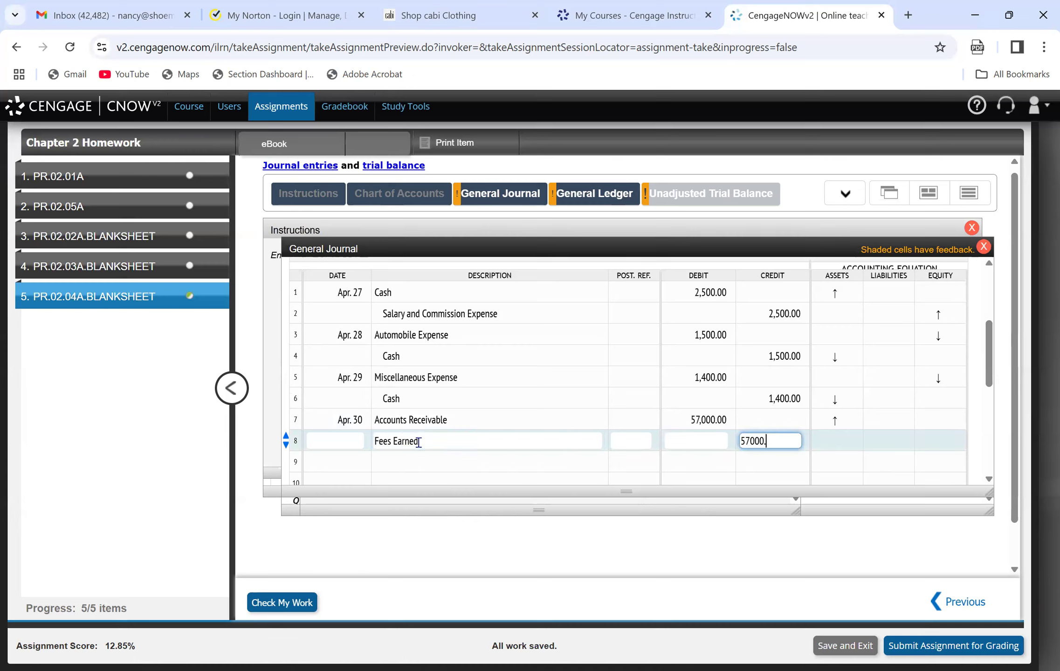
Consult the salaries and commissions transaction and start line 9 of the journal with Apr. 30, Salary and Commission Expense.
click(293, 199)
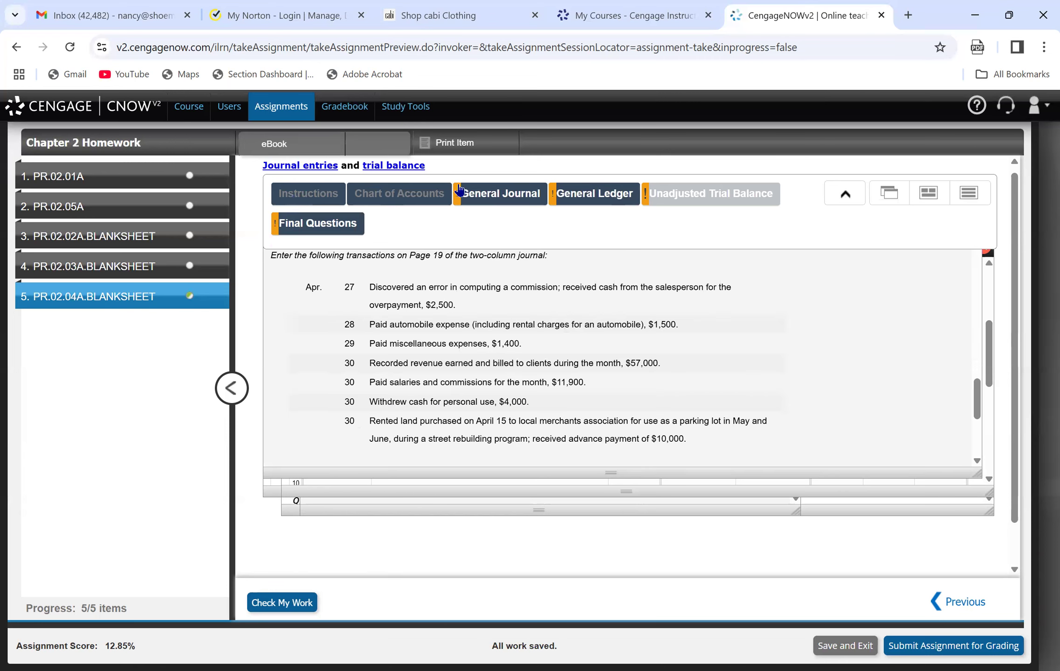
click(480, 194)
click(356, 462)
text(Apr. 30)
key(Tab)
text(Salary and Commission Expense)
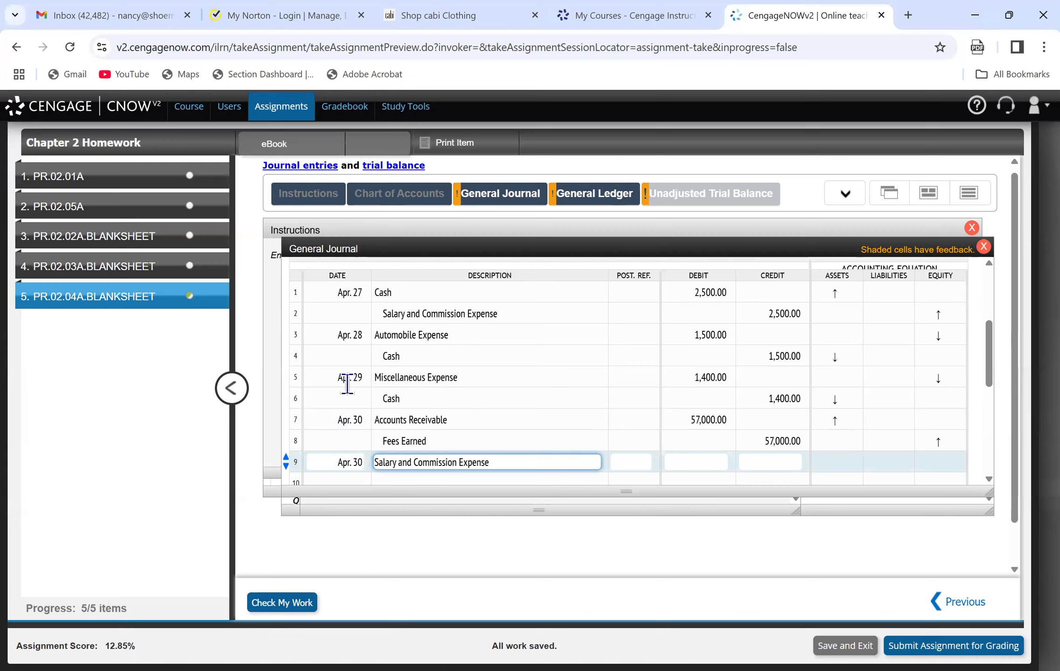
Look up the salaries and commissions amount in the instructions and debit 11,900 on line 9.
click(334, 195)
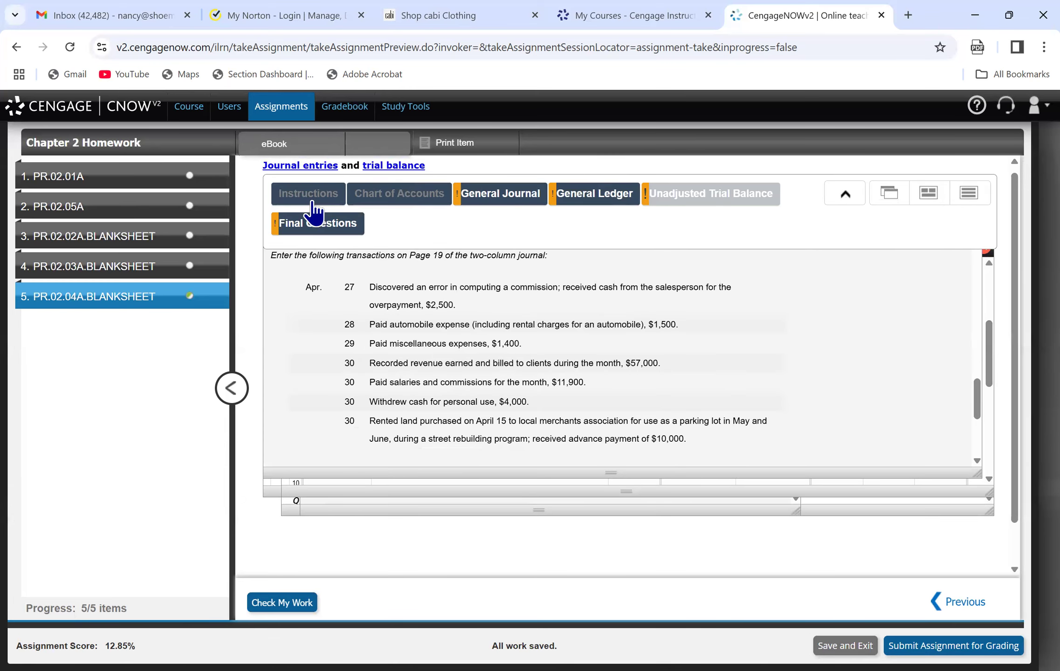
click(495, 199)
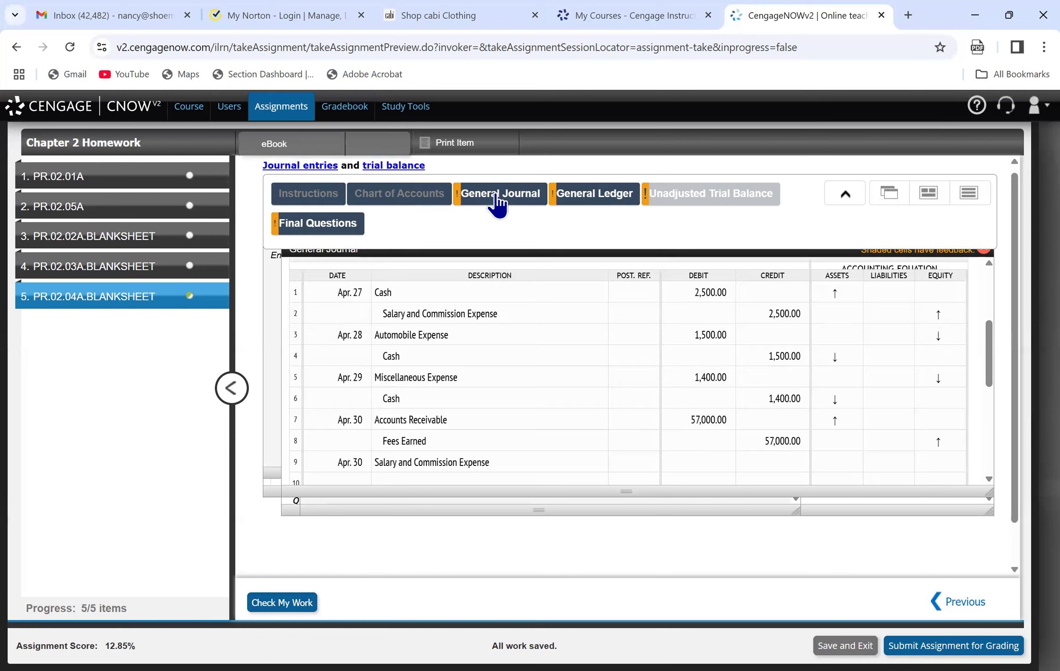
click(695, 464)
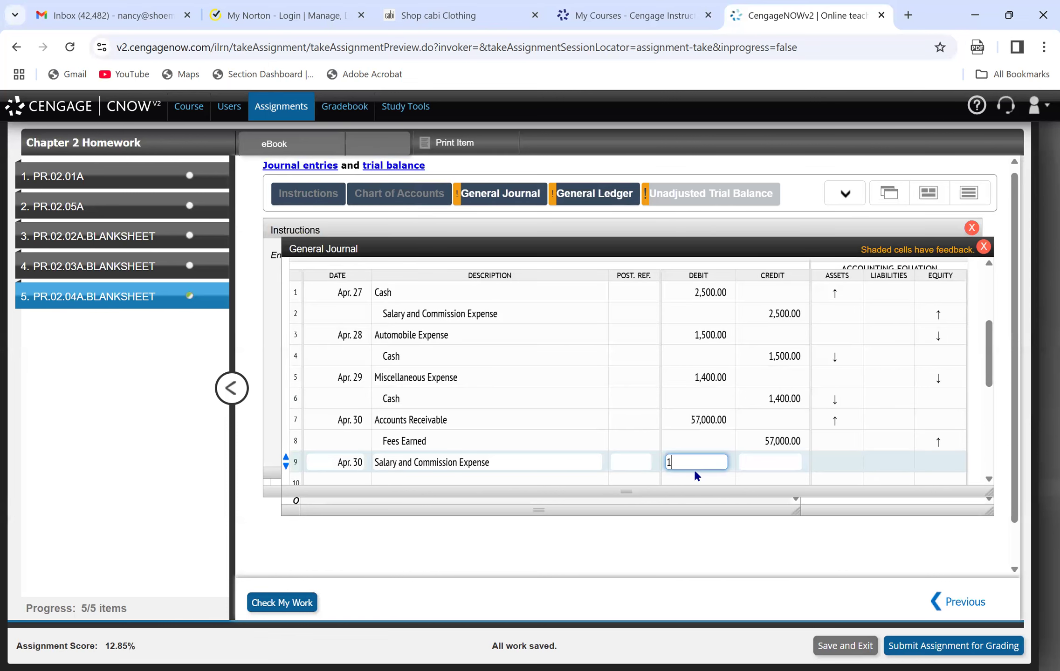
Complete the salaries and commissions entry on line 10 with Cash, credit 11,900.
click(508, 477)
text(Cash)
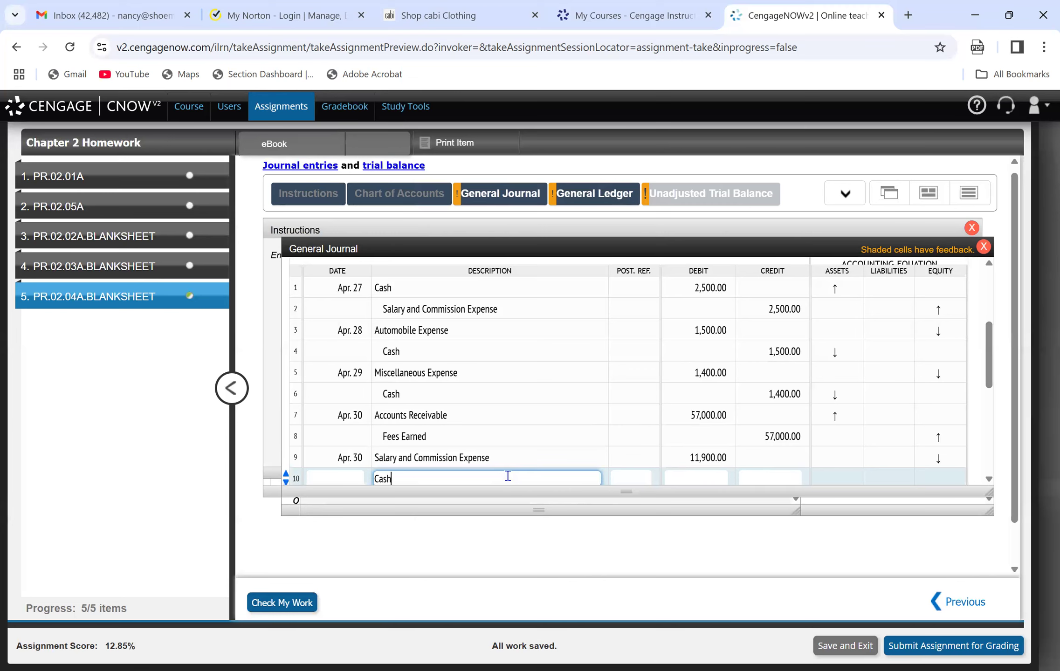
key(Tab)
key(Tab)
text(119)
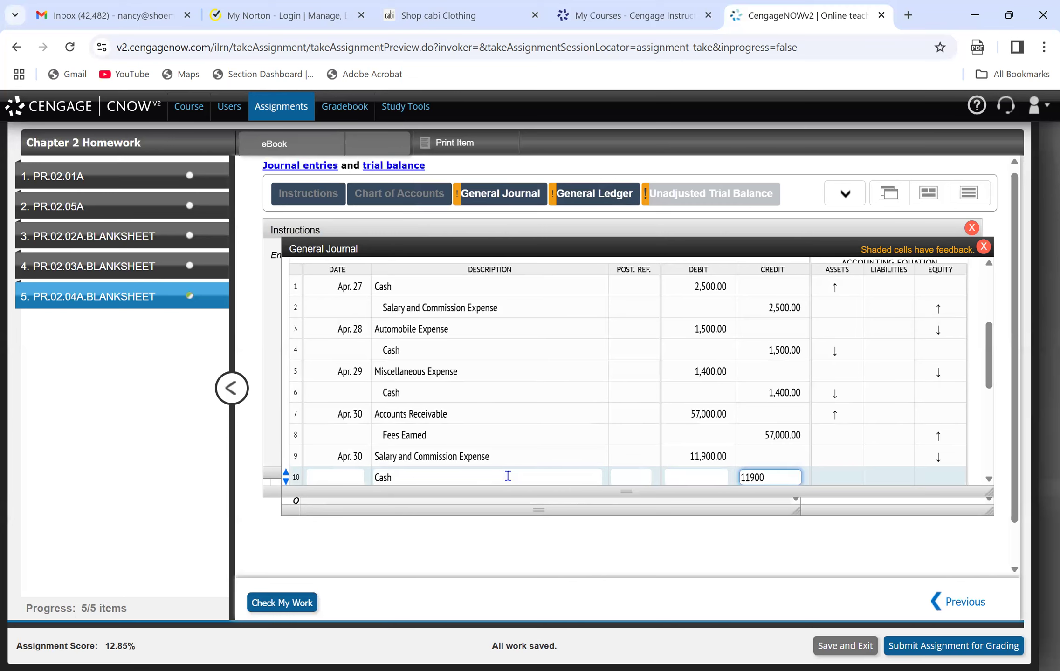
text(00)
Consult the personal cash withdrawal transaction in the instructions and date line 11 of the journal Apr. 30.
drag(989, 390, 992, 414)
click(348, 405)
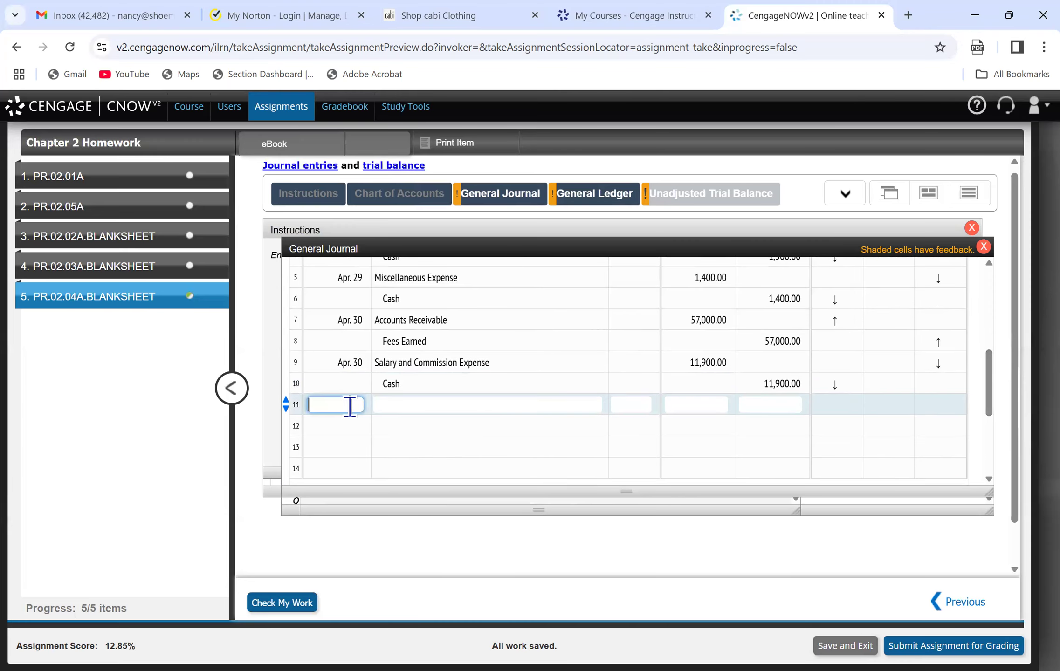
click(281, 205)
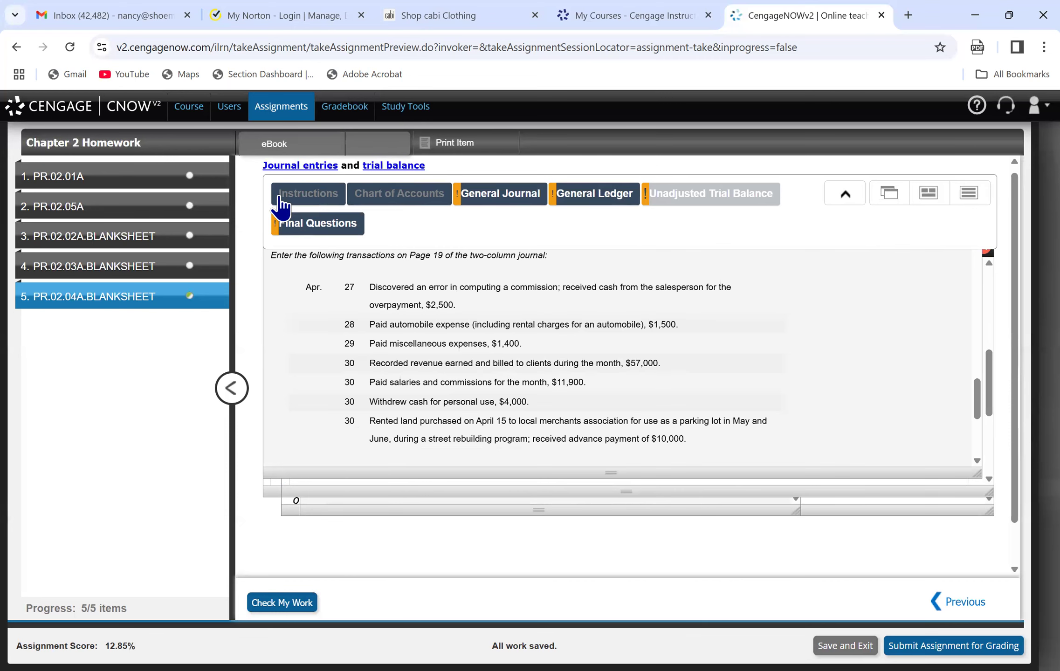
click(502, 196)
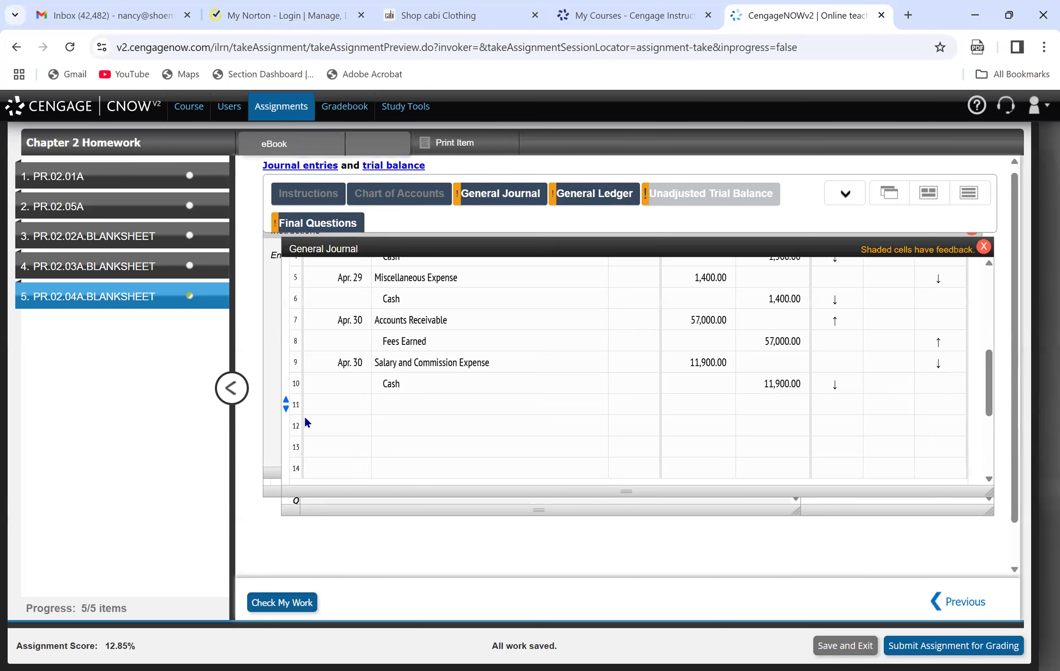
click(335, 410)
text(Apr. 30)
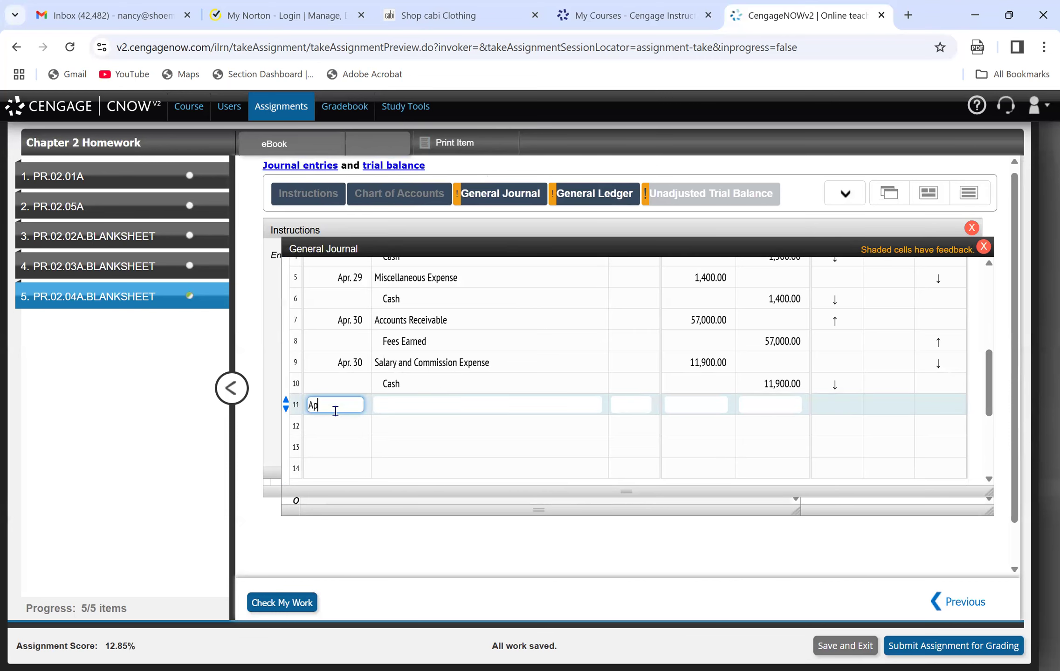
key(Tab)
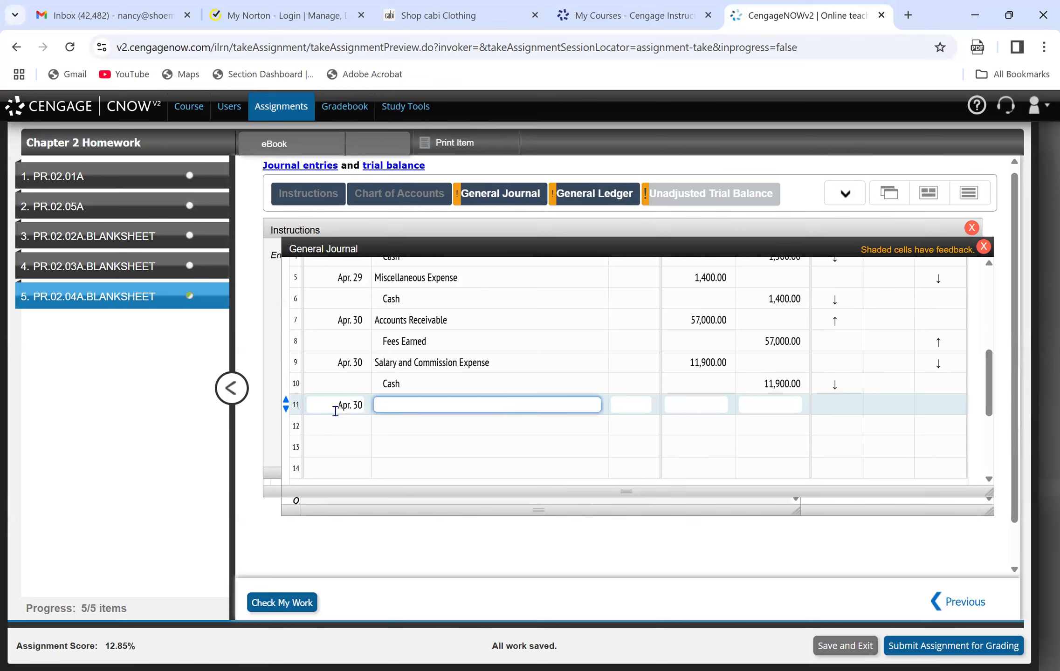
Look up the owner's Drawing account and the withdrawal amount, and record that account on line 11 with a debit of 4,000.
click(408, 201)
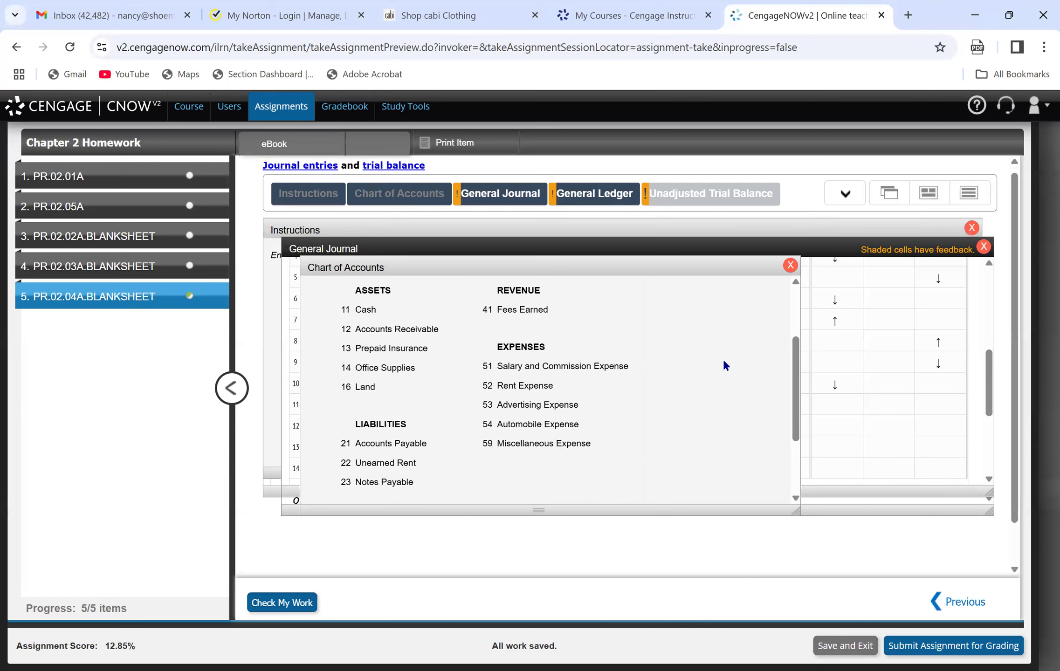
drag(791, 396, 806, 451)
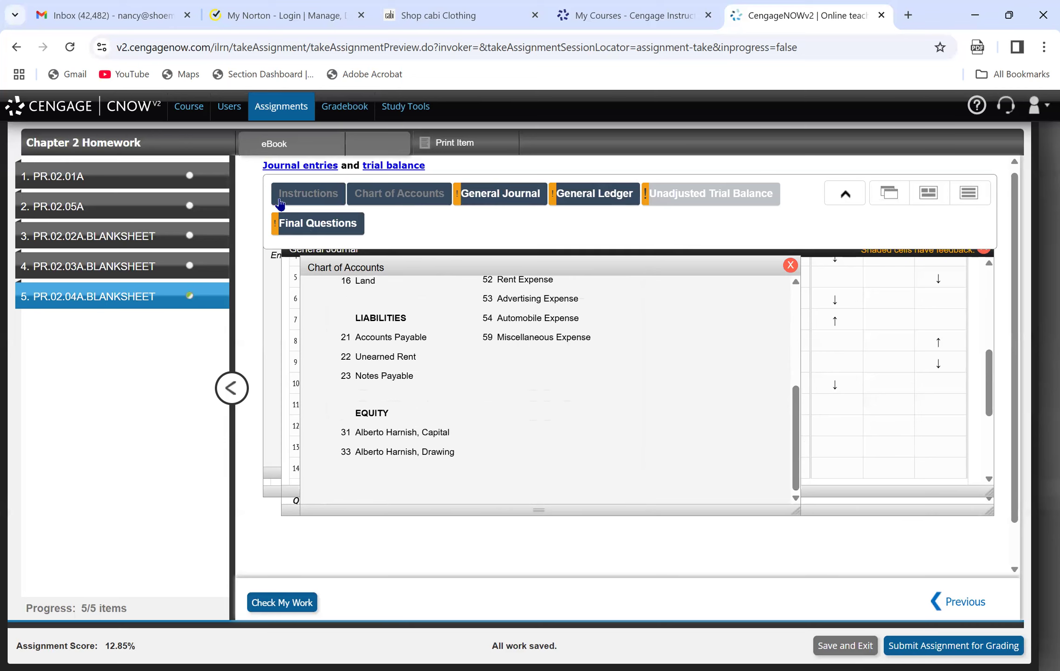
click(299, 191)
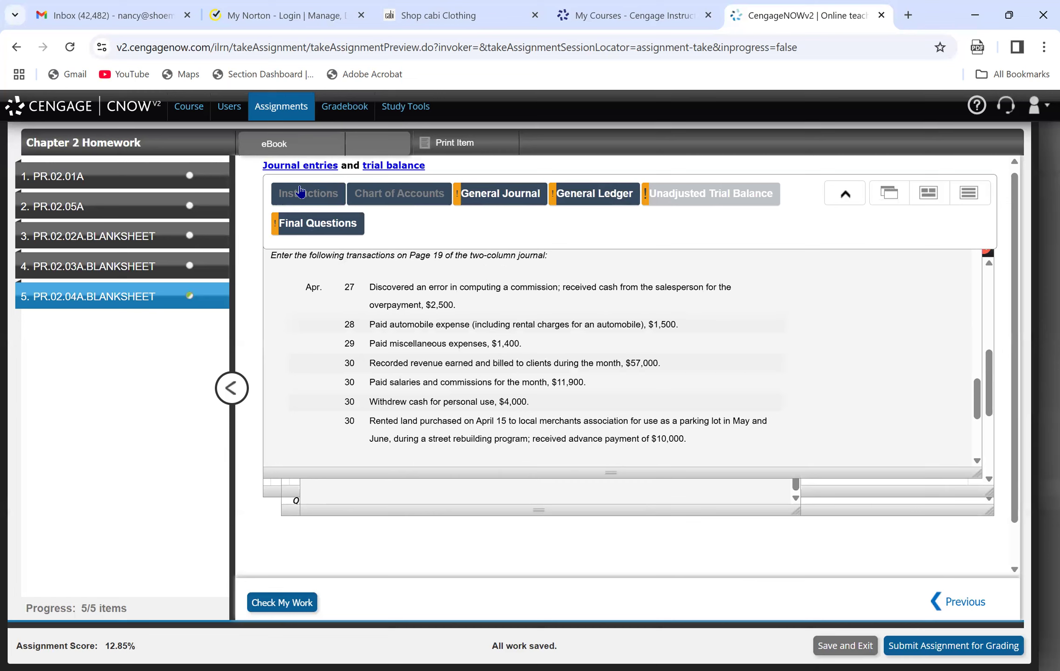
click(497, 193)
click(408, 405)
text(Alber)
text(Harnish, D)
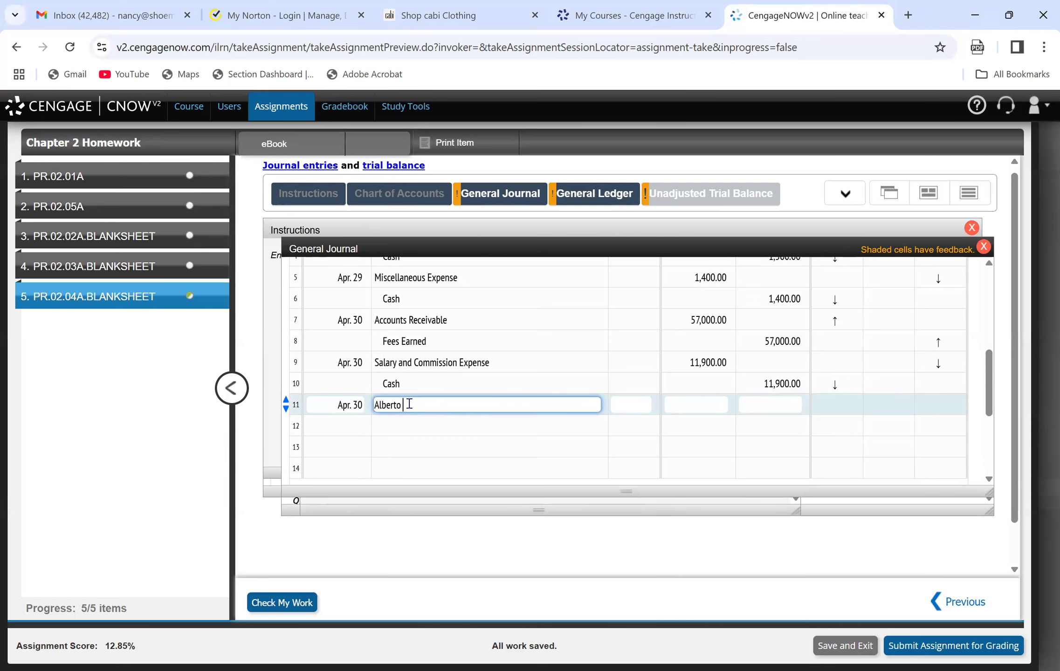
text(rawing)
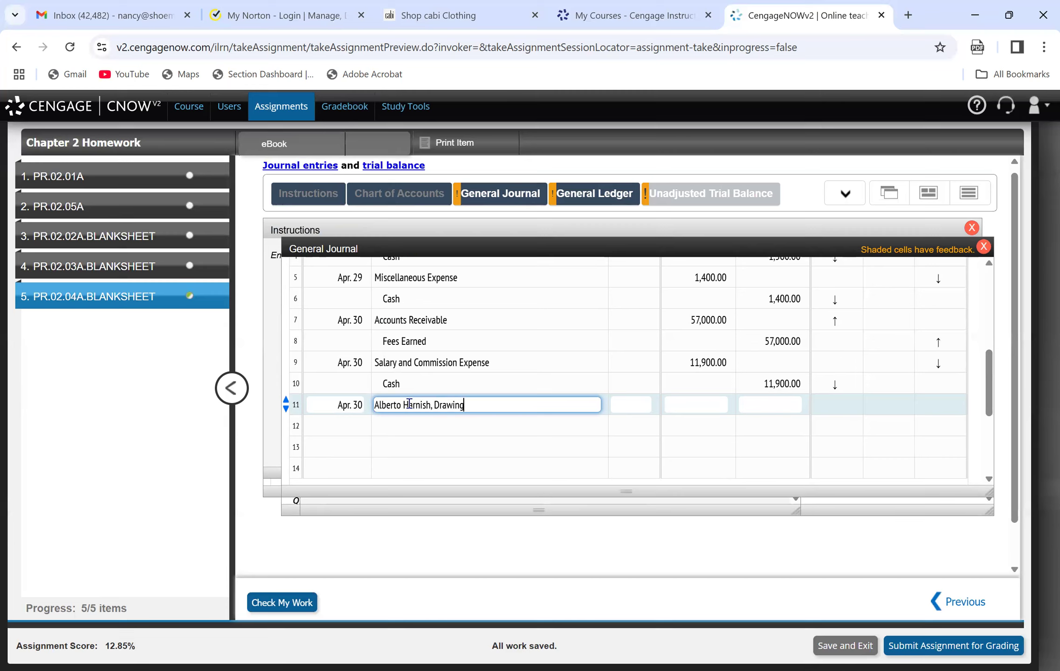
key(Tab)
key(Tab)
text(4,000)
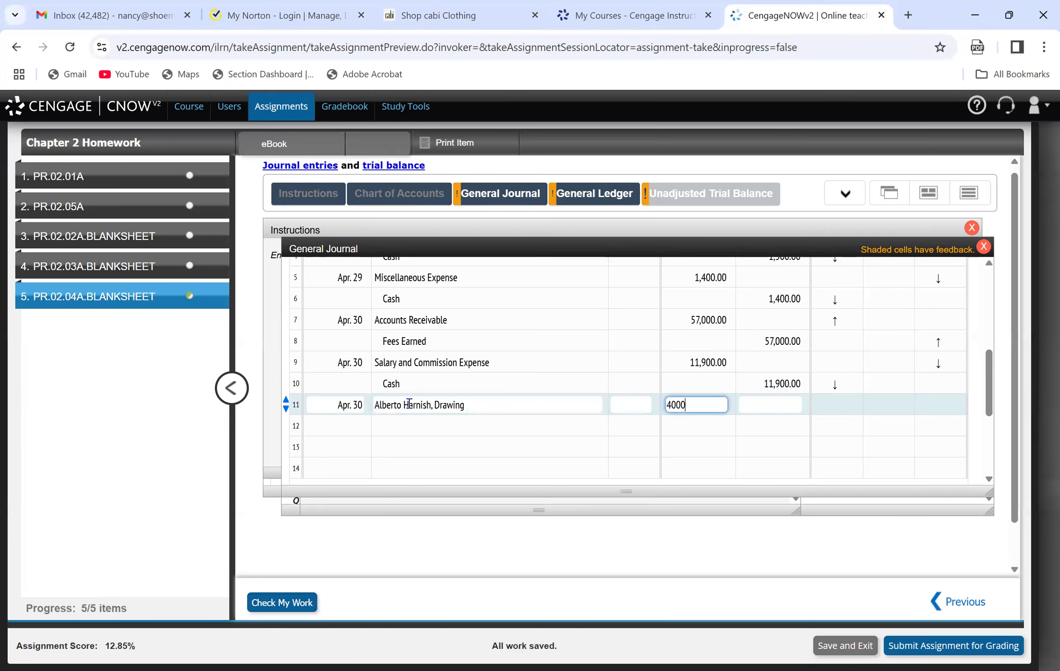
Complete the owner's withdrawal entry on line 12 with Cash, credit 4,000.
key(Tab)
click(439, 425)
text(Cash)
key(Tab)
key(Tab)
key(Tab)
text(4000.)
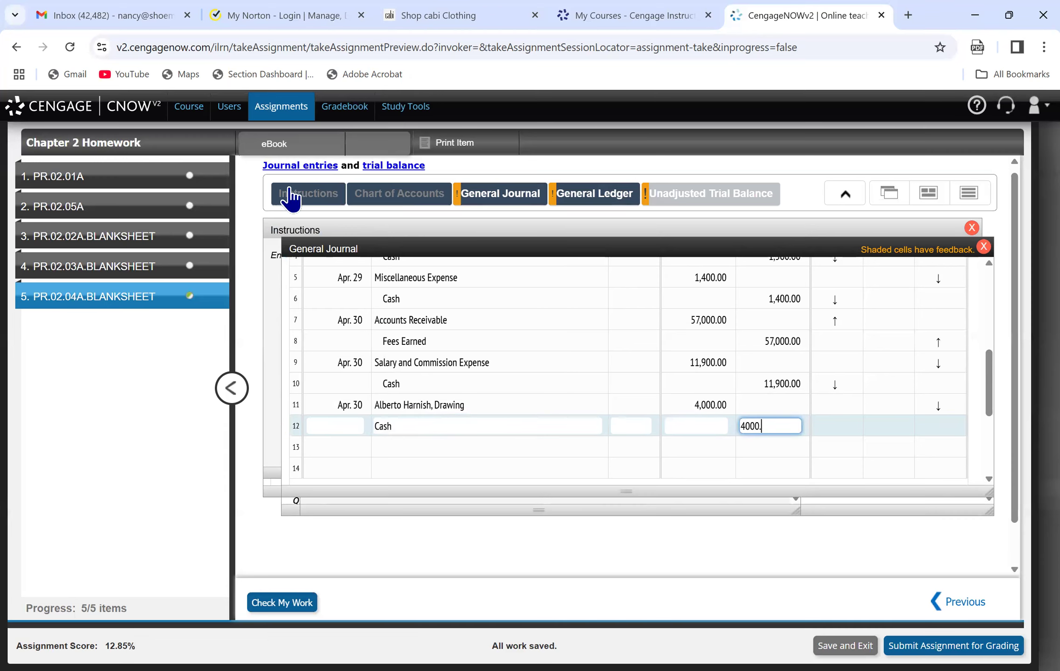
Consult the advance land rental payment transaction and record line 13 of the journal as Apr. 30, Cash, debit 10,000.
click(303, 201)
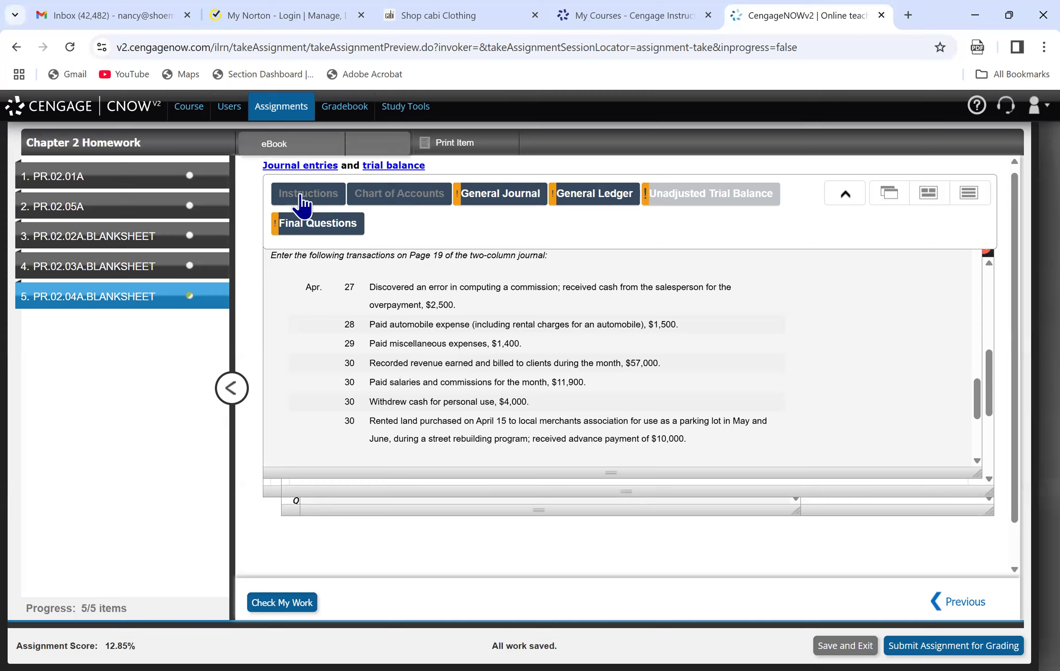
click(517, 198)
click(348, 448)
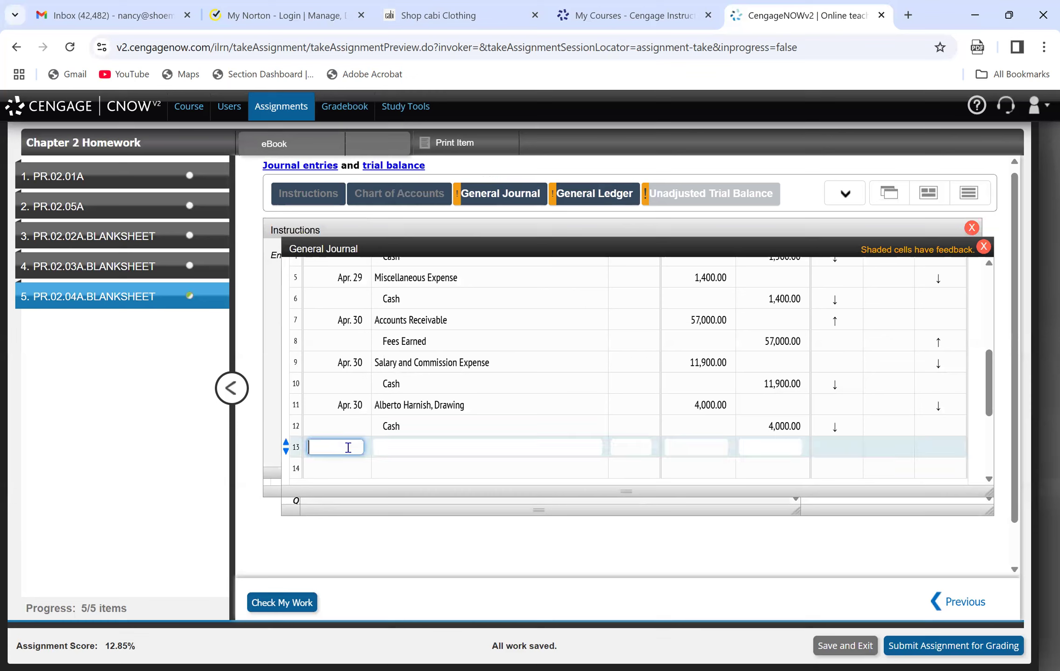
text(Apr. 30)
key(Tab)
text(Cash)
key(Tab)
key(Tab)
text(10000)
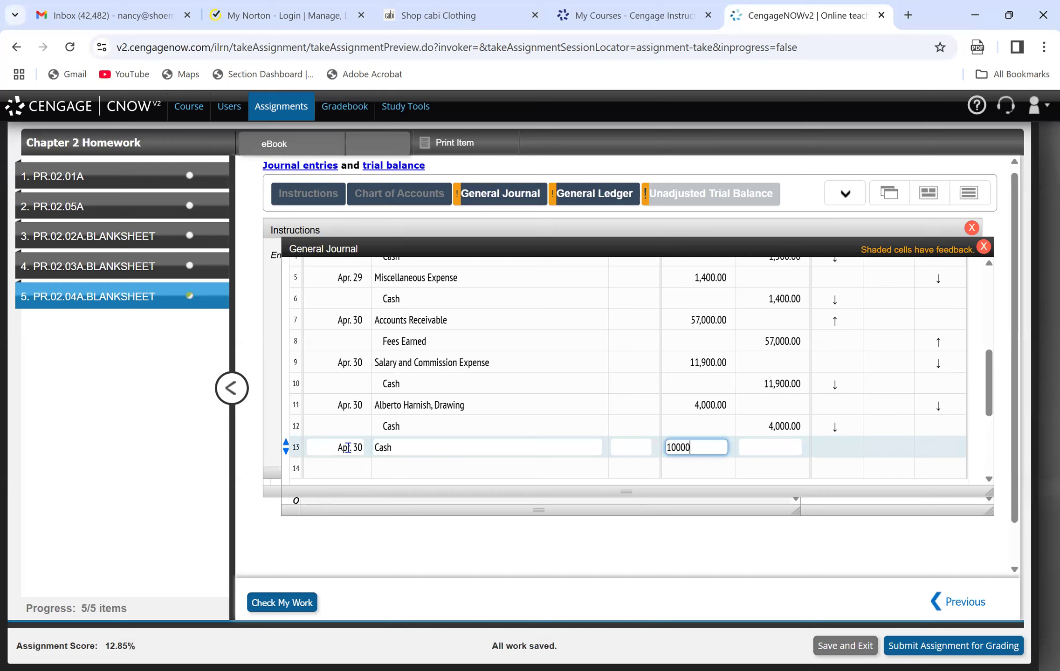
Look up the liability account in the chart of accounts and complete line 14 with Unearned Rent, credit 10,000.
click(401, 474)
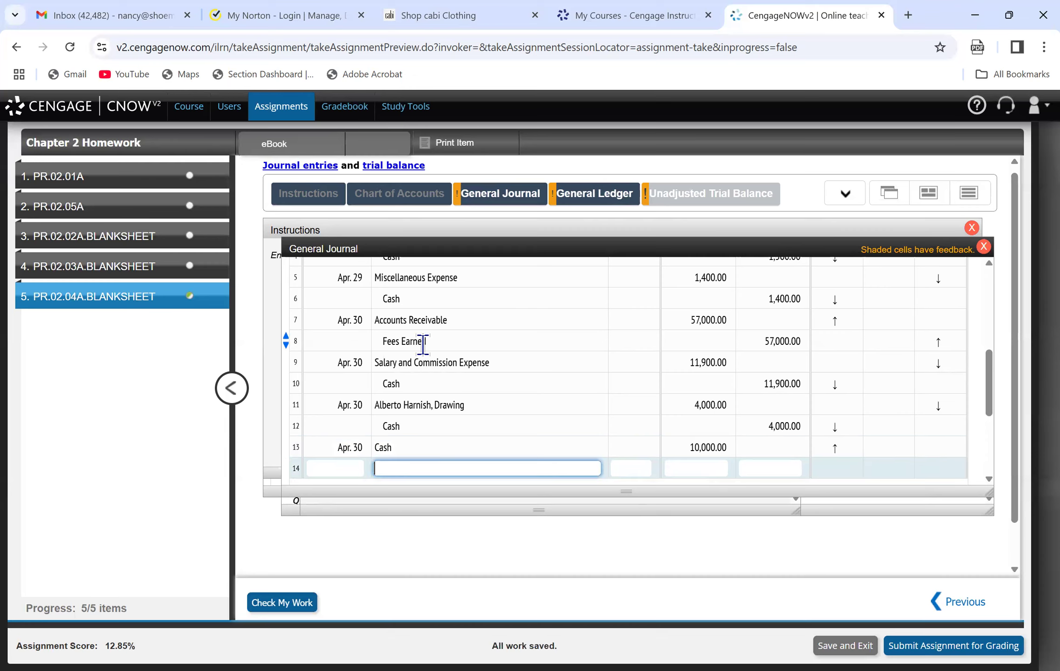
click(404, 195)
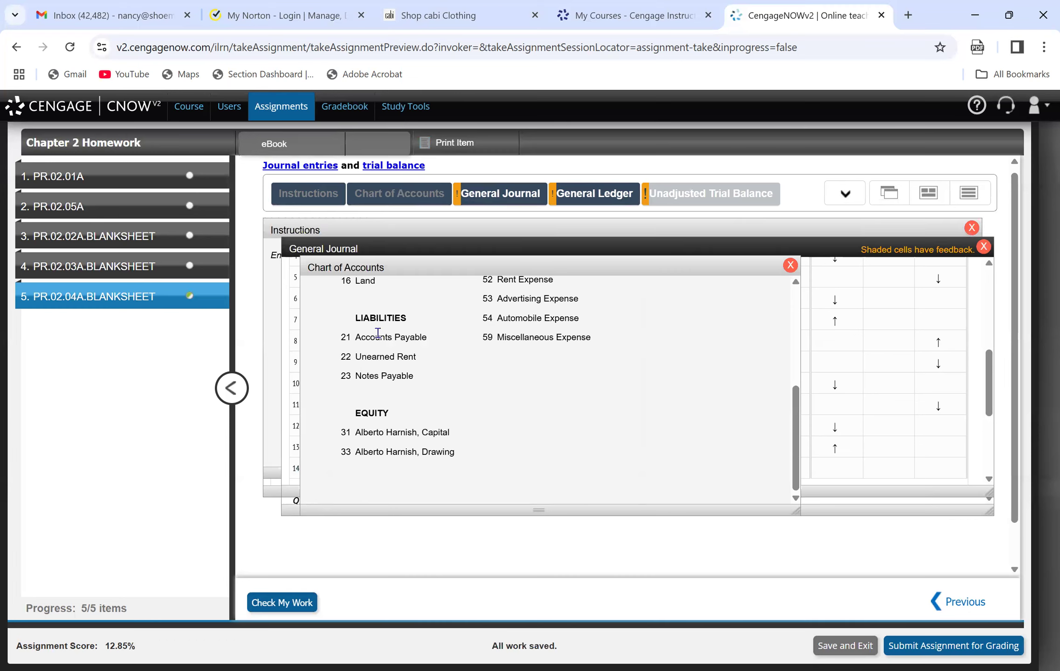
click(495, 198)
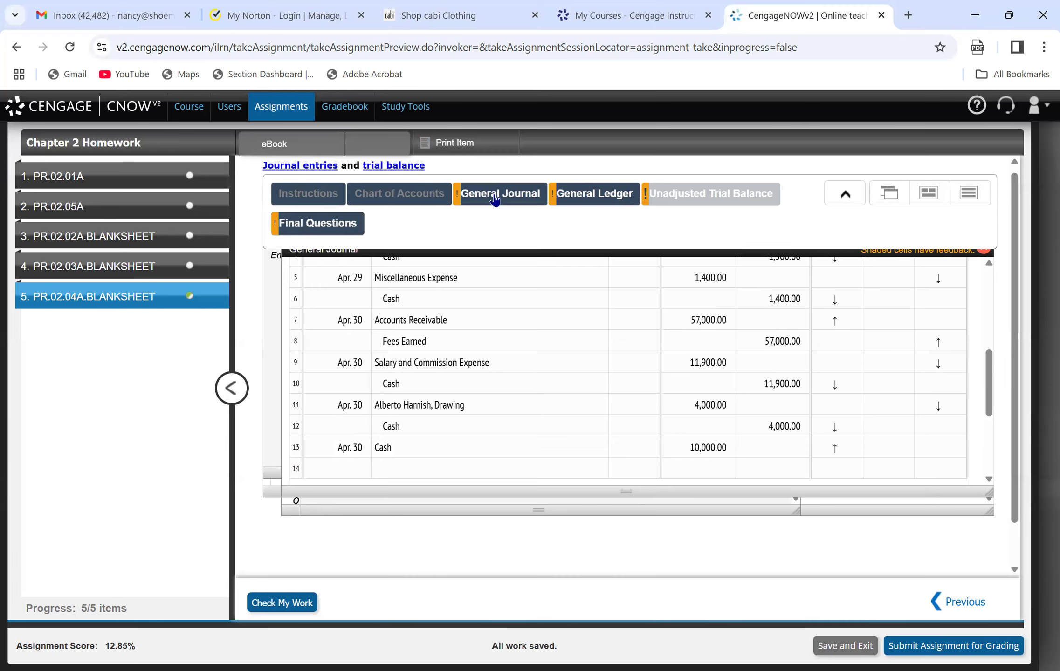
click(453, 467)
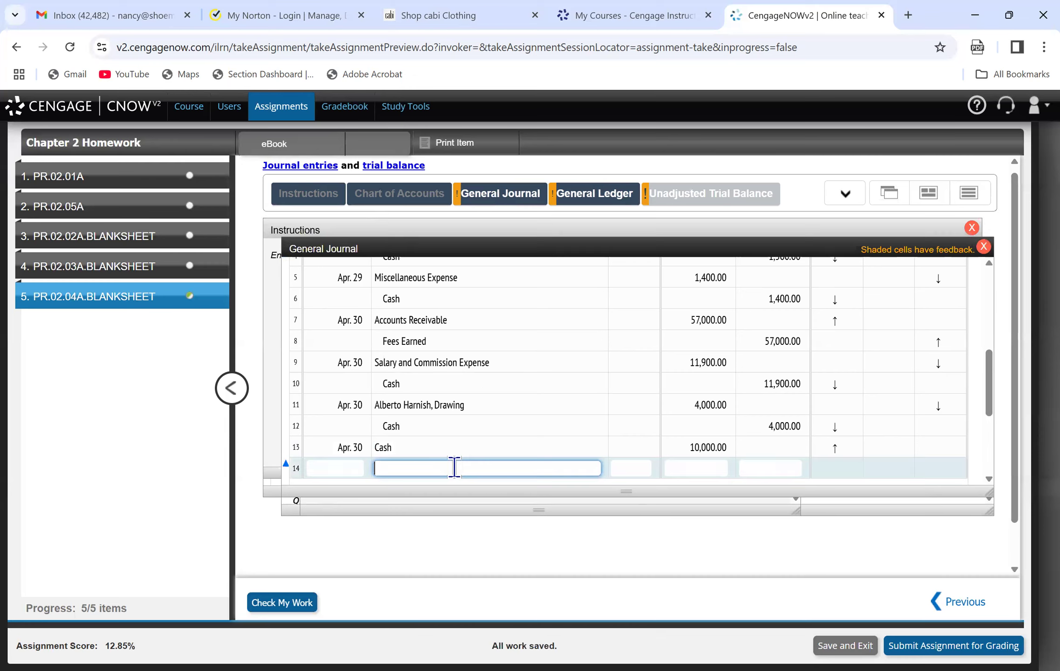
text(Unearned Rent)
key(Tab)
key(Tab)
key(Tab)
text(2)
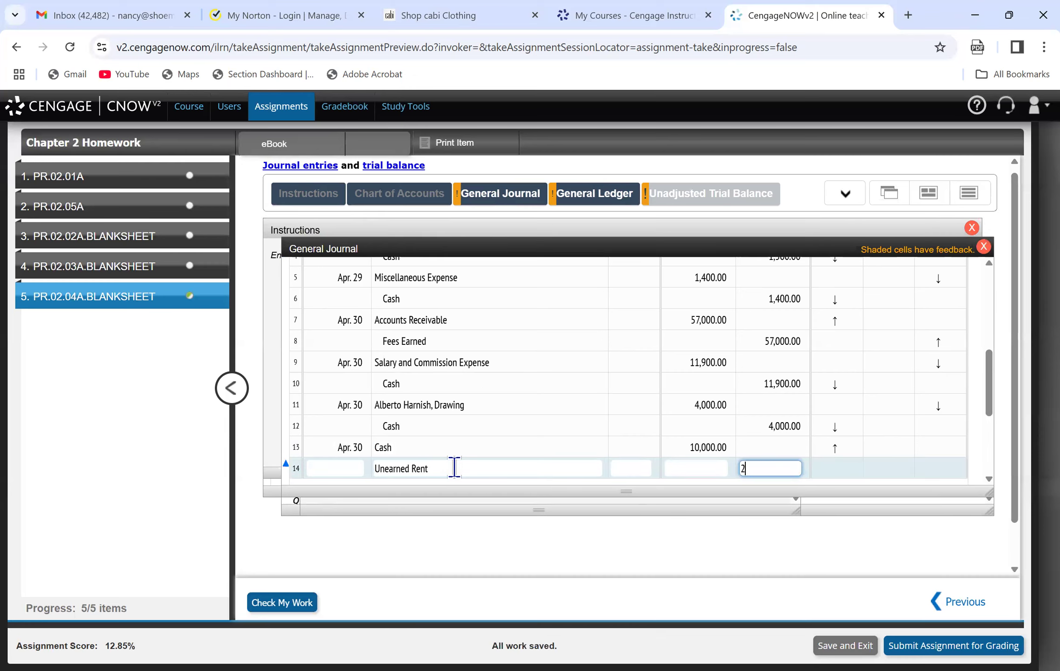
text(0000)
click(598, 474)
Review the numbered requirements that follow the Page 19 transactions in the instructions.
click(323, 198)
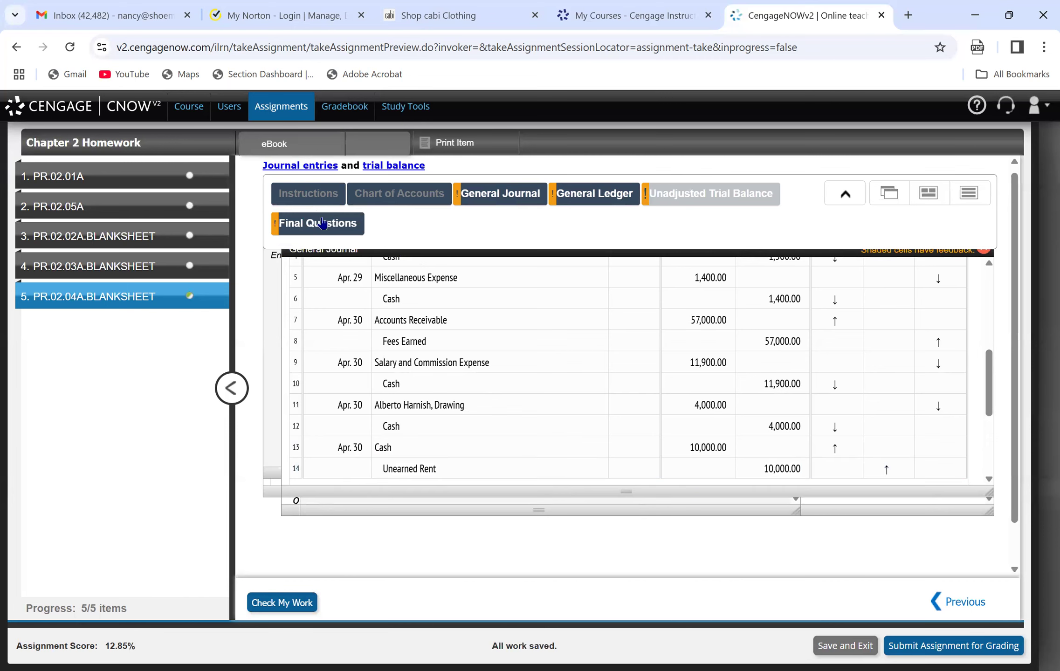
click(316, 196)
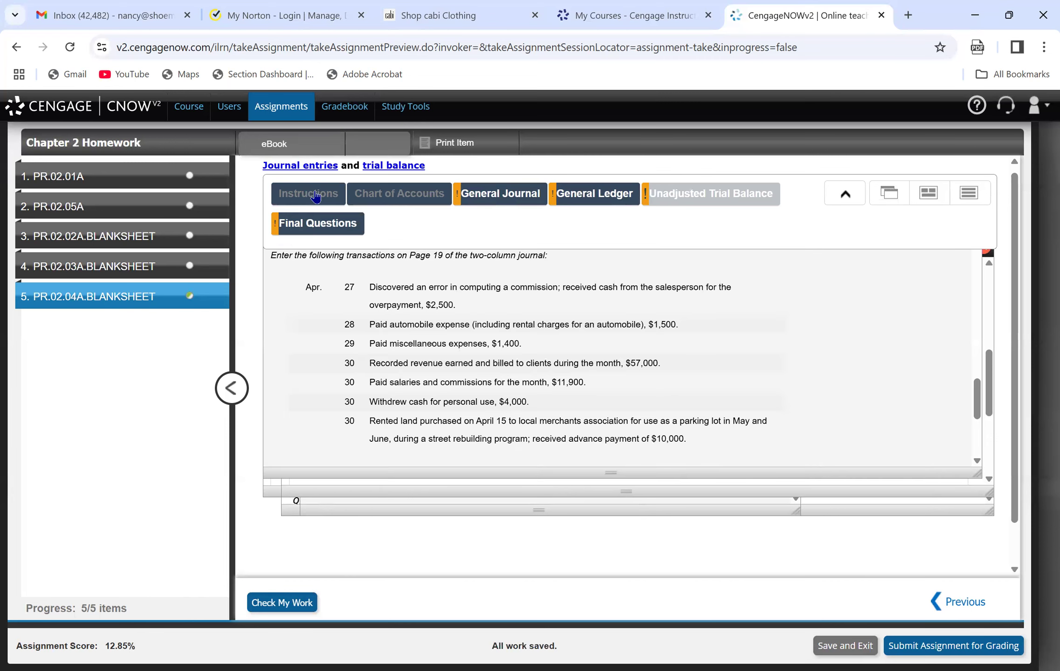
drag(973, 406, 976, 431)
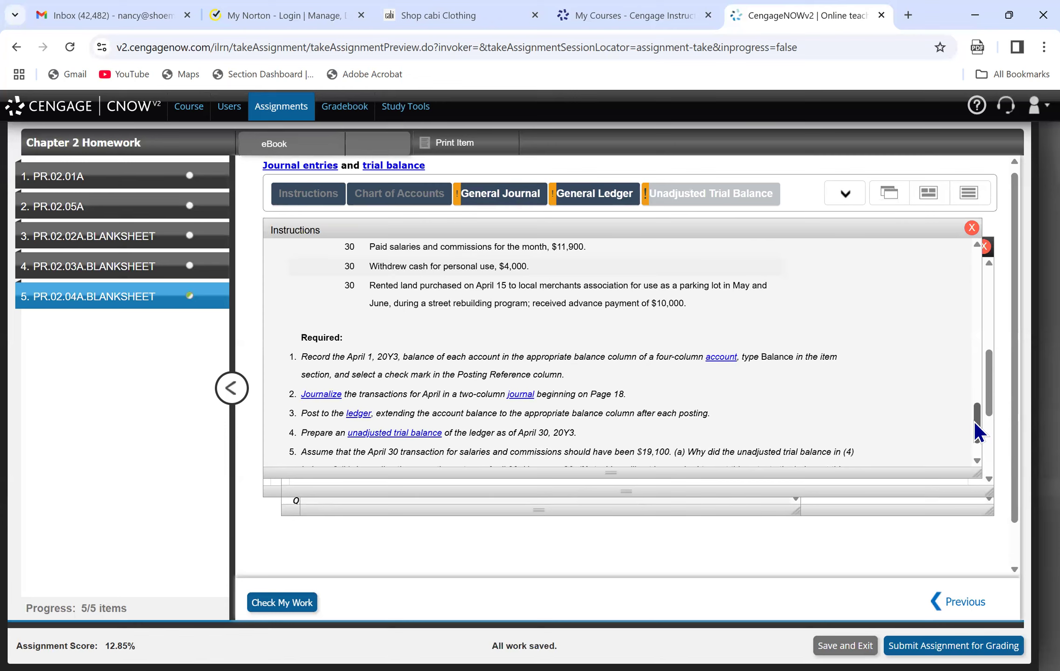
Consult the Apr. 27 entry on journal Page 19 and date line 8 of the Cash ledger account Apr. 27.
drag(977, 431, 986, 328)
click(487, 198)
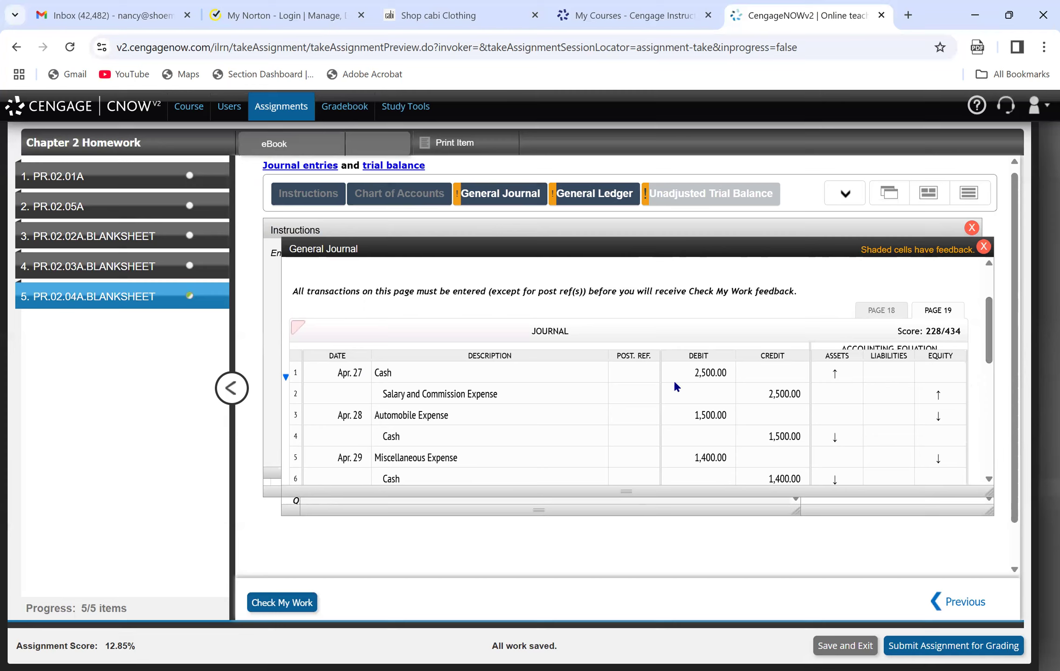
click(562, 195)
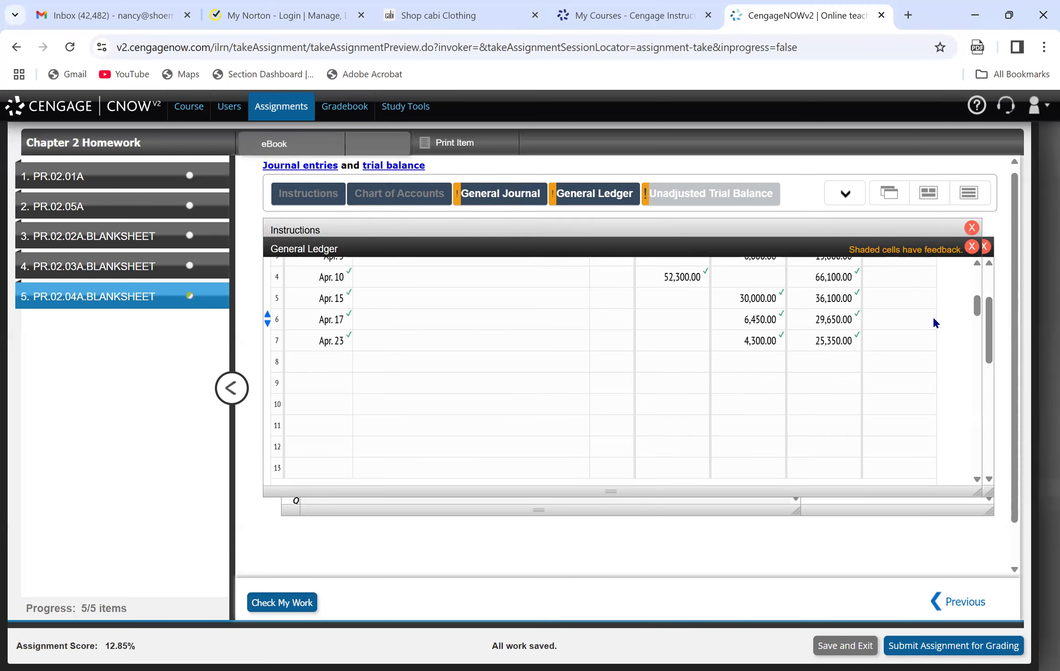
mouse_move(976, 305)
mouse_down()
mouse_move(970, 289)
mouse_move(975, 303)
mouse_up()
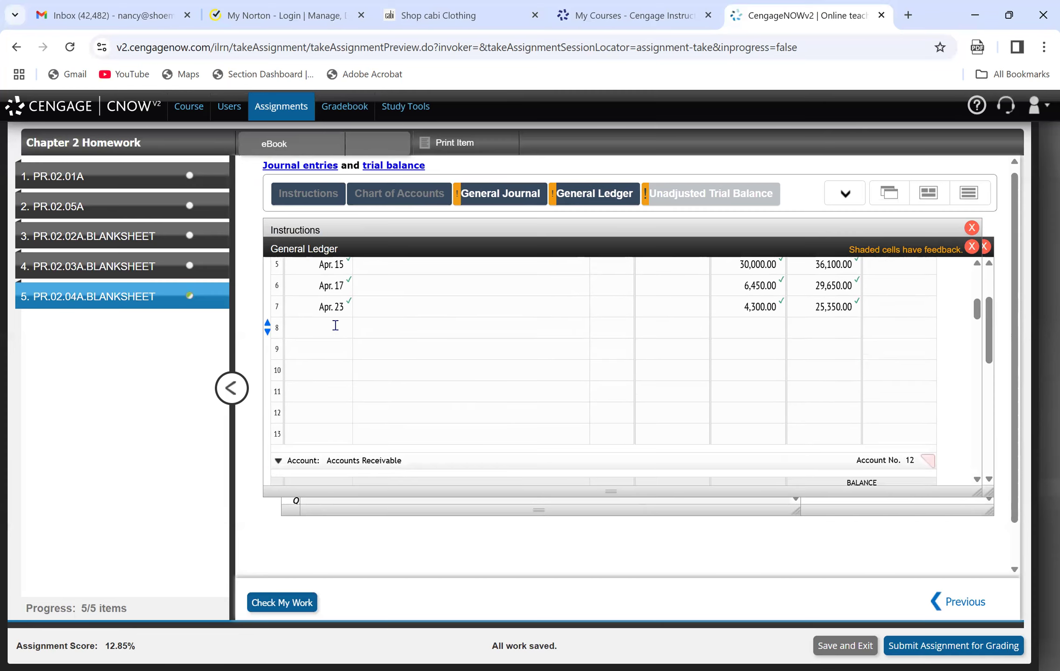
click(335, 325)
text(Apr. 27)
key(Tab)
key(Tab)
key(Tab)
key(Tab)
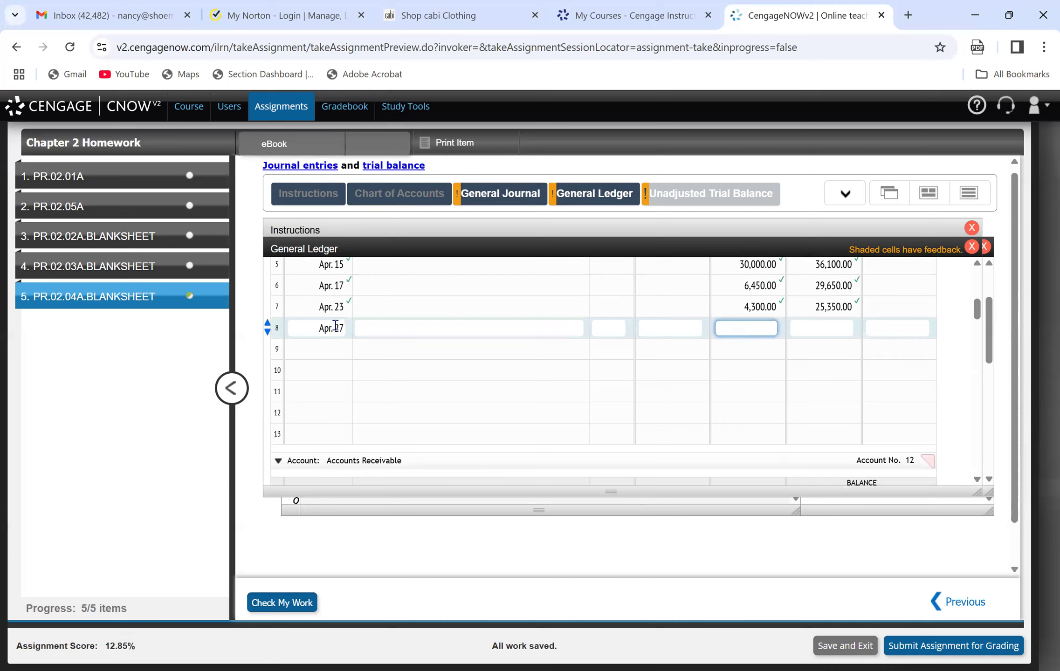
Complete line 8 of the Cash account with debit 2,500 and debit balance 27,850, and check the work.
click(647, 332)
text(2,500)
key(Tab)
click(820, 332)
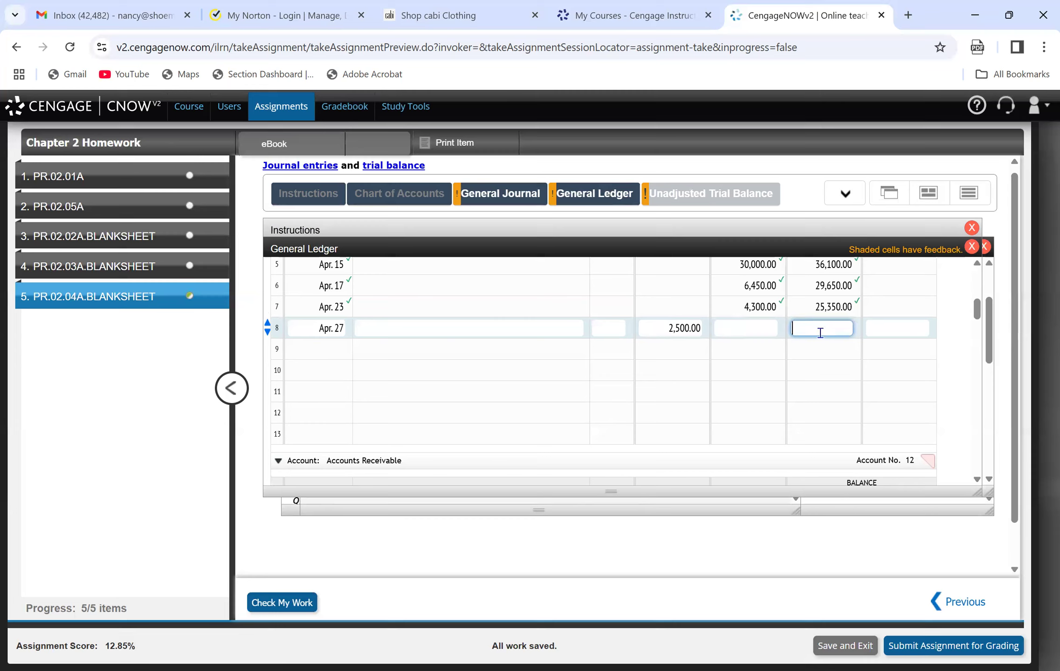
text(27850)
click(266, 606)
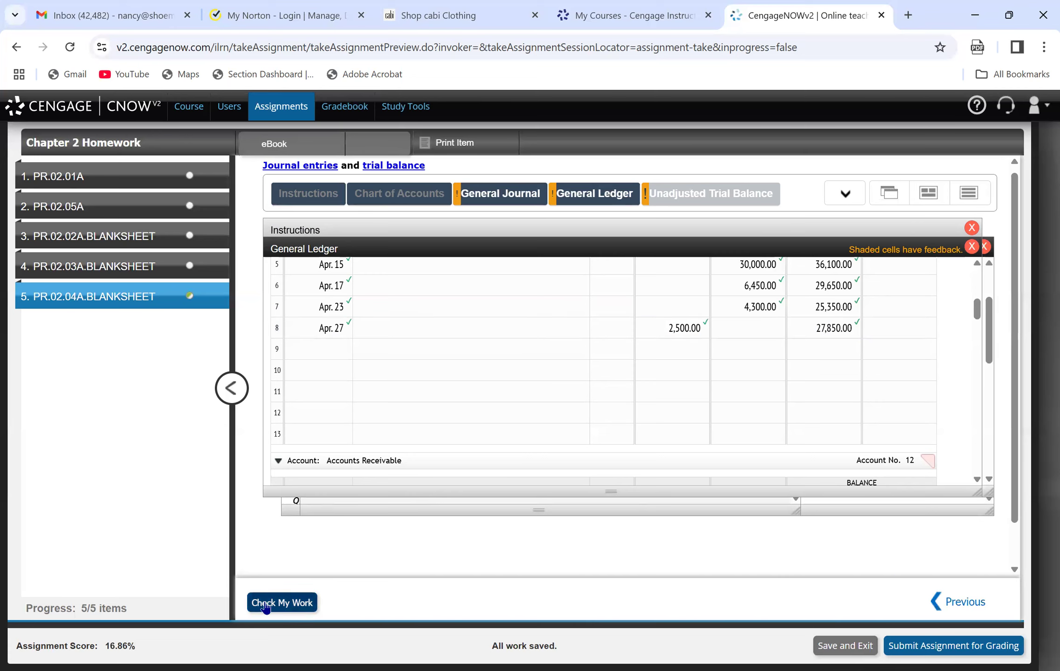
Post the other side of the Apr. 27 entry to Salary and Commission Expense line 2: Apr. 27, credit 2,500, debit balance 145,700.
click(502, 195)
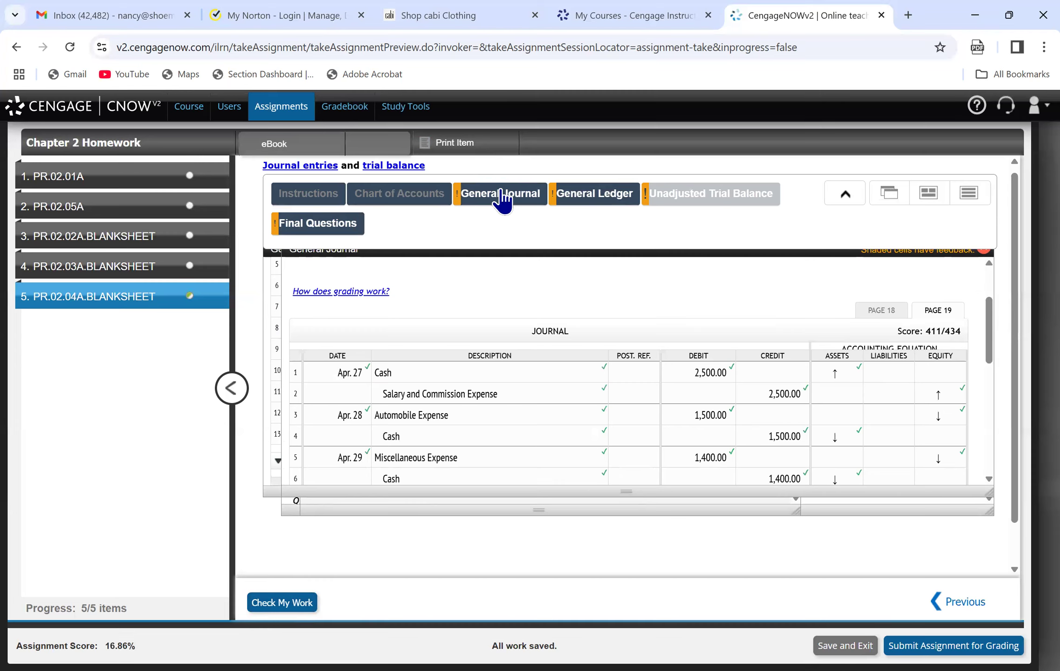
click(601, 199)
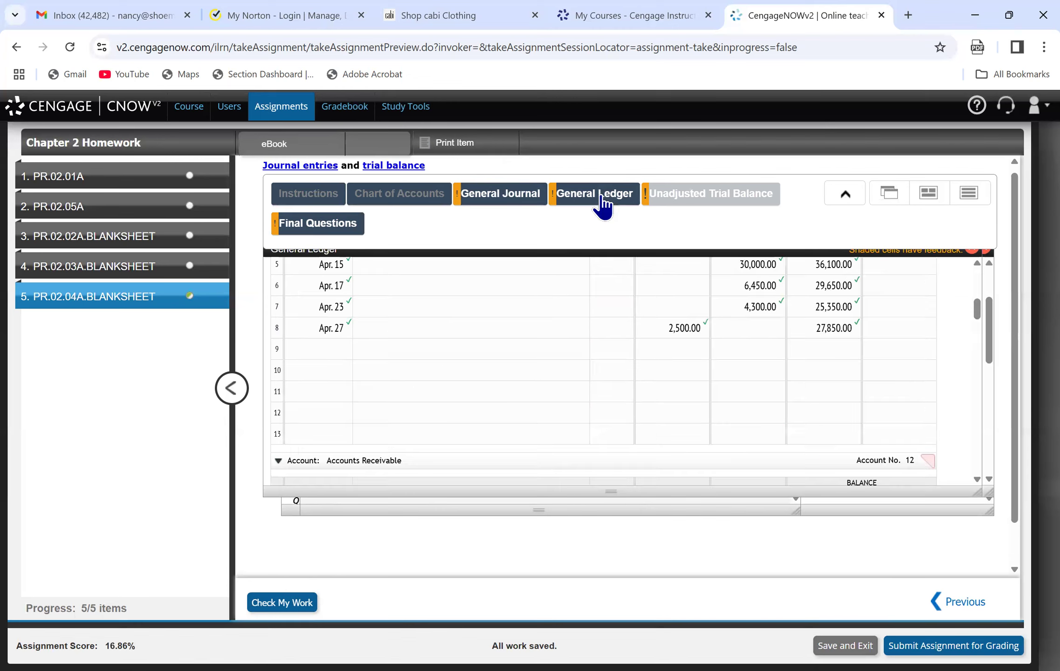
drag(977, 312, 999, 417)
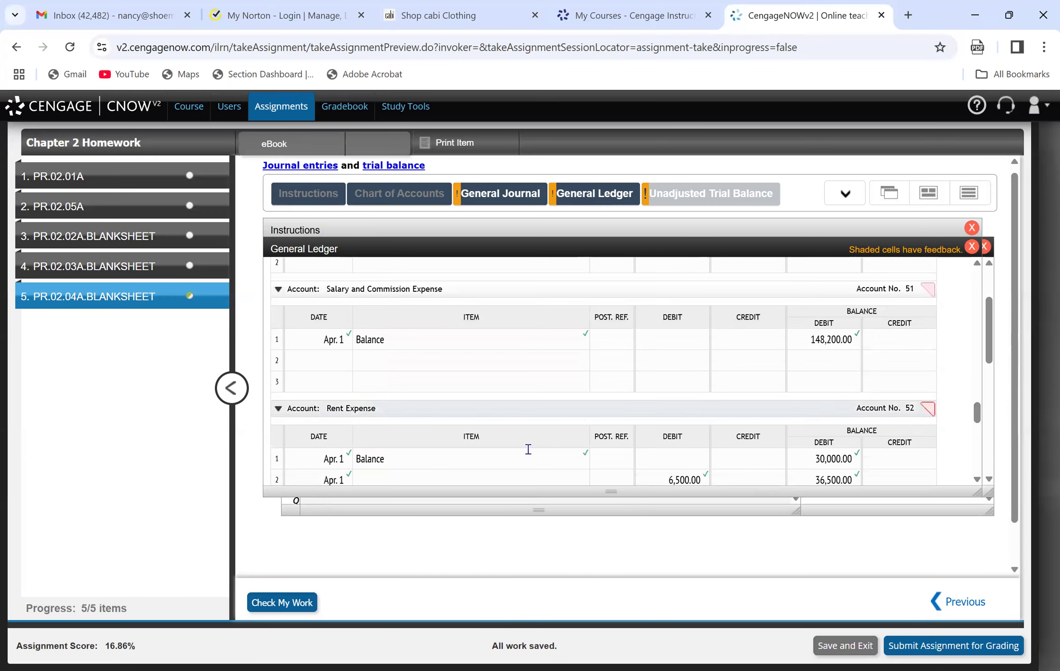
click(311, 355)
text(Apr. 27)
key(Tab)
key(Tab)
key(Tab)
key(Tab)
text(2500)
key(Tab)
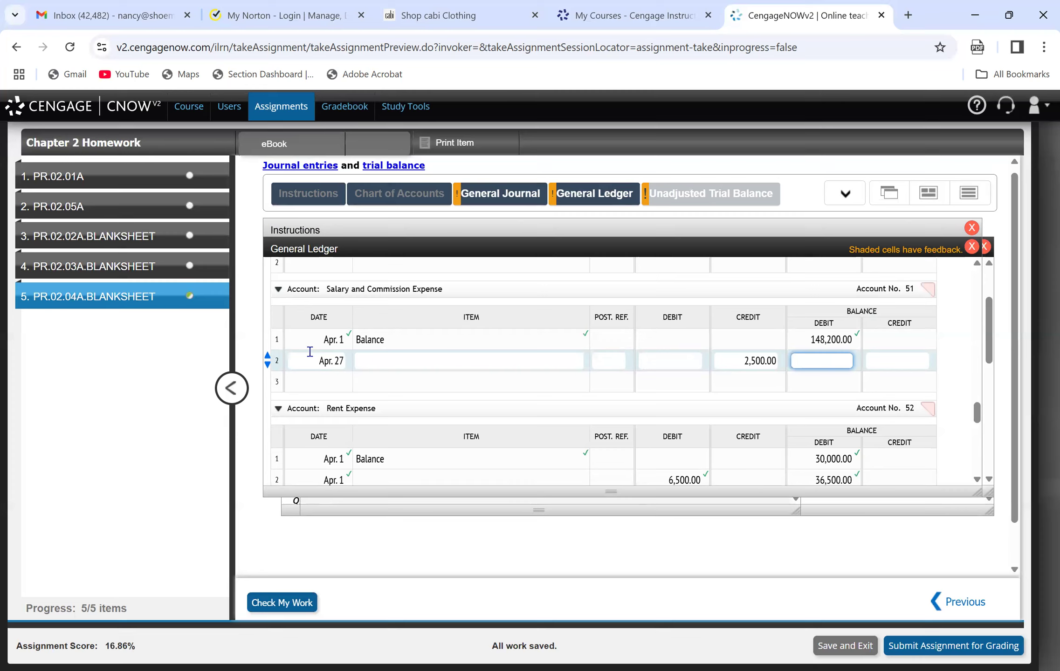
text(145700)
key(Return)
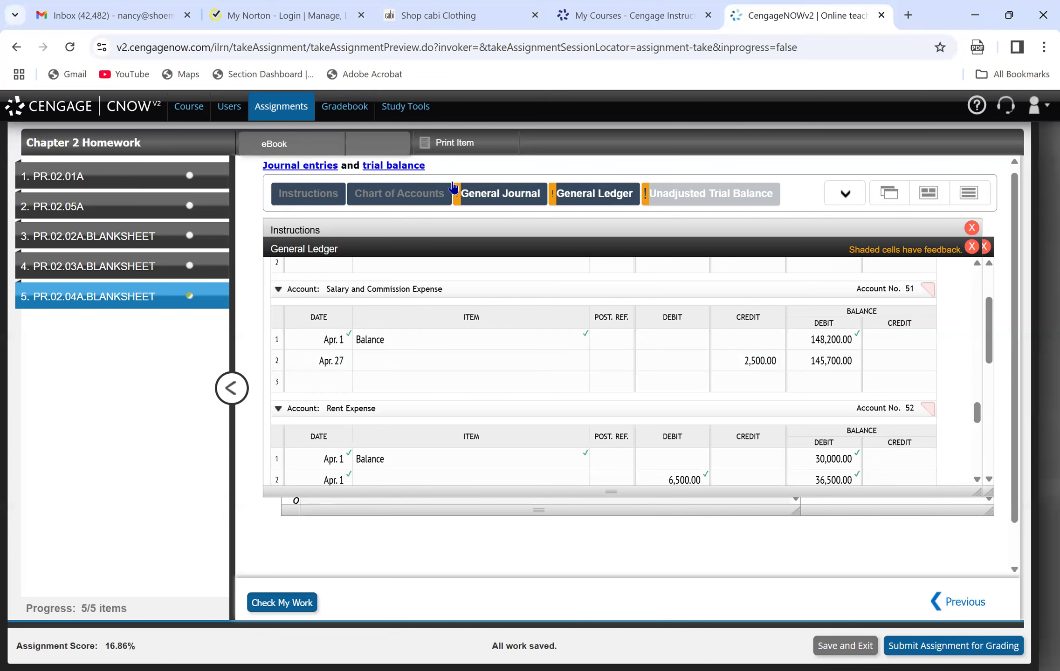
Consult the Apr. 28 journal entry and correct the item on line 1 of the Automobile Expense account to Balance.
click(491, 201)
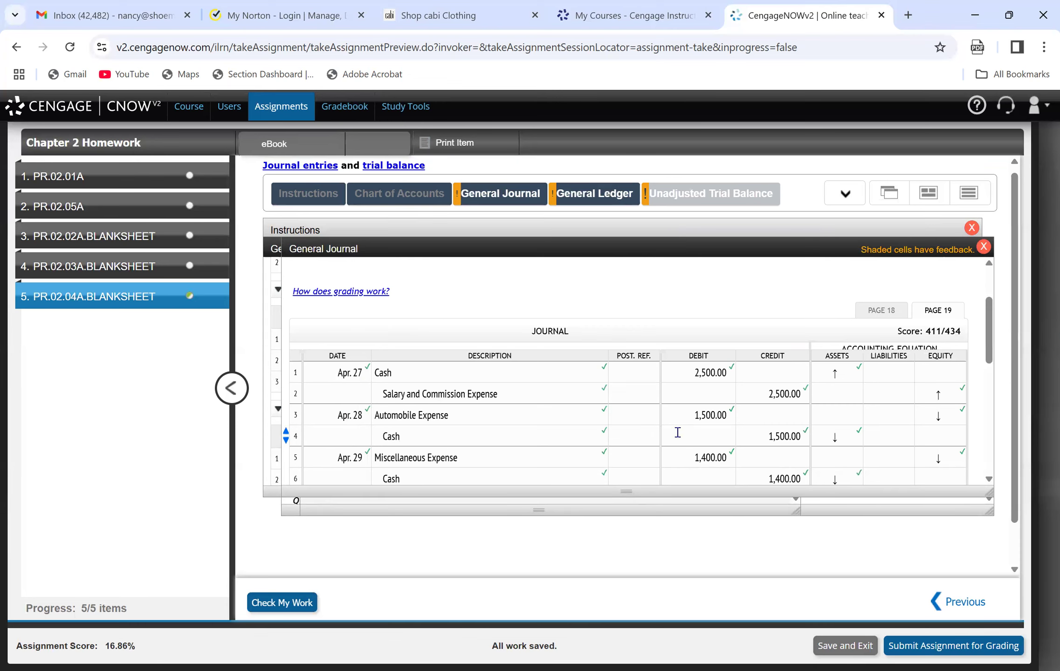
click(601, 192)
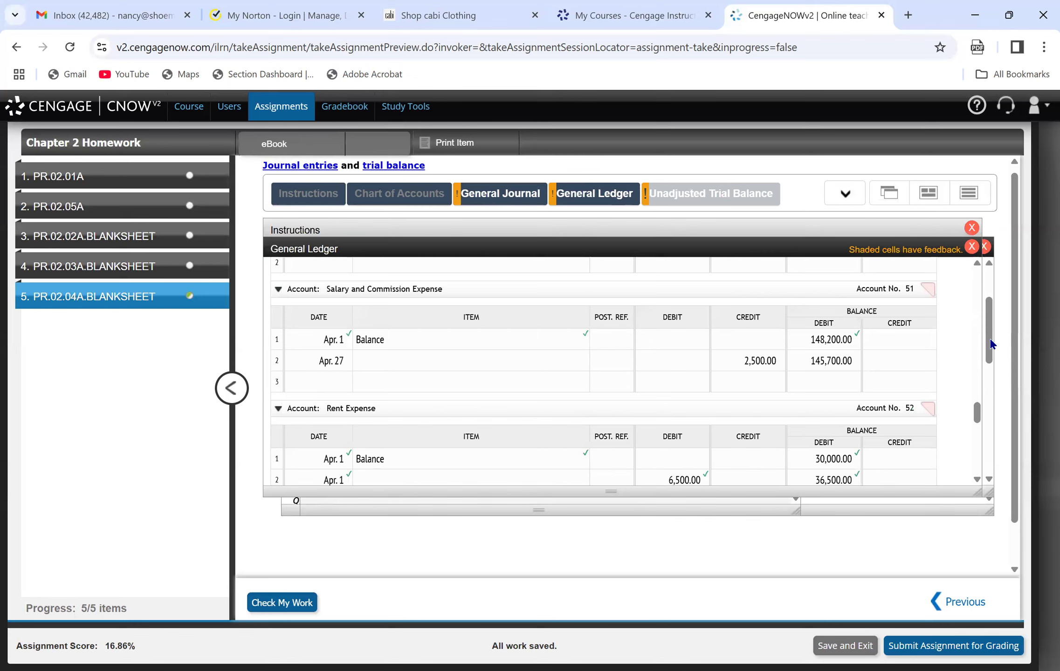
scroll(977, 417, down, 1)
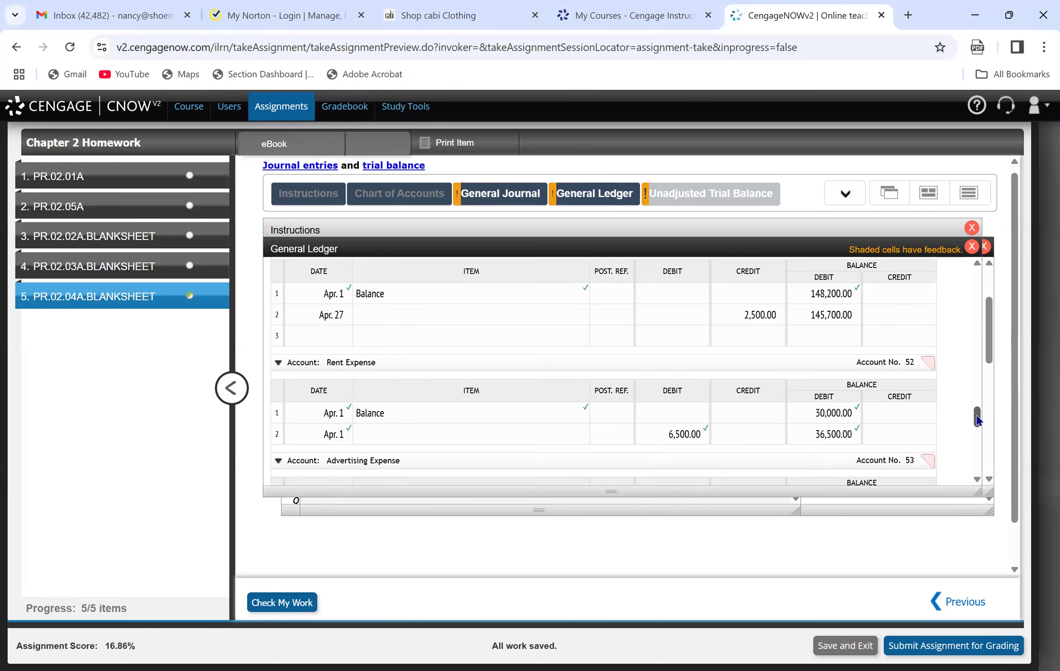
drag(977, 416, 983, 438)
click(371, 369)
key(BackSpace)
key(BackSpace)
key(BackSpace)
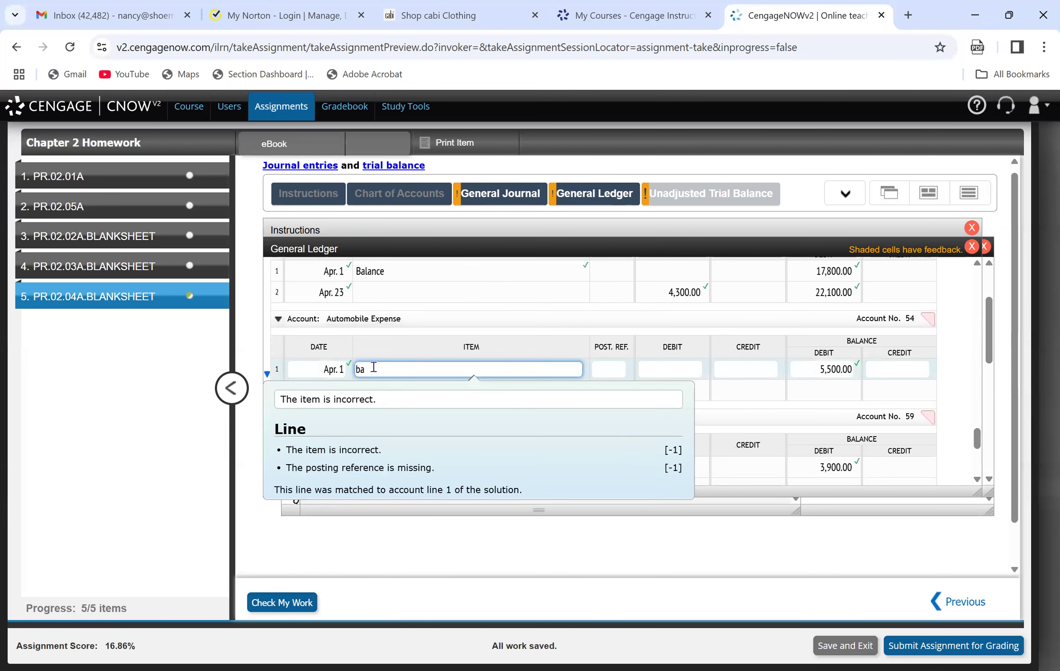
text(Balance)
click(338, 372)
Post line 2 of Automobile Expense as Apr. 28, debit 1,500, debit balance 7,000, and check the work.
click(326, 390)
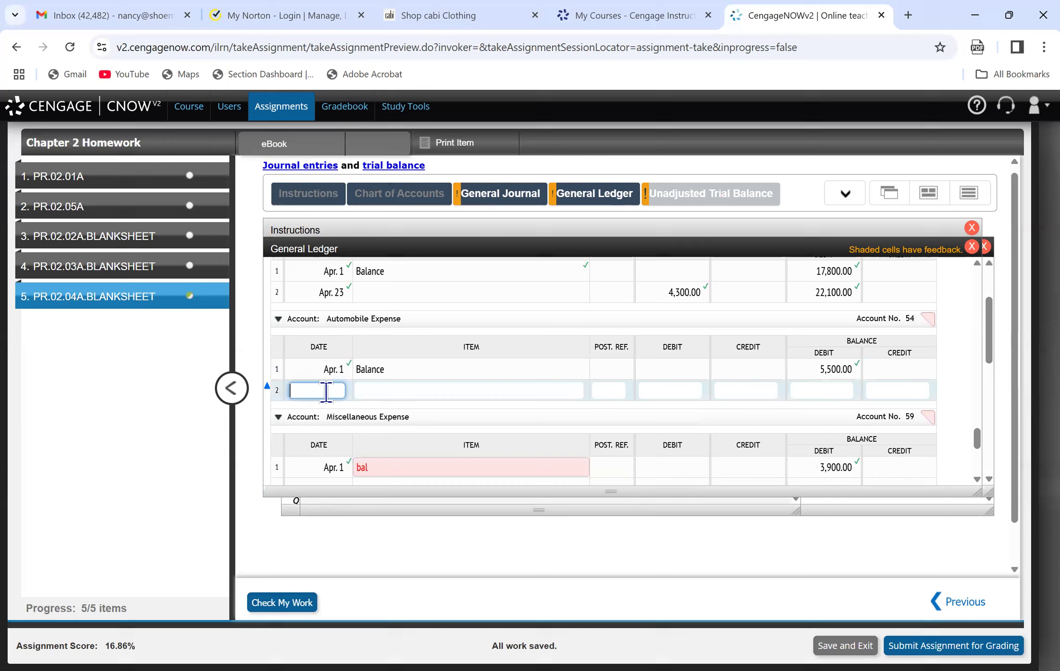
text(Apr. 28)
key(Tab)
key(Tab)
key(Tab)
text(1,500)
key(Tab)
key(Tab)
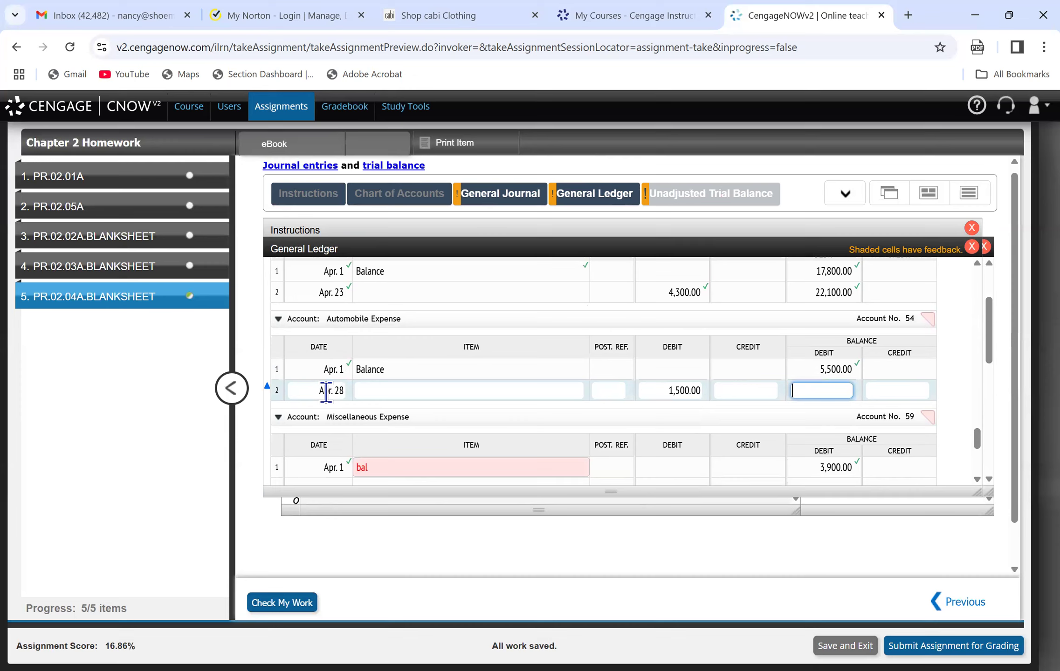
text(7000)
key(Return)
click(278, 605)
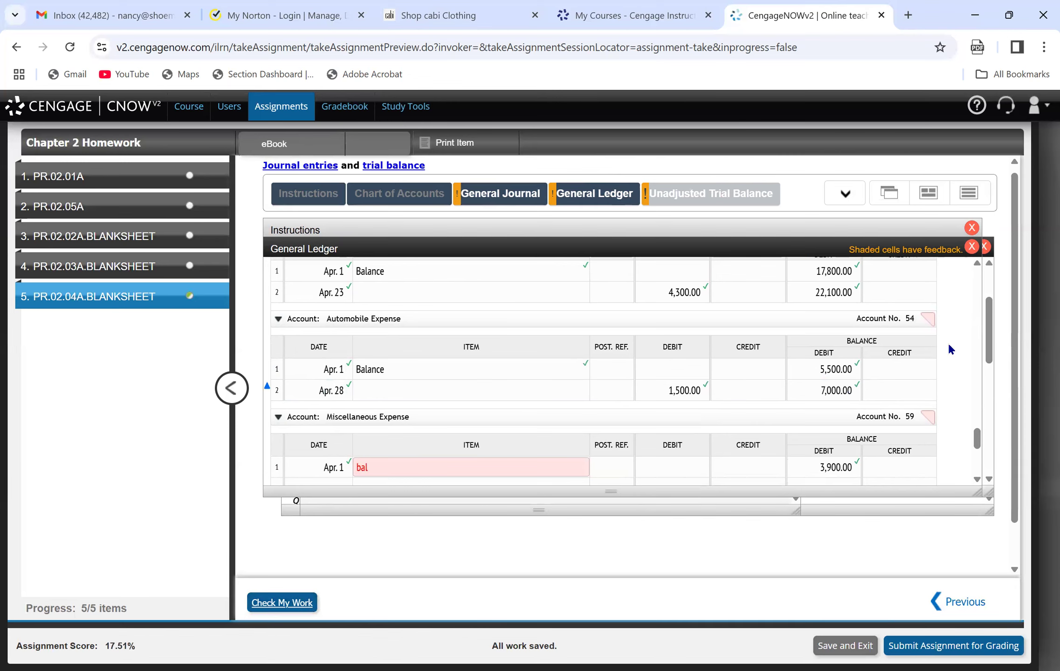
Post the Apr. 28 payment to line 9 of the Cash account with credit 1,500 and debit balance 26,350.
drag(978, 436, 961, 295)
scroll(964, 303, down, 2)
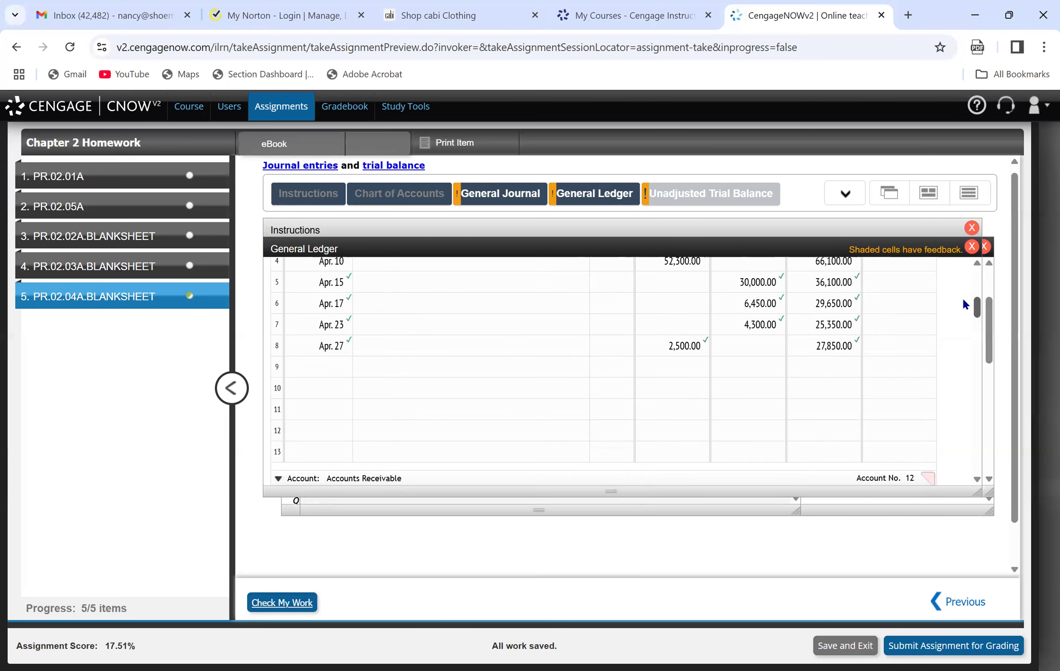
click(321, 369)
text(April)
key(Tab)
key(Tab)
key(Tab)
text(1500)
key(Tab)
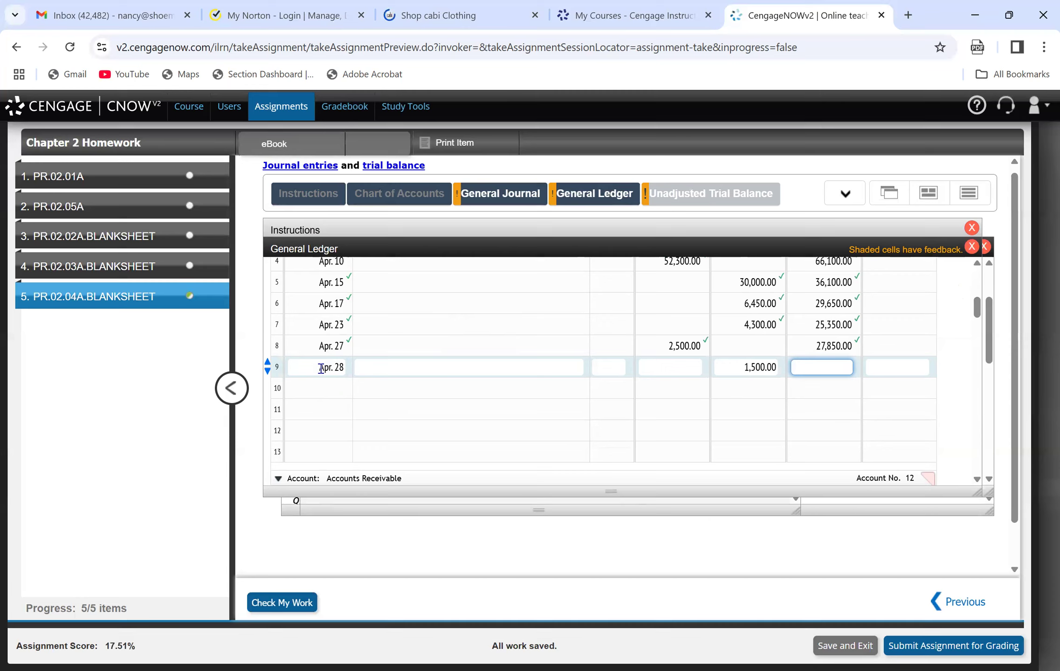
text(26350)
click(361, 392)
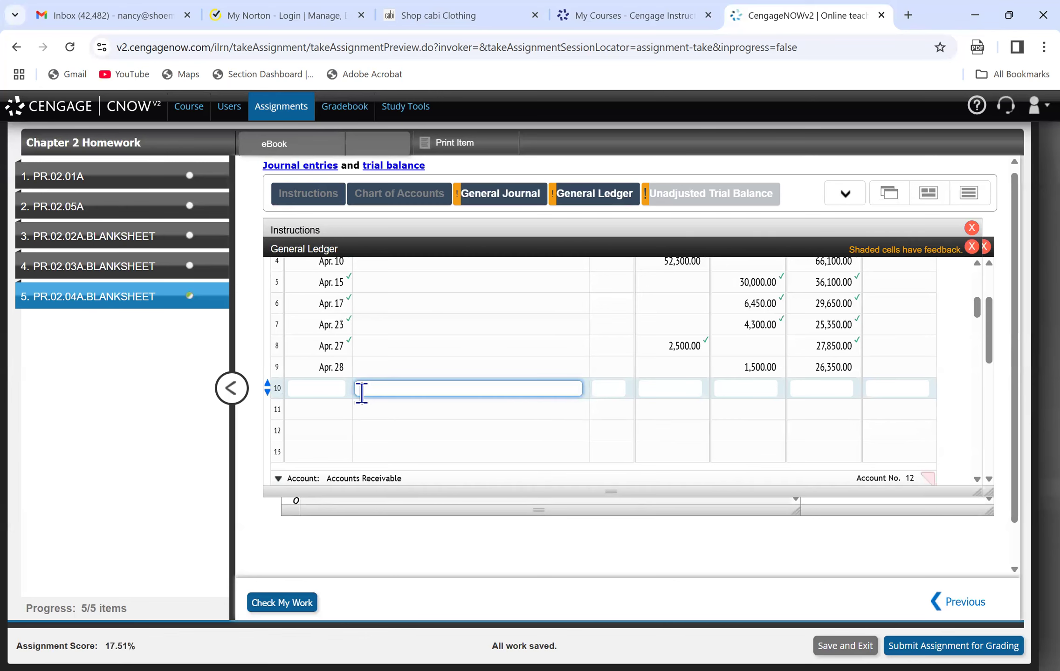
Consult the Apr. 29 journal entry and correct the item on line 1 of the Miscellaneous Expense account to Balance.
click(496, 194)
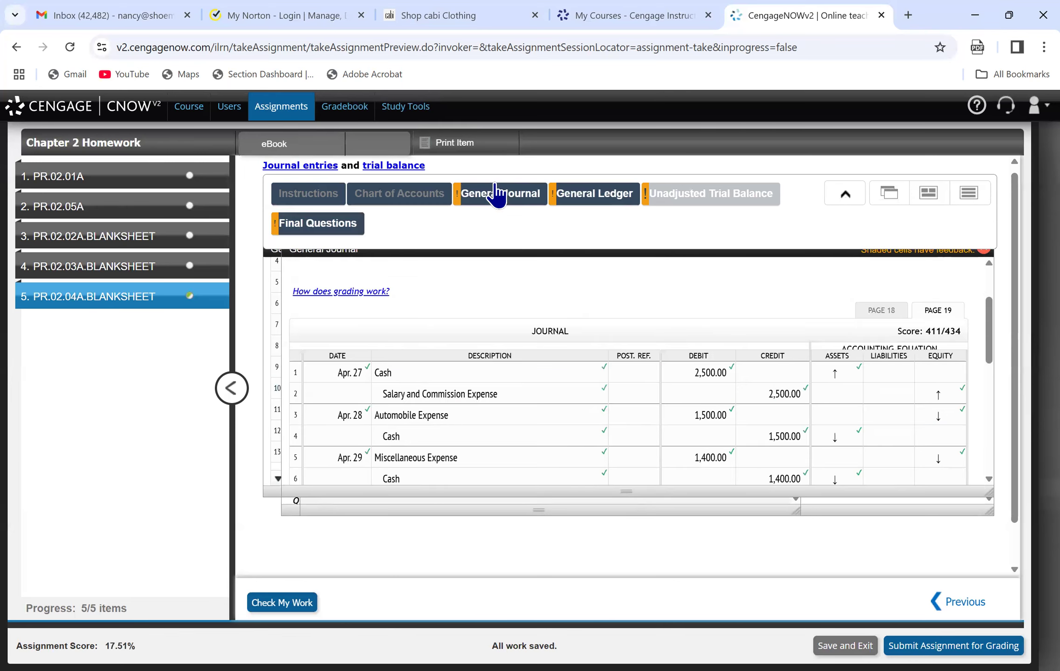
drag(988, 346, 995, 378)
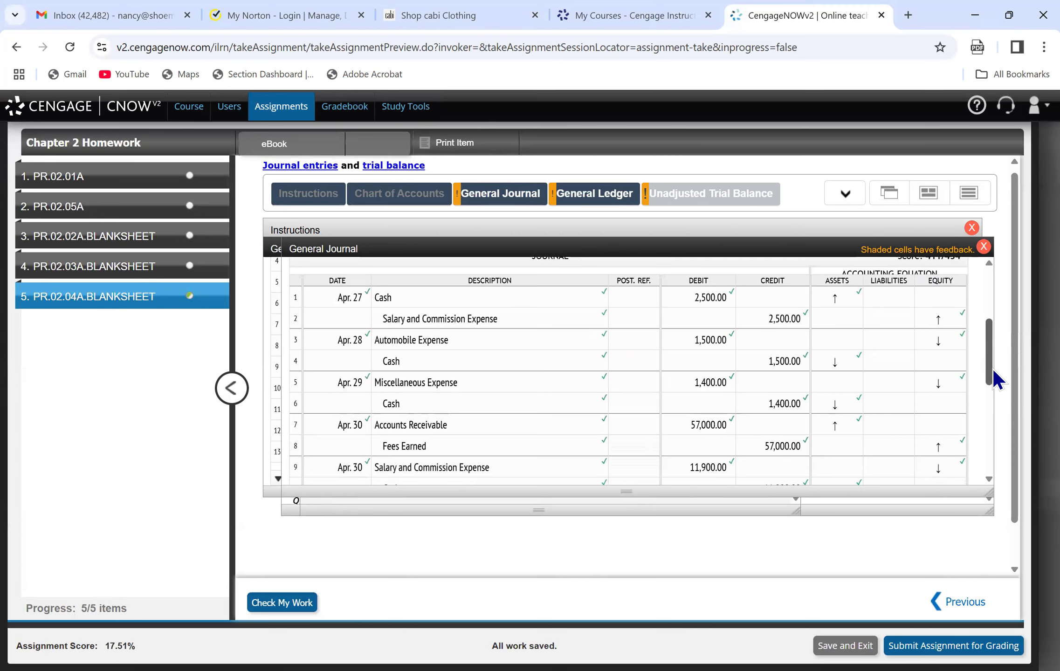
click(573, 187)
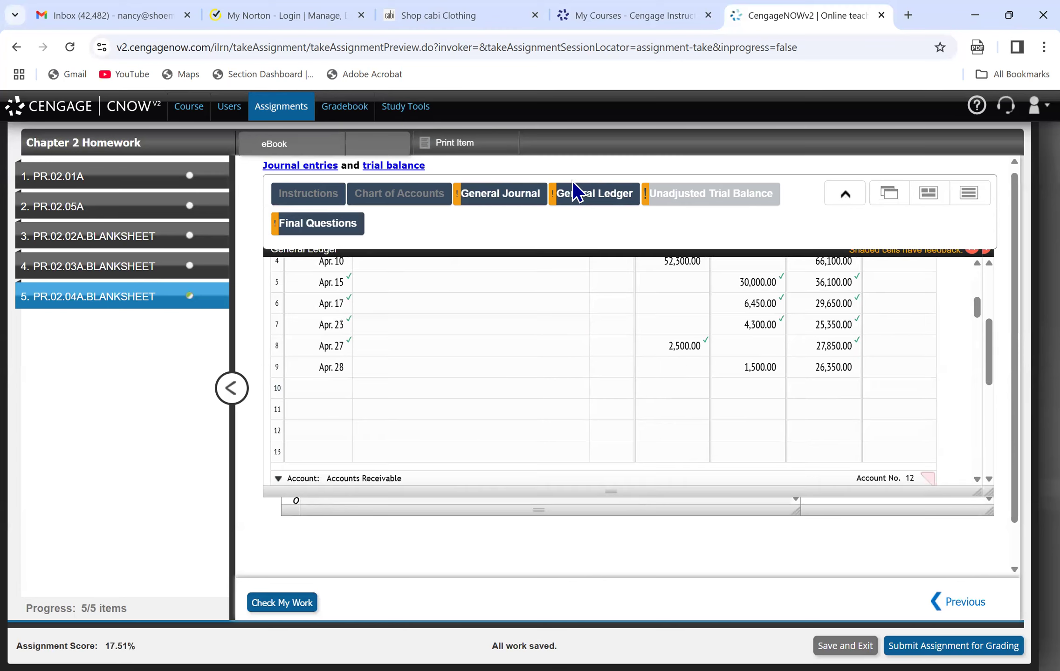
drag(972, 306, 990, 440)
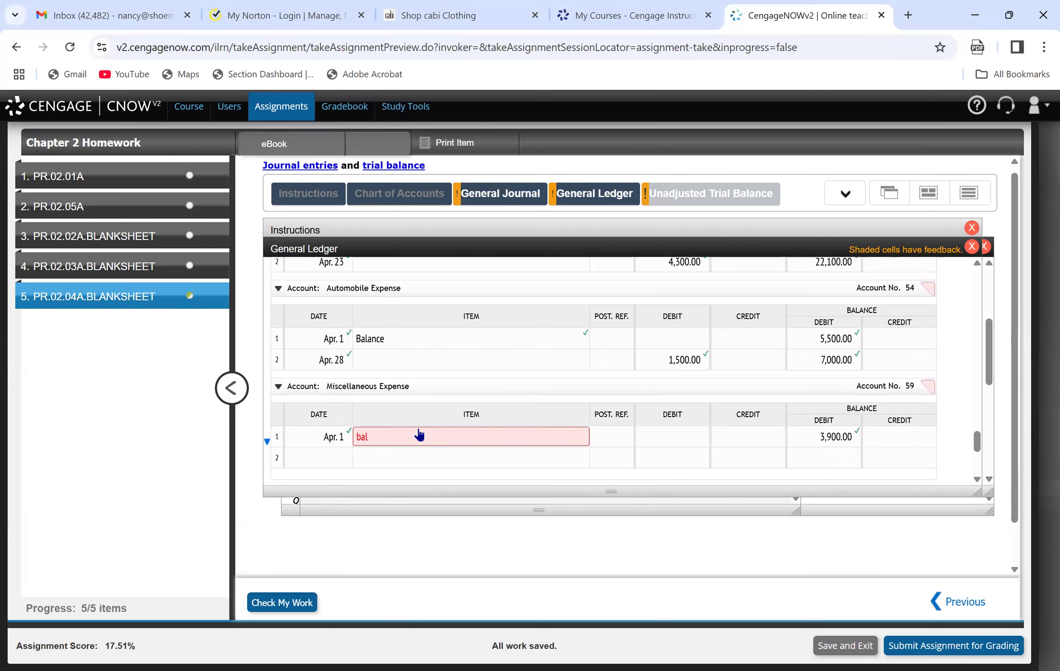
click(419, 434)
key(BackSpace)
key(BackSpace)
key(BackSpace)
text(Balance)
key(Tab)
Record line 2 of the Miscellaneous Expense account as Apr. 29, debit 1,400.
key(Tab)
text(1)
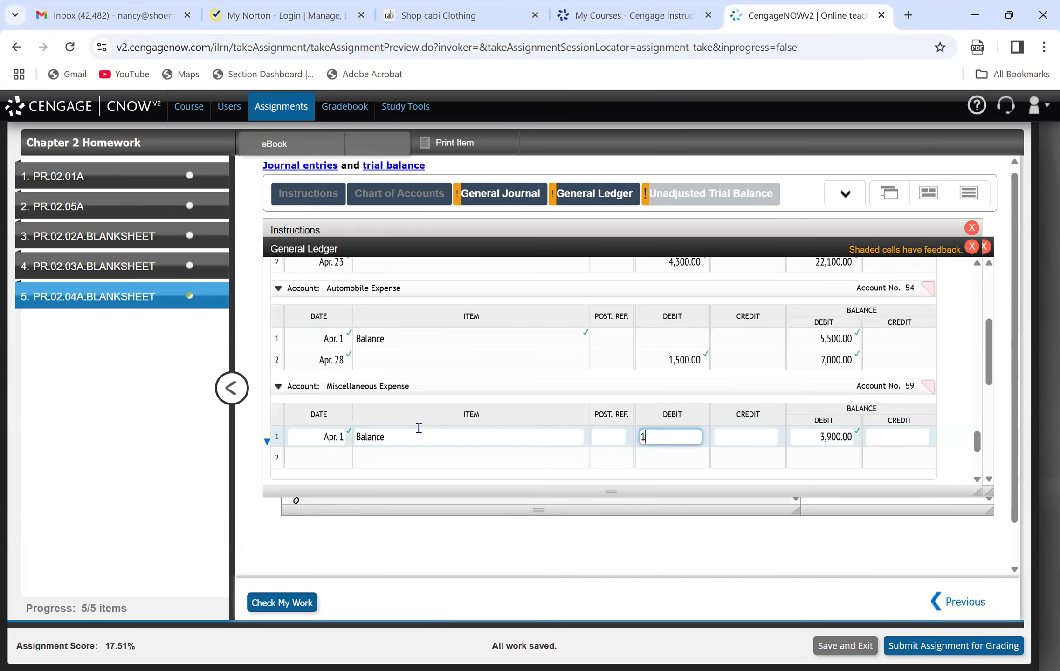
key(BackSpace)
click(322, 454)
text(April 29)
key(Tab)
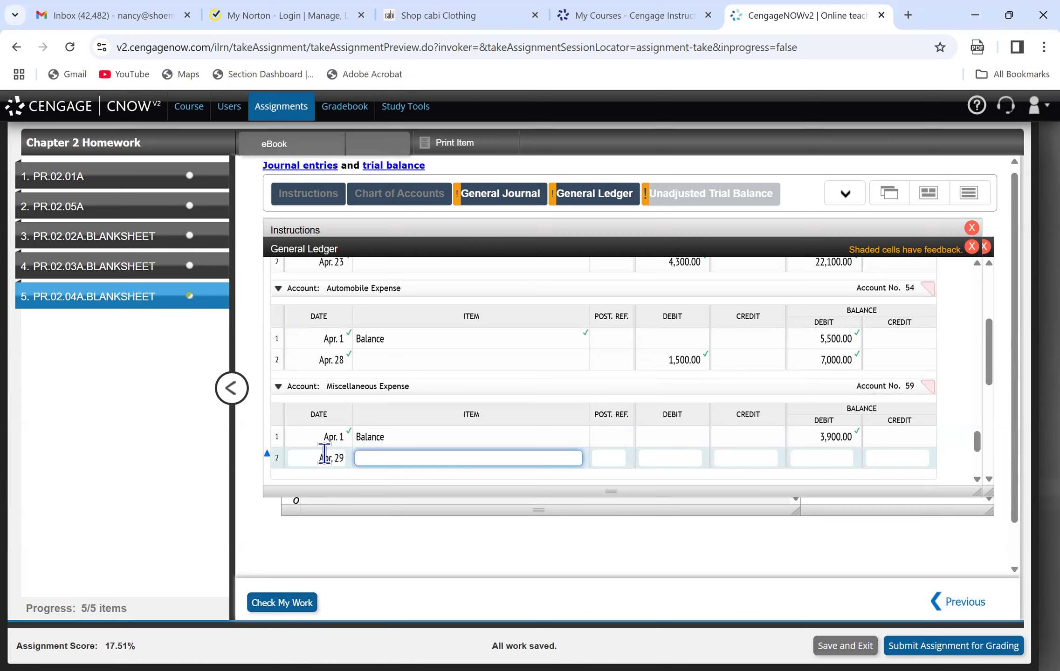
key(Tab)
key(Tab)
text(1400)
Enter the debit balance 5,300 on line 2 of Miscellaneous Expense and check the work.
key(Tab)
key(Tab)
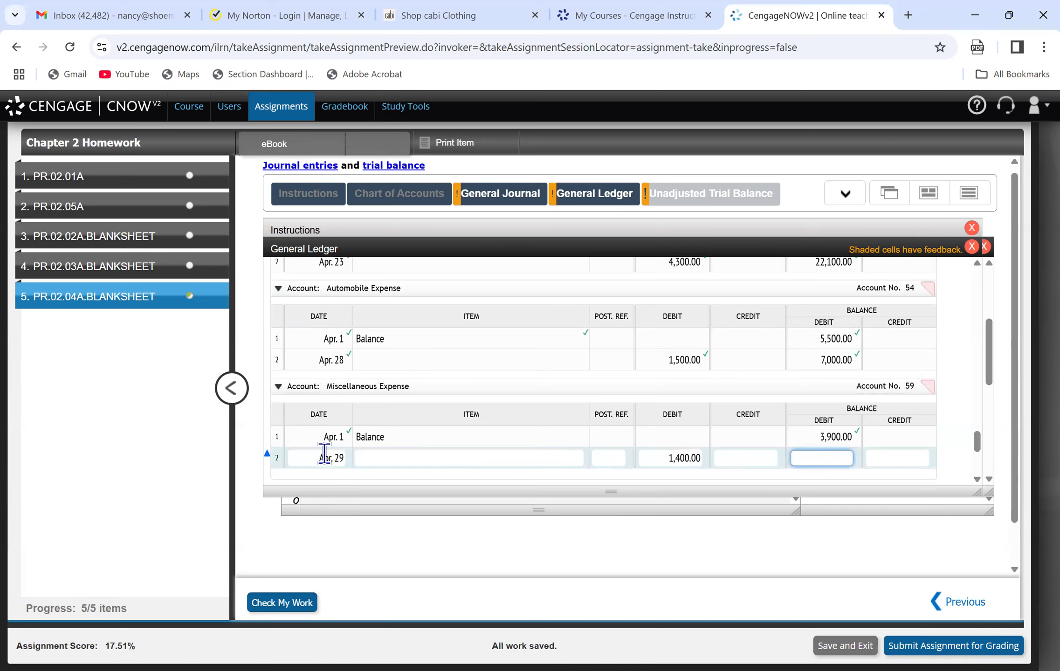
text(5399)
key(Tab)
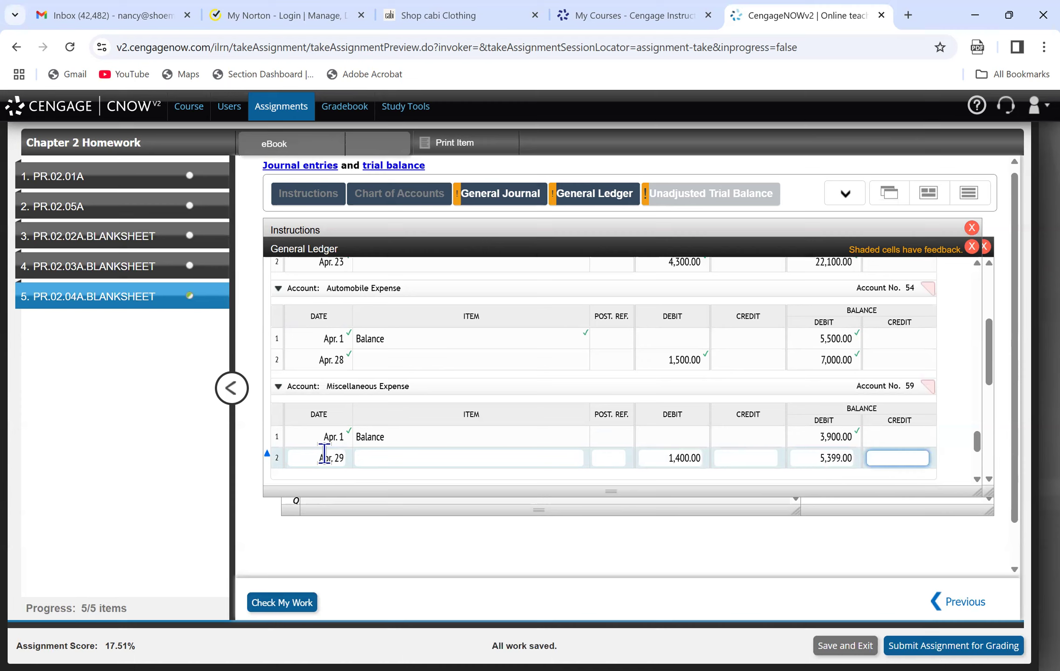
key(shift+Tab)
text(530)
key(BackSpace)
key(BackSpace)
key(BackSpace)
key(BackSpace)
key(BackSpace)
key(BackSpace)
key(BackSpace)
text(5300)
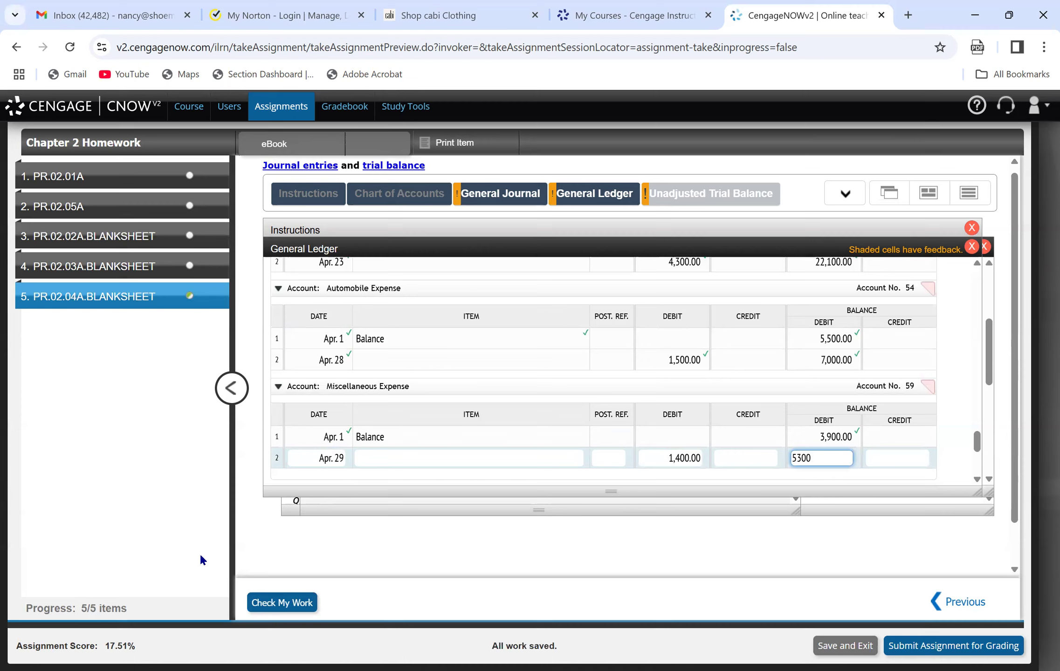
click(286, 604)
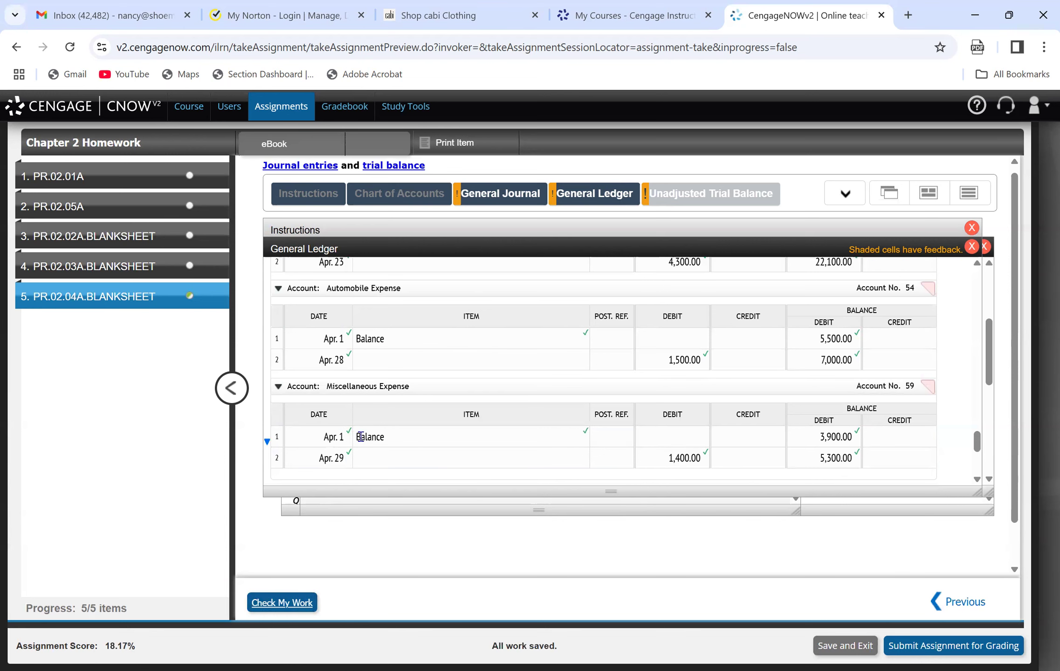
Post line 10 of the Cash account as Apr. 29, credit 1,400, debit balance 24,950, and check the work.
drag(979, 441, 967, 313)
click(323, 350)
text(Apr. 29)
key(Tab)
key(Tab)
key(Tab)
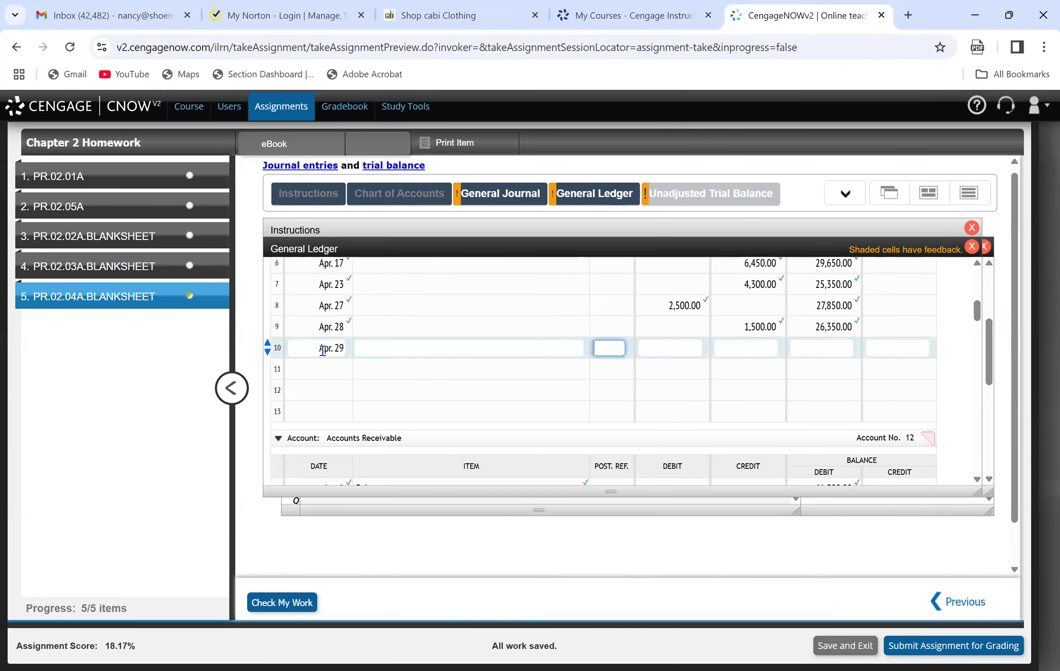
key(Tab)
text(1400)
key(Tab)
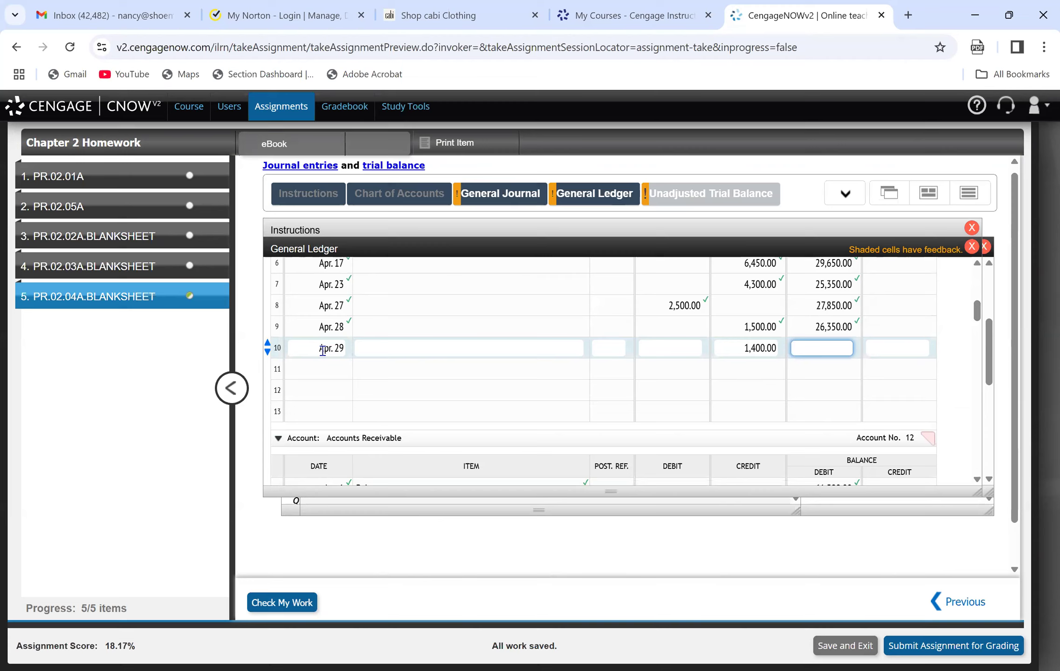
text(24950)
click(395, 378)
click(283, 604)
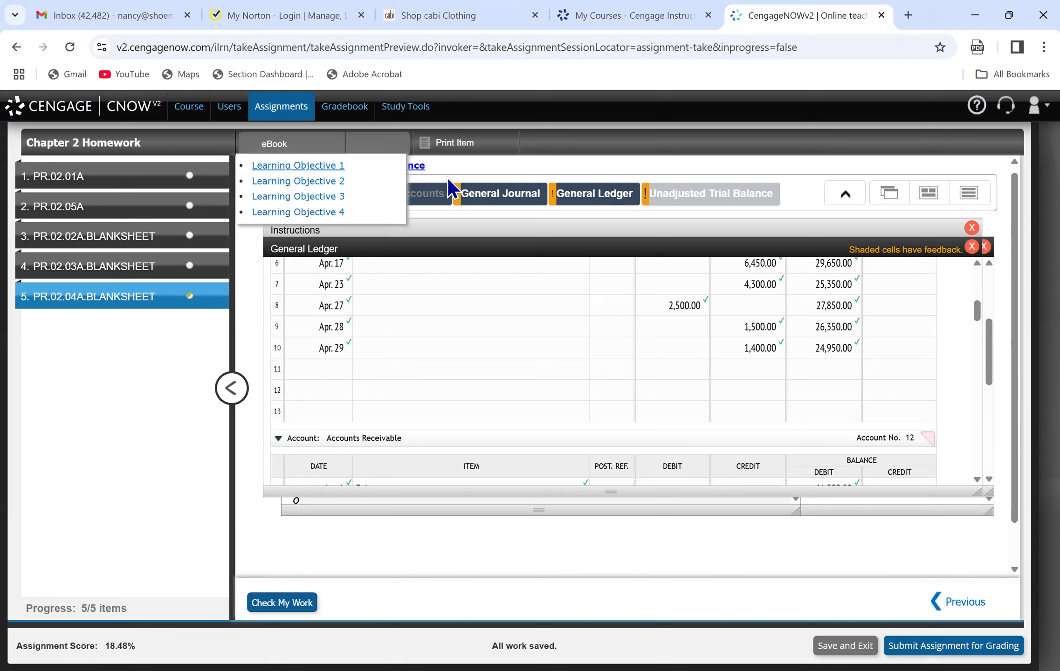
Consult the Apr. 30 journal entries and record line 3 of the Accounts Receivable account as Apr. 30, debit 57,000.
click(489, 196)
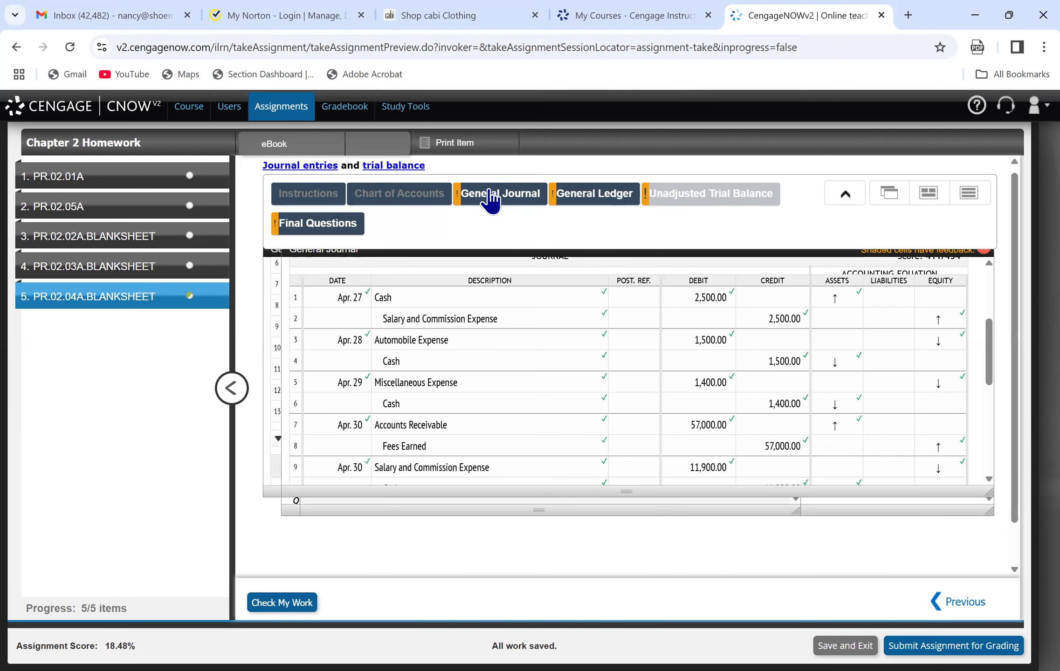
click(603, 195)
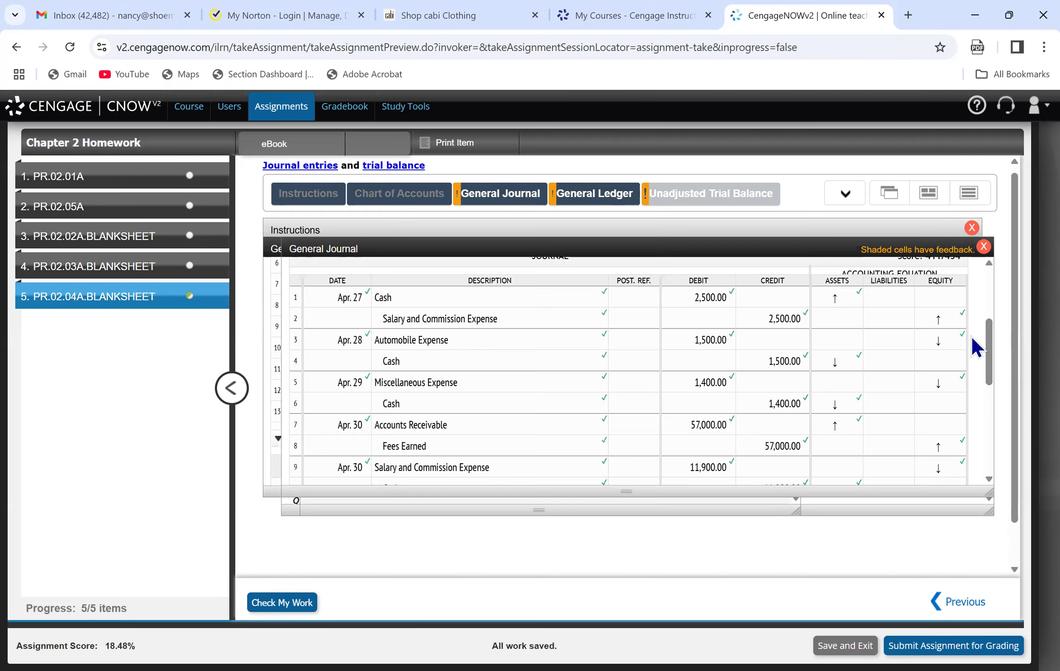
drag(988, 344, 1006, 419)
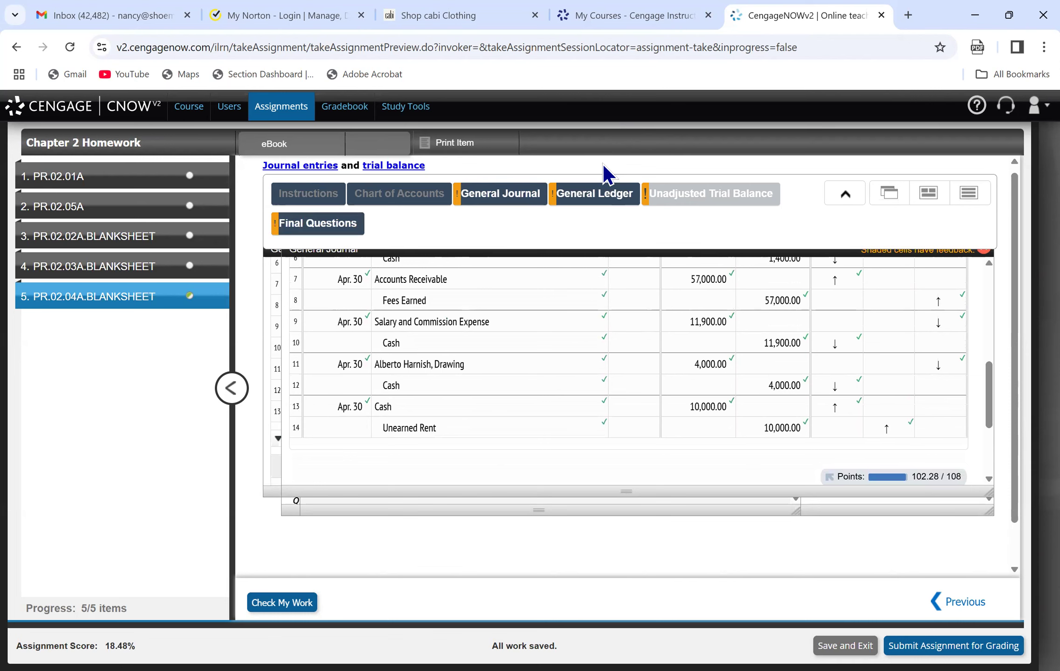
click(585, 200)
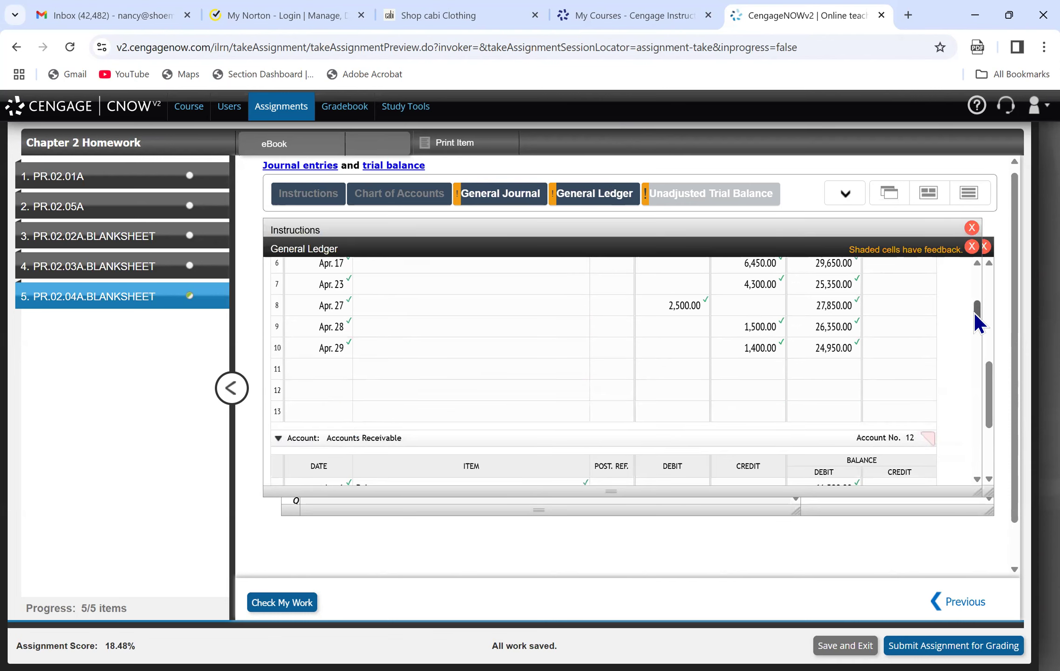
drag(976, 321, 980, 333)
click(307, 415)
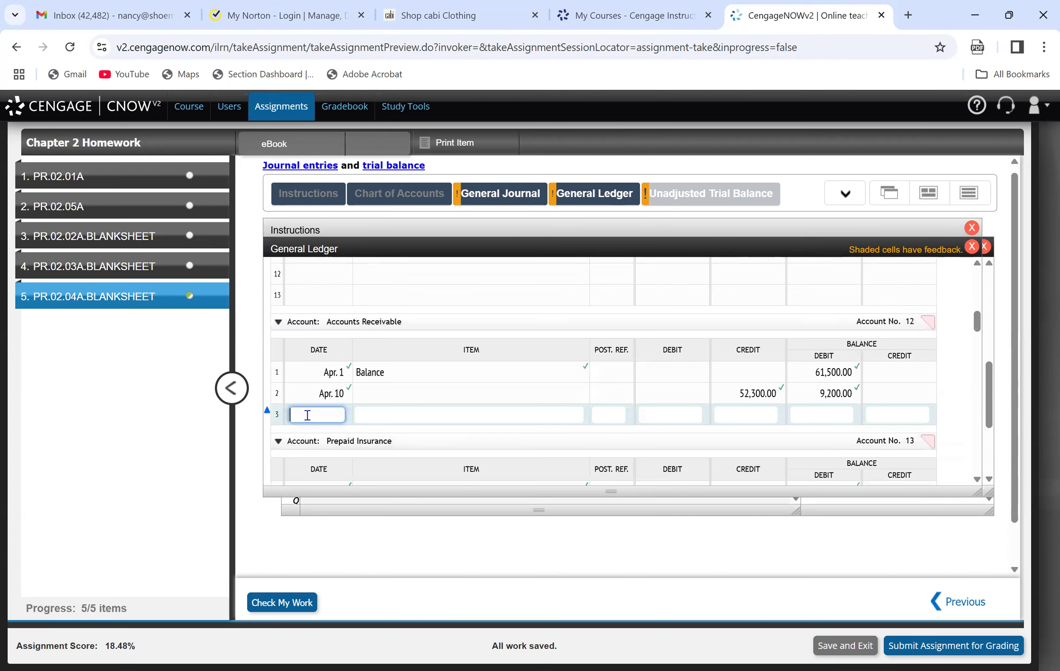
text(Apr. 30)
key(Tab)
key(Tab)
key(Tab)
text(57000)
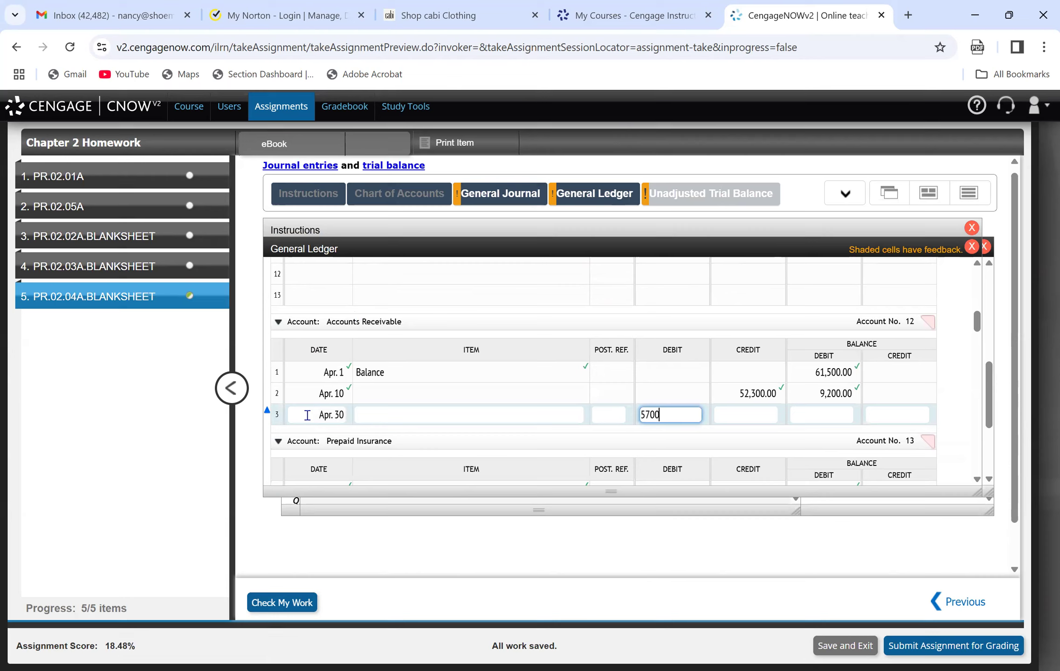
Enter the debit balance 66,200 on line 3 of Accounts Receivable and check the work.
key(Tab)
key(Tab)
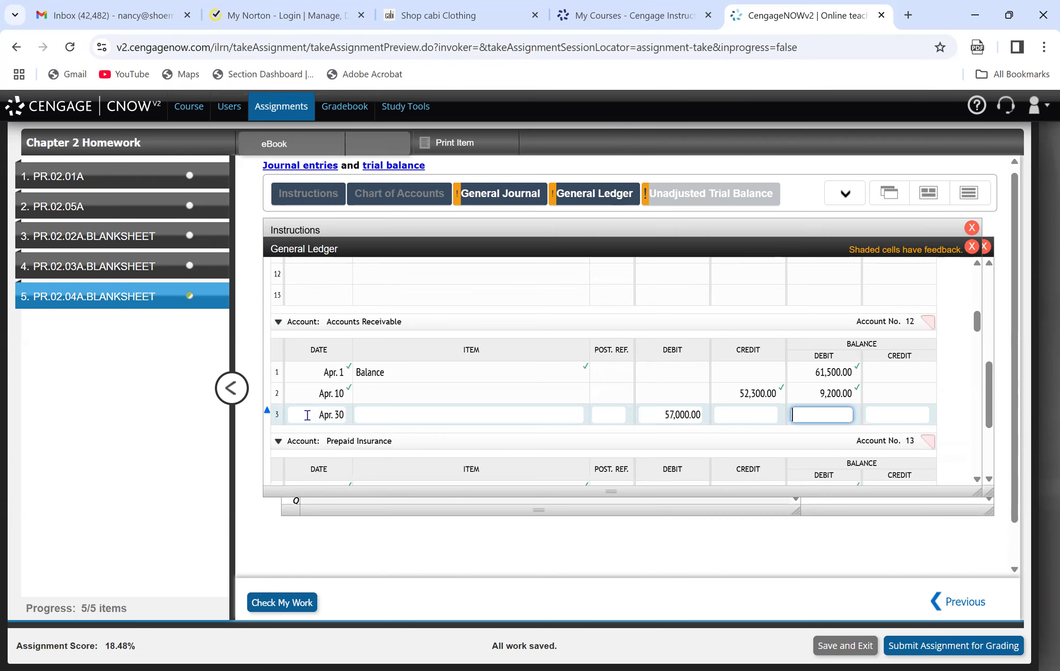
text(66200)
key(Tab)
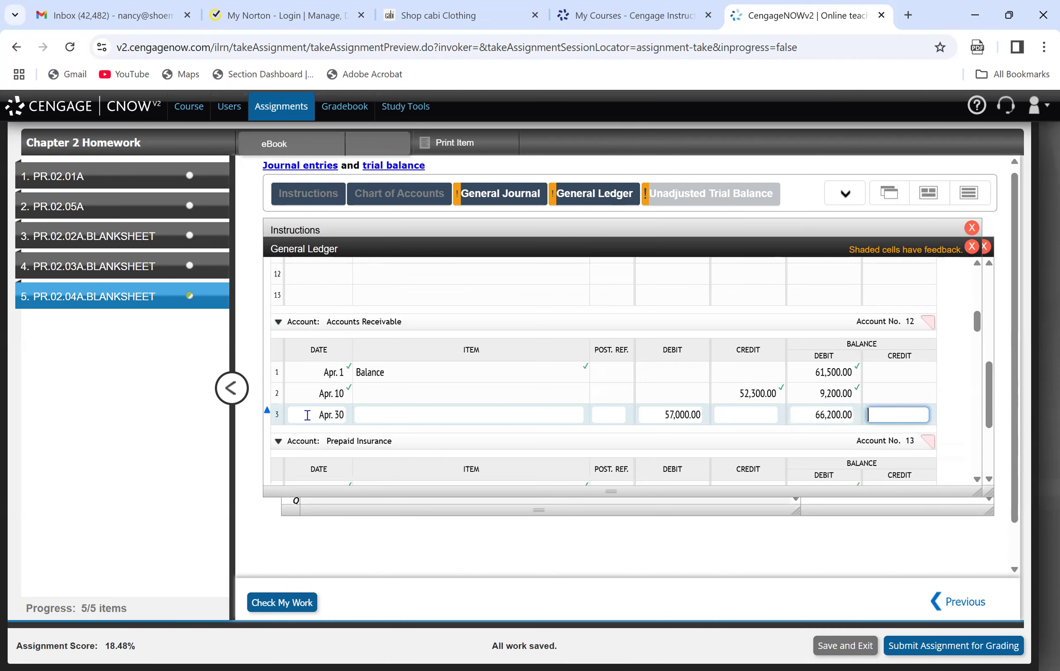
click(282, 601)
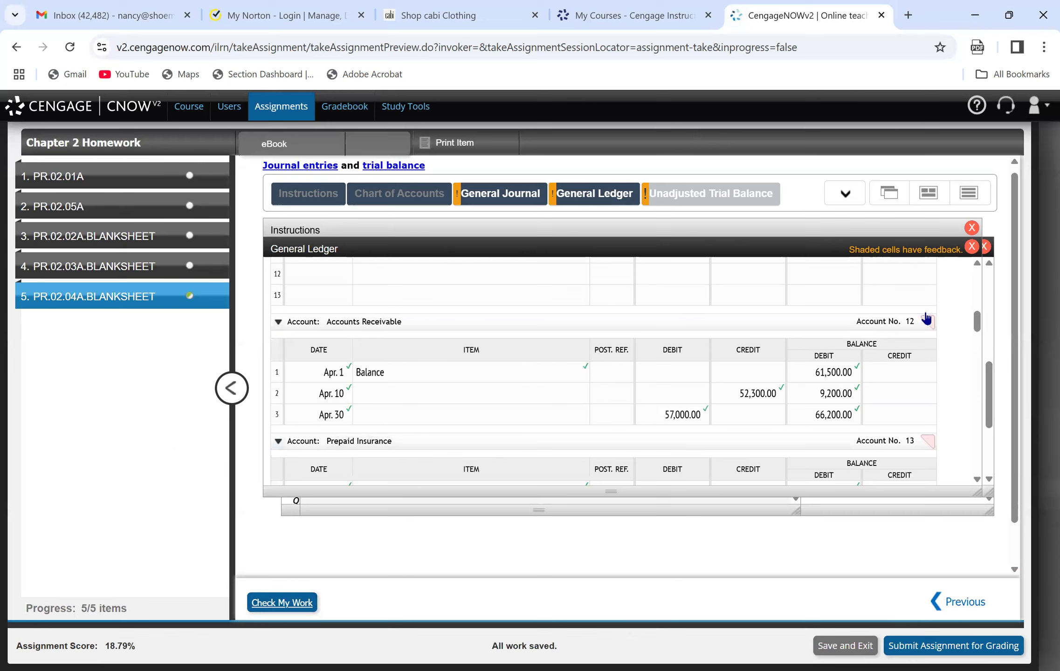
Post line 2 of the Fees Earned account as Apr. 30, credit 57,000, credit balance 297,000, and check the work.
mouse_move(977, 332)
mouse_down()
mouse_move(998, 397)
mouse_move(885, 388)
mouse_up()
click(328, 385)
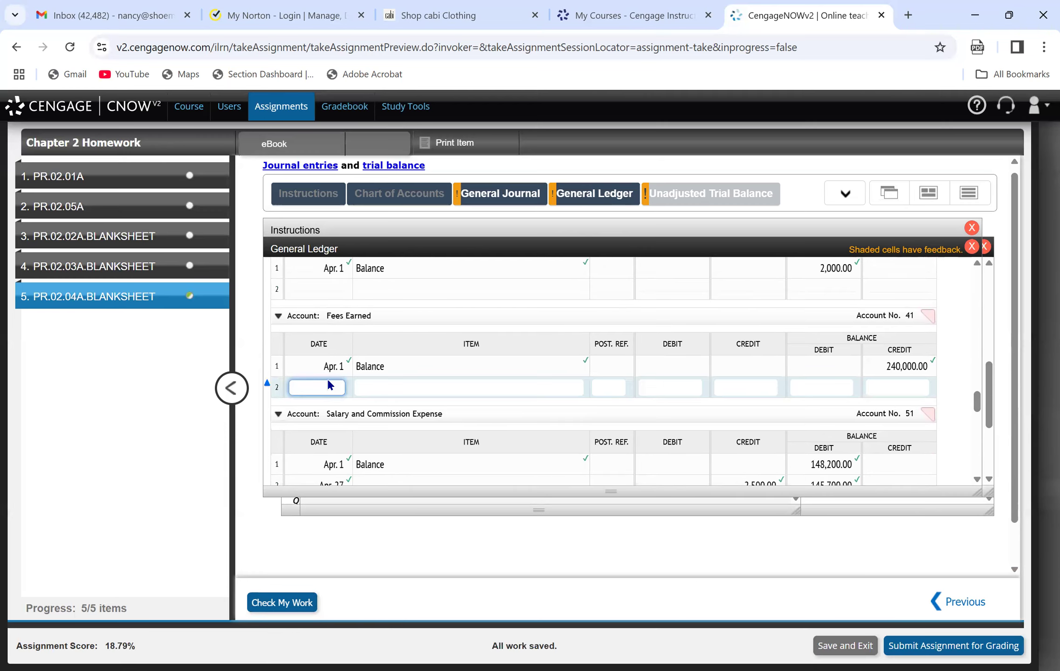
text(April 30)
key(Tab)
key(Tab)
key(Tab)
key(Tab)
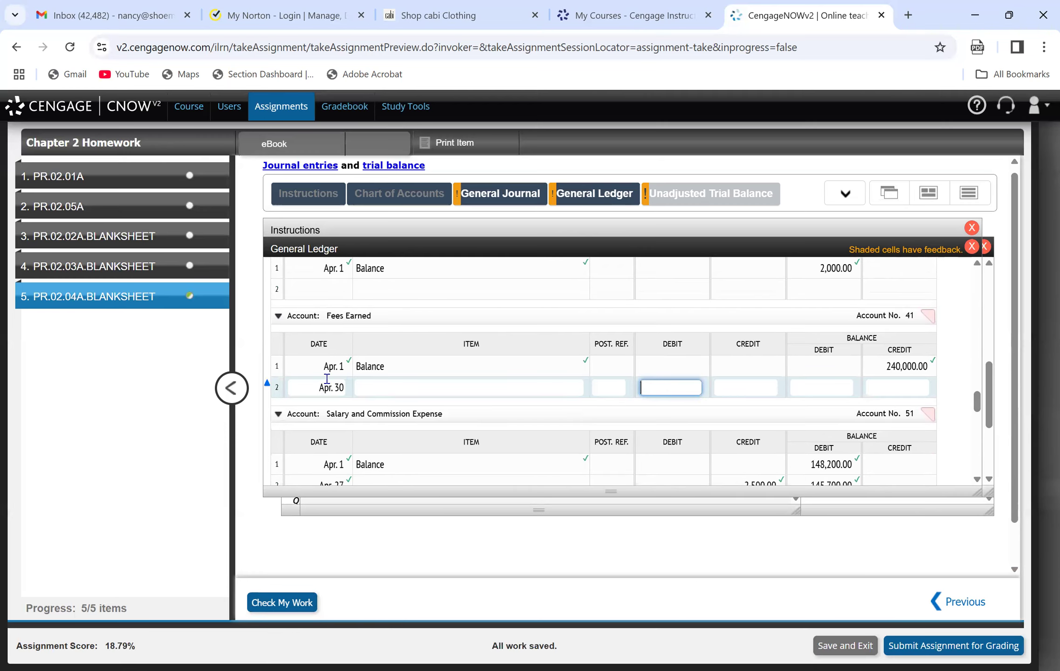
text(57,000)
key(Tab)
key(Tab)
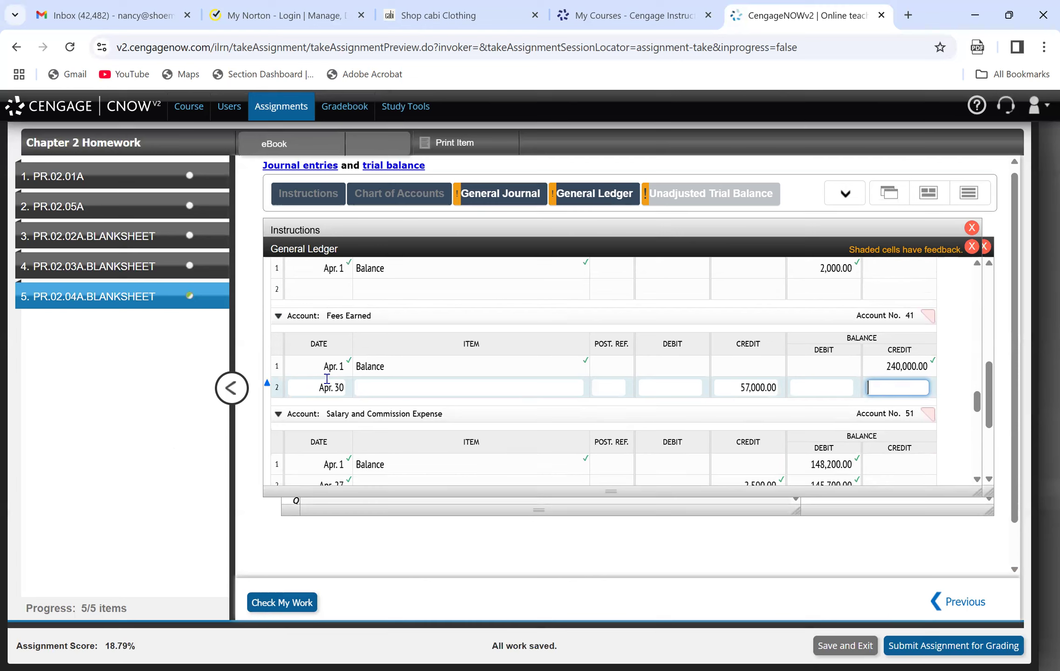
text(297000)
click(282, 606)
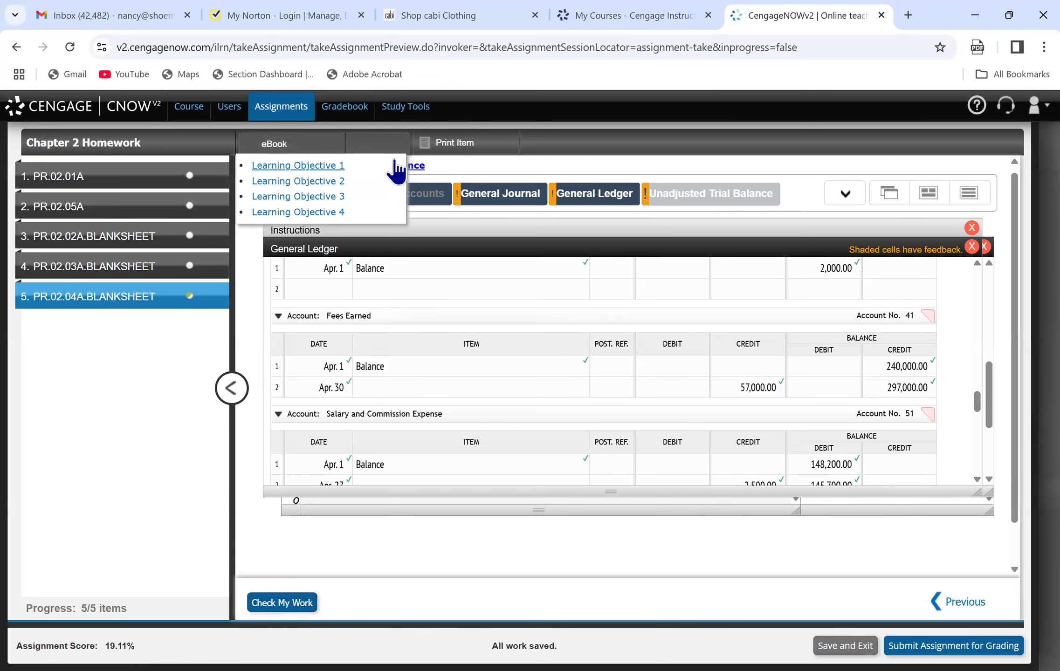
Consult the general journal and record line 3 of the Salary and Commission Expense account as Apr. 30, debit 11,900.
click(499, 195)
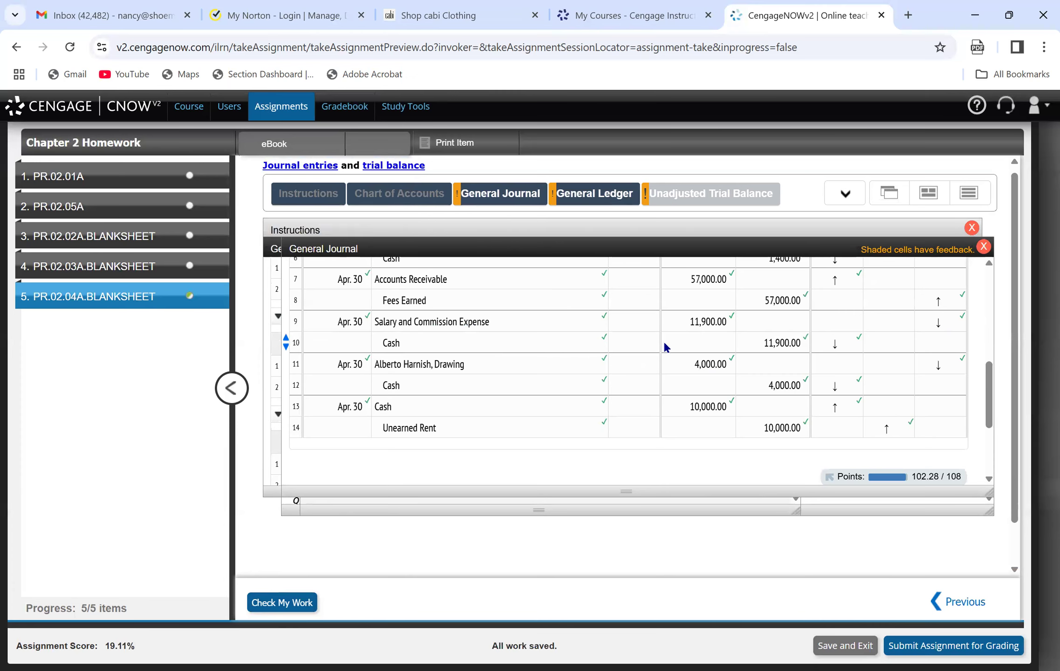
click(592, 198)
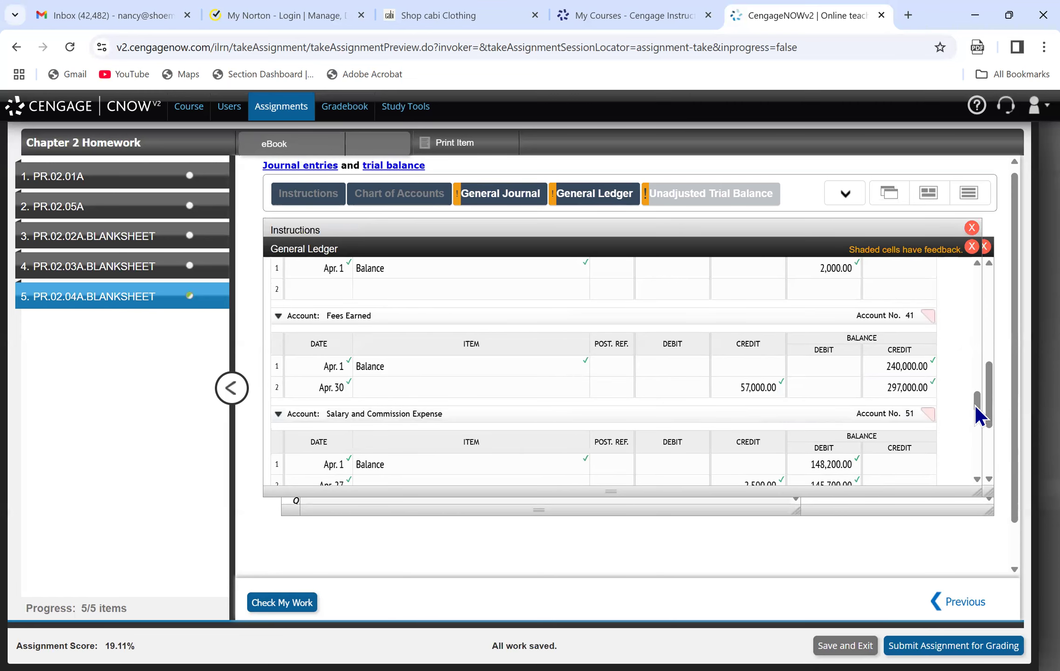
drag(976, 406, 976, 414)
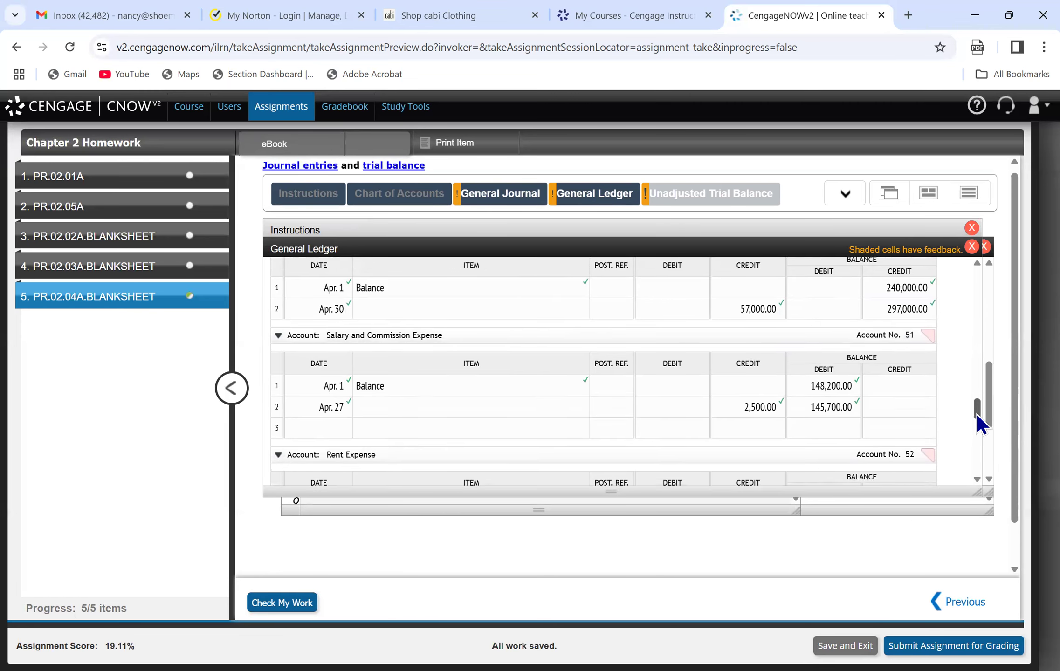
click(310, 419)
text(A)
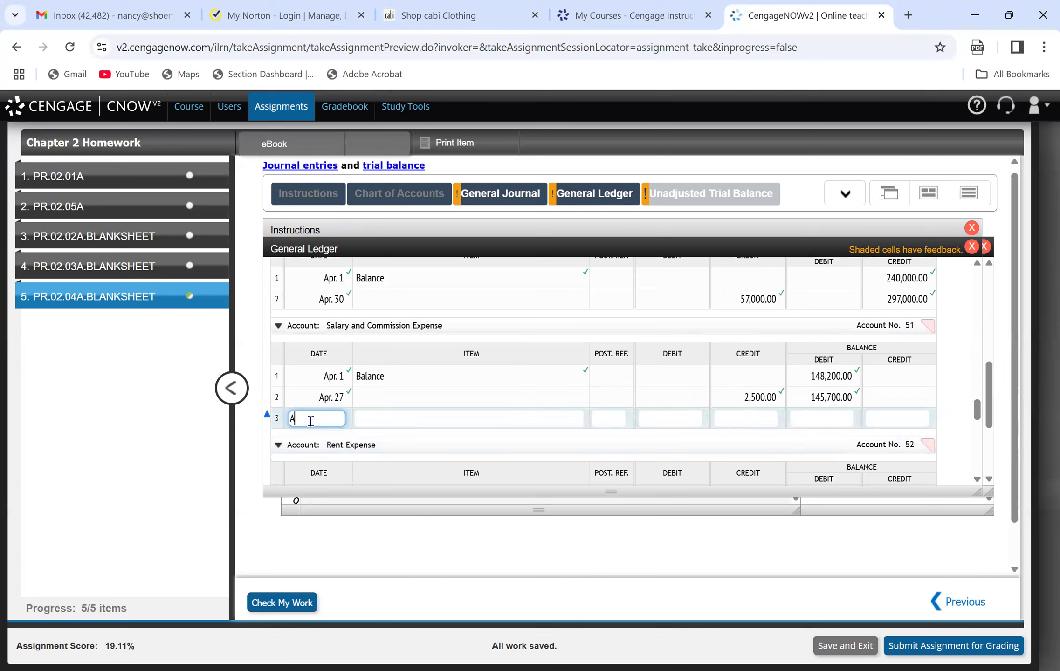
text(pr. 30)
key(Tab)
key(Tab)
key(Tab)
text(11,900)
Enter the debit balance 157,600 on line 3 of Salary and Commission Expense and check the work.
key(Tab)
key(Tab)
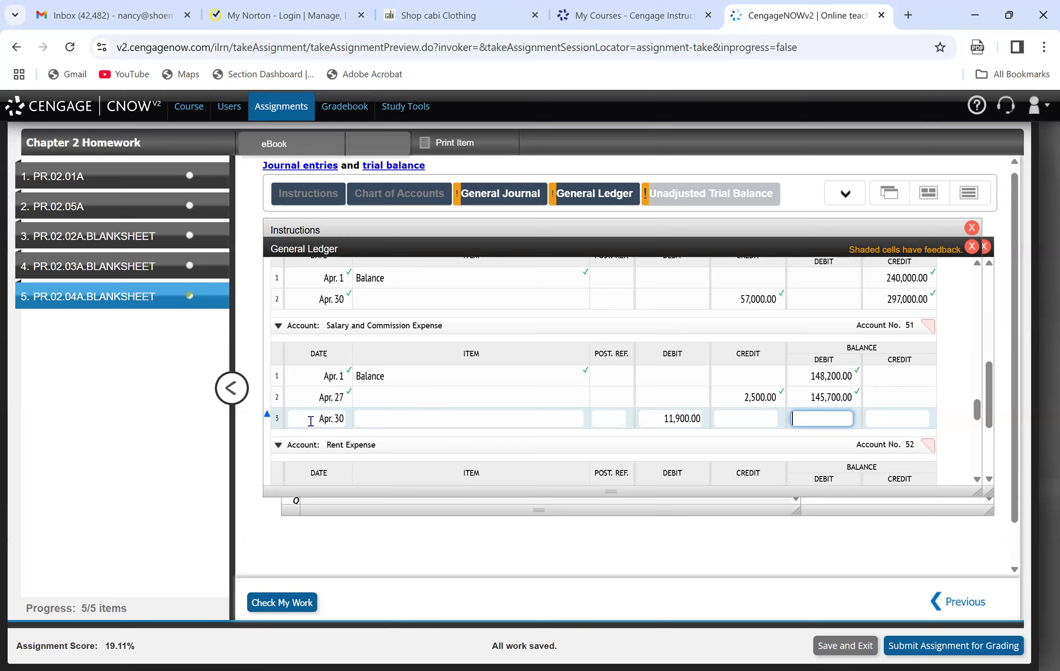
text(157600)
key(Tab)
click(251, 600)
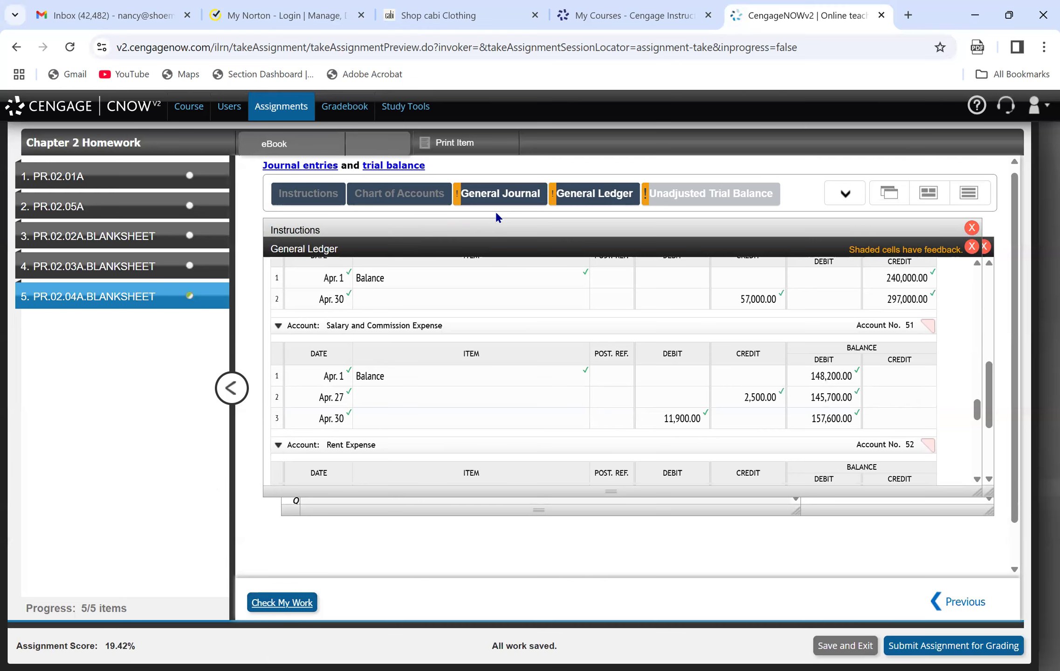
Post line 11 of the Cash account as Apr. 30, credit 11,900, debit balance 13,050, and check the work.
drag(975, 411, 976, 314)
click(336, 331)
text(Apr. 30)
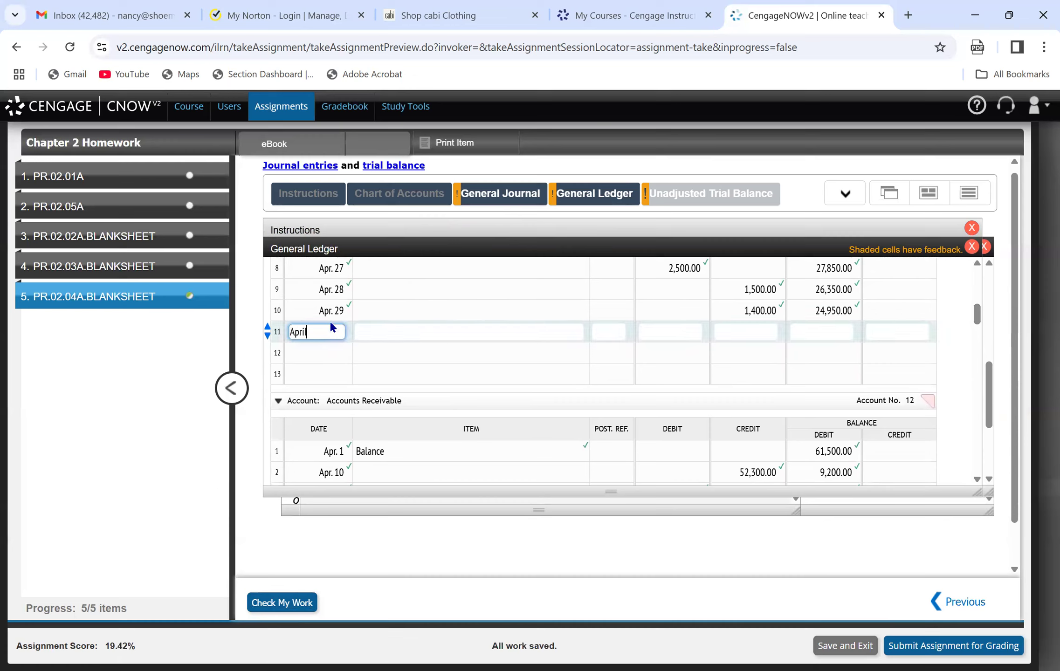
key(Tab)
key(Tab)
key(Tab)
key(Tab)
text(11900)
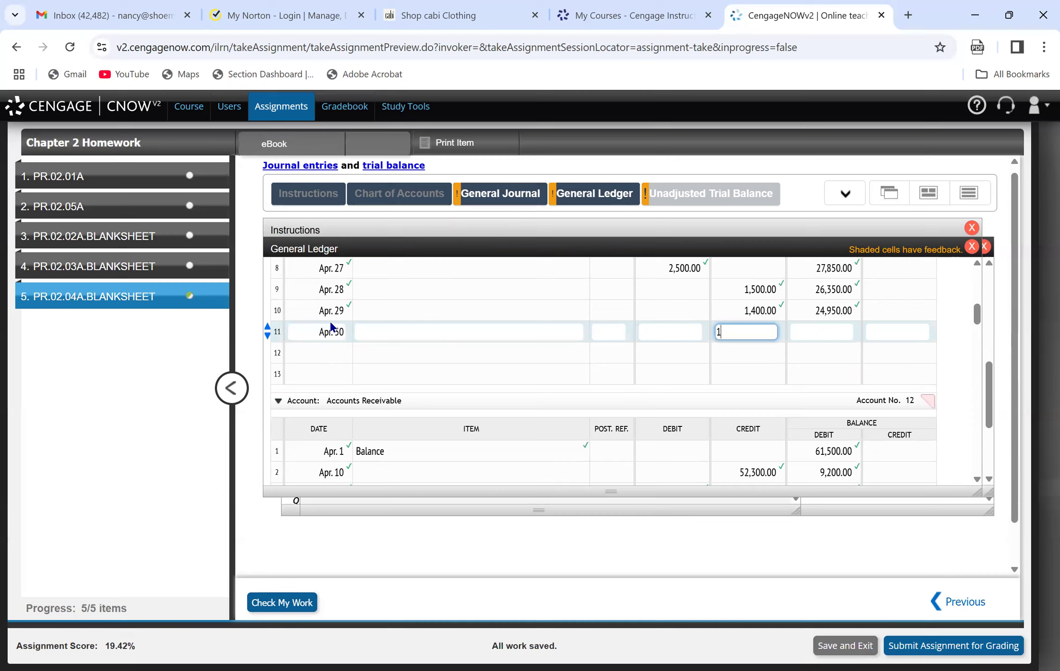
key(Tab)
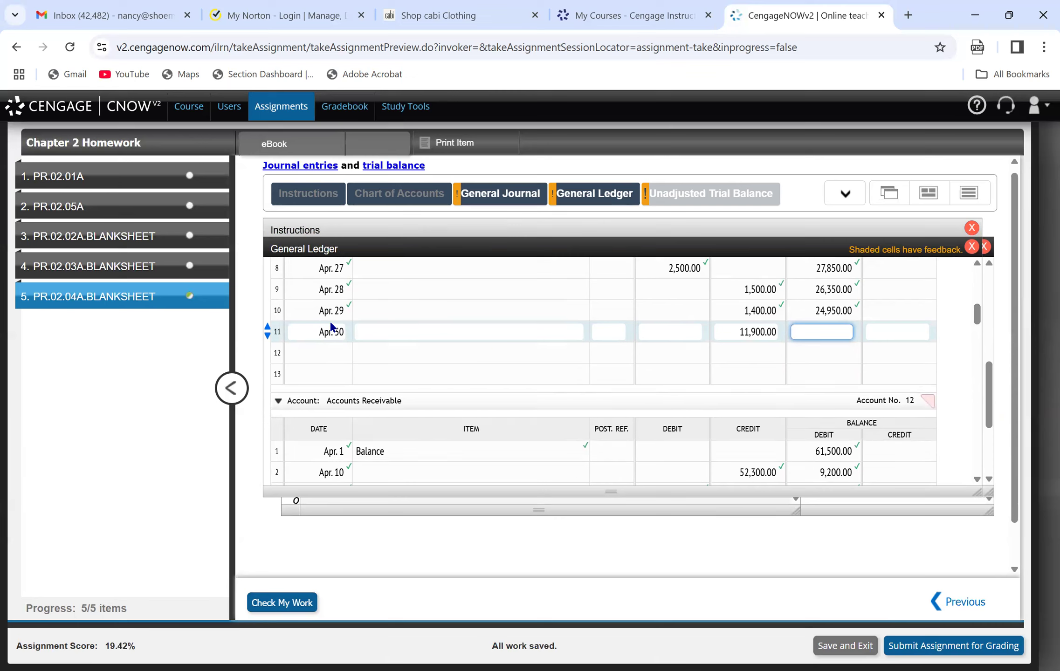
text(13050)
click(278, 603)
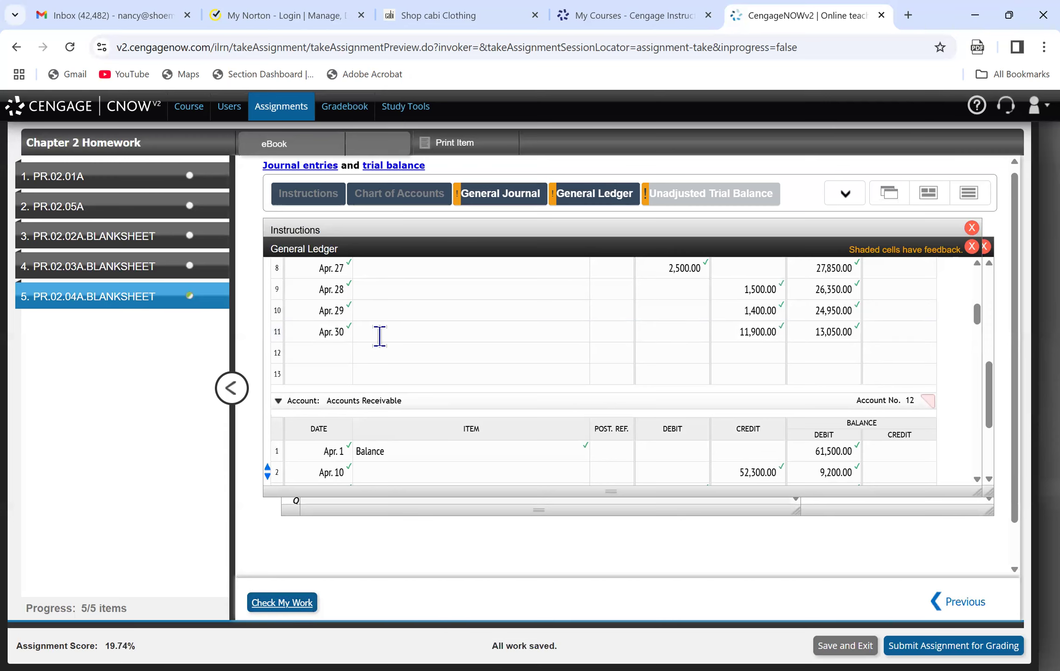
Consult the general journal and post line 2 of the owner's Drawing account as Apr. 30, debit 4,000, debit balance 6,000.
click(489, 193)
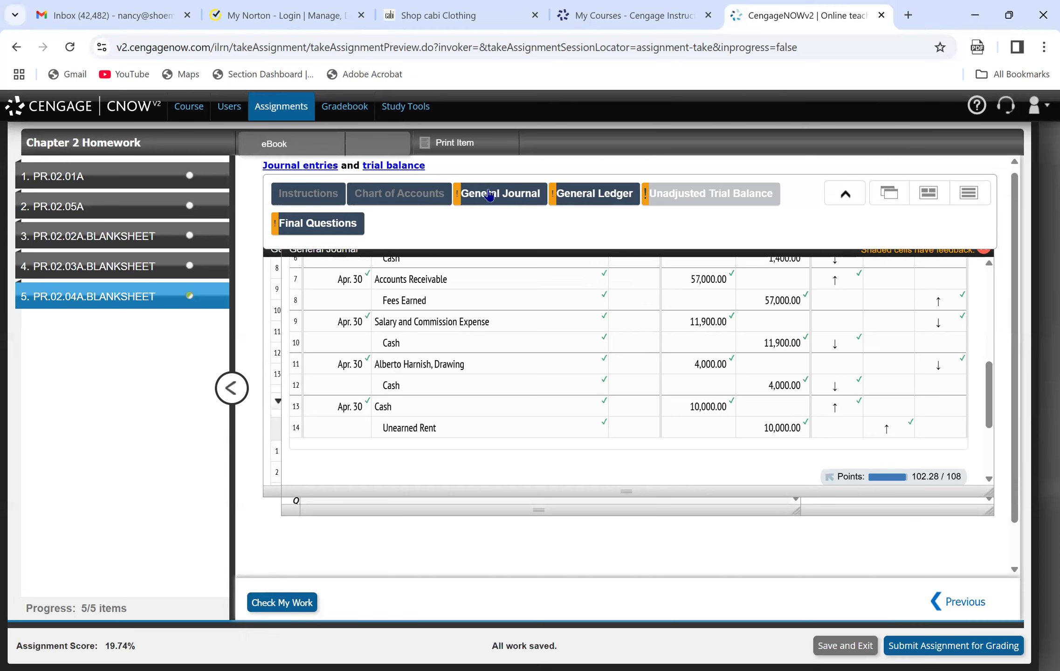
click(572, 198)
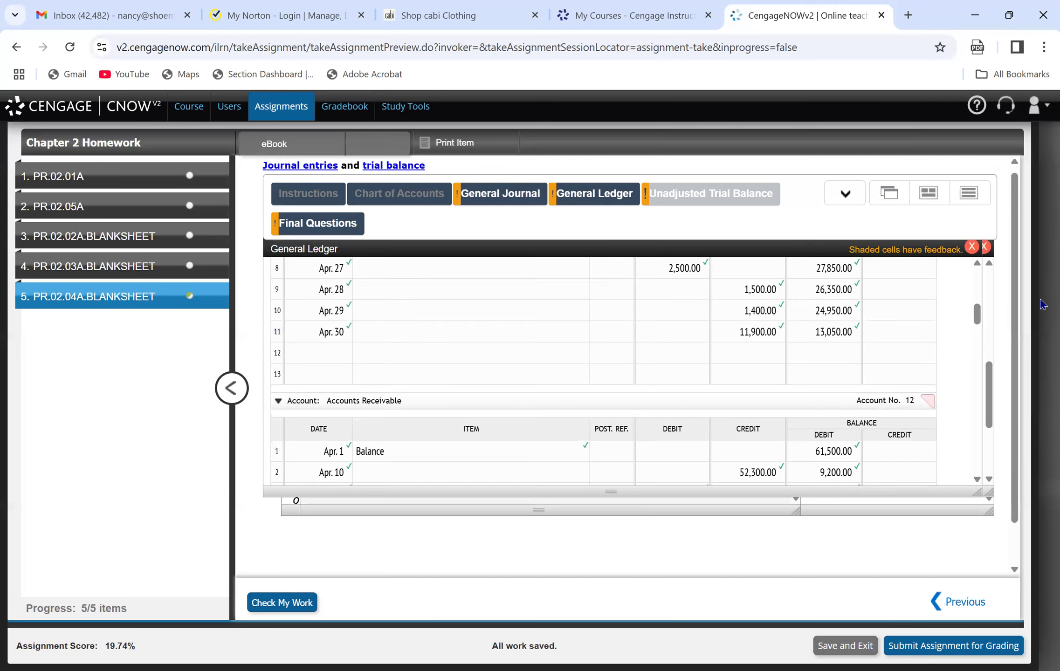
drag(977, 321, 998, 398)
click(327, 409)
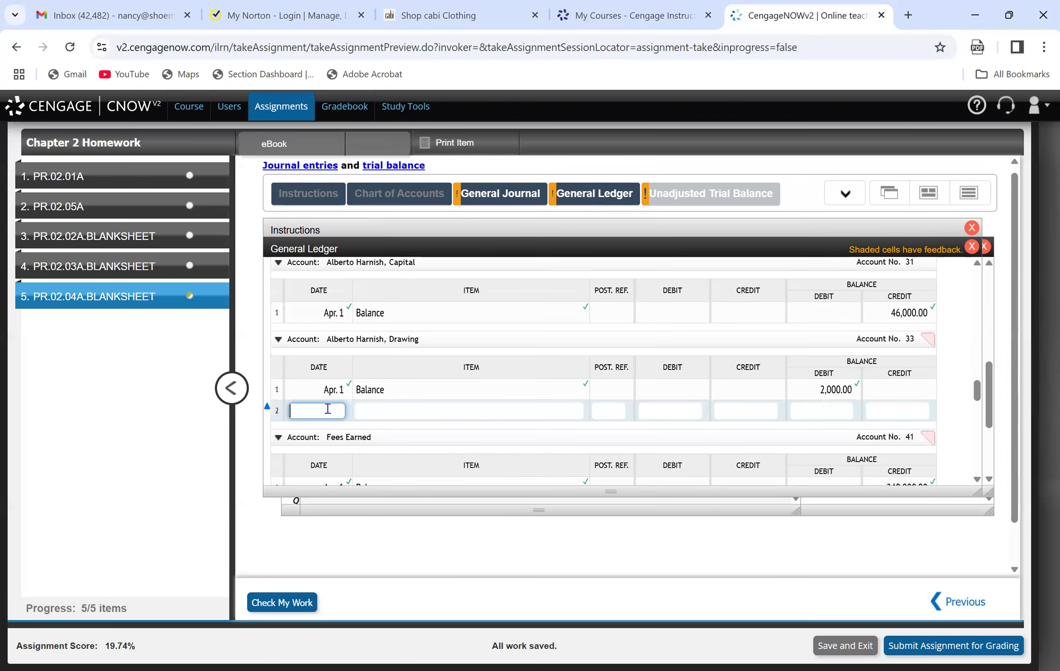
text(Apr. 30)
key(Tab)
key(Tab)
text(4000)
key(Tab)
key(Tab)
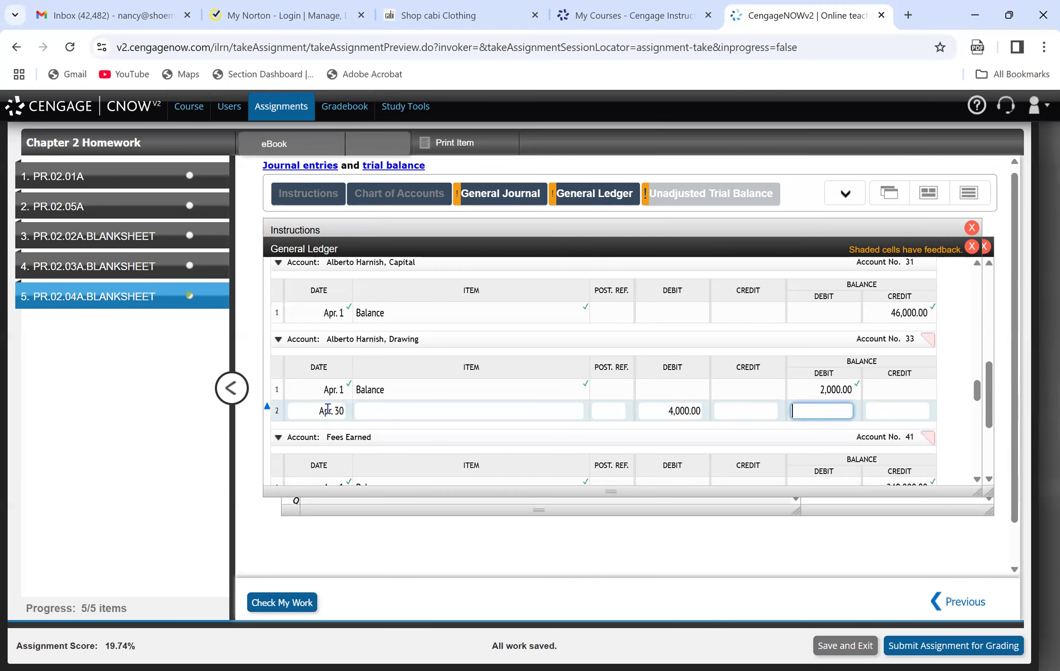
text(6000)
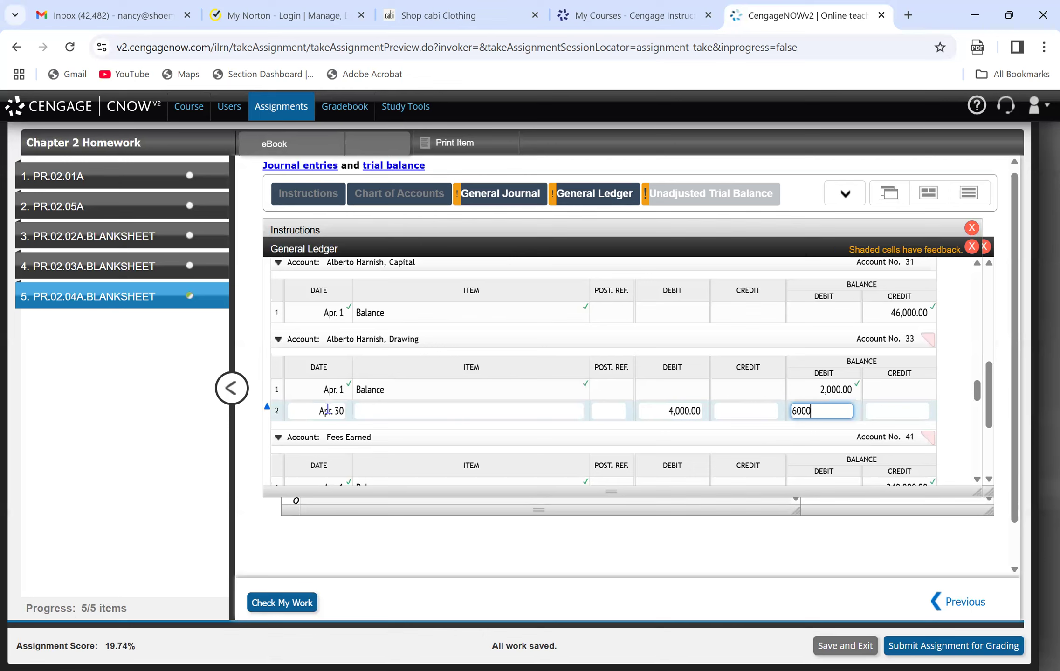
Post line 12 of the Cash account as Apr. 30, credit 4,000, with a debit balance of 9,050.
mouse_move(974, 393)
mouse_down()
mouse_move(972, 301)
mouse_move(974, 324)
mouse_up()
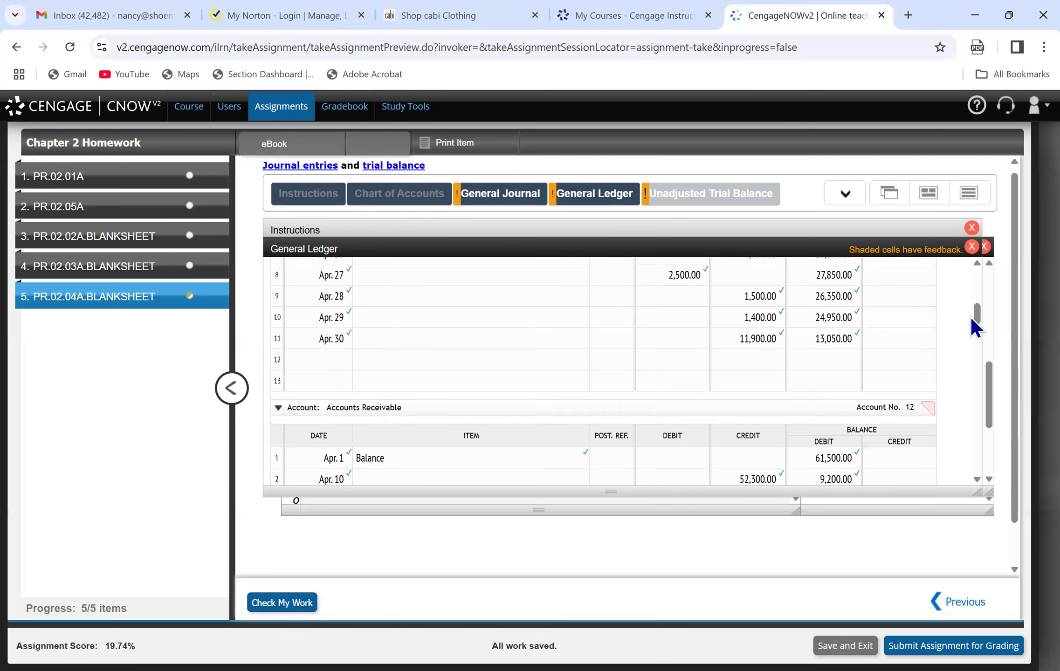
click(320, 362)
text(April 30)
key(Tab)
key(Tab)
key(Tab)
key(Tab)
text(4,000)
key(Tab)
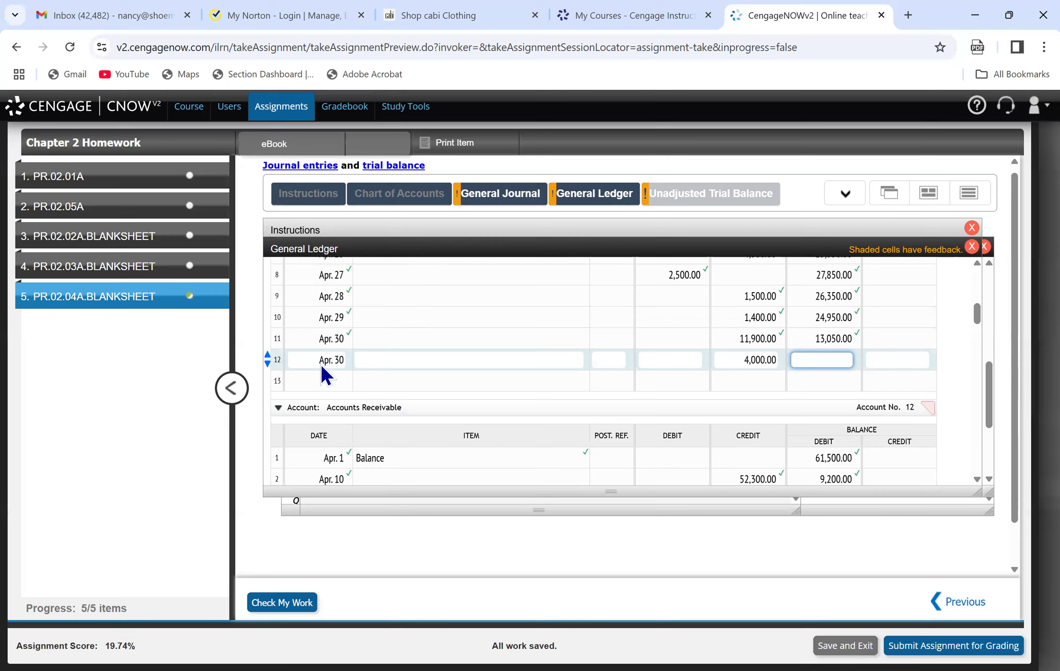
text(9050)
Post line 13 of the Cash account as Apr. 30, debit 10,000, debit balance 19,050, and check the work.
mouse_move(438, 201)
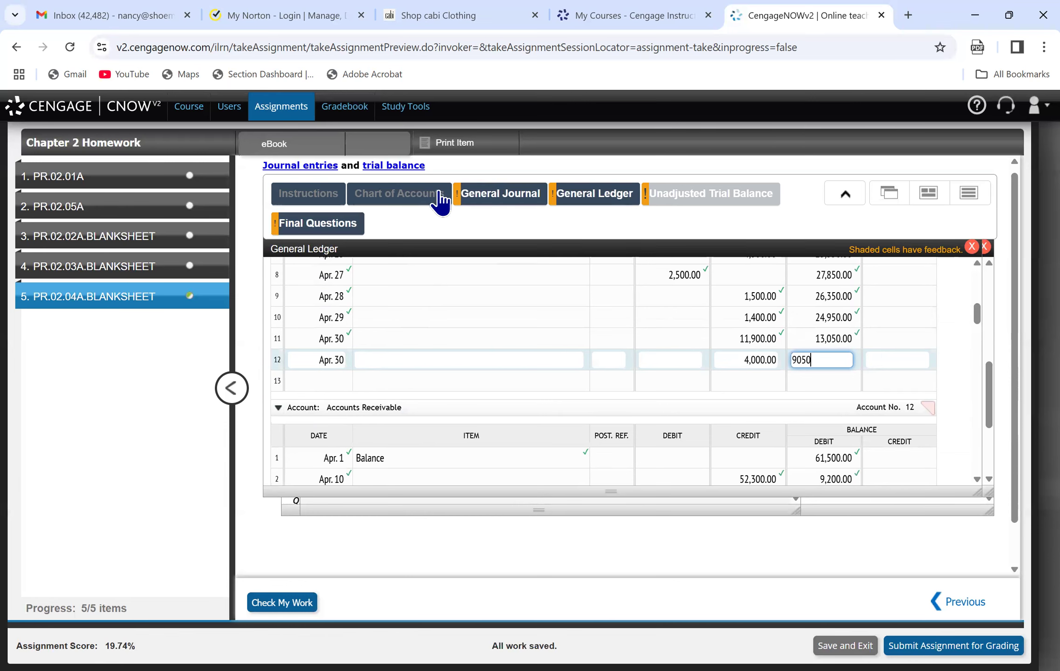
click(474, 211)
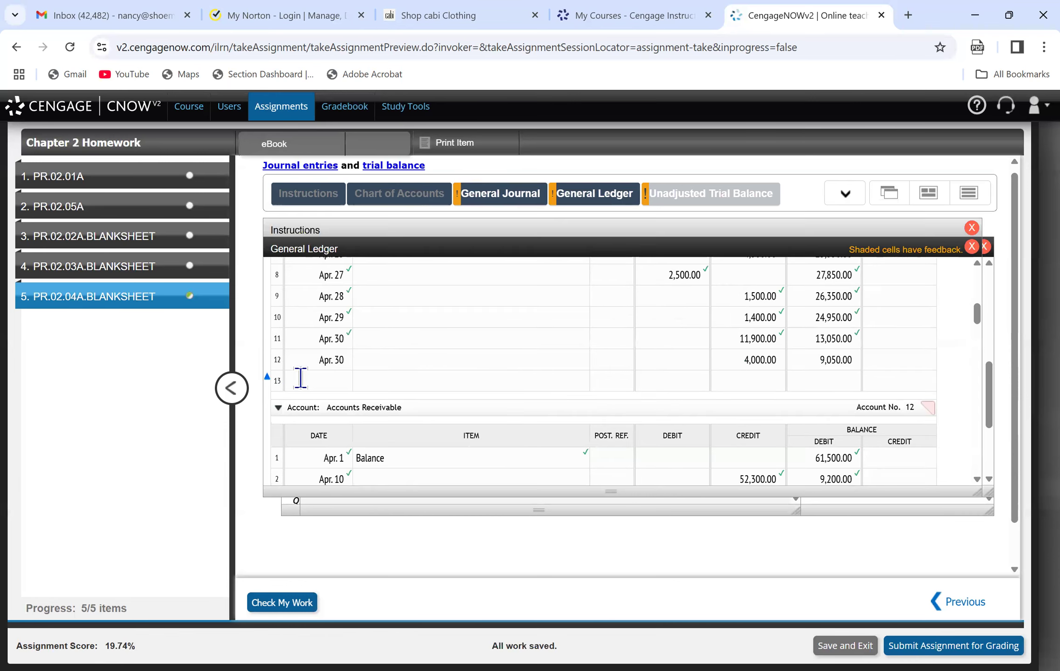
click(308, 381)
text(Apr. 30)
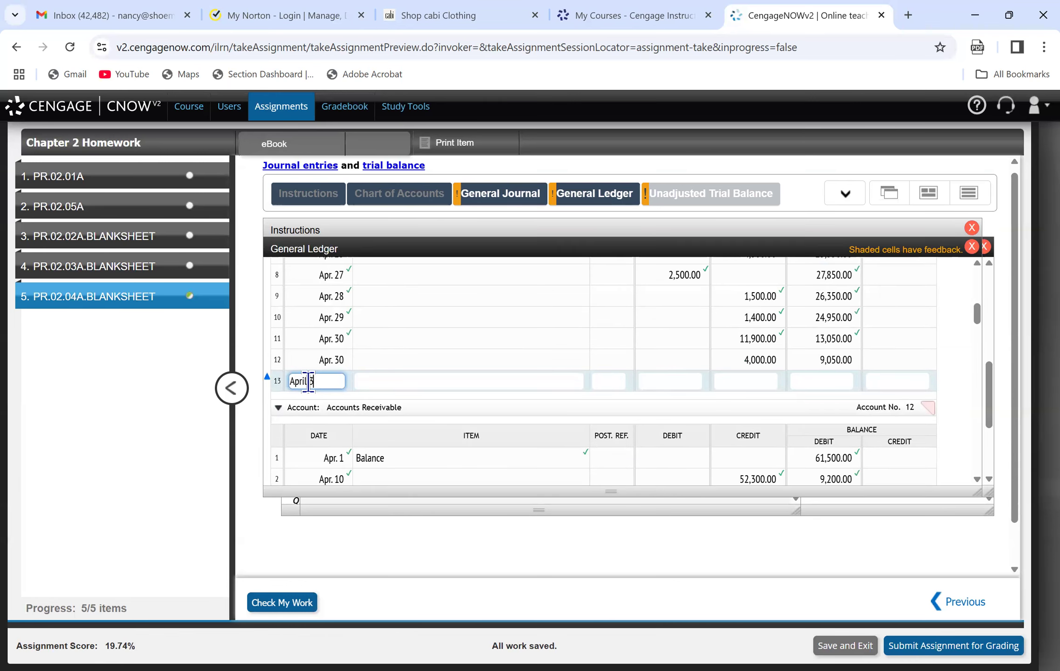
key(Tab)
key(Tab)
key(Tab)
text(10000)
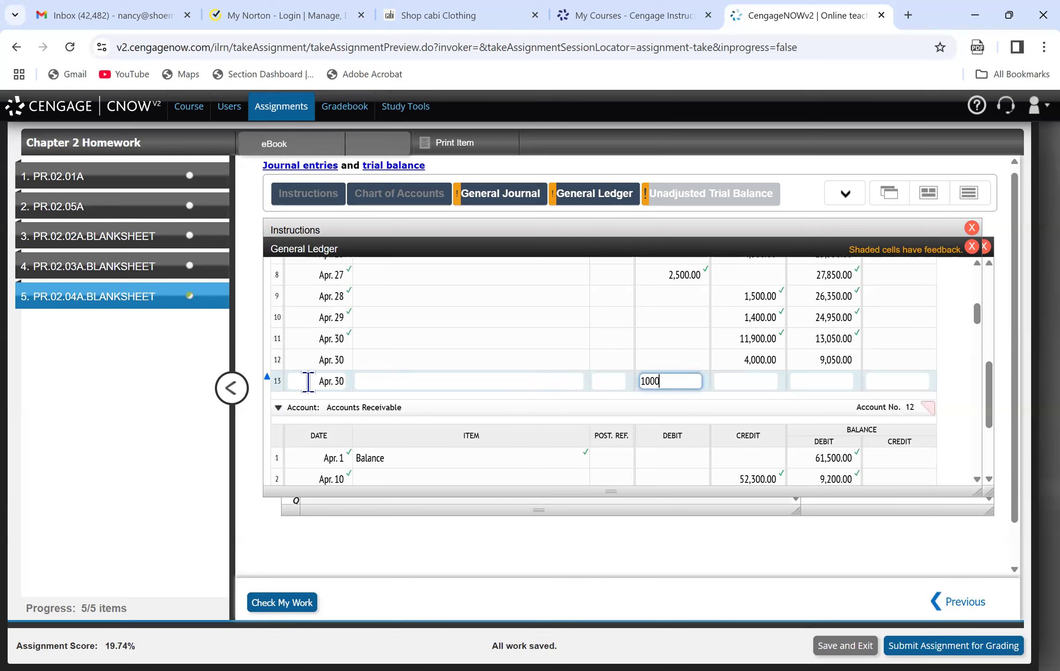
key(Tab)
key(Tab)
text(19050)
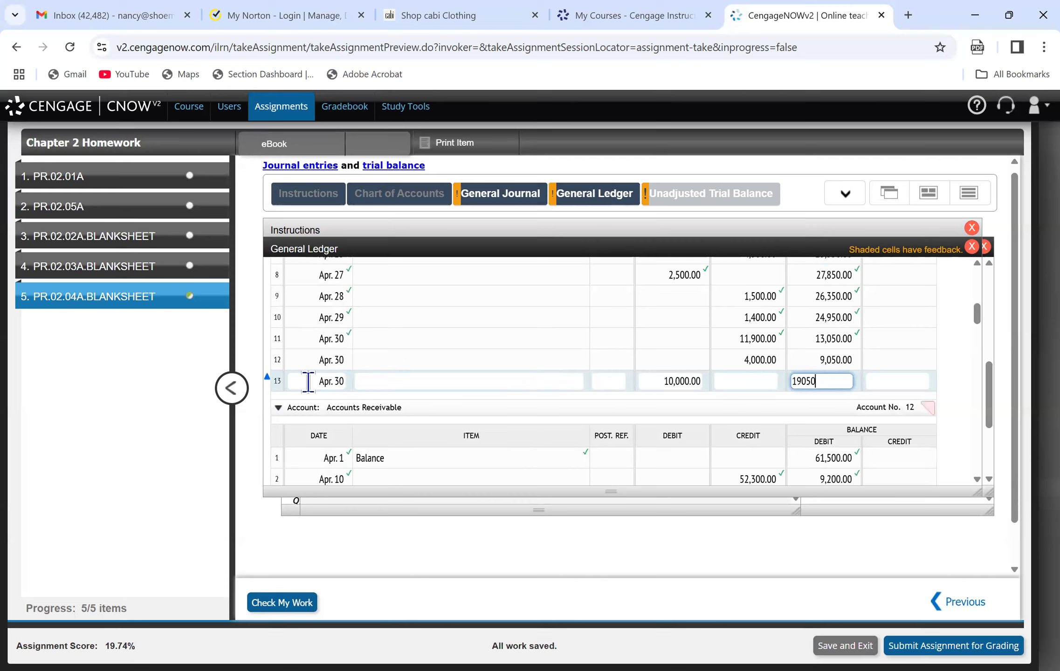
key(Tab)
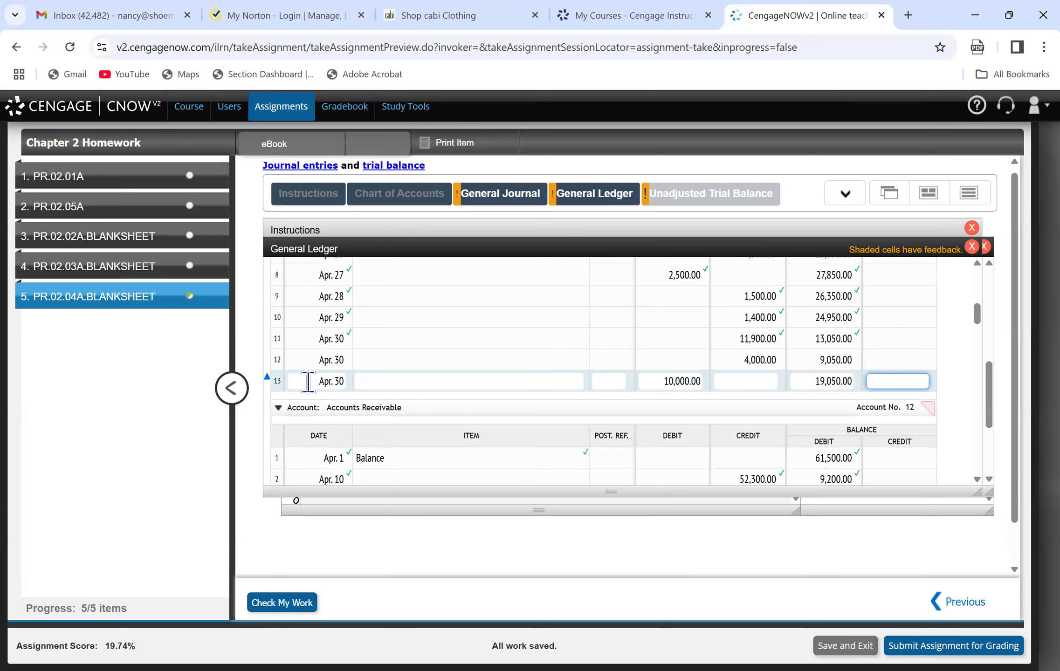
click(270, 604)
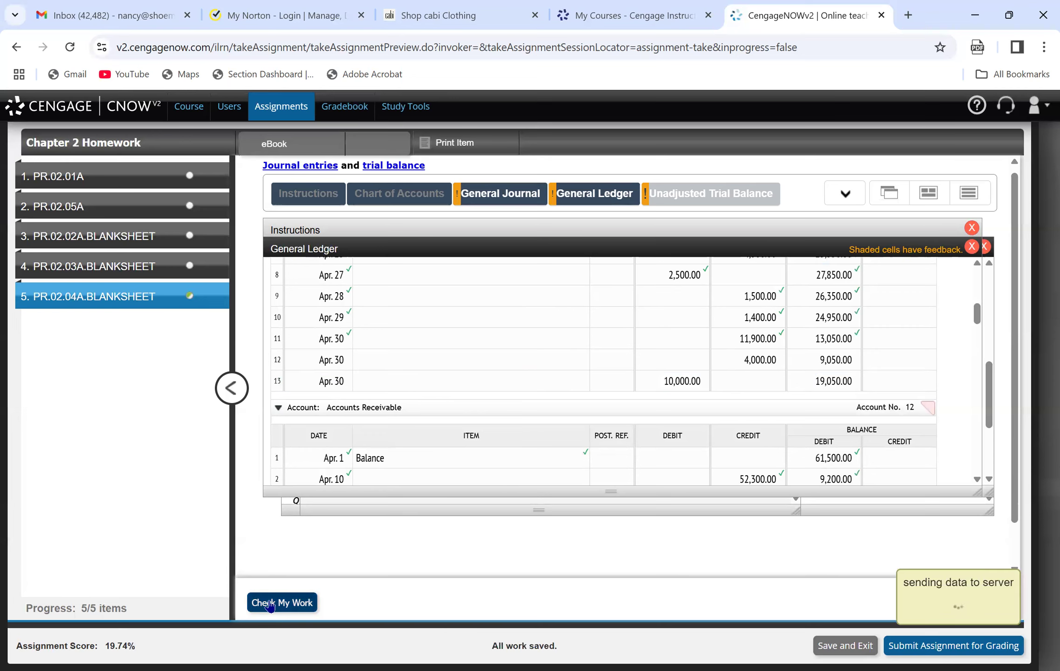
Post line 1 of the Unearned Rent account as Apr. 30, credit 10,000, credit balance 10,000, and check the work.
drag(977, 313, 993, 376)
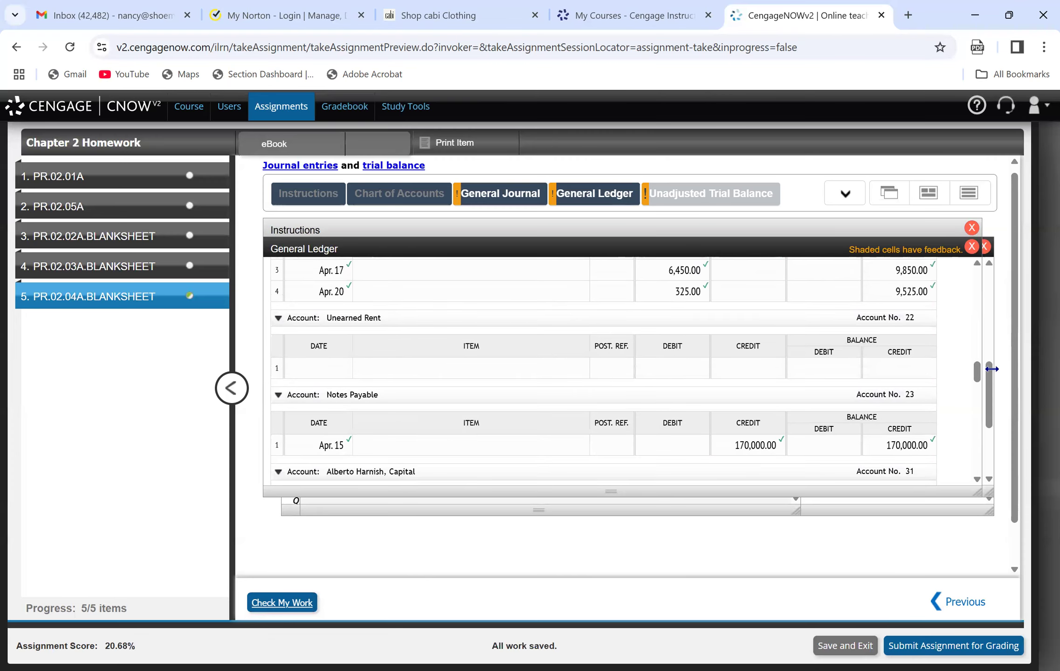
click(294, 366)
text(Apr. 30)
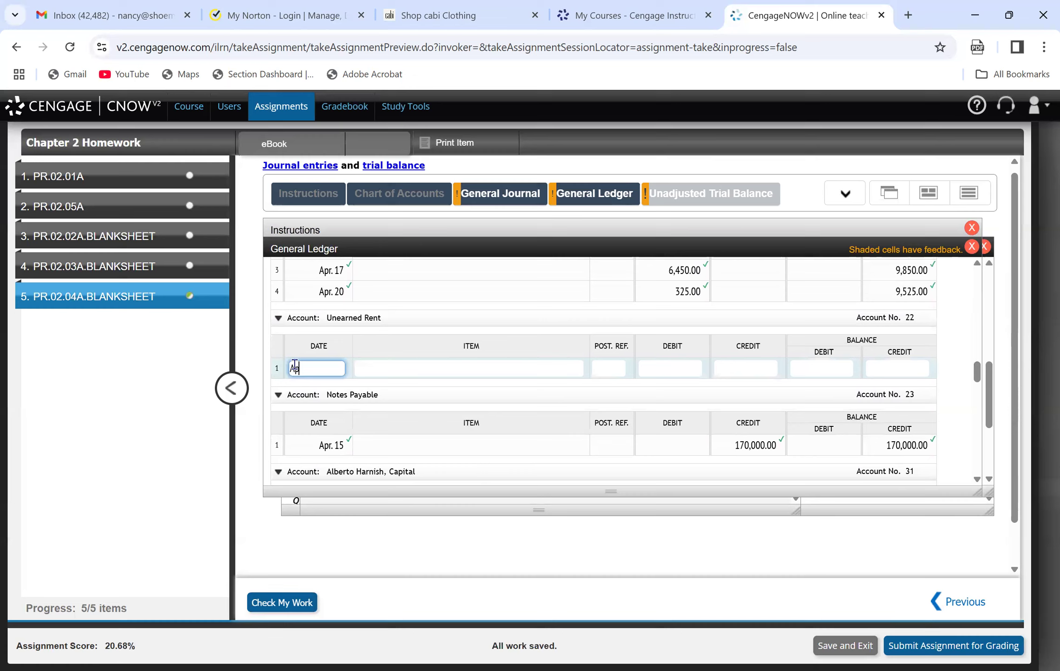
key(Tab)
key(Tab)
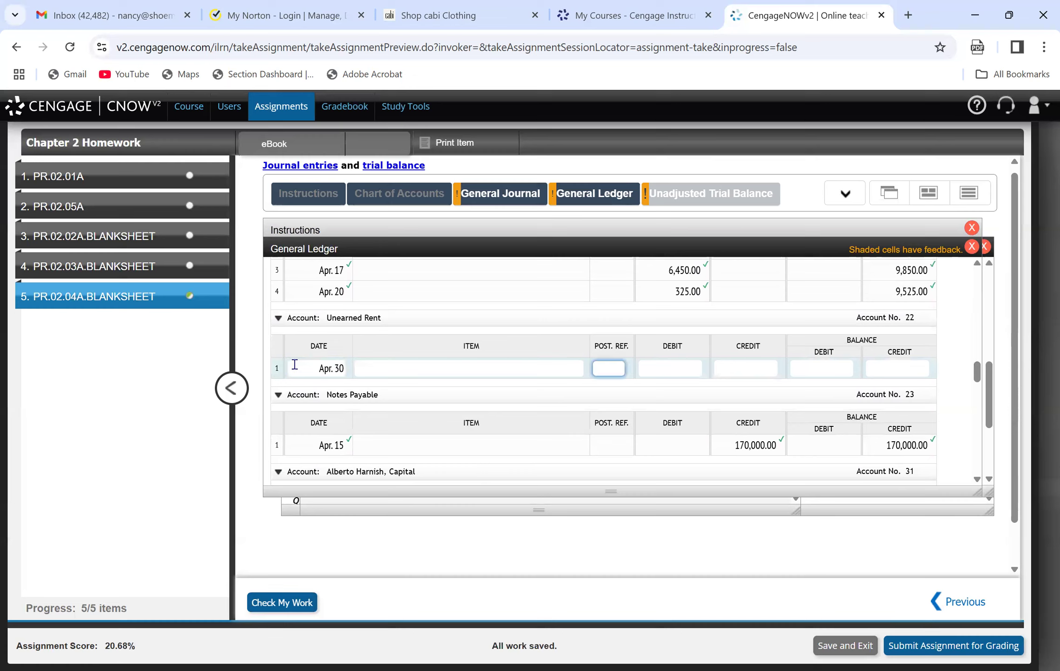
key(Tab)
key(Tab)
text(10,000)
key(Tab)
key(Tab)
text(10,0)
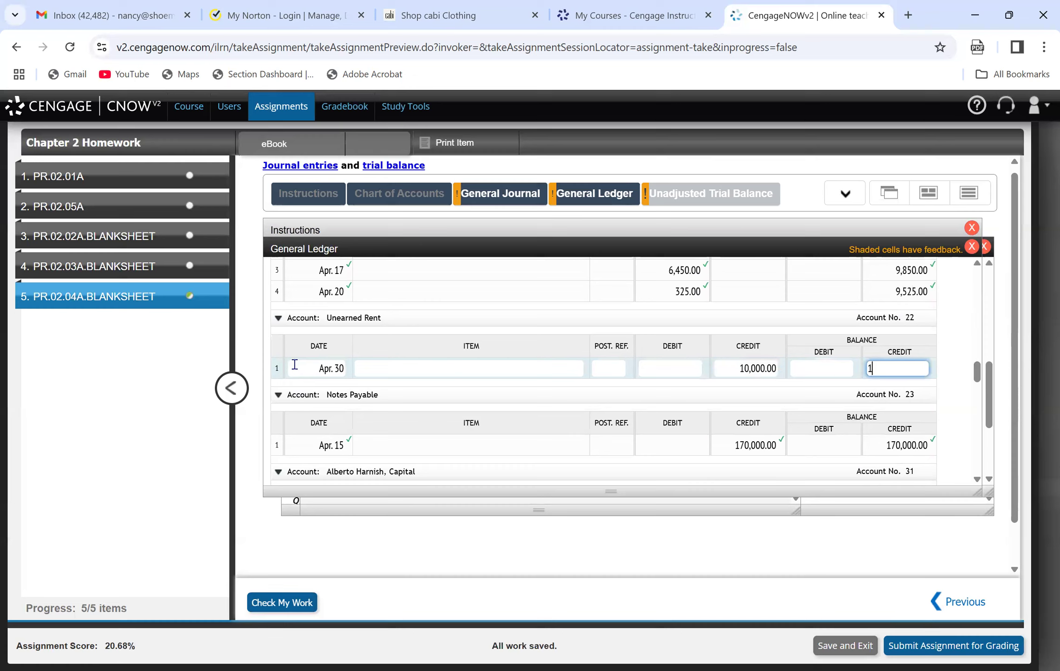
text(0000)
key(Tab)
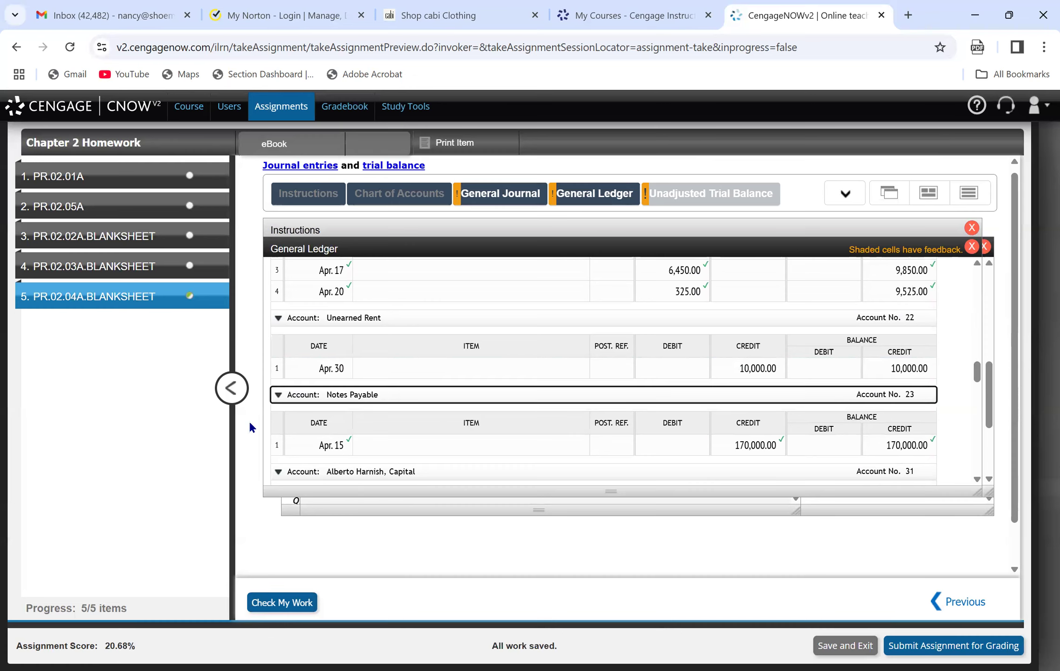
click(285, 602)
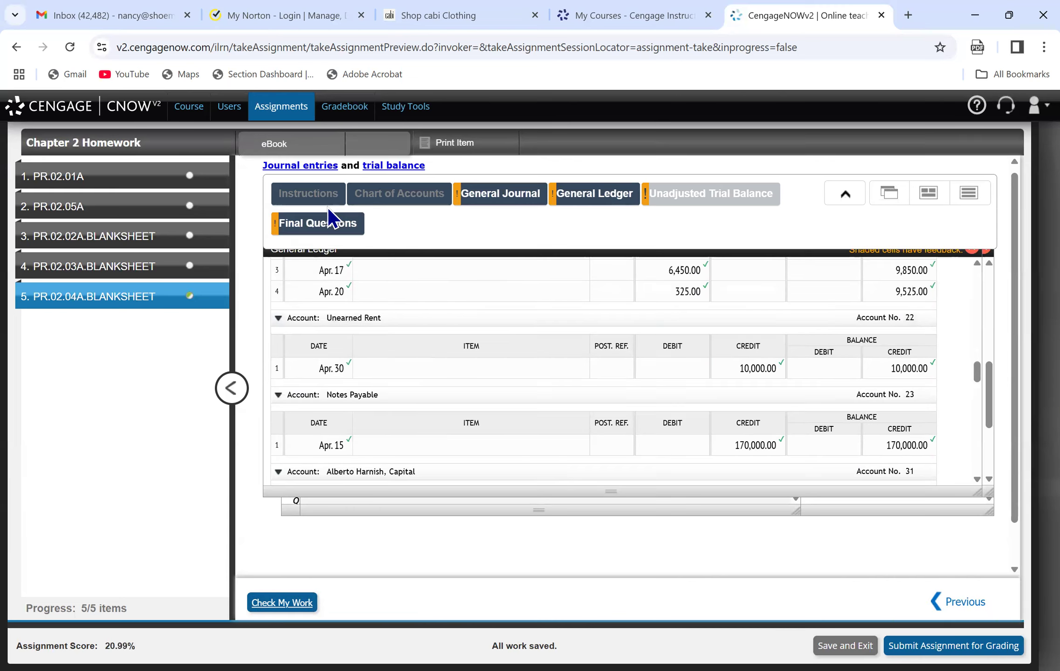
Review the assignment's requirements and enter the Cash ledger balance of 19,050 as a debit on line 1 of the unadjusted trial balance.
click(308, 196)
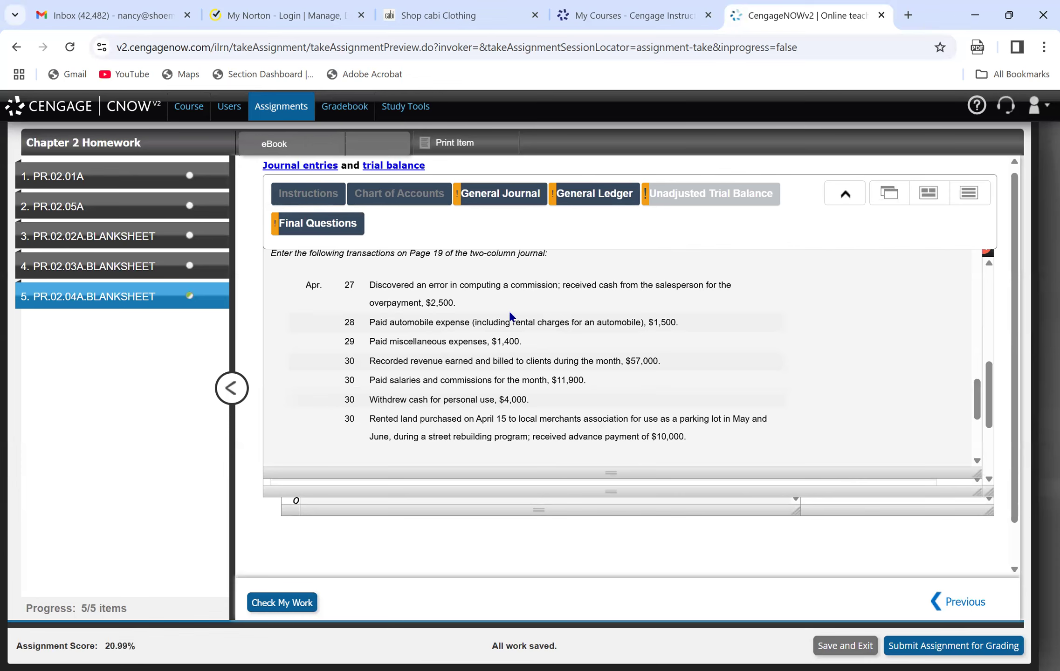
drag(979, 410, 990, 432)
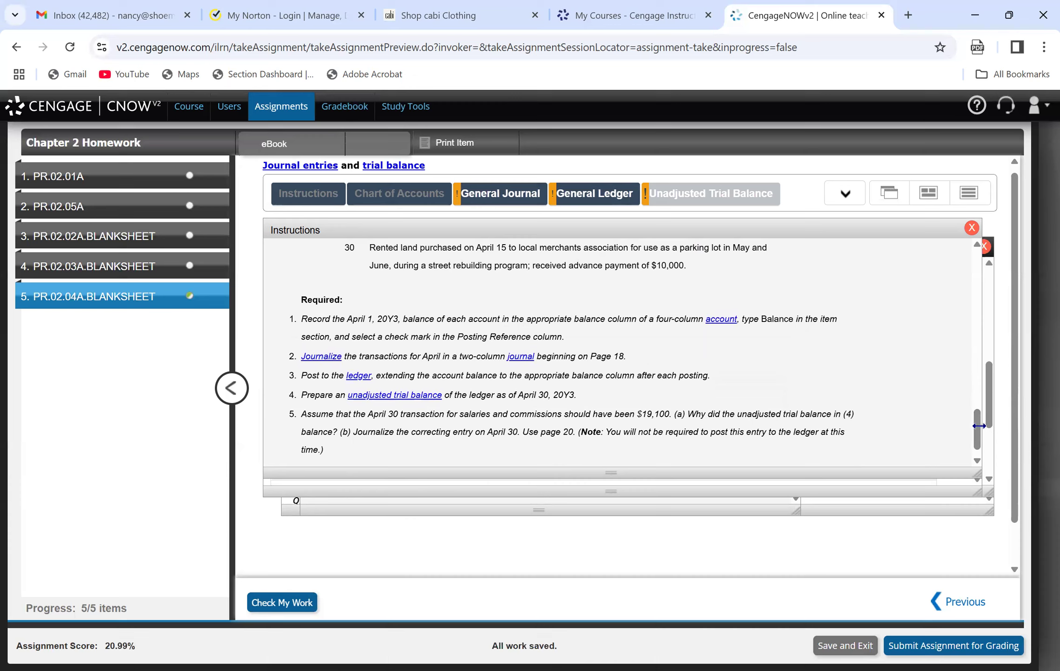
click(845, 193)
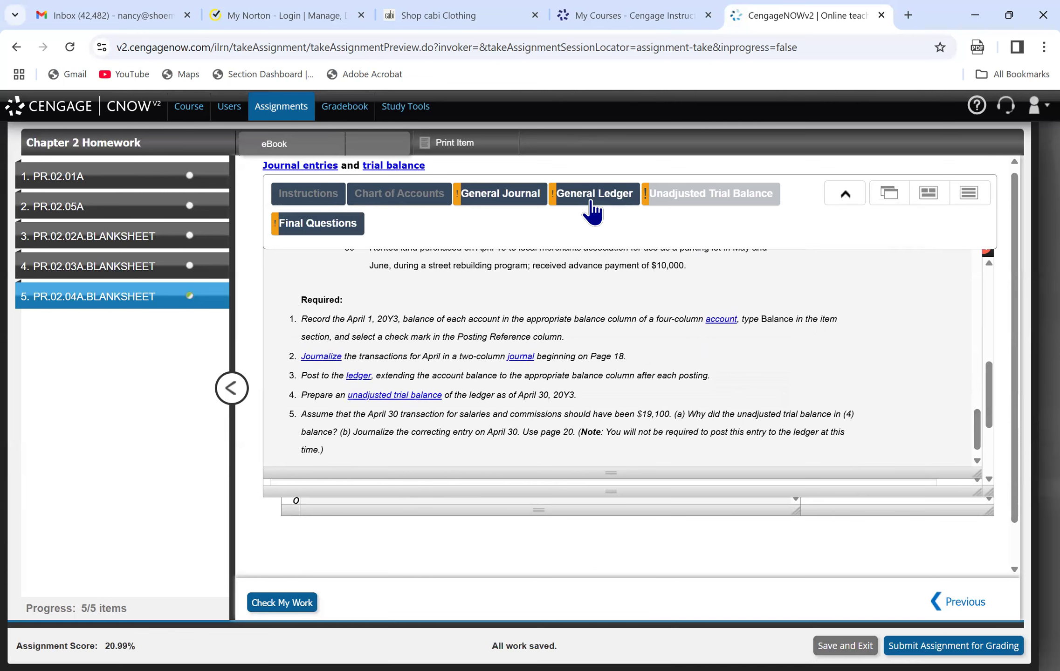
click(590, 196)
drag(978, 372, 980, 326)
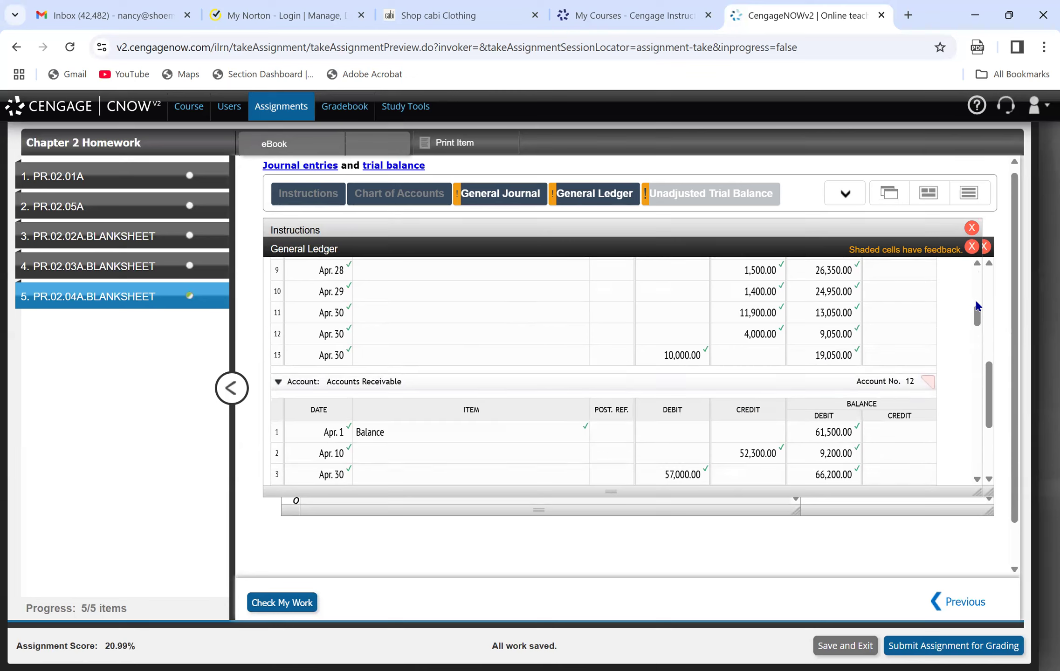
click(703, 198)
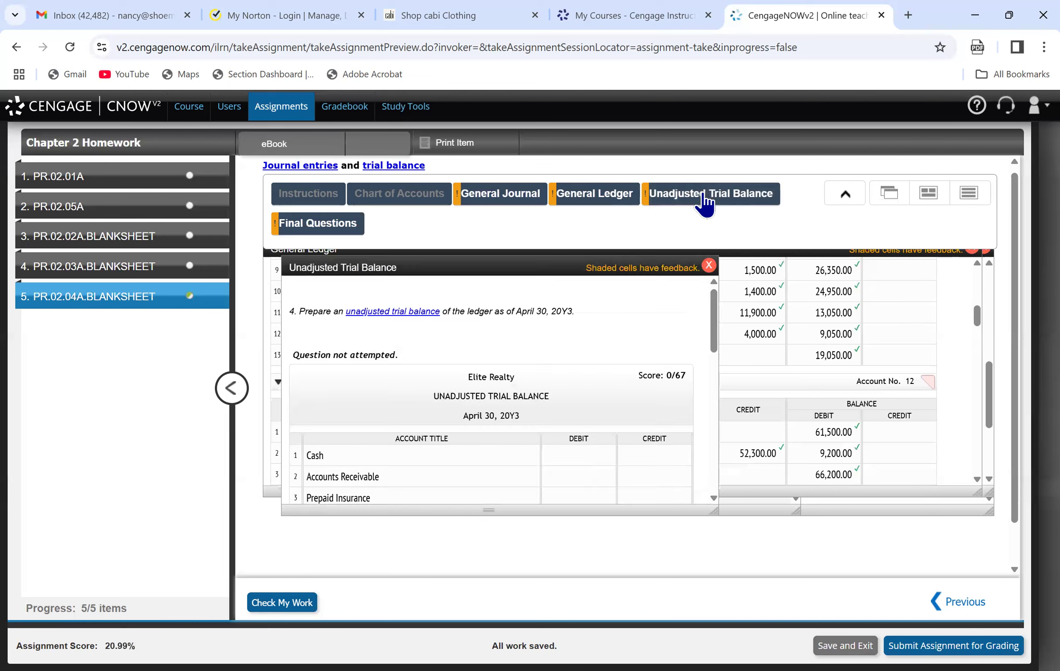
click(568, 449)
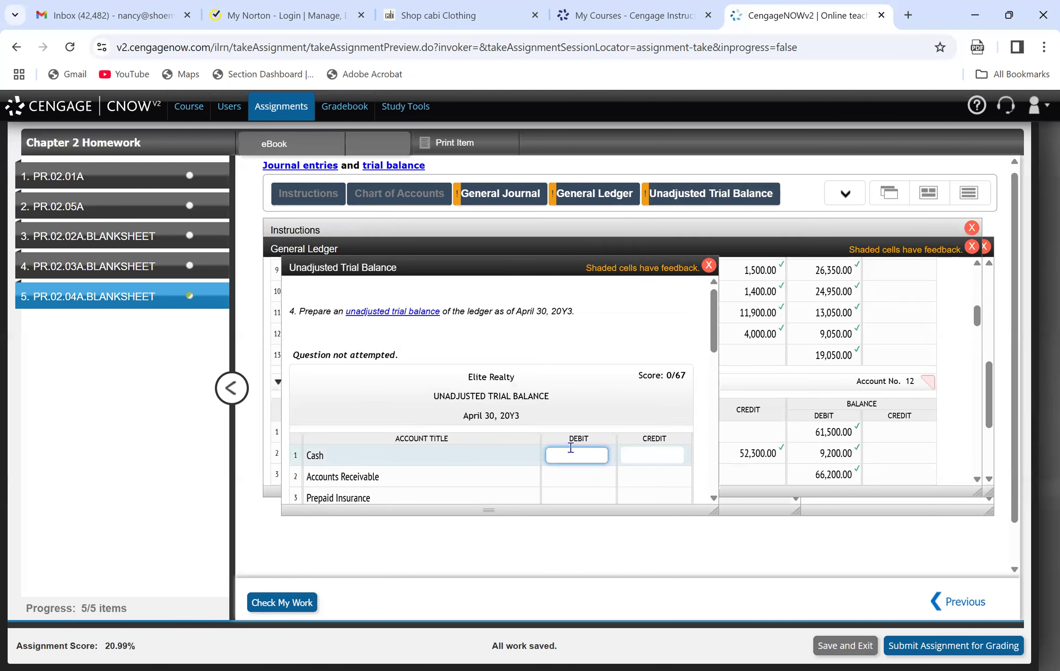
text(19050)
click(461, 476)
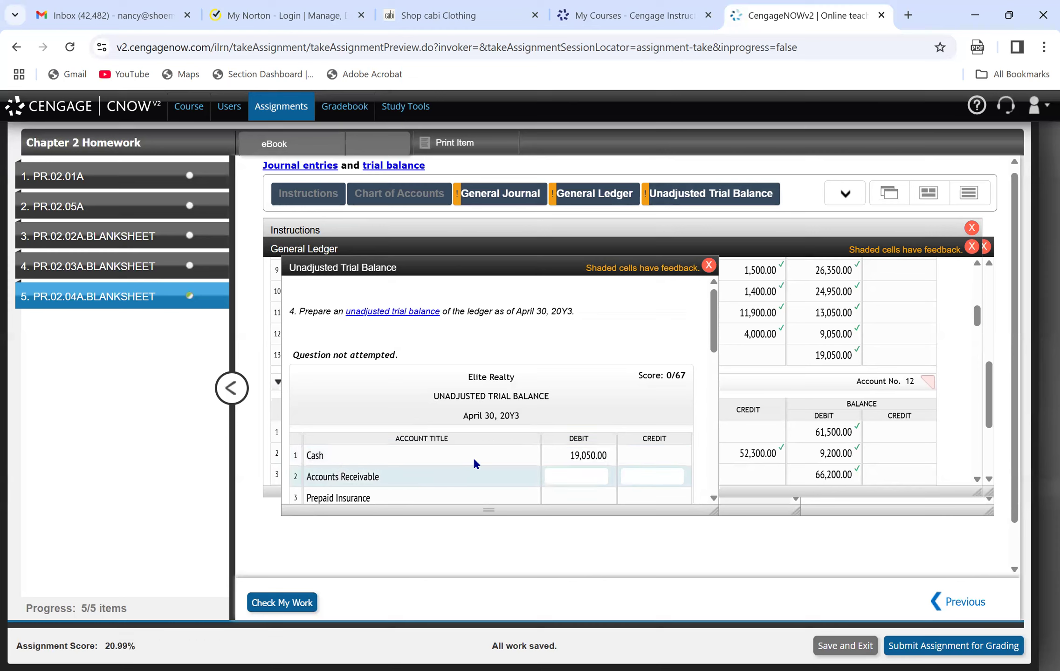
Consult the Accounts Receivable ledger account and enter its balance of 66,200 as a debit on line 2 of the unadjusted trial balance.
click(592, 200)
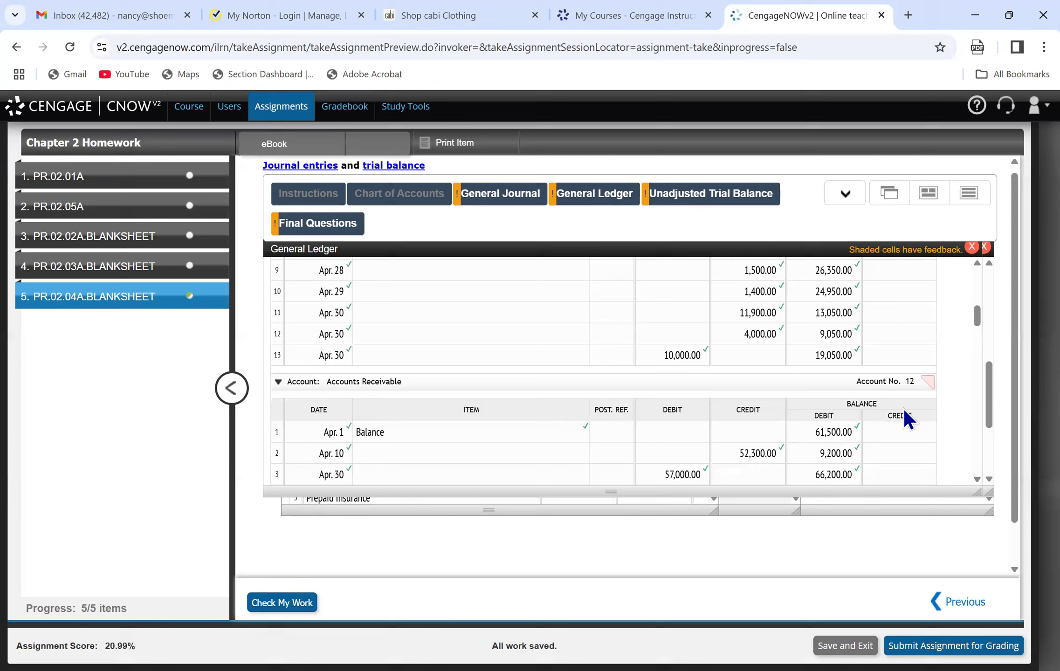
drag(979, 318, 978, 327)
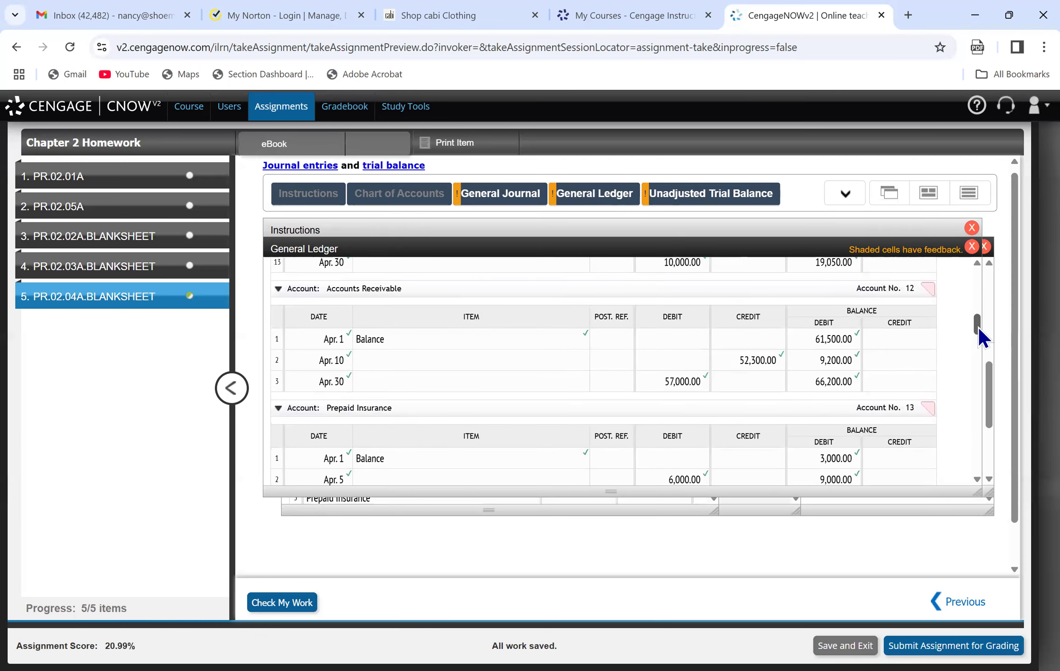
click(685, 206)
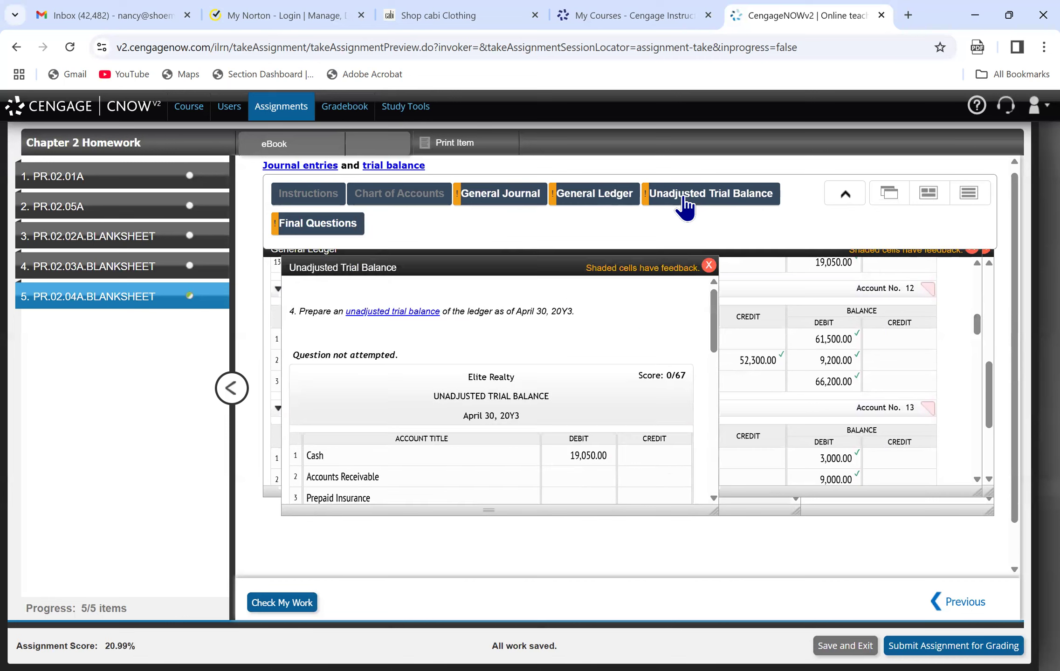
click(563, 475)
text(66200)
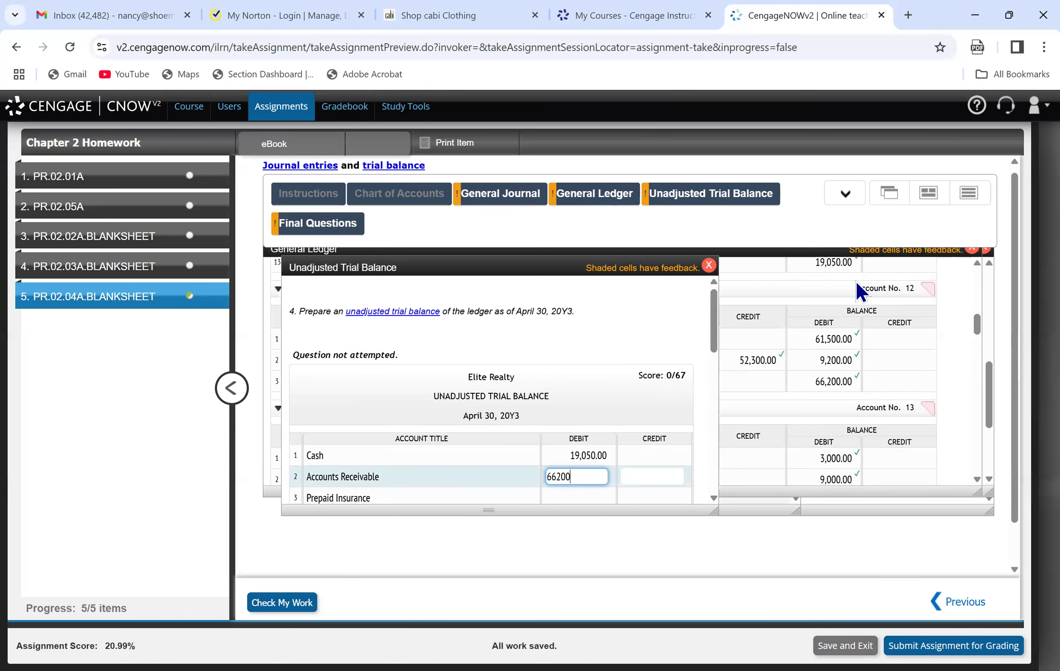
Consult the Prepaid Insurance ledger account and enter its balance of 9,000 as a debit on line 3 of the unadjusted trial balance.
drag(977, 331, 977, 340)
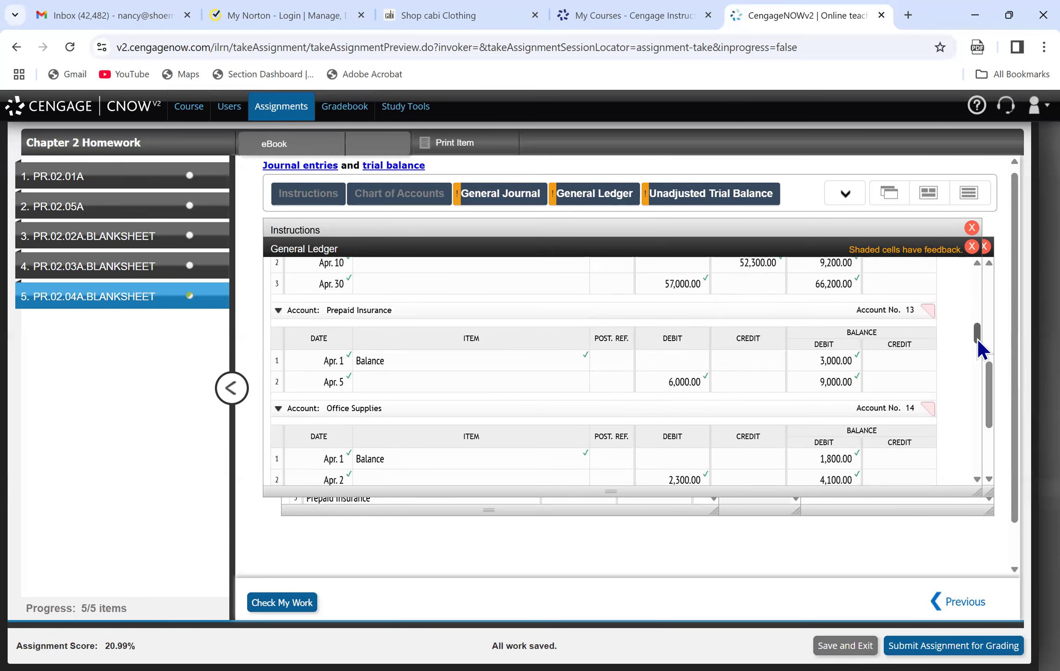
click(691, 195)
click(572, 488)
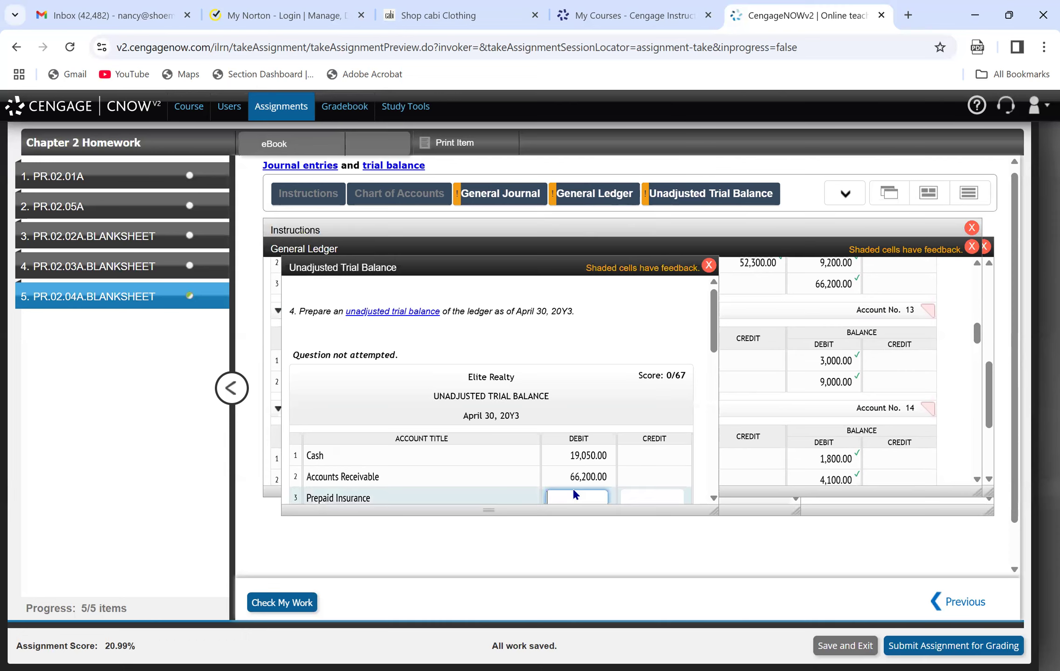
text(9000)
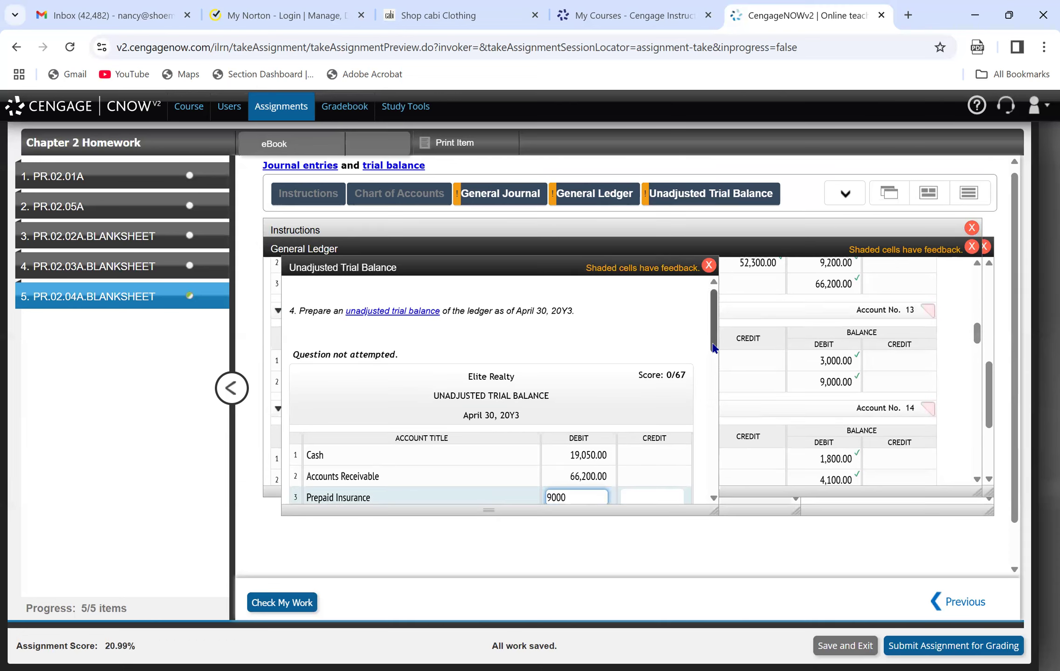
Consult the Office Supplies ledger account and enter its balance of 3,775 as a debit on line 4 of the unadjusted trial balance.
drag(710, 342, 714, 371)
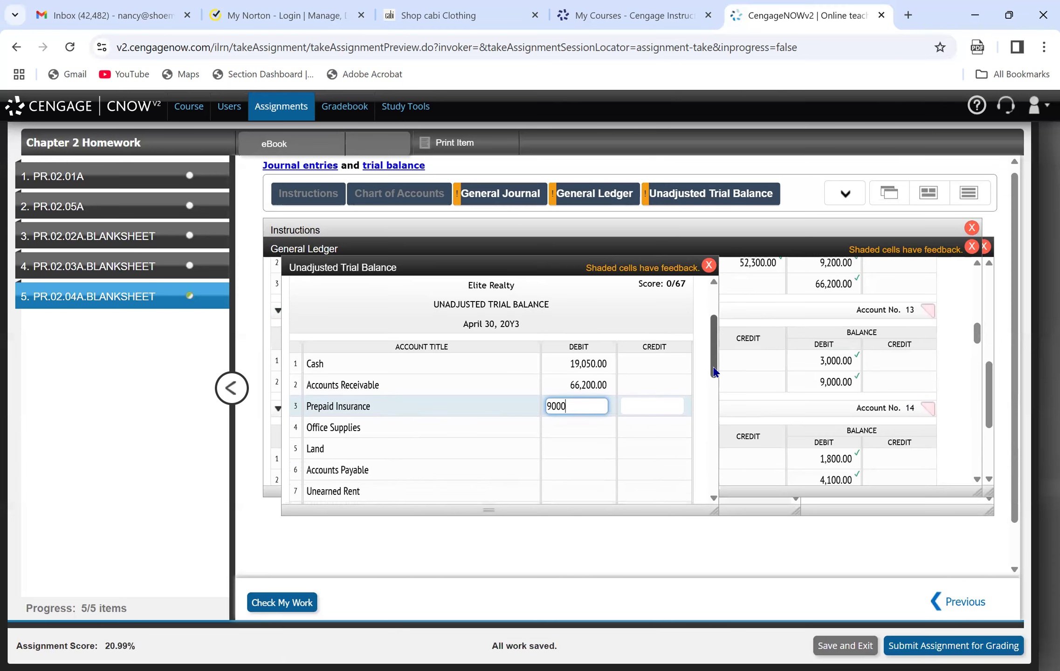
click(886, 331)
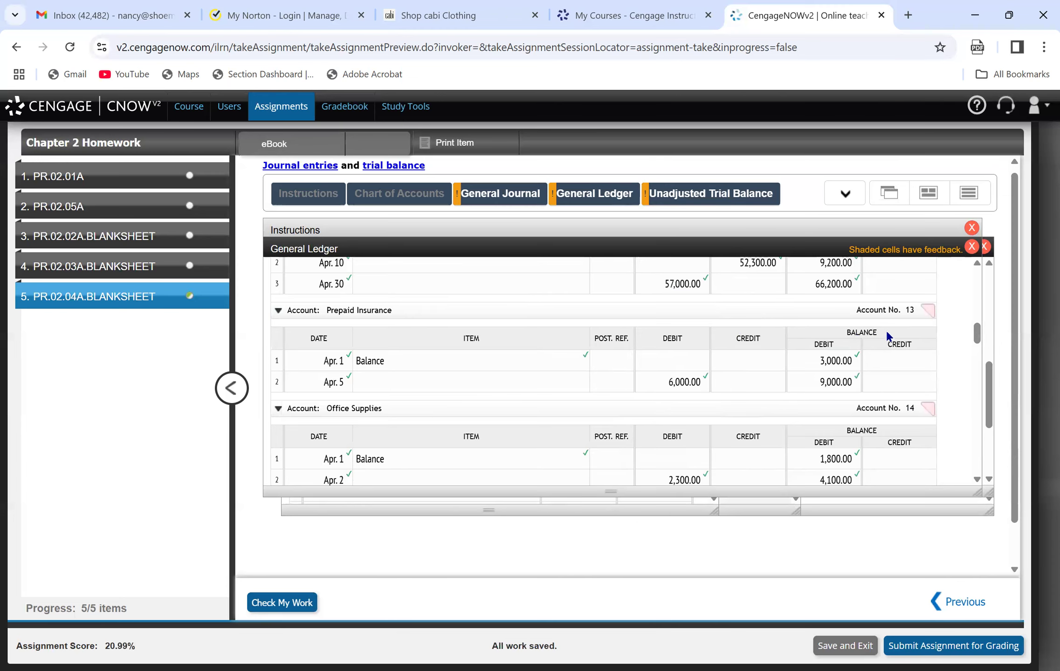
drag(979, 334, 981, 345)
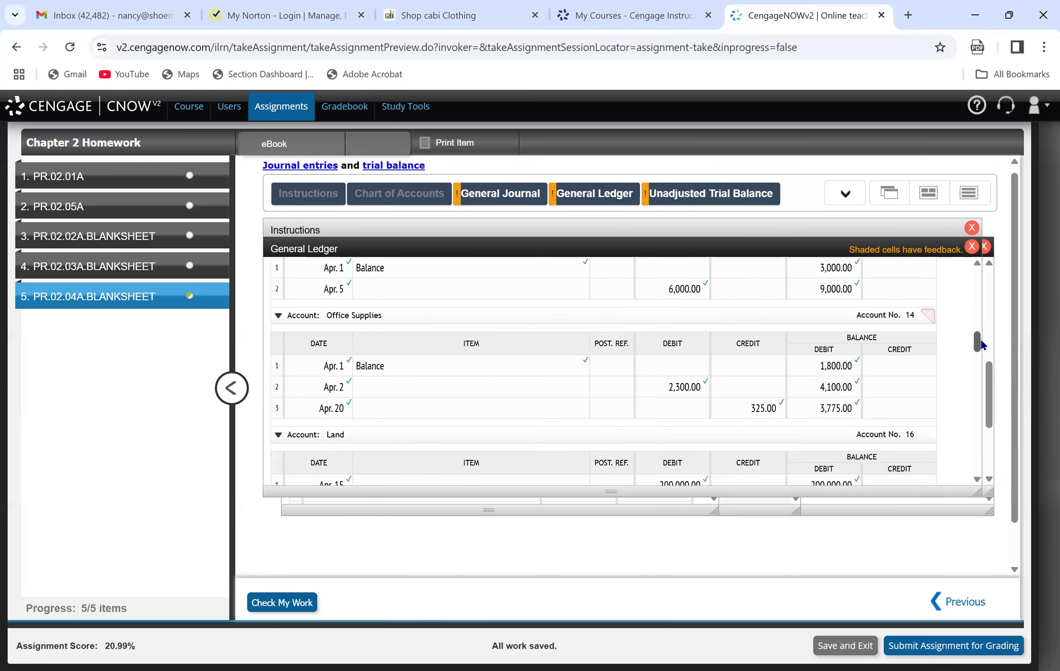
click(711, 194)
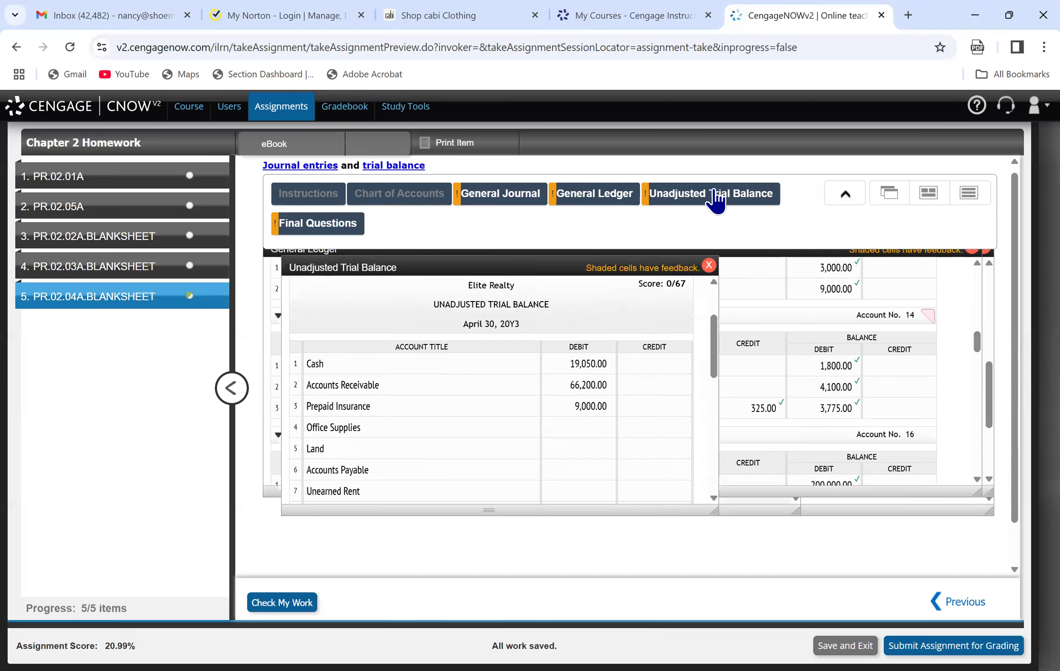
click(548, 425)
text(3775)
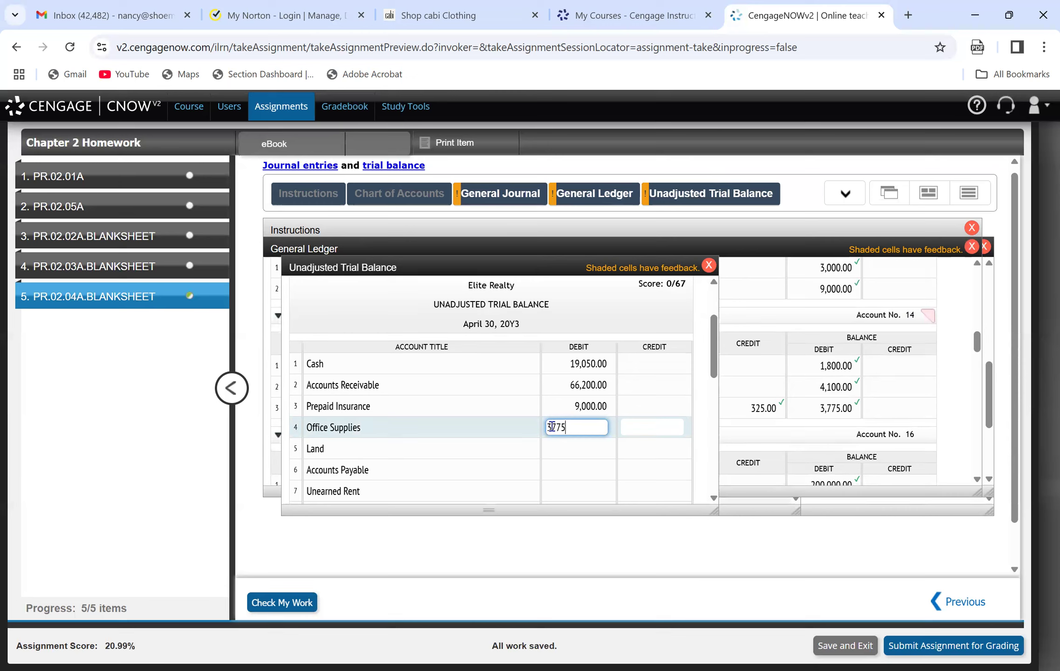
Consult the Land ledger account and enter its balance of 200,000 as a debit on line 5 of the unadjusted trial balance.
click(577, 448)
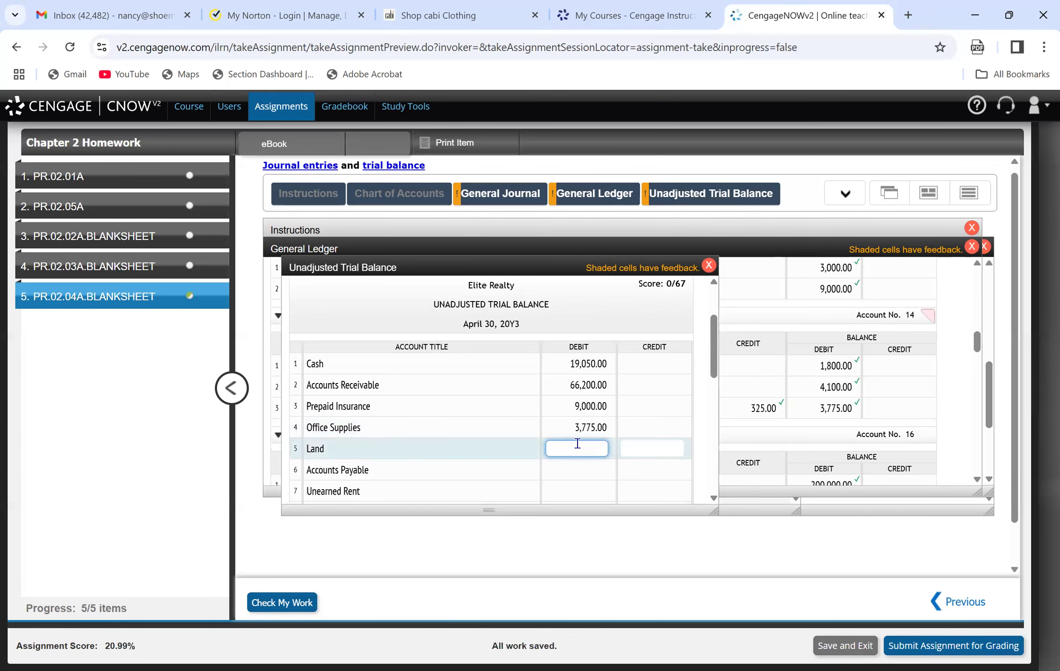
click(896, 387)
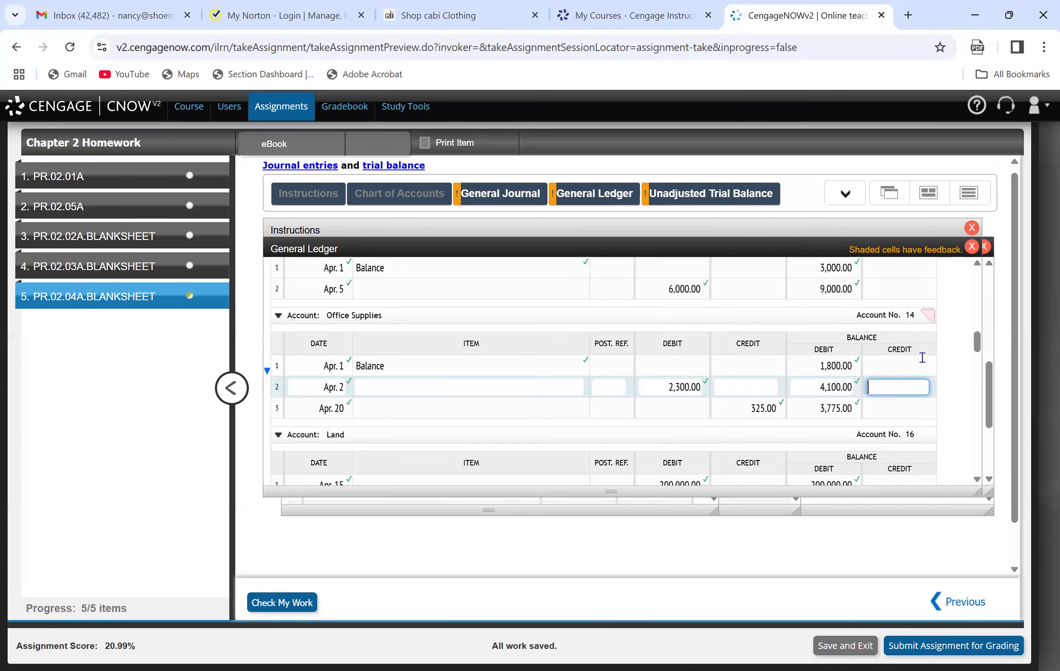
scroll(978, 347, down, 2)
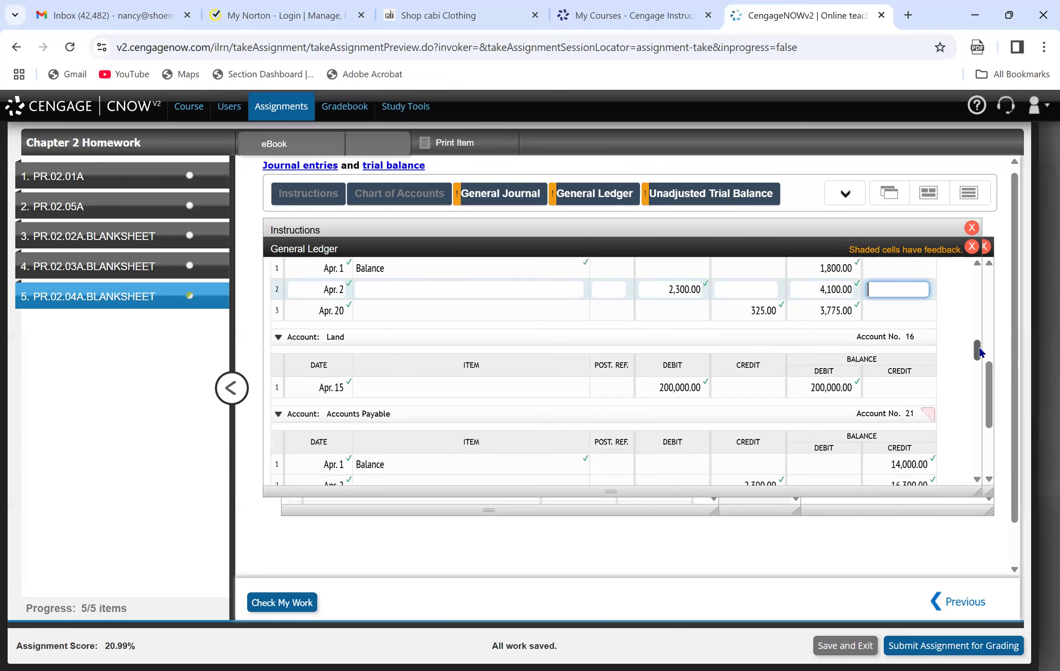
click(711, 193)
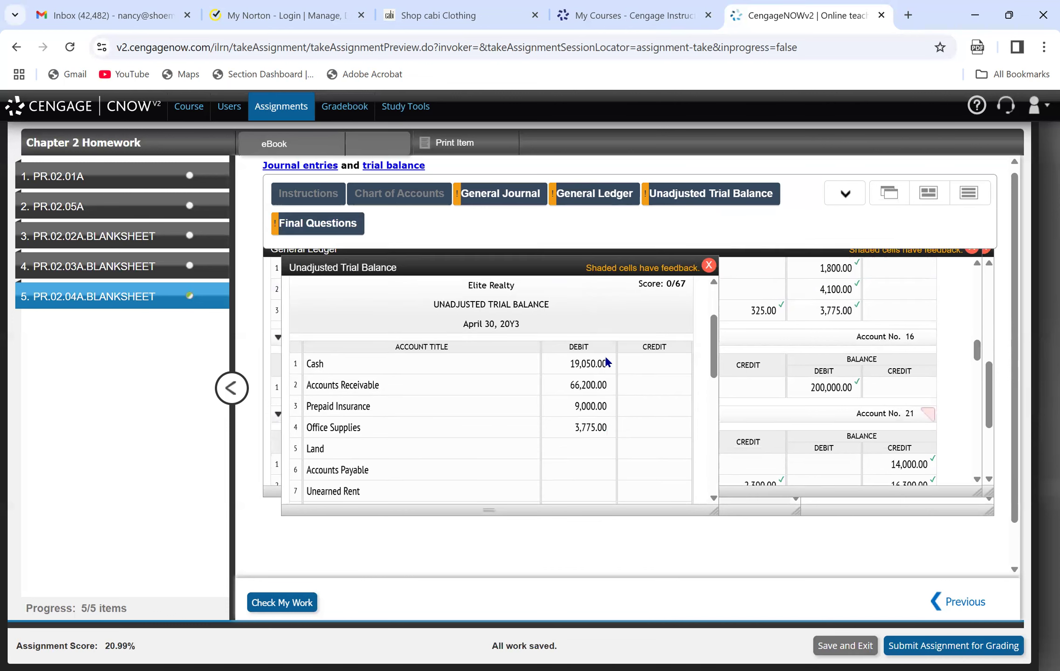
click(590, 431)
click(582, 442)
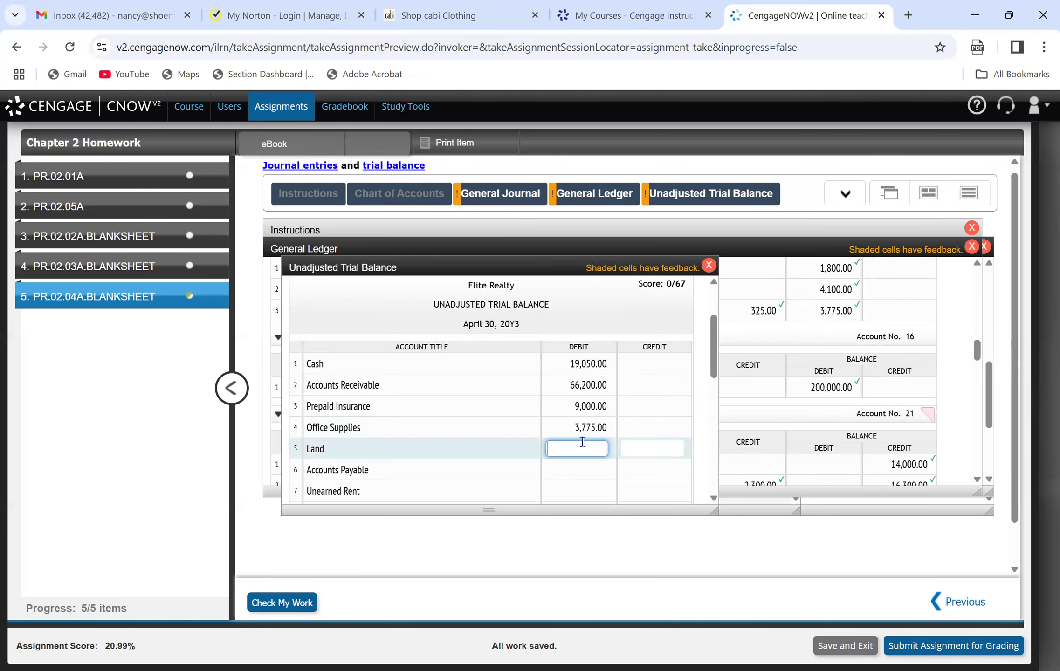
text(200000)
key(Tab)
Consult the Accounts Payable ledger account and enter its balance of 9,525 as a credit on line 6 of the unadjusted trial balance.
click(563, 469)
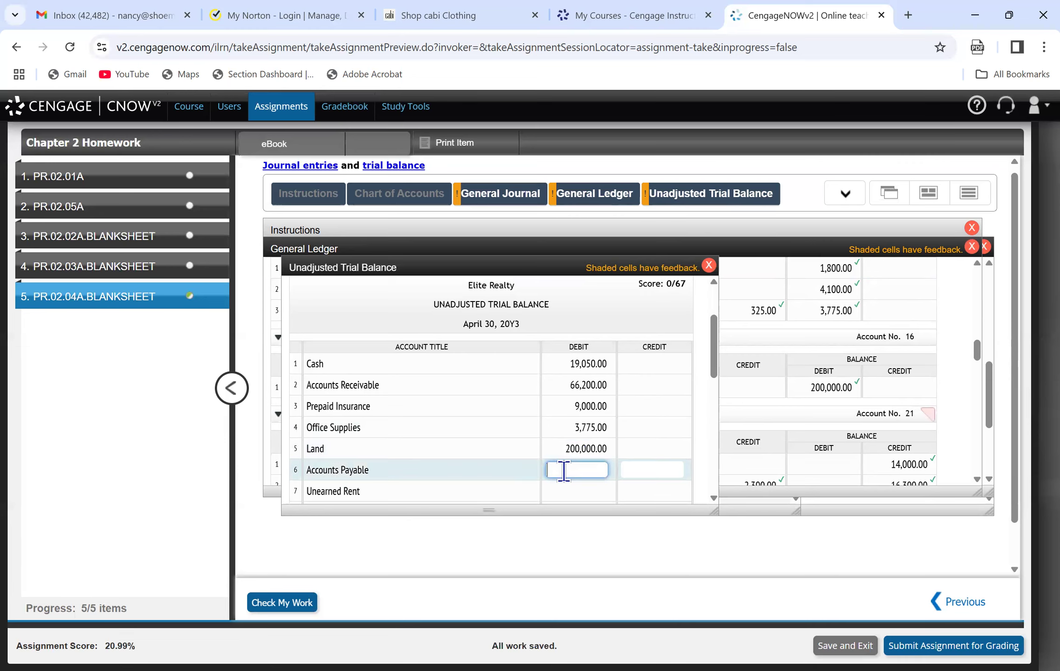
click(642, 462)
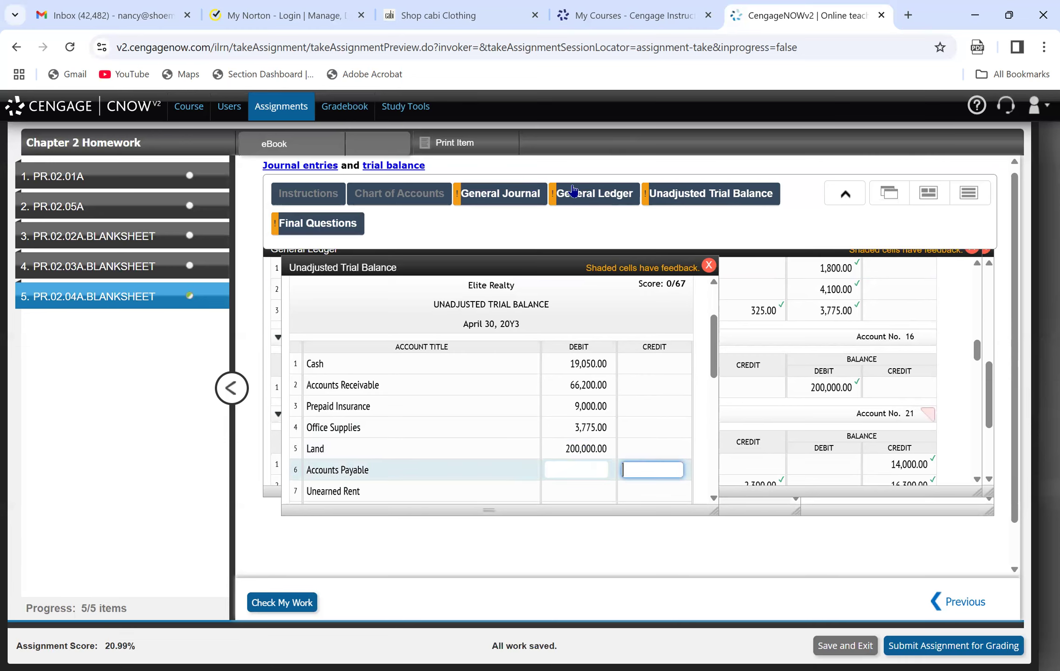
click(572, 190)
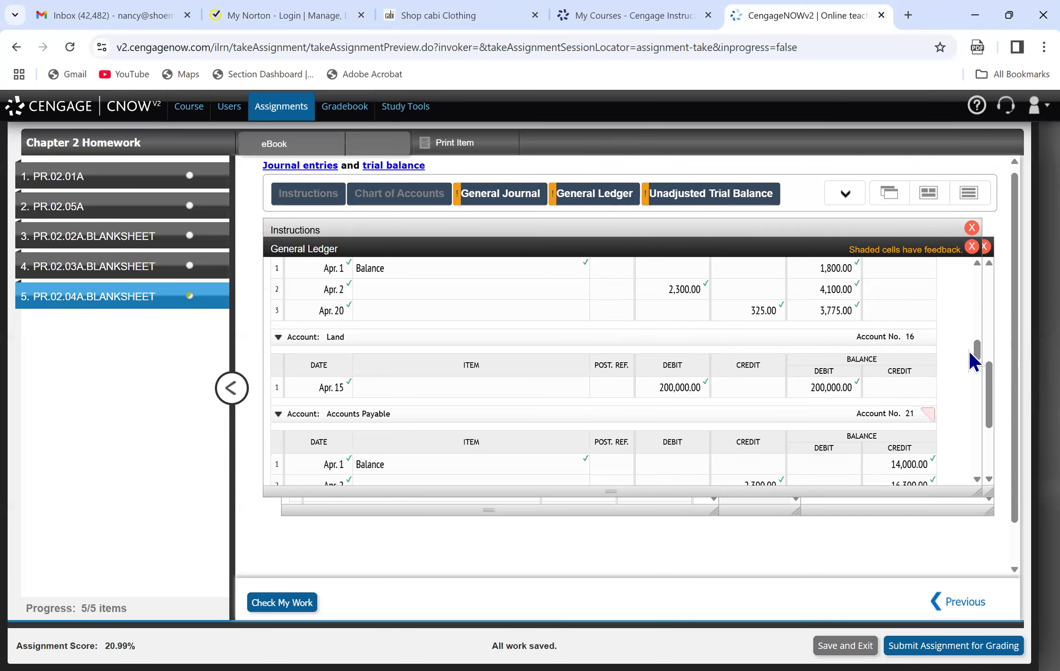
drag(976, 357, 980, 364)
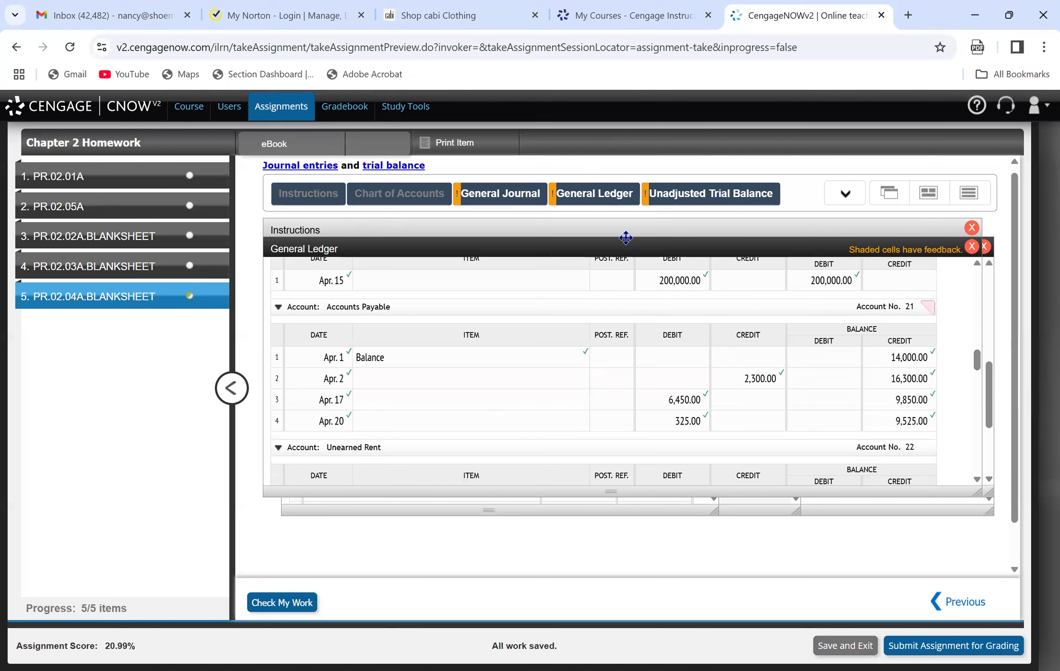
click(688, 189)
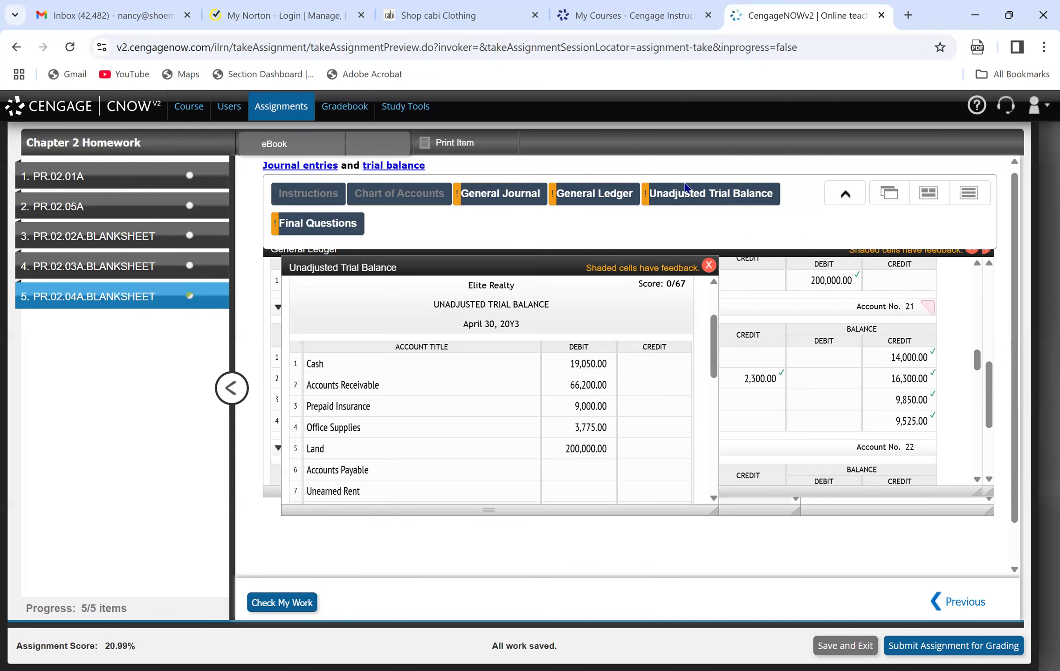
click(634, 469)
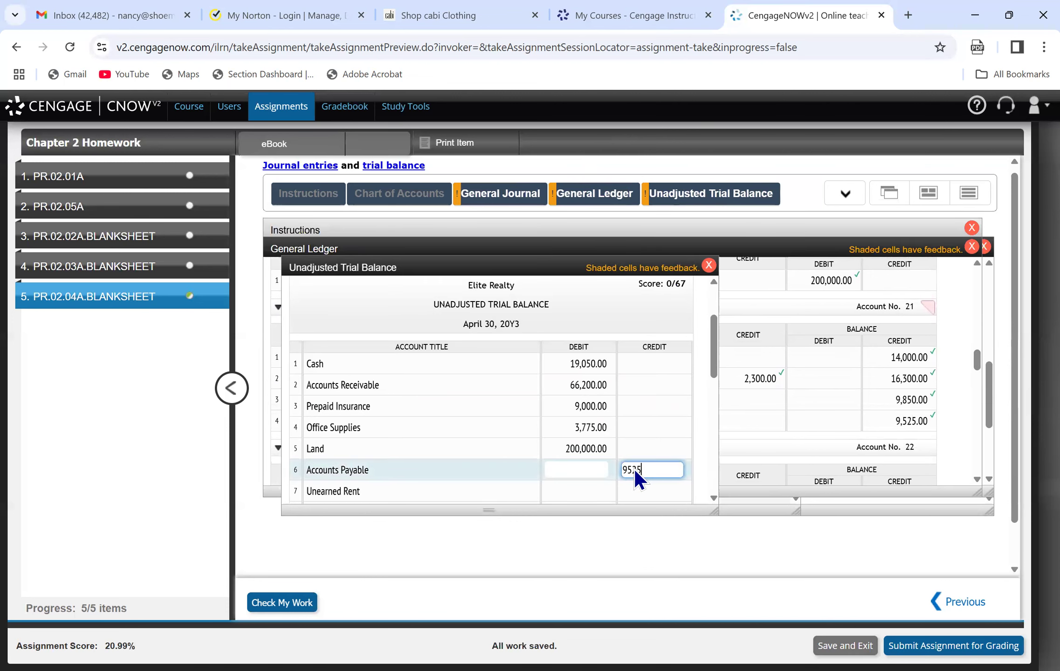
Consult the general ledger and enter the Unearned Rent balance of 10,000 as a credit on line 7 of the unadjusted trial balance.
click(602, 193)
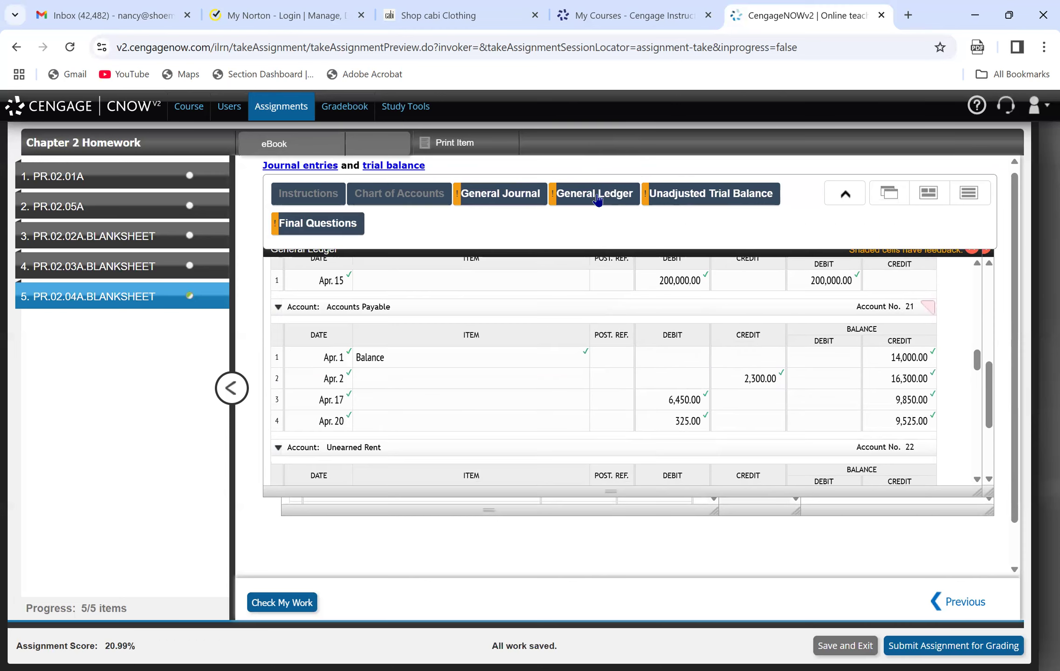
click(669, 187)
click(647, 493)
text(10000)
key(Tab)
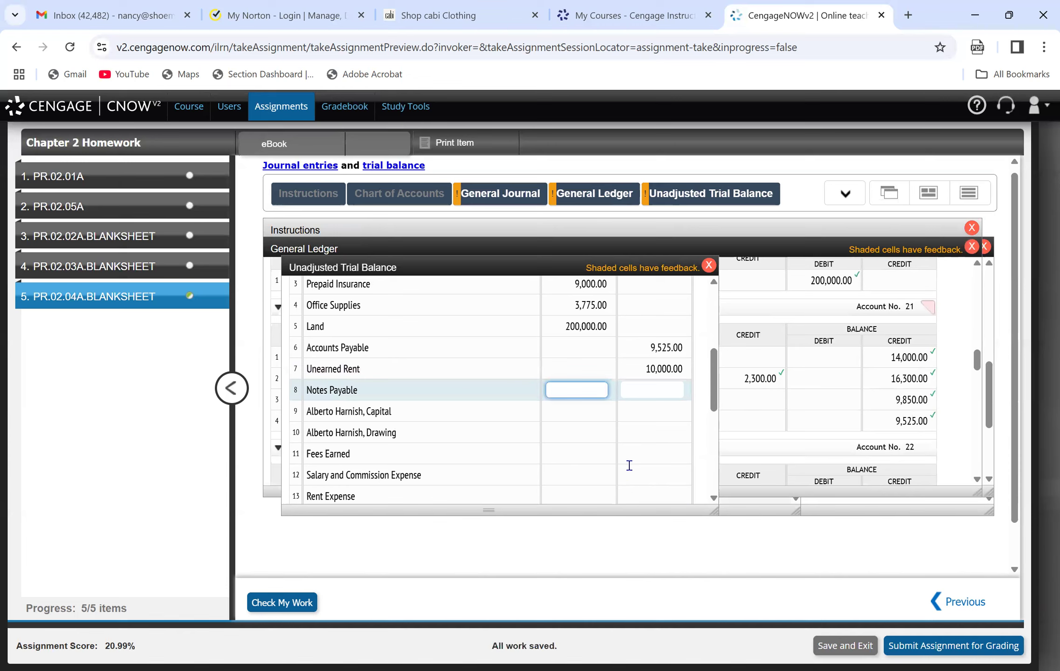
Consult the Notes Payable ledger account and enter its balance of 170,000 as a credit on line 8 of the unadjusted trial balance.
click(634, 389)
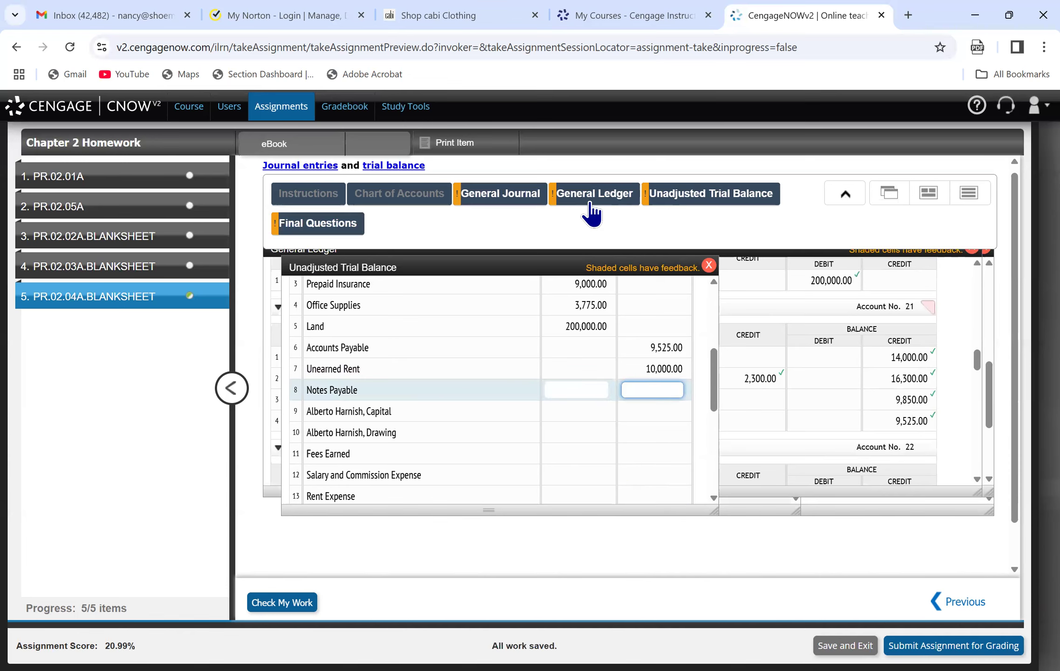
click(590, 202)
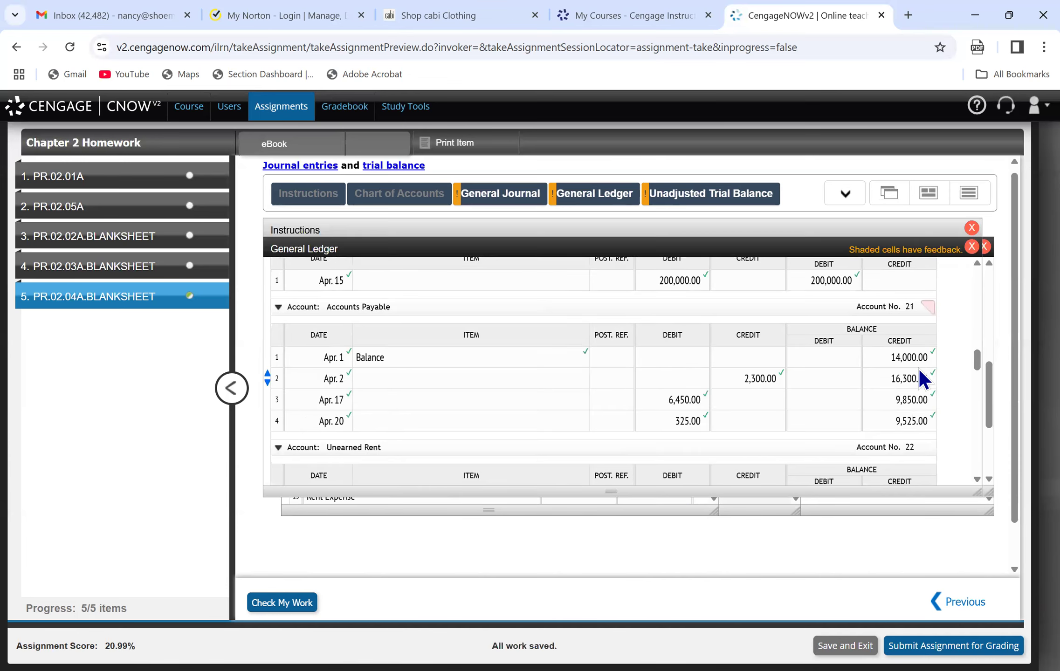
drag(979, 362, 981, 380)
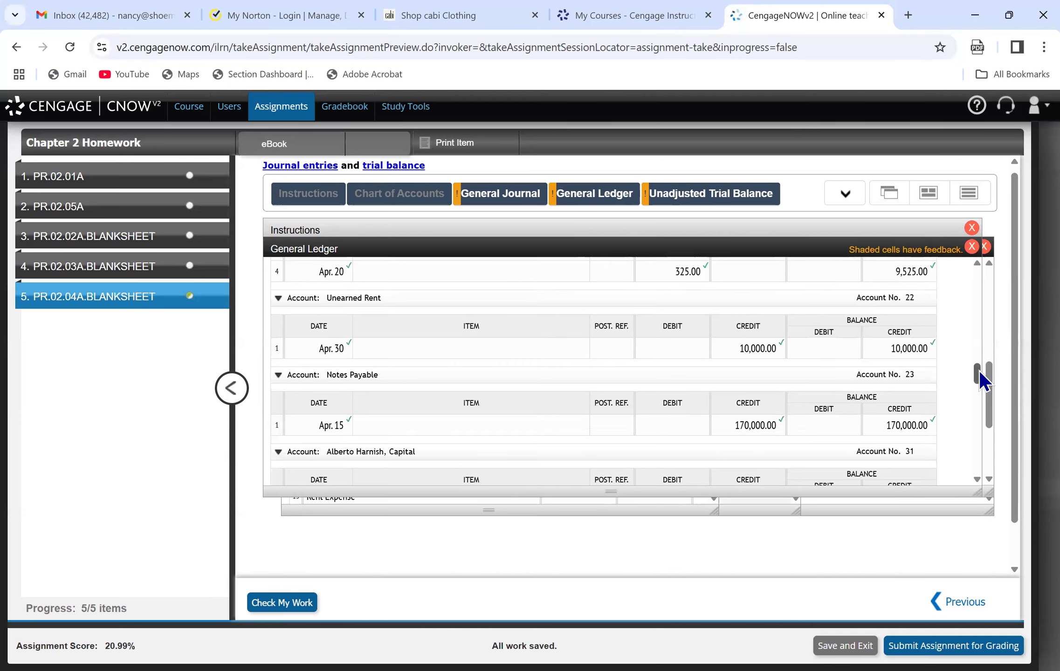
click(703, 200)
click(642, 390)
text(170,000)
key(Tab)
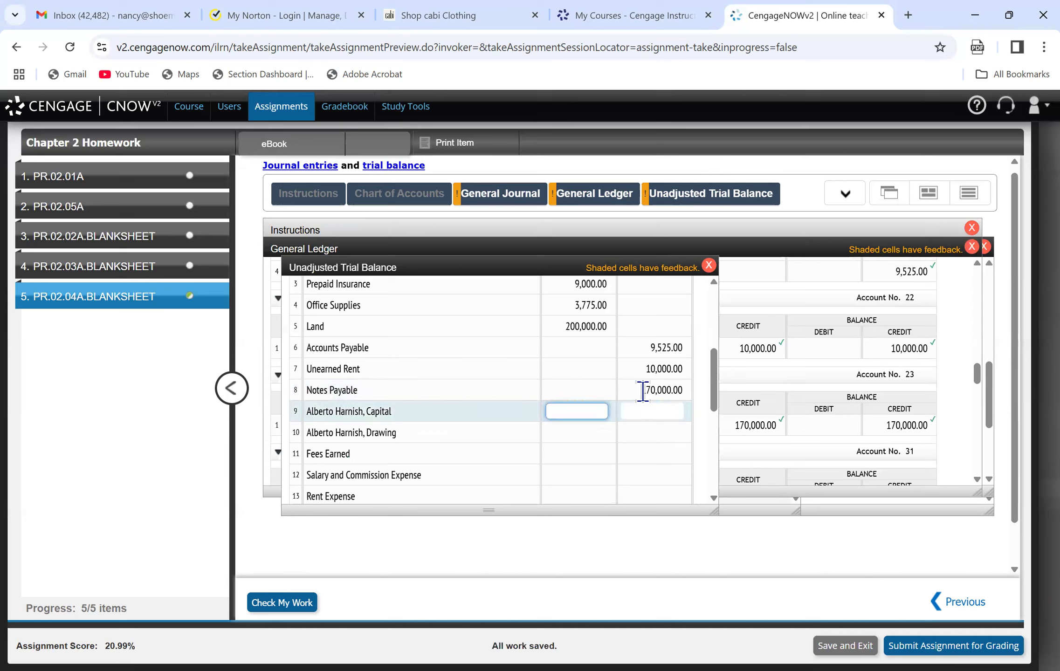
Consult the owner's capital and drawing ledger accounts and enter the capital balance of 46,000 as a credit on line 9 of the trial balance.
click(587, 209)
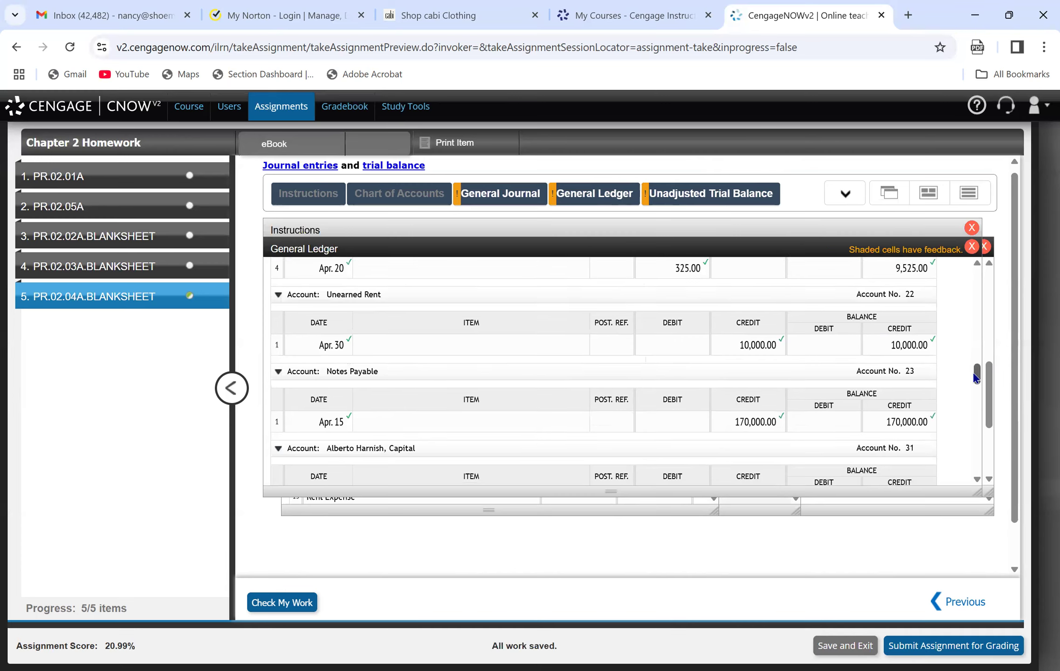
drag(975, 374, 976, 388)
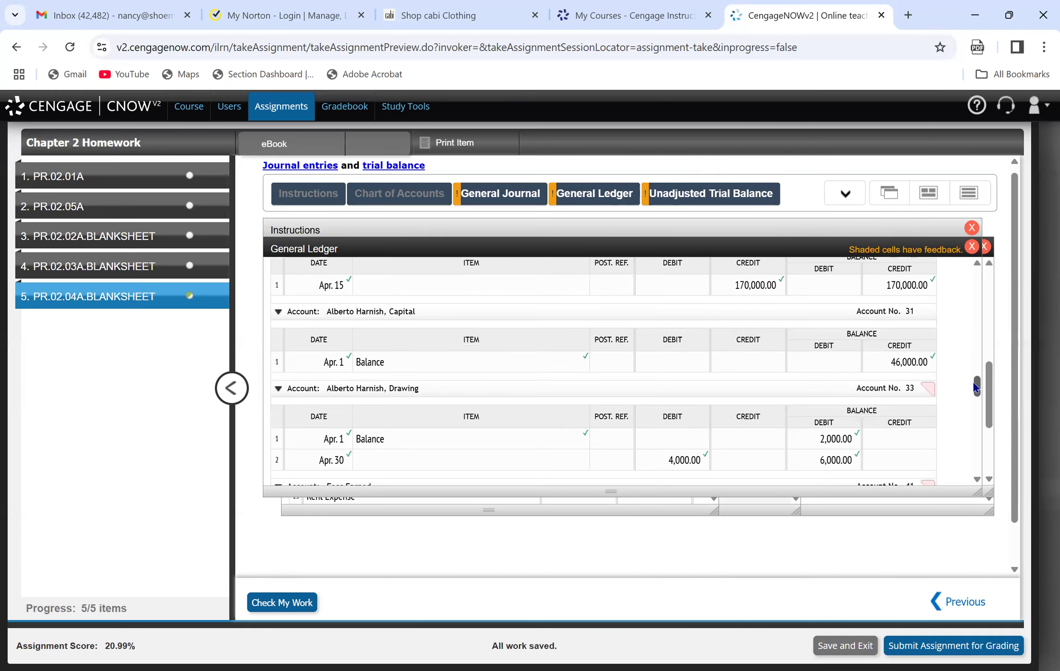
click(684, 201)
click(649, 416)
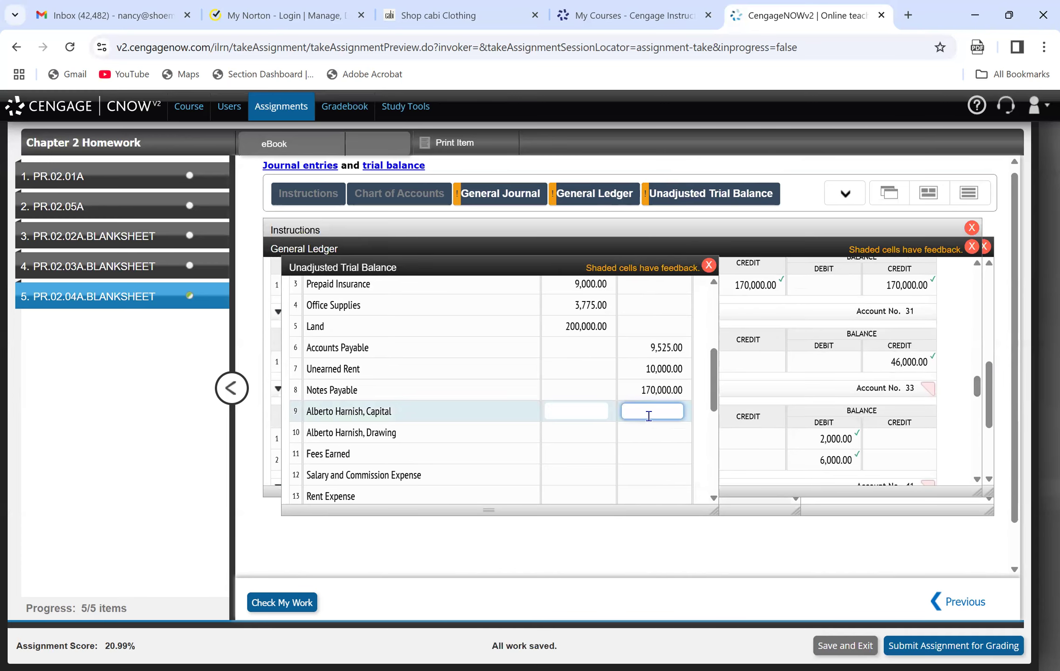
text(46,000)
key(Tab)
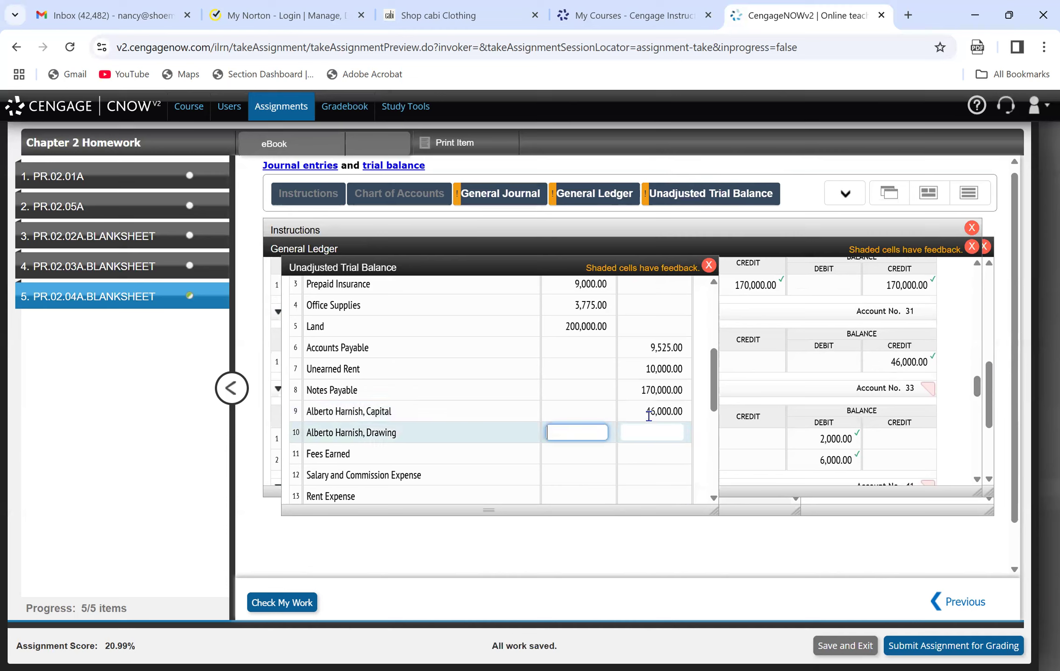
Enter the owner's drawing account balance of 6,000 as a debit on line 10 of the unadjusted trial balance.
text(4)
key(BackSpace)
text(6000)
key(Tab)
Consult the Fees Earned ledger account and enter its balance of 297,000 as a credit on line 11 of the unadjusted trial balance.
click(580, 195)
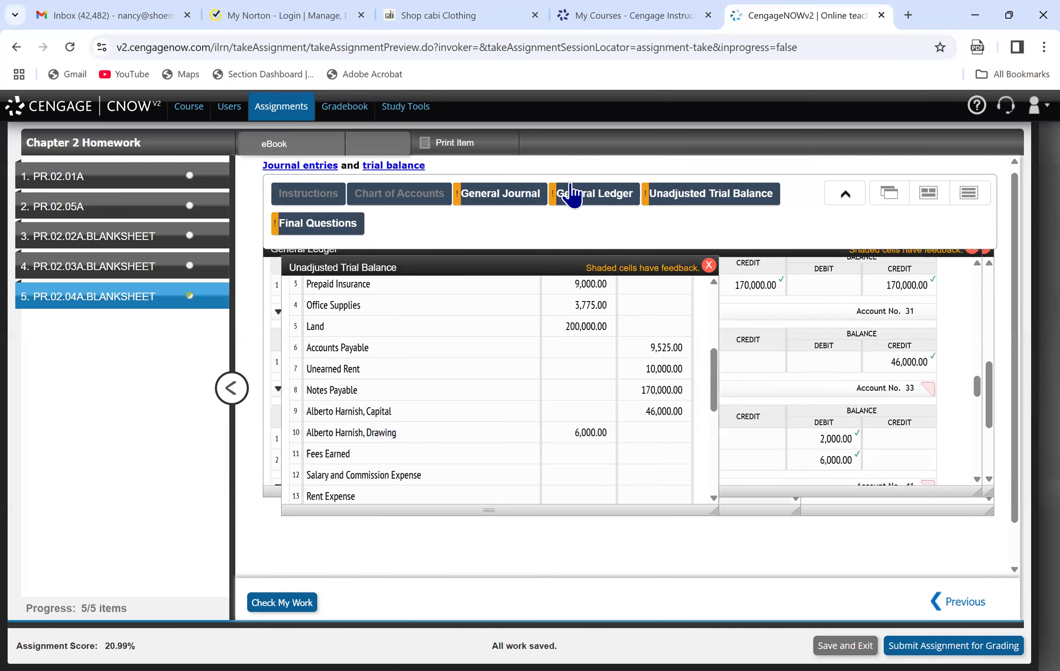
drag(977, 387, 981, 413)
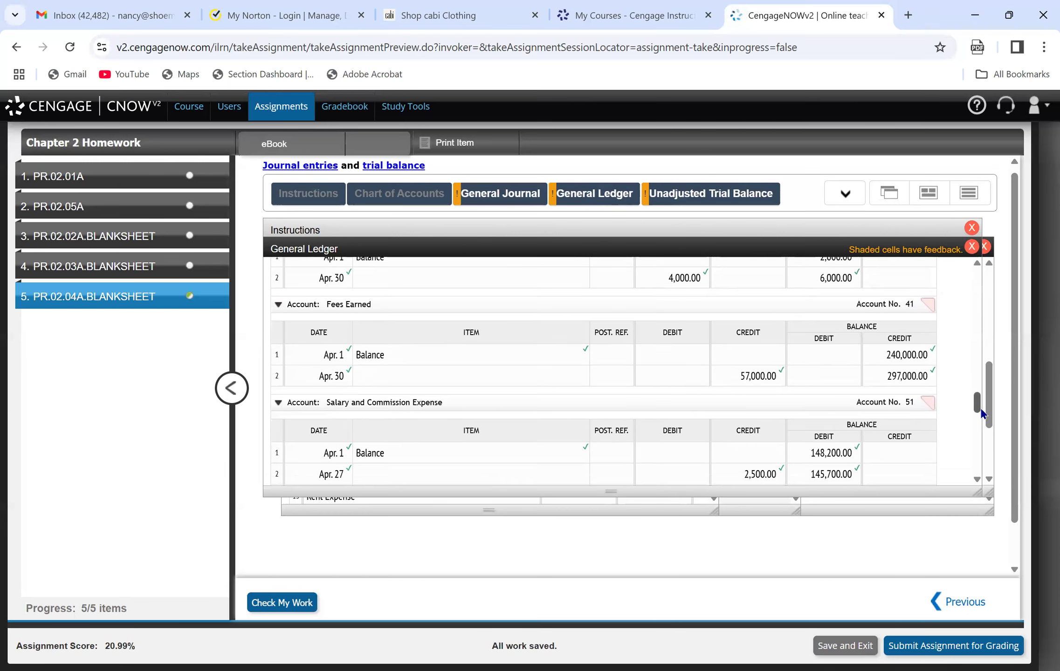
click(689, 195)
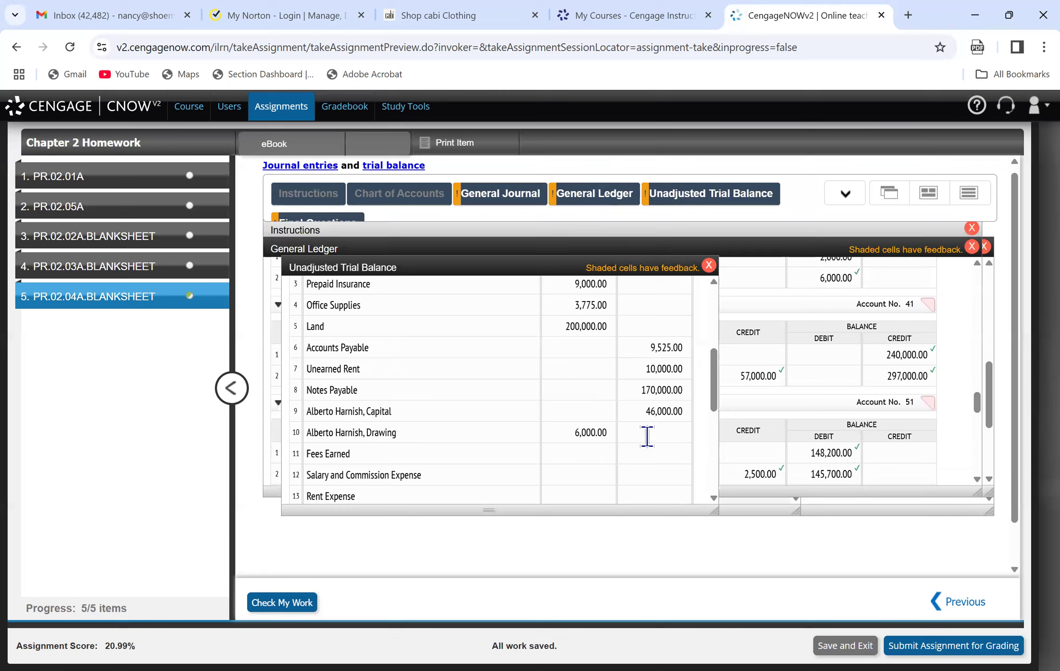
click(655, 459)
text(297000)
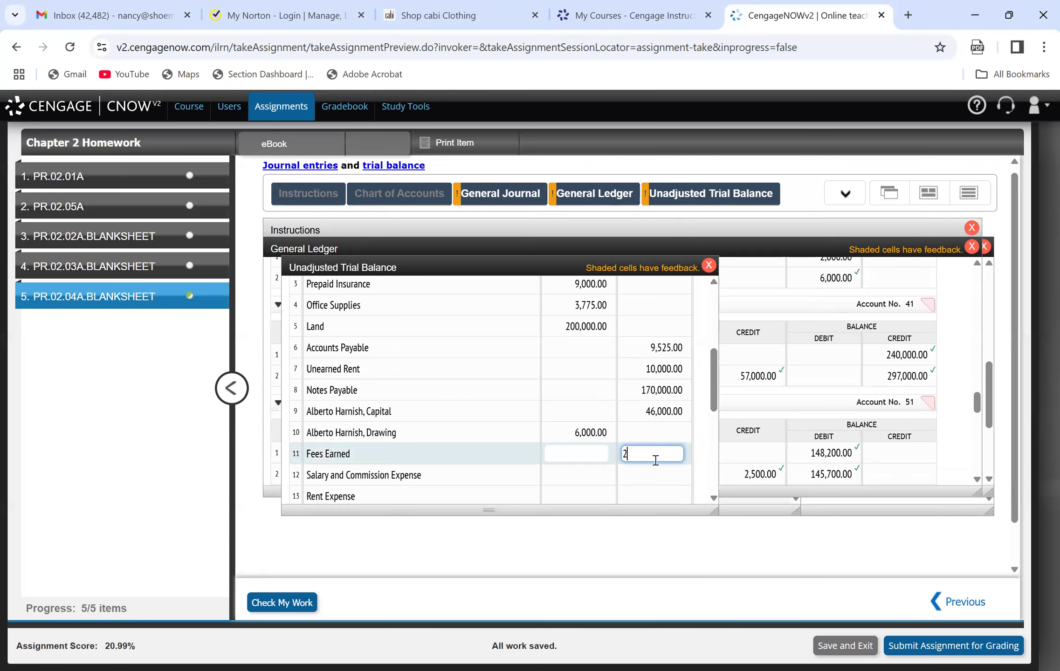
key(Tab)
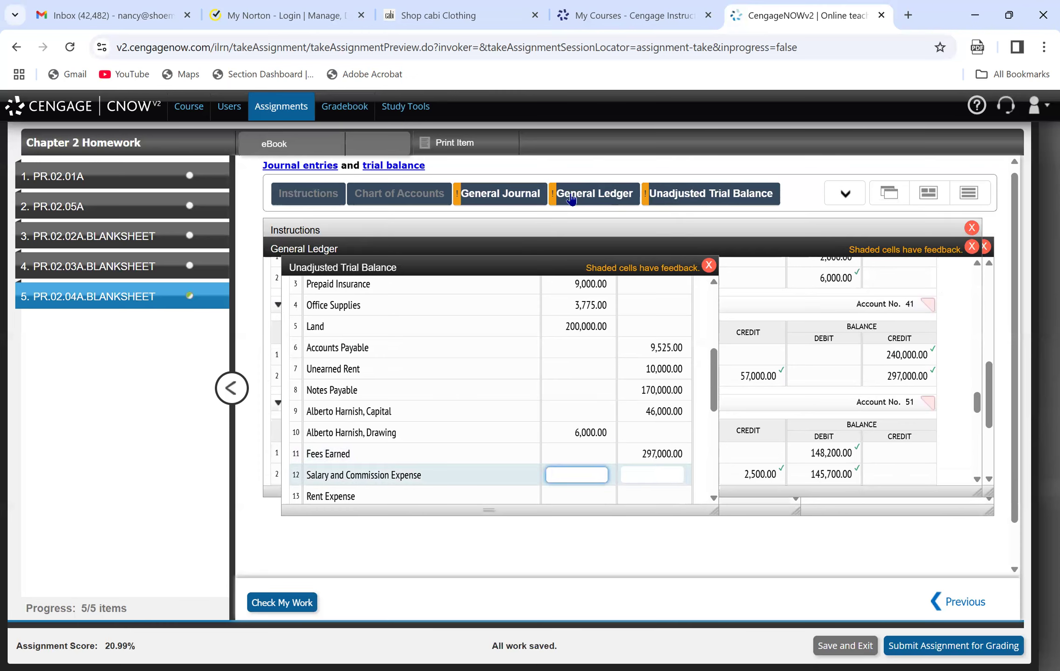
Consult the Salary and Commission Expense ledger account and enter its balance of 157,600 as a debit on line 12 of the trial balance.
mouse_move(573, 199)
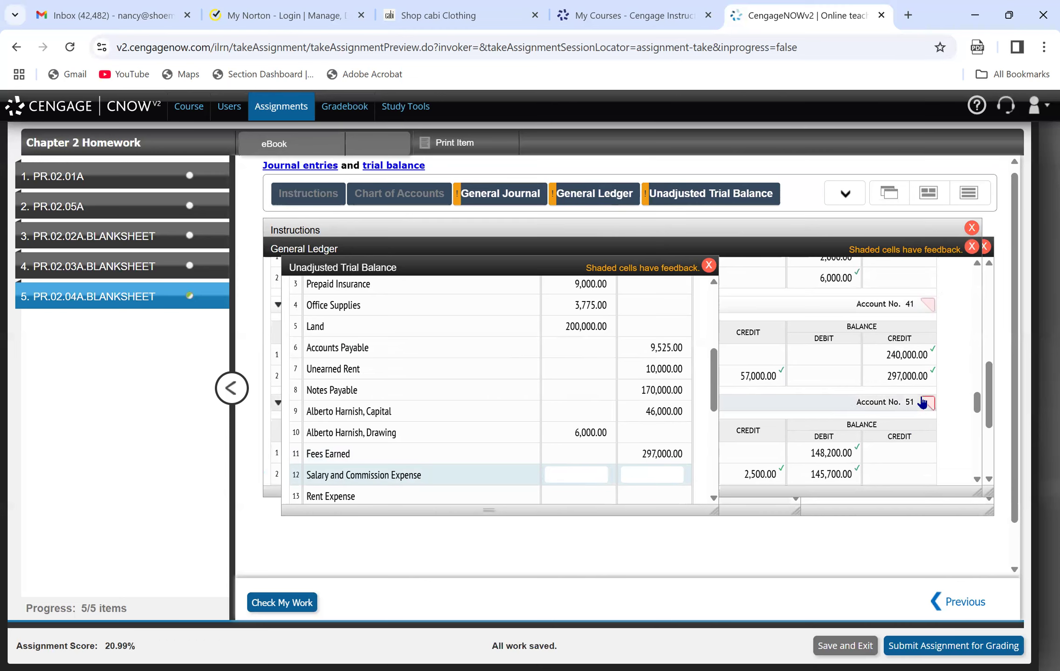
click(923, 335)
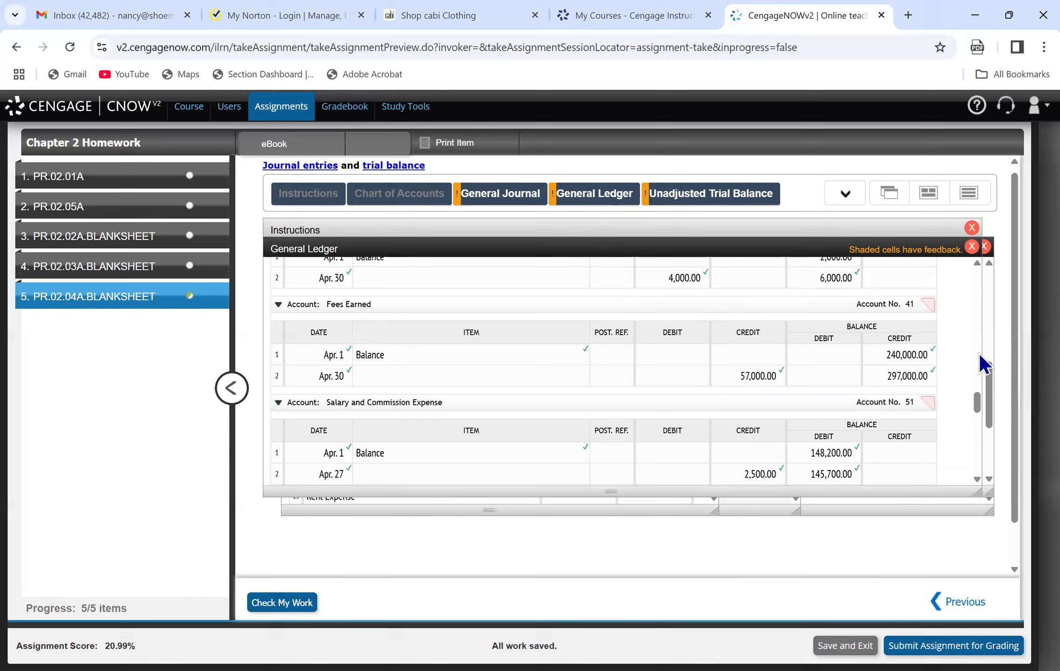
drag(976, 405, 978, 411)
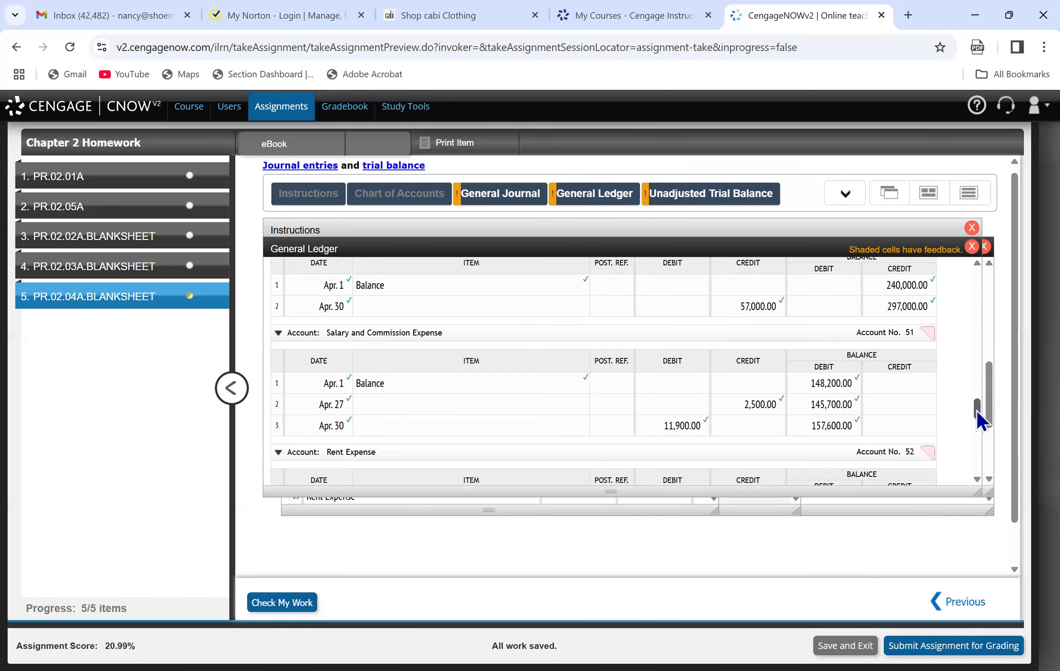
click(703, 195)
click(571, 480)
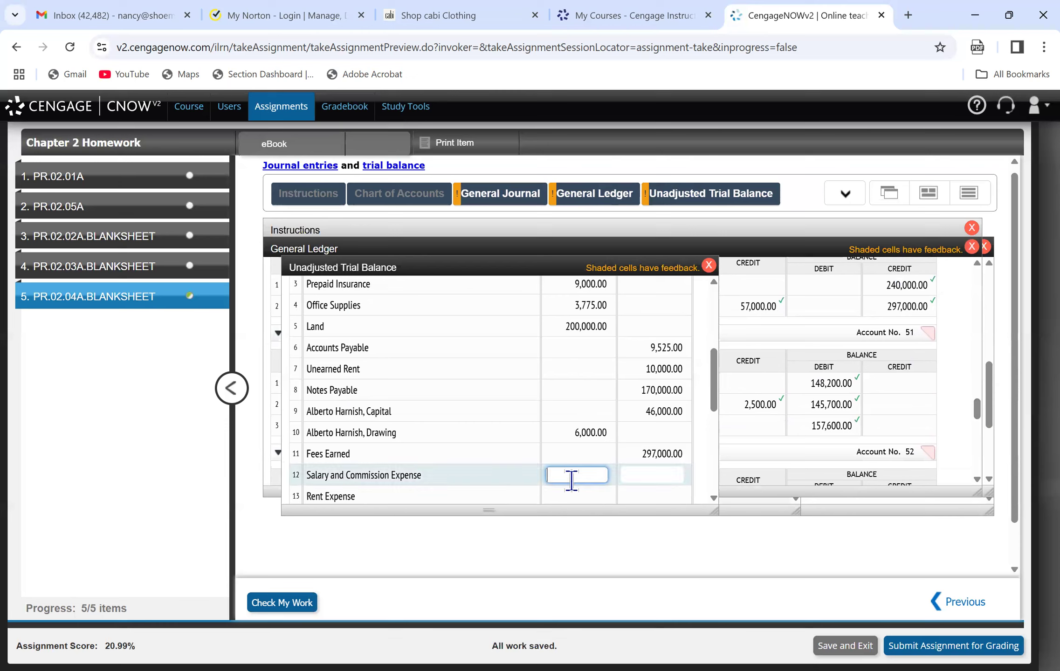
text(157,600)
click(712, 409)
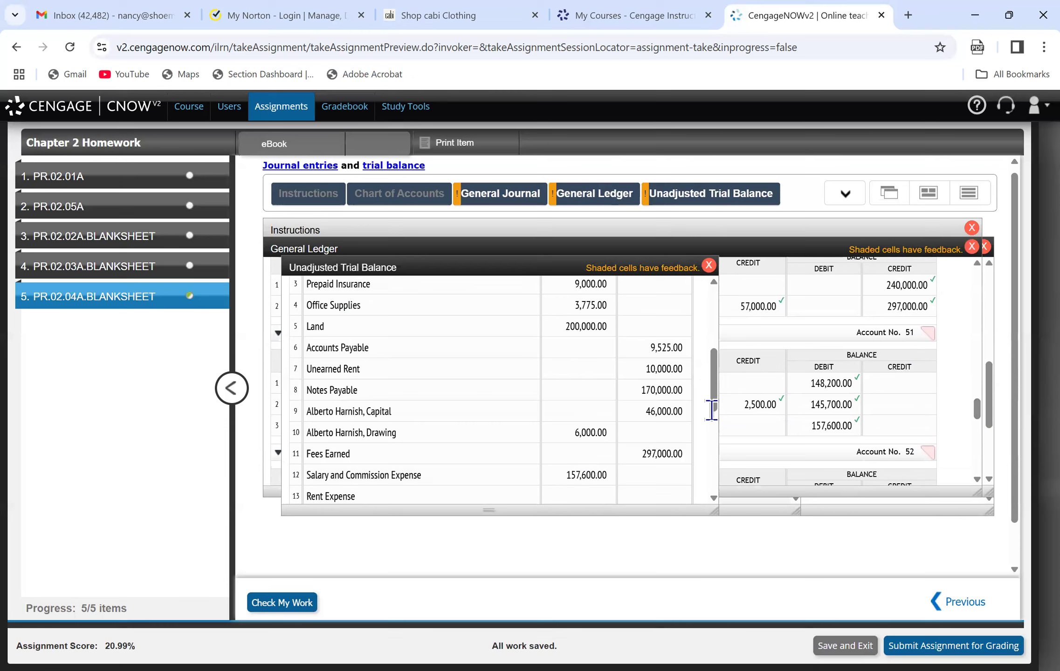
Consult the Rent Expense ledger account and enter its balance of 36,500 as a debit on line 13 of the unadjusted trial balance.
click(840, 405)
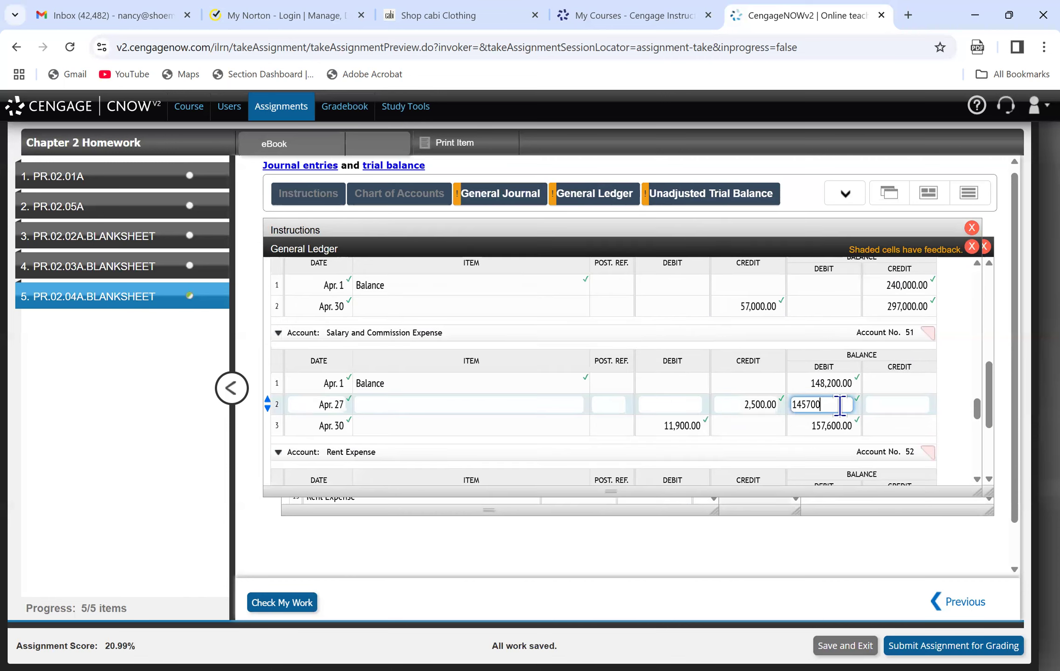
drag(975, 414, 977, 427)
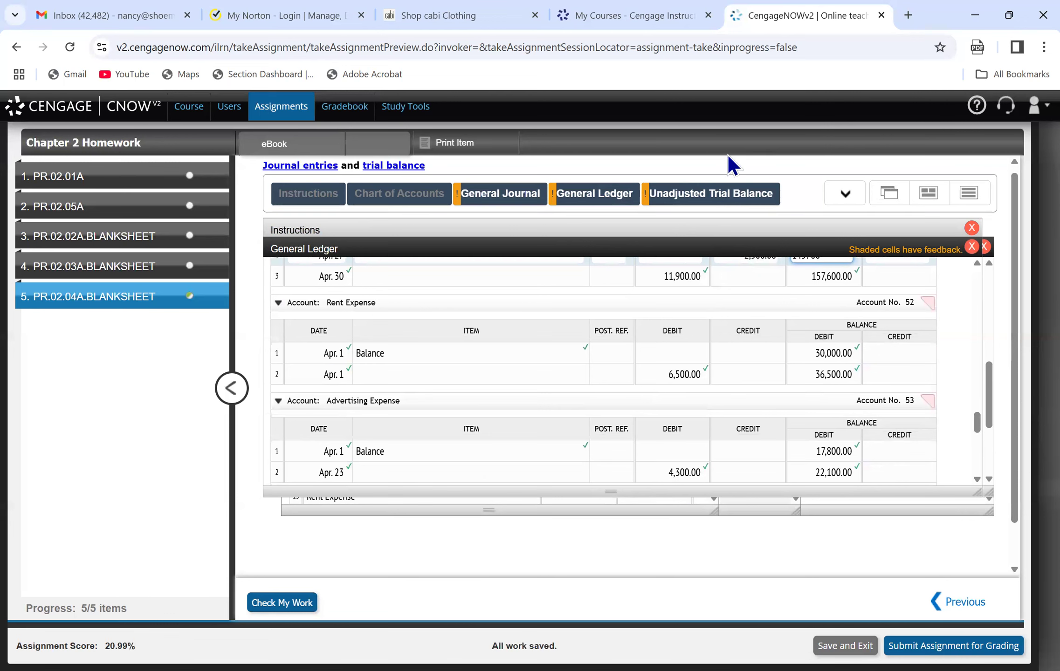
click(711, 196)
click(591, 493)
text(36500)
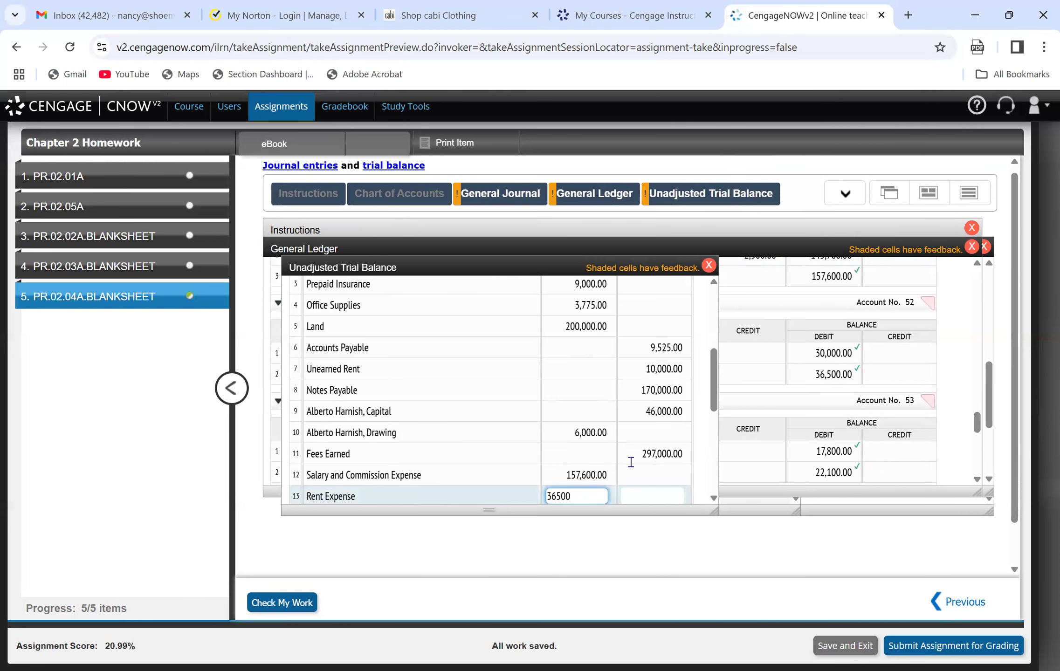
Enter 7,000 as a debit for Advertising Expense on line 14 of the unadjusted trial balance.
drag(714, 402, 717, 413)
click(794, 396)
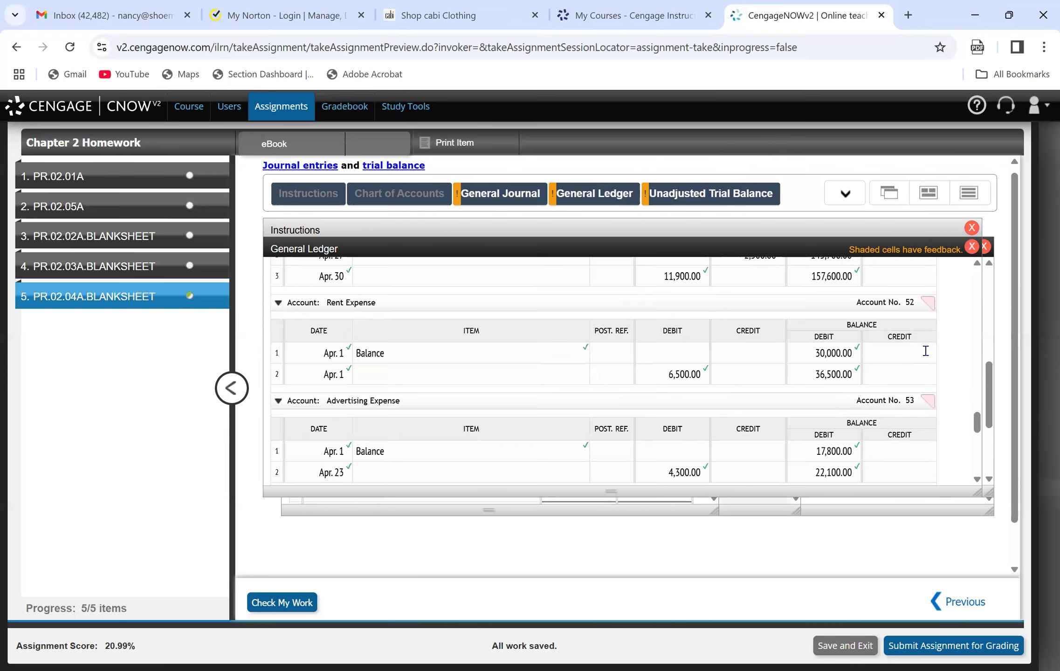
drag(977, 429, 977, 444)
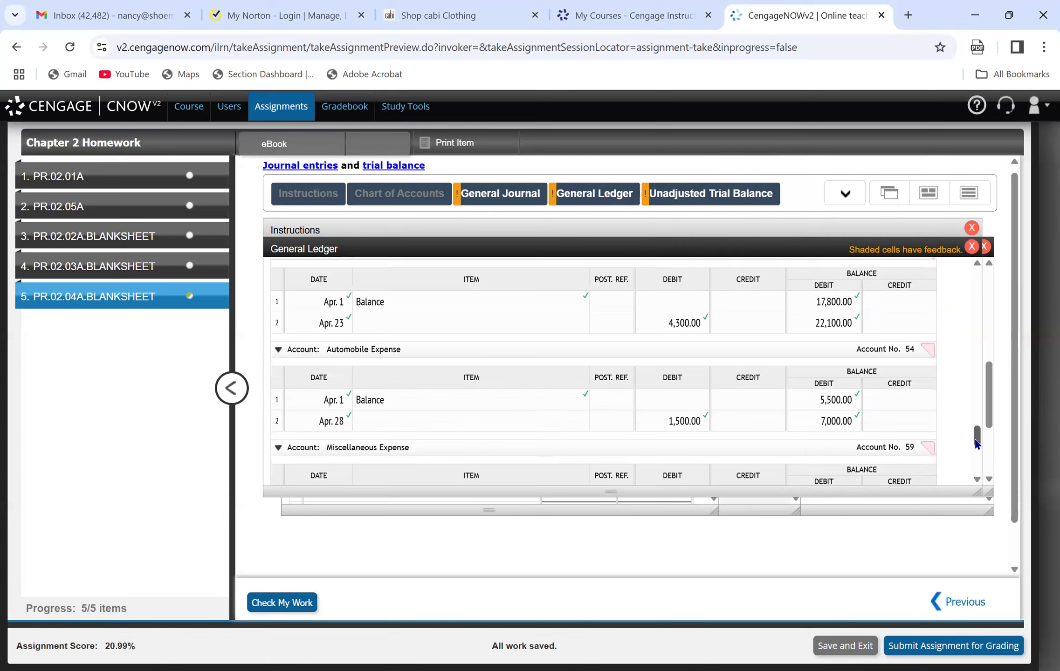
click(845, 194)
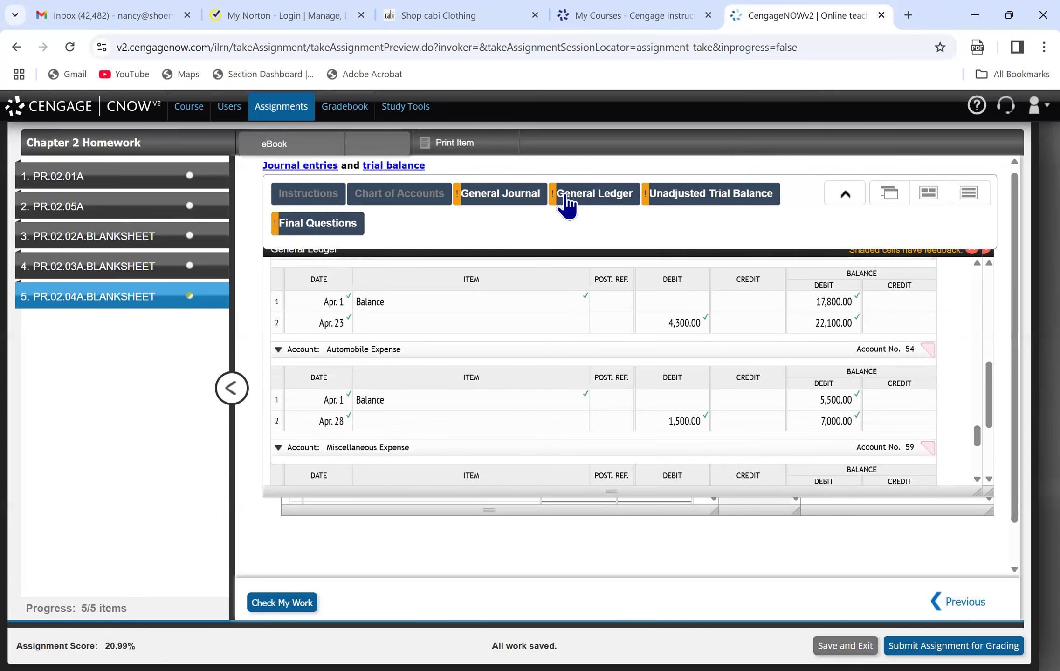
click(693, 210)
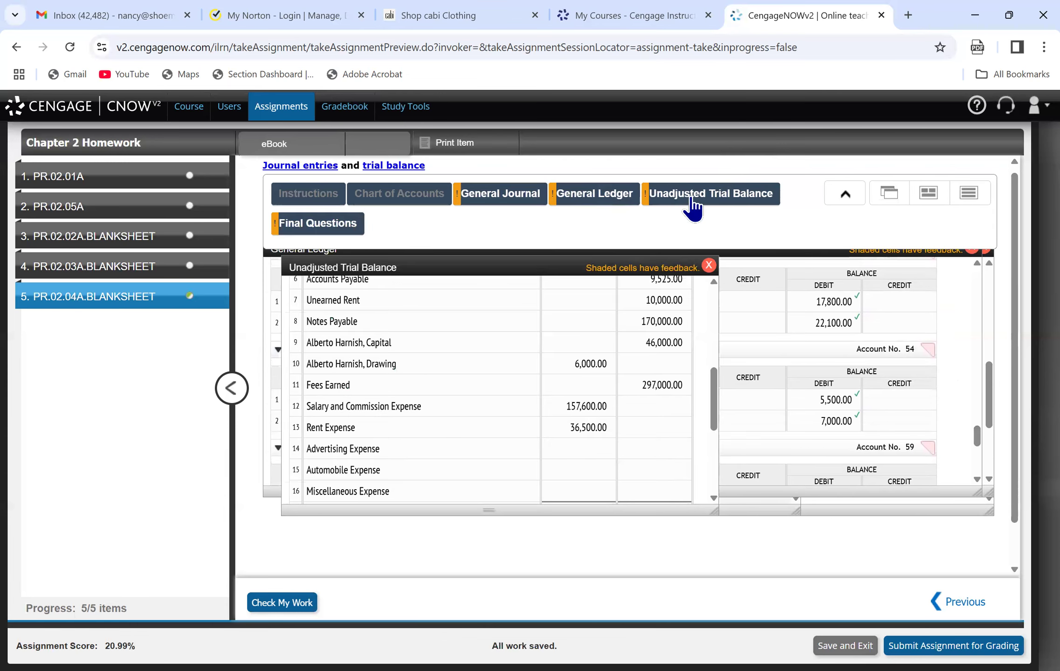
click(581, 449)
text(7000)
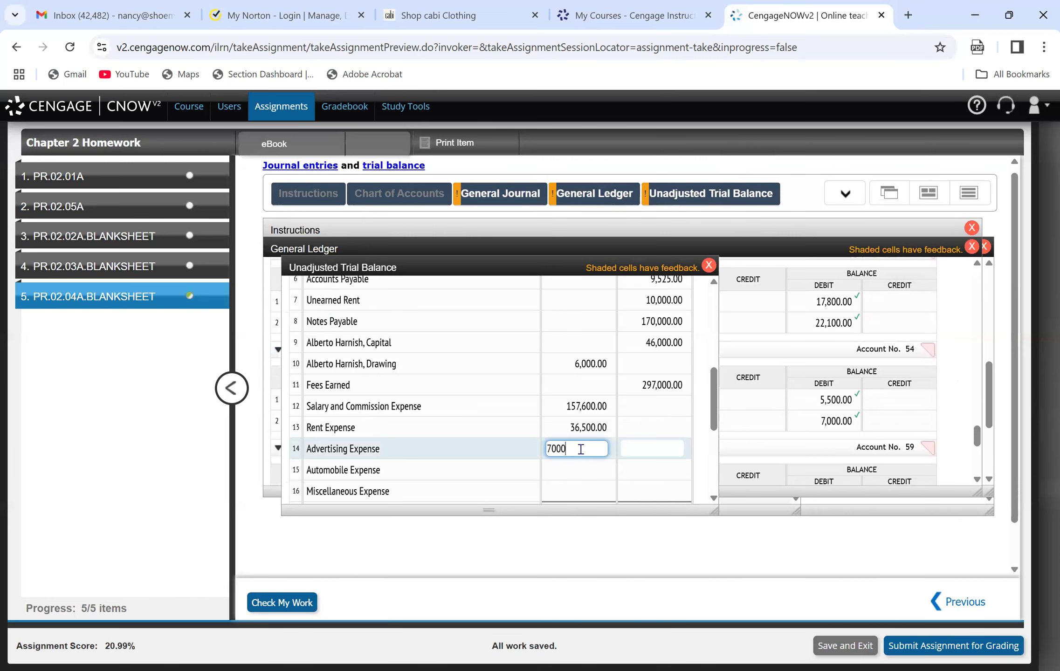
Consult the Automobile Expense account in the general ledger for its ending balance.
click(590, 476)
click(969, 425)
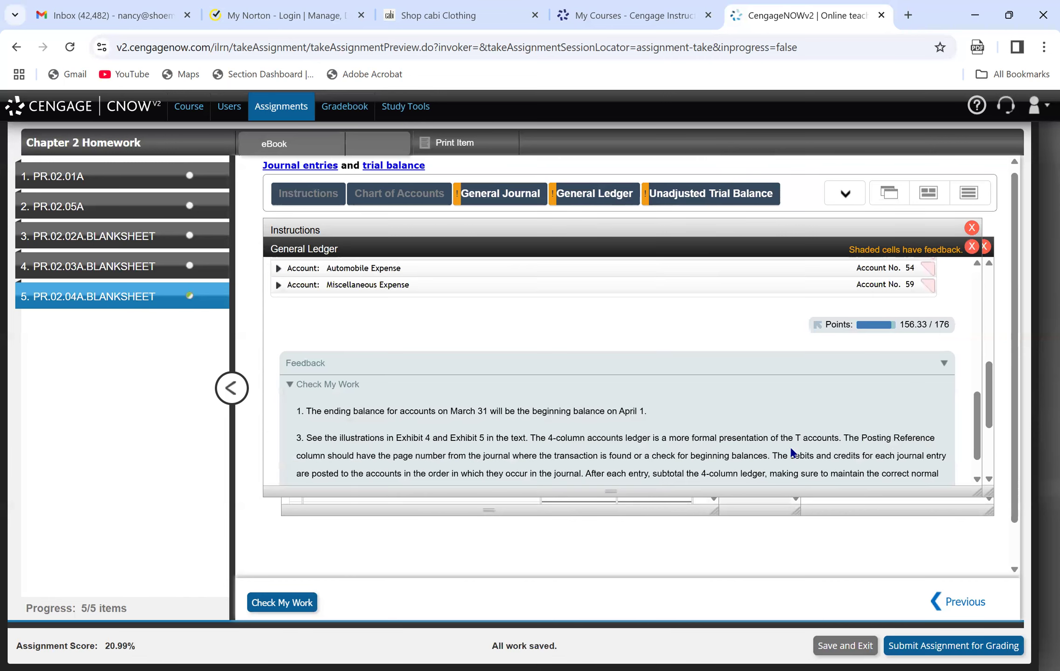
mouse_move(616, 196)
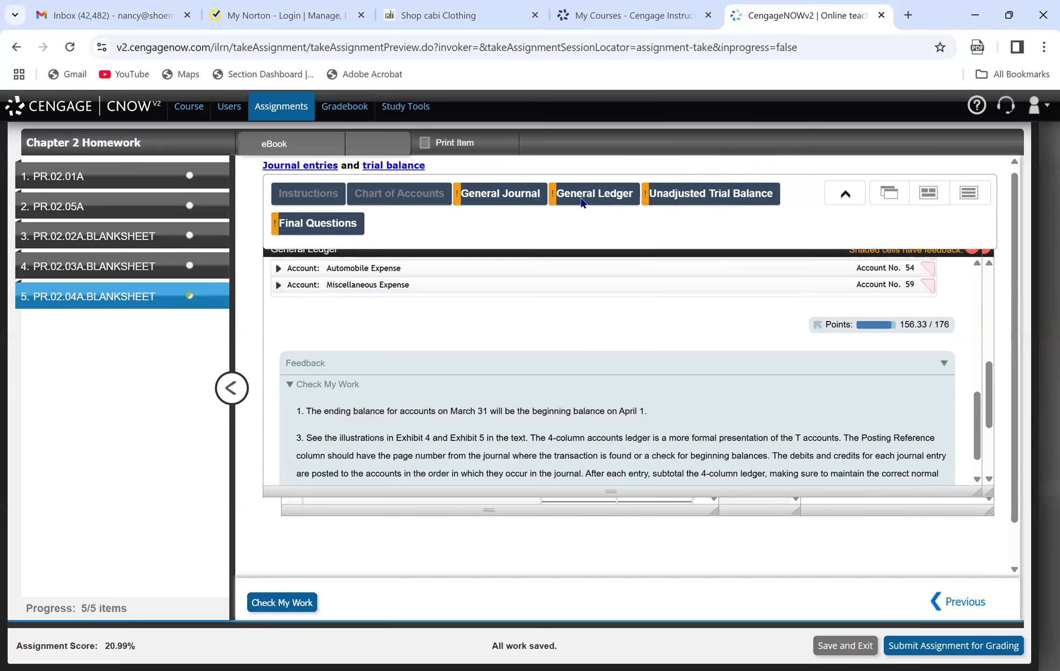
drag(981, 414, 975, 329)
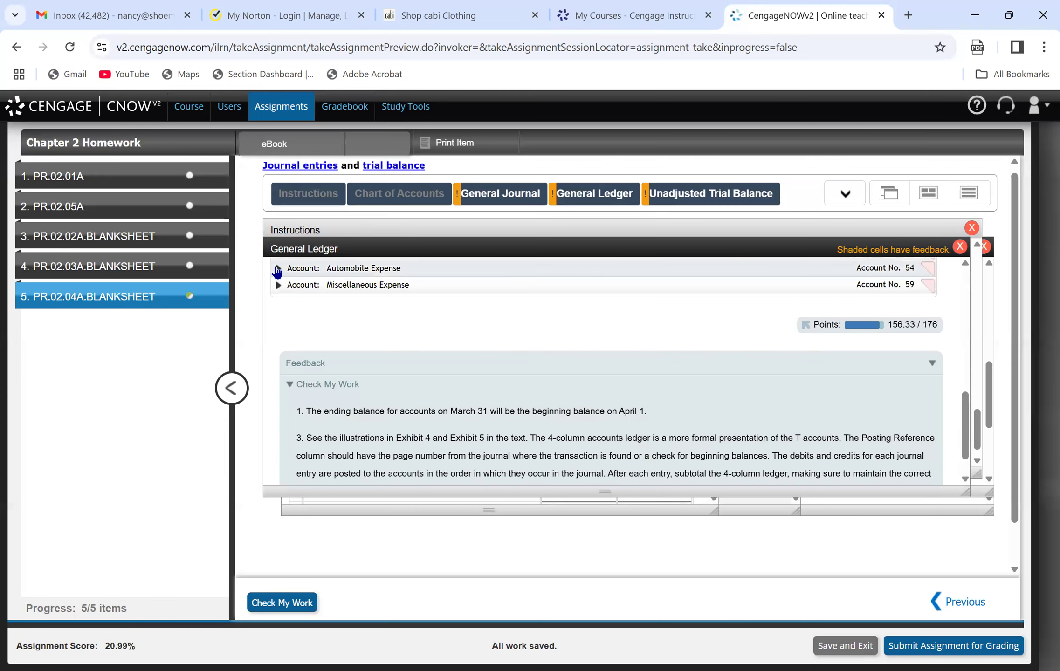
click(279, 269)
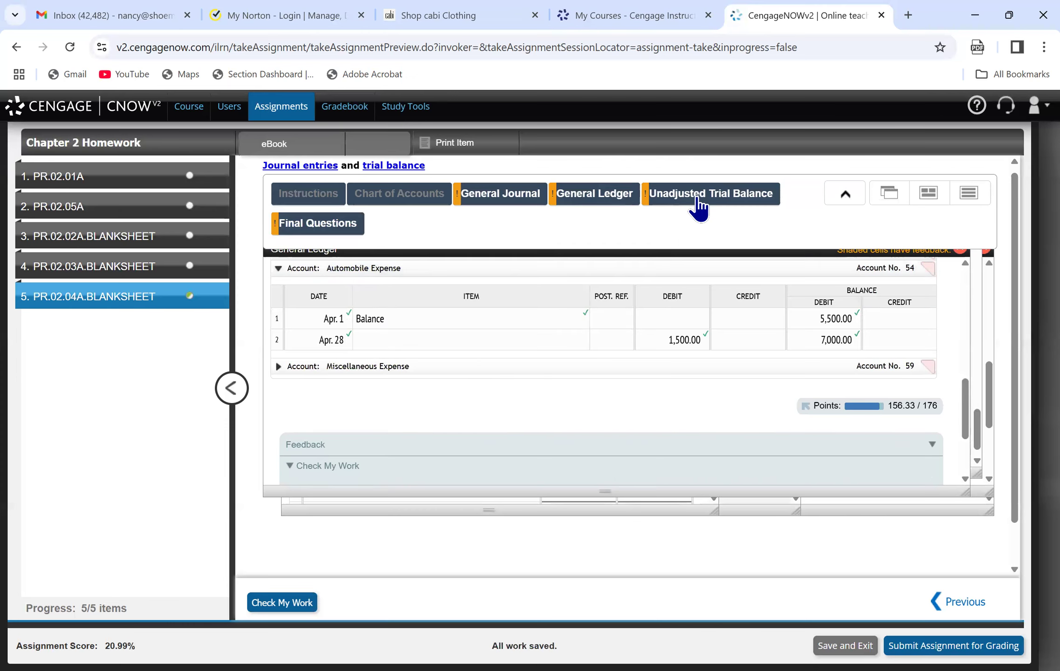
click(698, 208)
click(578, 469)
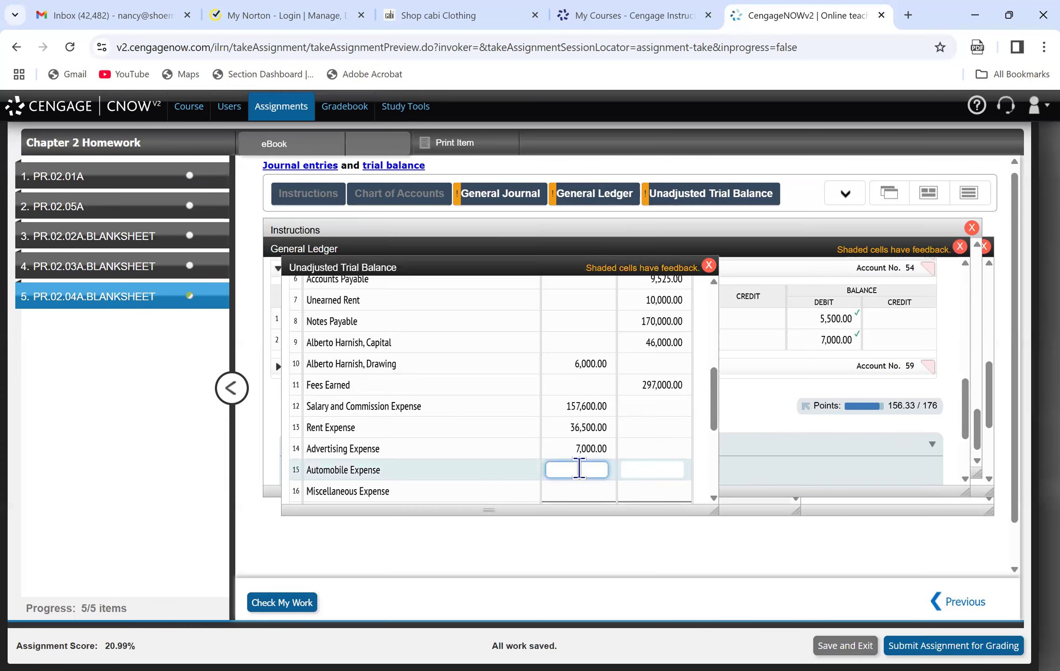
Consult the Advertising Expense ledger account and correct its debit on line 14 of the trial balance to 22,100.
click(897, 404)
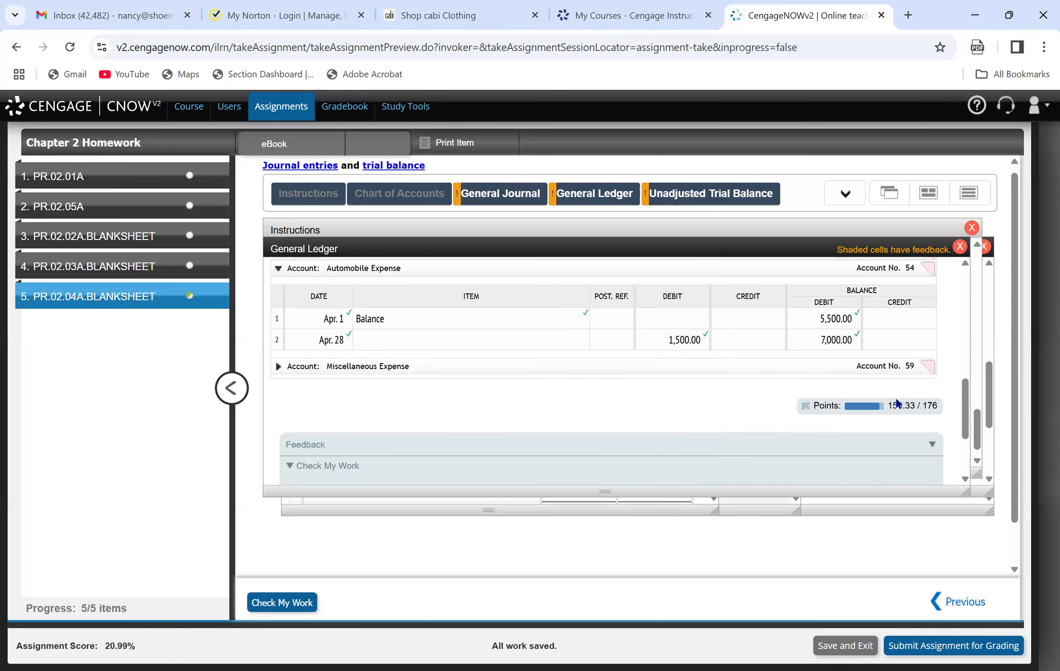
click(965, 263)
click(965, 260)
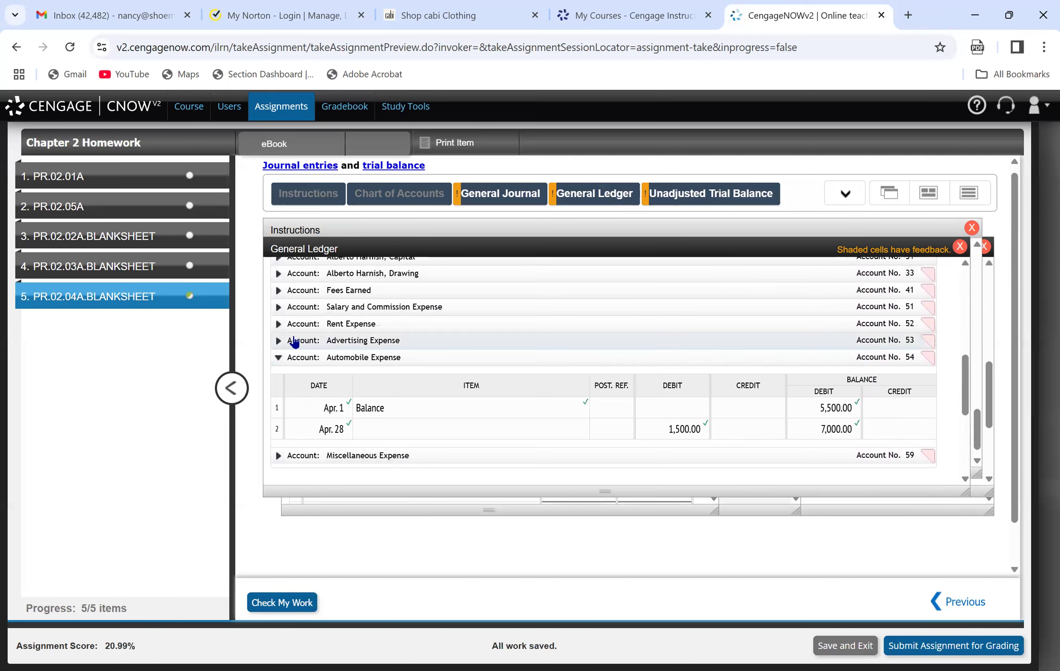
click(293, 340)
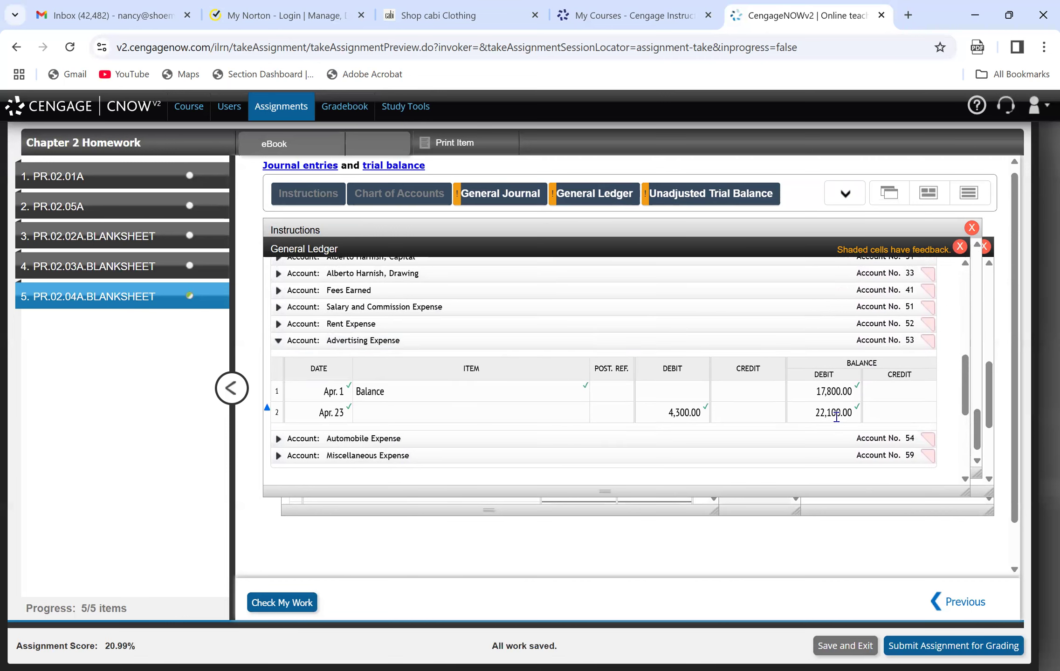
click(706, 198)
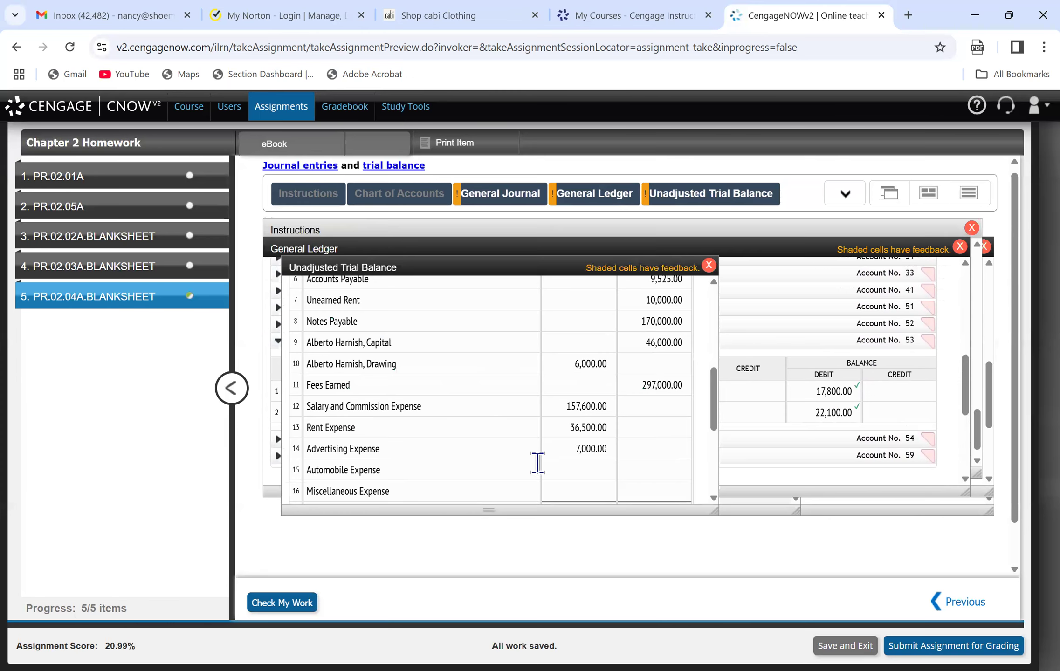
click(573, 446)
key(BackSpace)
key(BackSpace)
key(BackSpace)
key(BackSpace)
text(22100)
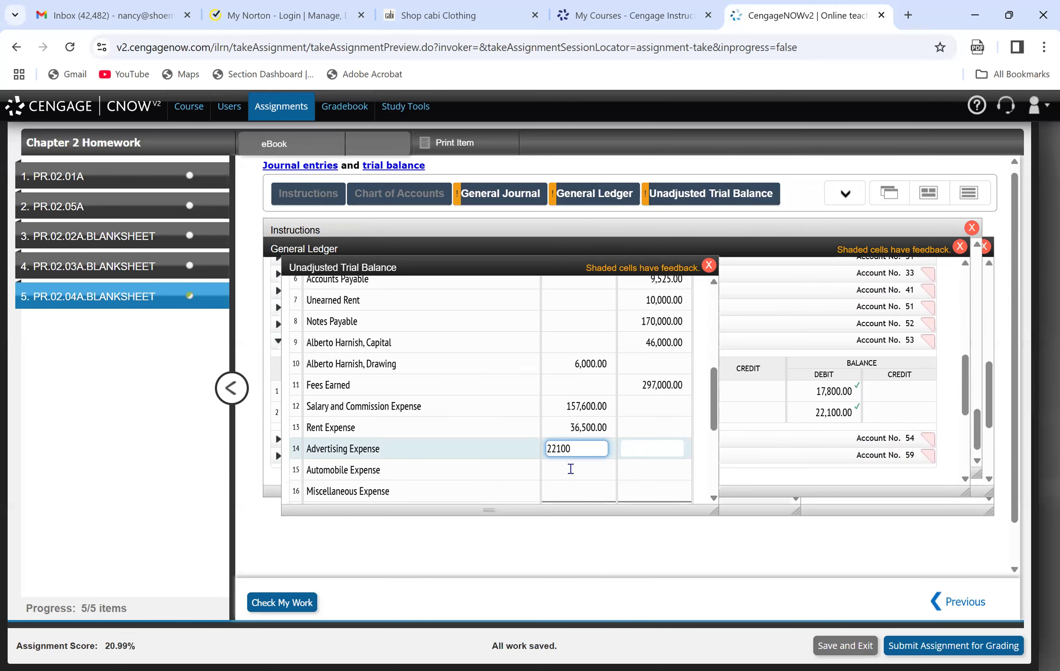
Enter the Automobile Expense balance of 7,000 as a debit on line 15 of the unadjusted trial balance.
click(571, 470)
text(7000)
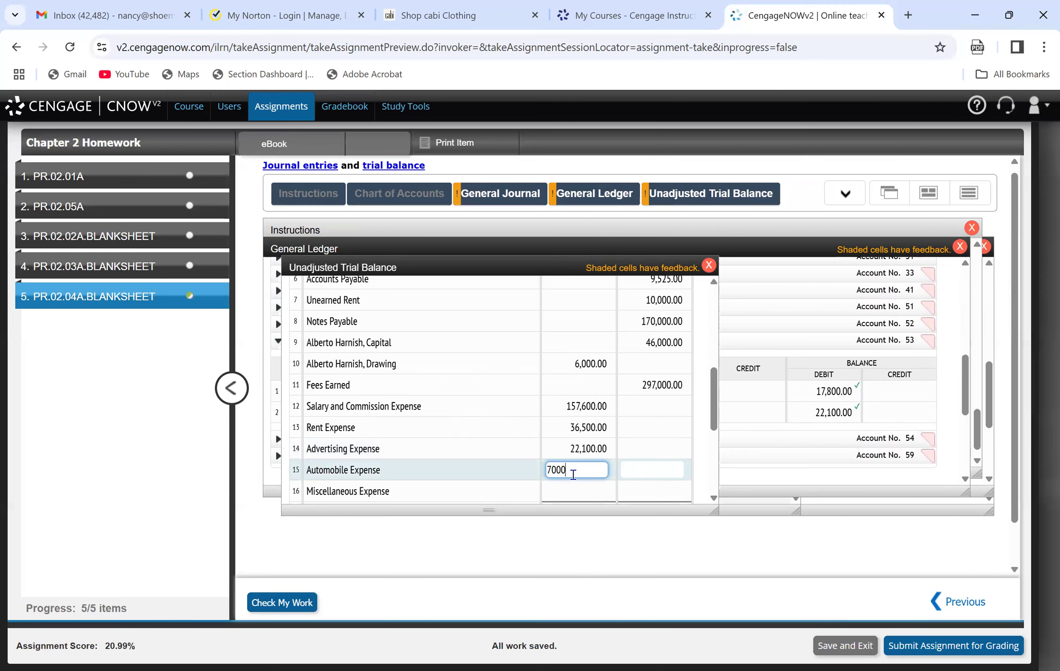
click(578, 487)
Enter the Miscellaneous Expense ledger balance of 5,300 as a debit on line 16 of the trial balance and check the work.
click(590, 203)
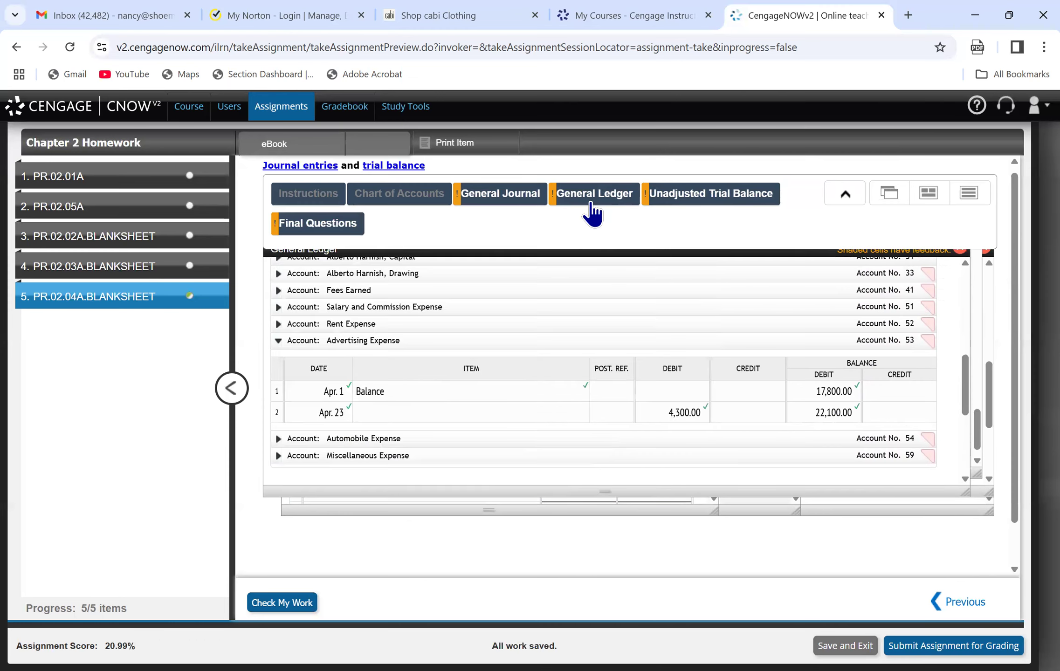
click(333, 456)
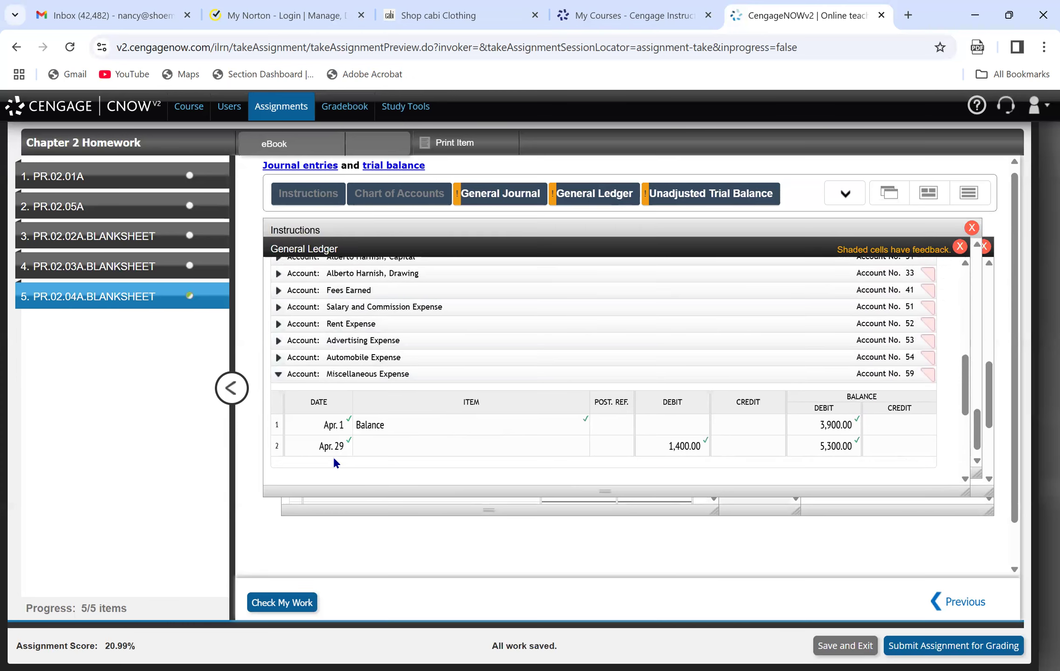
click(680, 198)
click(576, 498)
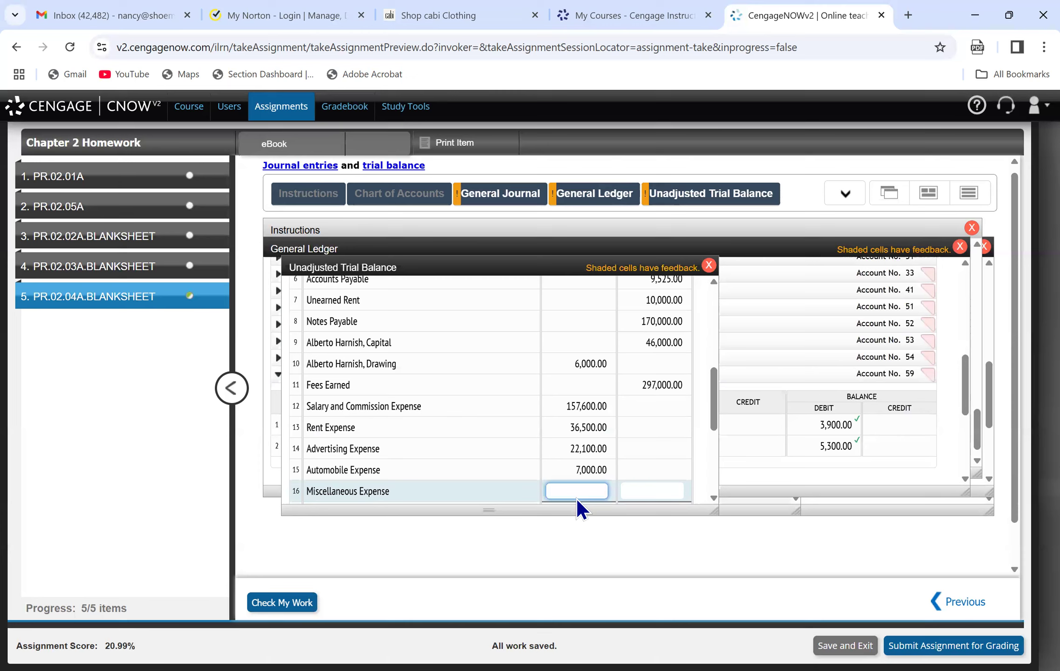
click(285, 602)
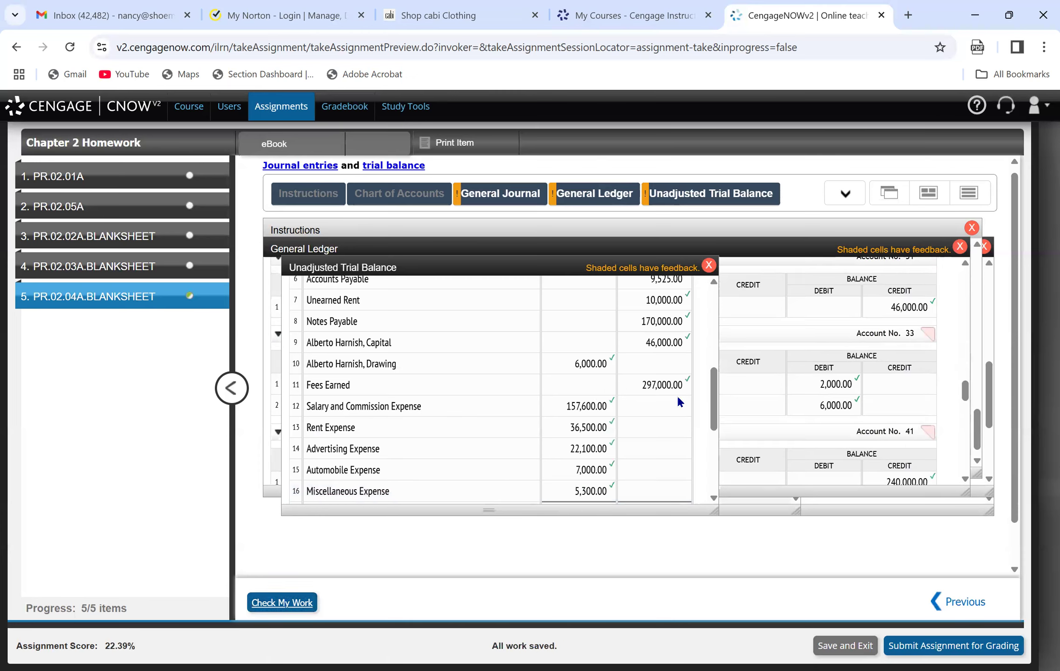
Enter the debit column total of 532,525 on line 17 of the unadjusted trial balance and check the work.
drag(712, 409, 698, 370)
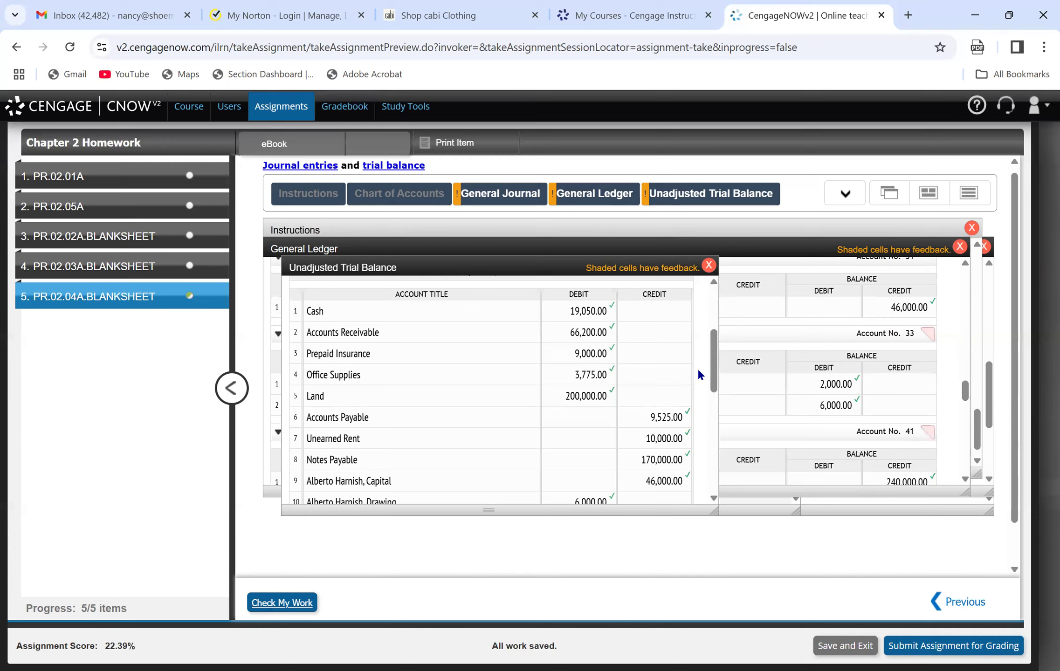
drag(715, 373, 721, 419)
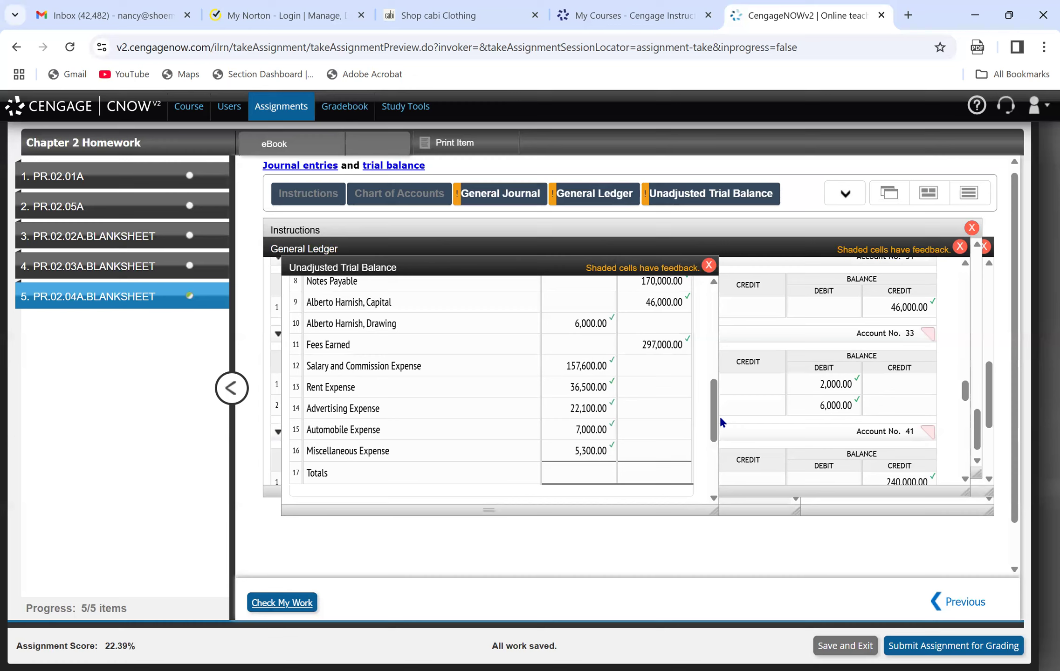
click(564, 479)
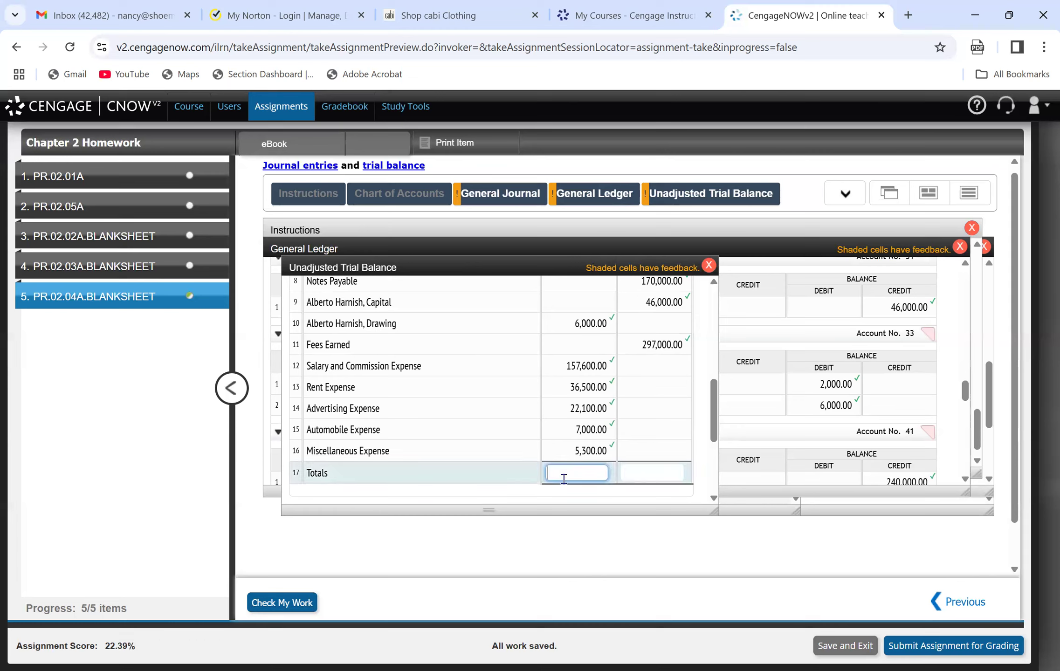
text(532525)
click(281, 603)
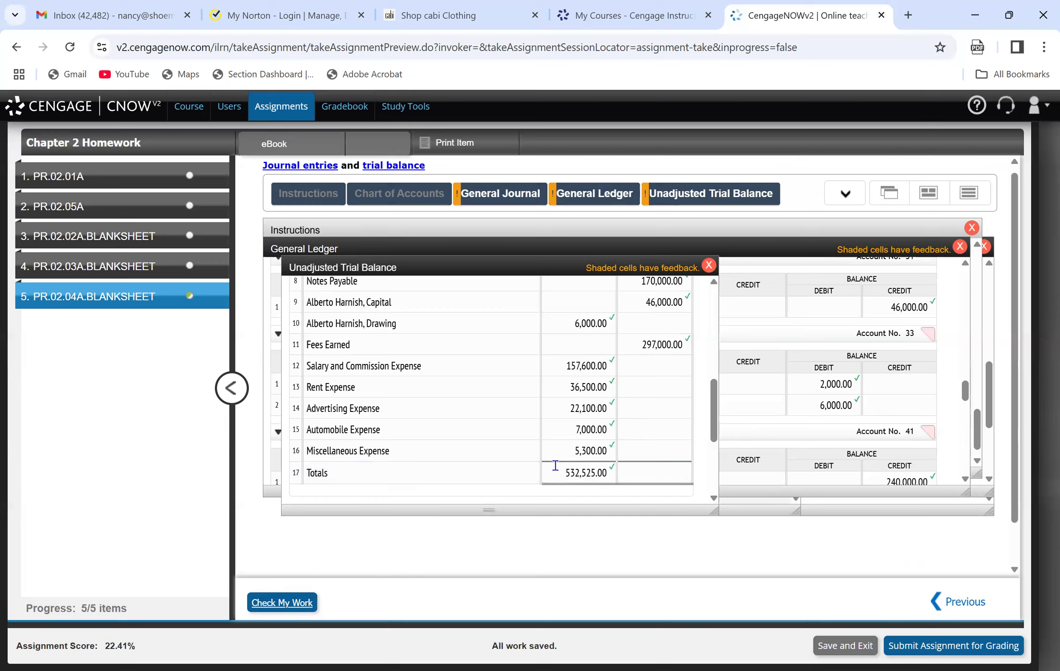
Enter the credit column total of 532,525 on line 17 of the unadjusted trial balance and check the work.
click(638, 472)
text(532525)
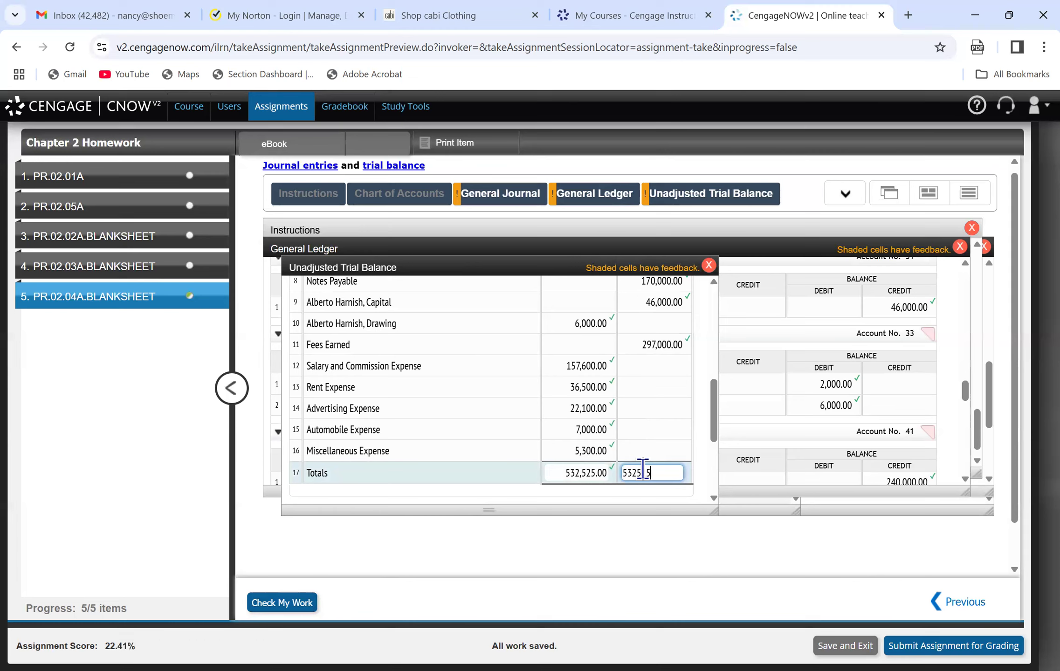
click(286, 603)
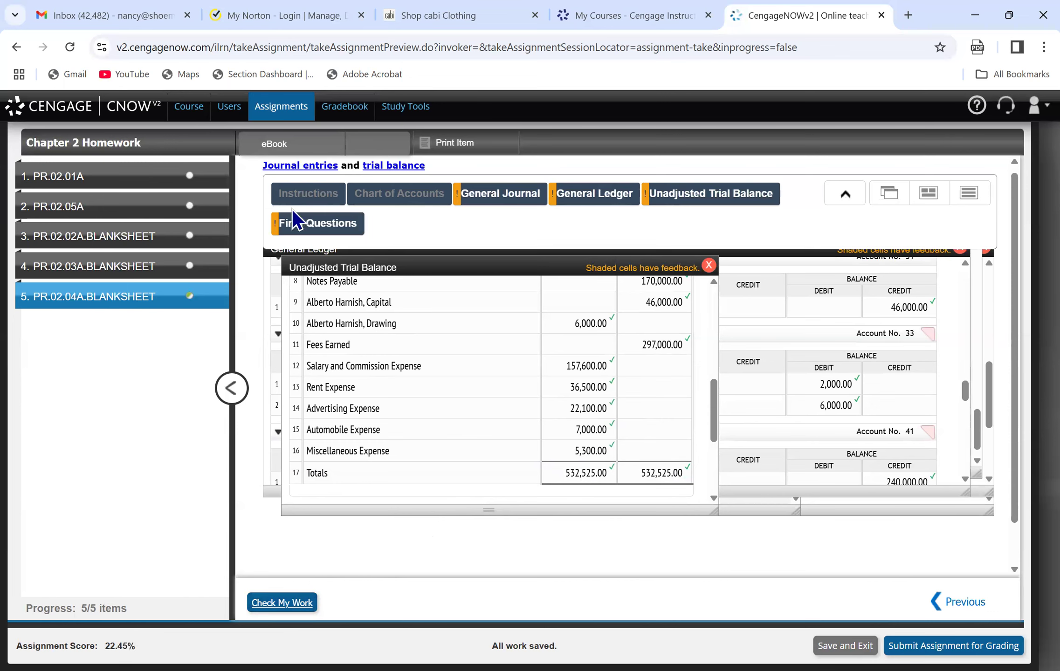
Review the instructions for requirement 5 on the April 30 salaries and commissions error alongside the listed April 30 transactions.
click(311, 198)
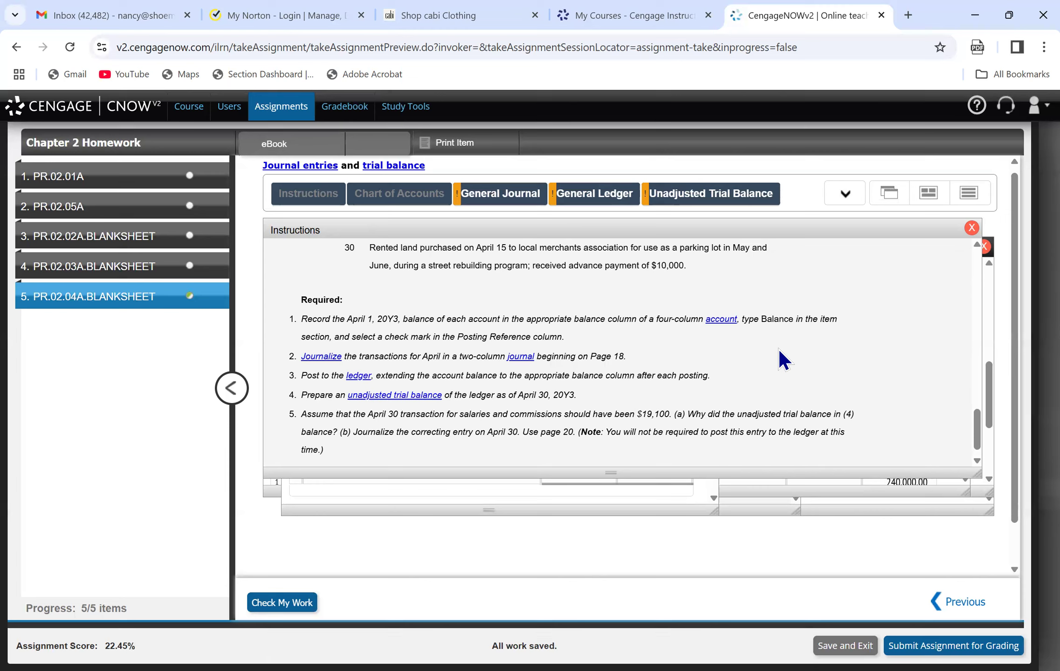
drag(976, 435, 975, 421)
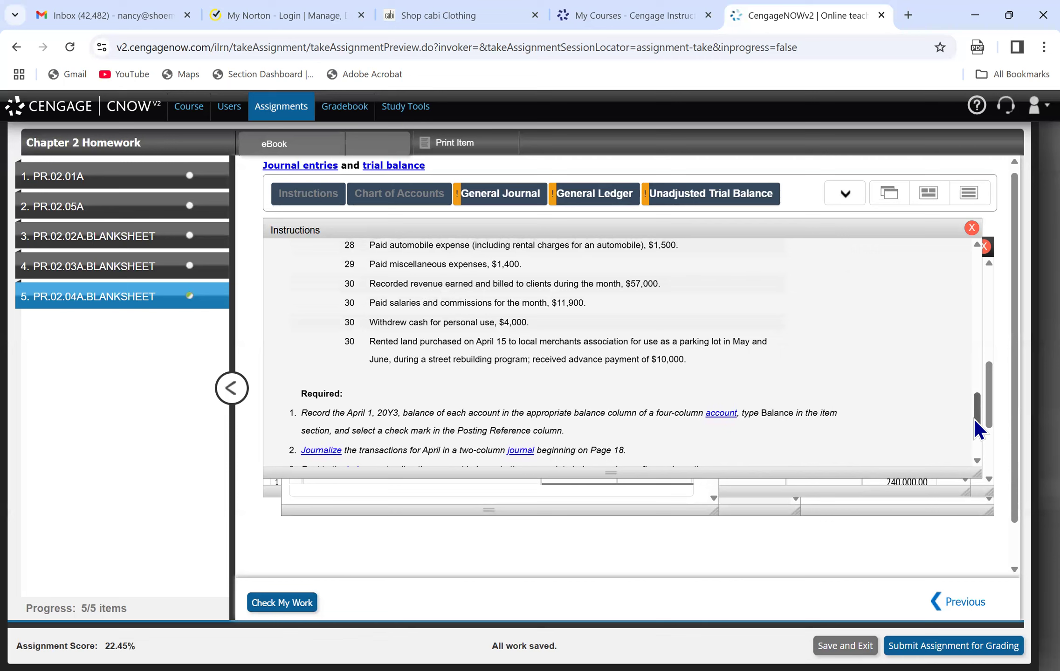
scroll(975, 421, down, 4)
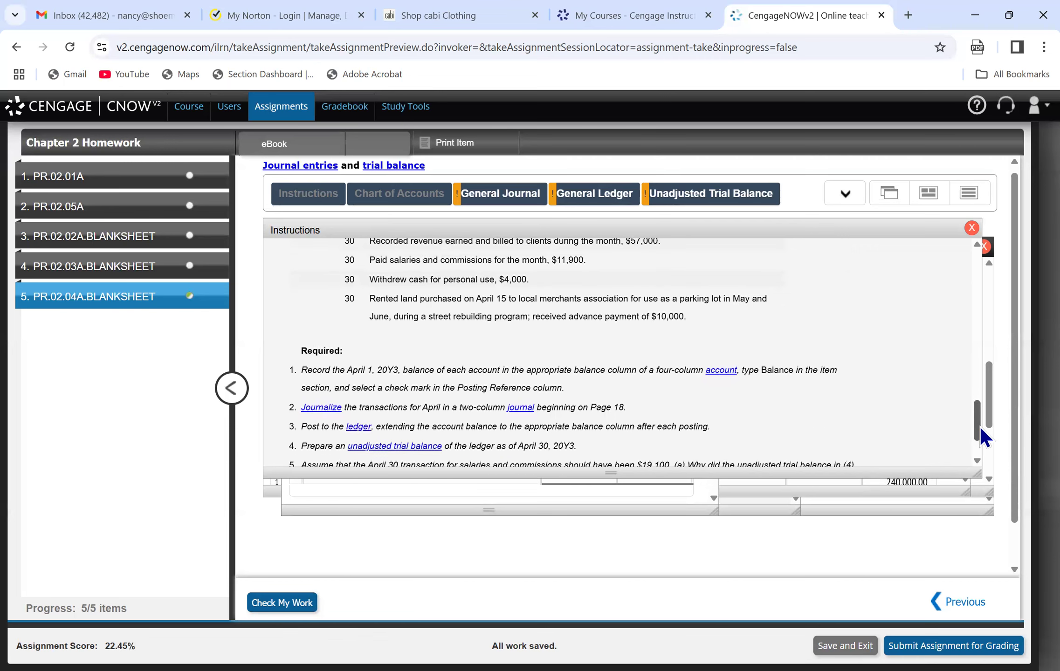
scroll(983, 436, up, 1)
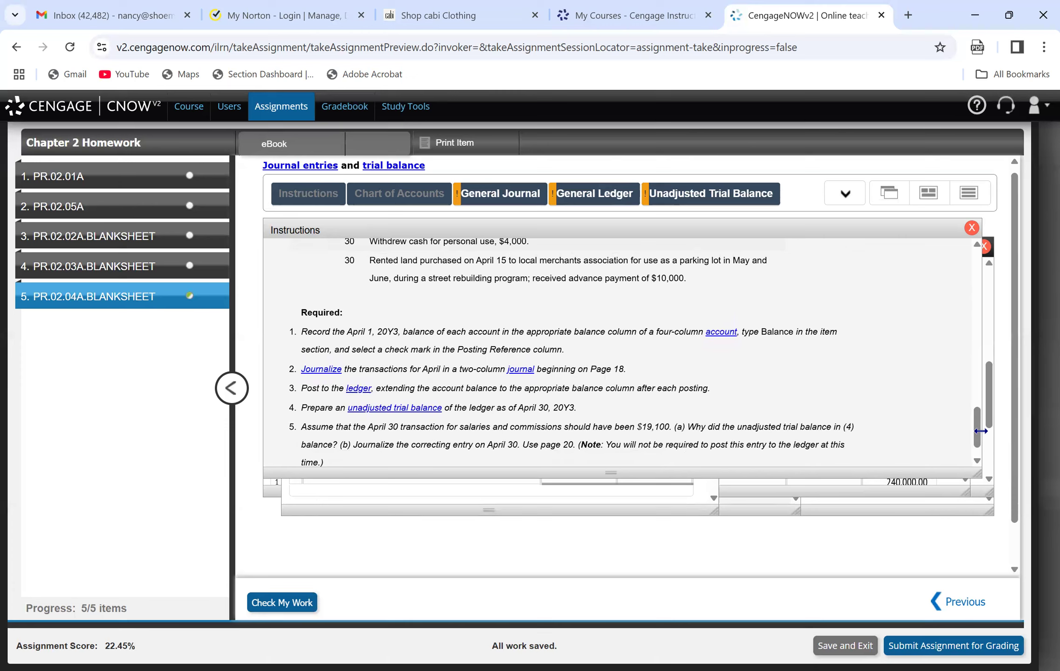
drag(977, 411, 953, 286)
Examine the April 30 entries in the general journal, the general ledger accounts, and the Check My Work feedback for both.
click(495, 199)
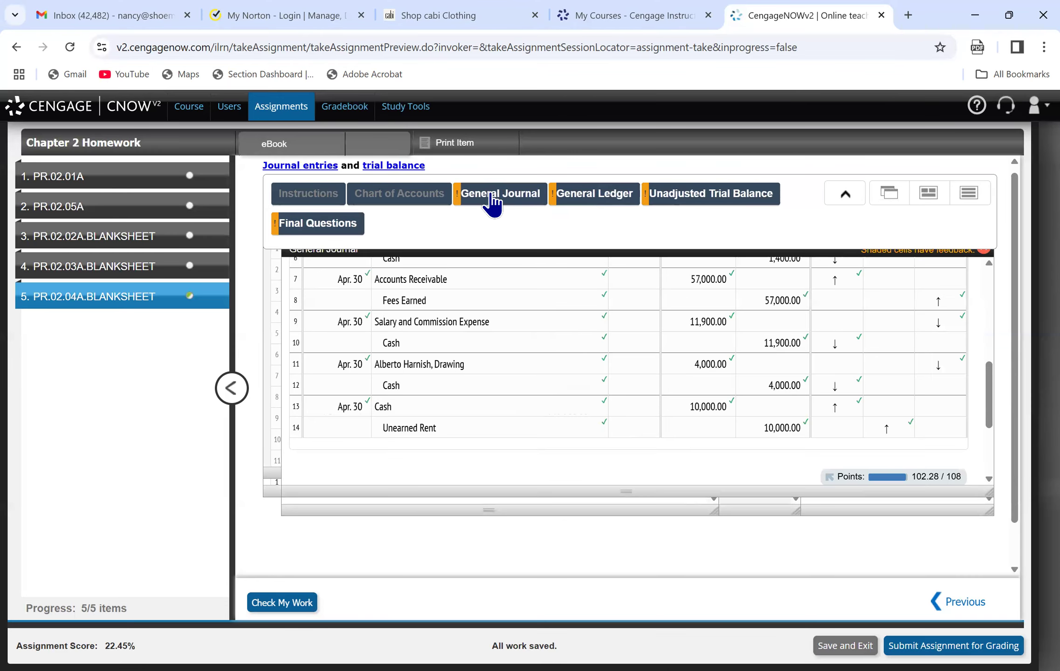
drag(992, 390, 987, 387)
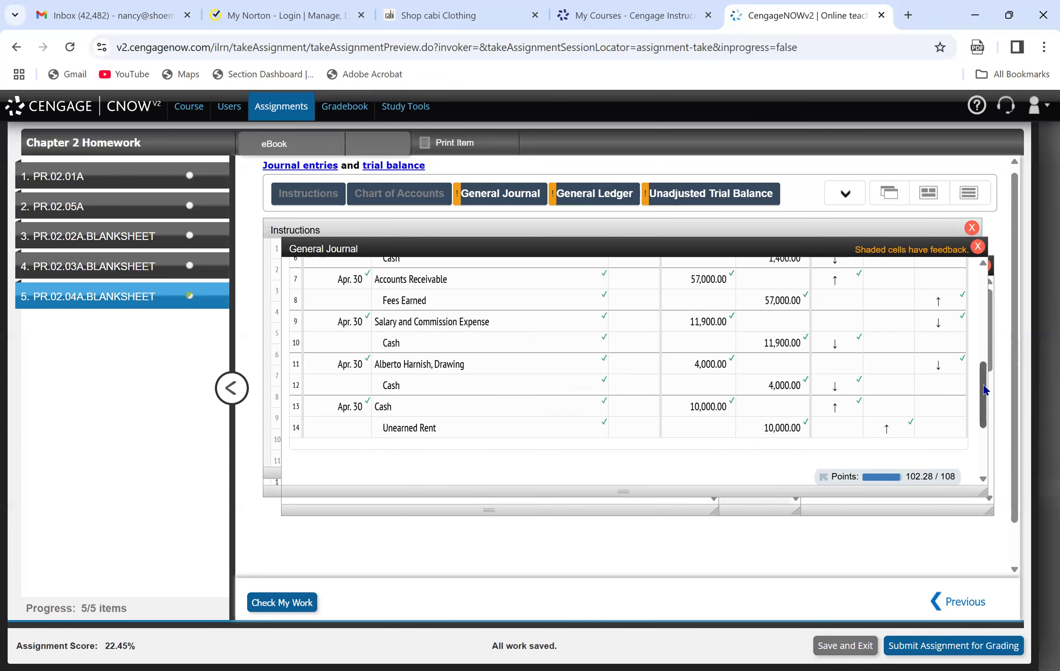
scroll(987, 333, up, 1)
scroll(987, 333, up, 5)
drag(979, 279, 968, 461)
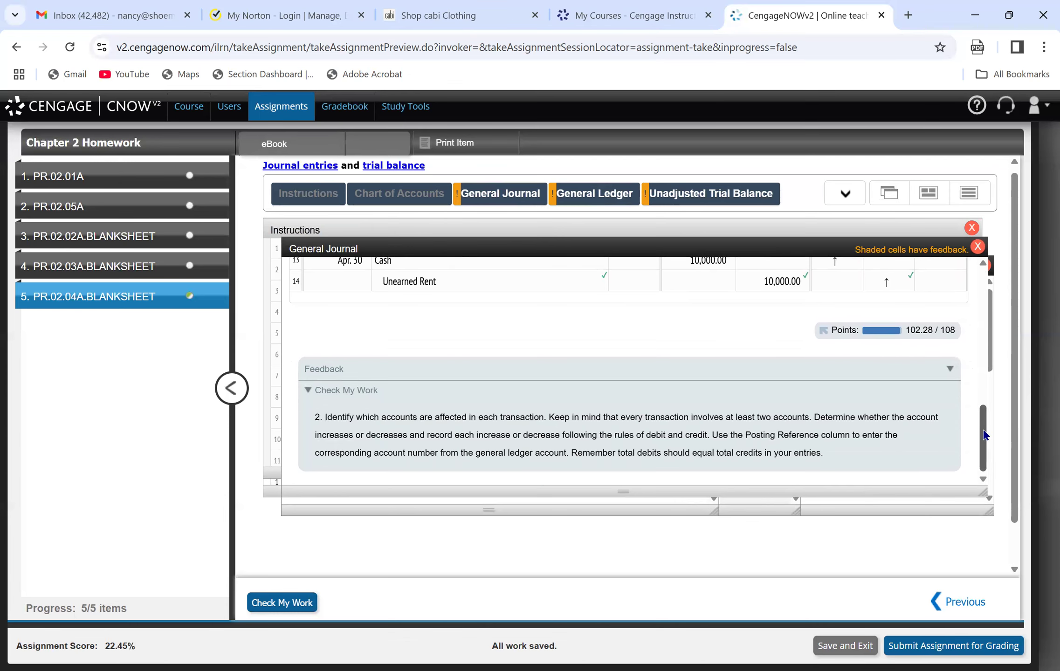
drag(985, 435, 969, 264)
click(845, 194)
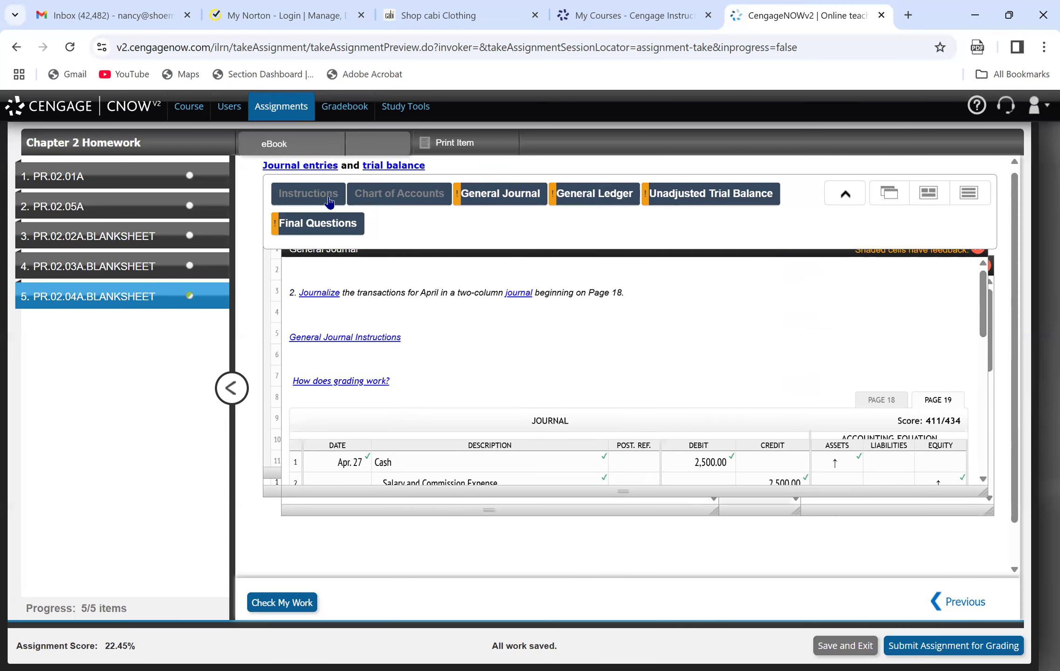
click(601, 191)
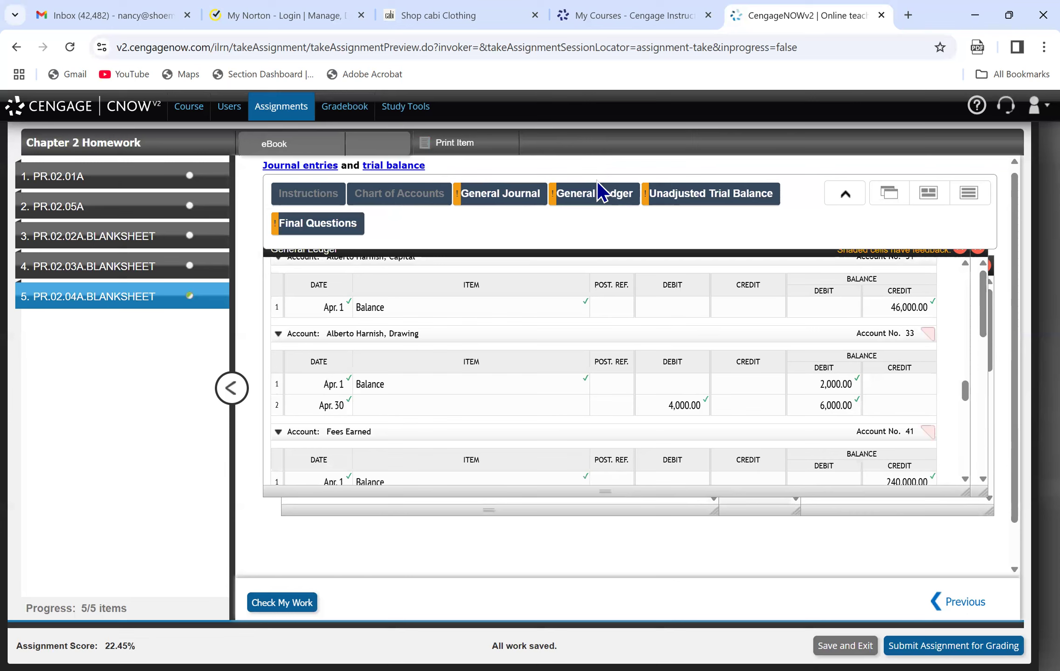
drag(963, 391, 964, 477)
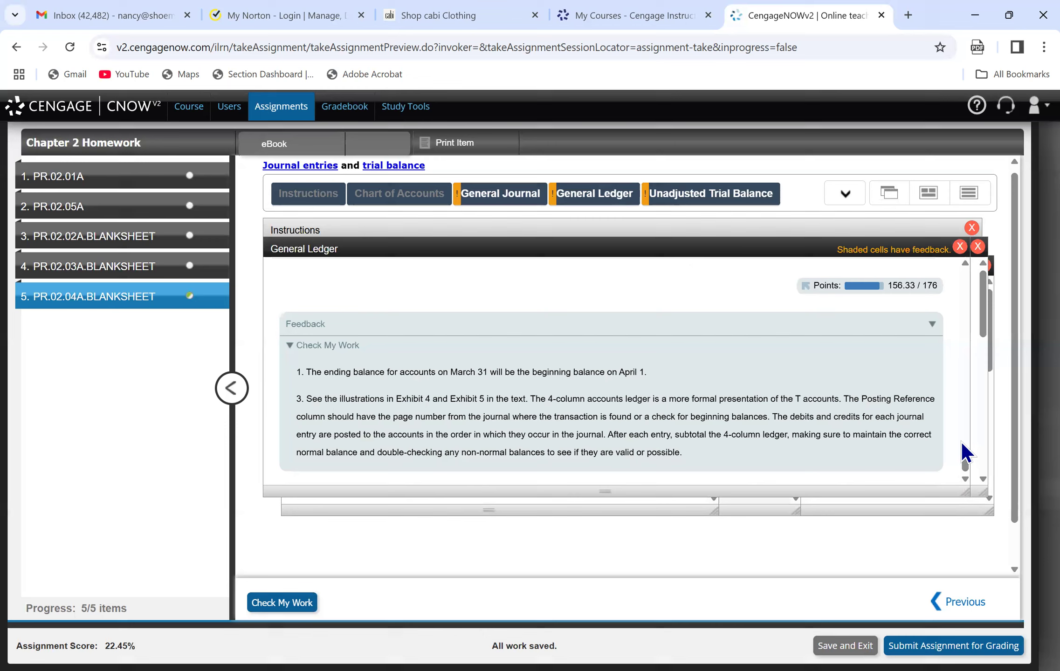
drag(983, 328, 973, 476)
scroll(973, 474, up, 2)
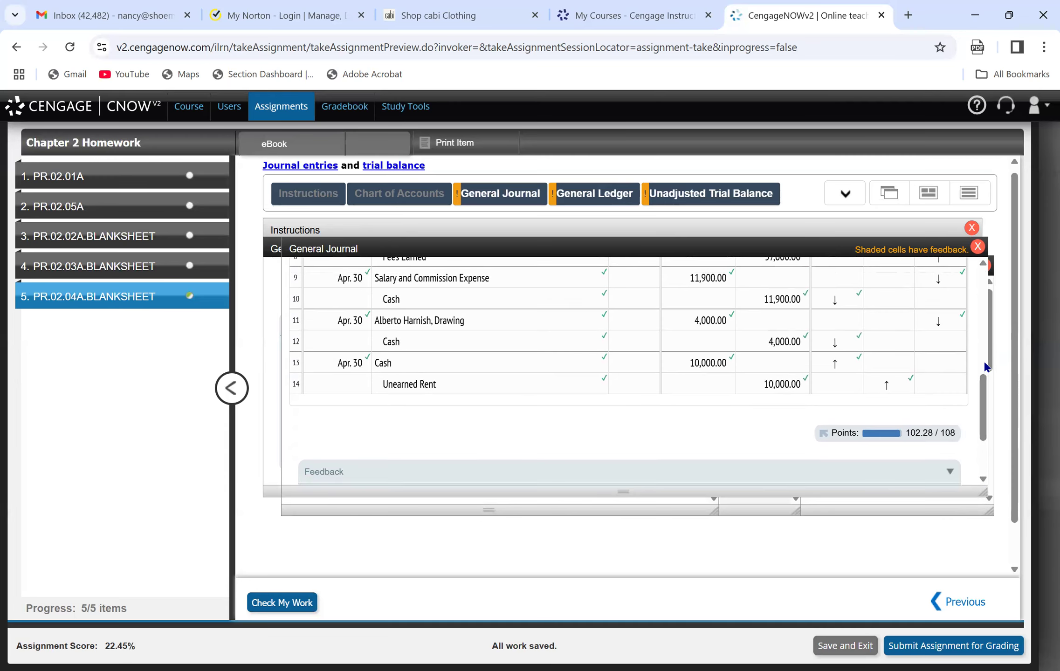
Open the Final Questions and date line 1 of the page 20 correcting journal entry Apr. 30.
mouse_move(379, 196)
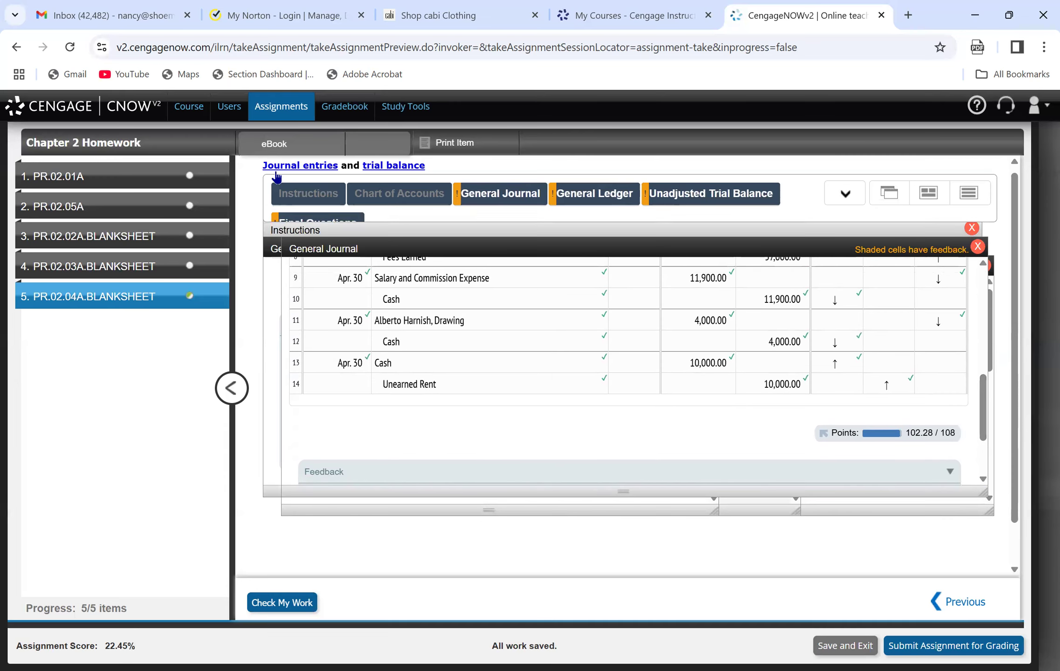
click(316, 224)
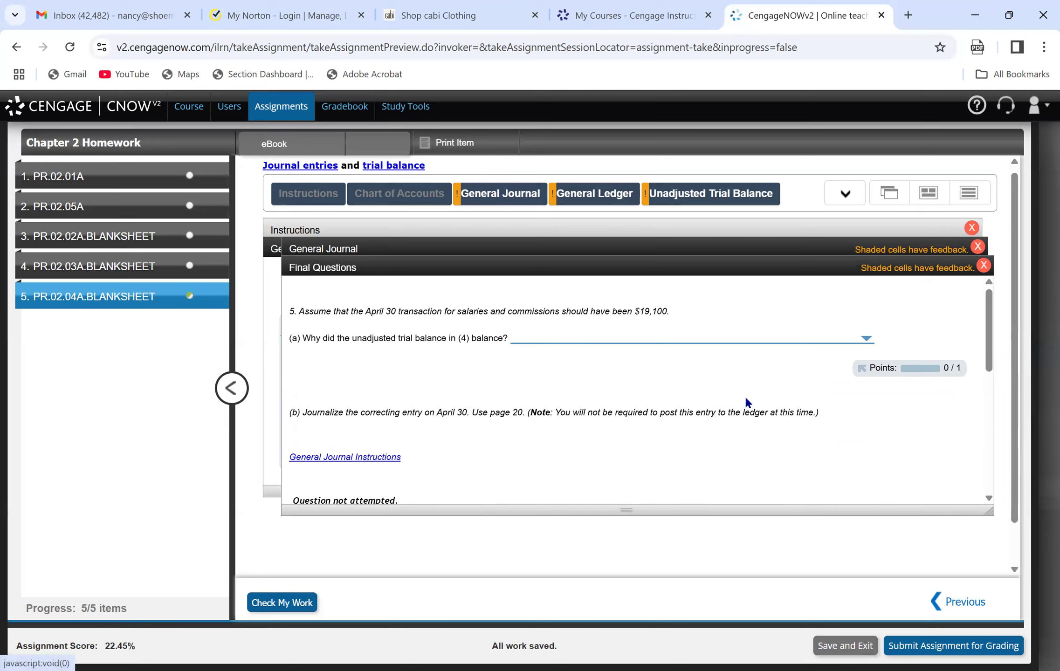
drag(993, 353, 991, 404)
click(335, 412)
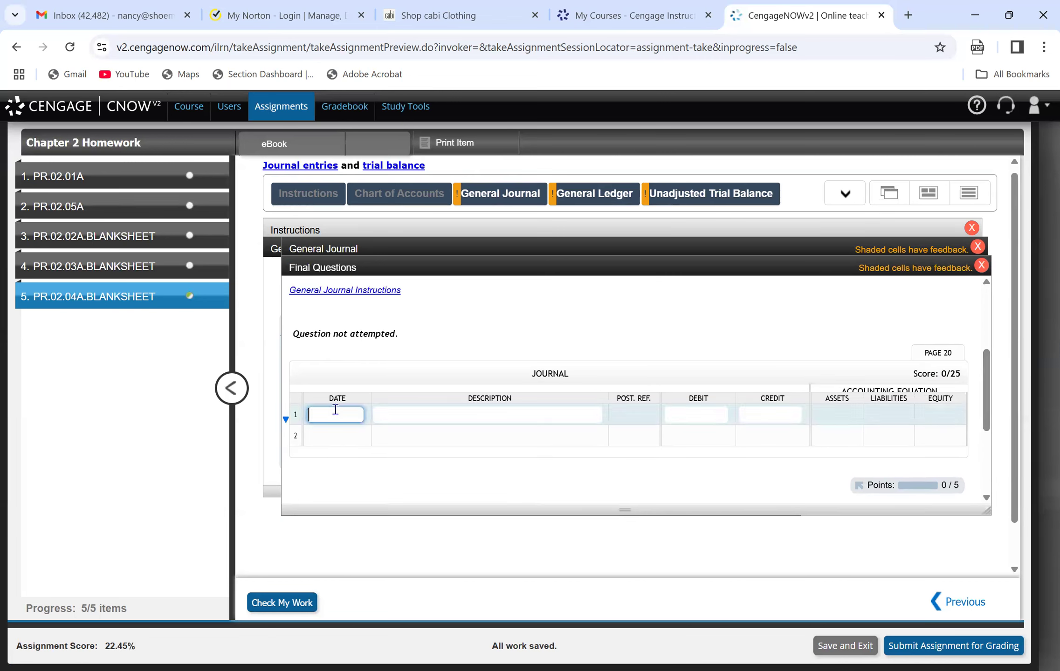
text(f)
key(BackSpace)
text(apr 30)
key(Tab)
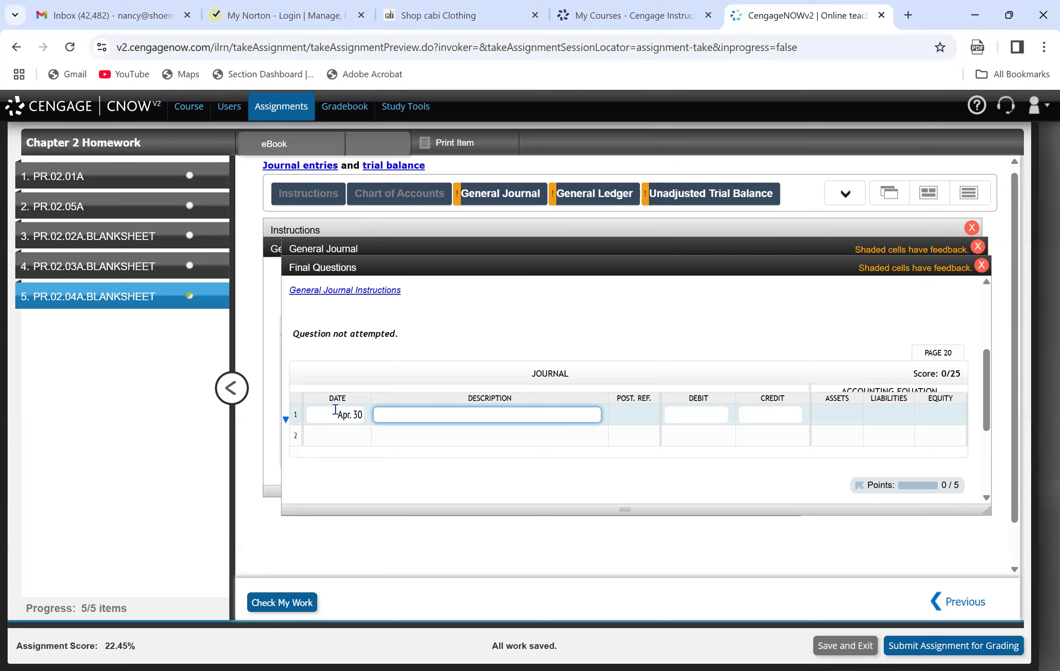
Enter Salary and Commission Expense on line 1 of the correcting entry with a debit of 7,200.
text(Salari)
key(BackSpace)
text(y and o)
text(Commission Expense)
key(Tab)
text(7200)
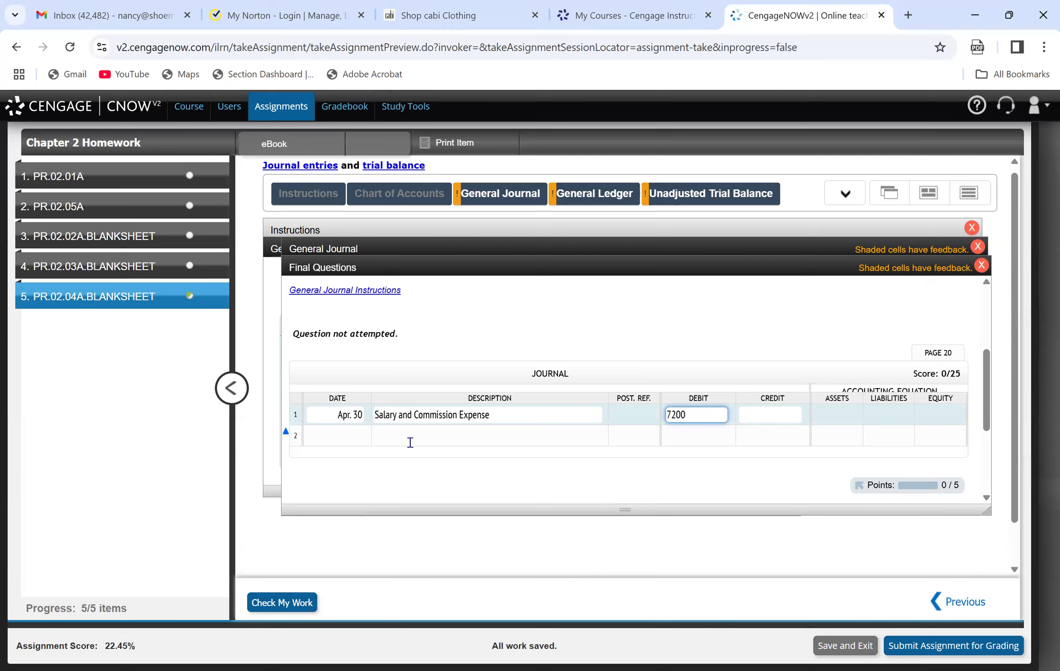
Enter Cash on line 2 of the correcting entry with a credit of 7,200 and check the work.
click(410, 442)
text(as)
key(BackSpace)
key(BackSpace)
text(Cash)
key(Tab)
key(Tab)
text(7200)
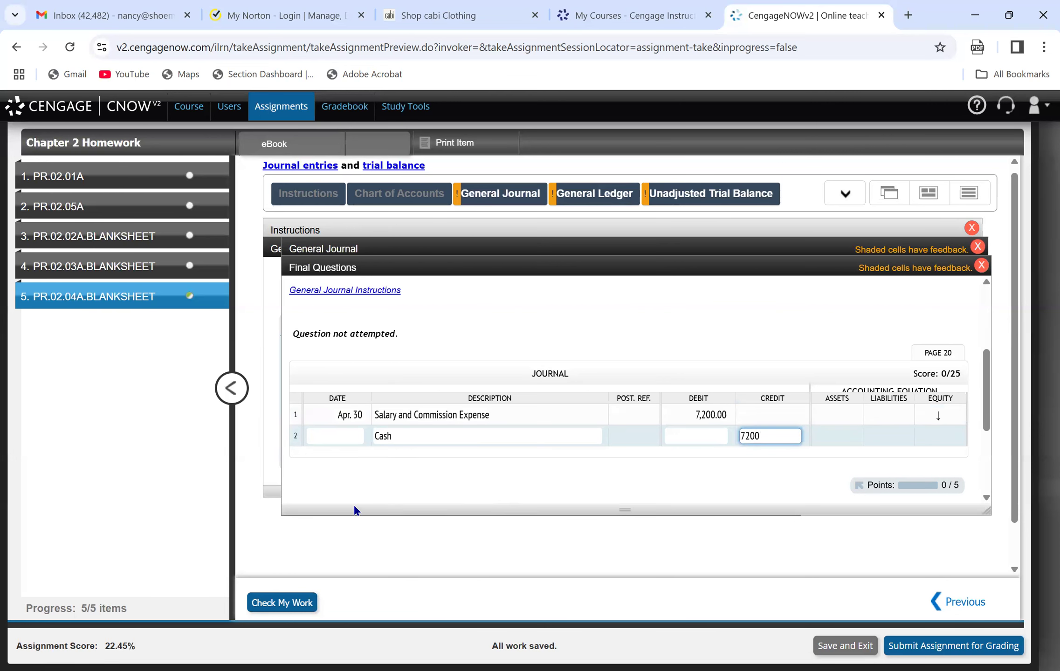
click(278, 604)
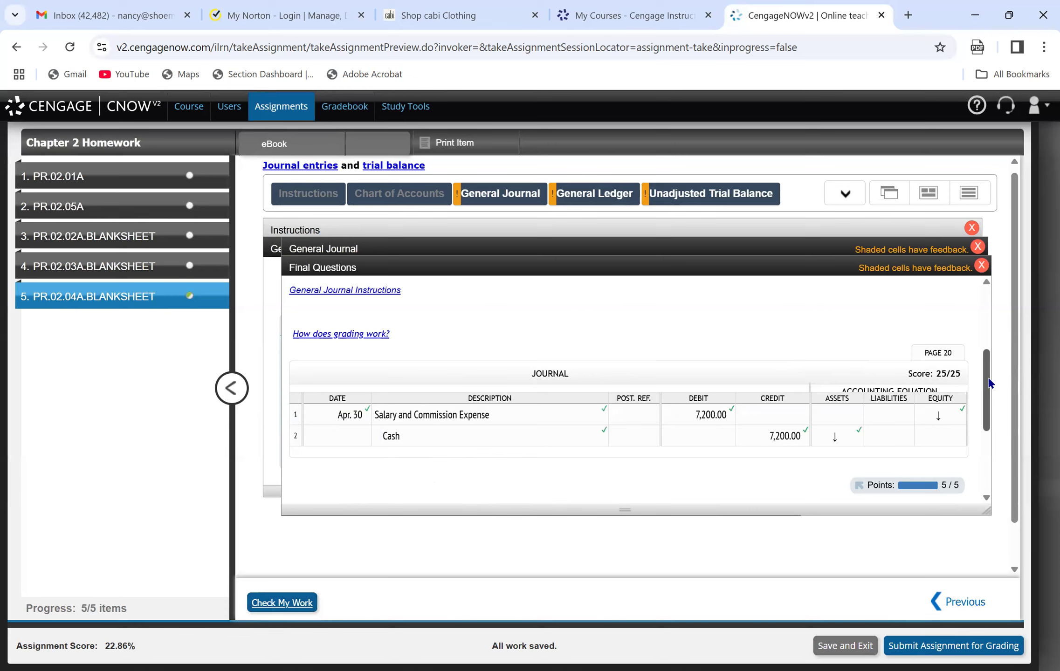
Review final question 5(a), the unadjusted trial balance, the Cash ledger account, and the page 19 general journal entries.
drag(989, 382, 962, 311)
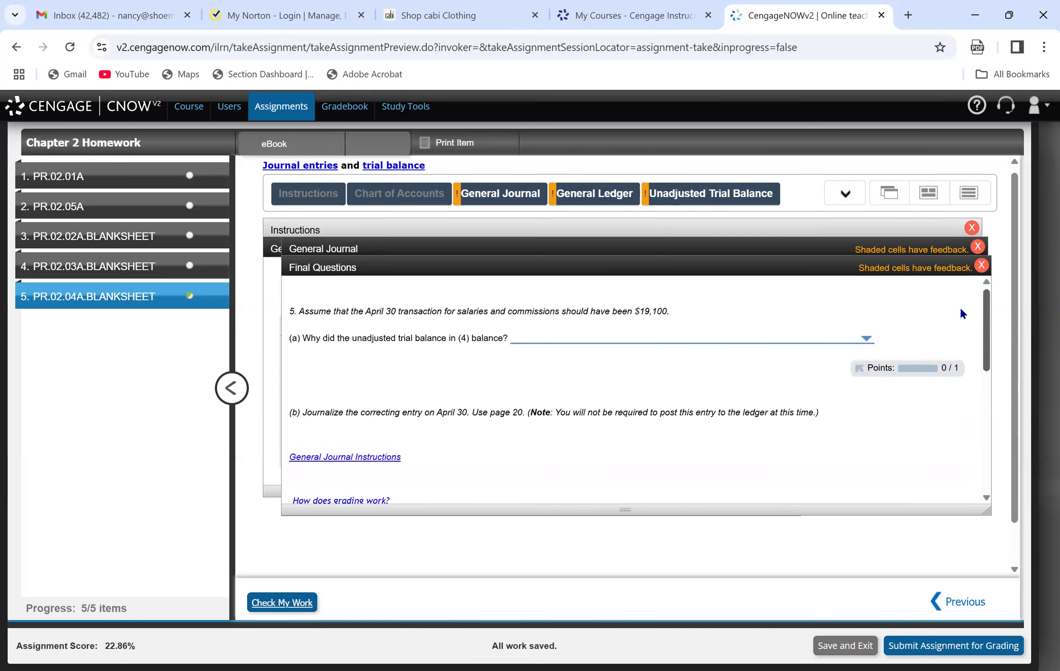
click(685, 199)
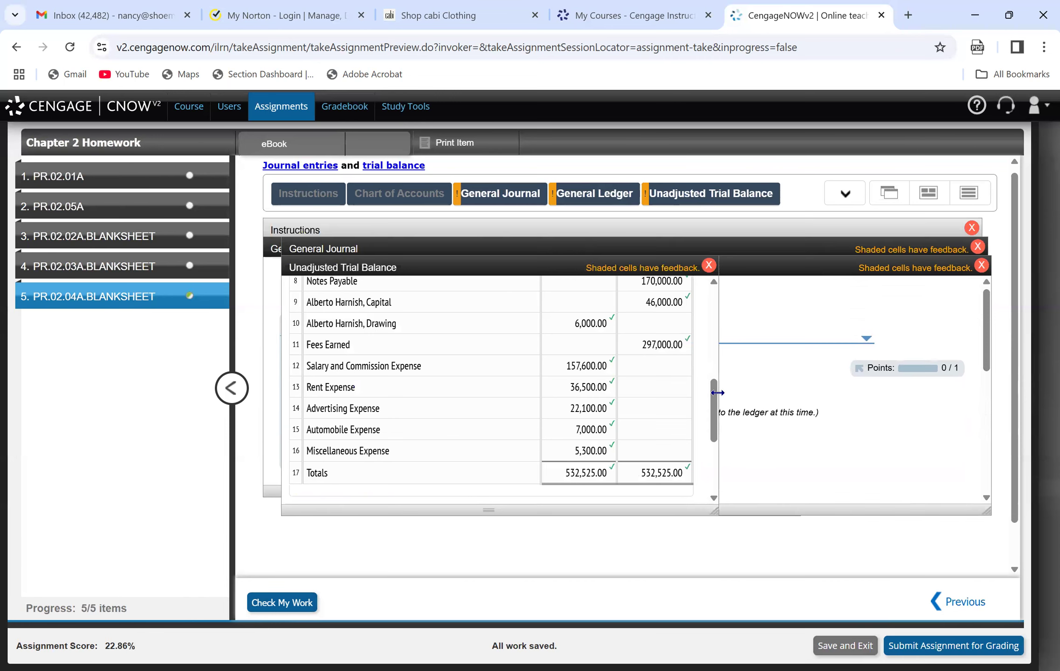
click(584, 204)
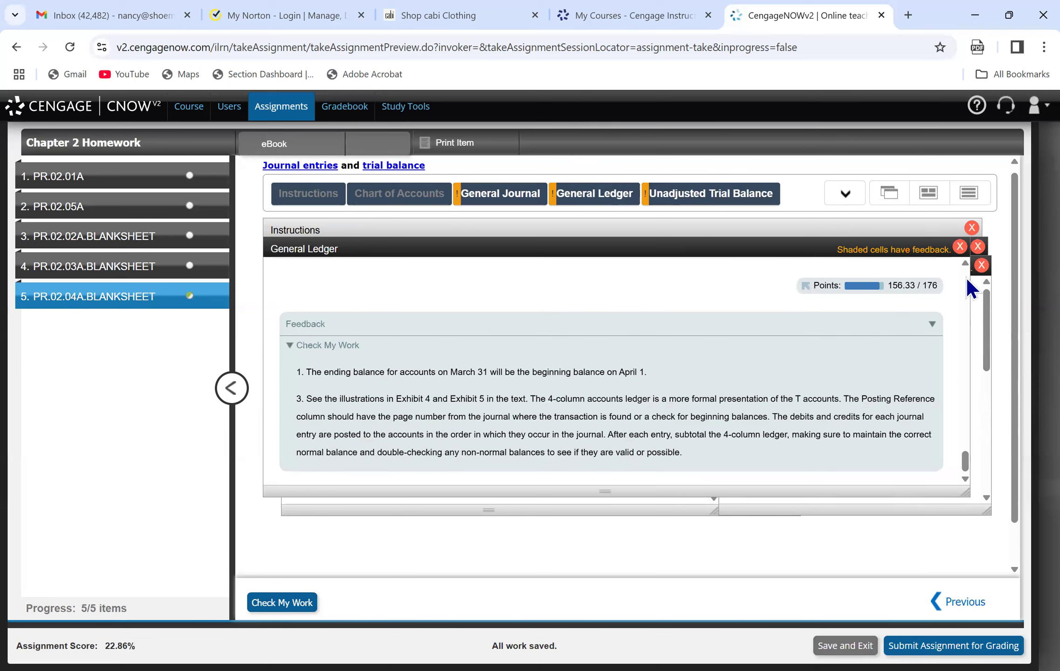
drag(964, 464, 963, 286)
click(388, 419)
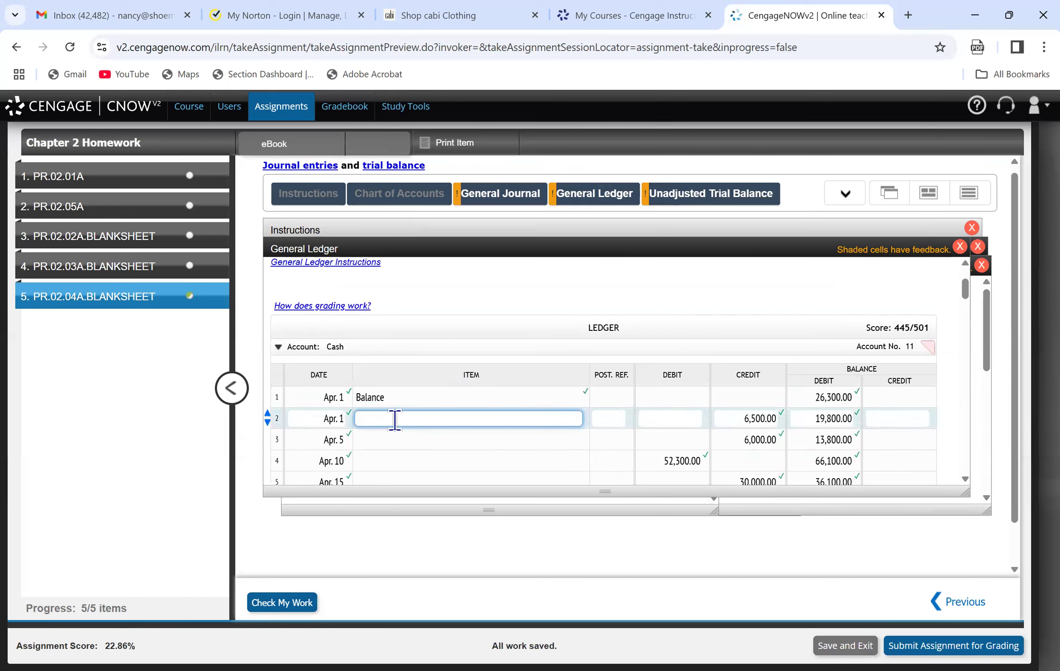
click(523, 203)
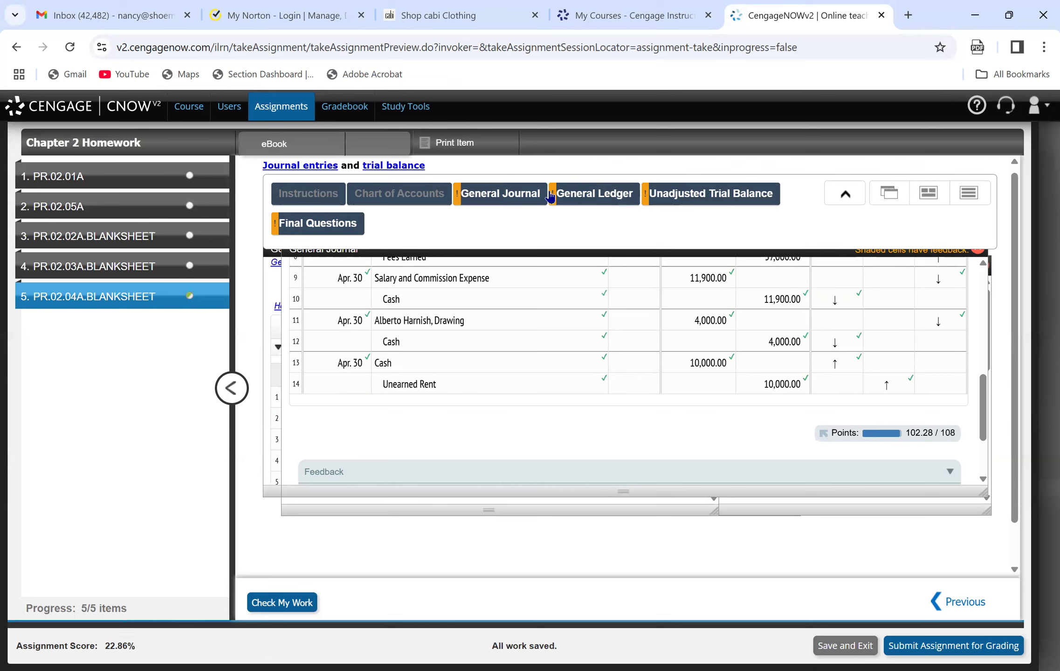
drag(985, 409, 977, 345)
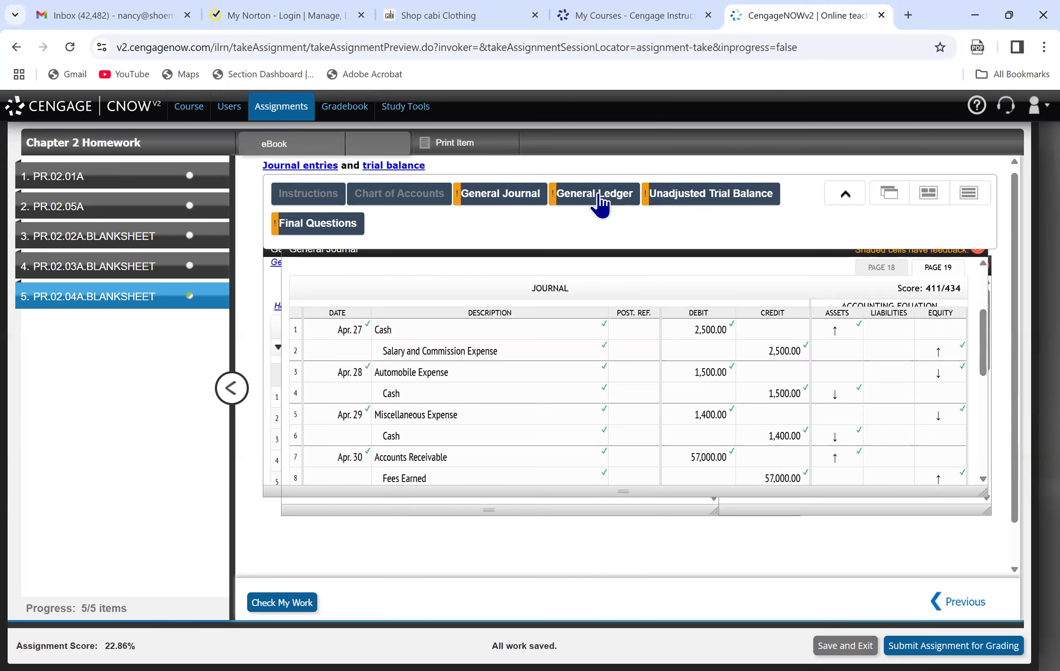
click(600, 198)
click(519, 206)
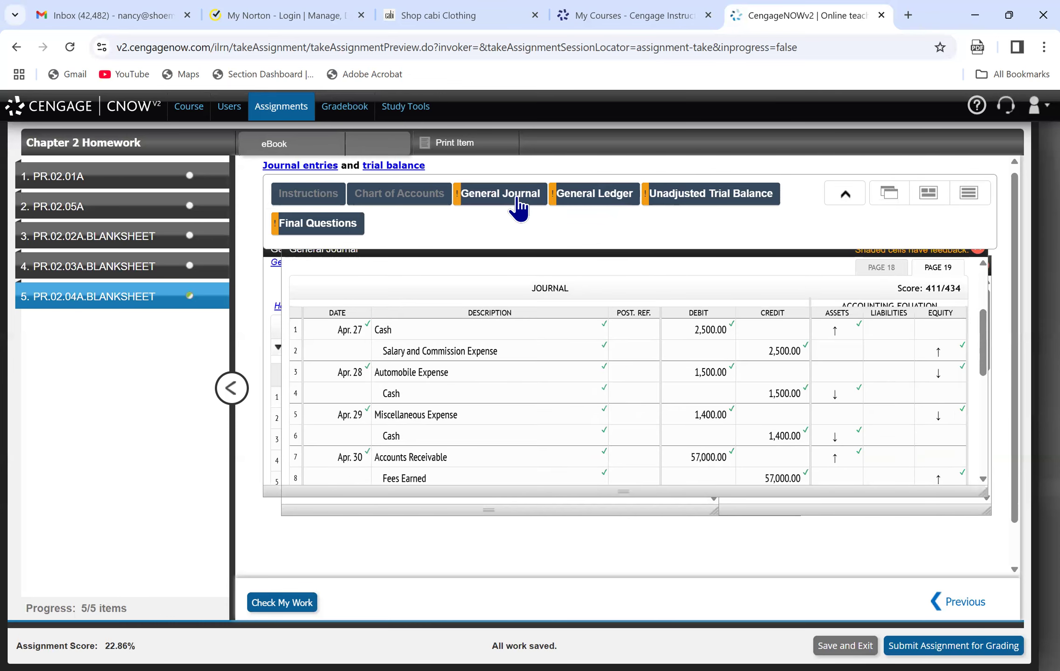
drag(983, 341, 1009, 98)
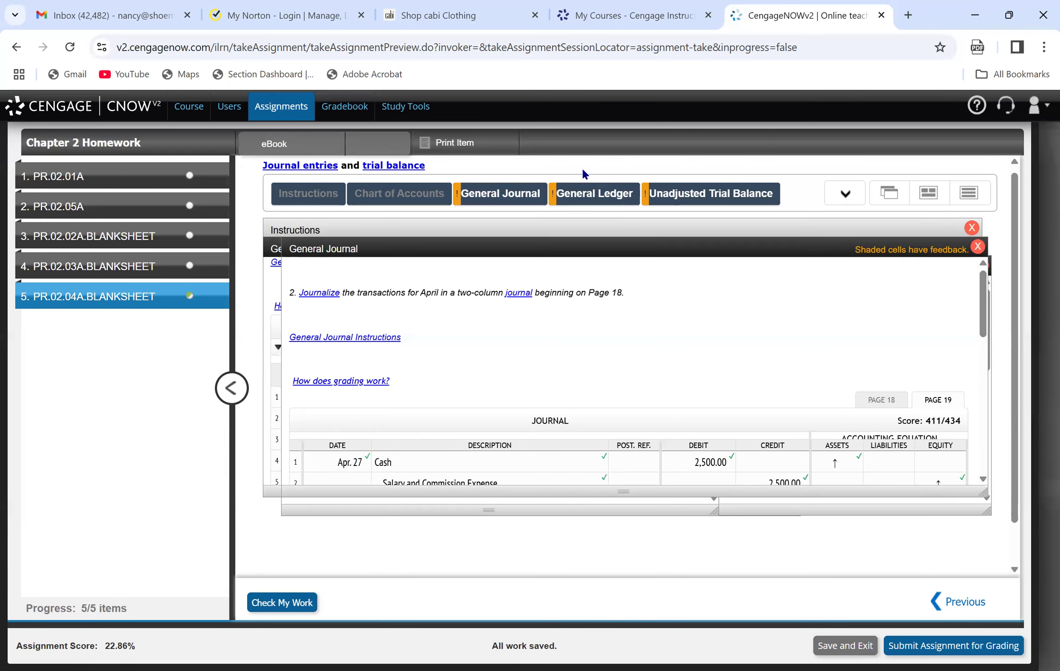
Return to the Cash account in the general ledger, and save and exit the assignment.
click(582, 186)
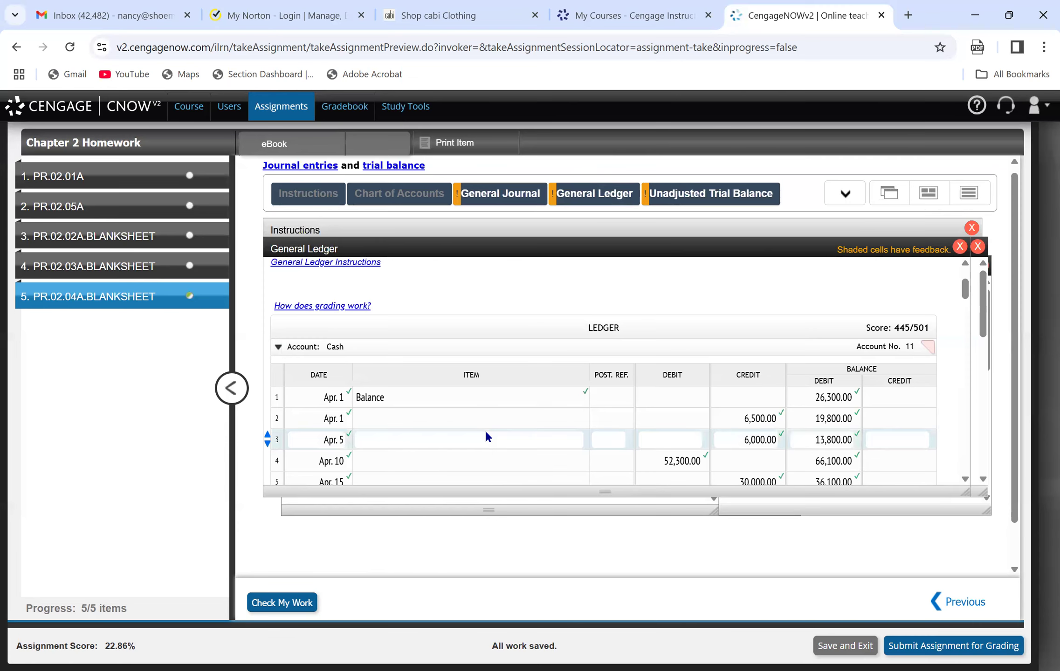
click(522, 411)
click(532, 431)
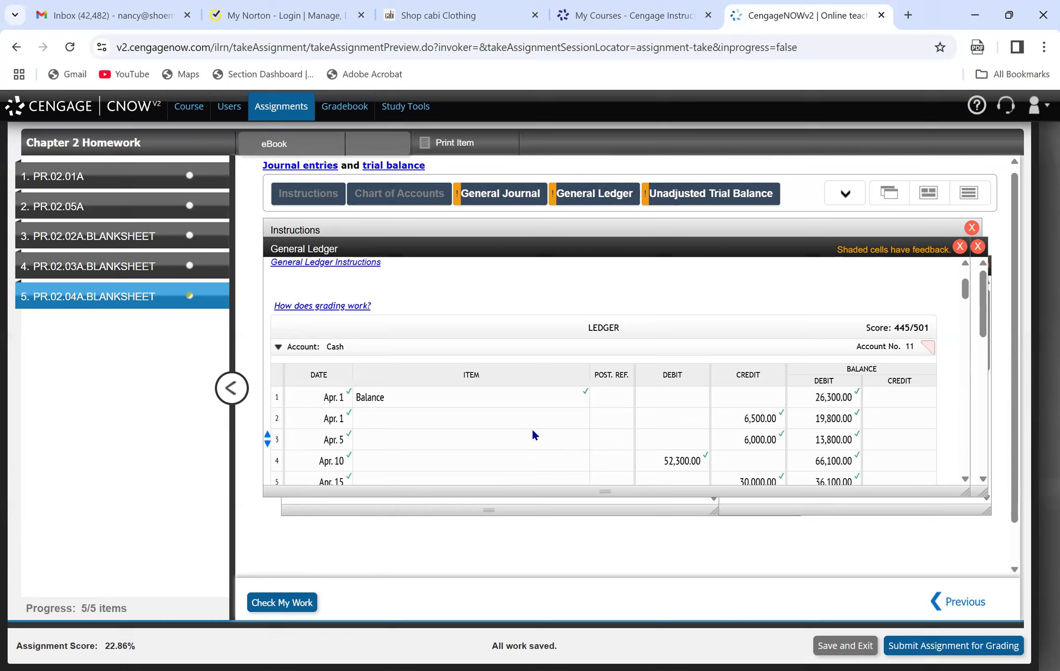
click(839, 646)
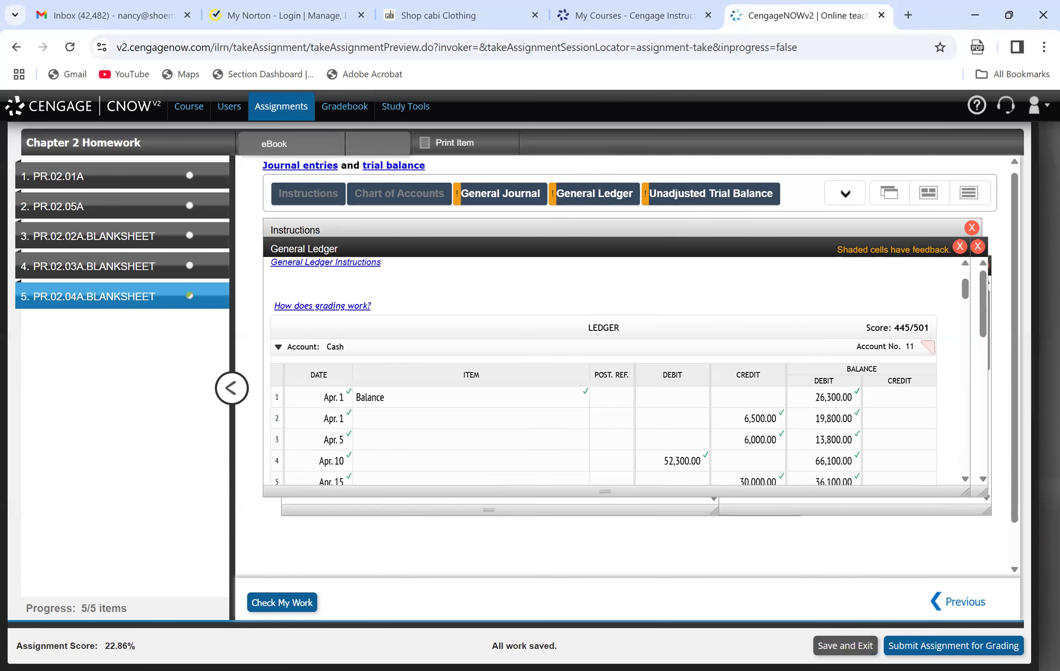